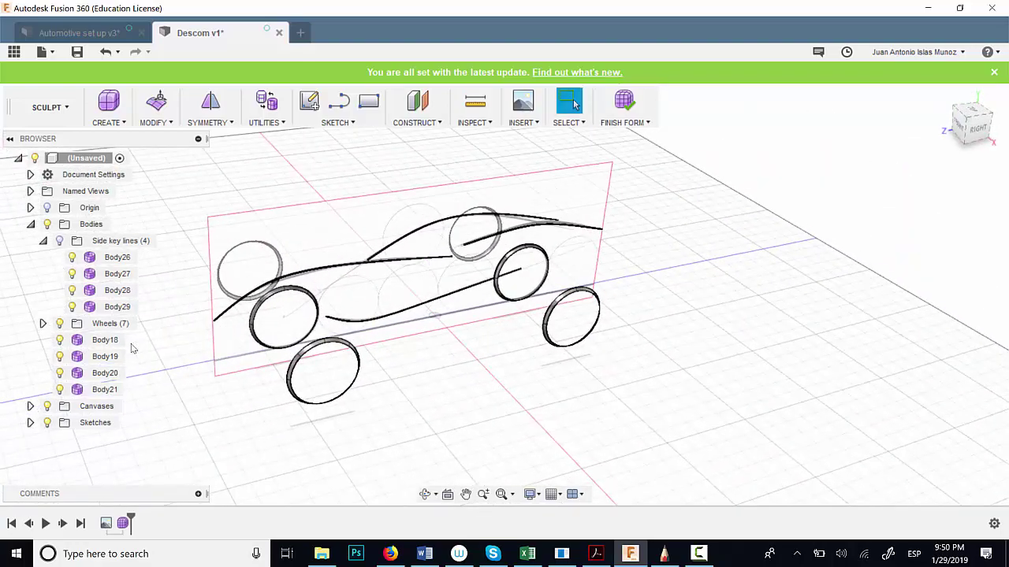
Step: Hide the Wheels group and the loose bodies Body18, Body19, Body20 and Body21 so only the side sketch shows
click(42, 323)
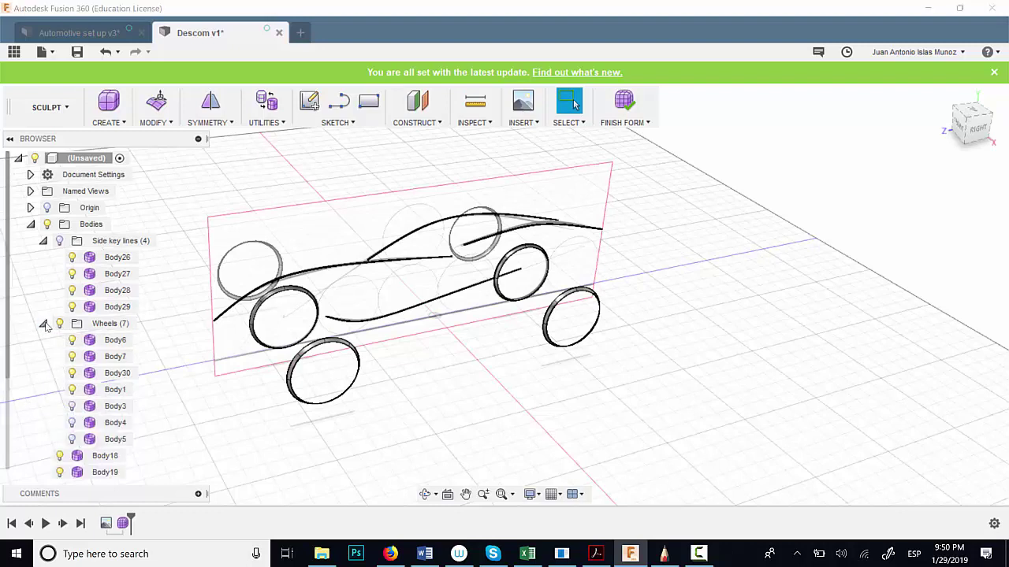
click(42, 324)
click(59, 324)
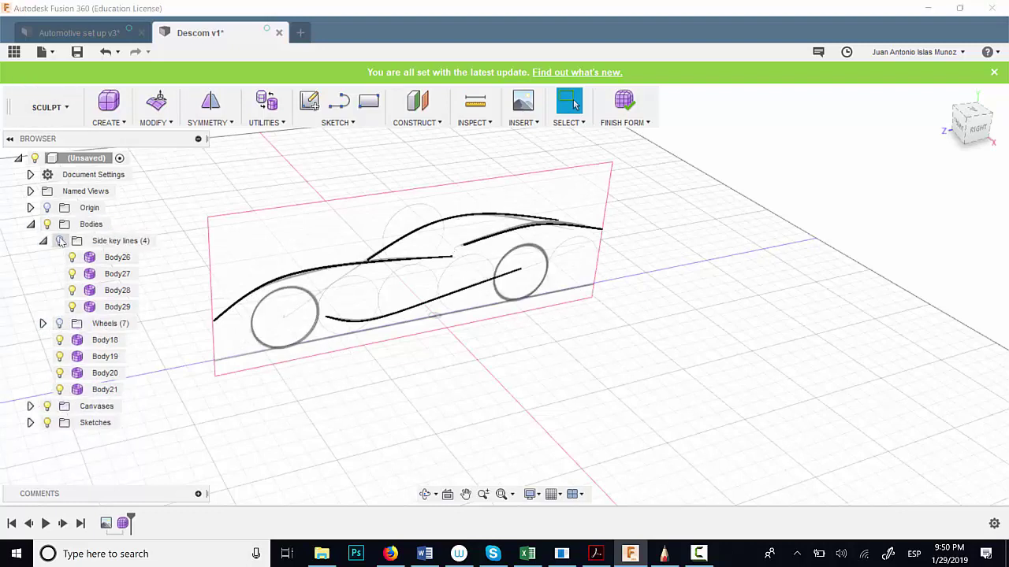
click(59, 340)
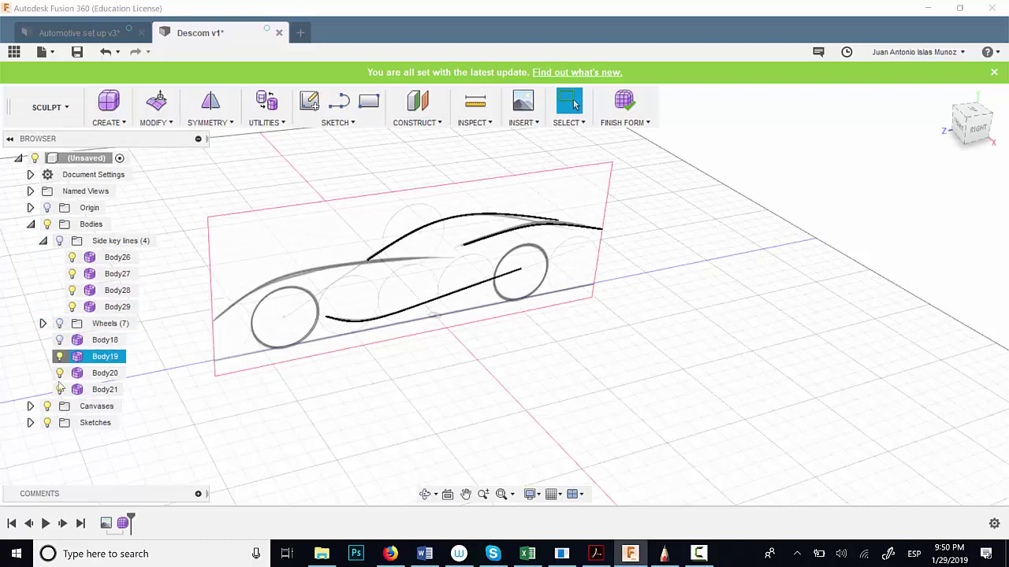
click(59, 356)
click(59, 372)
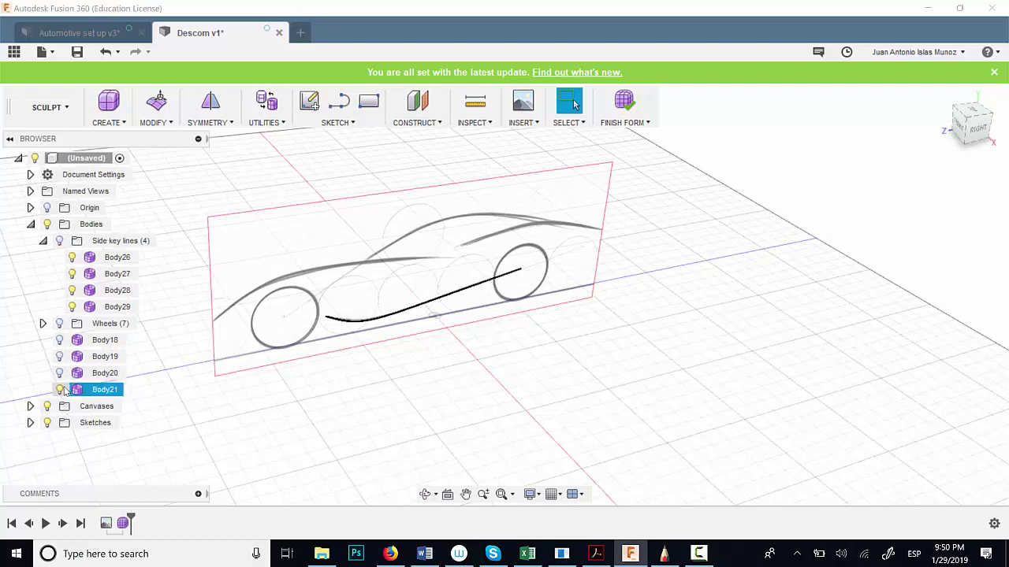
click(59, 389)
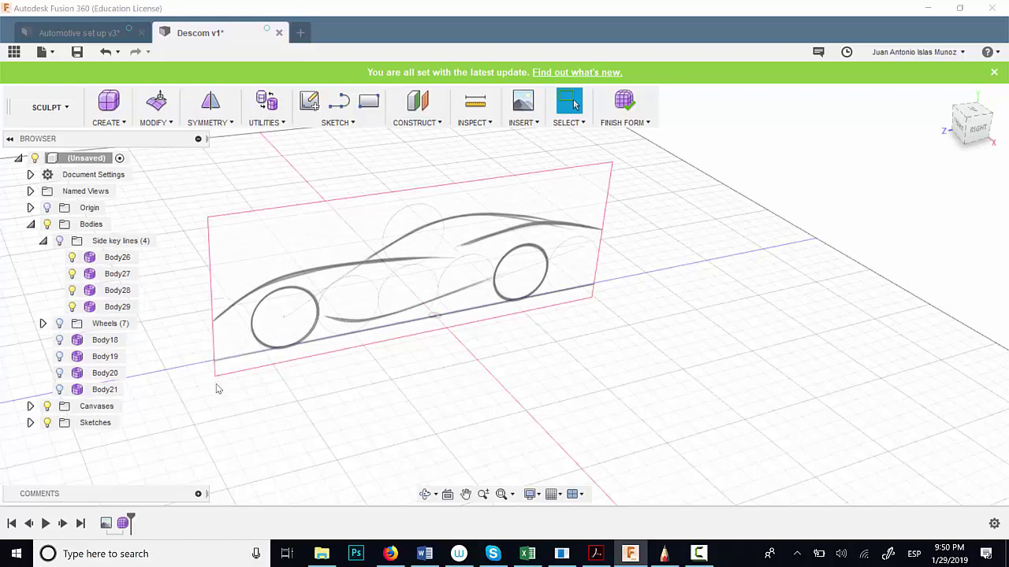
Step: Switch to the Automotive set up v3 design and examine how its side and top view canvases line up at the car's front
click(79, 33)
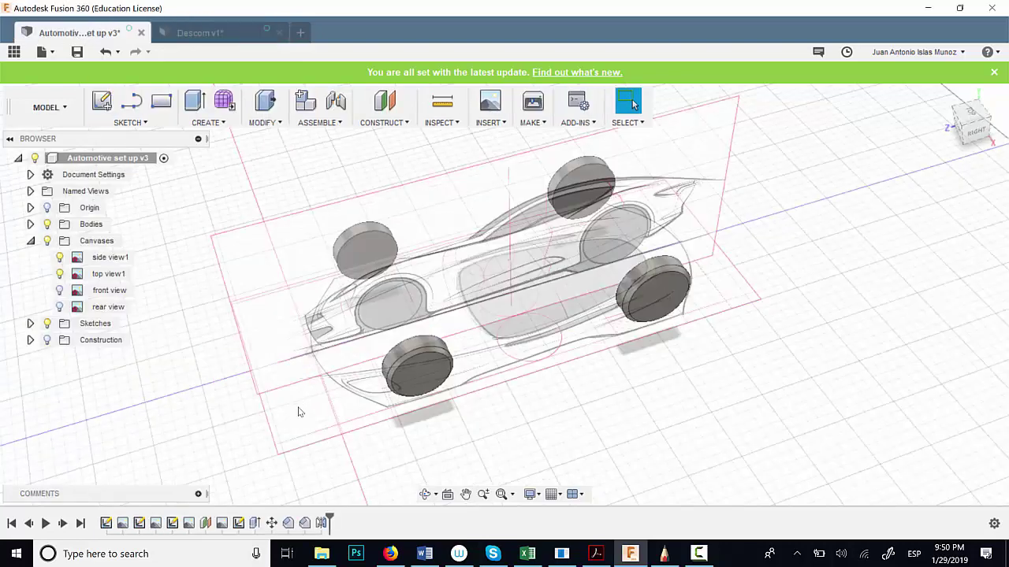
shift+middle_drag(298, 411, 310, 345)
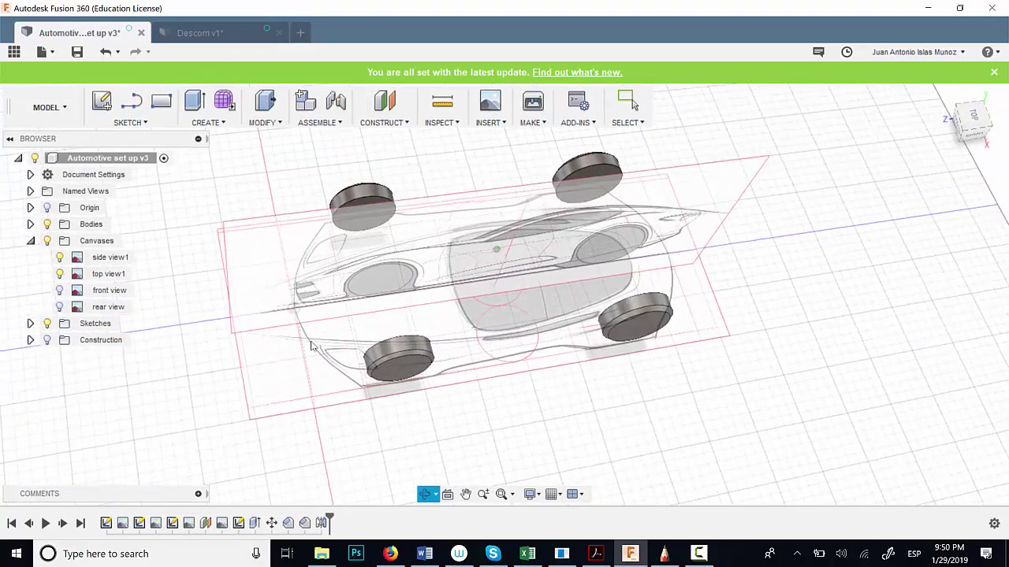
scroll(296, 305, up, 4)
shift+middle_drag(289, 258, 274, 215)
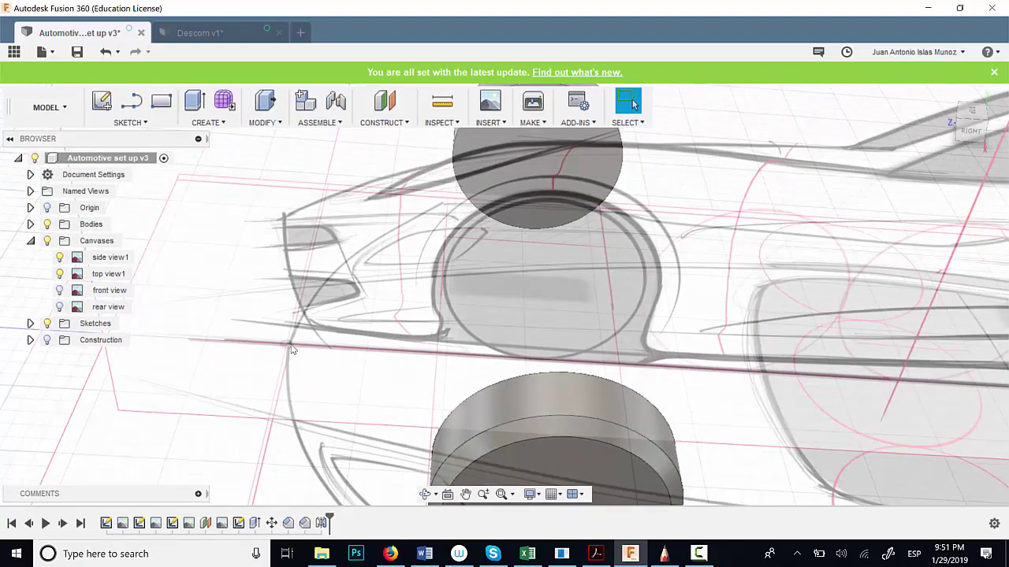
scroll(291, 349, down, 10)
shift+middle_drag(346, 343, 298, 386)
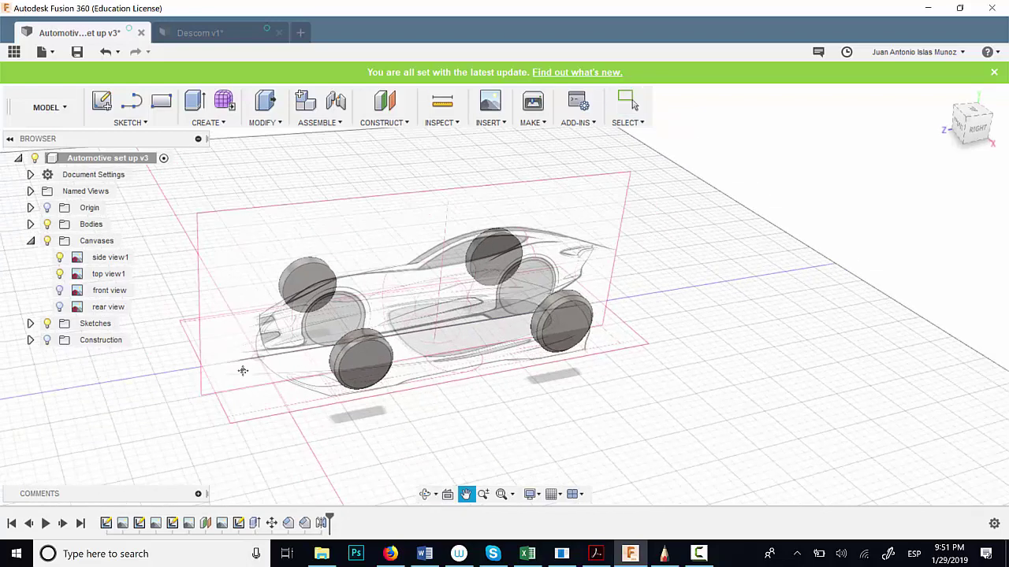
Step: Return to the Descom v1 design and dismiss the Sculpt Environment notice
click(197, 32)
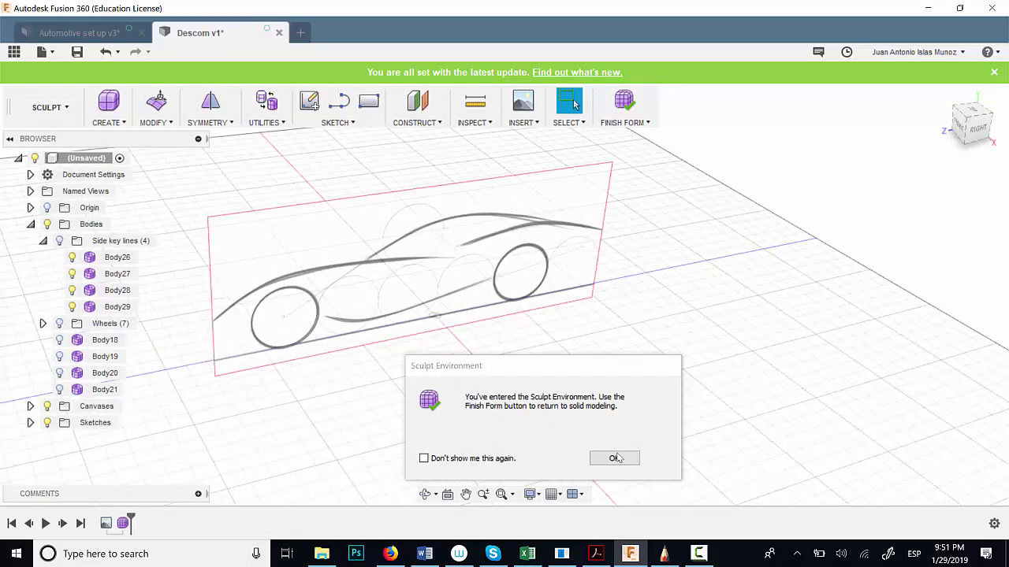
click(616, 458)
shift+middle_drag(378, 364, 365, 342)
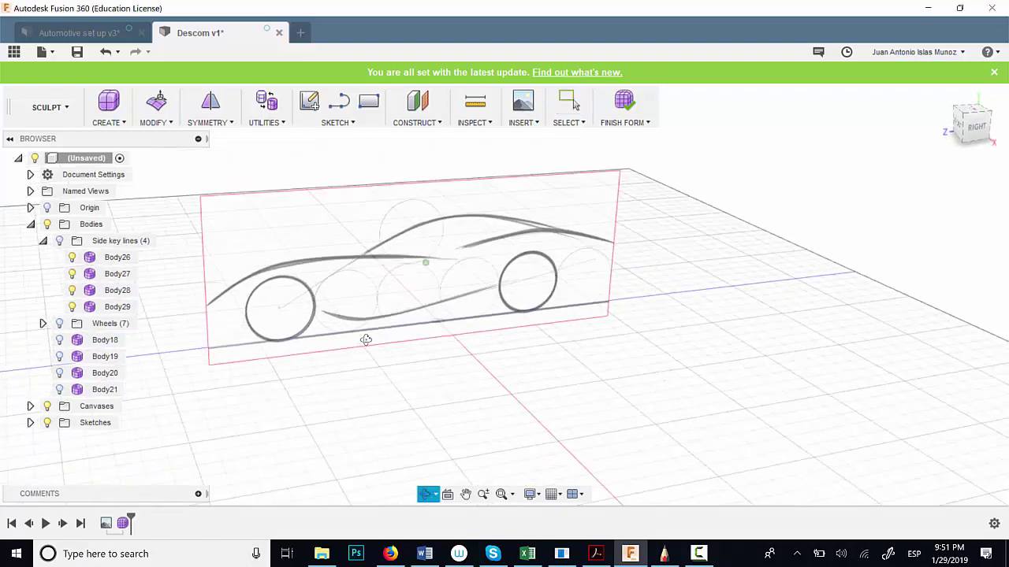
Step: Turn off the individual visibility of Body6, Body7, Body30 and Body1 inside the Wheels group
click(58, 326)
click(42, 324)
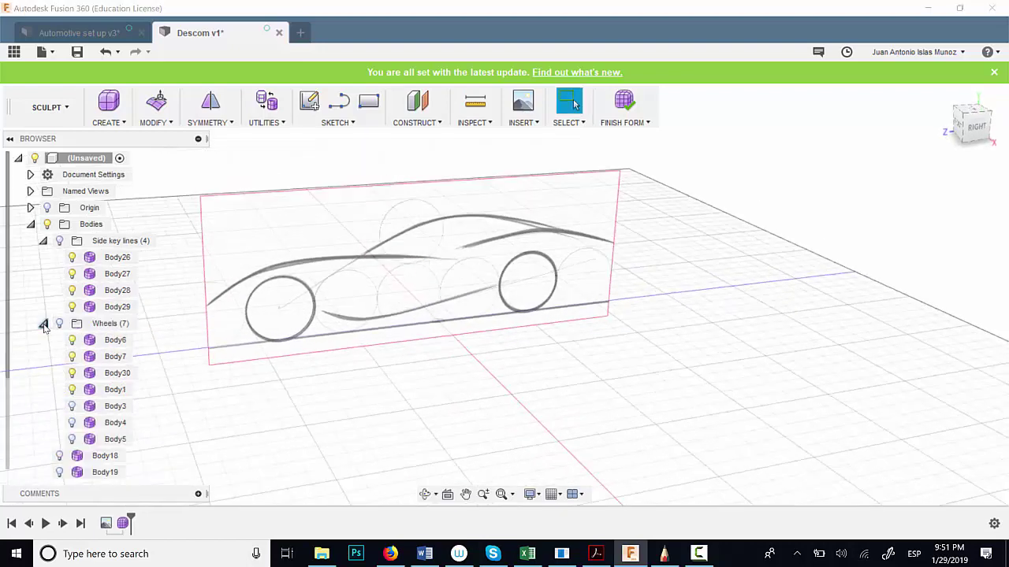
click(71, 339)
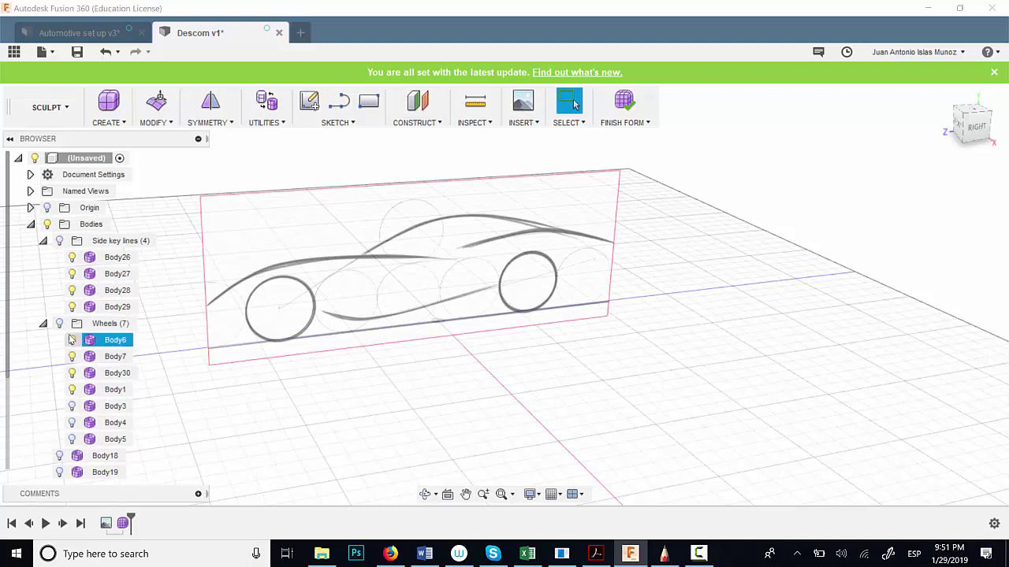
click(73, 340)
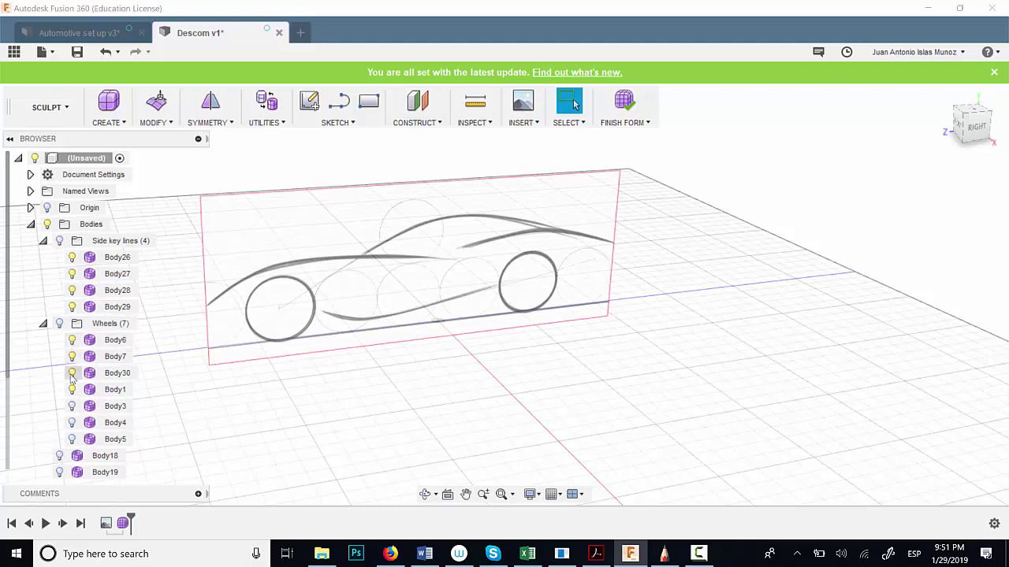
click(71, 373)
click(72, 389)
click(72, 357)
click(72, 340)
Step: Create a cylinder on the side plane over the front wheel, about 35.7 mm in diameter and 17.84 mm high, with 8 diameter and 4 height faces
click(110, 122)
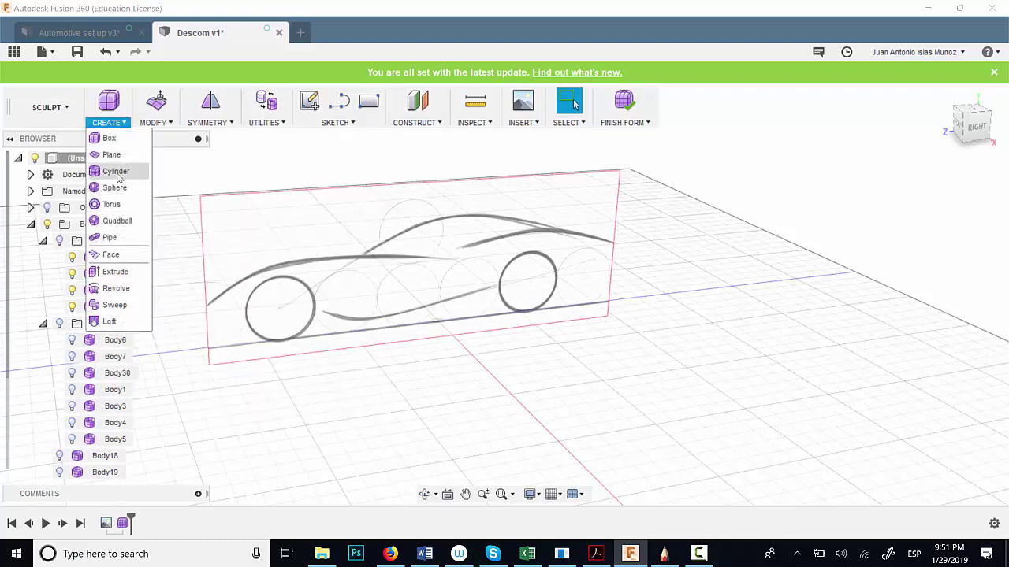
click(122, 168)
click(418, 288)
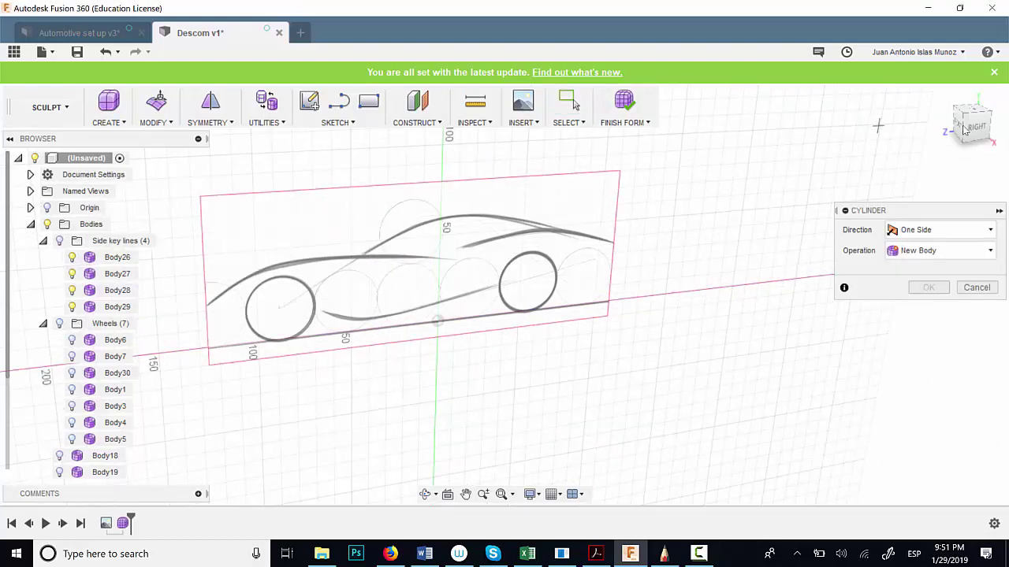
scroll(284, 313, up, 5)
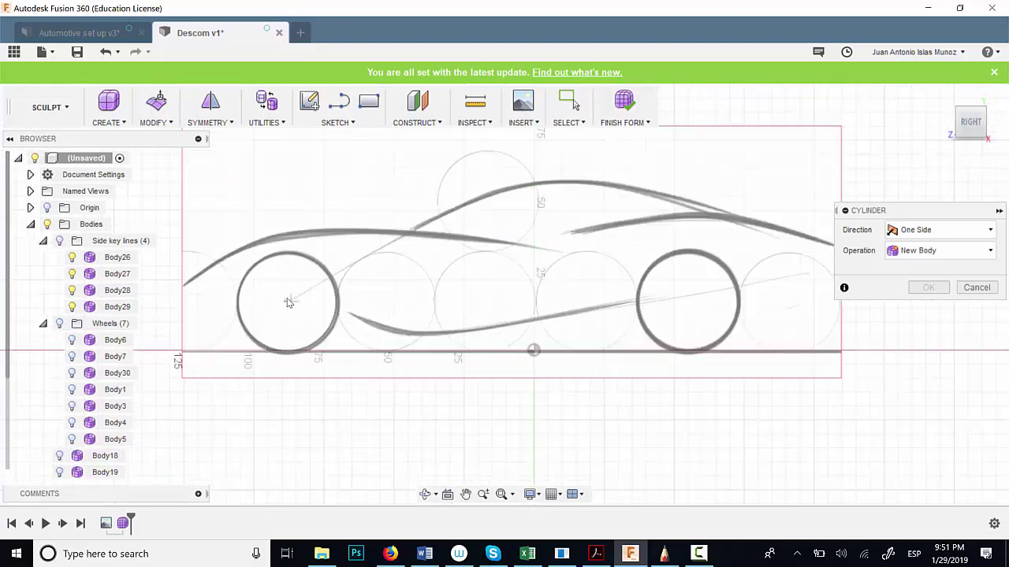
click(283, 303)
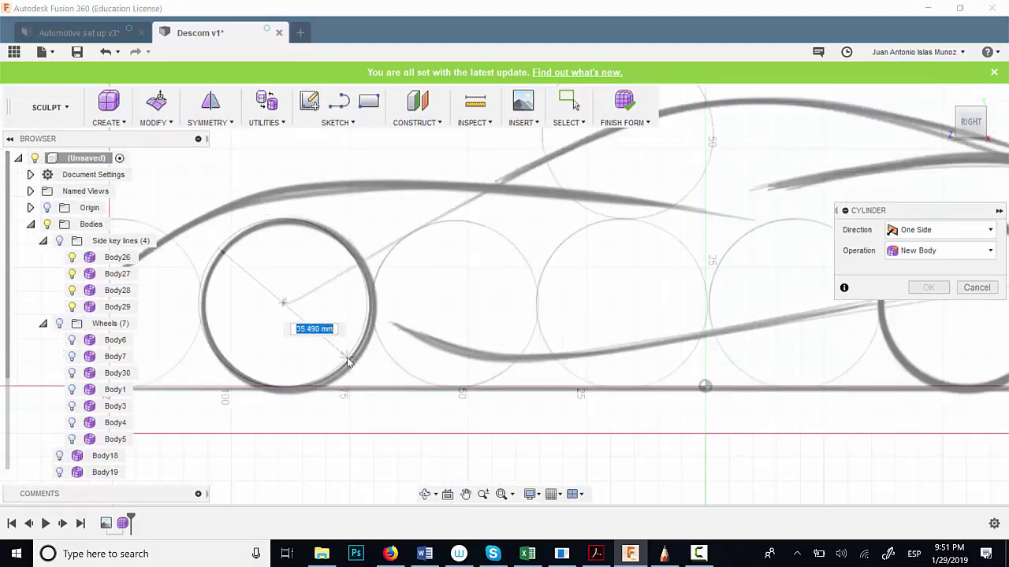
click(351, 355)
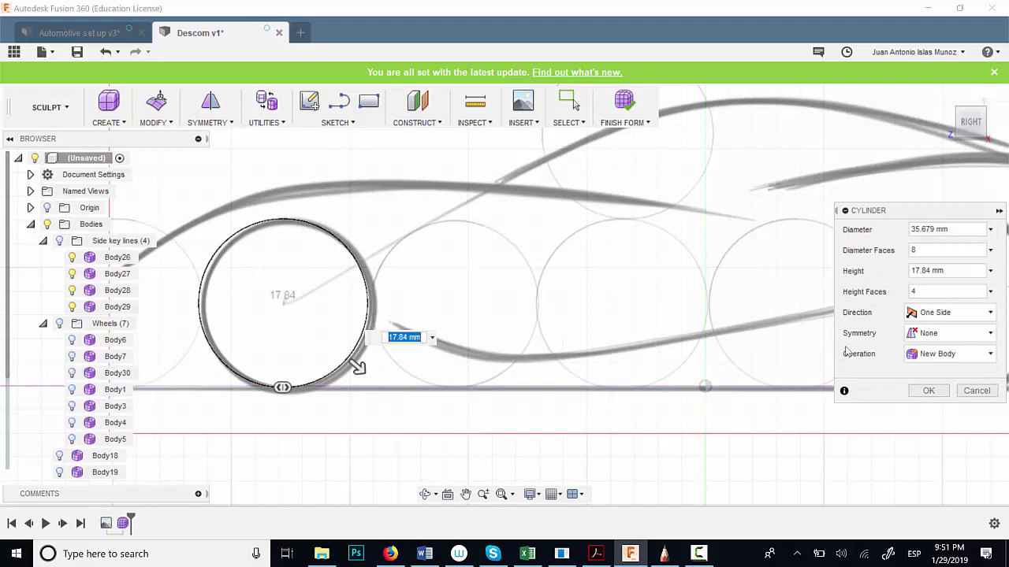
click(929, 391)
Step: Select the whole cylinder and shift it with Edit Form to line up with the sketched front wheel outline
drag(178, 195, 378, 394)
right_click(398, 391)
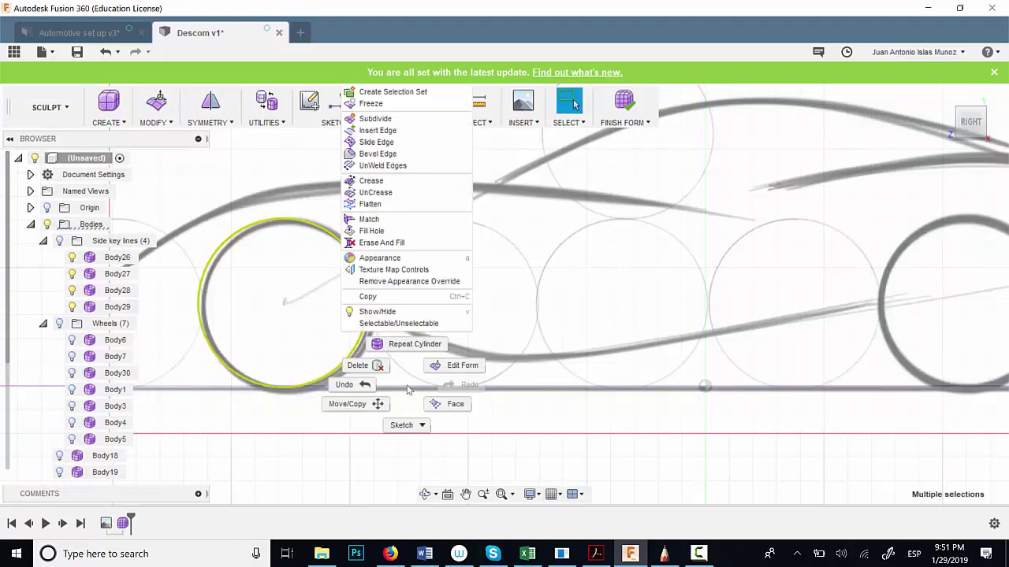
click(462, 365)
drag(264, 286, 270, 289)
click(929, 425)
Step: Delete the cylinder's outer edge loops down to a single narrow band at the sketch plane, undoing the one deletion too many
mouse_move(457, 293)
shift+middle_down()
mouse_move(504, 311)
mouse_move(405, 315)
shift+middle_up()
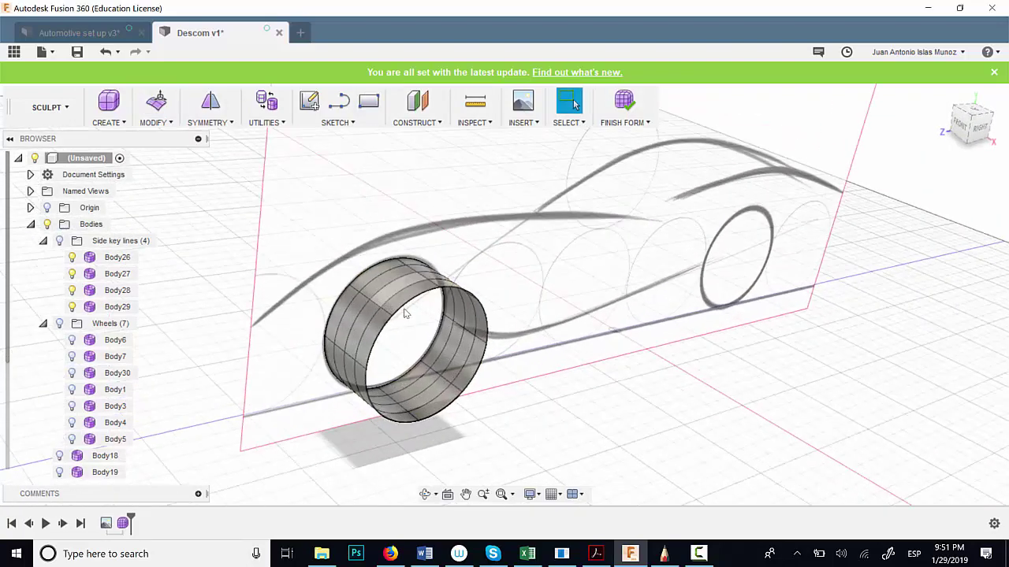
key(Delete)
double_click(399, 288)
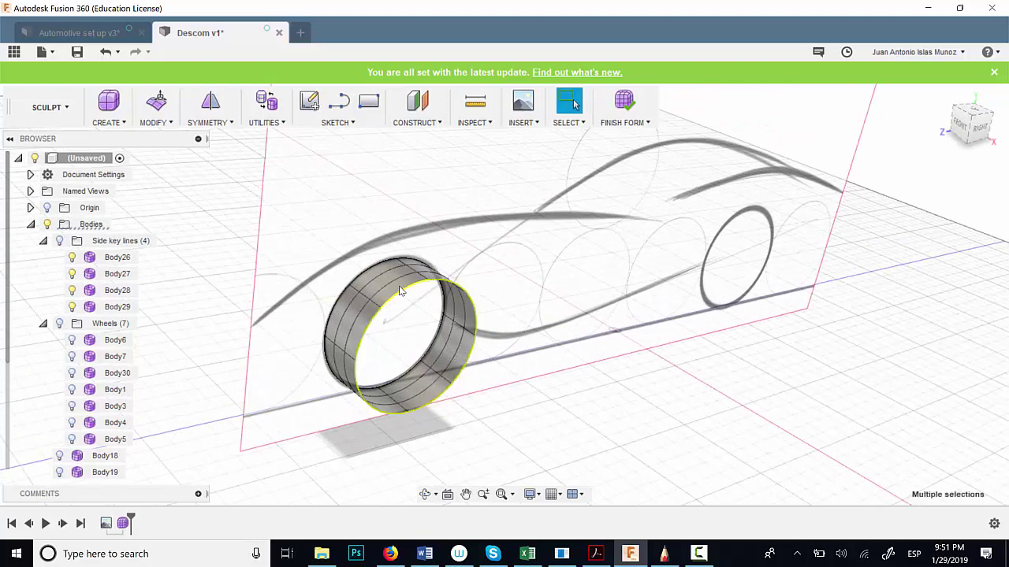
key(Delete)
double_click(394, 280)
click(395, 284)
key(Delete)
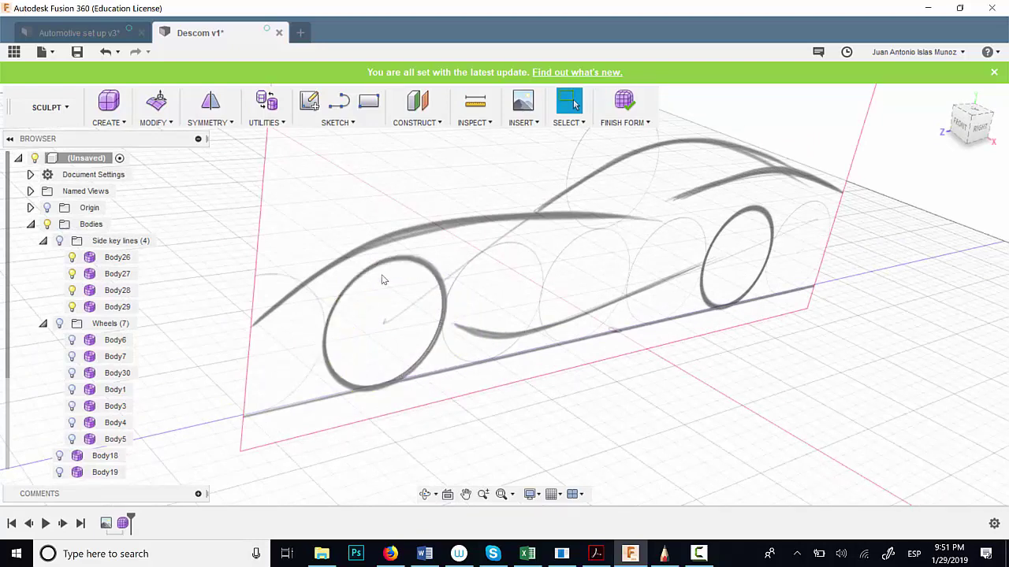
right_click(387, 286)
click(514, 304)
key(ctrl+z)
Step: Scale the band's outer edge loop down slightly and move it -2.78 mm toward the sketch plane with Edit Form
double_click(388, 268)
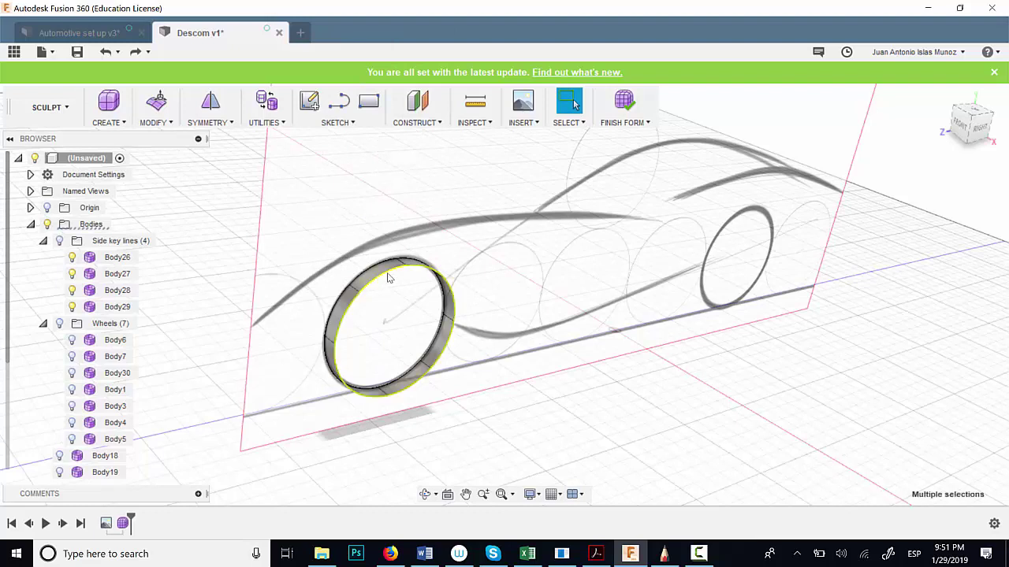
right_click(388, 268)
click(442, 255)
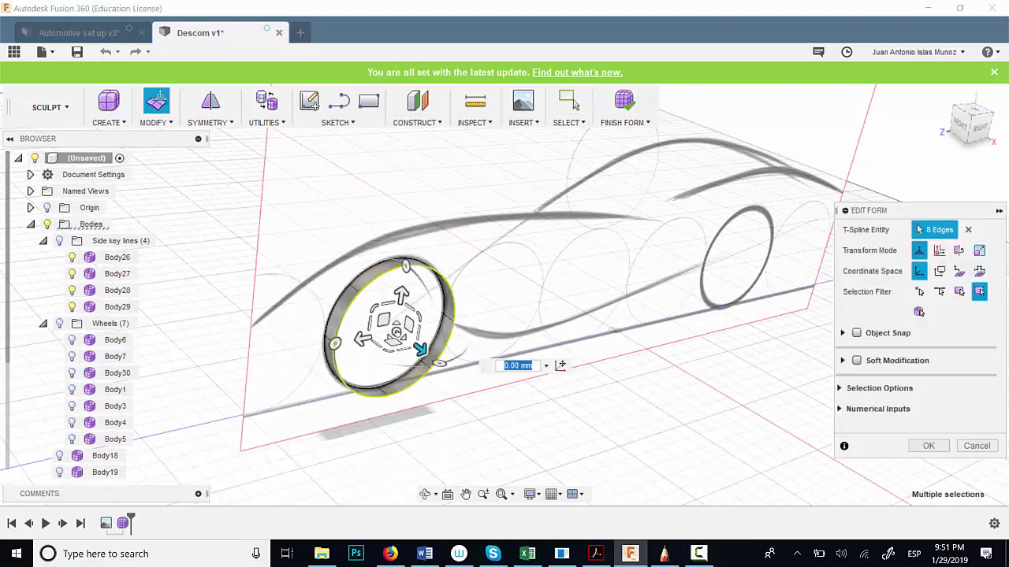
drag(400, 330, 413, 344)
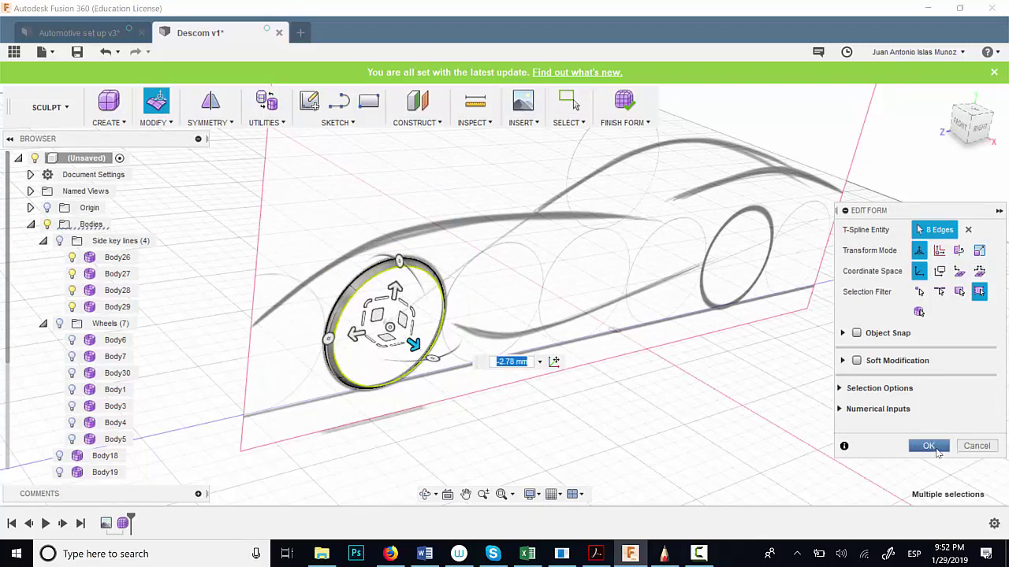
click(929, 445)
click(371, 237)
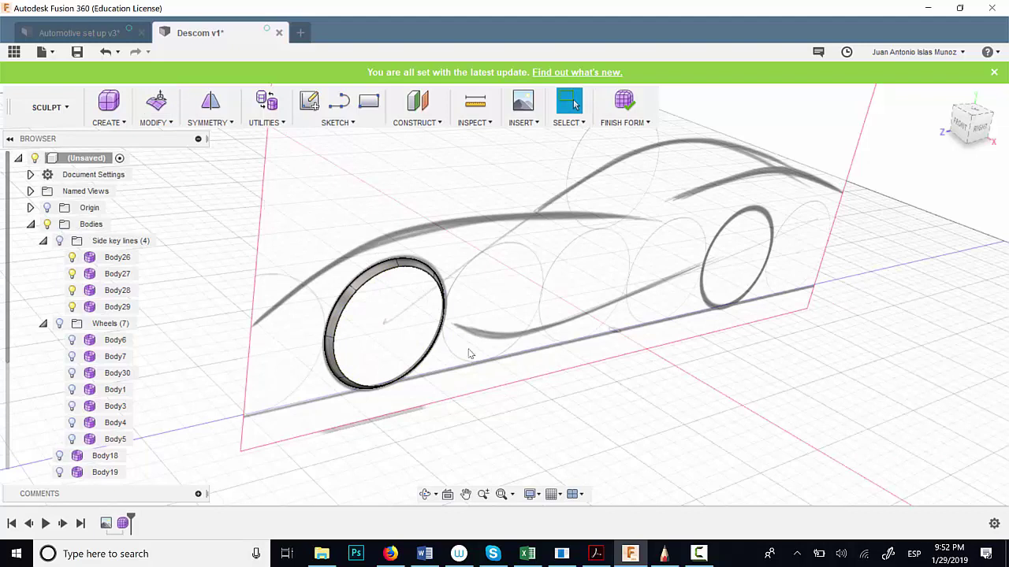
Step: Copy the front wheel ring and move the copy about 142.64 mm along the car onto the sketched rear wheel
drag(284, 208, 524, 437)
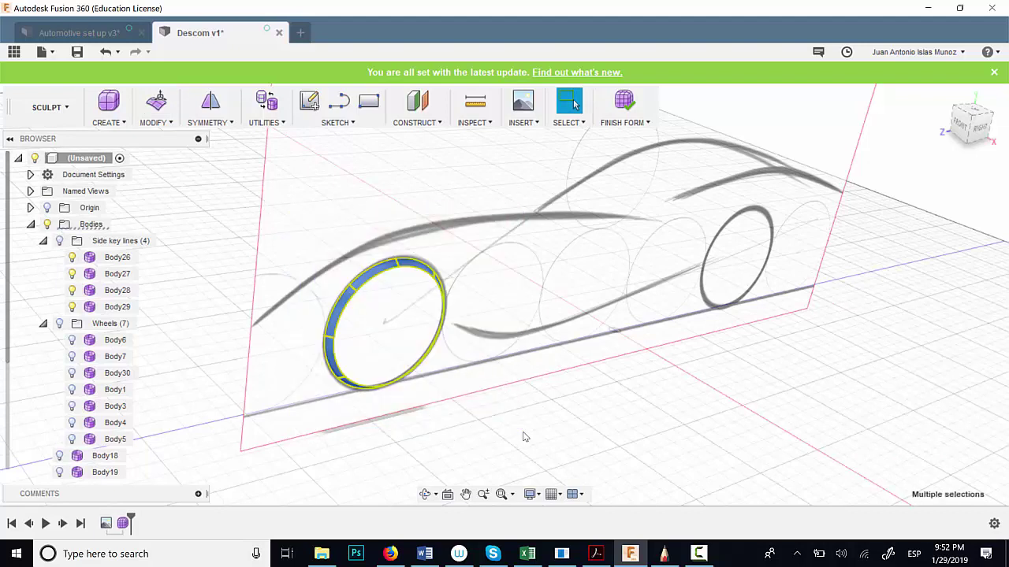
click(498, 354)
key(m)
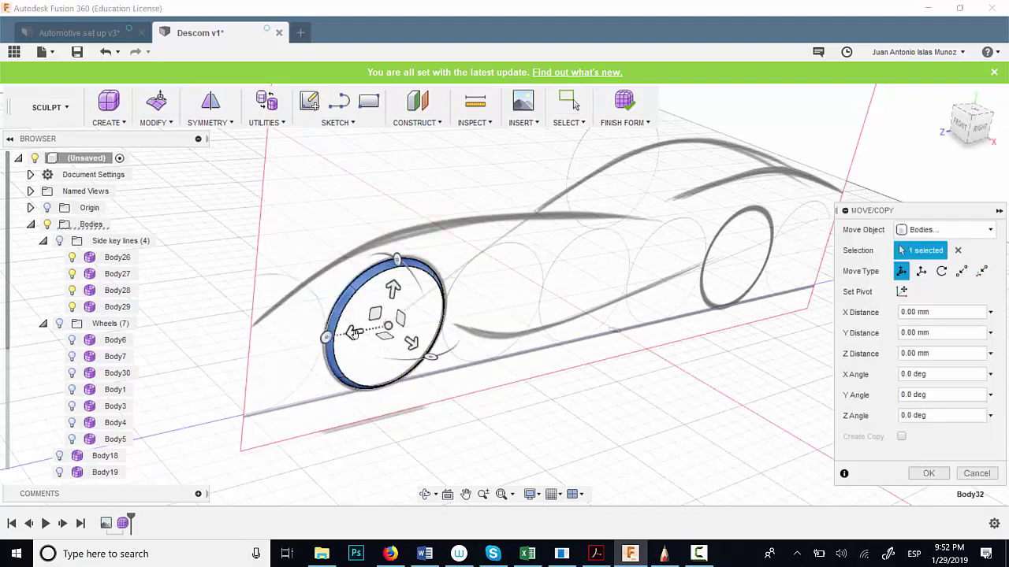
drag(354, 332, 738, 297)
click(926, 473)
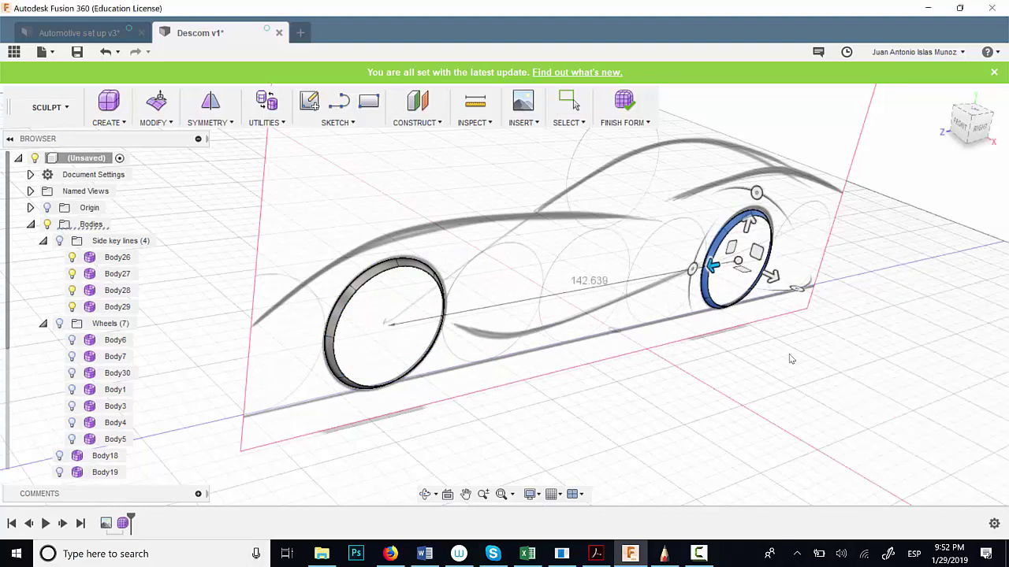
drag(806, 447, 795, 432)
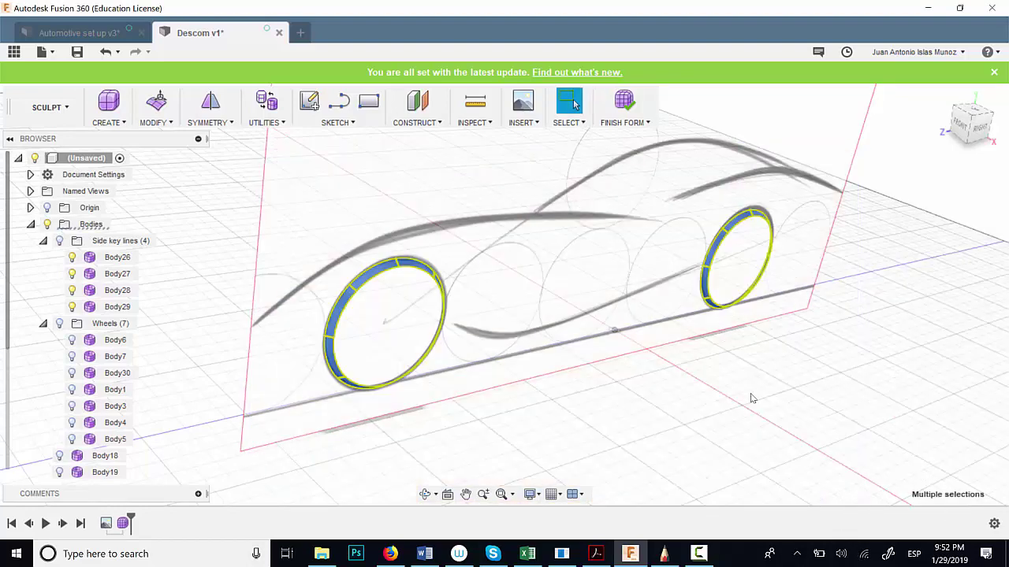
scroll(554, 337, down, 4)
scroll(544, 330, up, 6)
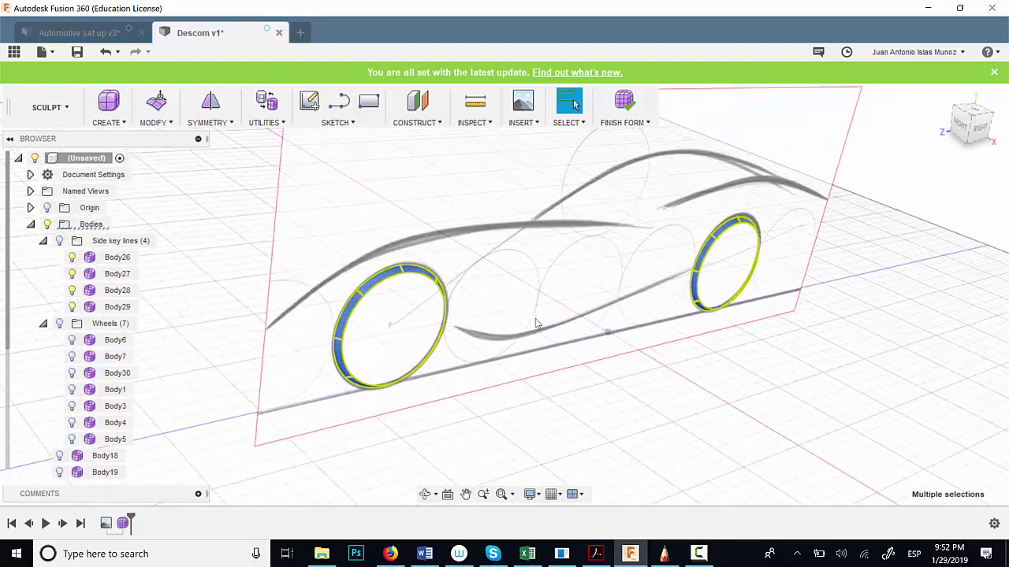
click(535, 318)
Step: Copy the front wheel ring and rotate the copy a quarter turn about the vertical axis through the wheel centre
scroll(544, 301, down, 3)
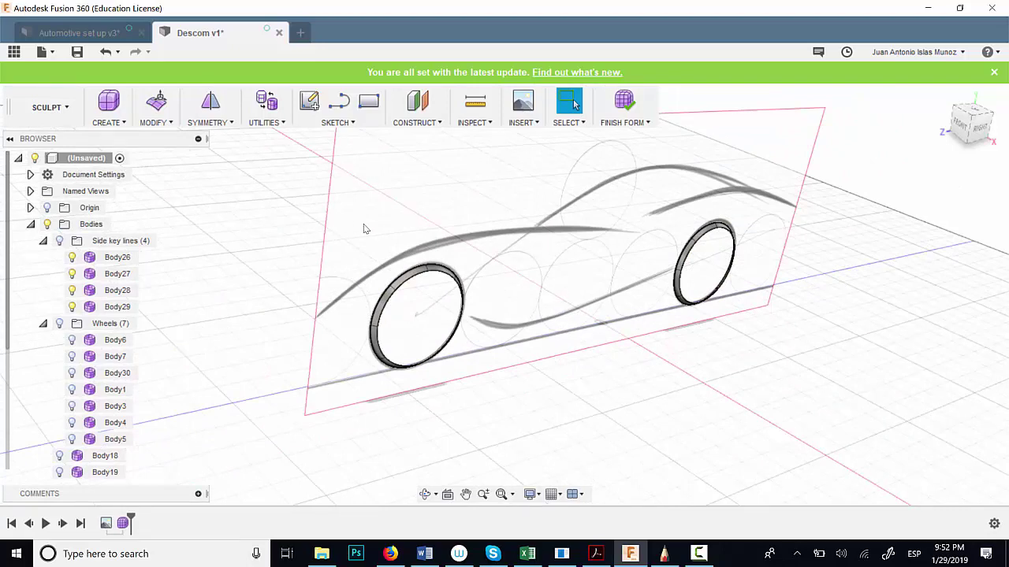
drag(353, 228, 499, 456)
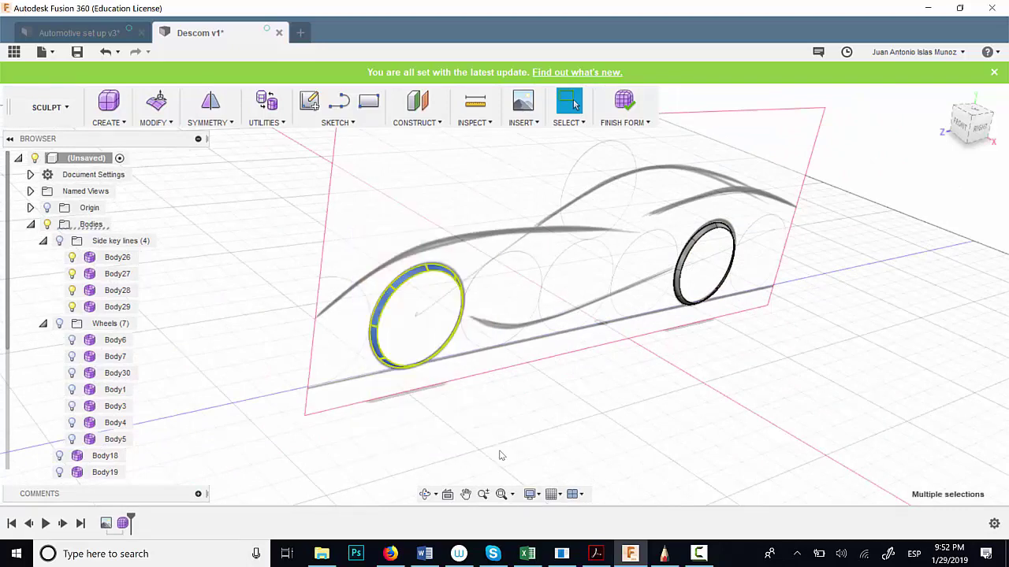
click(508, 367)
key(m)
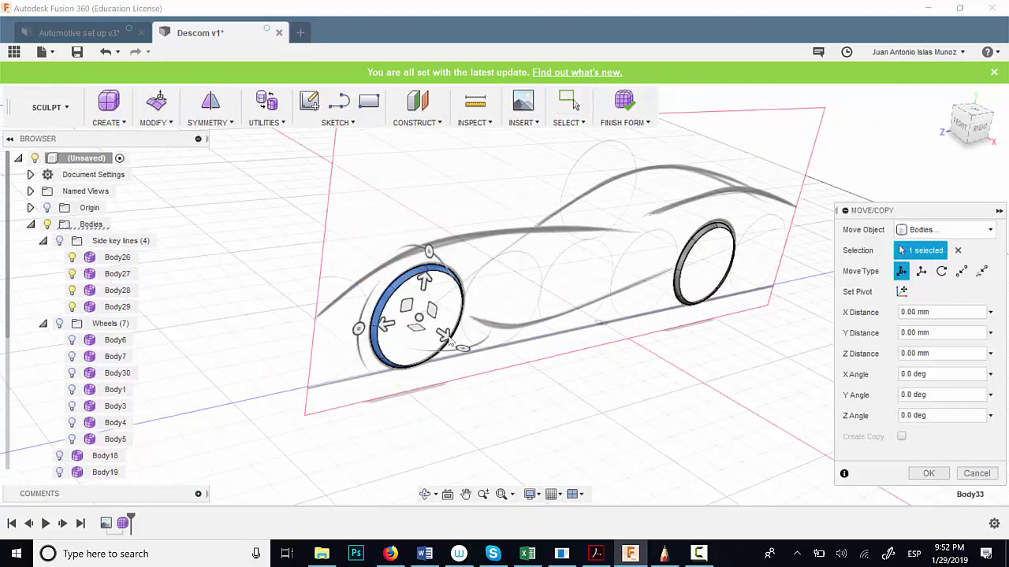
drag(462, 346, 285, 368)
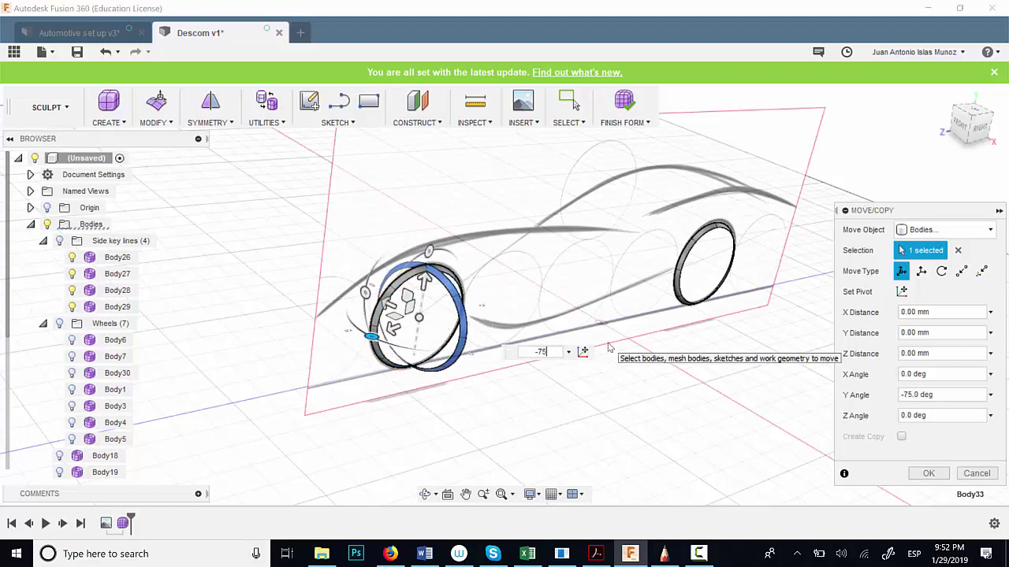
key(Return)
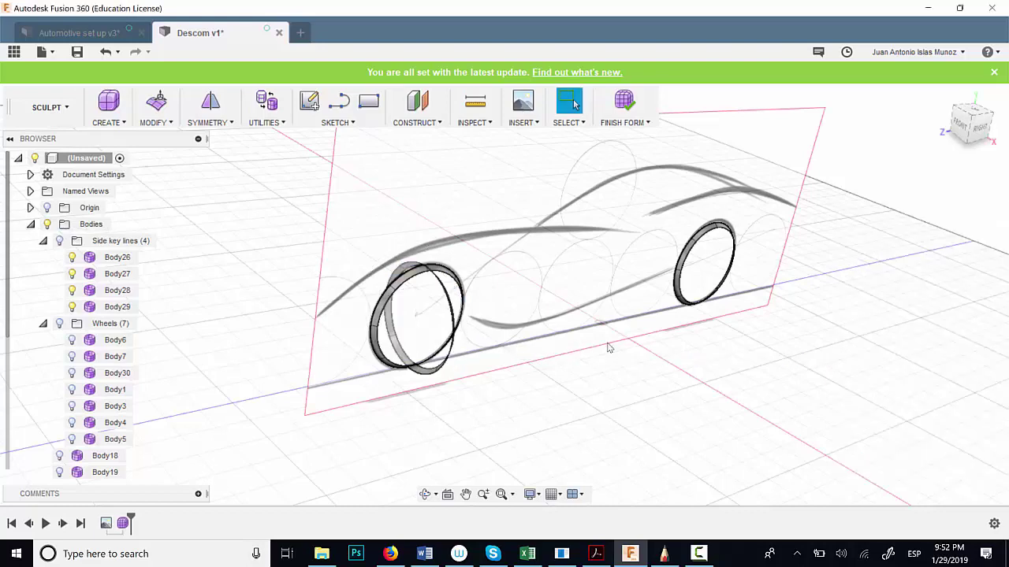
Step: Copy the rotated ring and move the copy about 35.3 mm outward along X so it sits beside the original
scroll(425, 357, up, 5)
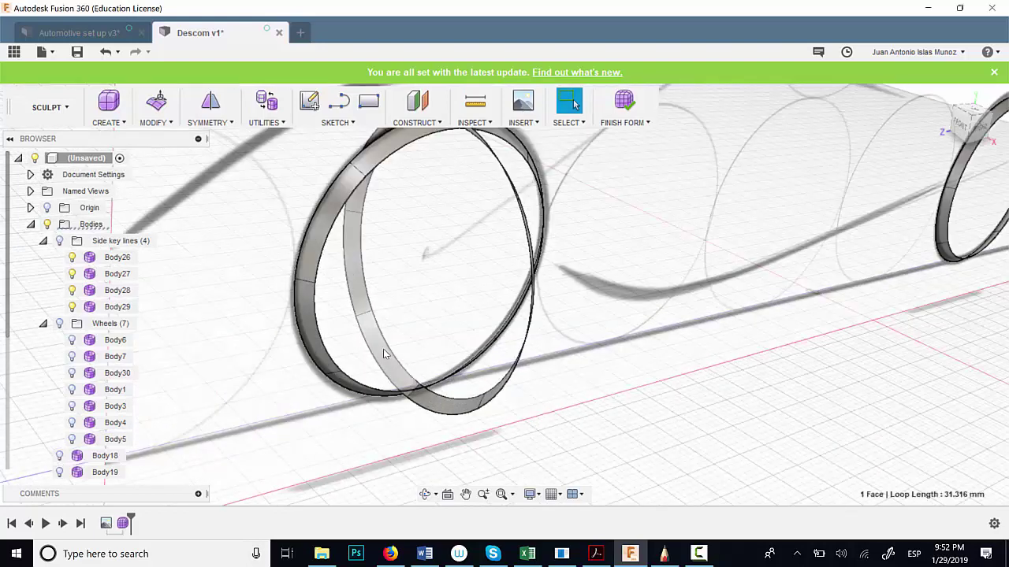
scroll(383, 348, down, 5)
scroll(383, 349, down, 3)
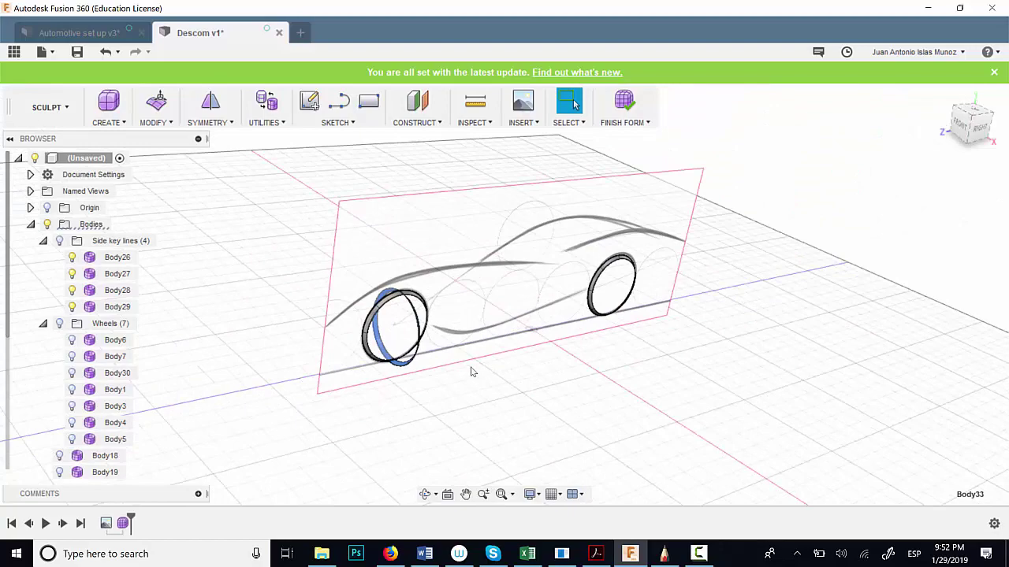
scroll(471, 371, up, 2)
key(ctrl+v)
drag(377, 319, 443, 390)
shift+middle_drag(446, 391, 662, 379)
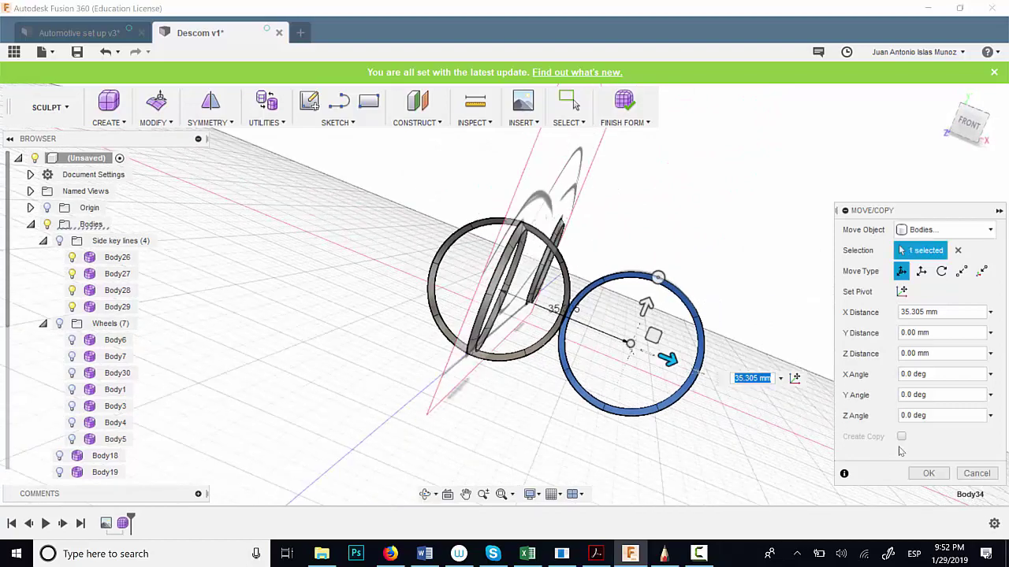
click(928, 473)
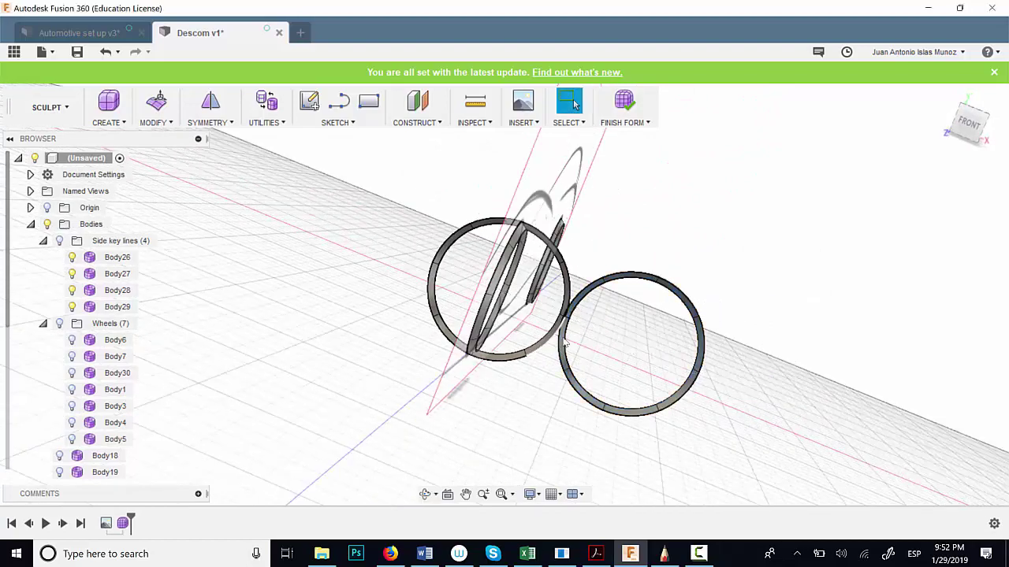
Step: Copy the rotated ring at the wheel centre and move the copy about -37.4 mm along X to the opposite side
scroll(564, 344, up, 3)
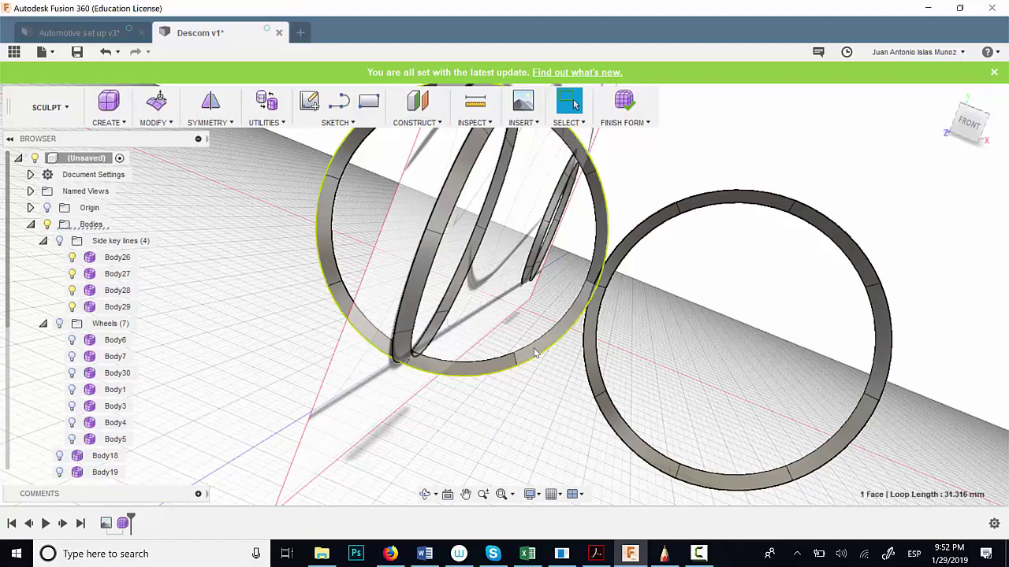
click(535, 352)
scroll(535, 352, down, 5)
key(m)
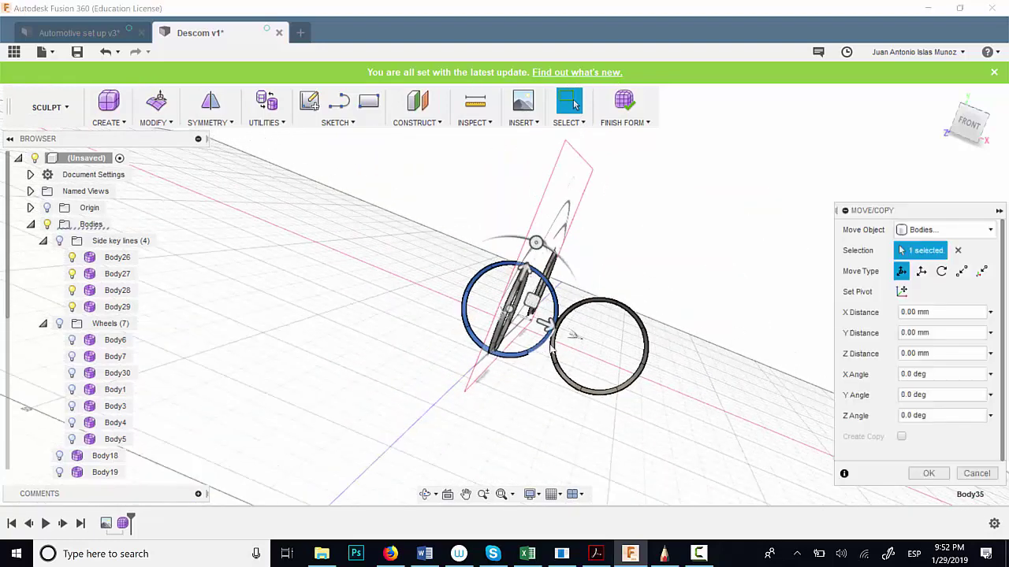
drag(545, 324, 444, 315)
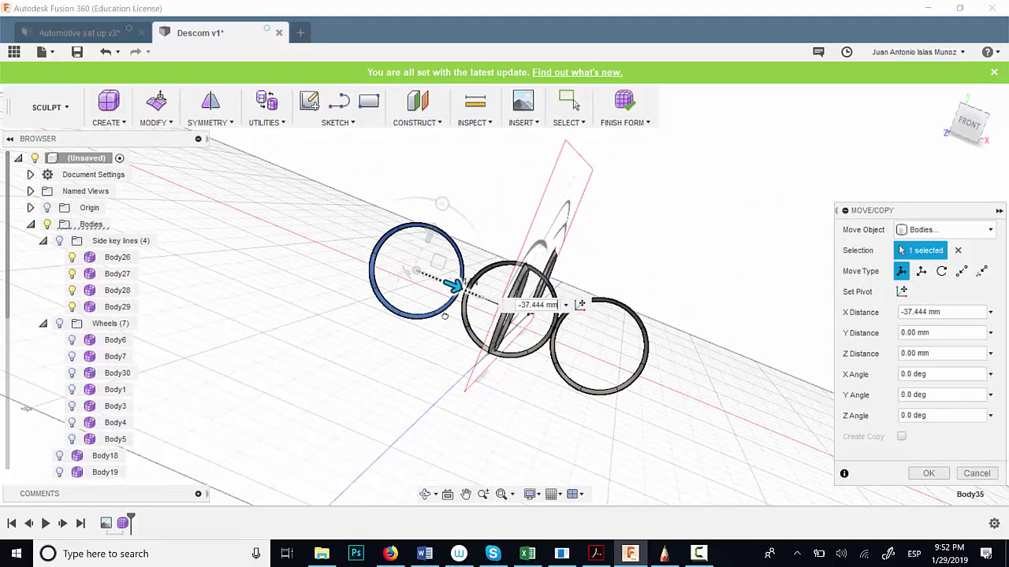
click(928, 473)
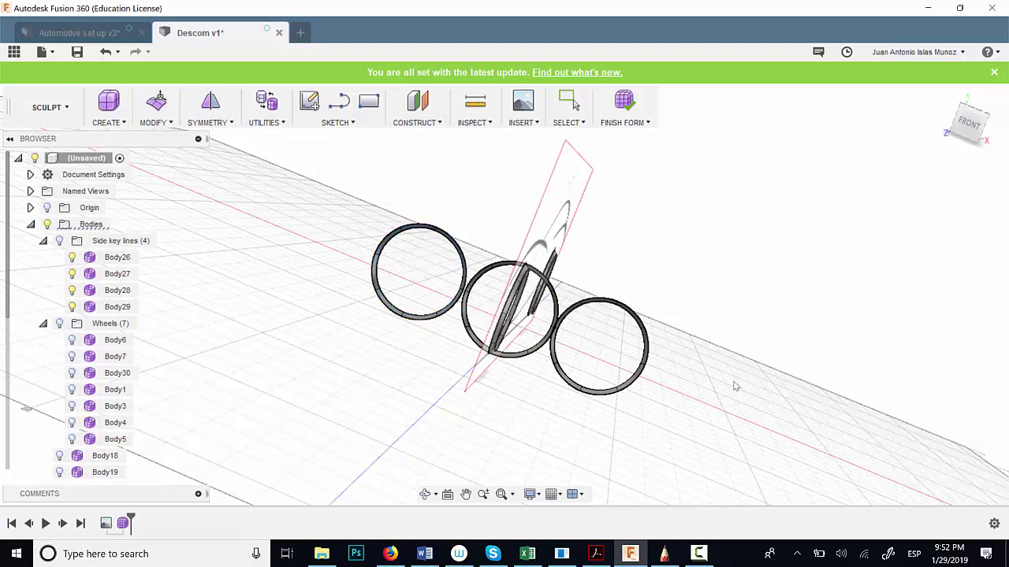
Step: Copy the front wheel ring and move the copy about 52.9 mm along X, aligning it in front view with the outer rotated ring's edge
shift+middle_drag(706, 374, 633, 363)
scroll(386, 329, up, 3)
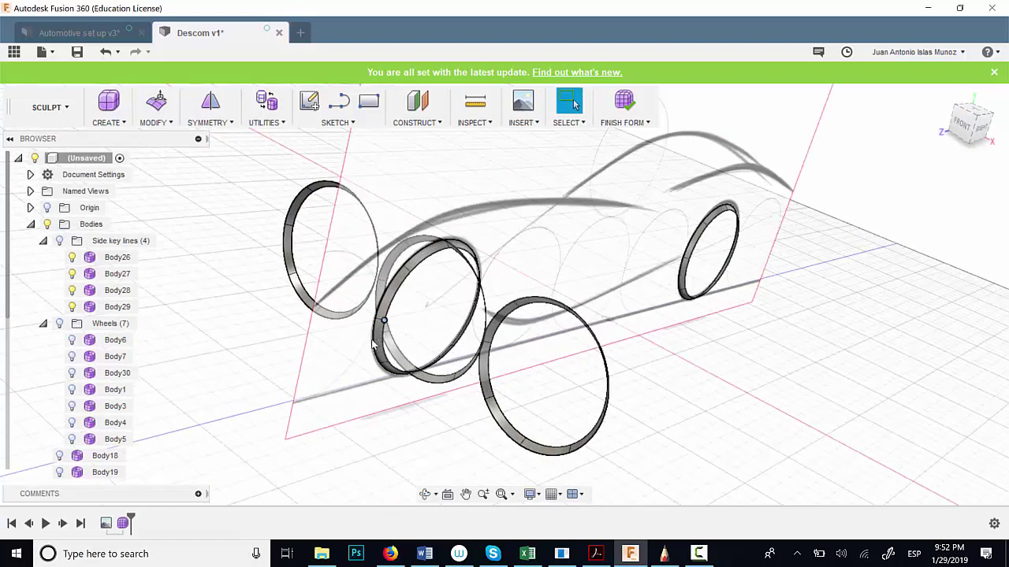
scroll(373, 339, up, 3)
double_click(378, 335)
scroll(380, 334, down, 4)
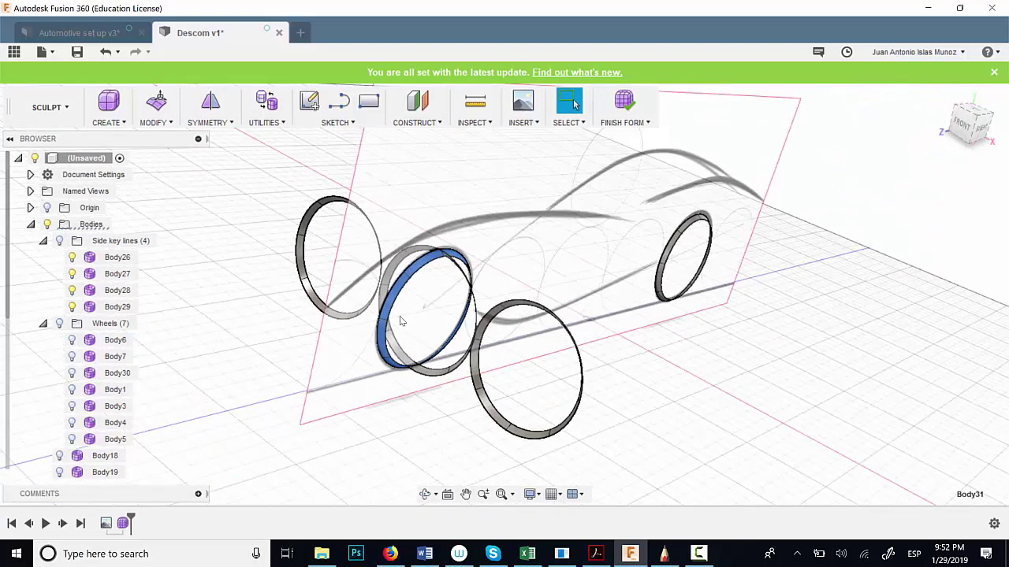
key(m)
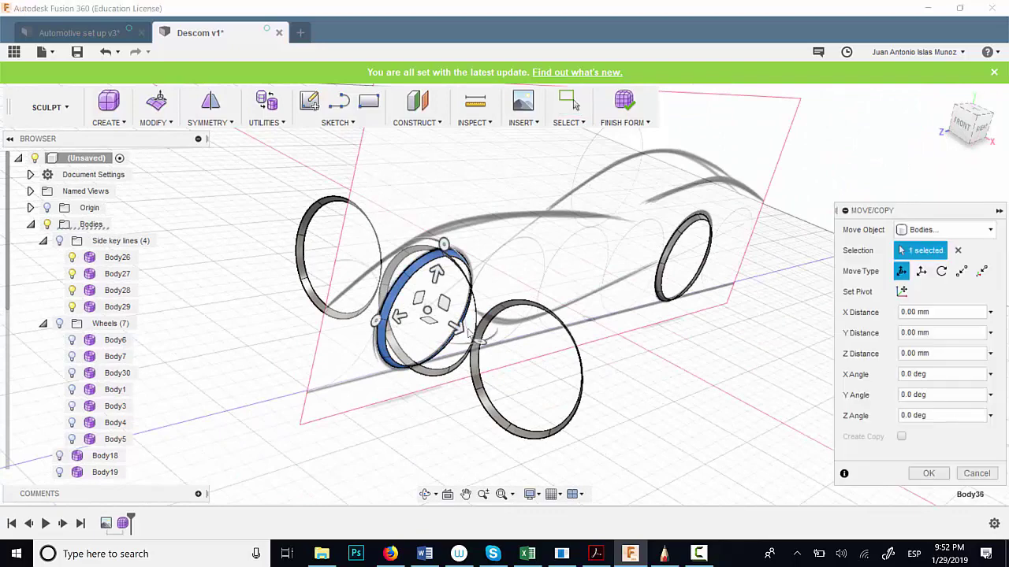
drag(450, 327, 630, 425)
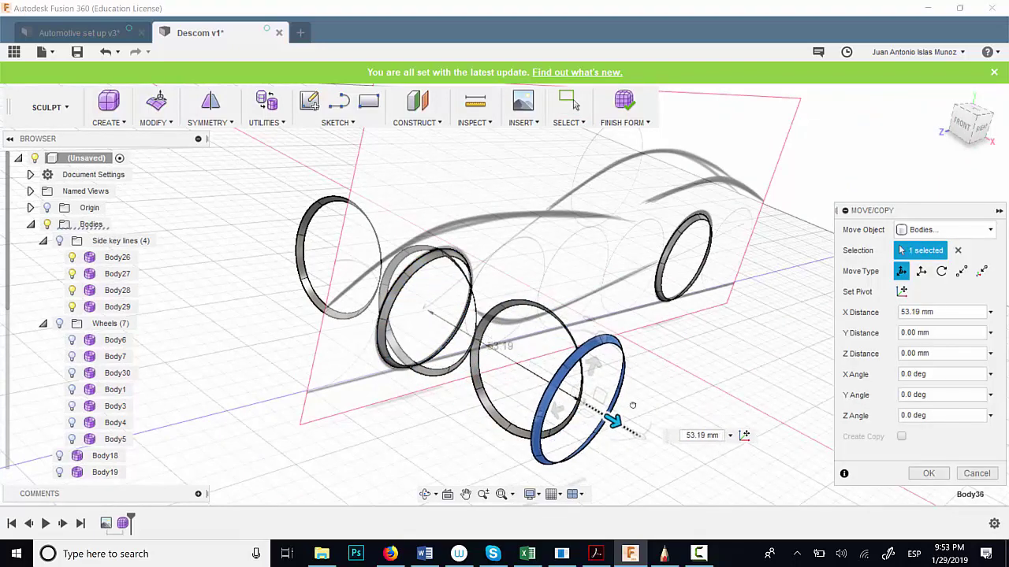
click(963, 126)
scroll(743, 273, up, 5)
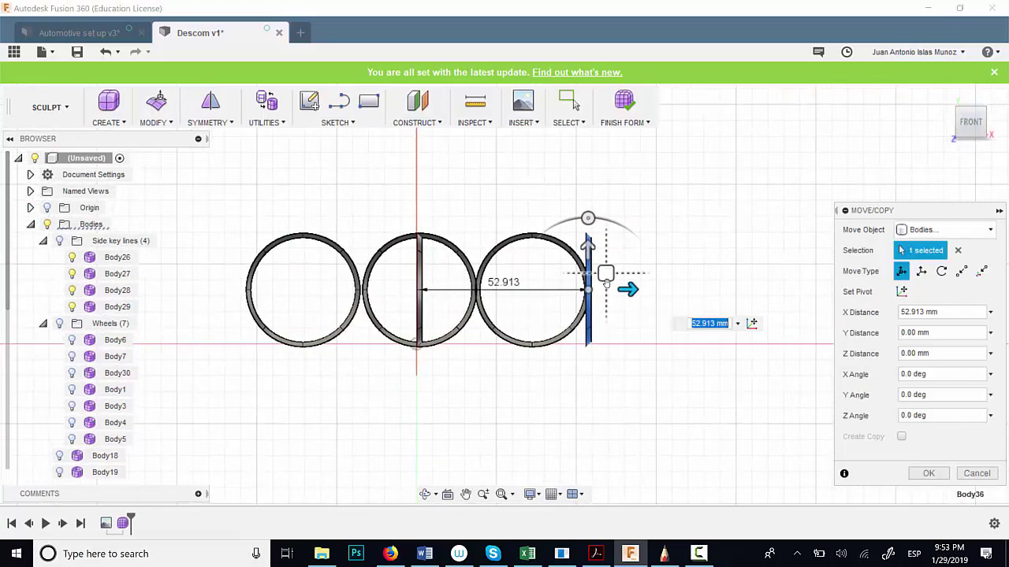
drag(581, 295, 583, 297)
click(945, 473)
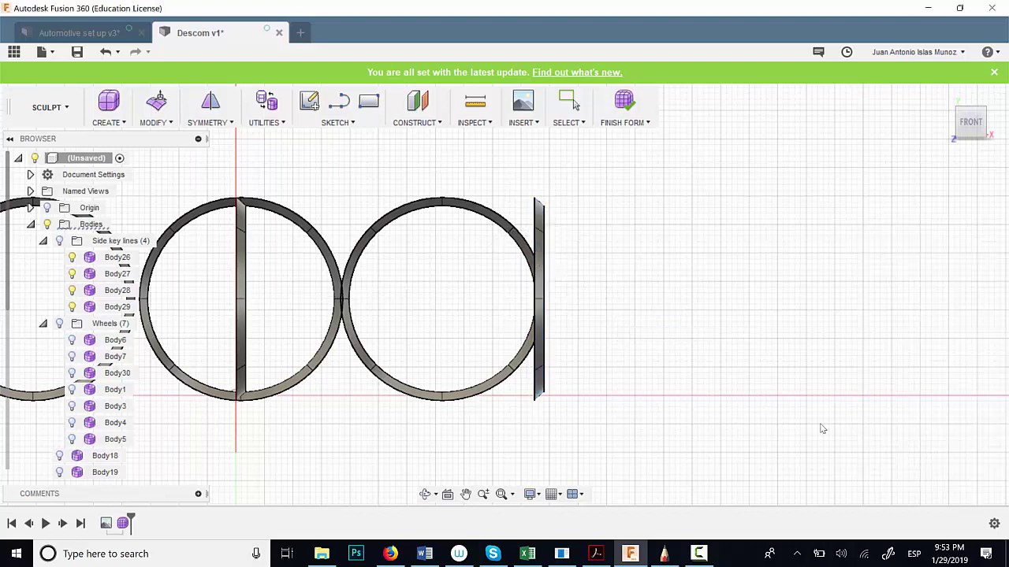
Step: Delete the two rotated spacer rings standing between the centre-plane front wheel and its outer copy
scroll(570, 207, down, 3)
middle_drag(541, 187, 502, 217)
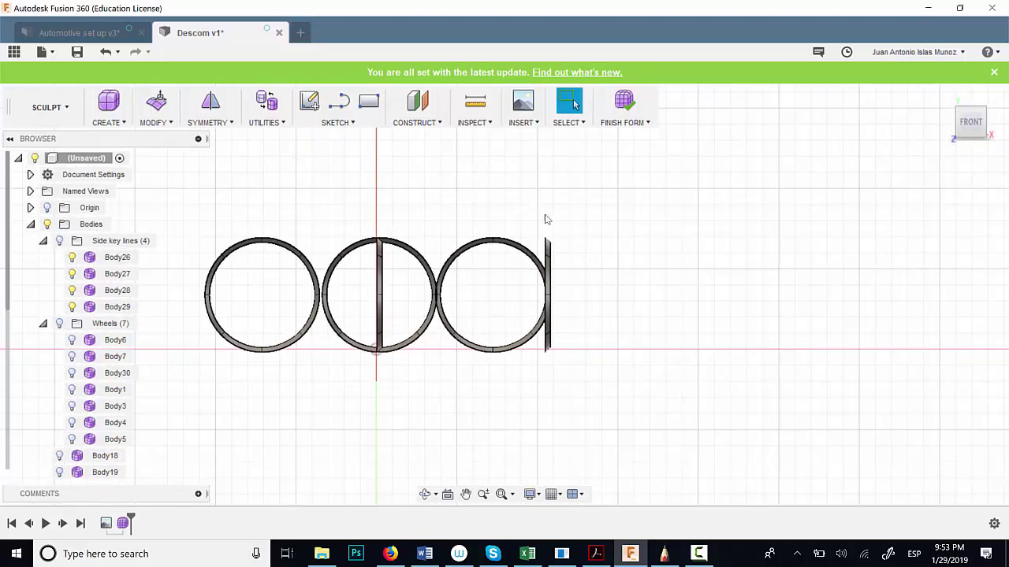
drag(543, 216, 604, 398)
drag(533, 218, 602, 381)
mouse_move(579, 397)
shift+middle_down()
mouse_move(330, 426)
mouse_move(435, 394)
mouse_move(330, 418)
mouse_move(346, 402)
shift+middle_up()
scroll(314, 434, up, 2)
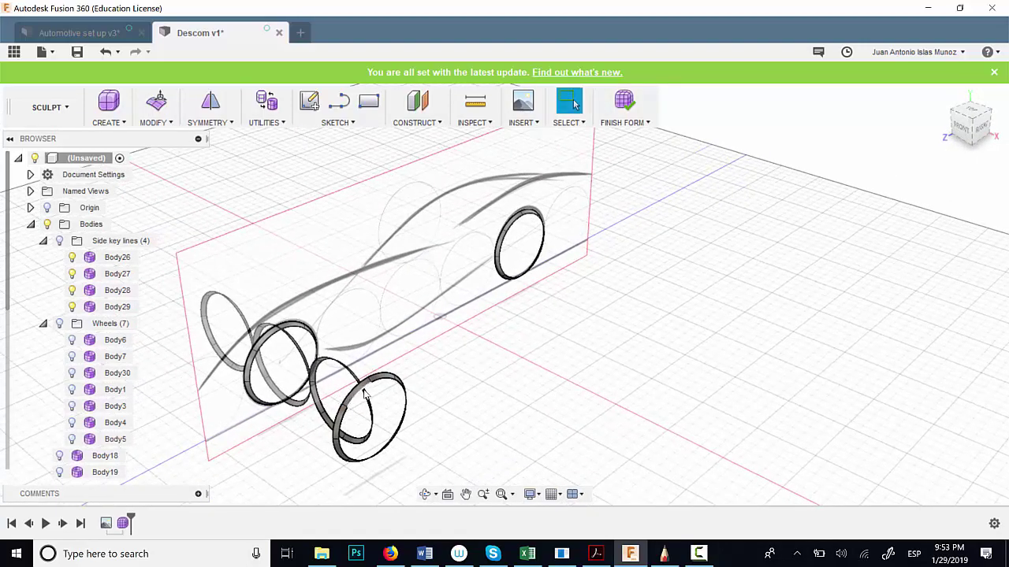
scroll(365, 394, up, 1)
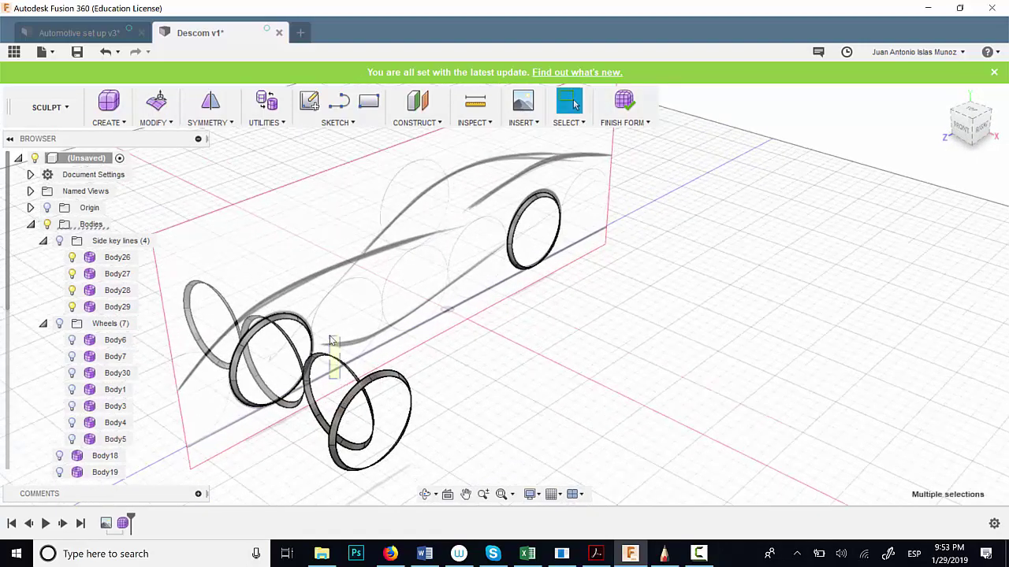
scroll(367, 442, up, 4)
double_click(350, 457)
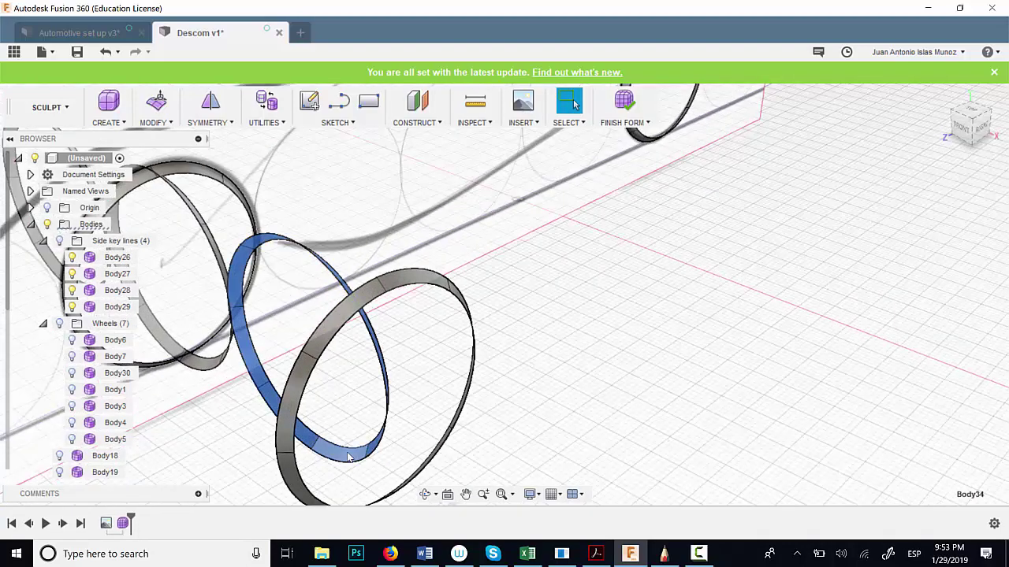
key(Delete)
scroll(202, 367, down, 6)
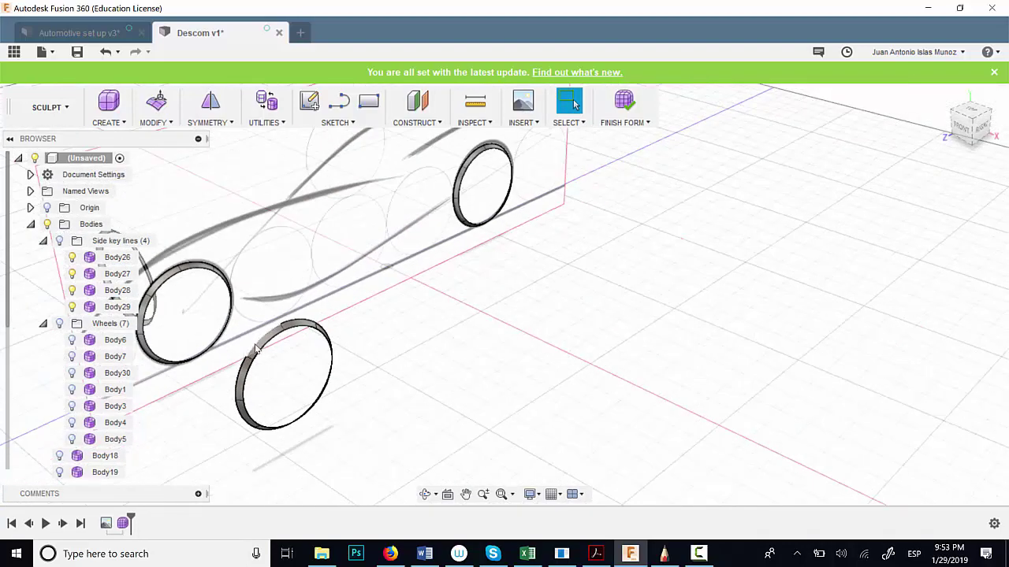
Step: Delete the outer front wheel copy and part of the far-side spacer ring, and undo these deletions
drag(281, 357, 258, 304)
key(Delete)
drag(195, 268, 165, 245)
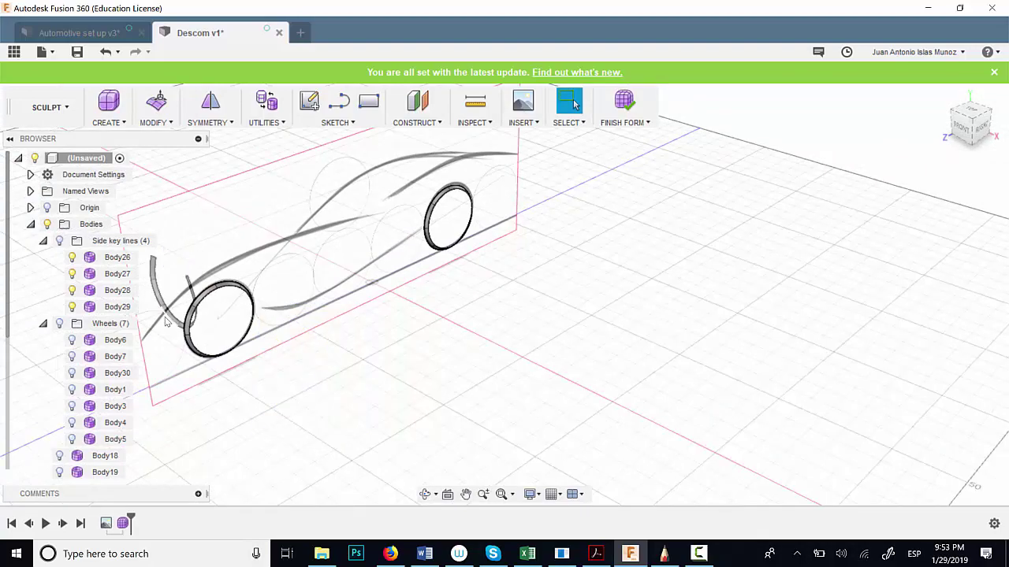
scroll(165, 322, up, 5)
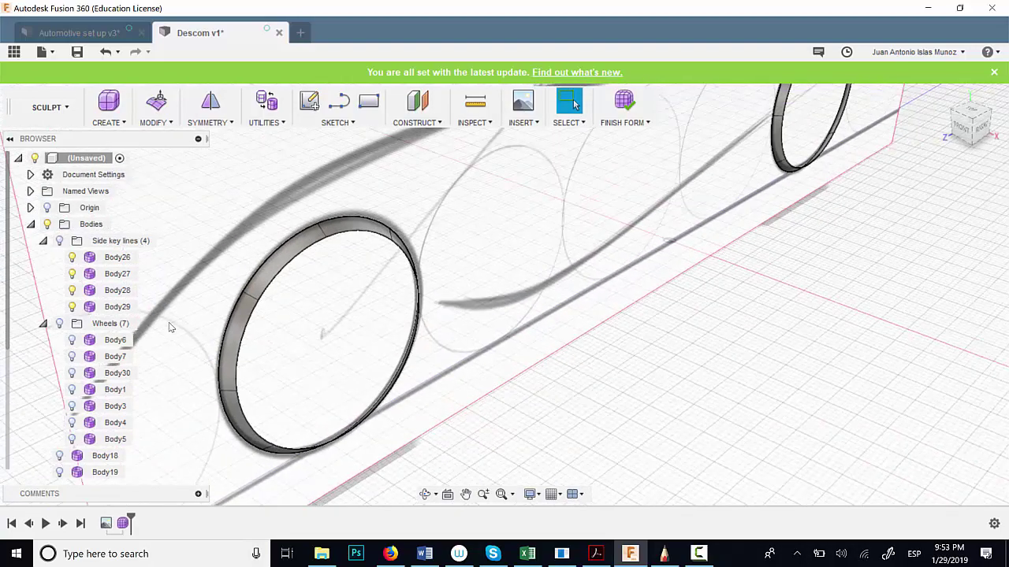
scroll(233, 338, down, 5)
key(ctrl+z)
key(ctrl+z)
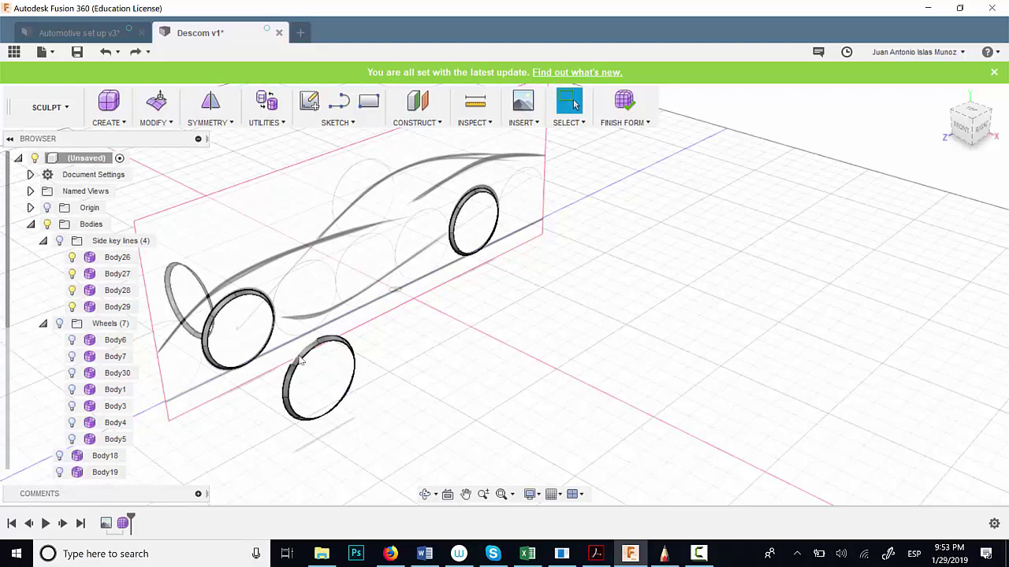
Step: Try to mirror-duplicate the outer front wheel ring across the origin plane that lies on the side-view canvas
scroll(301, 359, up, 3)
scroll(304, 359, up, 2)
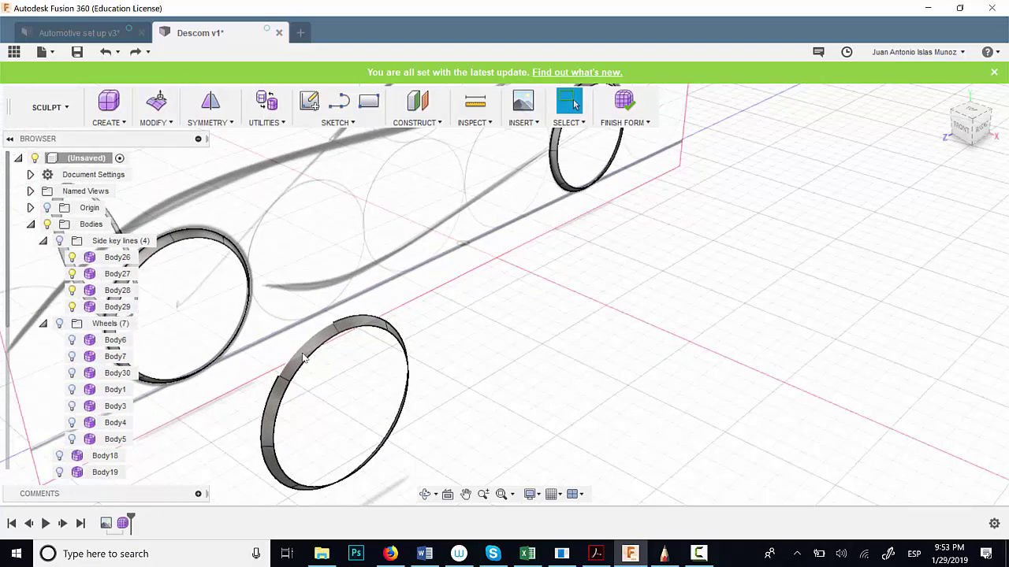
click(305, 358)
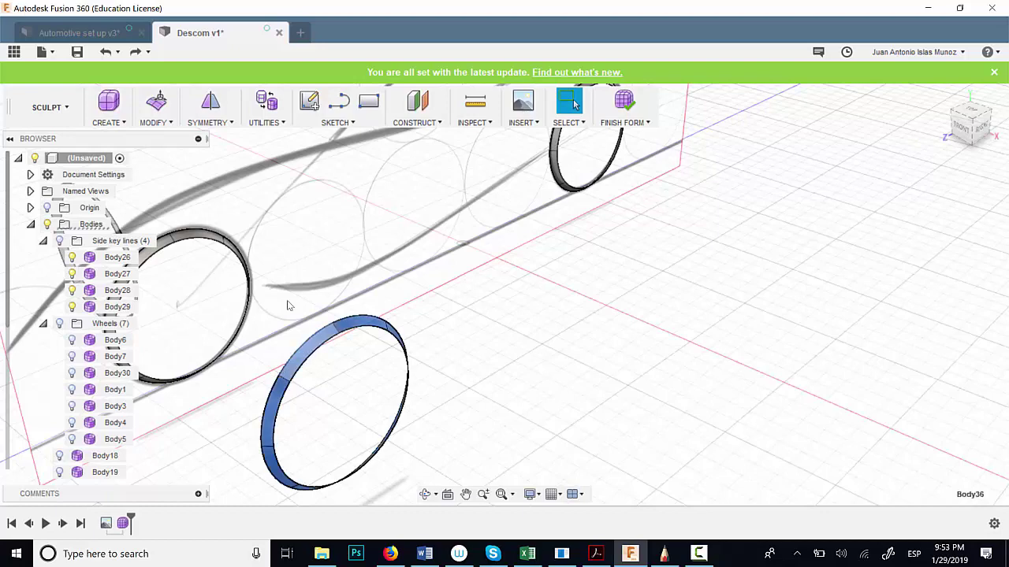
click(221, 123)
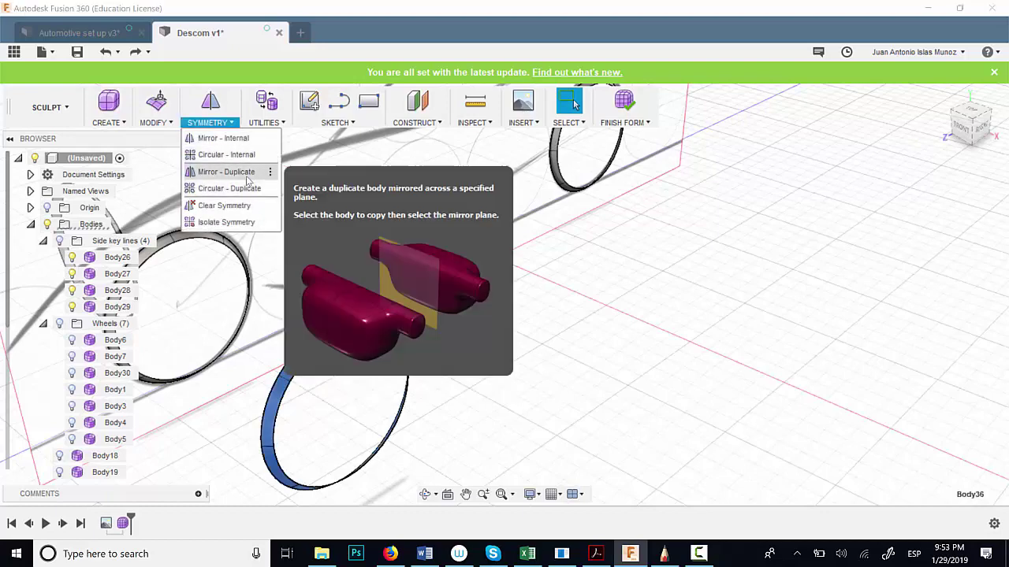
click(248, 171)
scroll(376, 345, down, 5)
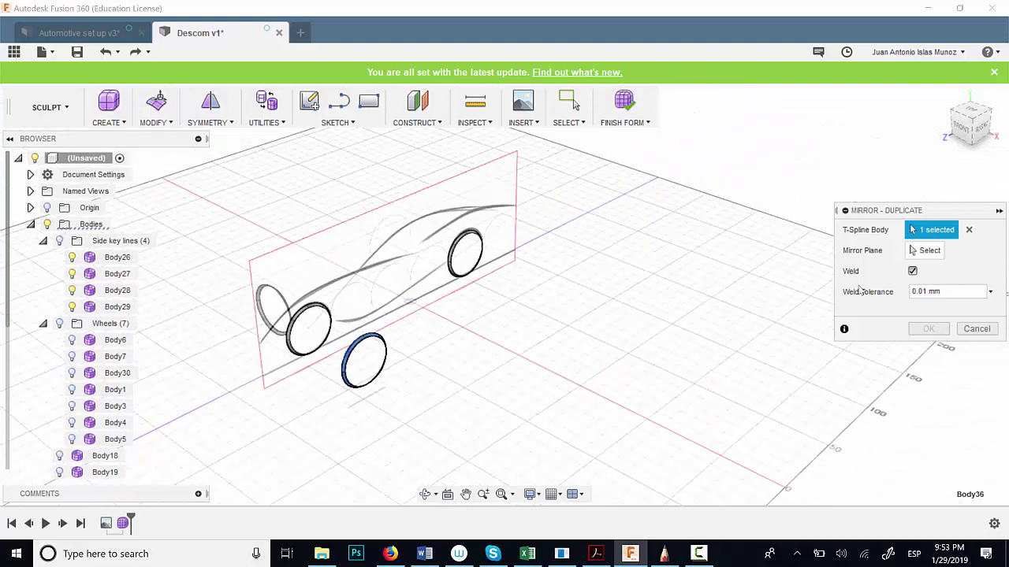
click(916, 251)
click(356, 288)
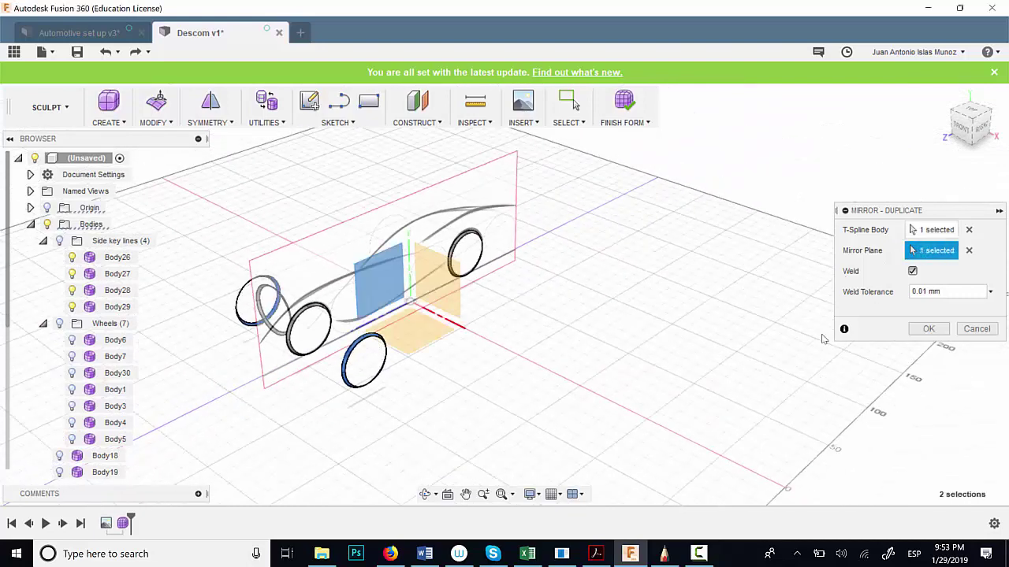
click(978, 329)
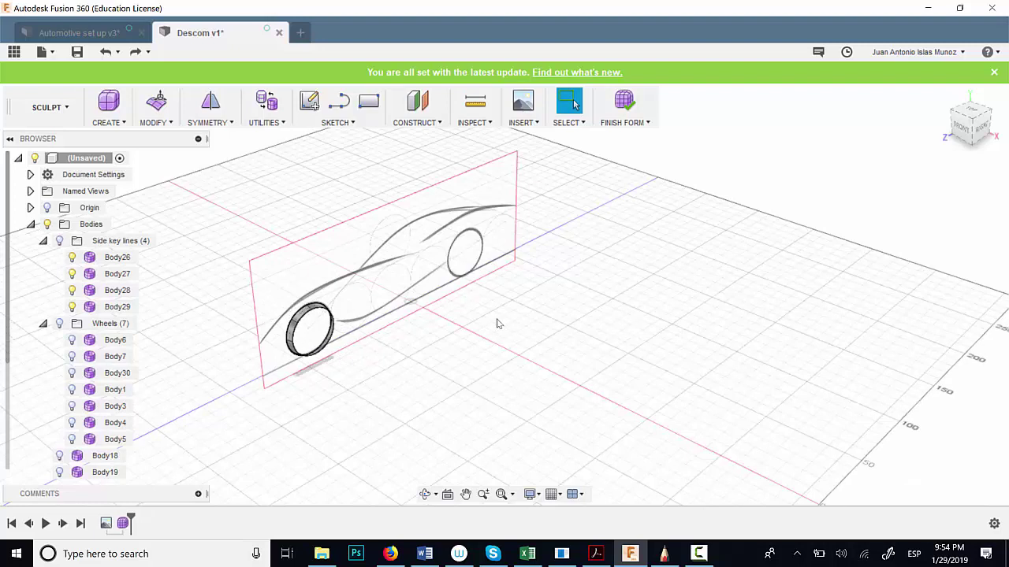
Step: Undo the wheel ring modelling back to the bare side-view sketch canvas
key(ctrl+z)
key(ctrl+z)
key(ctrl+z)
key(ctrl+z)
key(ctrl+z)
key(ctrl+z)
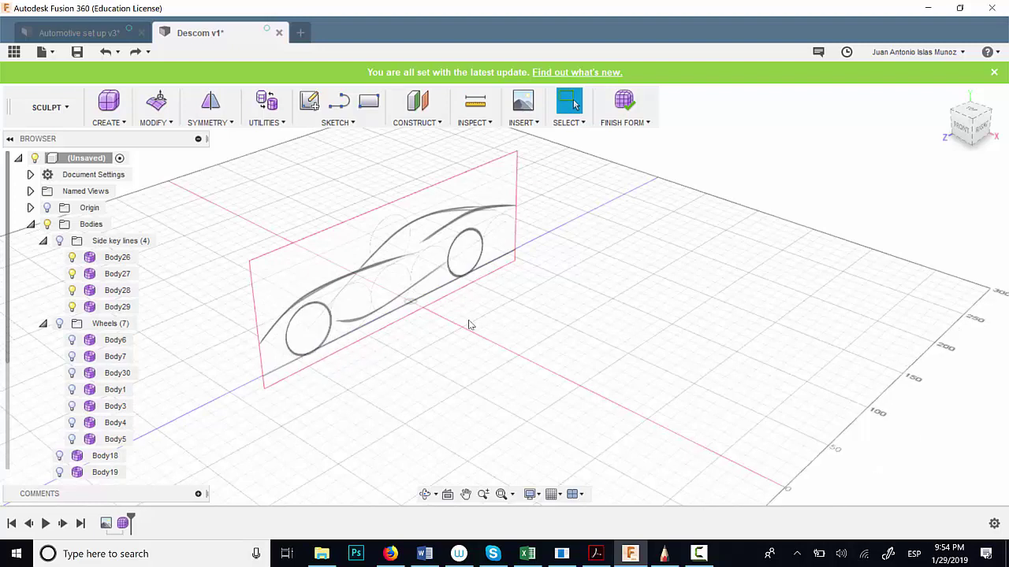
Step: Show the Wheels group with wheel rings Body6, Body7, Body30 and Body1
click(73, 341)
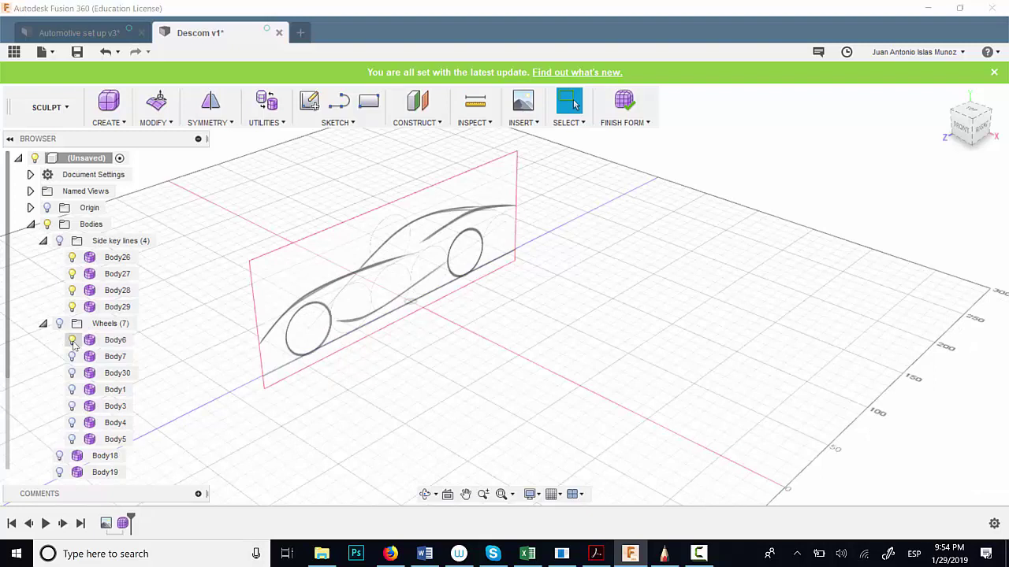
click(59, 324)
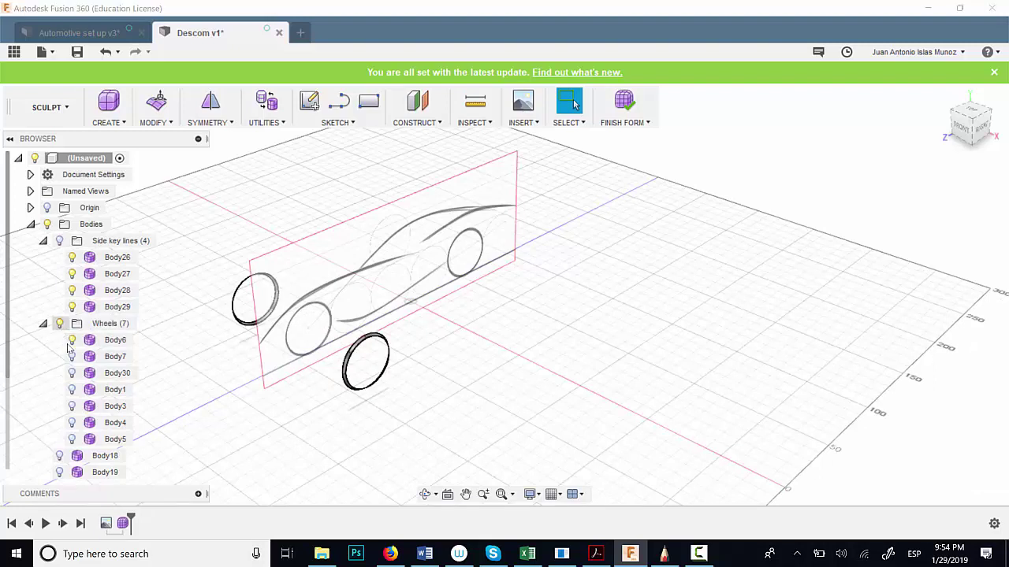
click(72, 357)
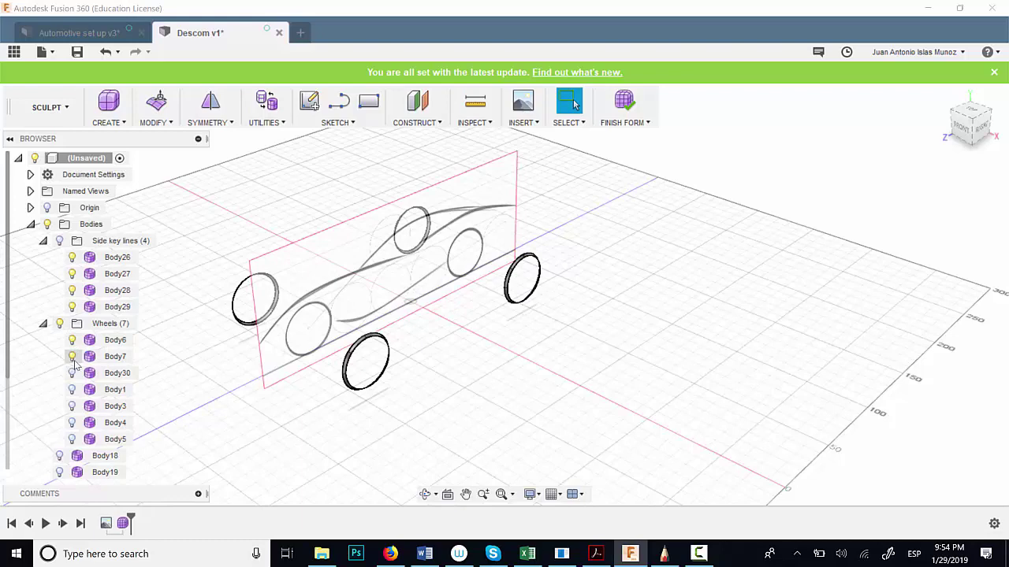
shift+middle_drag(394, 340, 325, 350)
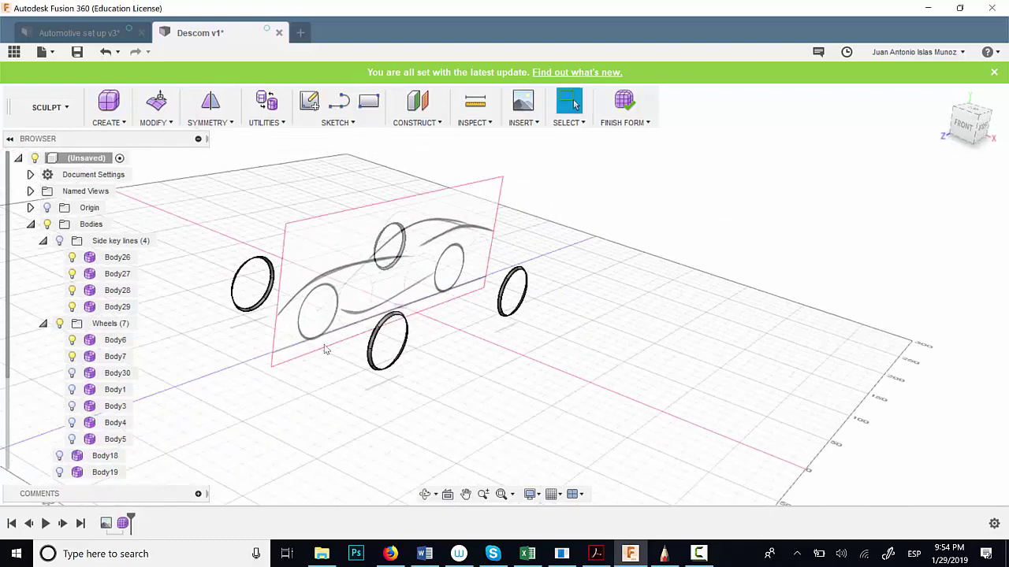
click(72, 374)
click(72, 391)
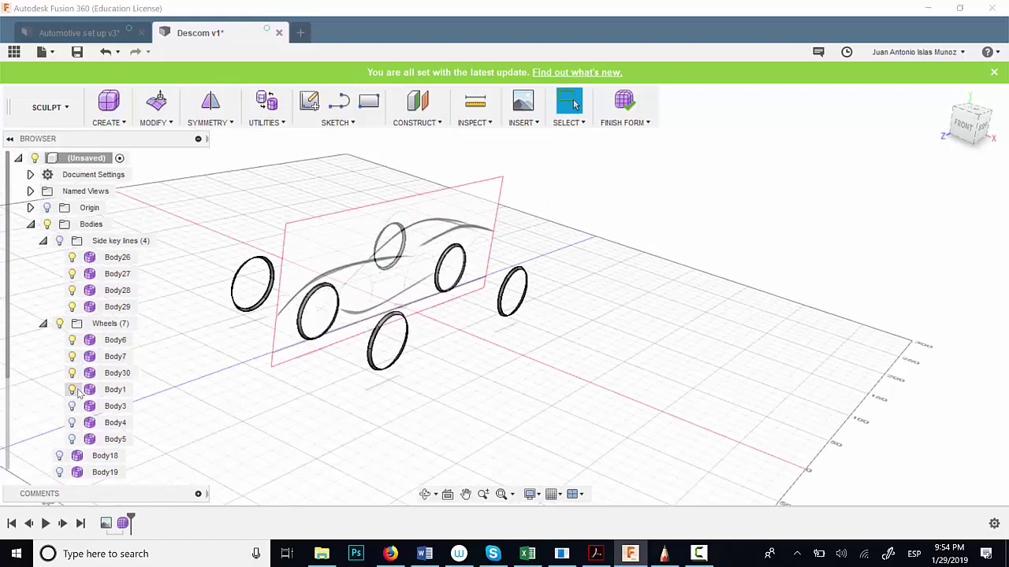
shift+middle_drag(489, 345, 478, 362)
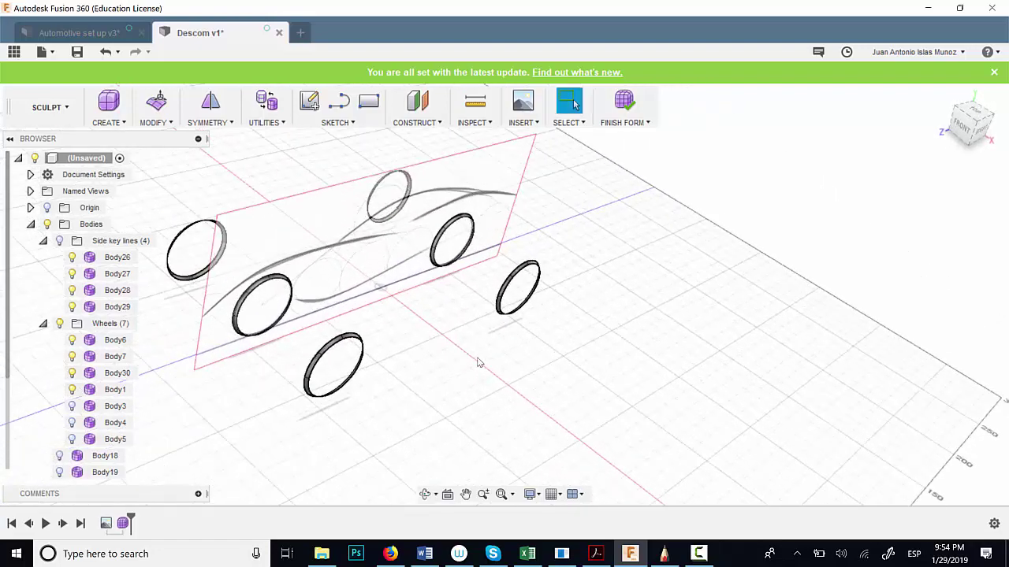
Step: Show the rotated spacer rings Body3, Body4 and Body5, and hide them again
click(71, 406)
click(71, 438)
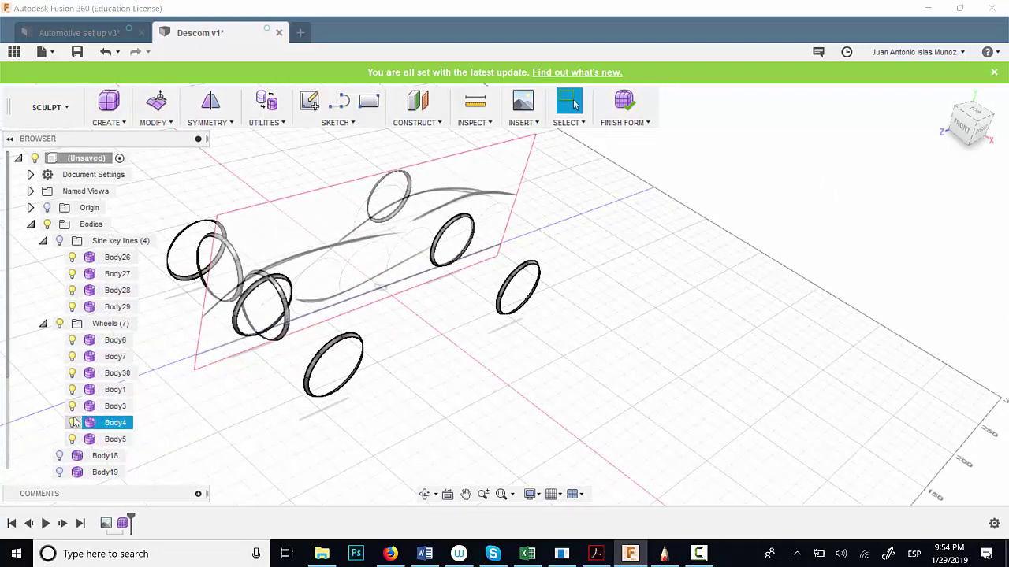
click(72, 439)
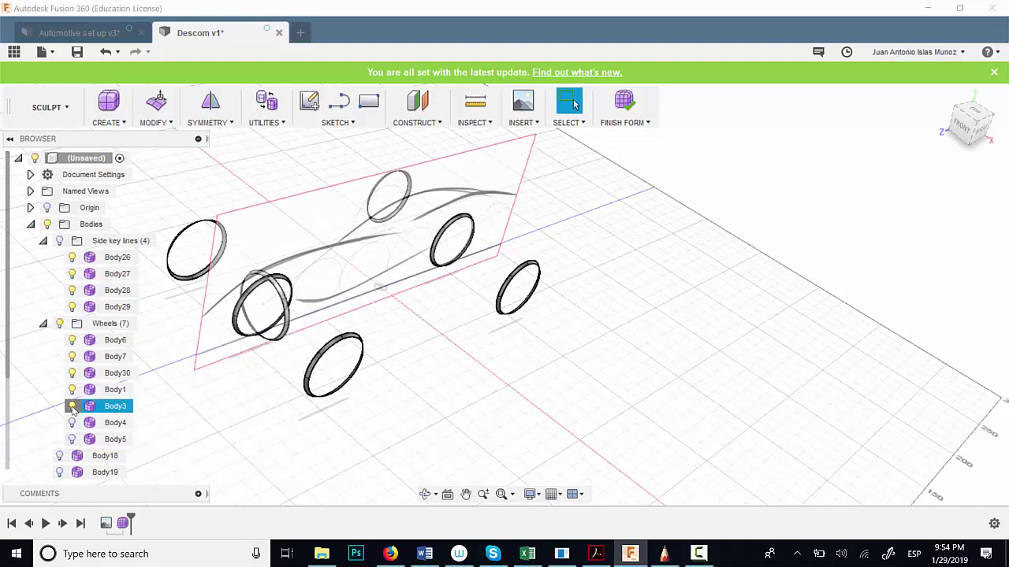
click(72, 406)
Step: Collapse the Wheels group and look over the wheel layout around the side-view canvas
click(65, 324)
click(43, 324)
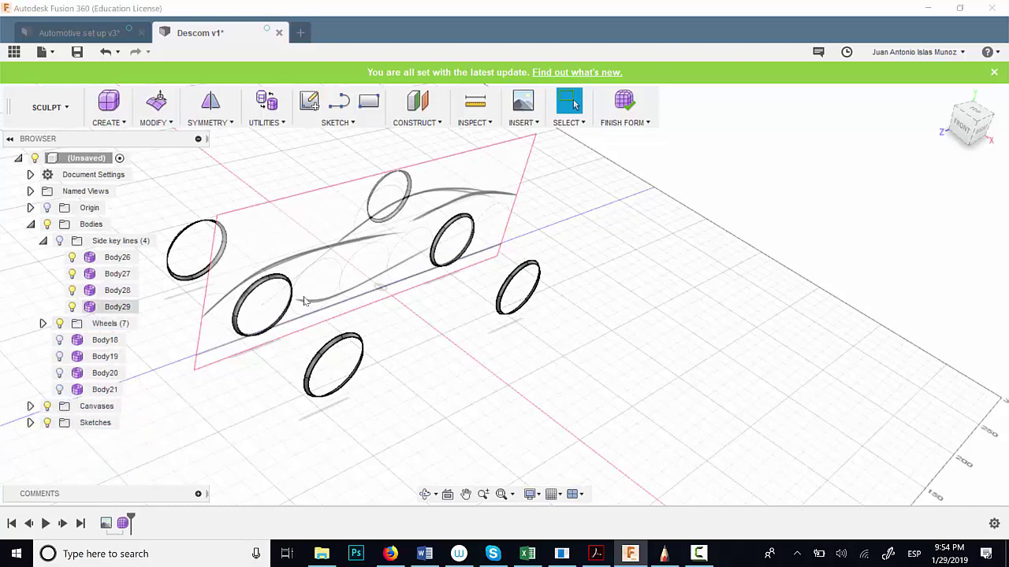
mouse_move(652, 307)
shift+middle_down()
mouse_move(594, 266)
mouse_move(565, 268)
mouse_move(658, 289)
shift+middle_up()
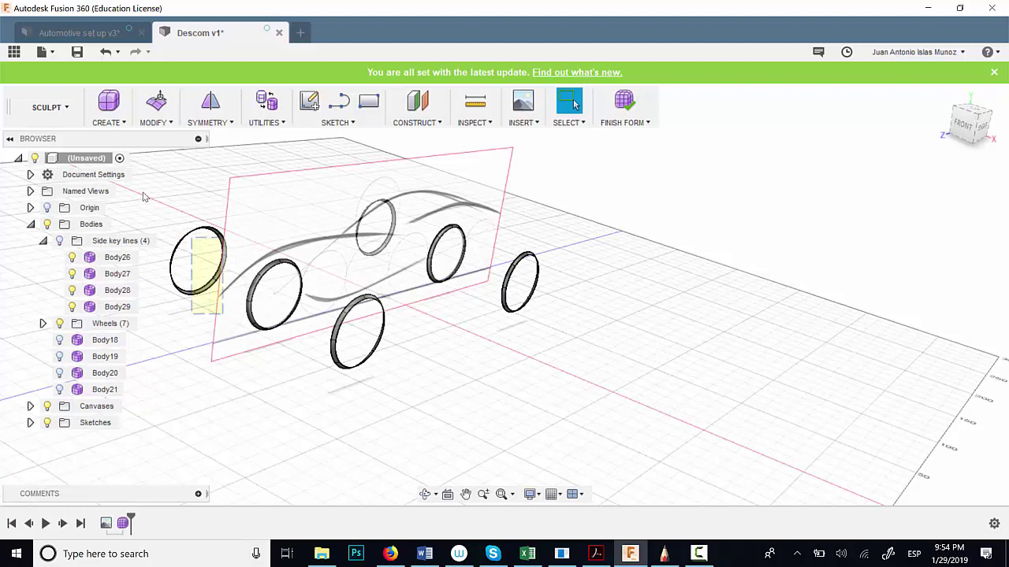
drag(144, 197, 153, 194)
click(264, 232)
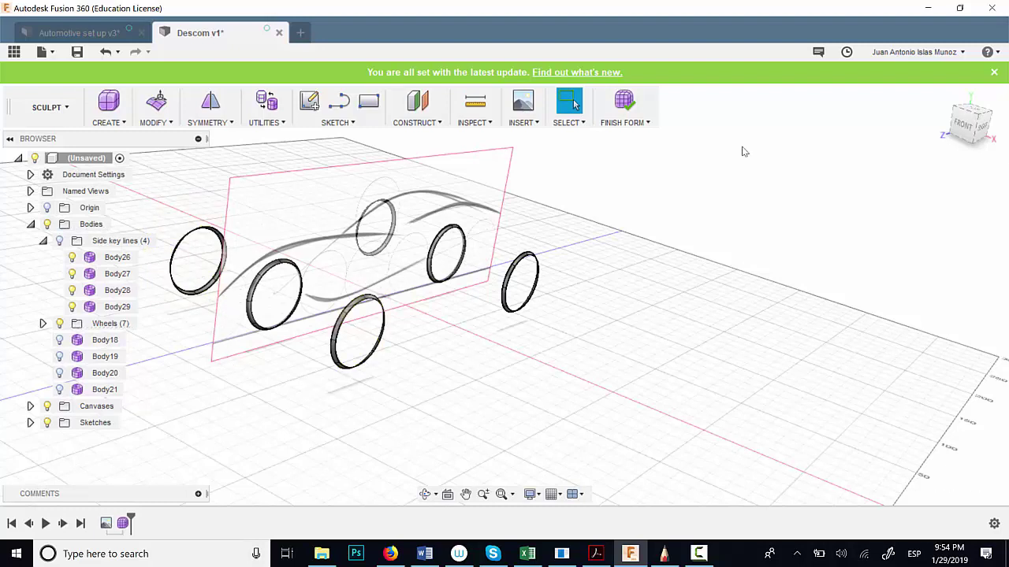
shift+middle_drag(635, 327, 654, 347)
shift+middle_drag(919, 178, 867, 179)
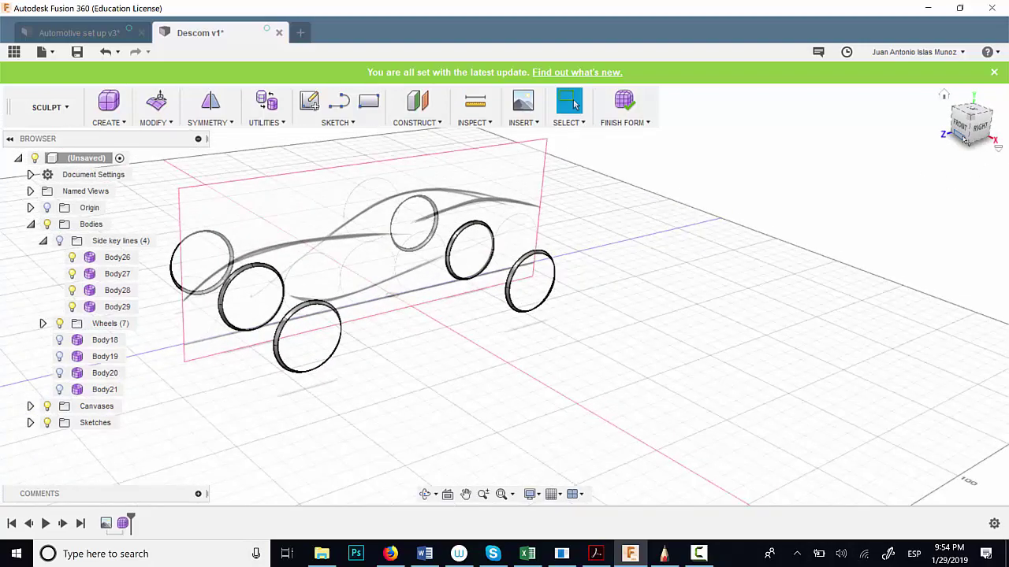
Step: Draw a small four-sided T-Spline face at the front tip of the sketched hood line in the right side view
click(977, 128)
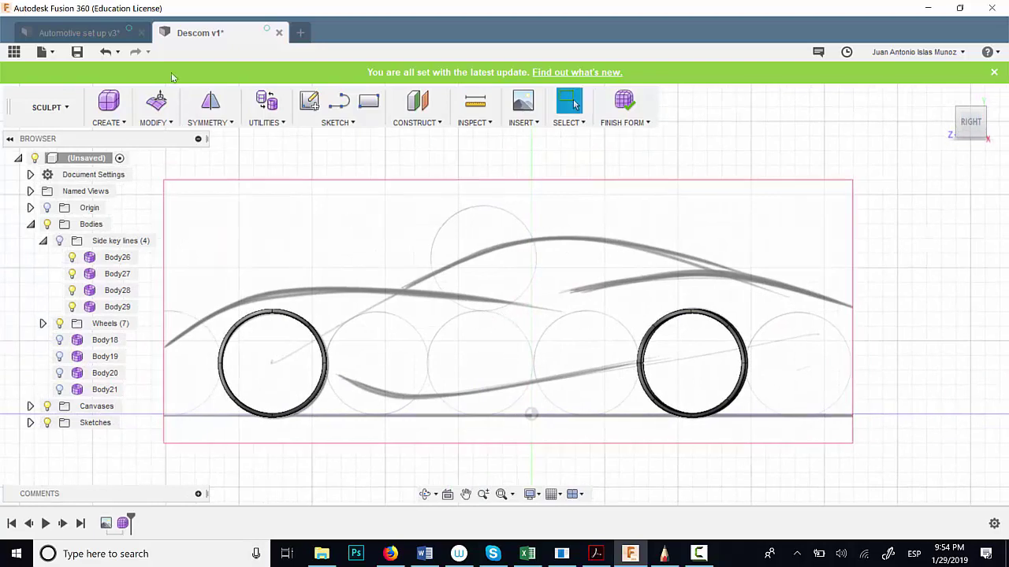
click(122, 123)
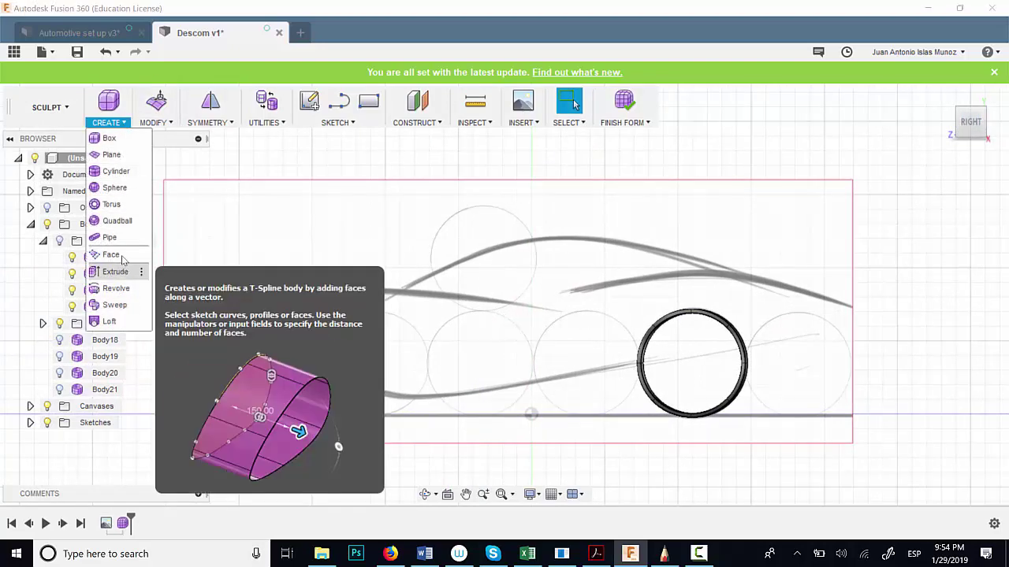
click(112, 254)
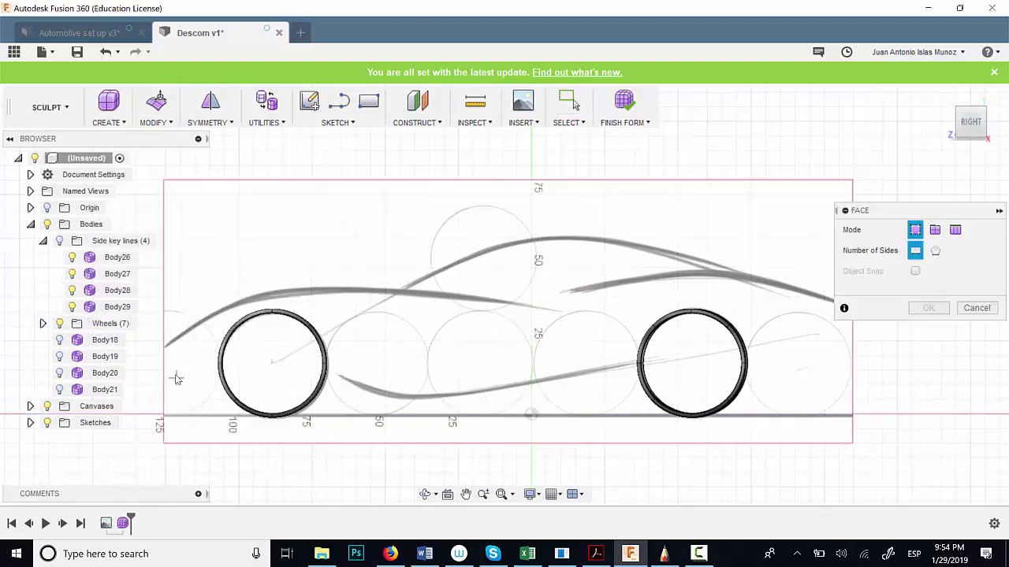
scroll(166, 371, up, 5)
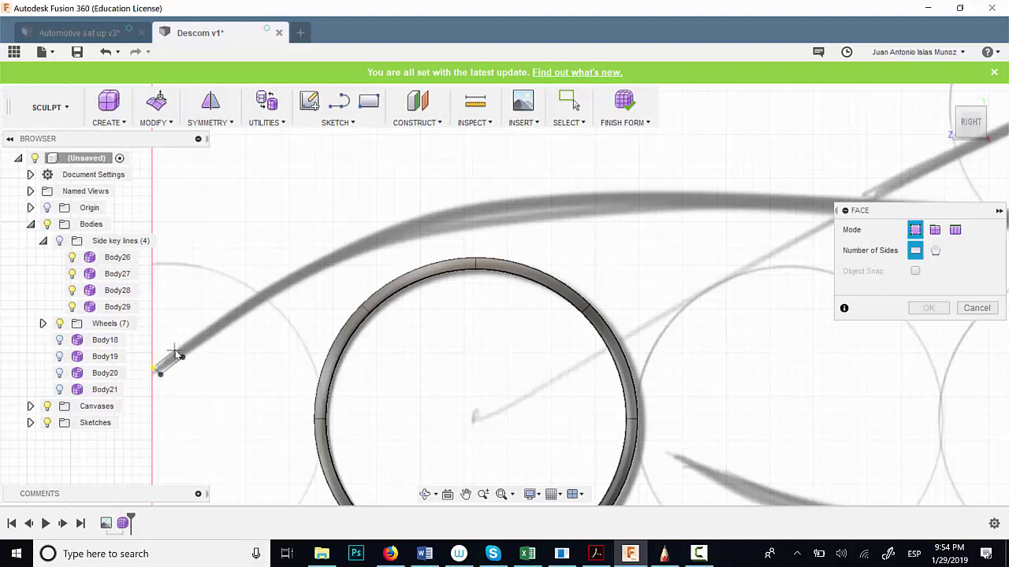
click(177, 353)
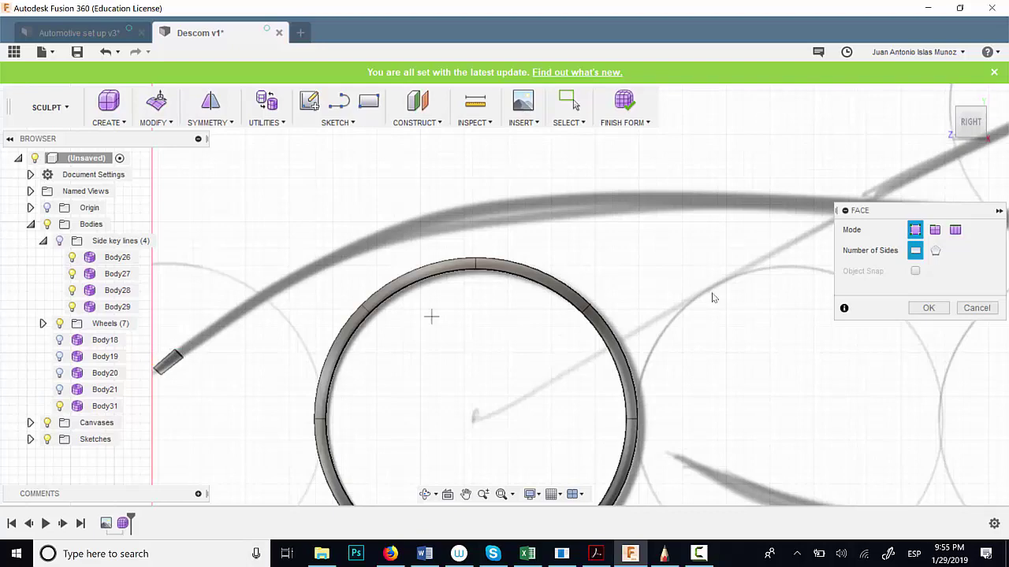
click(930, 309)
Step: Extend the small face's rear edge into a strip of new faces along the hood line, up to its rear end, with Edit Form
scroll(304, 274, down, 4)
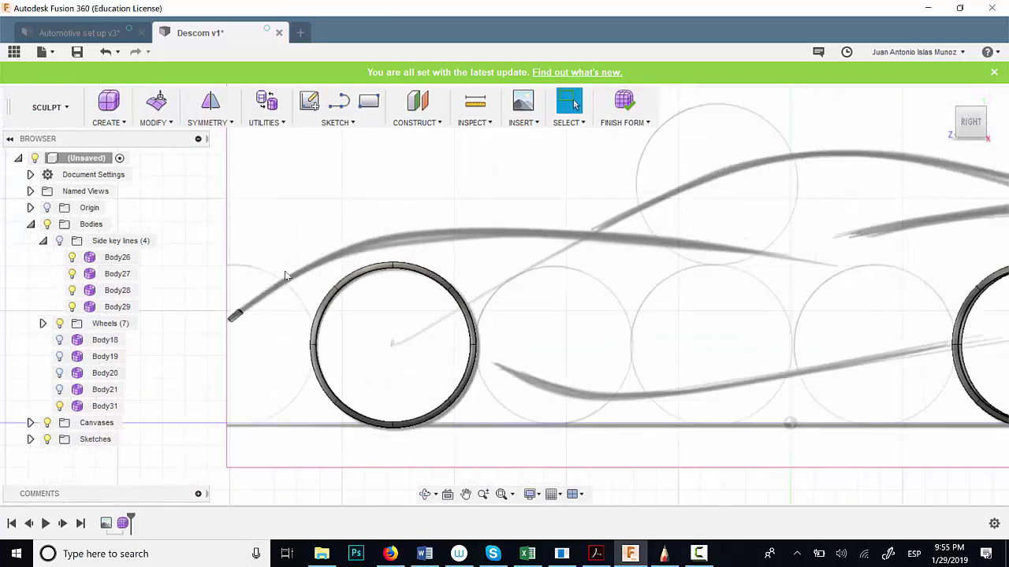
click(249, 315)
right_click(287, 277)
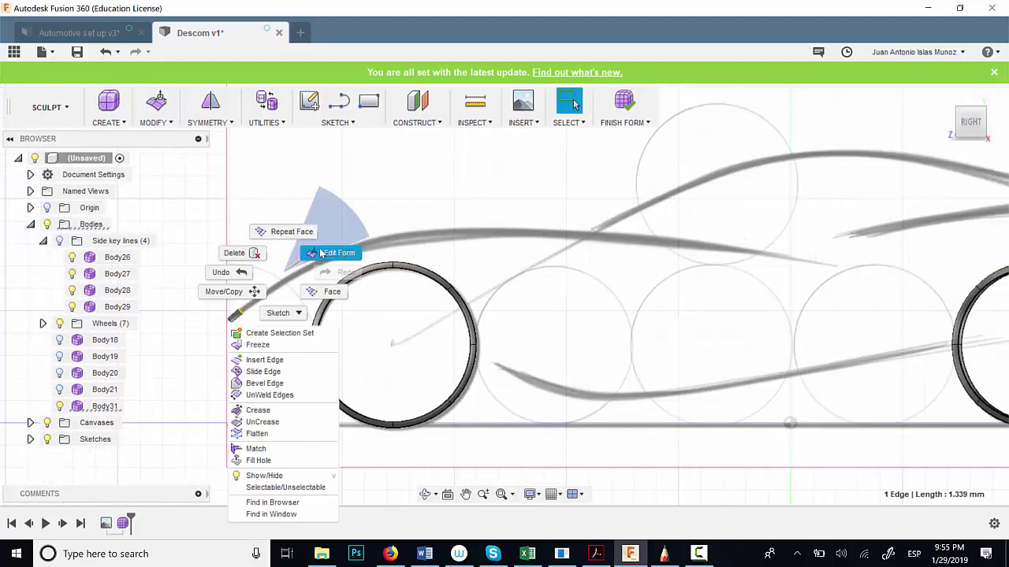
click(334, 252)
drag(221, 294, 330, 232)
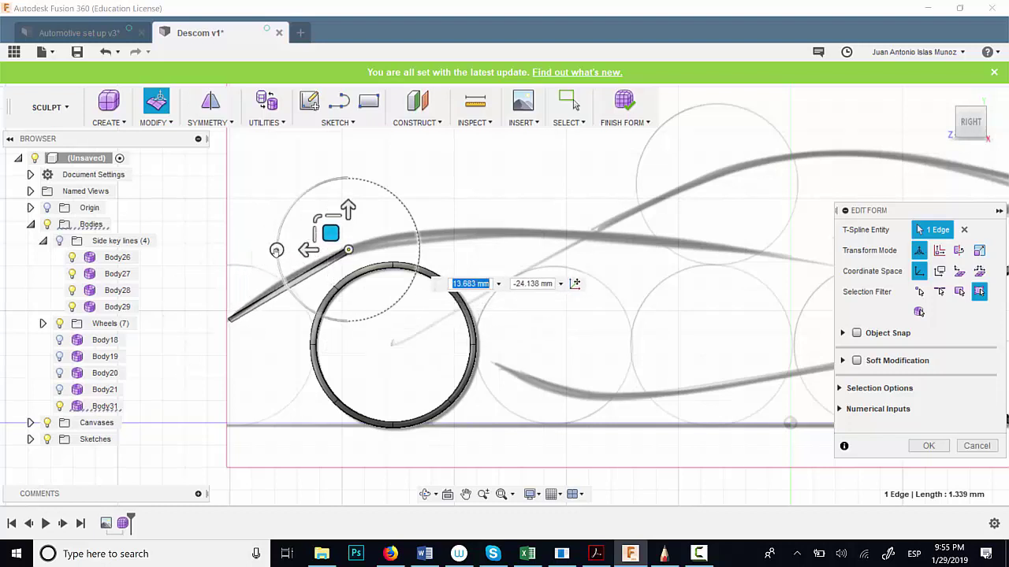
drag(276, 249, 834, 243)
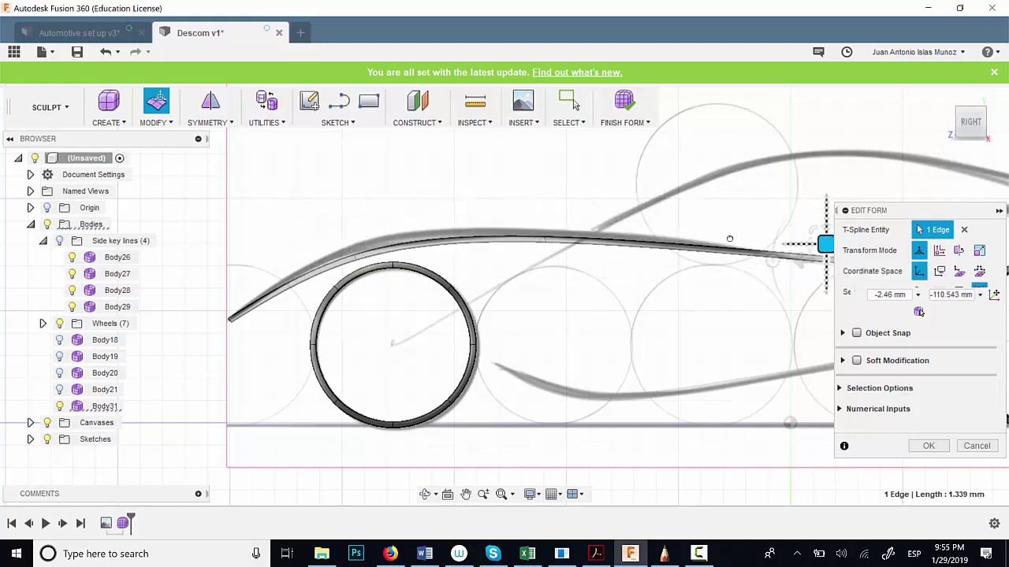
middle_drag(649, 308, 512, 304)
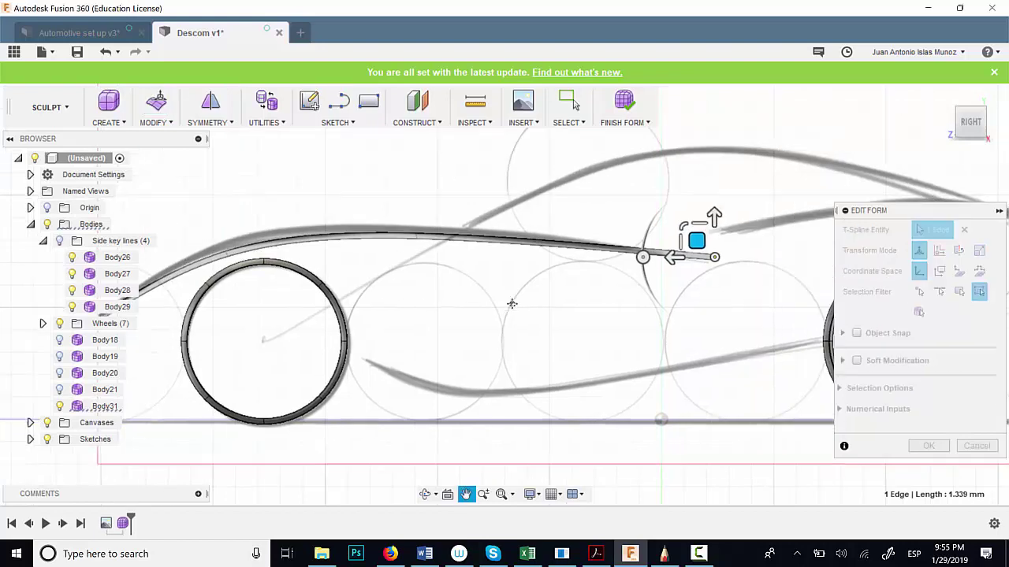
click(919, 445)
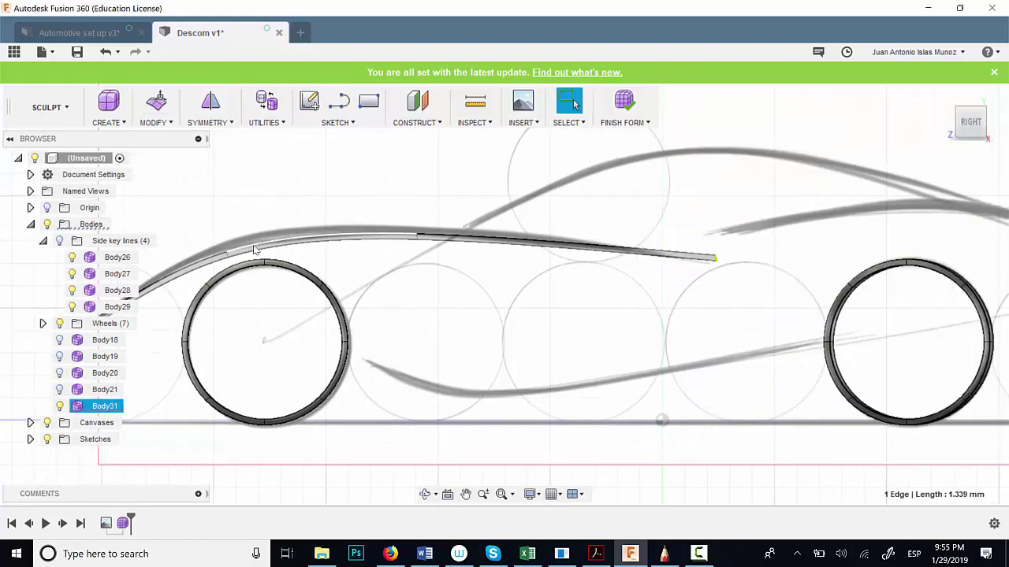
Step: Move the strip's face above the front wheel about 1.5 mm up and 2.5 mm forward onto the sketched hood line
scroll(351, 233, up, 5)
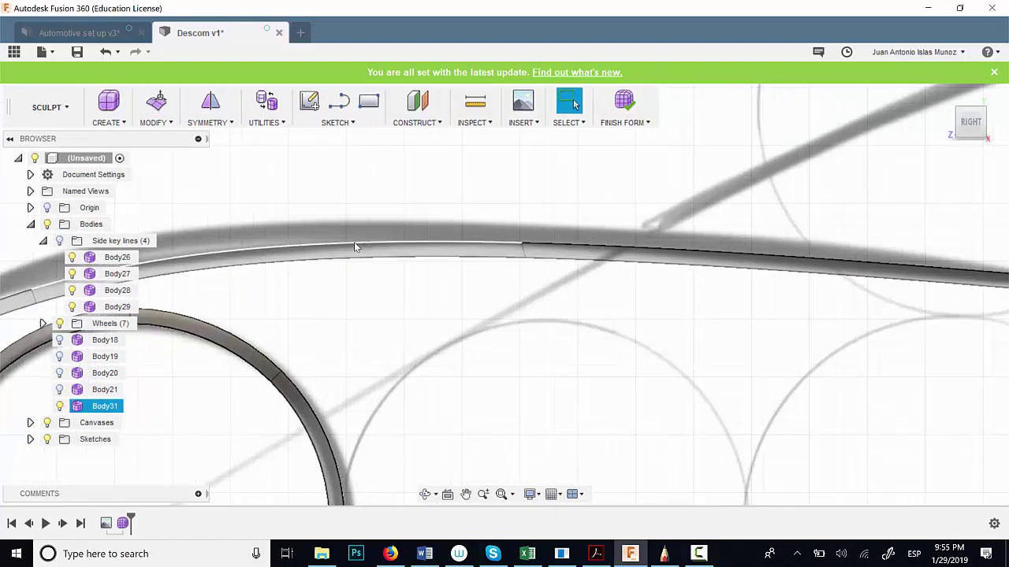
click(353, 251)
scroll(376, 283, down, 4)
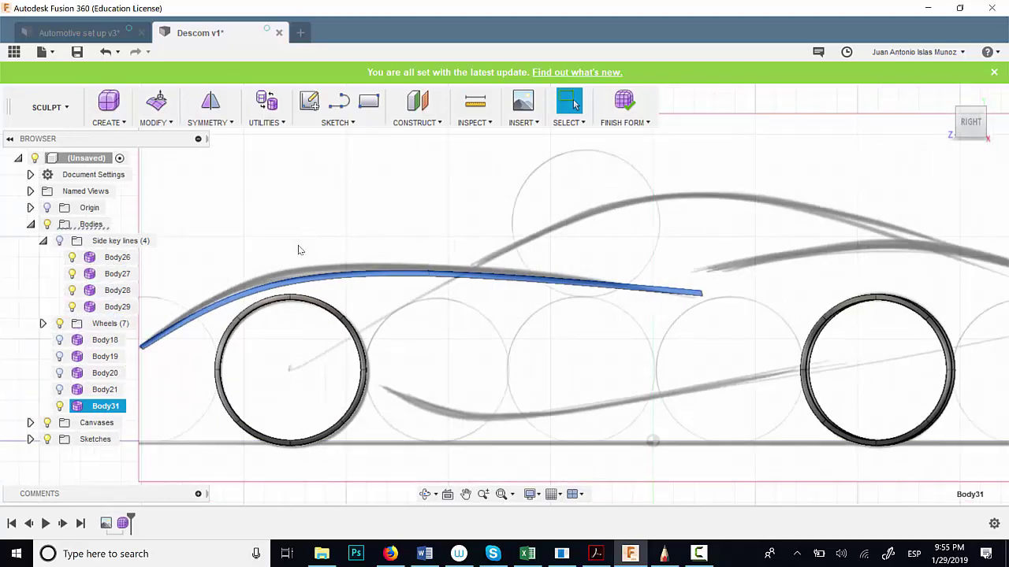
scroll(274, 269, up, 5)
click(277, 315)
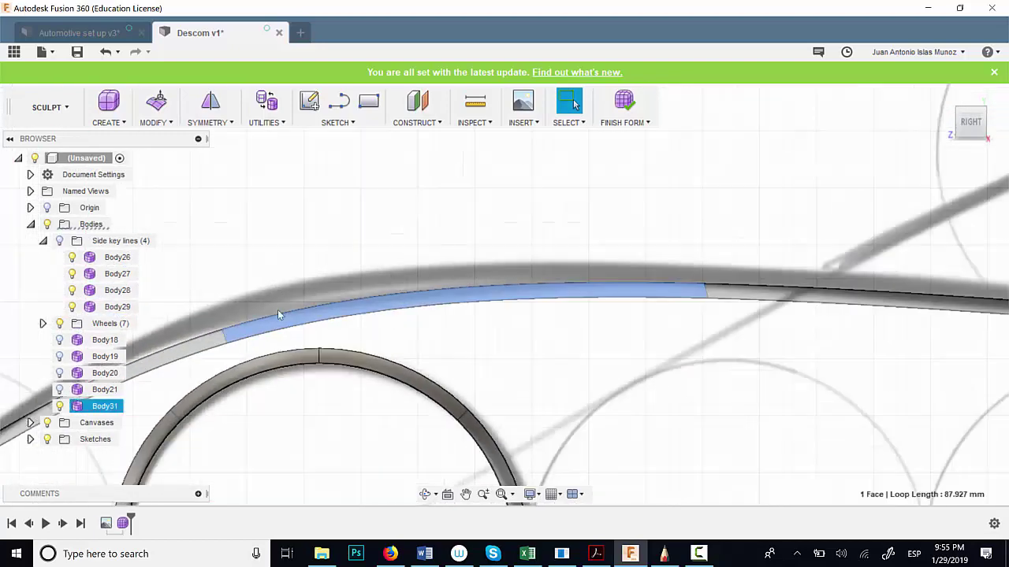
scroll(277, 313, down, 5)
right_click(315, 253)
click(360, 226)
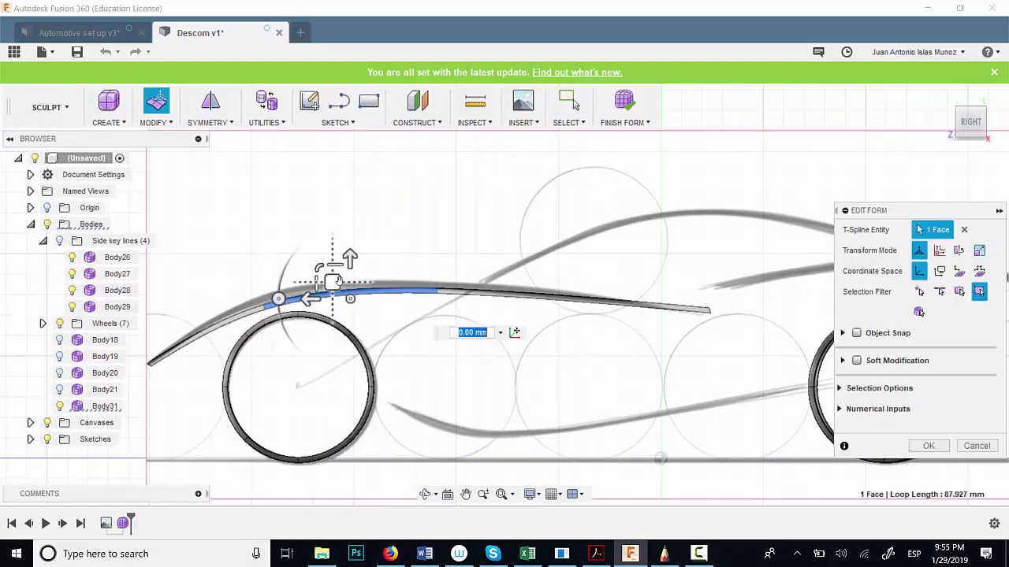
mouse_move(335, 281)
mouse_down()
mouse_move(309, 275)
mouse_move(322, 275)
mouse_up()
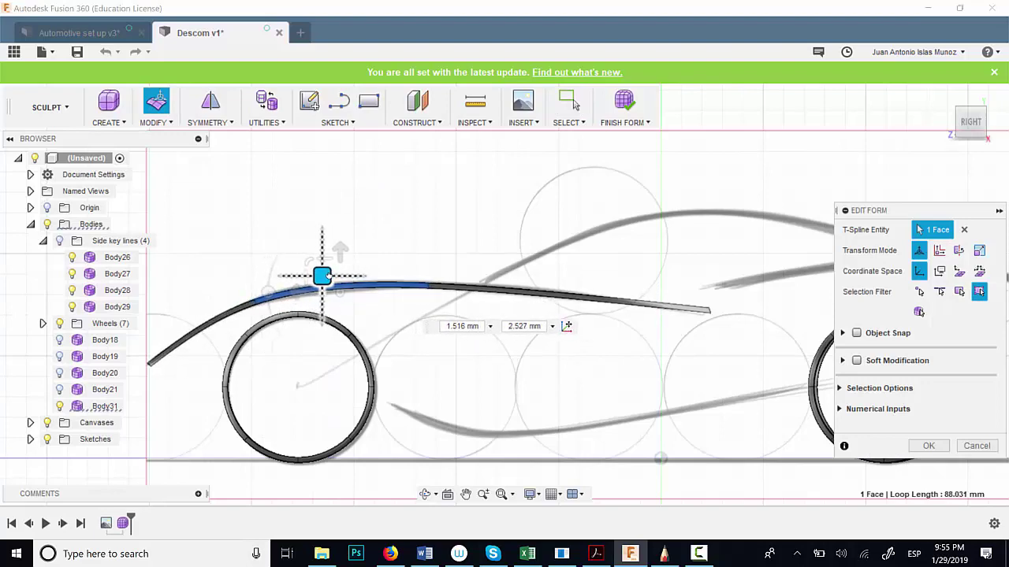
click(928, 446)
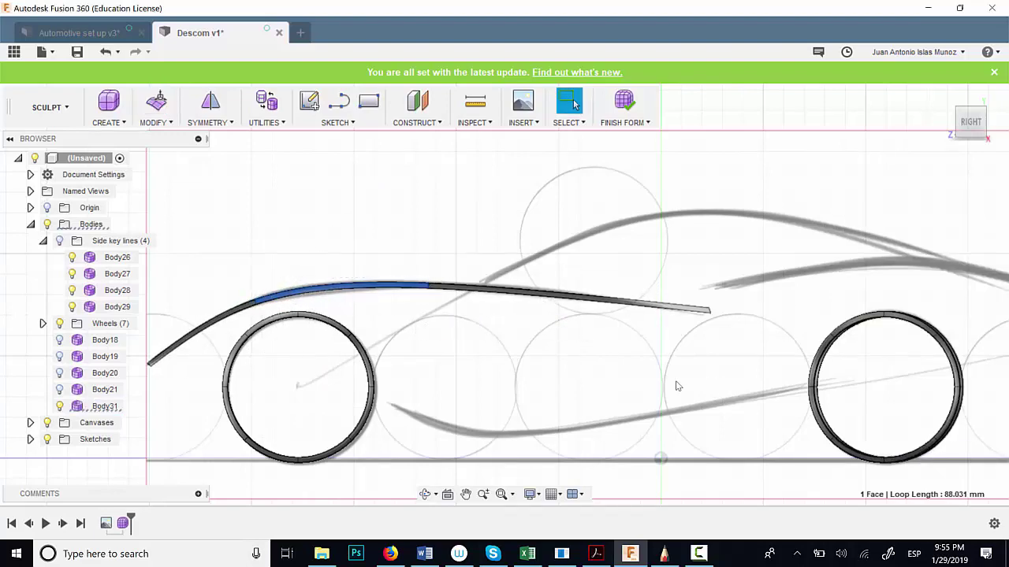
Step: Delete the whole hood line strip body
scroll(446, 292, down, 5)
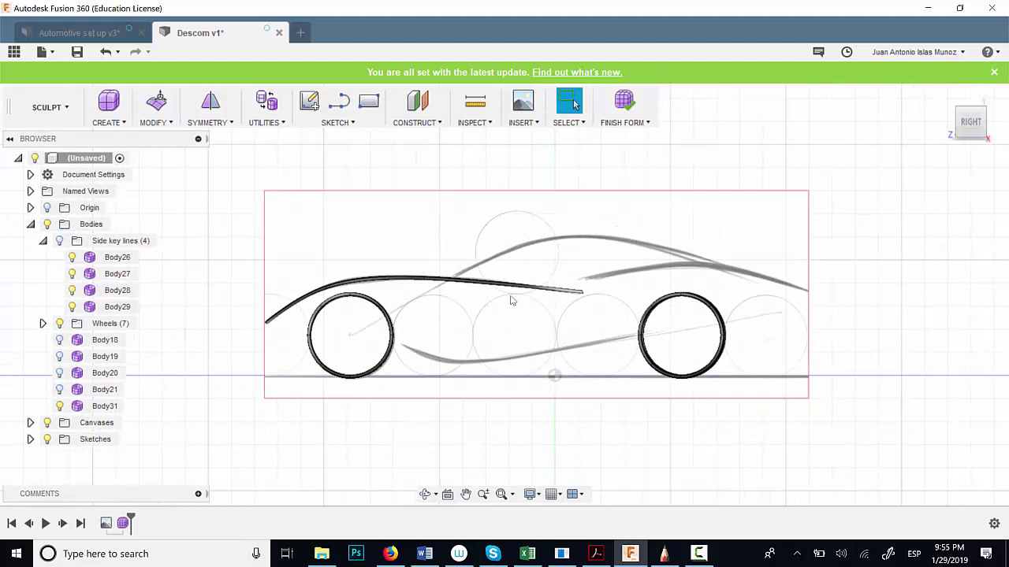
middle_drag(509, 294, 394, 297)
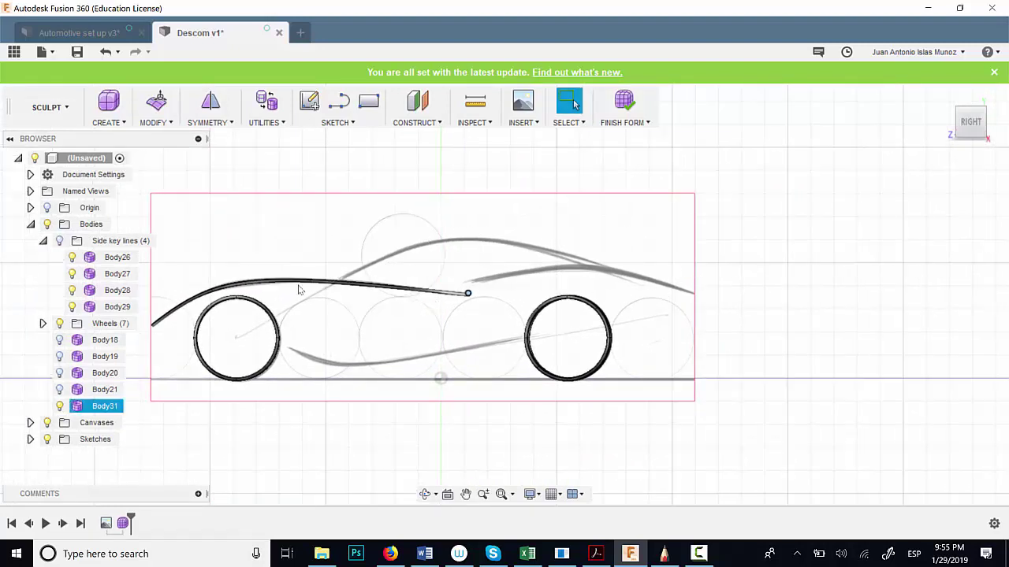
scroll(300, 271, up, 6)
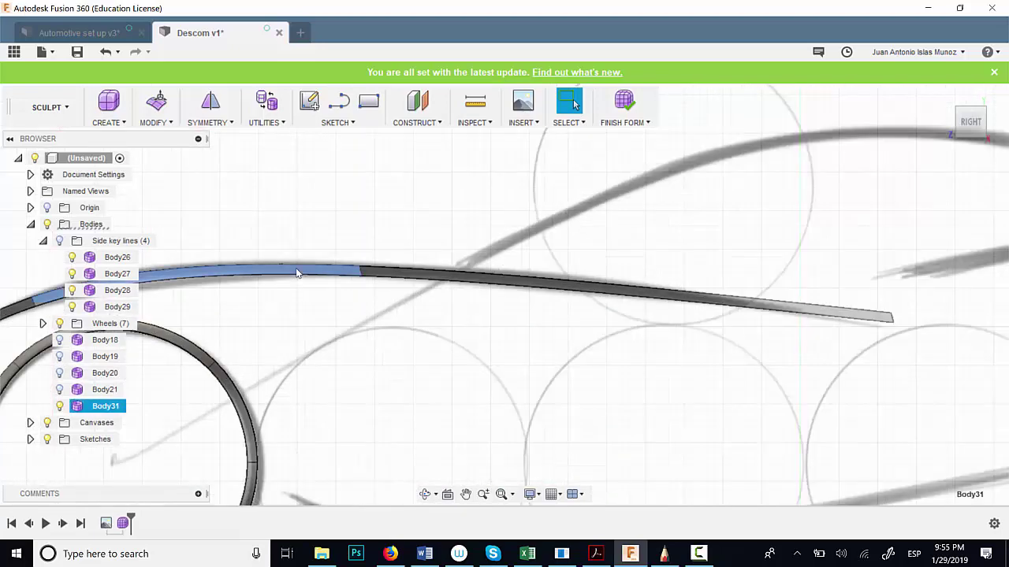
key(Delete)
scroll(296, 268, down, 5)
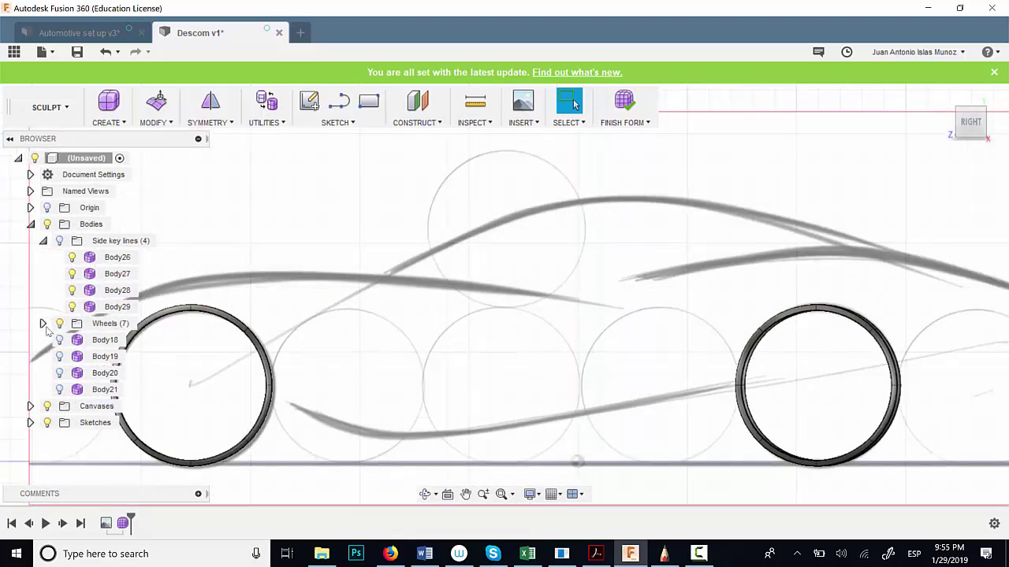
Step: Show the four hidden key line bodies on the car's centre plane, Body18 to Body21
shift+middle_drag(246, 303, 288, 321)
click(60, 339)
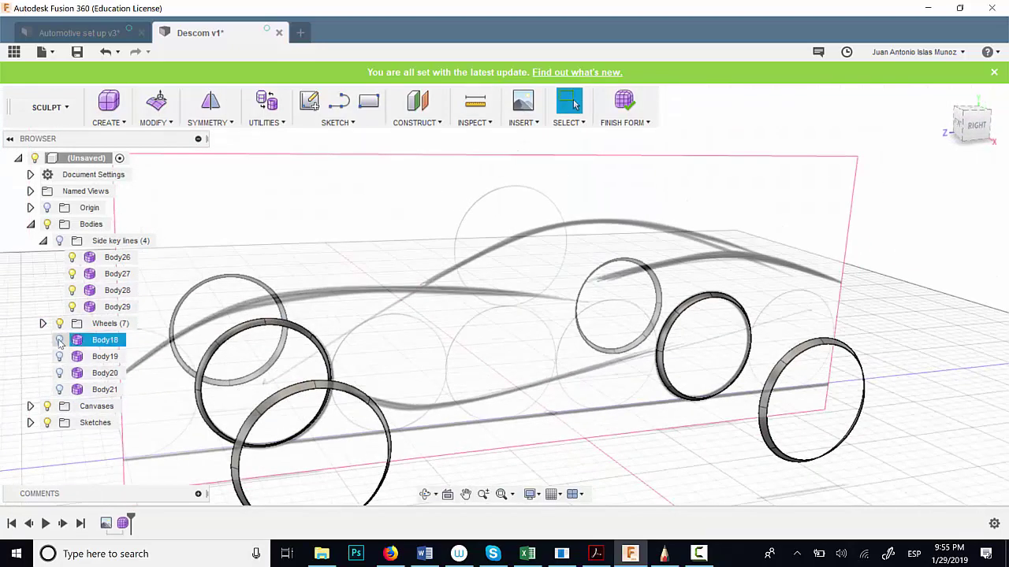
click(59, 357)
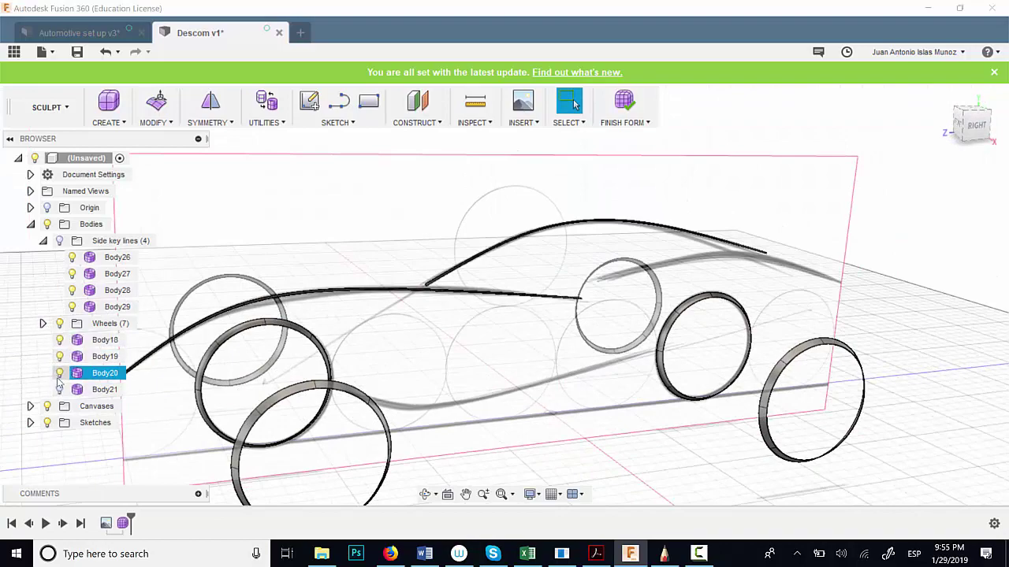
click(59, 373)
click(60, 389)
scroll(549, 317, down, 3)
shift+middle_drag(551, 307, 573, 318)
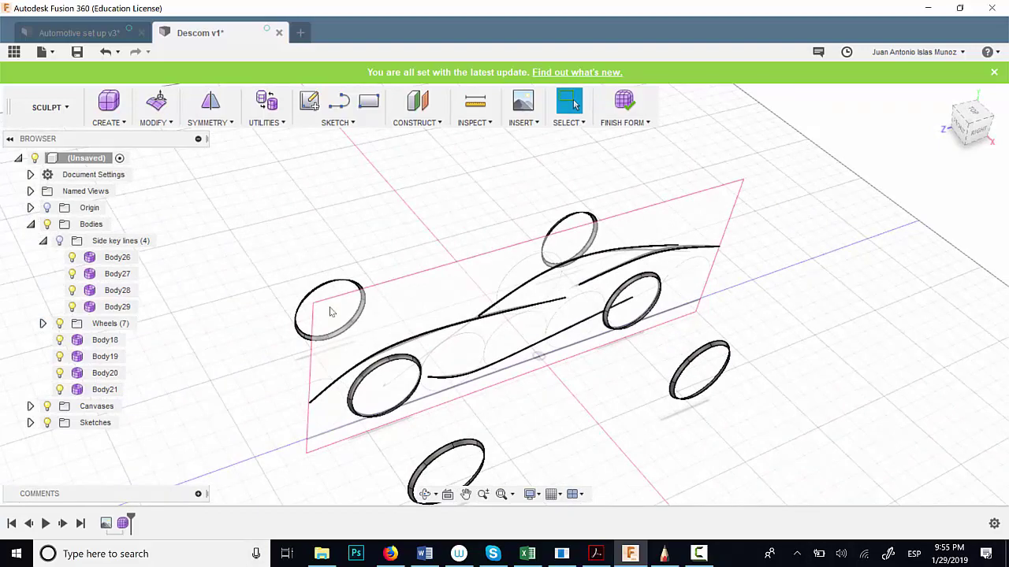
Step: Paste a copy of the centre hood line (Body18) and move it about 49.2 mm along X toward the outer wheels
scroll(465, 284, up, 5)
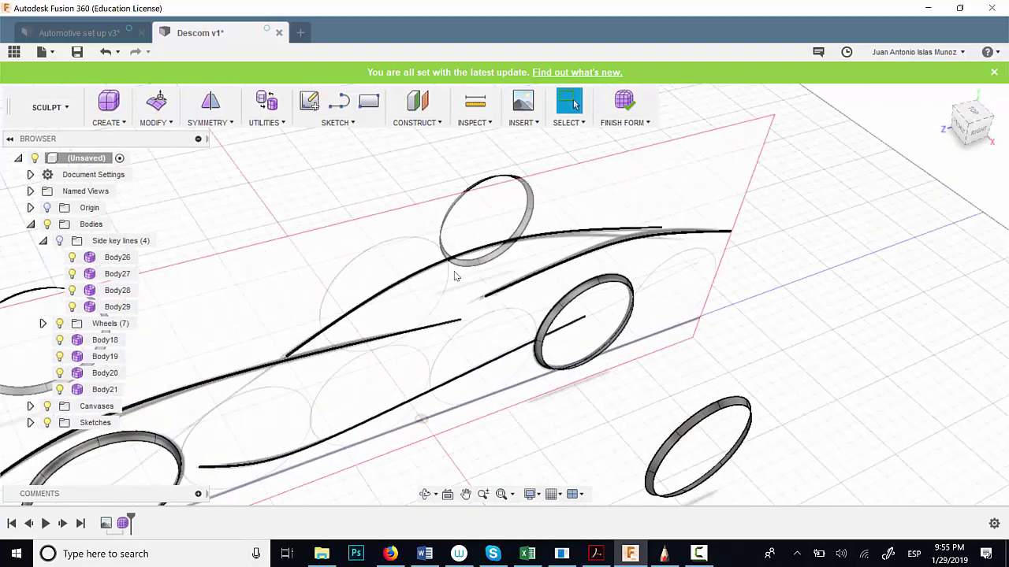
scroll(413, 349, down, 2)
middle_drag(239, 361, 308, 329)
scroll(284, 367, up, 7)
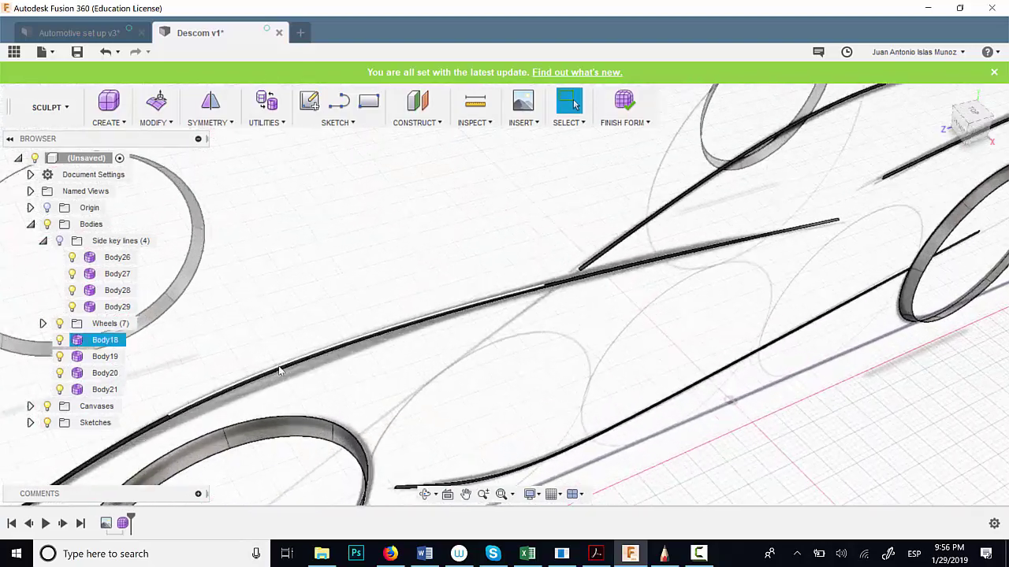
scroll(282, 371, up, 2)
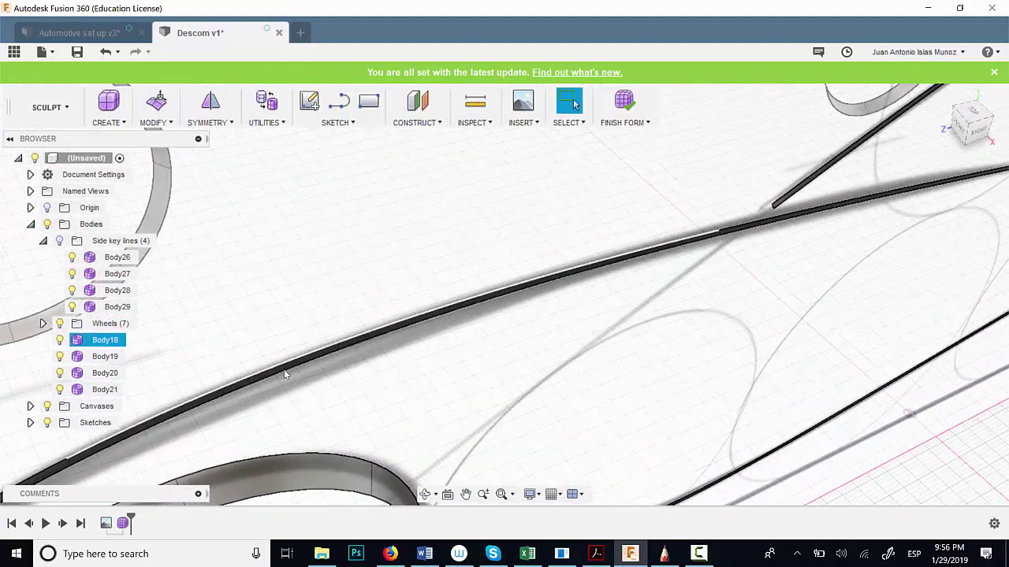
scroll(284, 372, up, 2)
scroll(284, 370, up, 2)
click(290, 359)
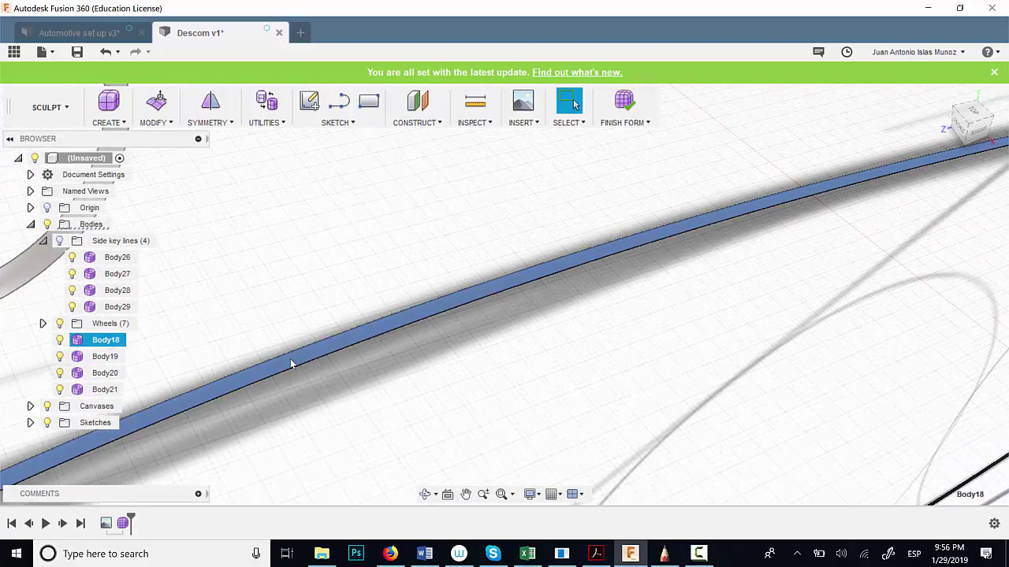
scroll(282, 361, down, 10)
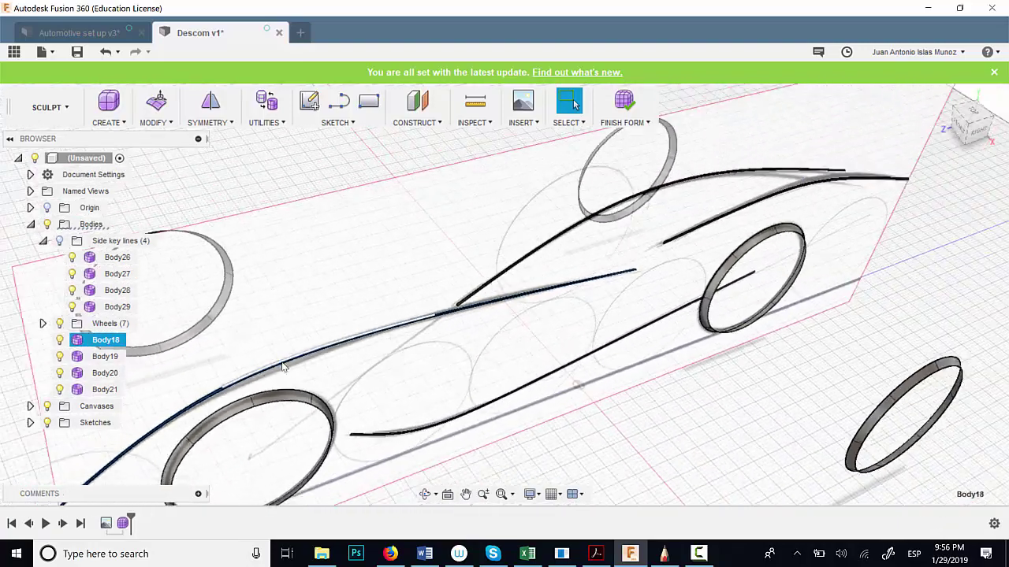
key(ctrl+v)
middle_drag(367, 368, 400, 244)
drag(388, 252, 473, 360)
shift+middle_drag(469, 423, 552, 385)
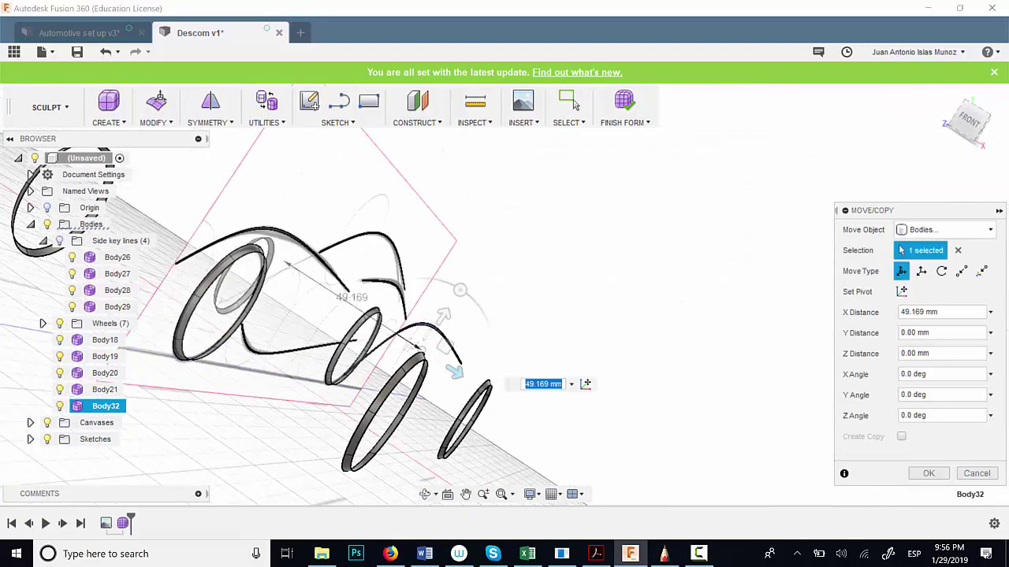
Step: Refine the copied hood line's X offset to about 48.8 mm, just inside the outer front wheel
click(979, 124)
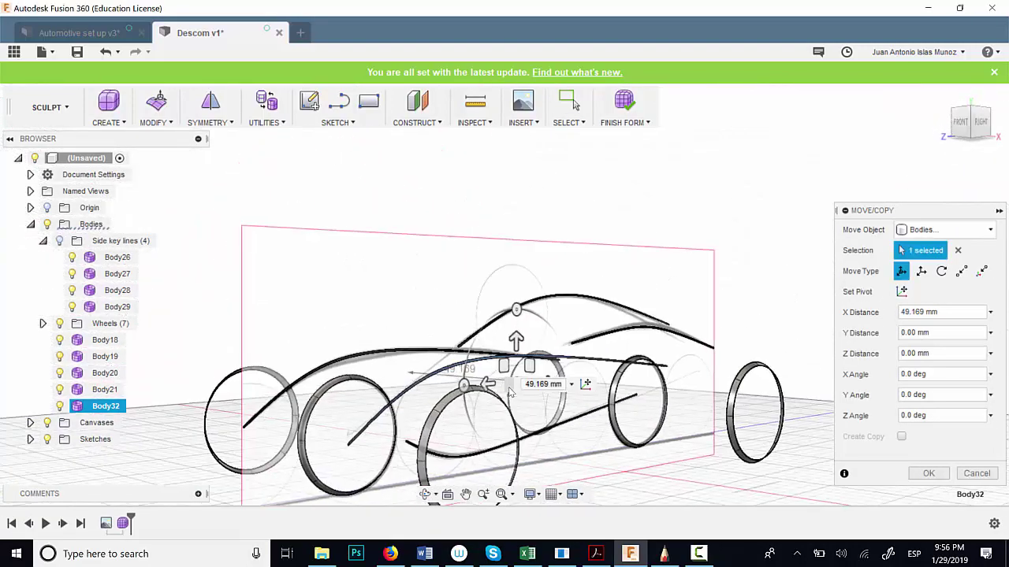
click(960, 124)
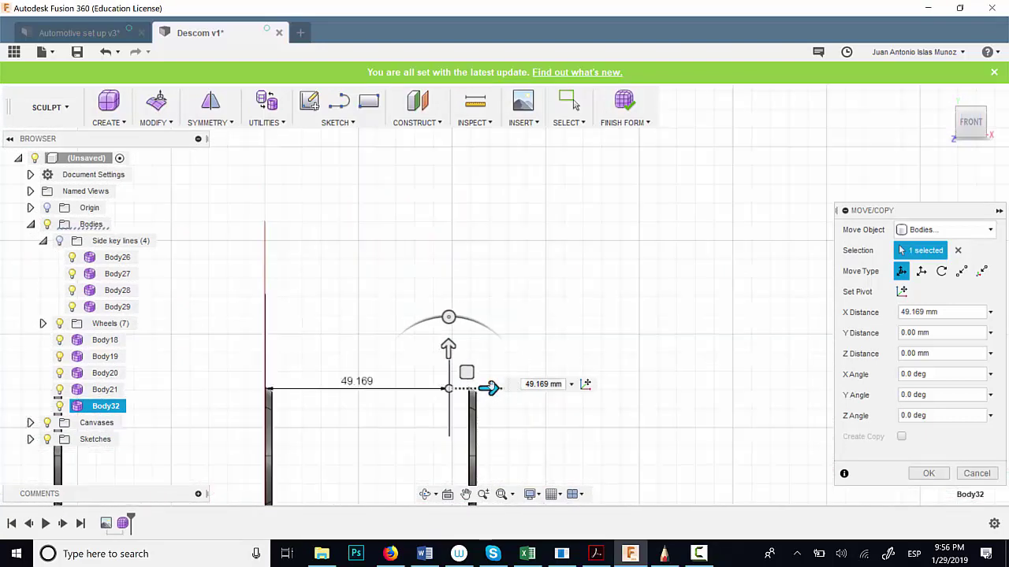
mouse_move(492, 390)
mouse_down()
mouse_move(518, 389)
mouse_move(492, 388)
mouse_up()
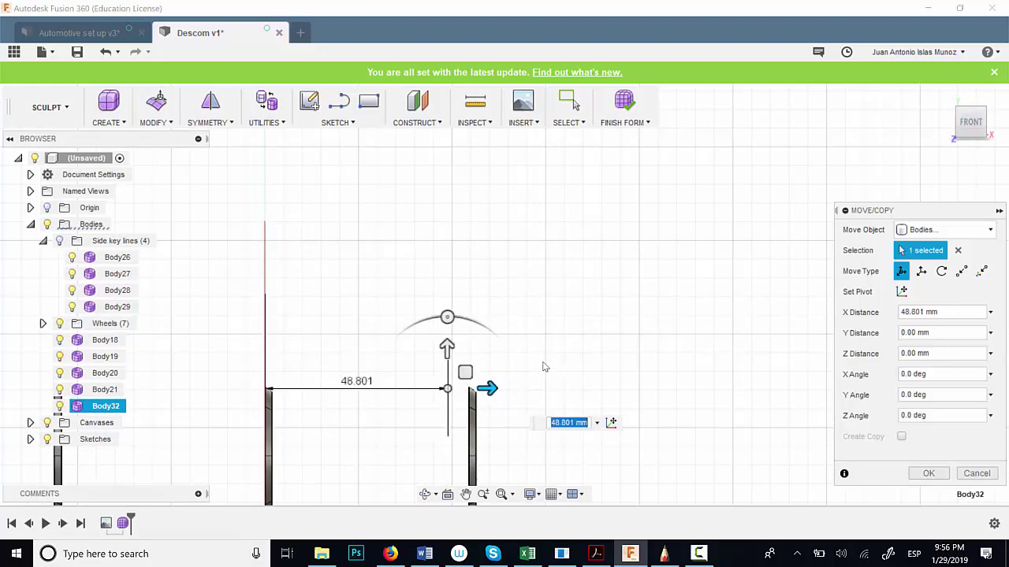
click(928, 472)
Step: Move the copied hood line's front end edge about 15.9 mm inward and its rear end edge slightly inward with Edit Form
shift+middle_drag(596, 342, 373, 354)
drag(378, 355, 400, 376)
right_click(409, 395)
click(461, 377)
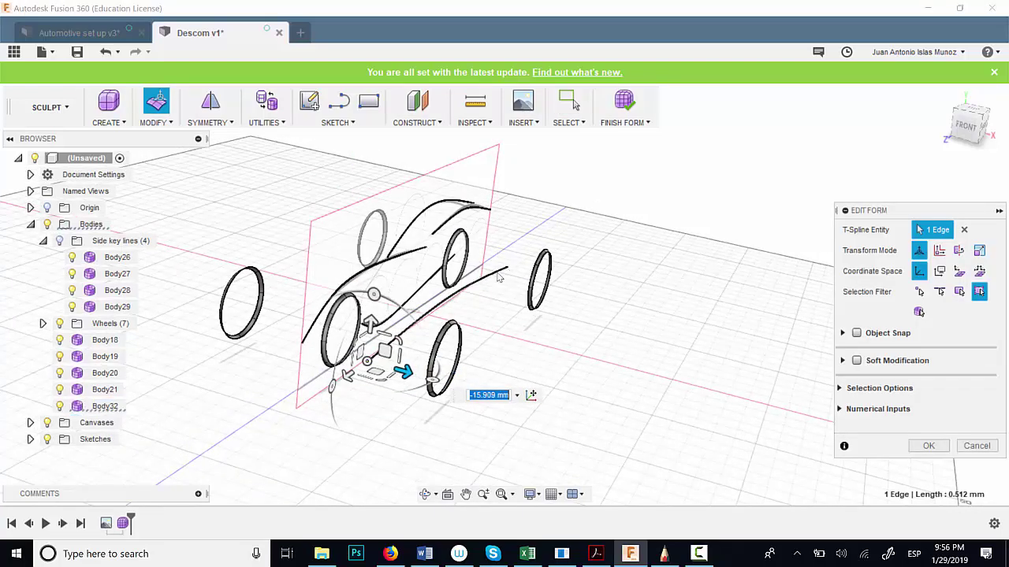
click(522, 295)
mouse_move(544, 276)
mouse_down()
mouse_move(540, 265)
mouse_move(533, 274)
mouse_move(547, 277)
mouse_move(538, 272)
mouse_up()
Step: Move an intermediate edge of the copied hood line slightly outward to bow the line toward the wheels
shift+middle_drag(519, 345, 550, 329)
shift+middle_drag(521, 292, 469, 369)
drag(465, 368, 475, 370)
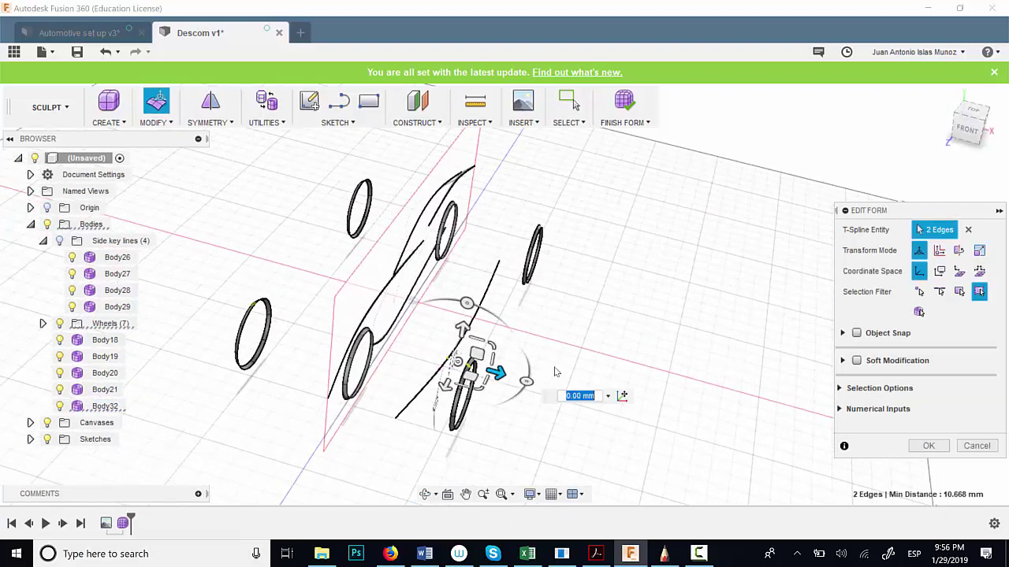
click(566, 361)
shift+middle_drag(567, 361, 392, 309)
scroll(393, 309, up, 5)
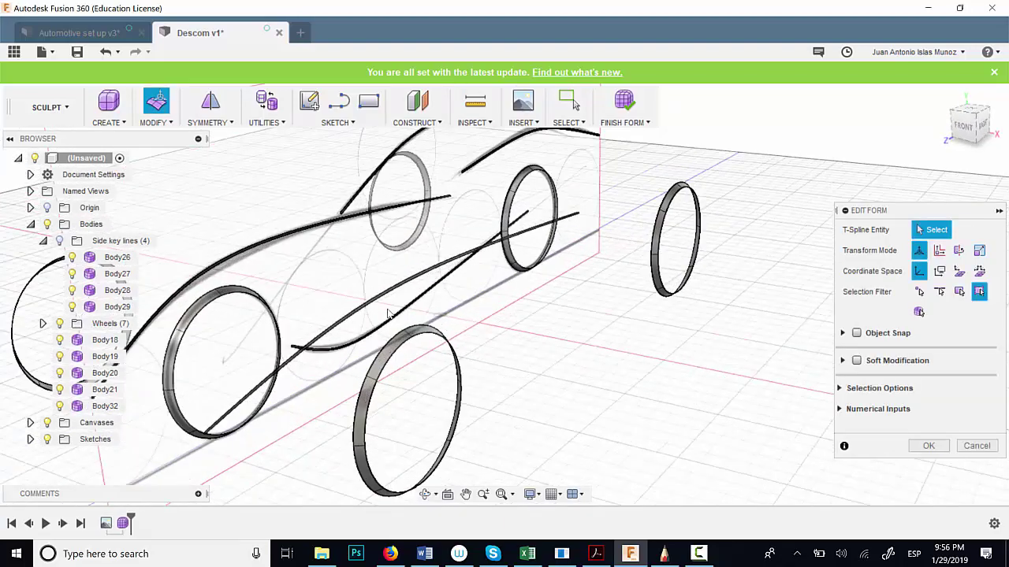
click(339, 313)
scroll(339, 313, down, 5)
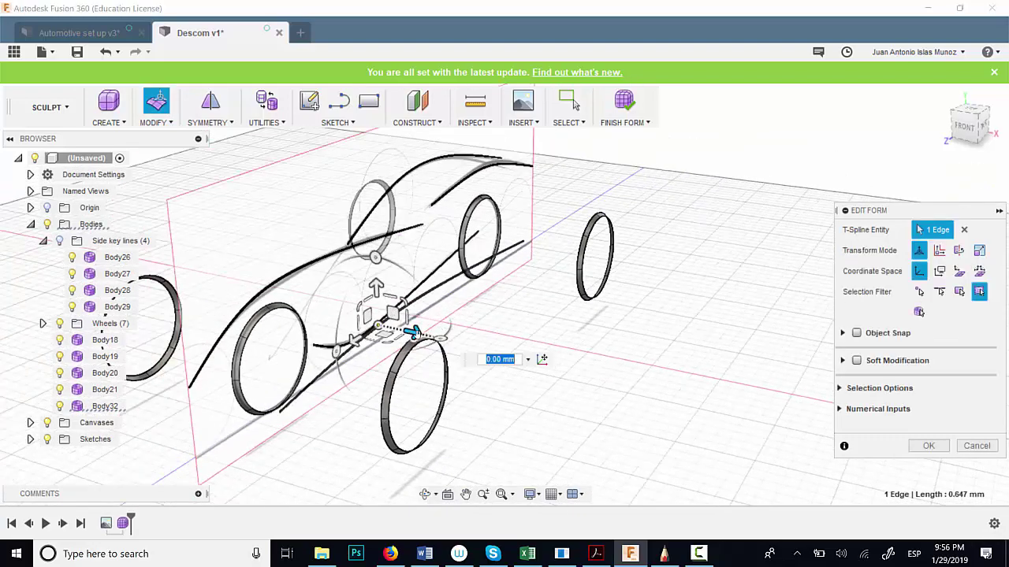
drag(417, 332, 428, 336)
Step: In the top view, move the copied hood line's edge behind the front wheel slightly outward
mouse_move(546, 320)
shift+middle_down()
mouse_move(595, 325)
mouse_move(590, 288)
mouse_move(509, 279)
mouse_move(520, 326)
mouse_move(485, 337)
shift+middle_up()
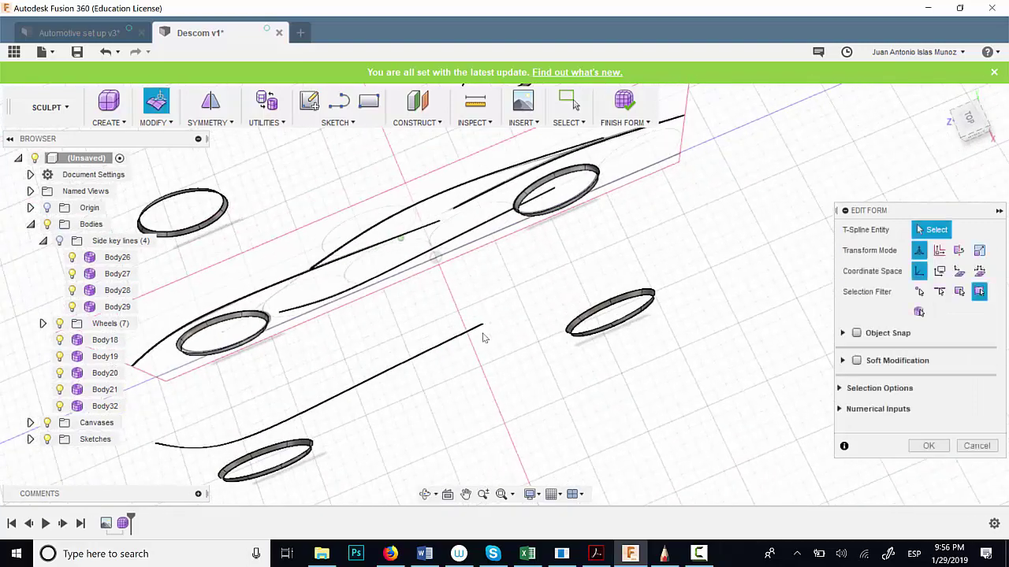
click(971, 120)
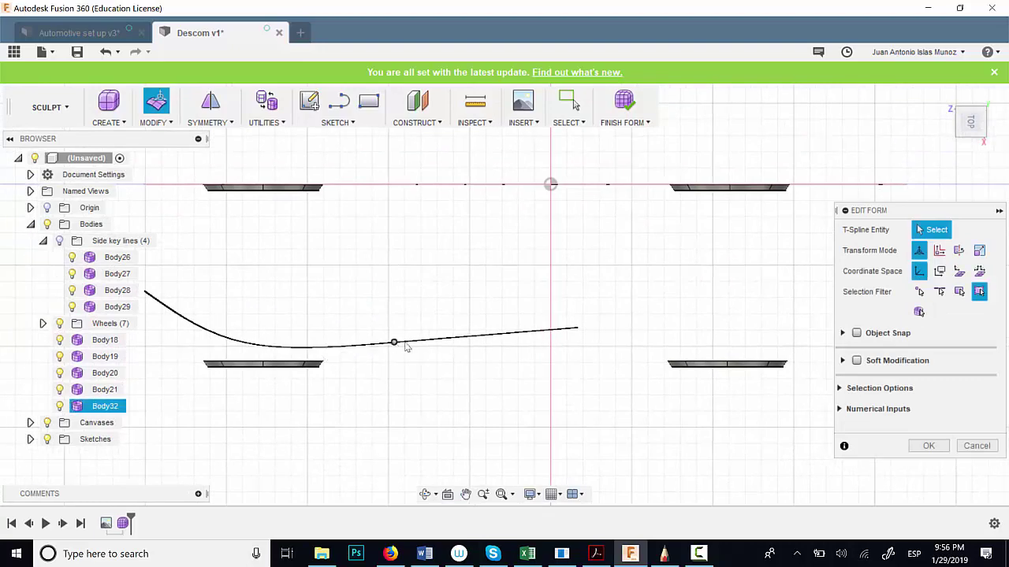
click(403, 353)
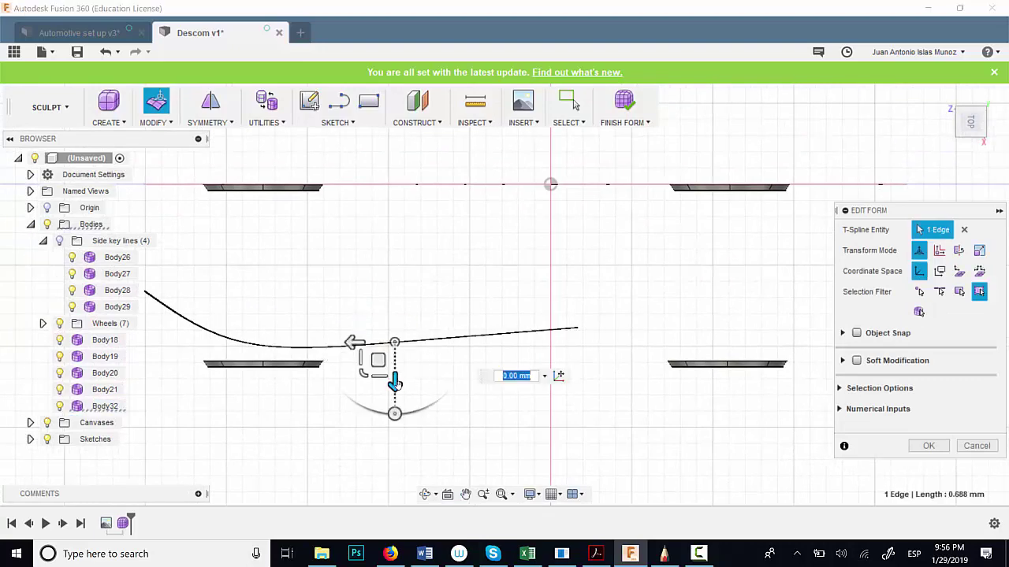
drag(396, 383, 396, 392)
Step: Move the copied hood line's front tip edge about 3.3 mm outward and finish the form edit
middle_drag(277, 404, 386, 399)
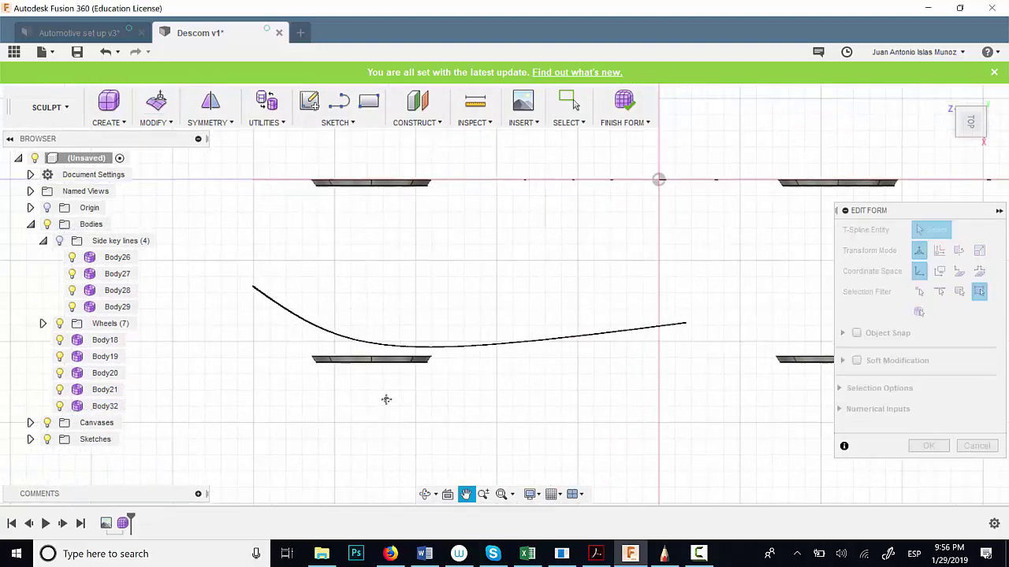
scroll(389, 400, down, 1)
drag(260, 282, 284, 312)
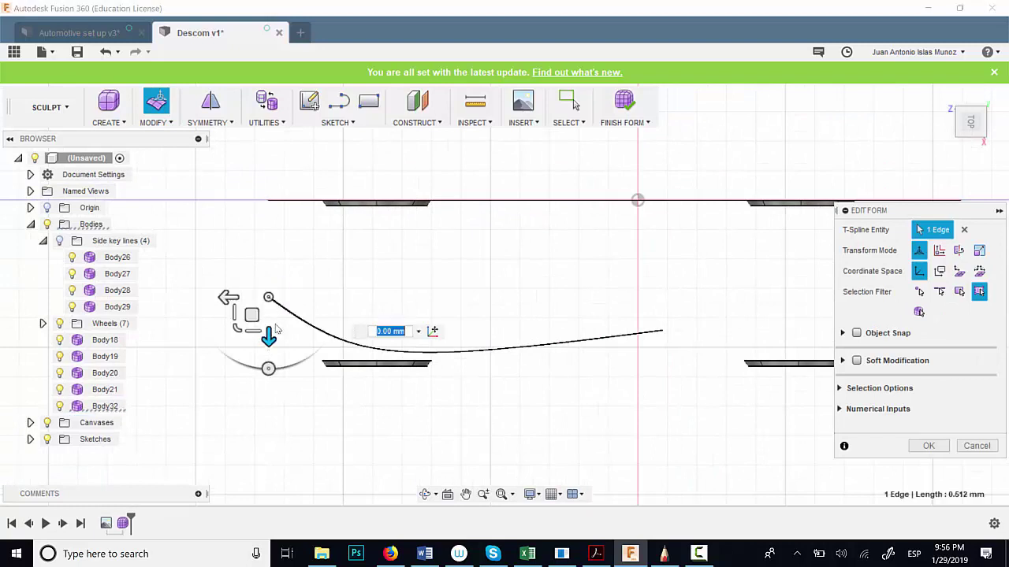
key(Escape)
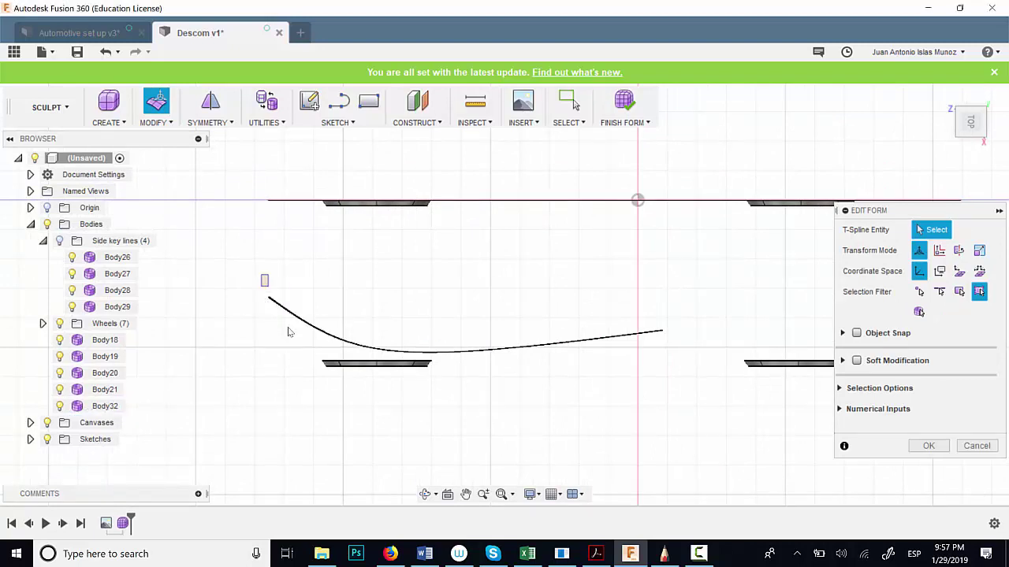
click(269, 301)
drag(270, 337, 269, 347)
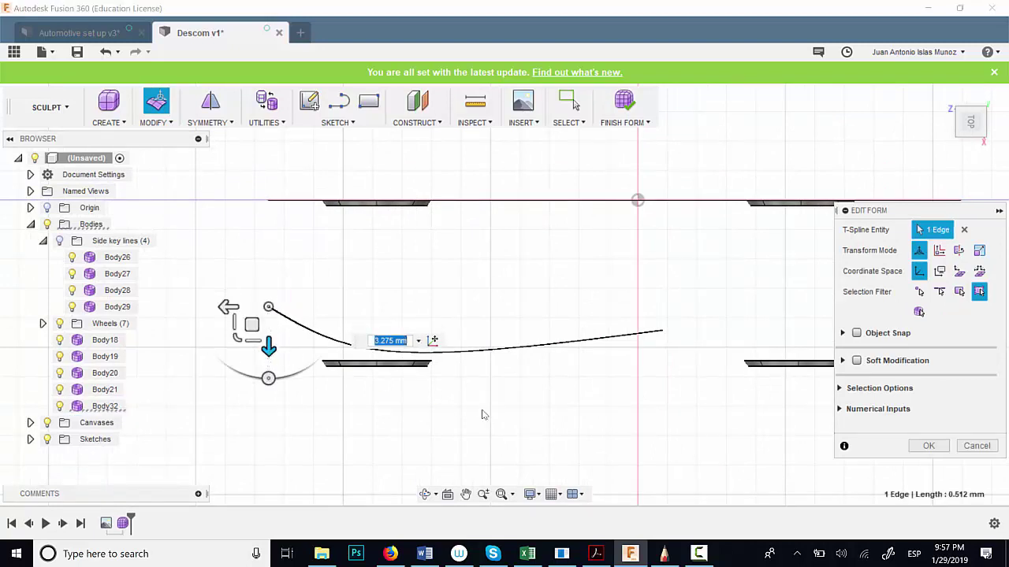
click(758, 394)
click(928, 446)
mouse_move(855, 424)
shift+middle_down()
mouse_move(694, 340)
mouse_move(670, 345)
mouse_move(696, 220)
shift+middle_up()
click(699, 209)
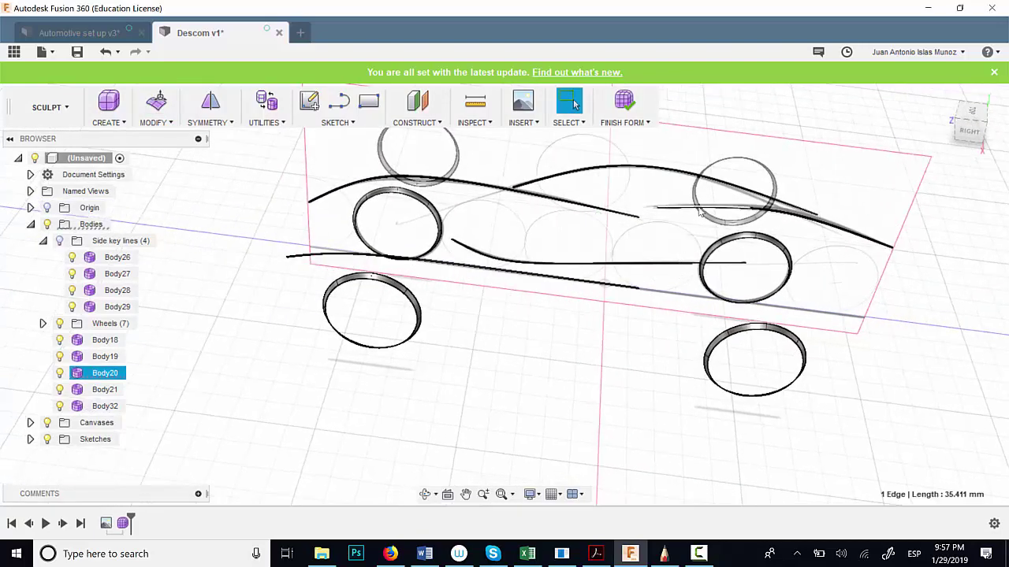
click(654, 266)
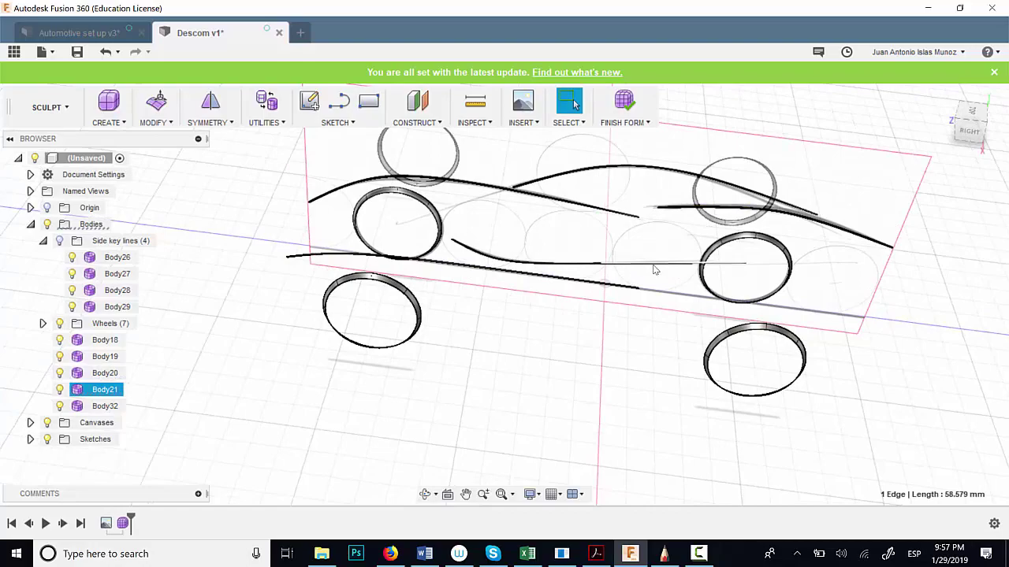
click(654, 268)
shift+middle_drag(503, 271, 554, 295)
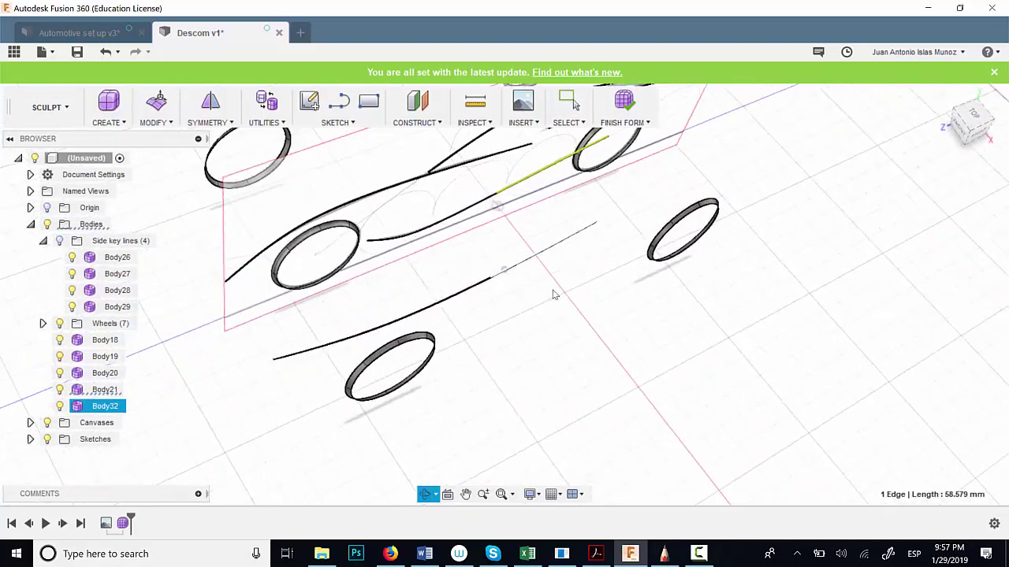
key(Escape)
scroll(208, 380, up, 2)
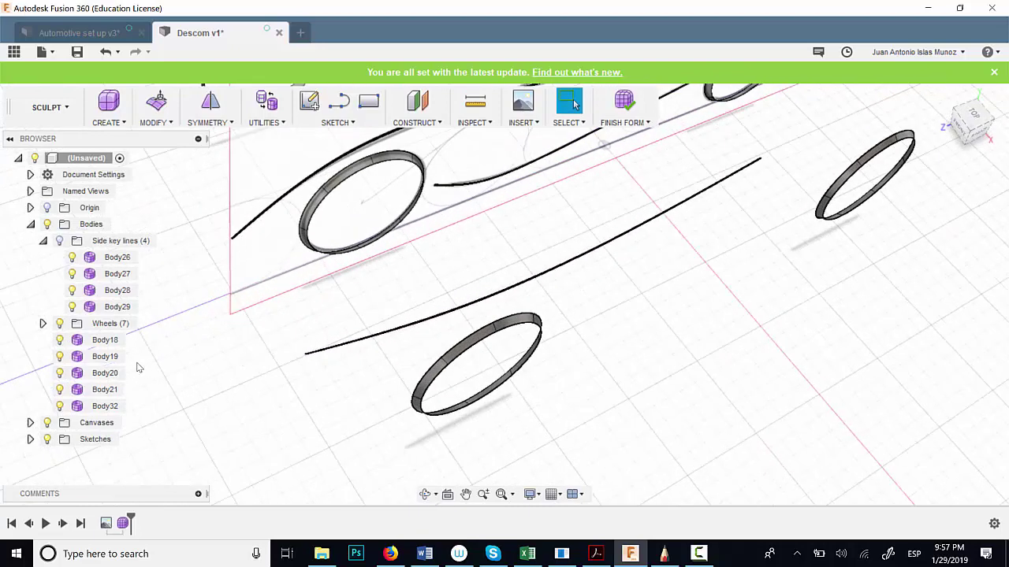
Step: Undo the edge edits and the outward move of the copied hood line
key(ctrl+z)
key(ctrl+z)
key(ctrl+z)
key(ctrl+z)
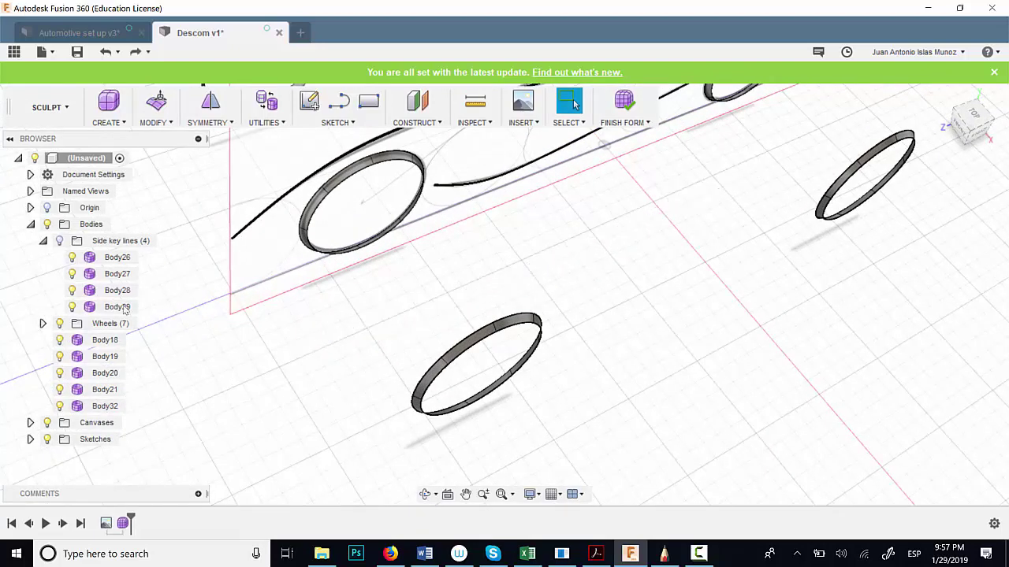
Step: Show the Side key lines group and select the edge loops of the outer hood line and the centre sill line
click(59, 240)
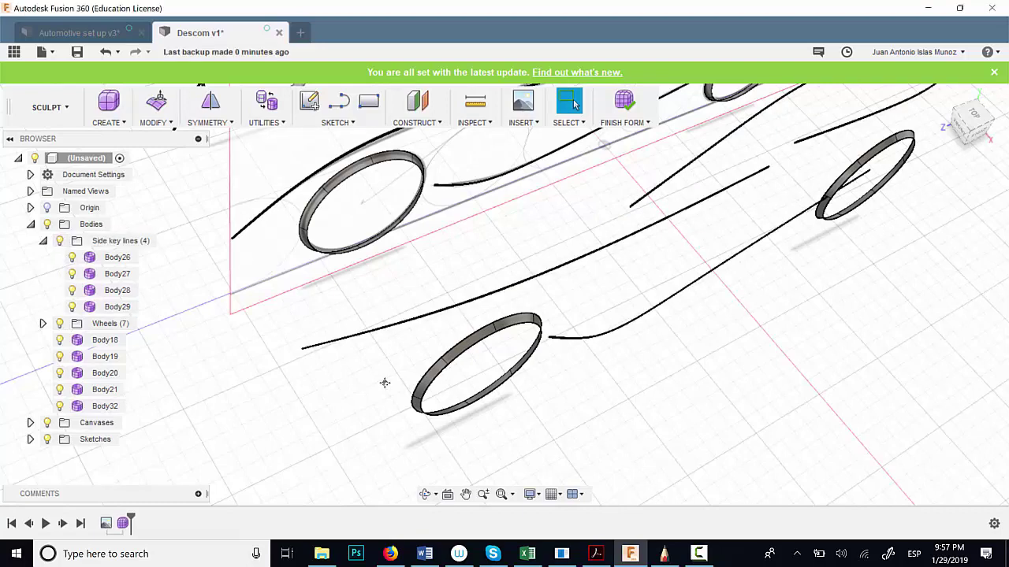
middle_drag(384, 383, 380, 391)
scroll(399, 395, up, 1)
scroll(400, 393, down, 2)
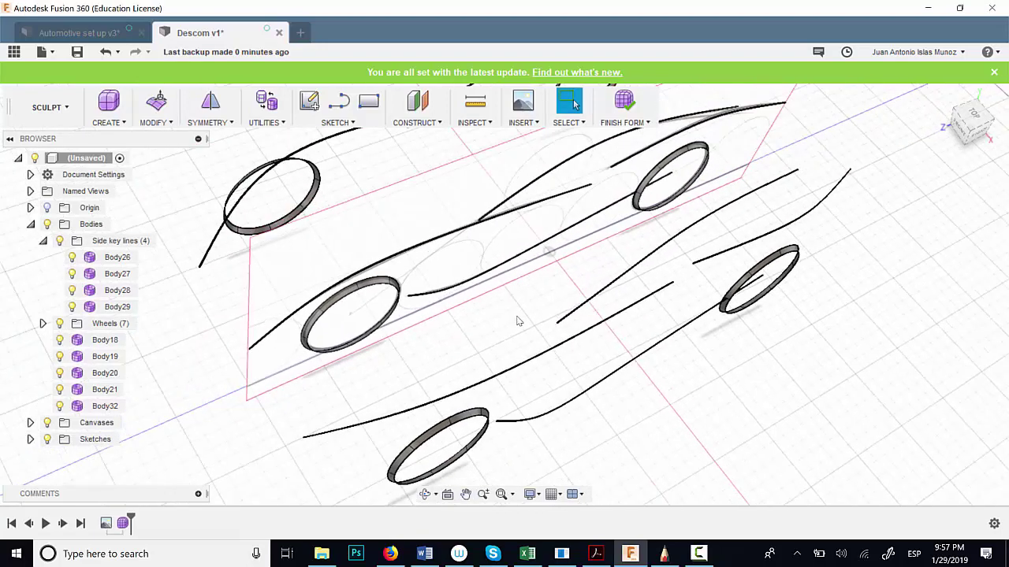
double_click(526, 368)
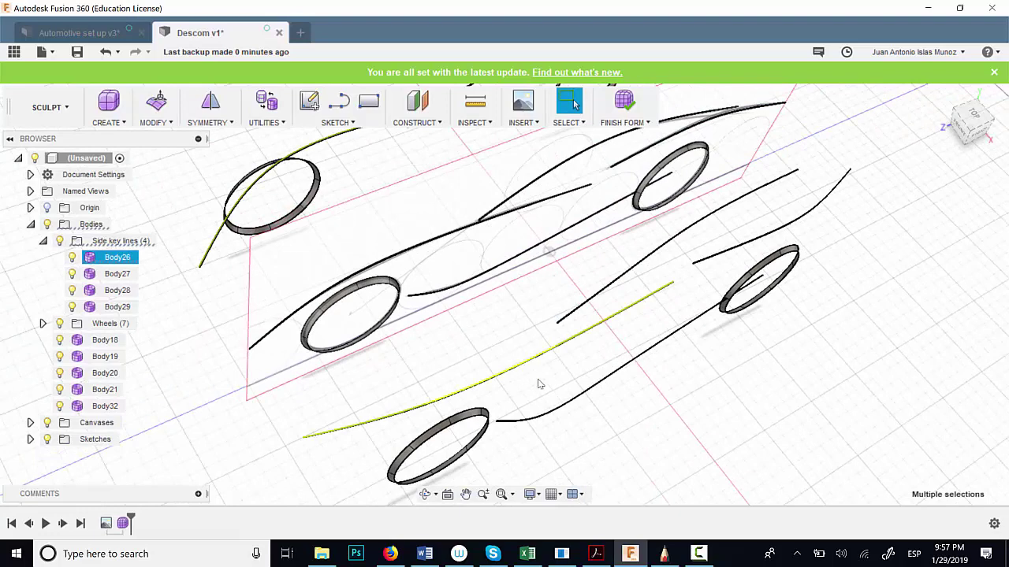
double_click(444, 279)
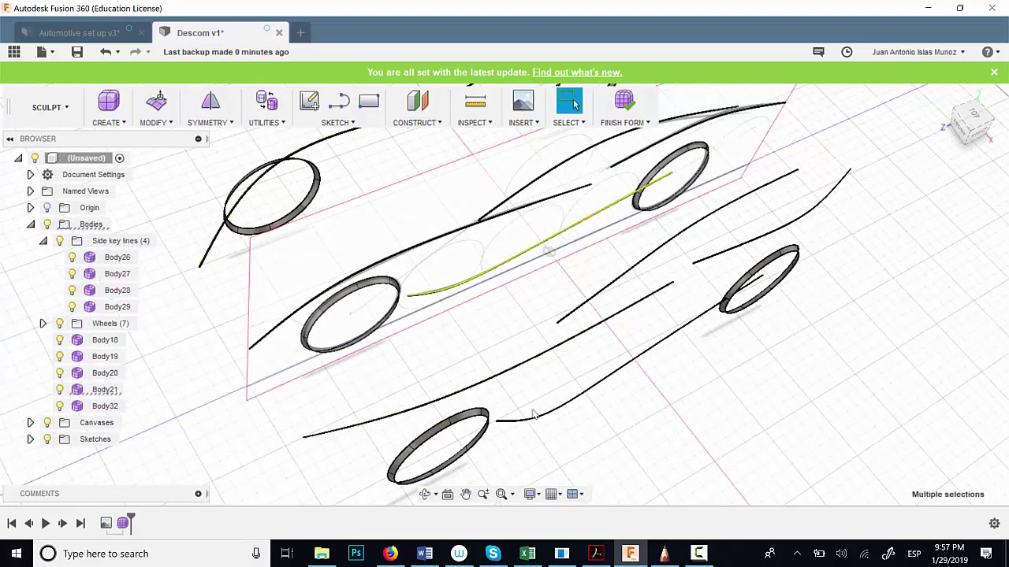
Step: Adjust the edge just behind the front wheel on the outer sill line slightly within the horizontal plane with Edit Form
drag(576, 451, 582, 438)
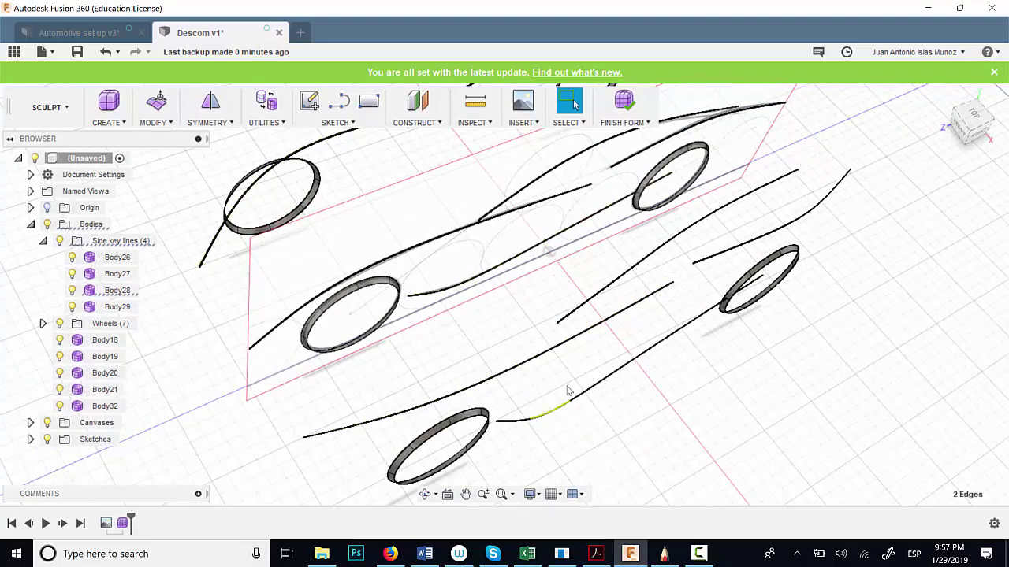
drag(568, 391, 593, 415)
right_click(614, 412)
click(654, 389)
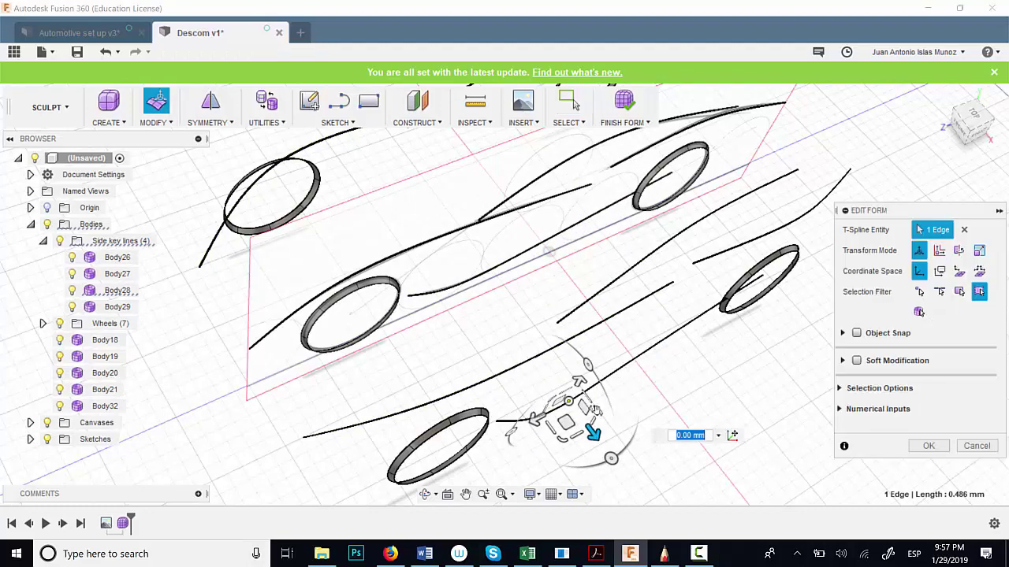
drag(566, 422, 575, 418)
drag(621, 322, 644, 377)
click(926, 447)
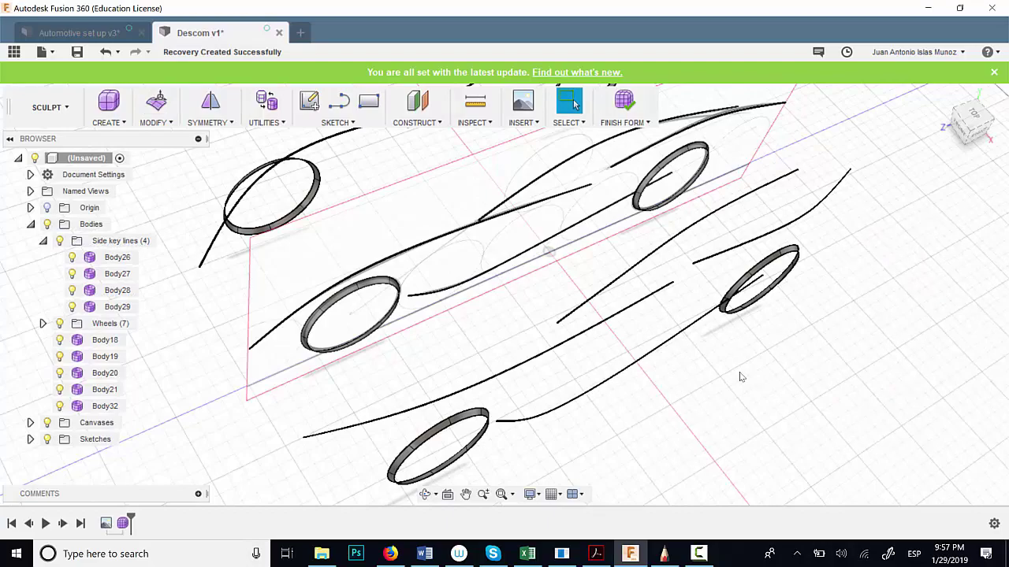
Step: Move the front tip edge of the outer rear fender line about 3.1 mm and -1 mm within the horizontal plane with Edit Form
mouse_move(691, 386)
shift+middle_down()
mouse_move(646, 347)
mouse_move(608, 331)
mouse_move(581, 354)
mouse_move(608, 349)
mouse_move(709, 408)
mouse_move(698, 372)
mouse_move(737, 307)
shift+middle_up()
scroll(765, 254, up, 3)
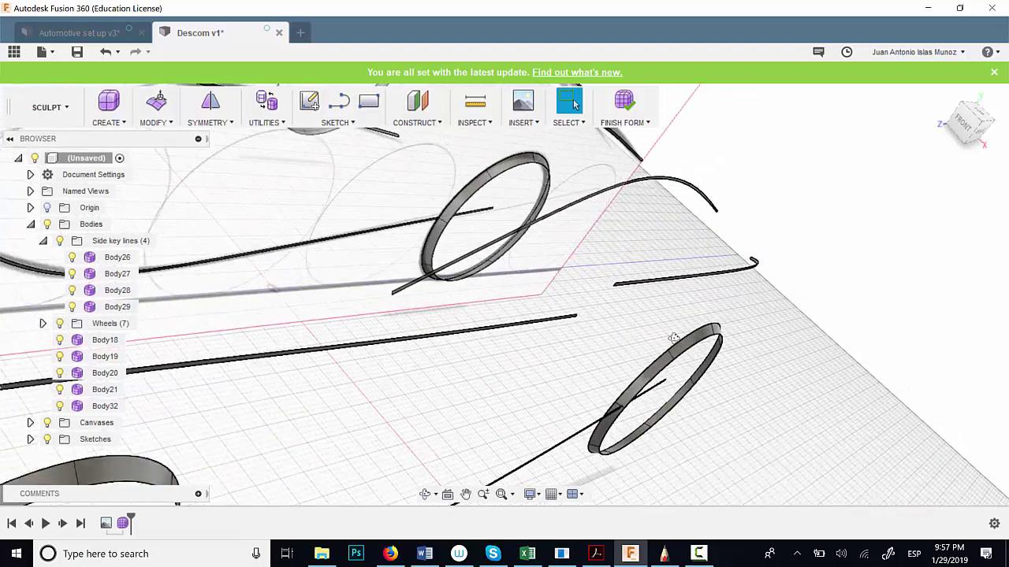
shift+middle_drag(674, 339, 627, 284)
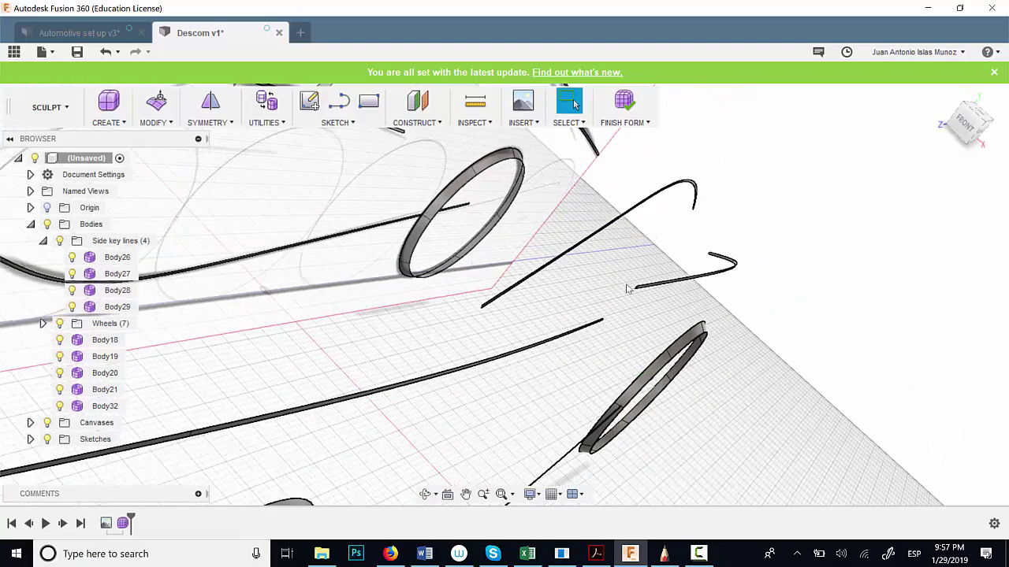
drag(642, 312, 676, 305)
right_click(651, 310)
click(700, 286)
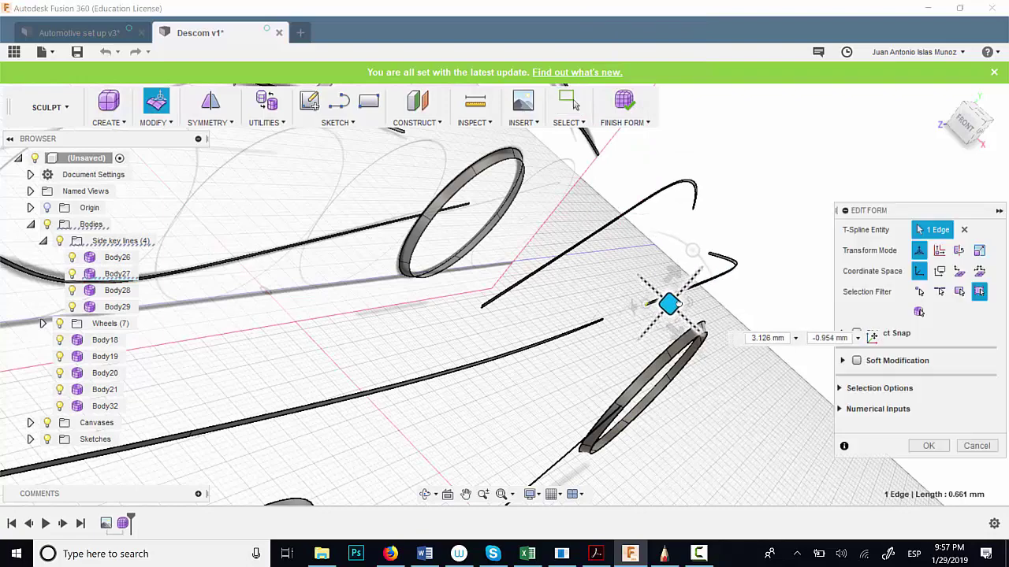
click(639, 359)
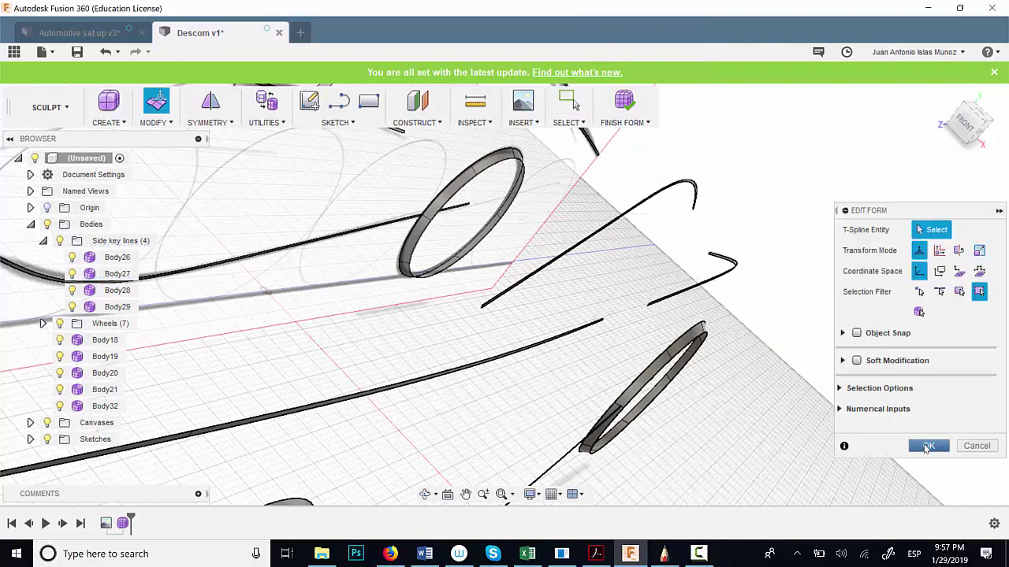
click(926, 448)
Step: Move the rear tip edge of the outer hood line about 1.4 mm outward with Edit Form
mouse_move(630, 347)
shift+middle_down()
mouse_move(541, 323)
mouse_move(487, 347)
mouse_move(478, 371)
mouse_move(683, 367)
shift+middle_up()
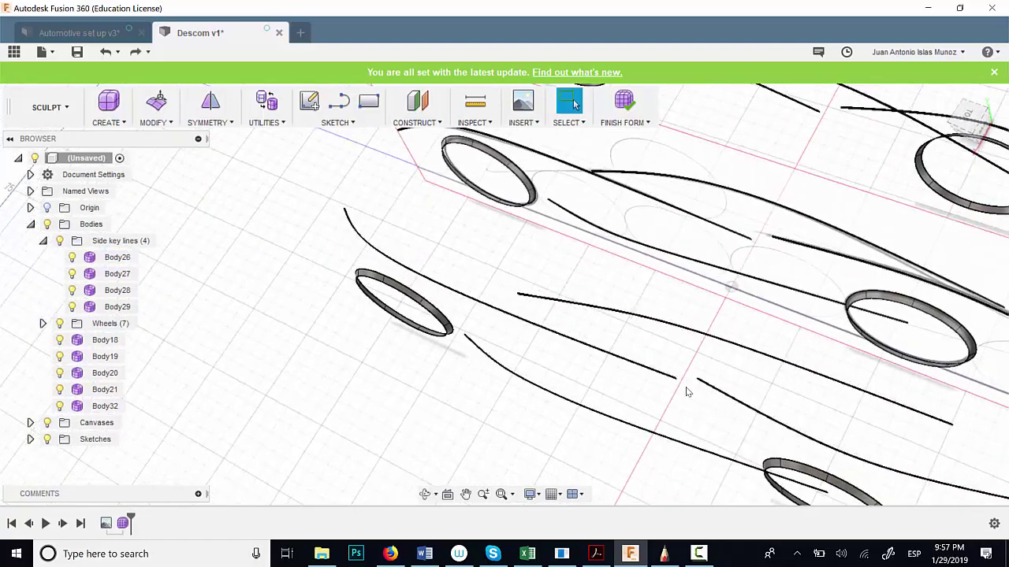
click(684, 389)
right_click(668, 400)
click(679, 374)
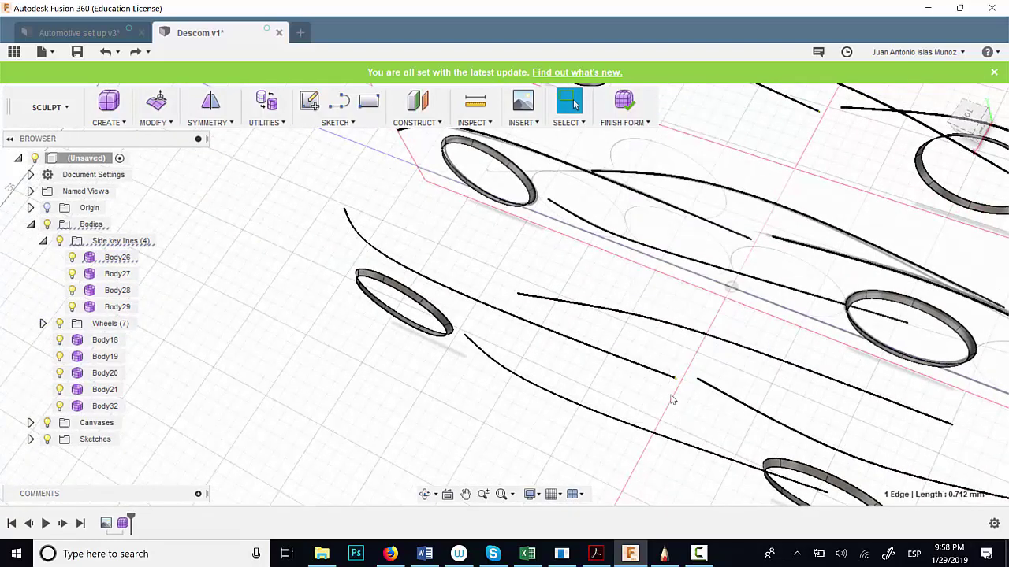
drag(656, 412, 653, 416)
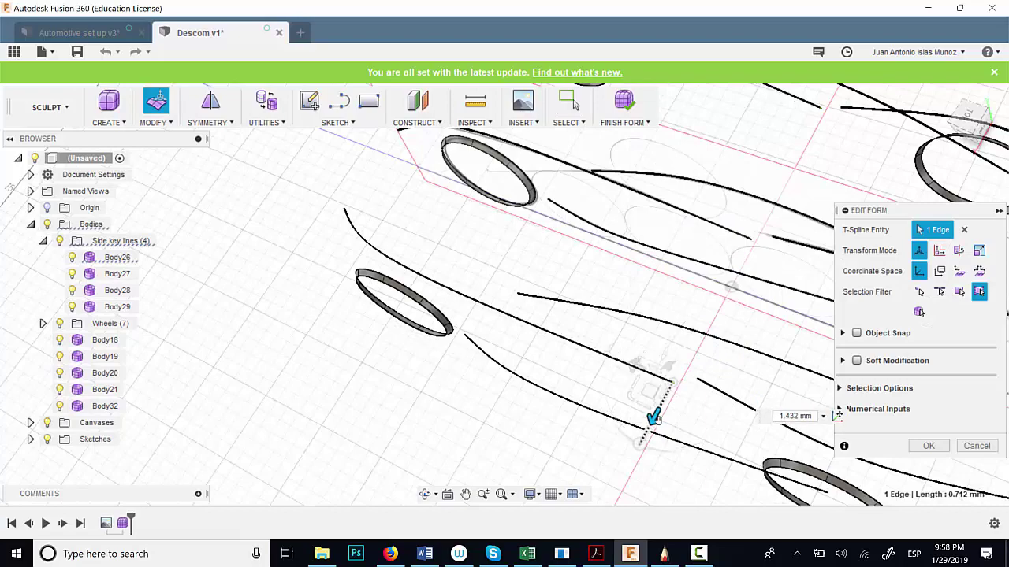
click(929, 446)
Step: In the top view, move a middle edge of the side roof line about 1.2 mm inward and adjust the next edge behind it
scroll(641, 356, down, 5)
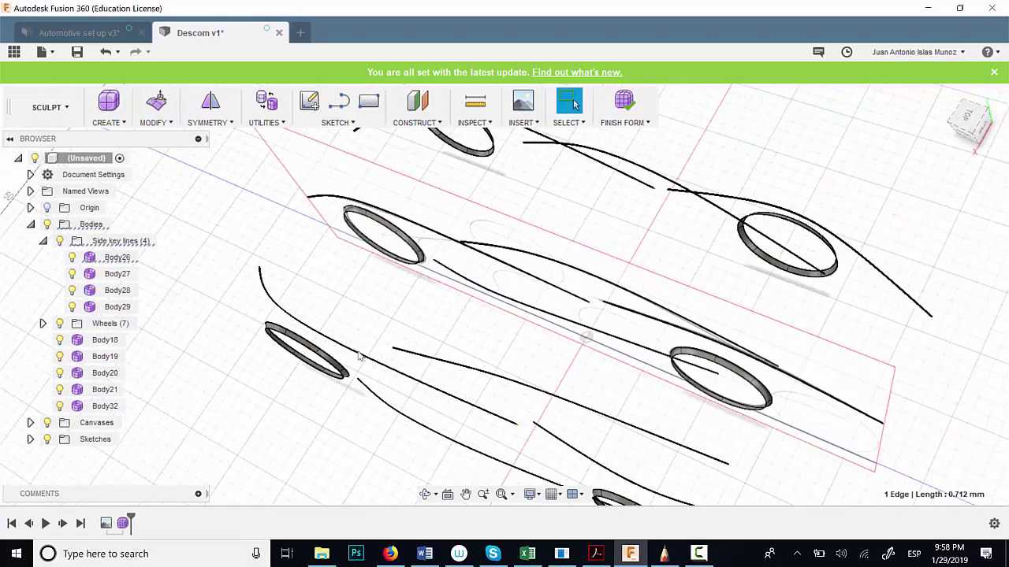
mouse_move(550, 364)
shift+middle_down()
mouse_move(570, 388)
mouse_move(538, 367)
mouse_move(515, 376)
mouse_move(488, 339)
shift+middle_up()
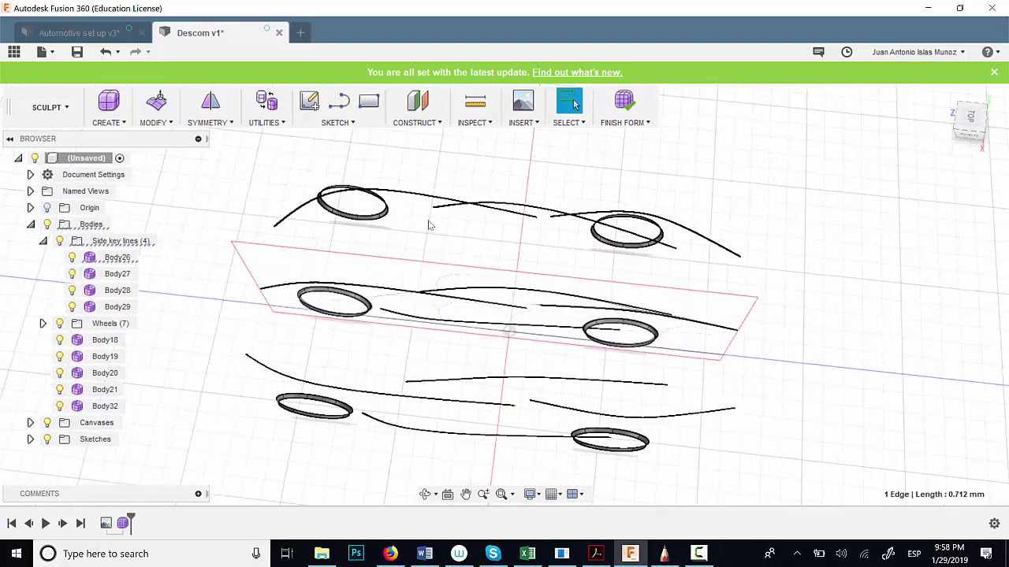
click(968, 118)
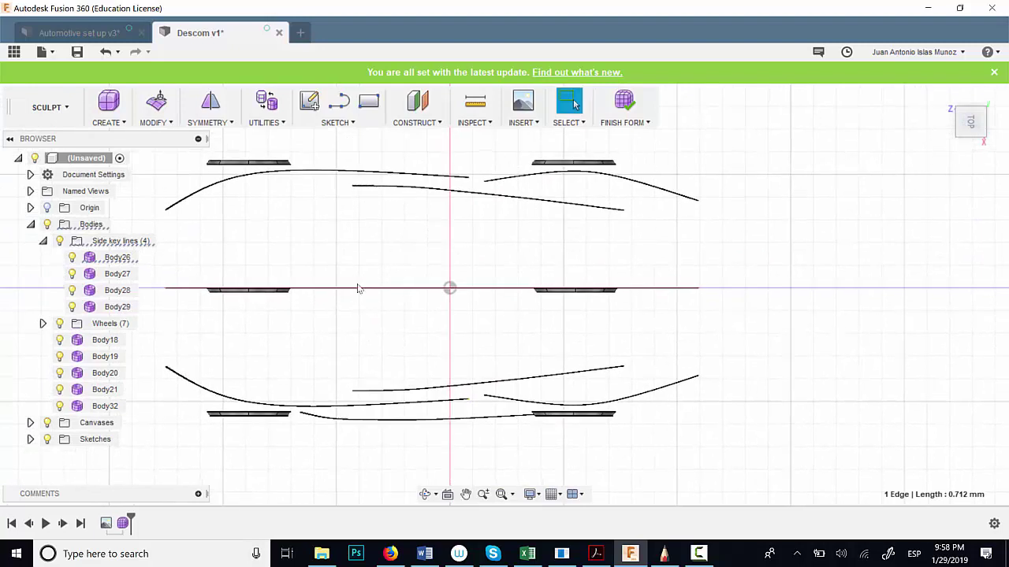
click(498, 196)
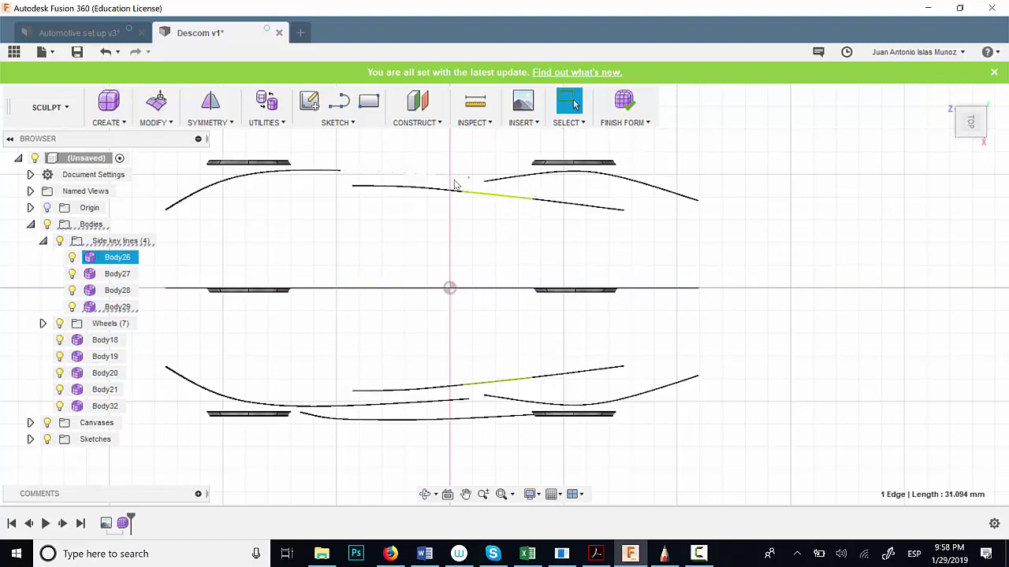
right_click(478, 233)
click(510, 226)
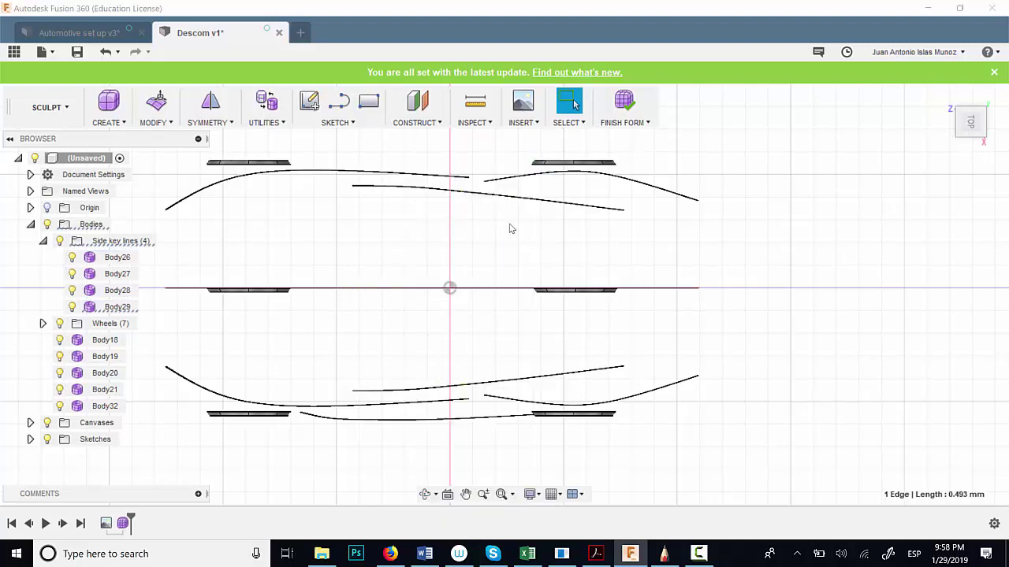
drag(463, 231, 463, 234)
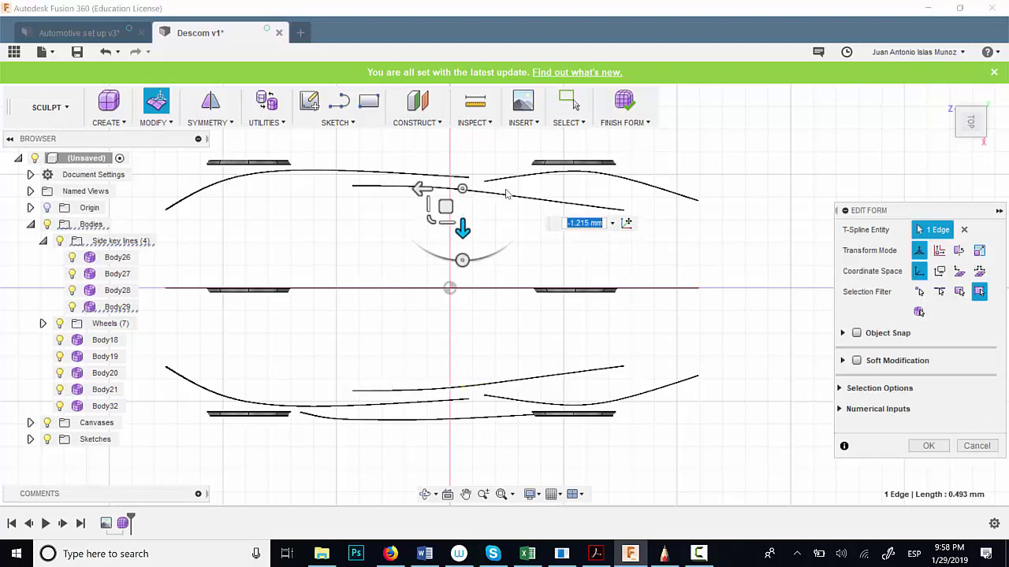
drag(540, 220, 532, 235)
click(922, 446)
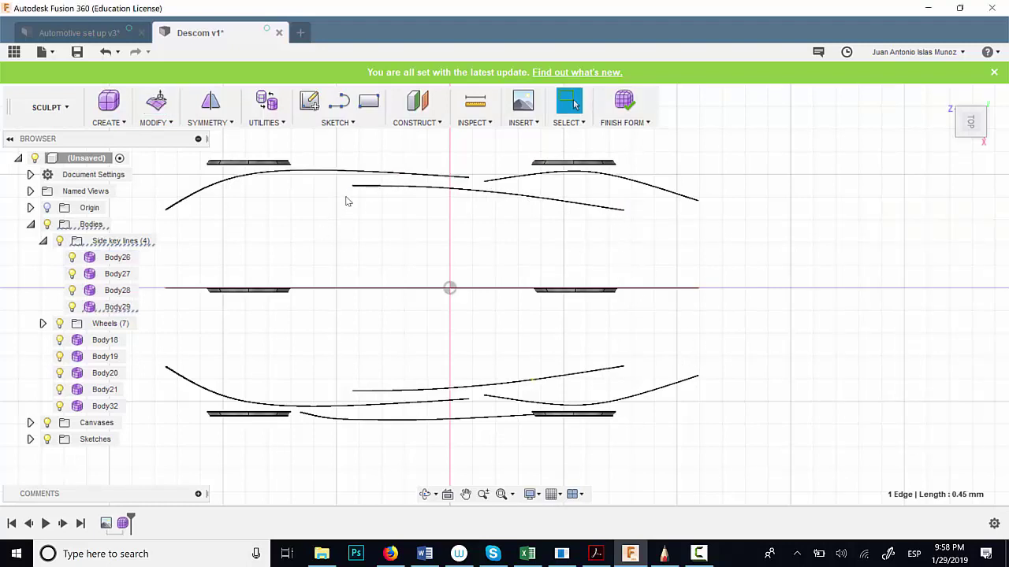
Step: Select the front tip edges of the side and centre roof lines
shift+middle_drag(365, 249, 363, 203)
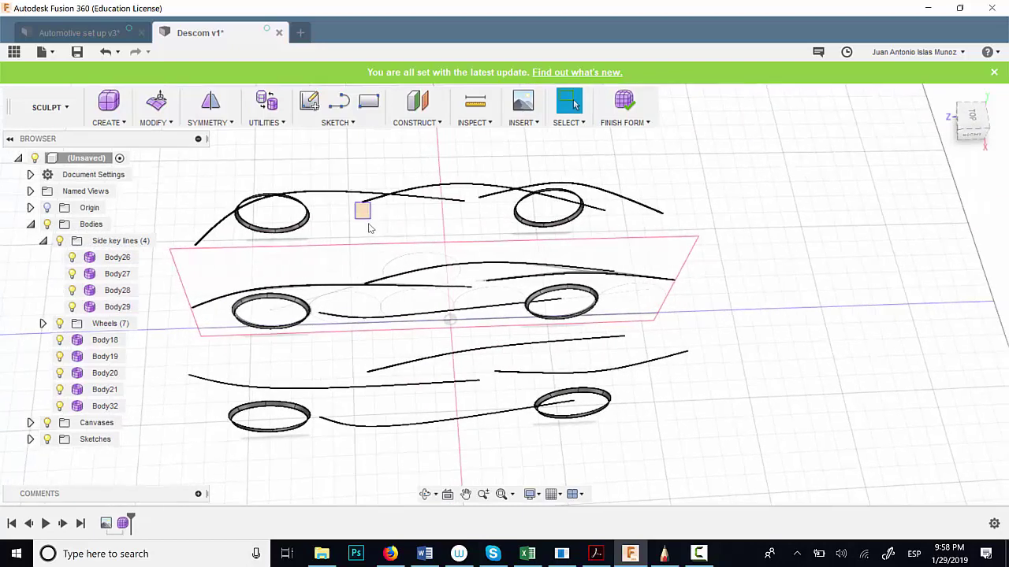
click(357, 203)
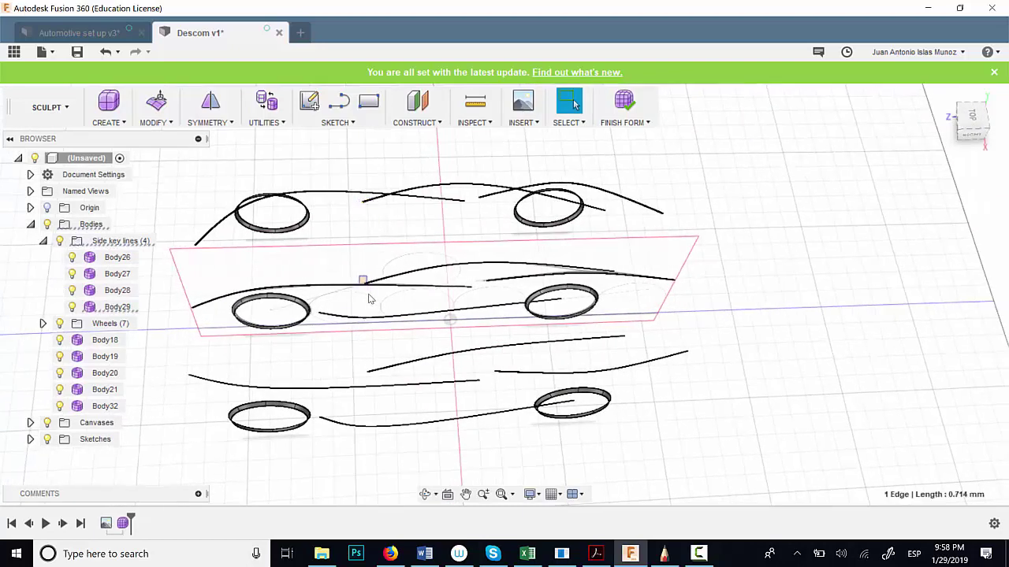
ctrl+click(376, 320)
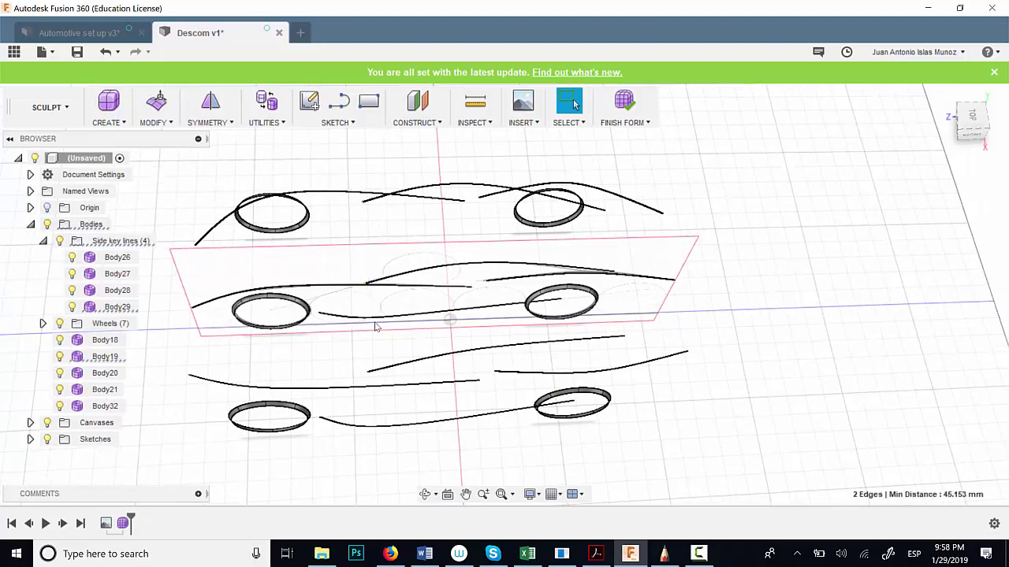
ctrl+click(374, 385)
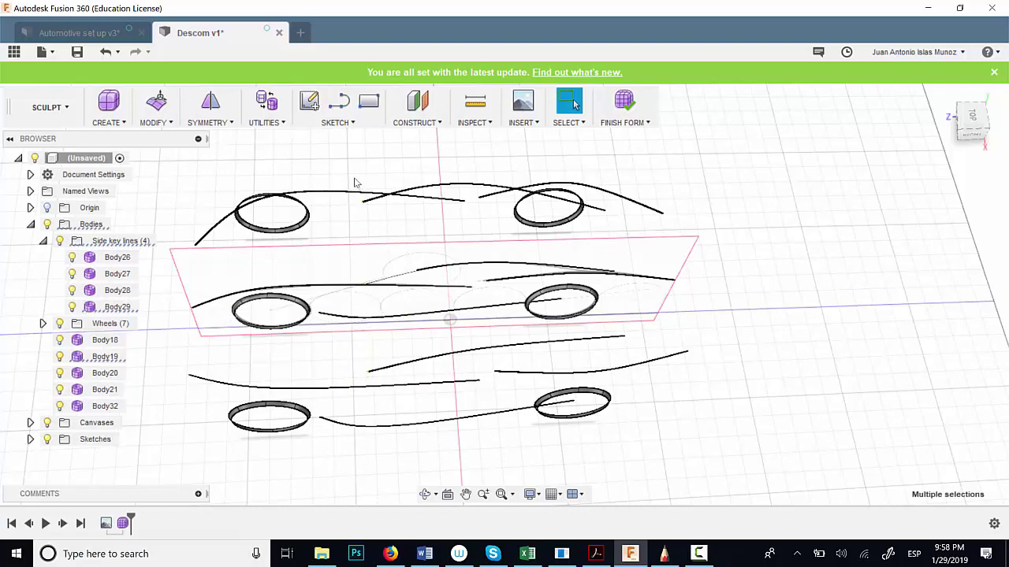
Step: Delete the centre sill line between the wheels
mouse_move(411, 313)
shift+middle_down()
mouse_move(415, 282)
mouse_move(412, 298)
shift+middle_up()
scroll(370, 315, up, 1)
scroll(370, 325, up, 5)
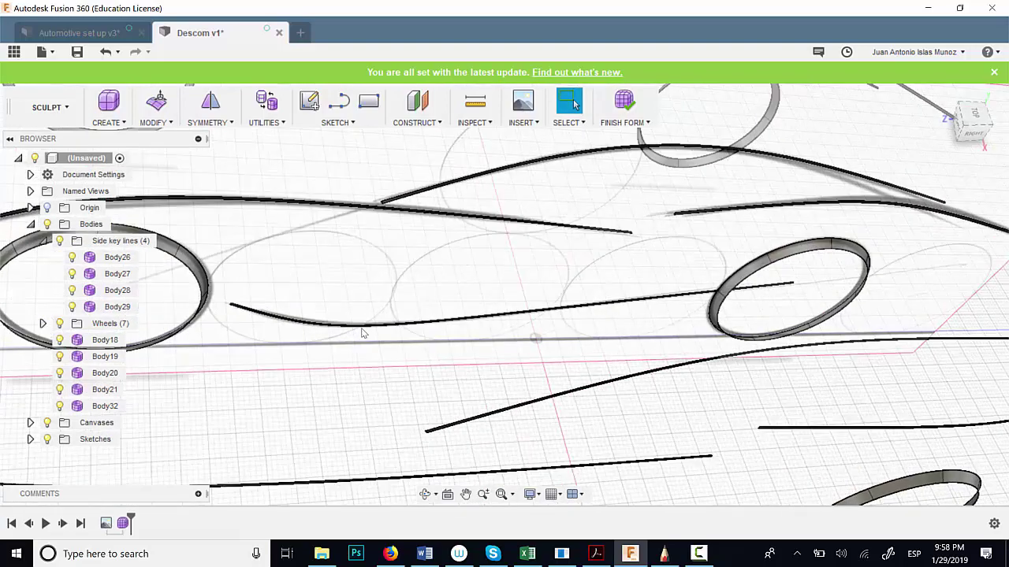
scroll(368, 335, up, 6)
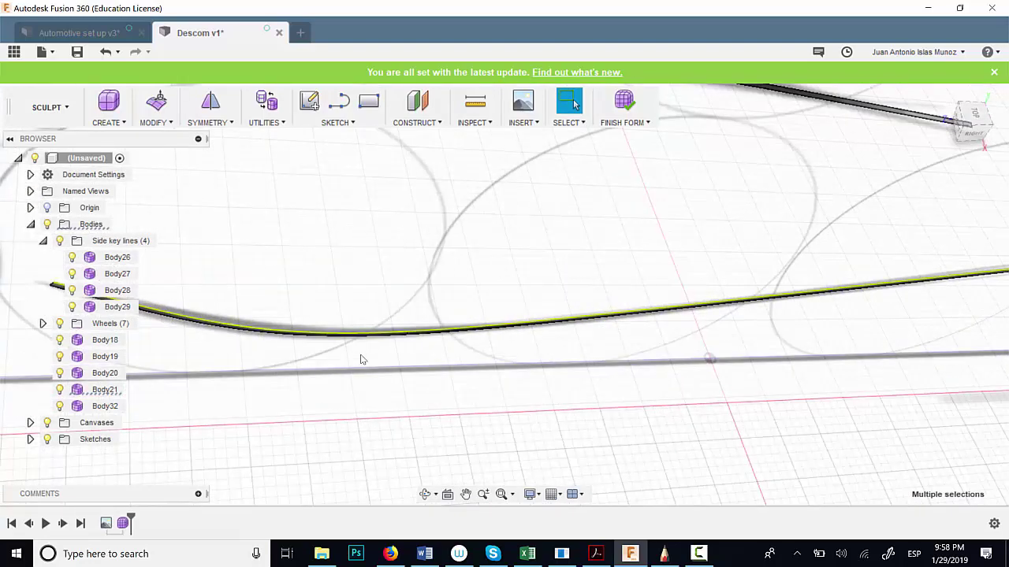
scroll(399, 331, up, 5)
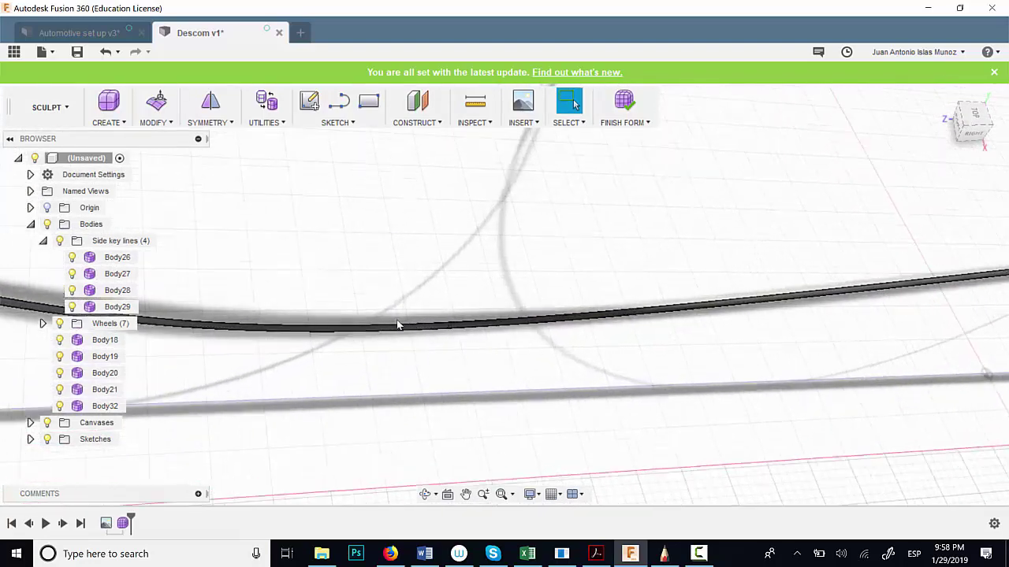
scroll(400, 334, up, 2)
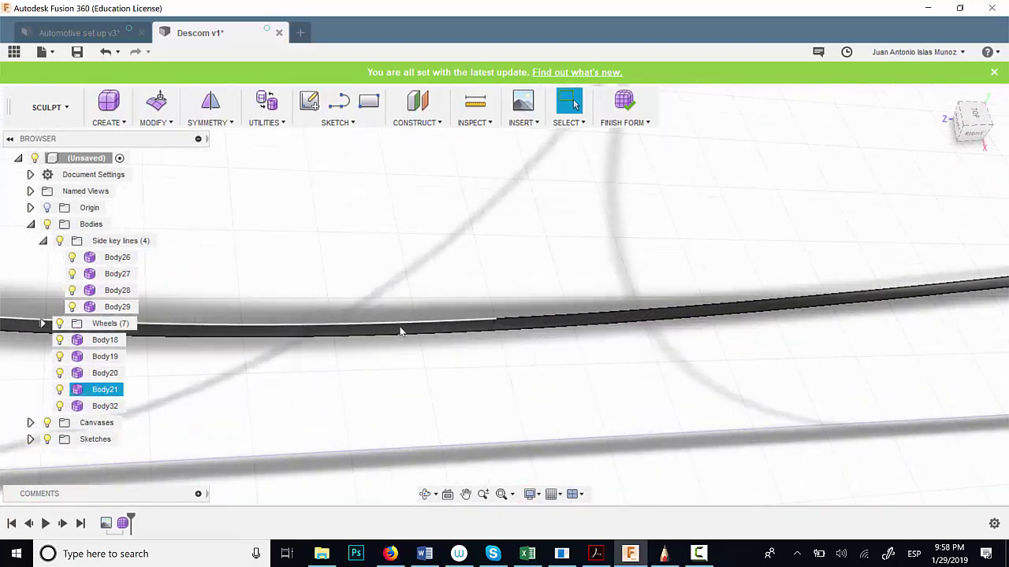
click(399, 334)
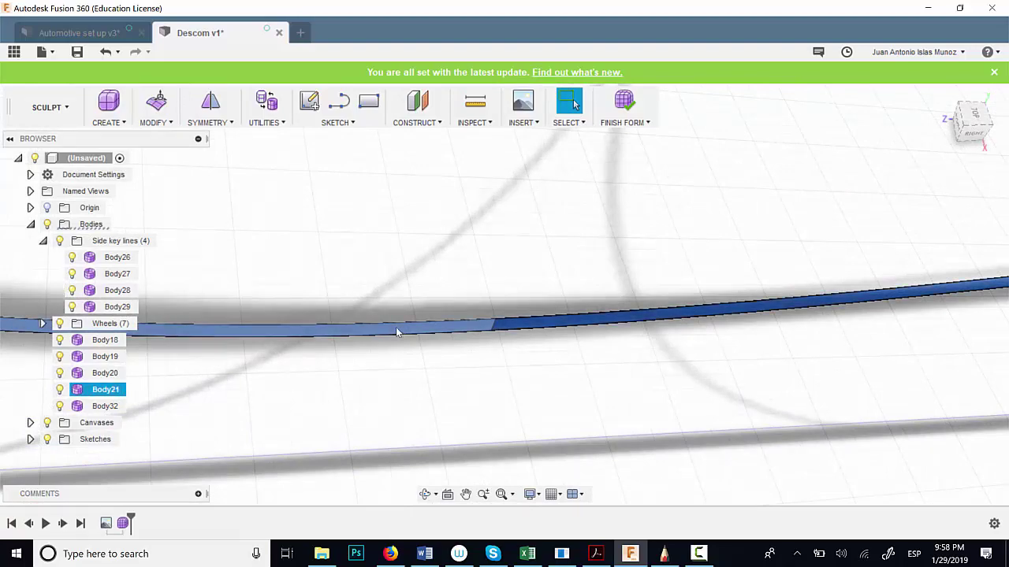
key(Delete)
scroll(395, 323, down, 4)
scroll(411, 280, down, 5)
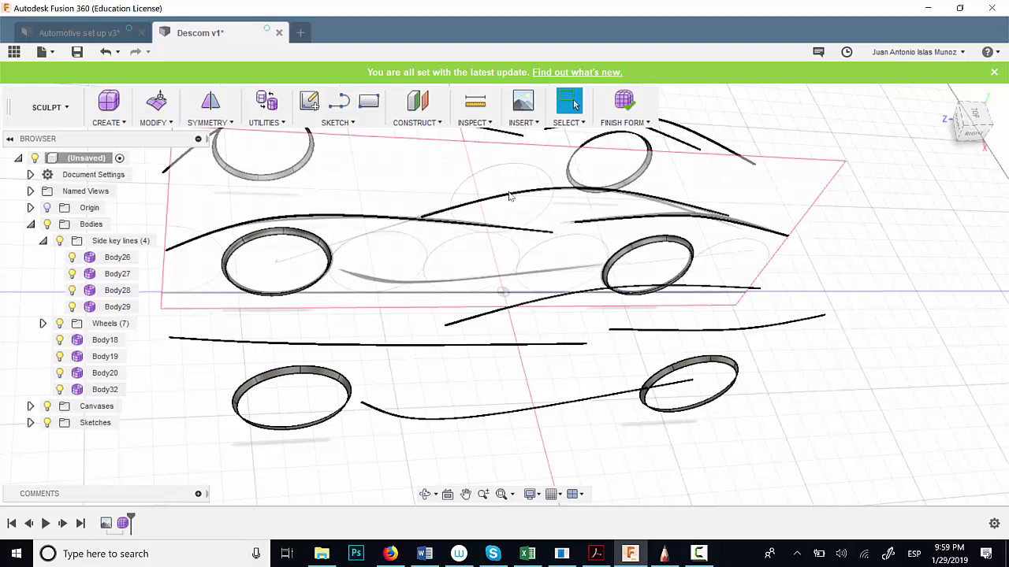
Step: Start Edit Form on the whole centre roof line body, viewed from the right side
scroll(509, 196, up, 8)
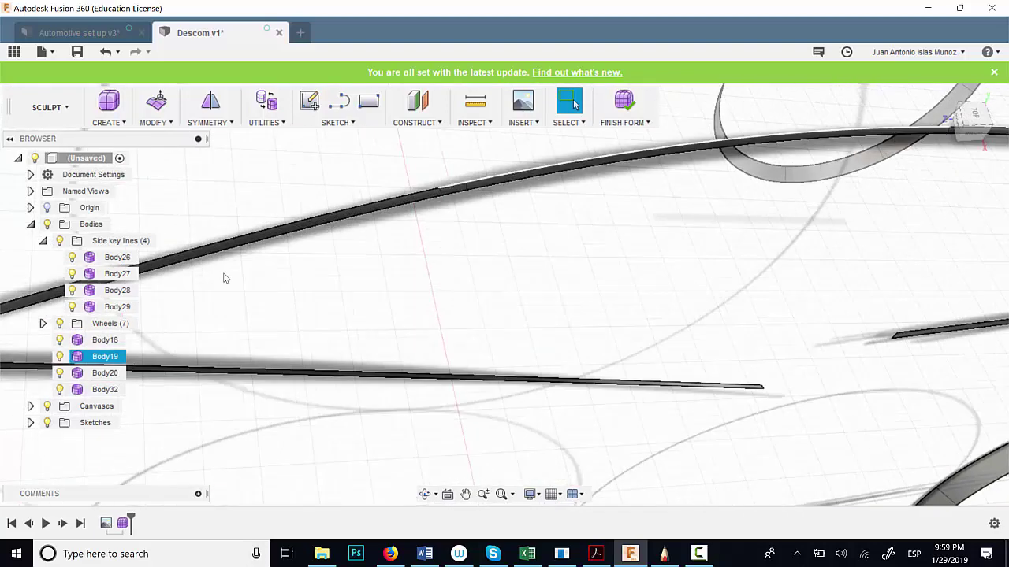
click(93, 354)
scroll(420, 280, down, 2)
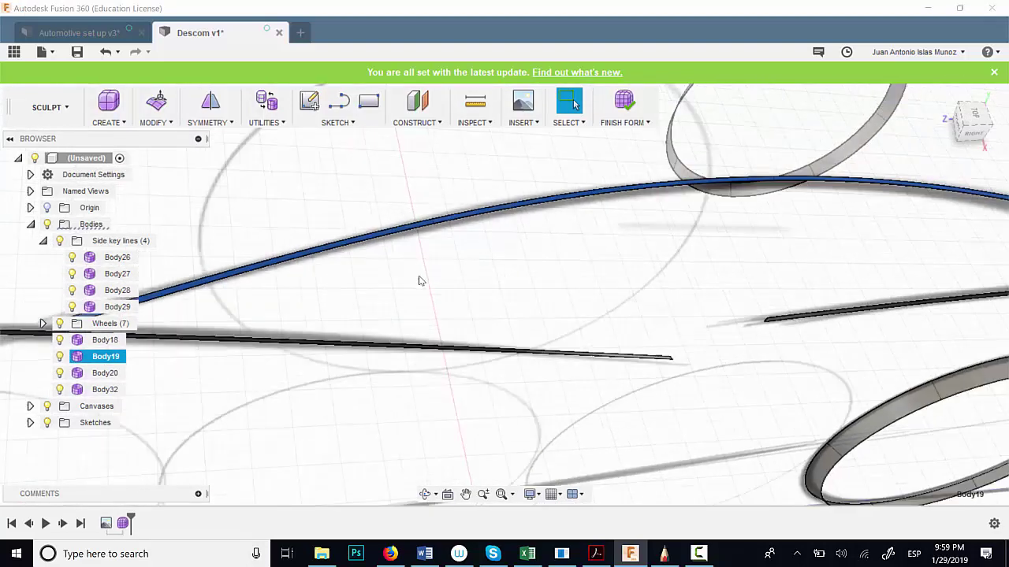
scroll(419, 281, down, 4)
scroll(707, 182, down, 2)
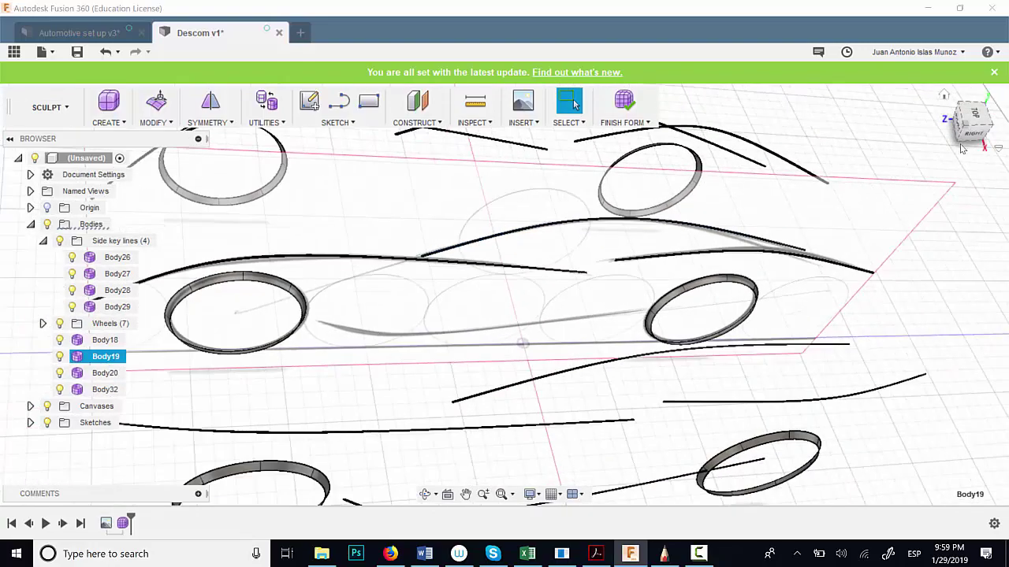
click(968, 139)
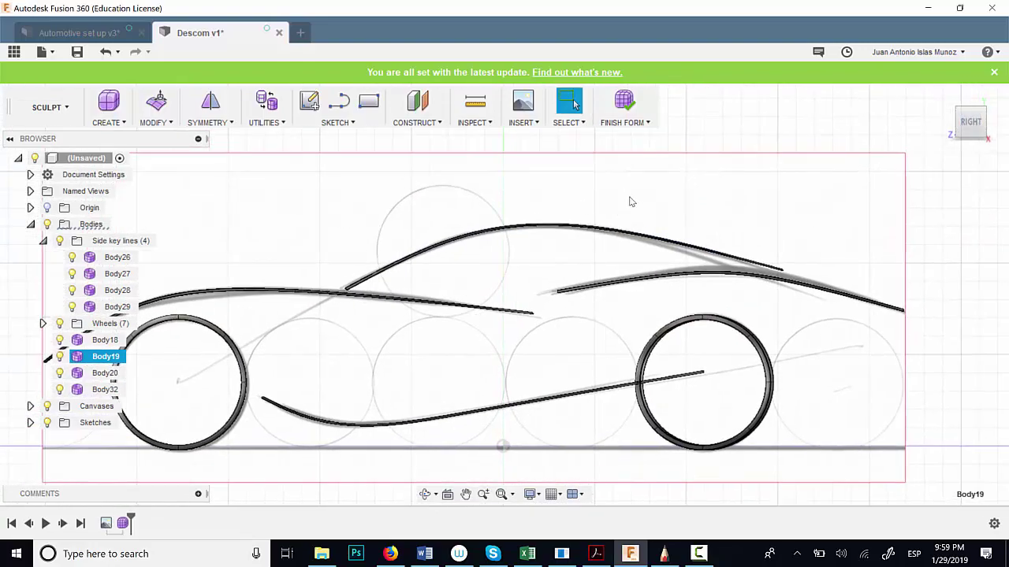
right_click(646, 189)
click(694, 167)
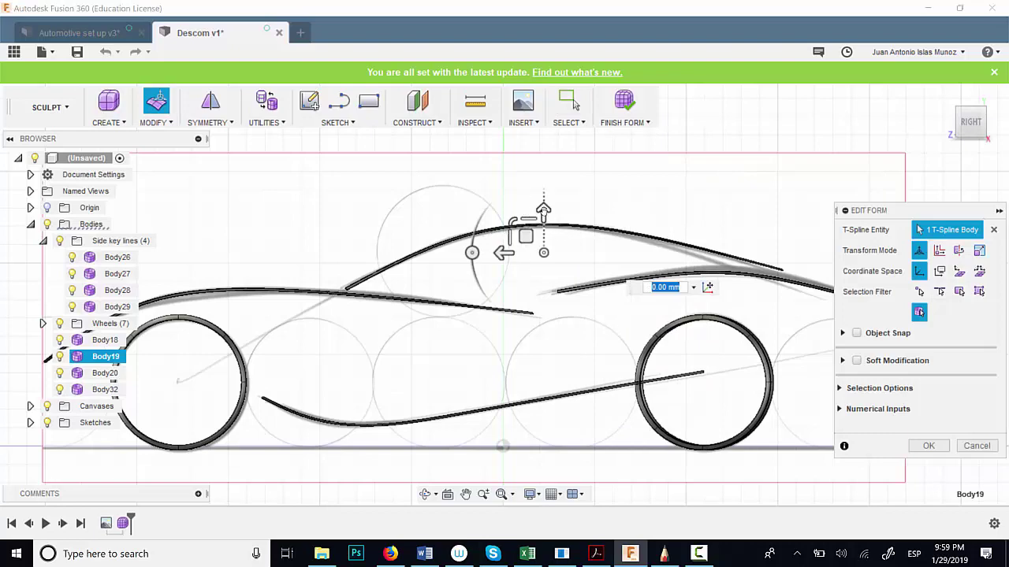
Step: Try to raise the centre roof line vertically above the side roof lines
drag(543, 208, 543, 198)
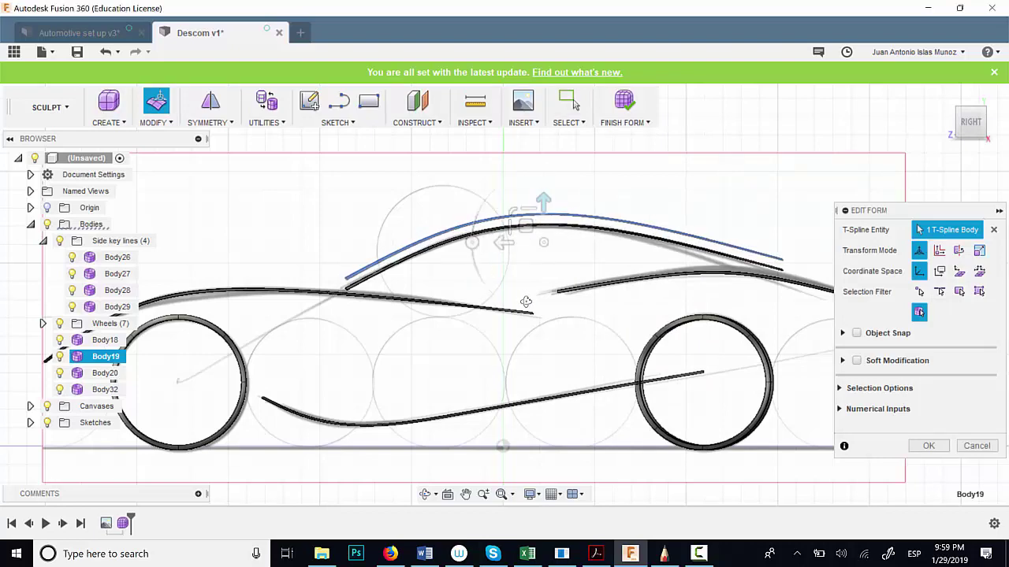
shift+middle_drag(525, 302, 582, 292)
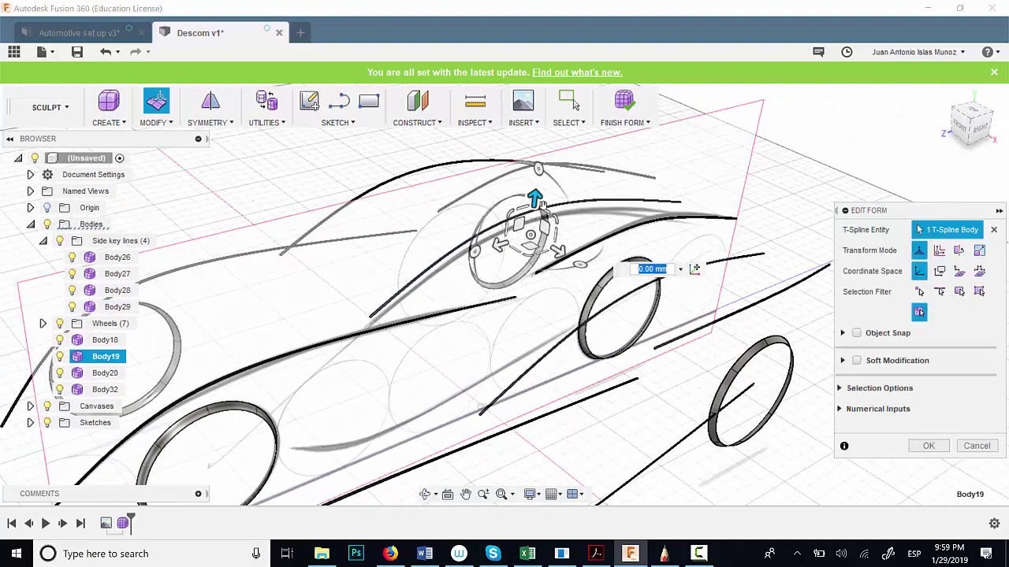
mouse_move(534, 195)
mouse_down()
mouse_move(534, 207)
mouse_move(535, 197)
mouse_up()
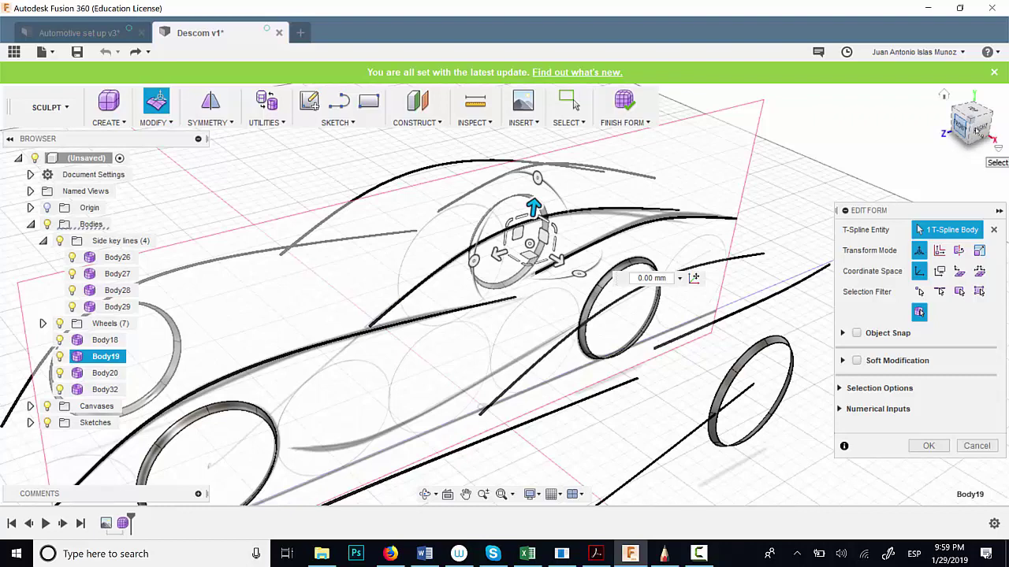
Step: Adjust the whole centre roof line body so it sits slightly above the side roof lines, and finish the edit
drag(563, 267, 567, 270)
middle_drag(617, 223, 509, 235)
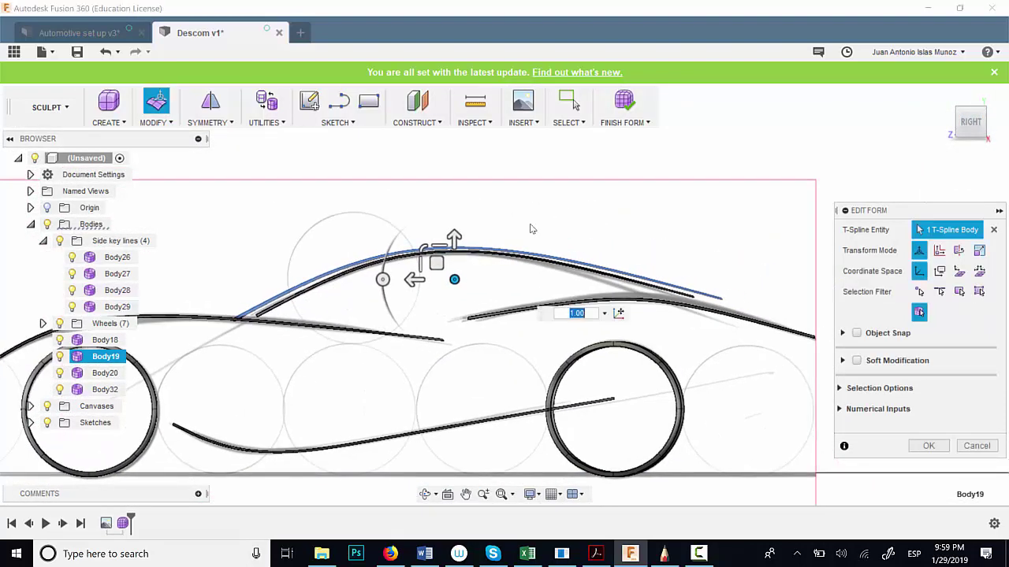
click(439, 228)
scroll(407, 243, up, 4)
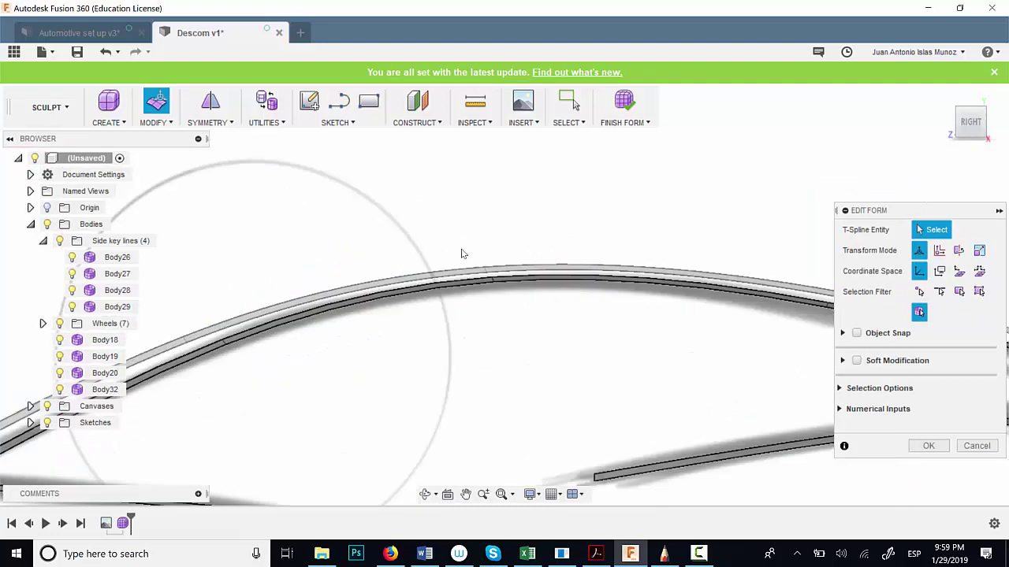
drag(493, 276, 493, 275)
scroll(463, 246, down, 2)
scroll(467, 244, up, 2)
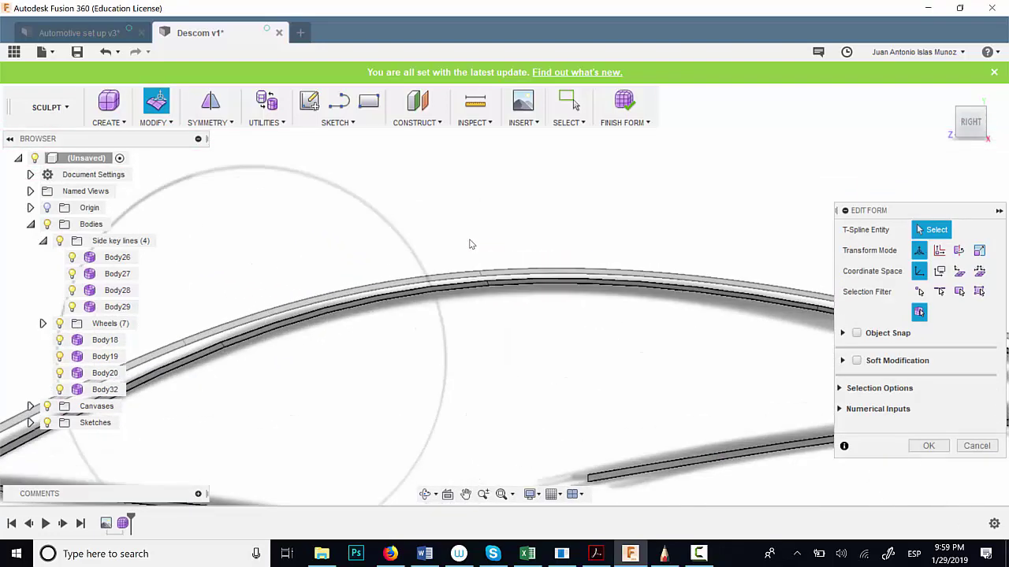
click(930, 445)
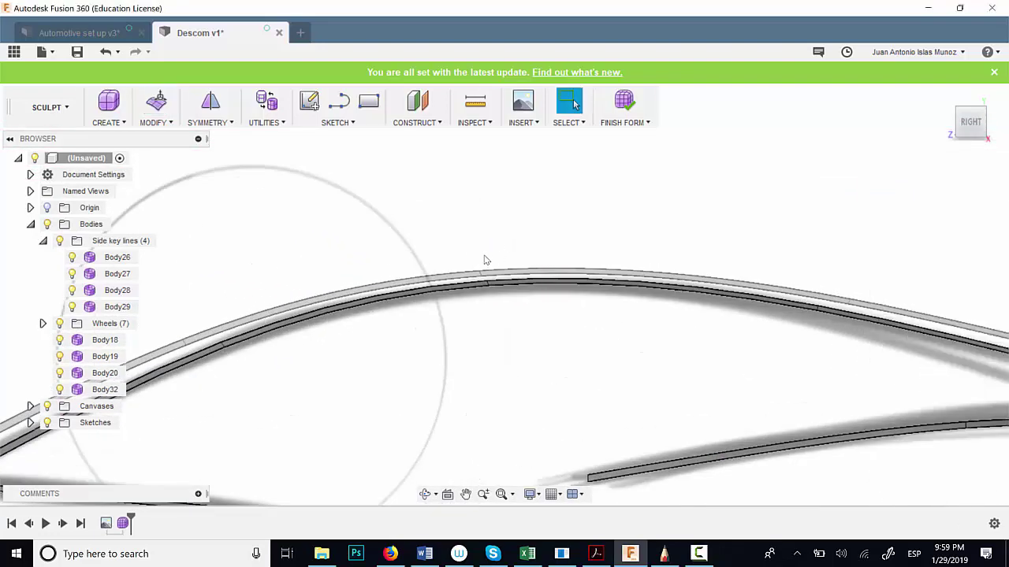
Step: Start Edit Form on the centre roof line's edge just ahead of the roof peak and move it in the side plane
drag(491, 276, 476, 233)
right_click(531, 222)
click(577, 203)
scroll(473, 237, down, 5)
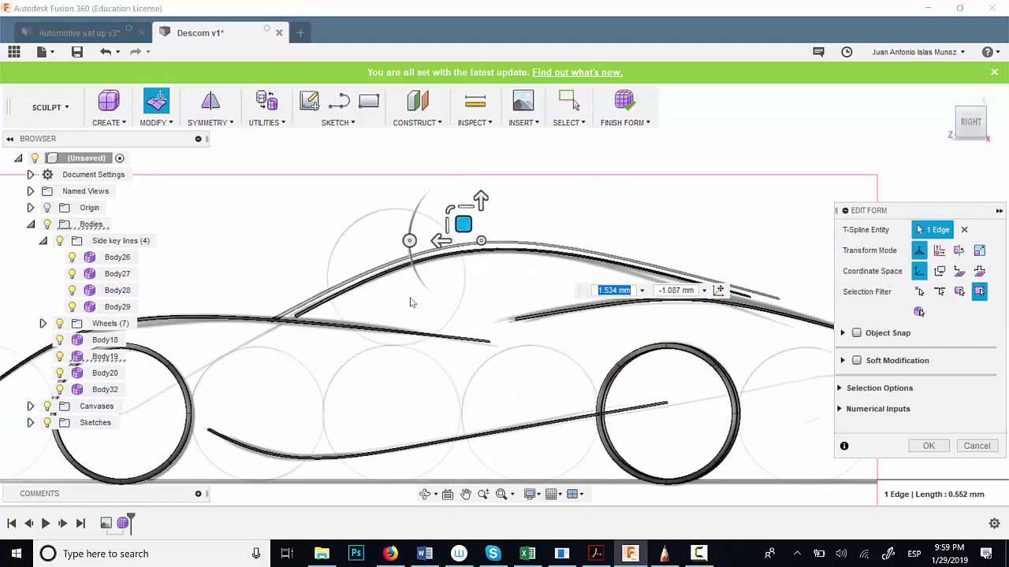
middle_drag(413, 295, 373, 318)
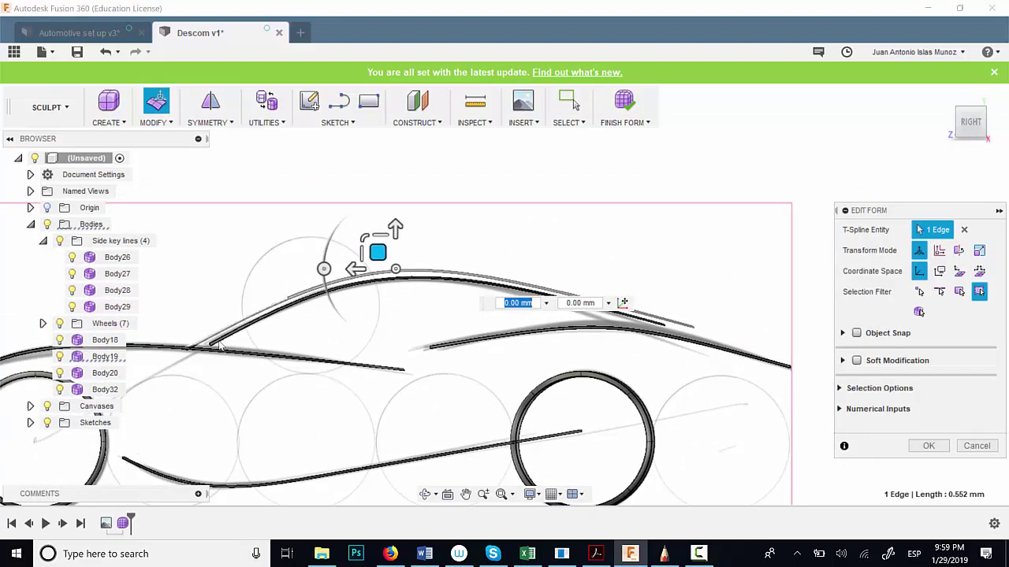
middle_drag(523, 204, 454, 221)
Step: Fine-tune the centre roof line's edge behind the peak and extend its rear tip slightly past the car's rear boundary line
drag(444, 255, 500, 308)
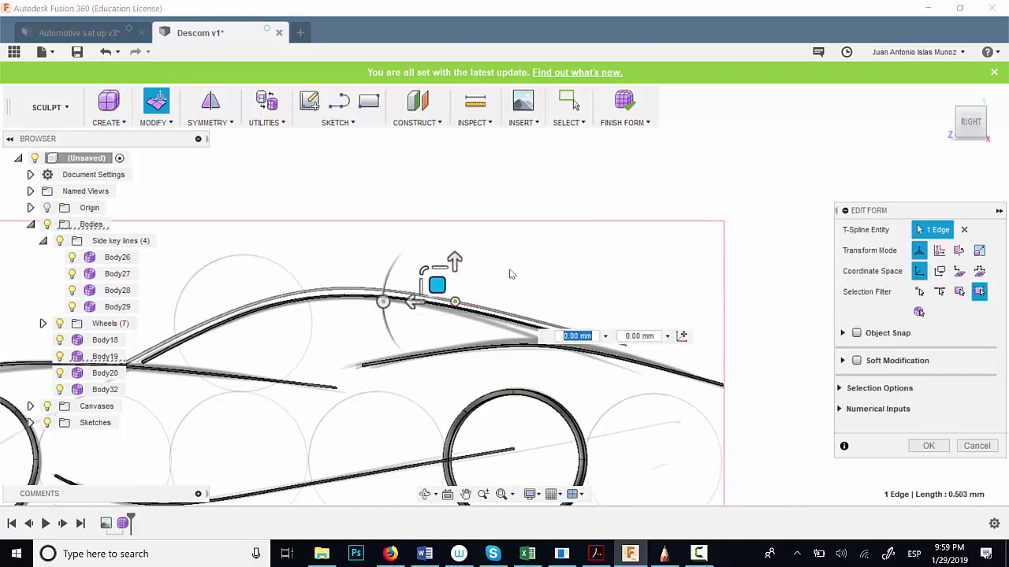
middle_drag(510, 274, 396, 255)
drag(352, 270, 357, 271)
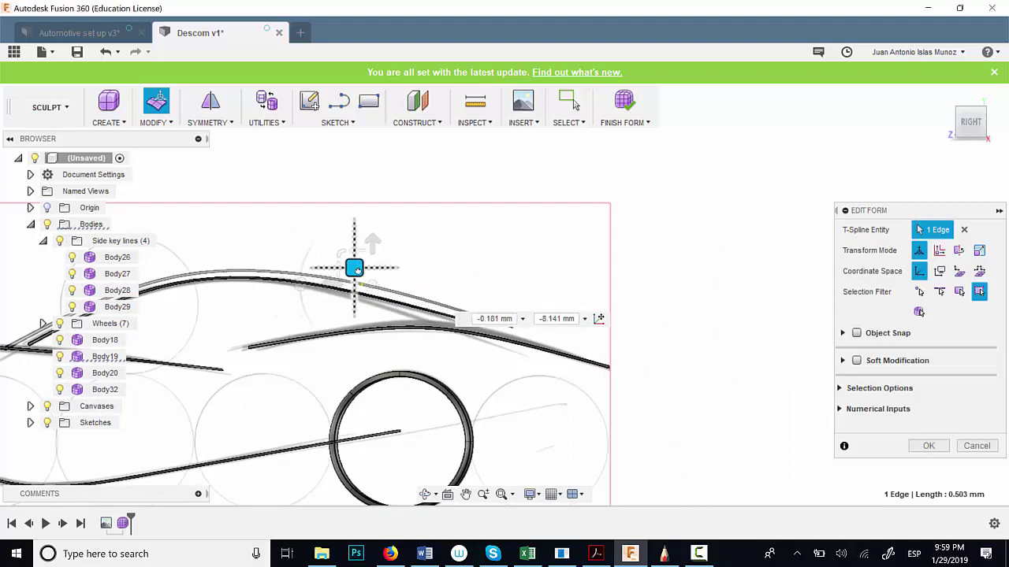
click(516, 295)
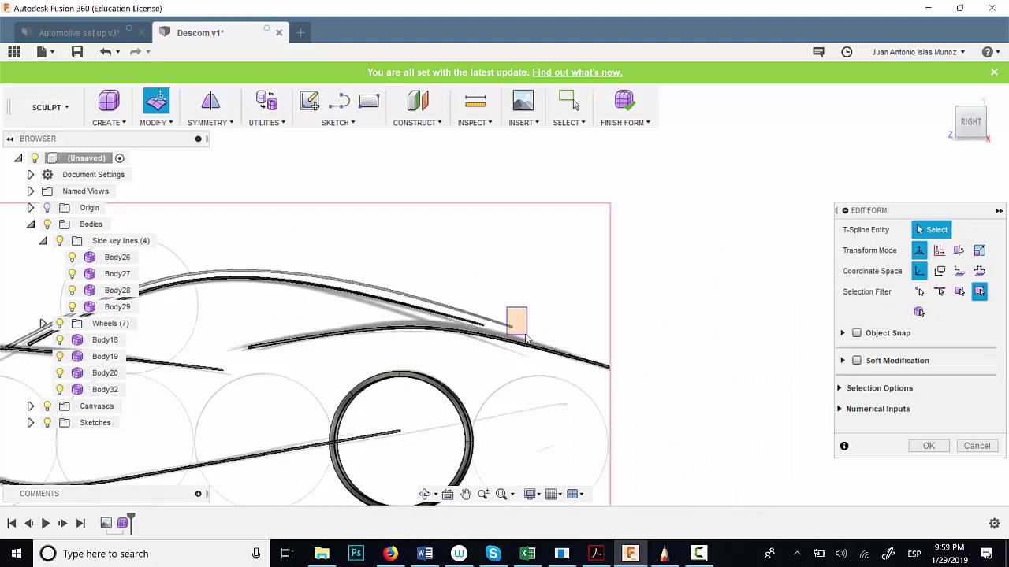
drag(527, 338, 602, 344)
click(666, 392)
Step: Pull the rear tip edges of the side and centre rear fender lines forward by 3.766 mm and finish the edit
scroll(623, 373, up, 5)
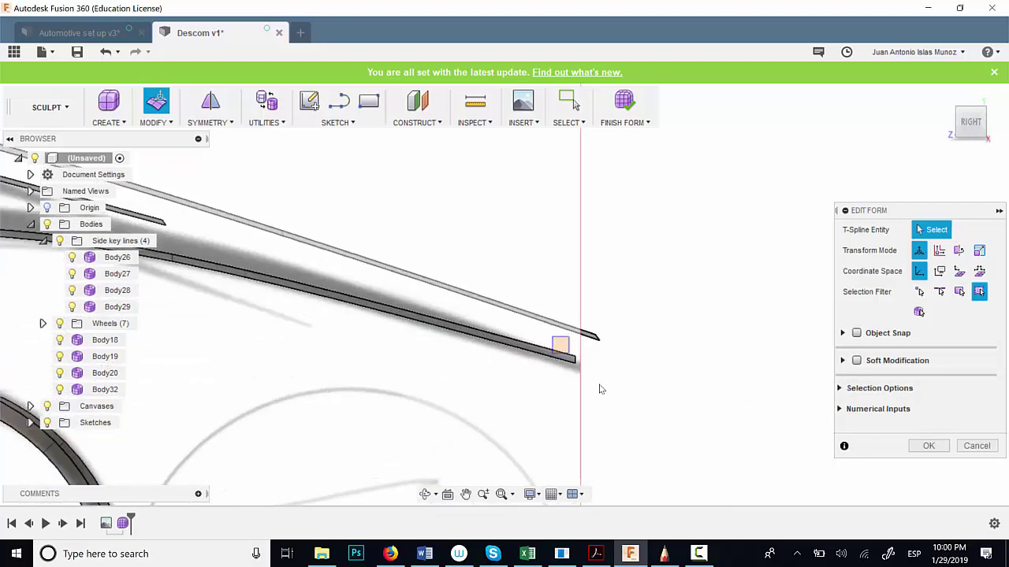
drag(600, 389, 602, 388)
mouse_move(518, 360)
mouse_down()
mouse_move(478, 350)
mouse_move(499, 355)
mouse_up()
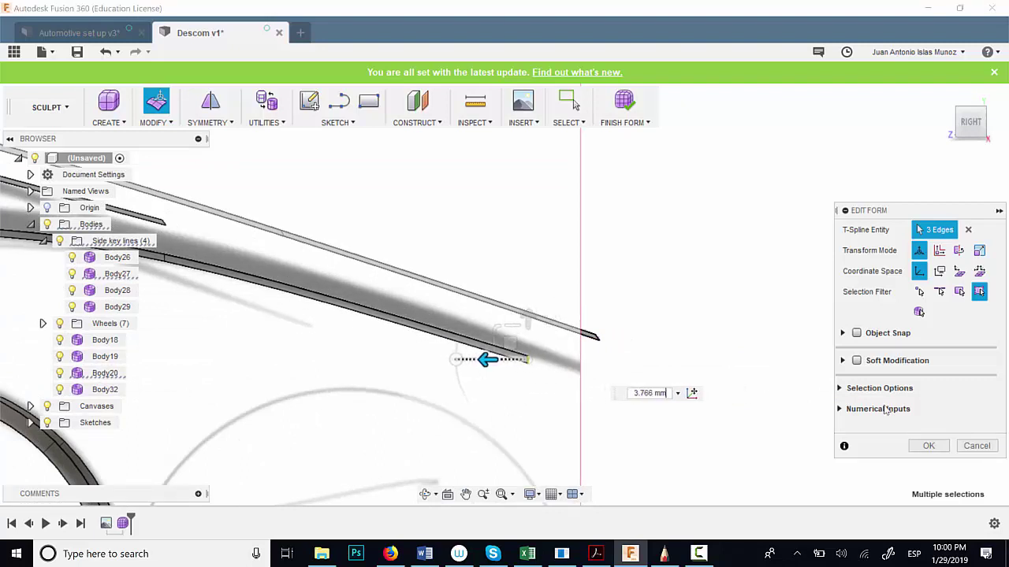
click(923, 444)
Step: Examine where the front fender and hood lines meet the roof lines, from the right side and in perspective
scroll(768, 411, down, 3)
scroll(774, 410, down, 3)
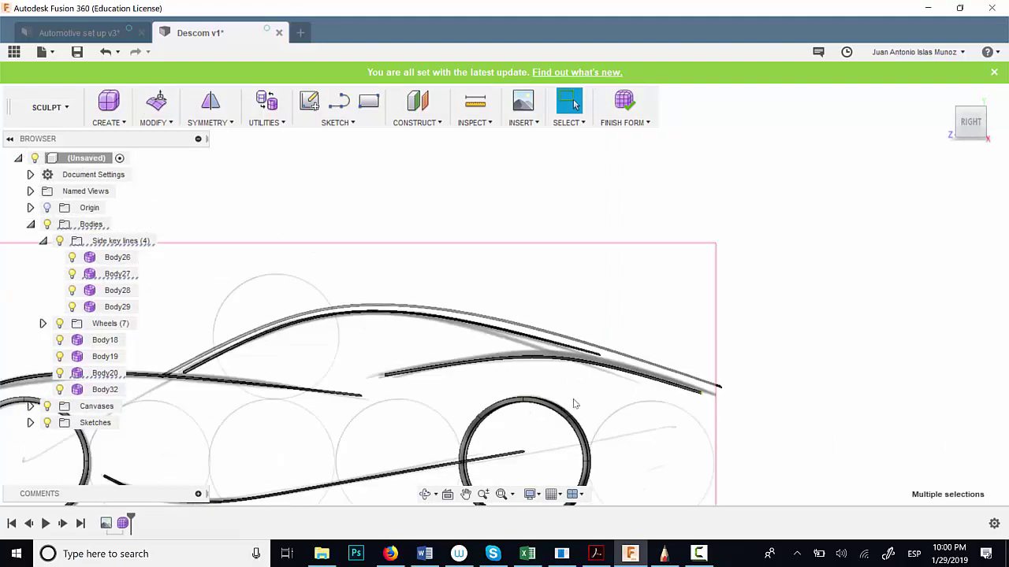
middle_drag(464, 385, 576, 341)
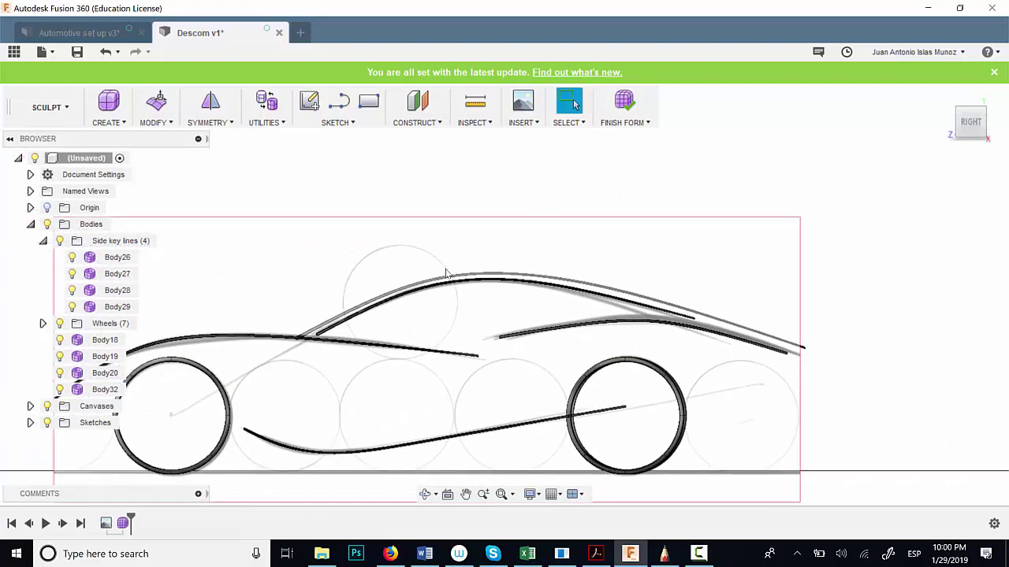
middle_drag(465, 243, 576, 194)
scroll(417, 291, down, 2)
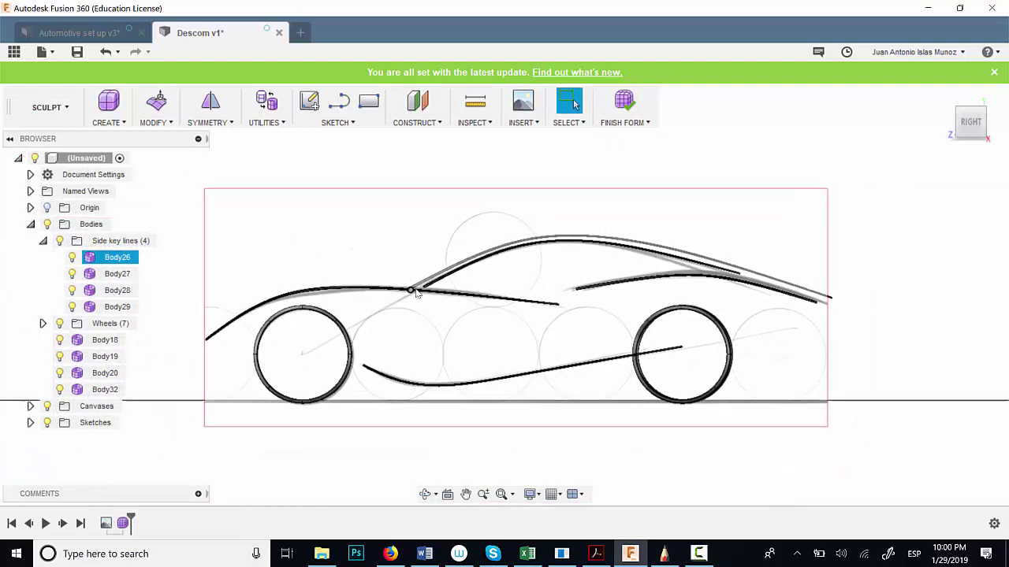
scroll(417, 291, up, 4)
scroll(415, 292, up, 4)
scroll(410, 324, down, 5)
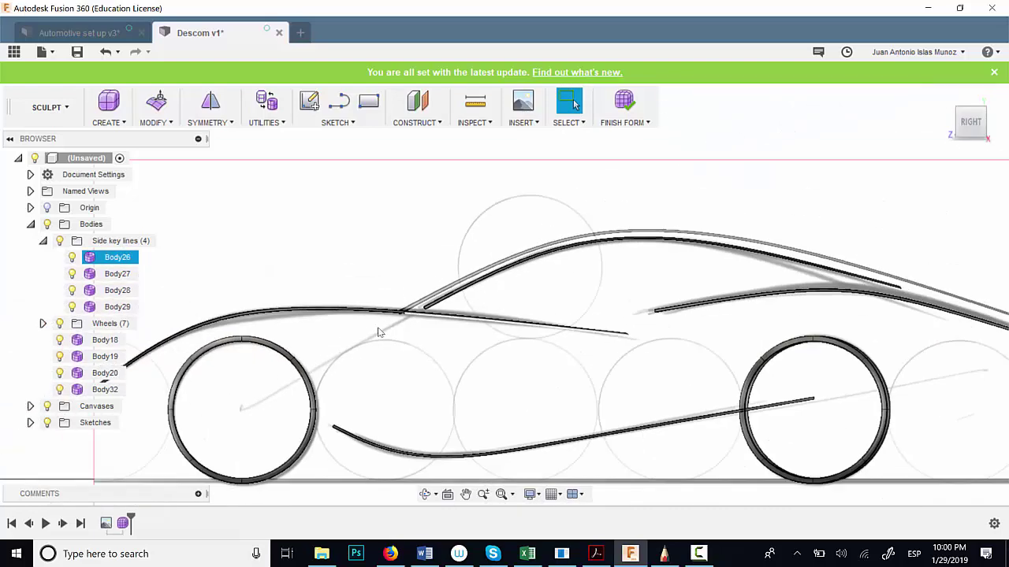
shift+middle_drag(381, 333, 443, 402)
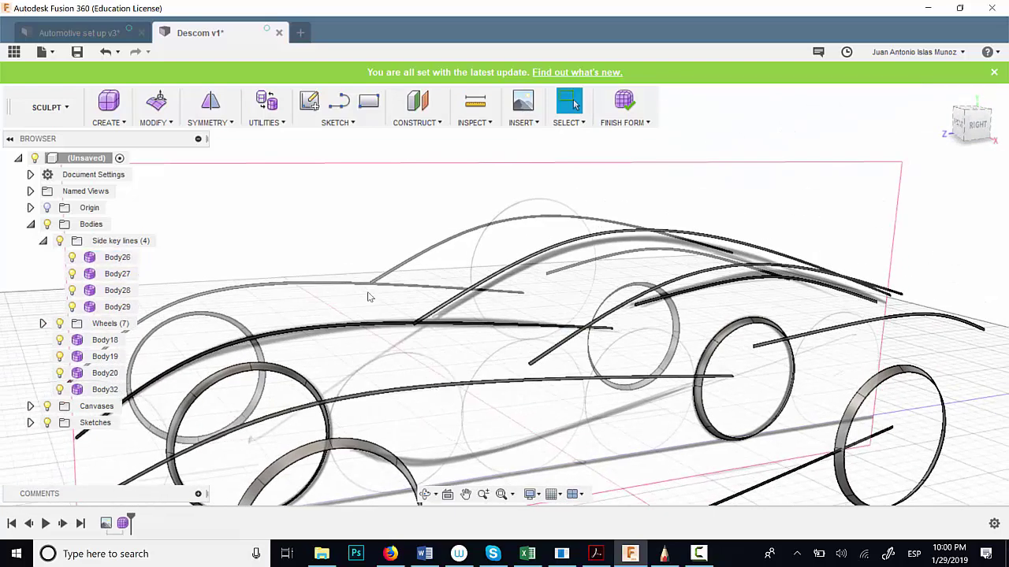
Step: Edit the centre roof line's front tip edge from the right side, shifting it slightly down and 3.481 mm forward
click(400, 374)
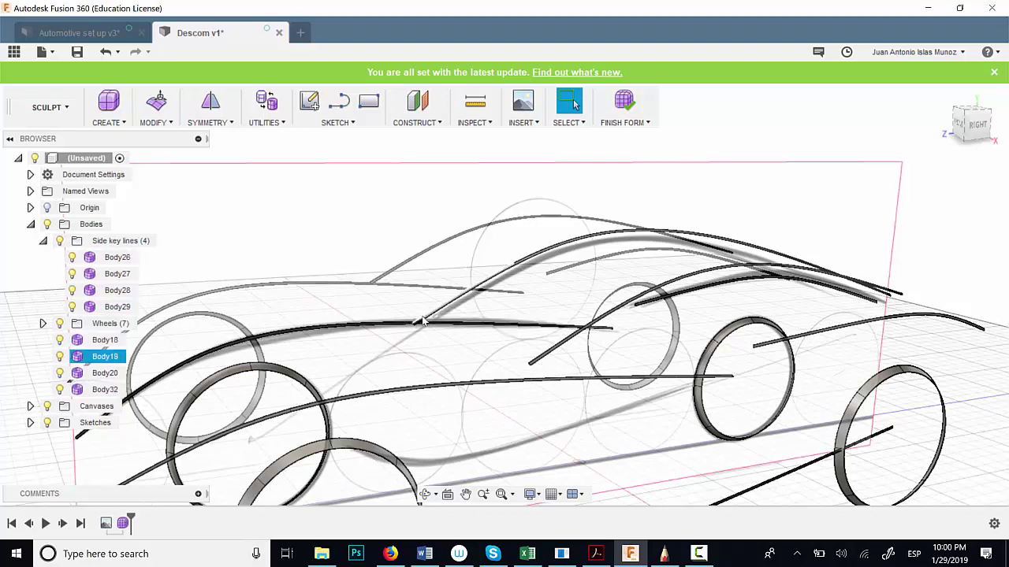
scroll(401, 336, up, 3)
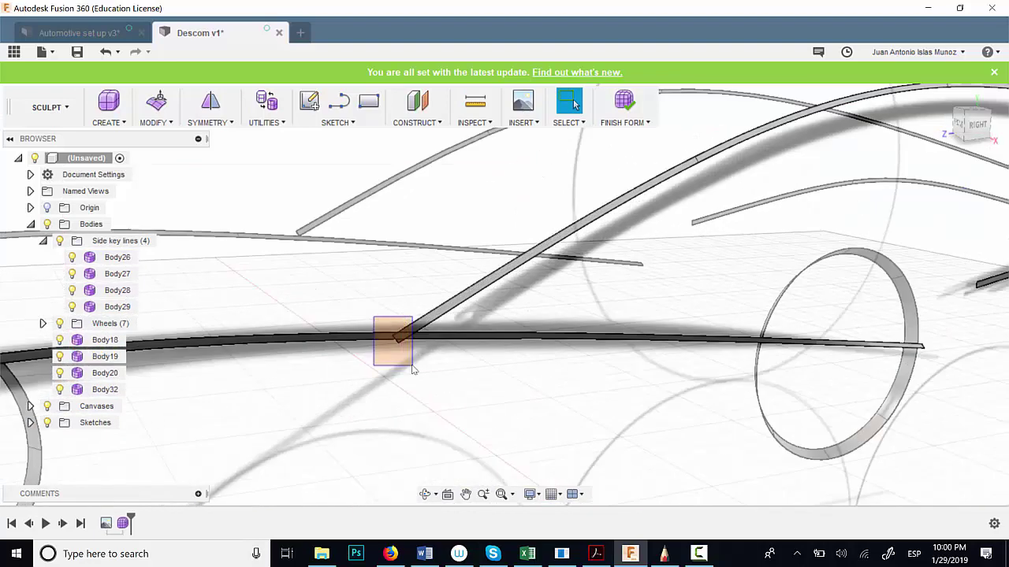
click(404, 339)
scroll(441, 338, down, 5)
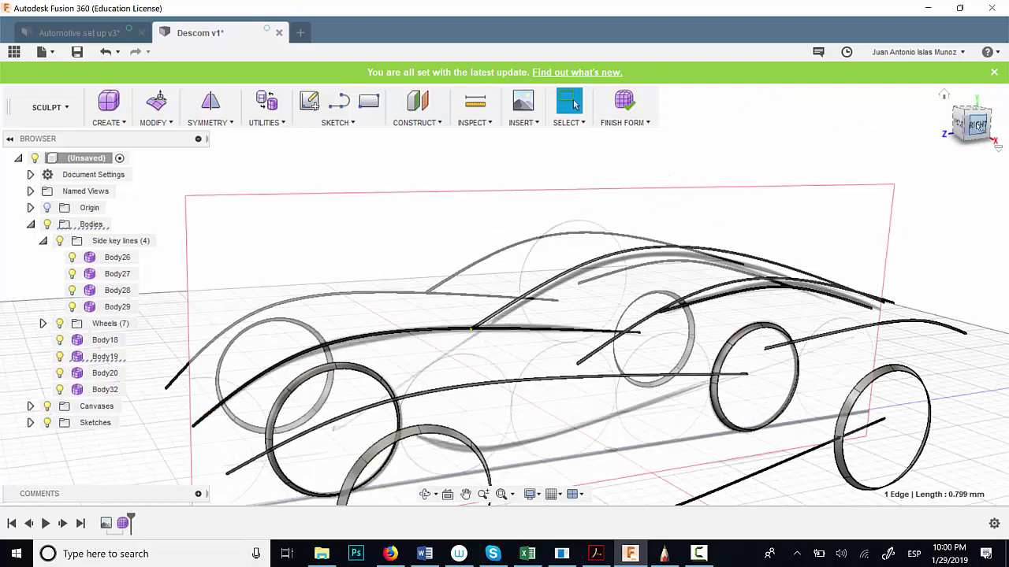
click(977, 128)
scroll(483, 276, up, 3)
right_click(485, 282)
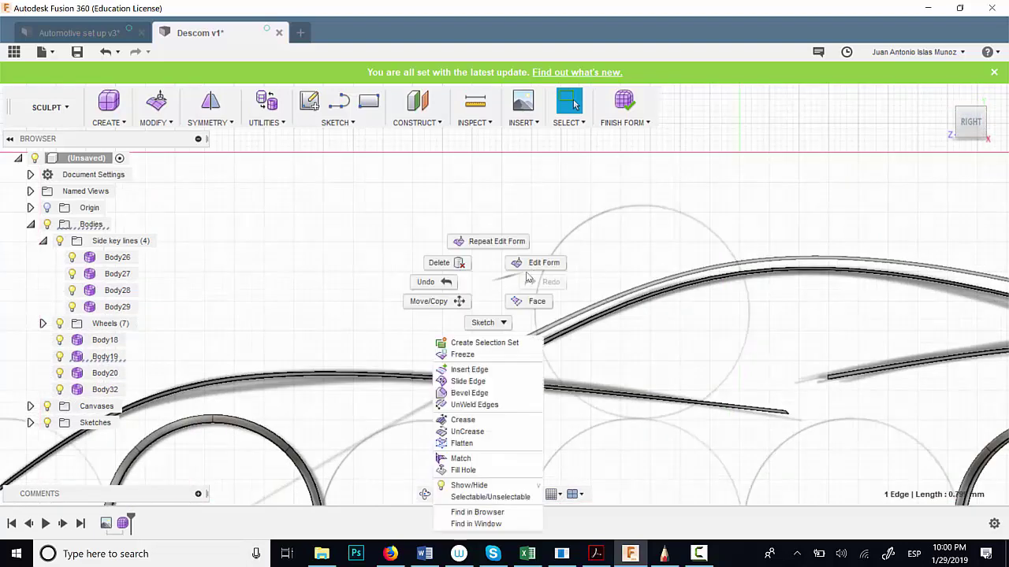
click(528, 278)
drag(445, 337, 445, 345)
drag(405, 386, 385, 385)
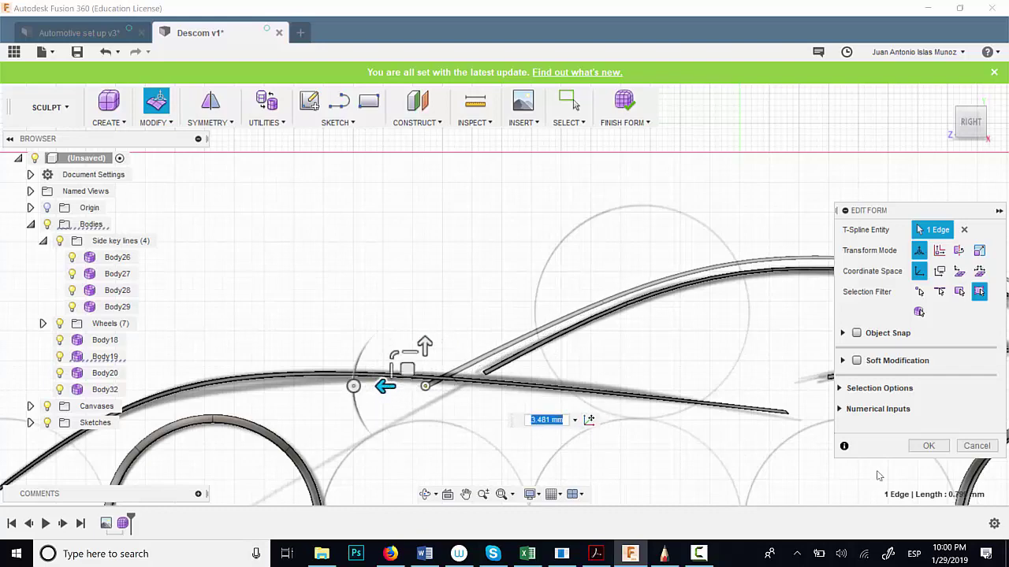
click(927, 446)
Step: Pull the two rear tip edges of the centre hood line forward to meet the centre roof line's front tip
mouse_move(415, 265)
shift+middle_down()
mouse_move(421, 293)
mouse_move(710, 358)
shift+middle_up()
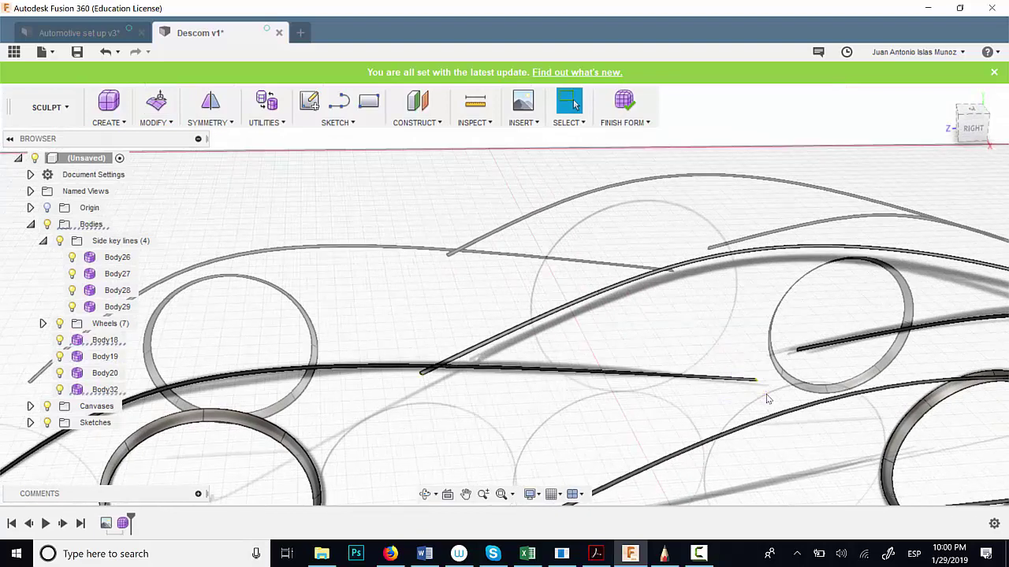
right_click(462, 378)
click(521, 361)
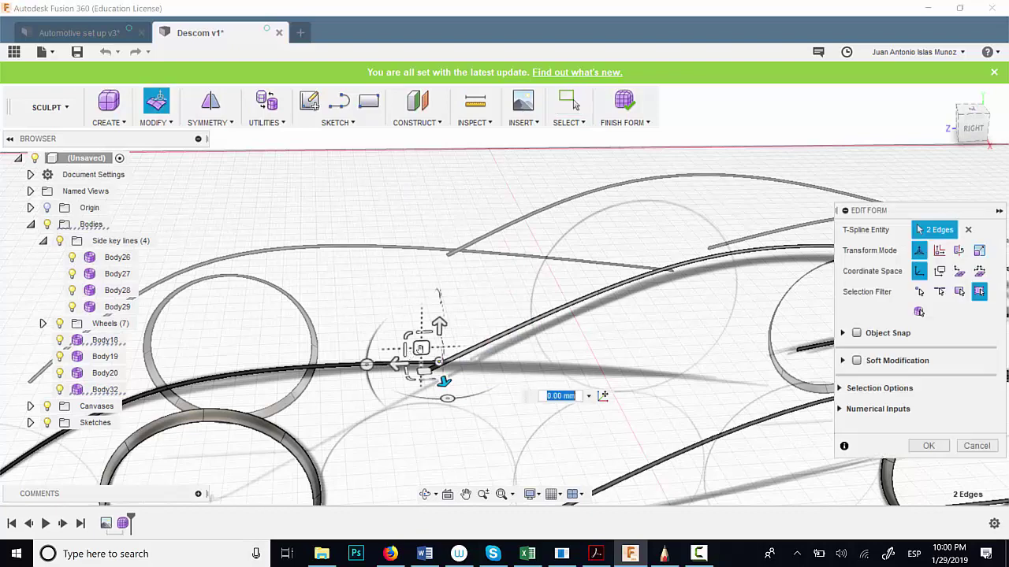
drag(416, 349, 402, 360)
click(306, 323)
Step: Move the two centre hood line edges near the front wheel down 2.379 mm and rearward 1.019 mm
middle_drag(380, 304, 452, 282)
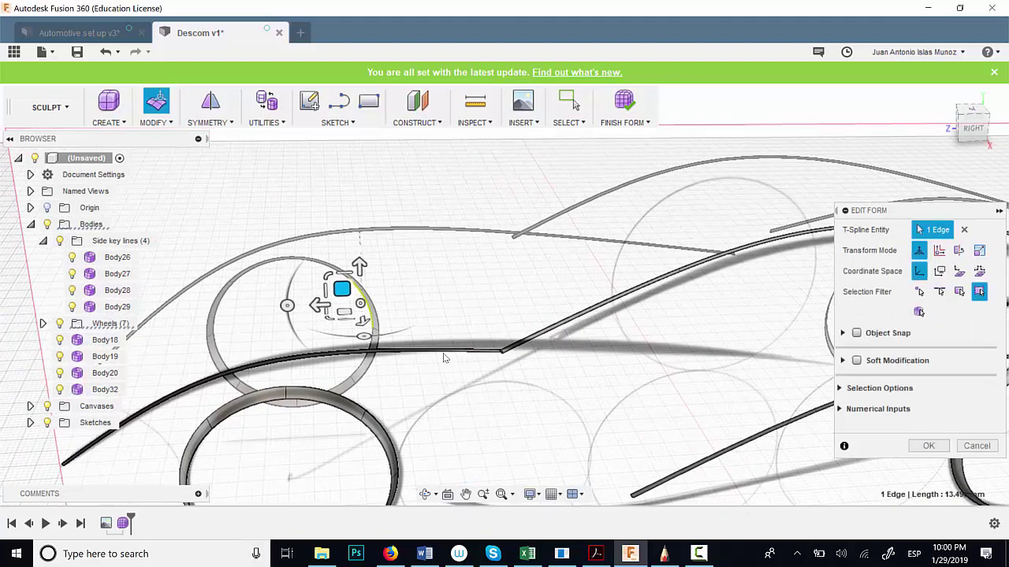
shift+middle_drag(444, 356, 437, 321)
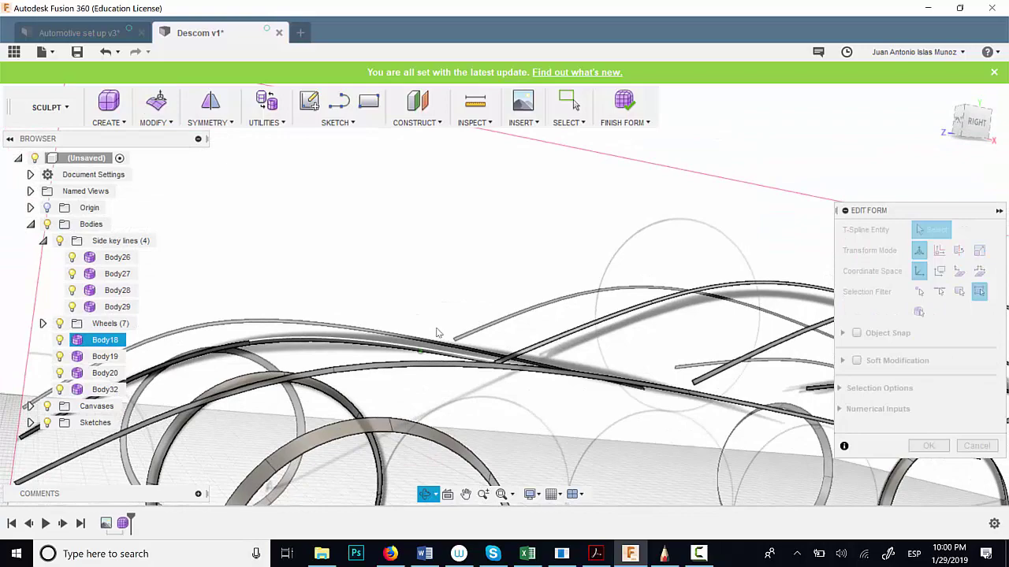
click(255, 346)
shift+click(342, 347)
scroll(387, 315, down, 2)
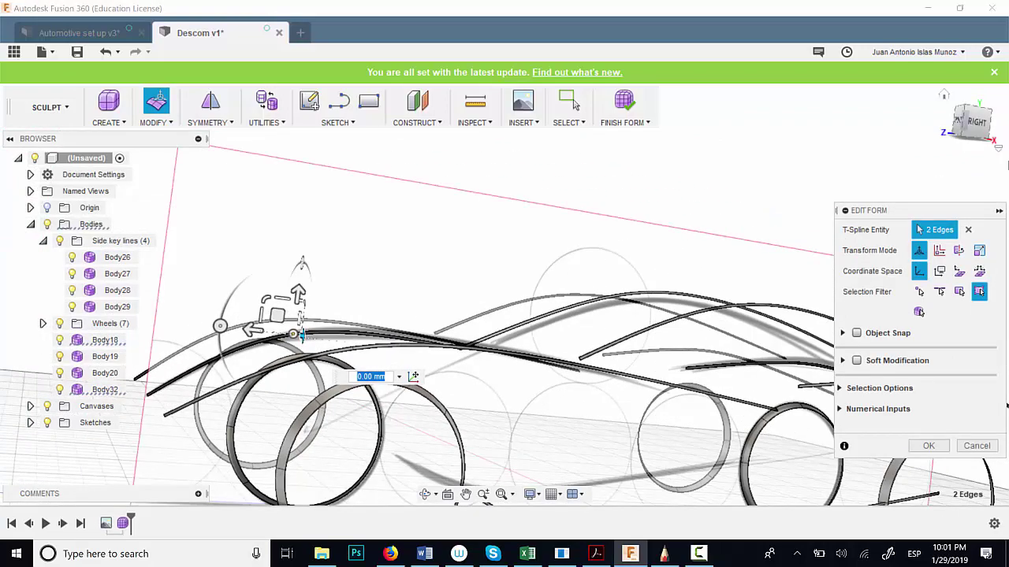
click(978, 134)
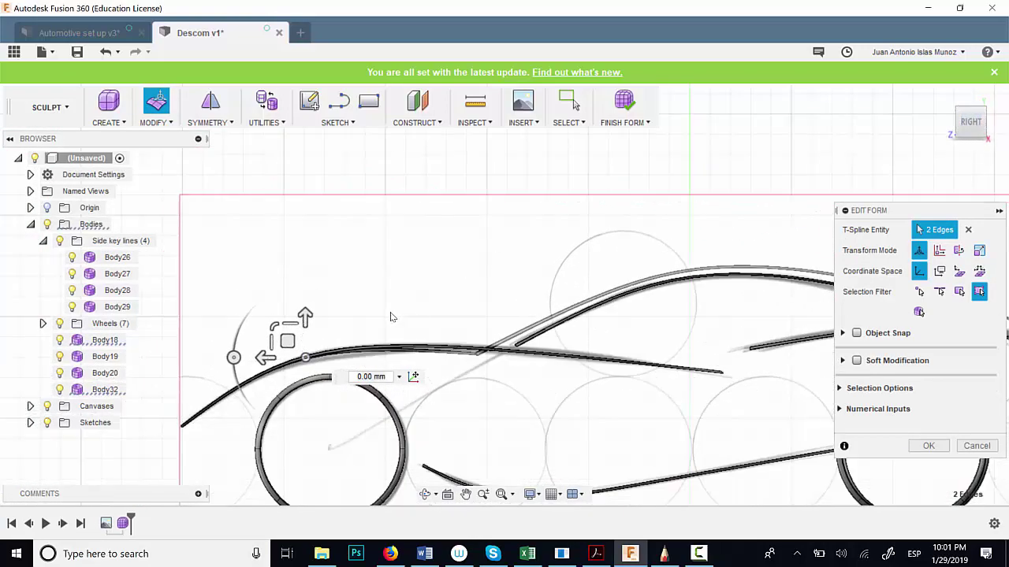
drag(289, 344, 295, 350)
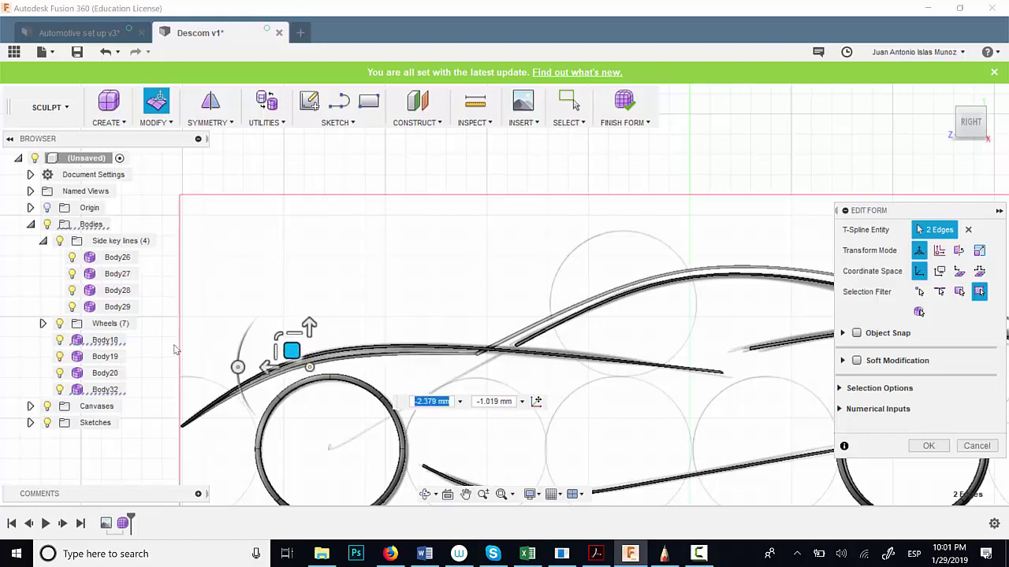
click(189, 363)
Step: Move the front tip edge of the side hood line rearward by 2.267 mm
shift+middle_drag(279, 366, 438, 327)
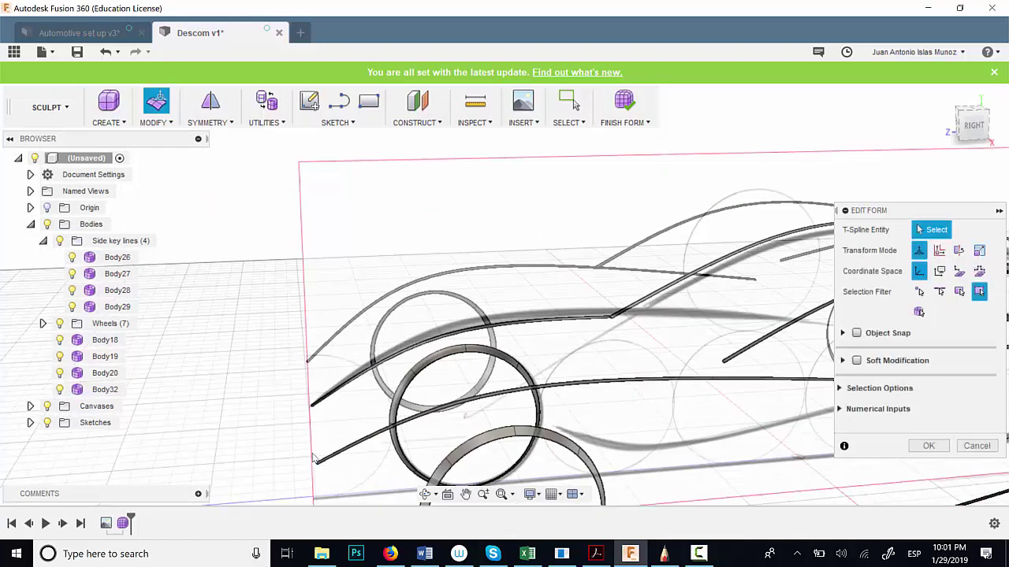
click(315, 461)
right_click(339, 482)
click(278, 446)
drag(272, 468, 285, 473)
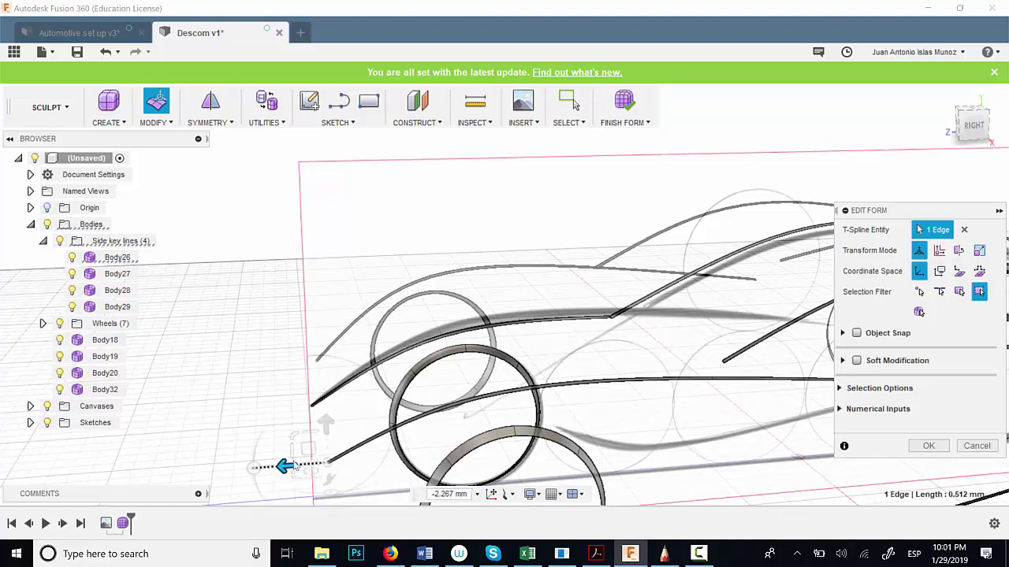
Step: Extend the two front tip edges of the centre hood line forward by 3.402 mm
shift+click(307, 384)
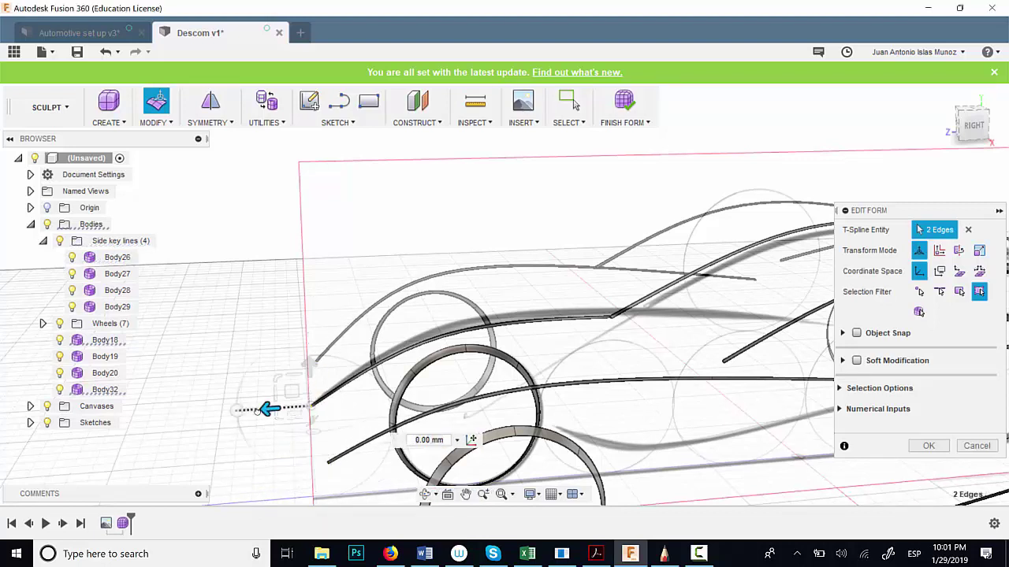
drag(257, 411, 254, 411)
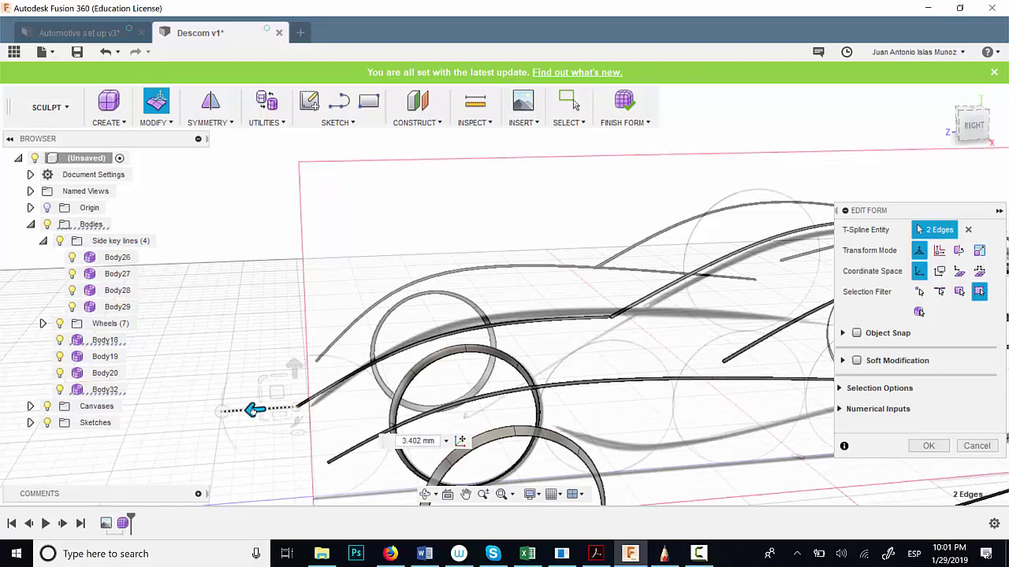
click(357, 387)
scroll(363, 376, down, 3)
shift+middle_drag(365, 375, 412, 409)
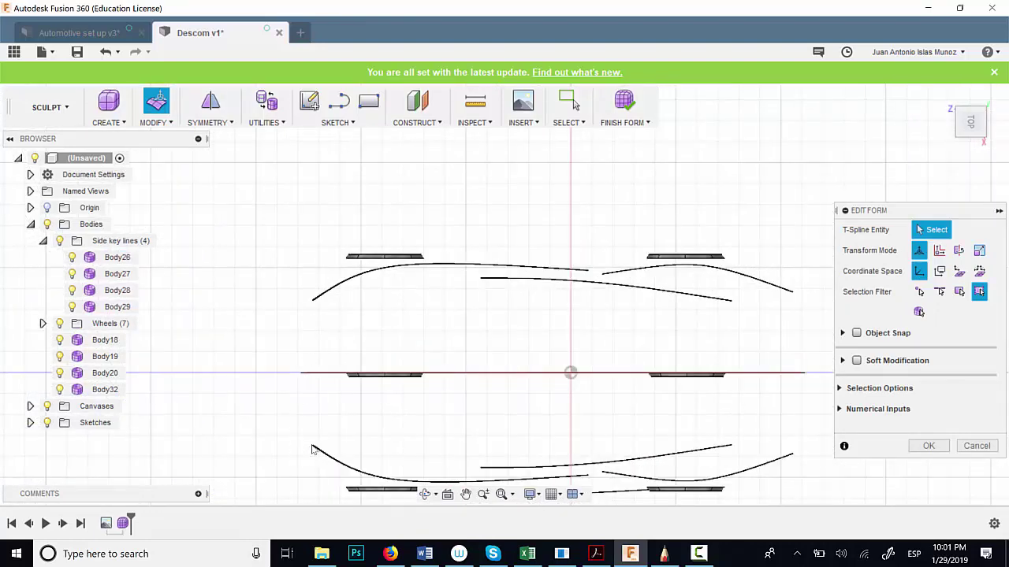
click(476, 375)
drag(434, 346, 476, 409)
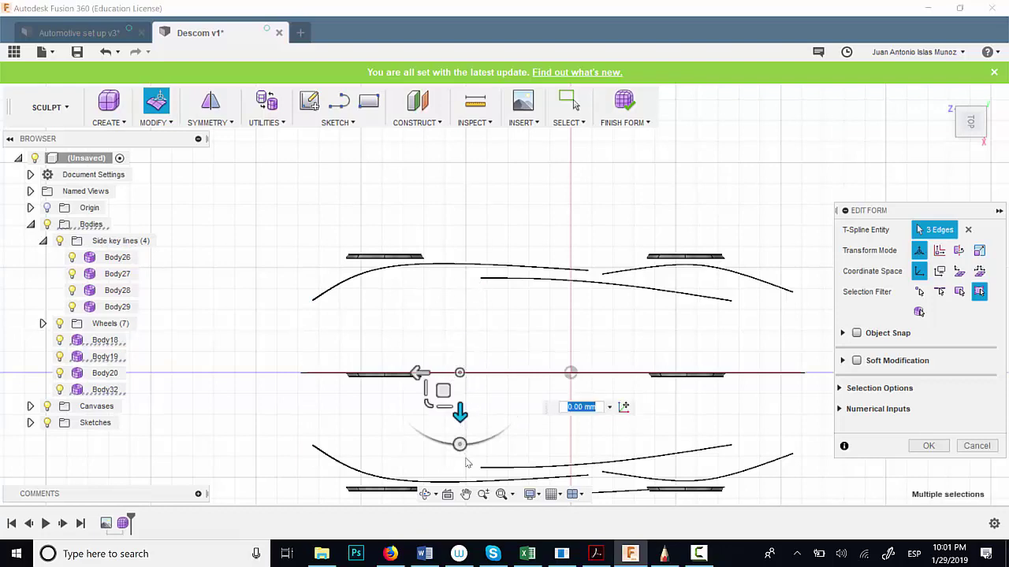
click(574, 424)
shift+middle_drag(705, 421, 438, 344)
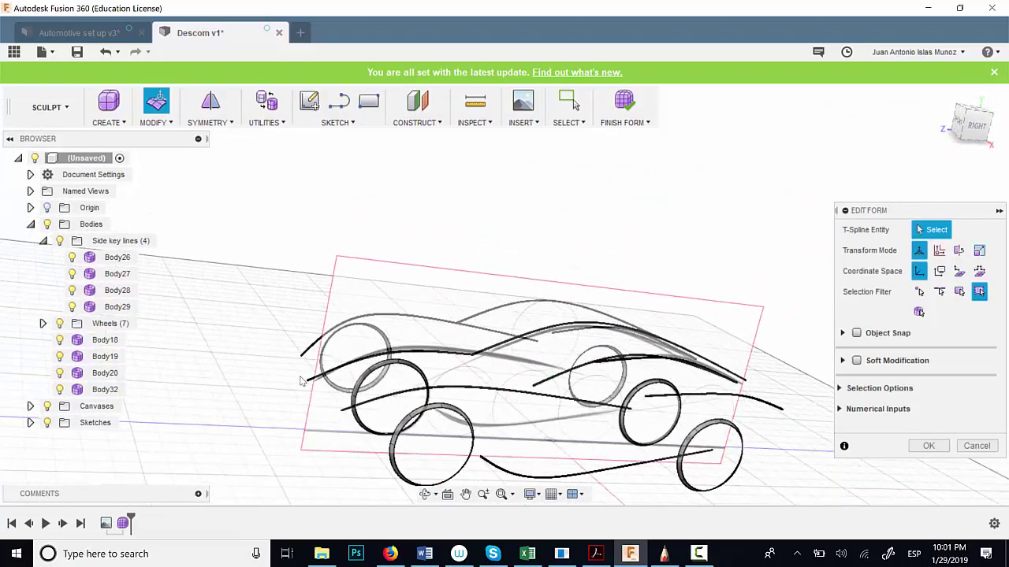
Step: Try to extend the two front tip edges of the centre hood line downward and rotate them 33.5 degrees
shift+middle_drag(465, 475, 620, 367)
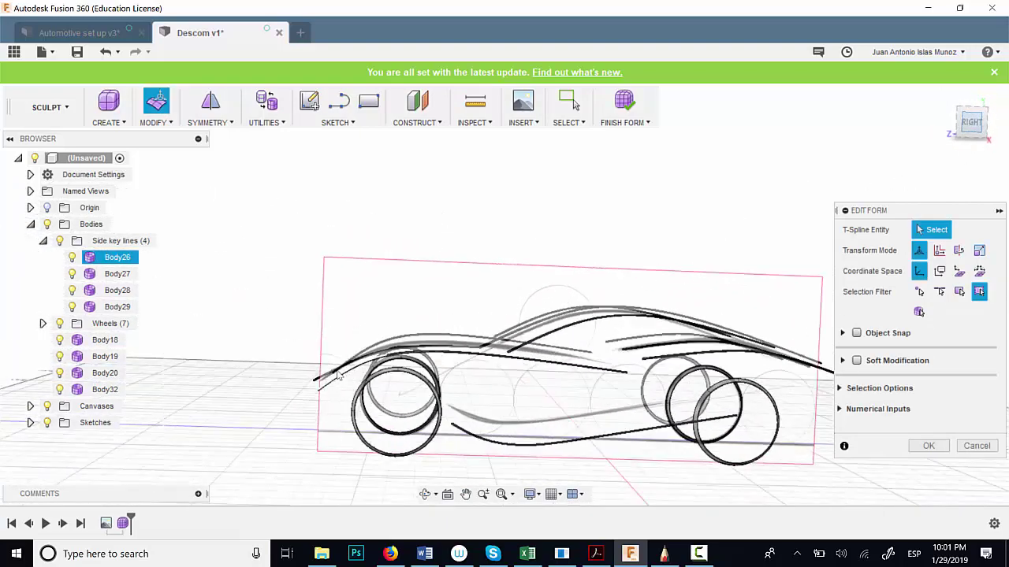
scroll(323, 388, up, 4)
middle_drag(309, 369, 289, 359)
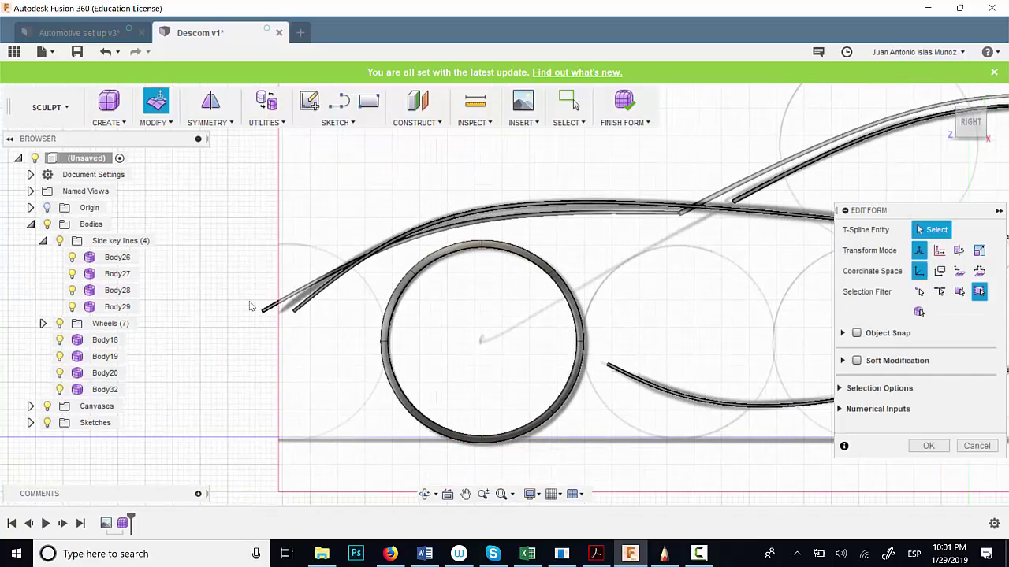
drag(285, 364, 248, 352)
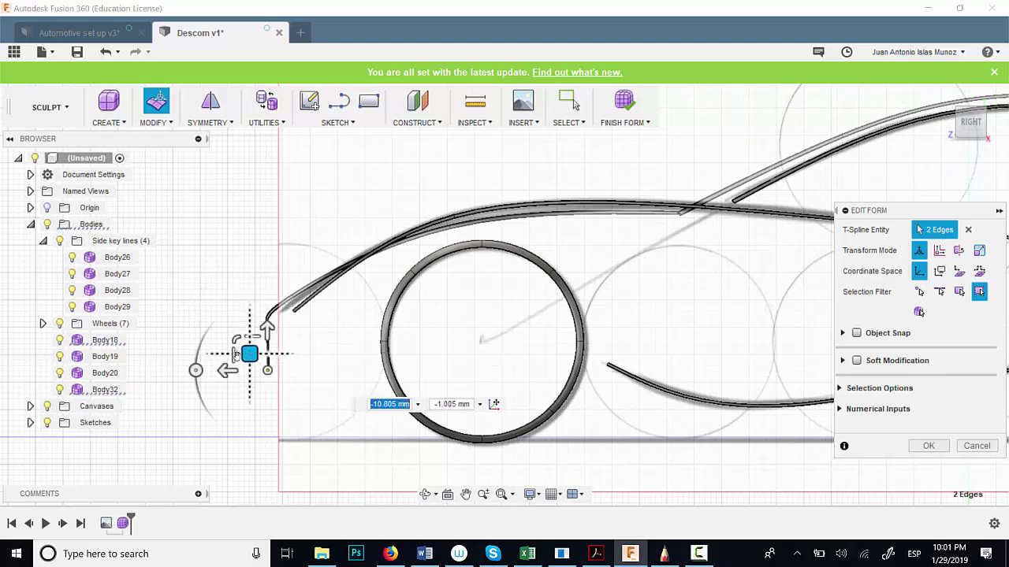
drag(196, 371, 198, 420)
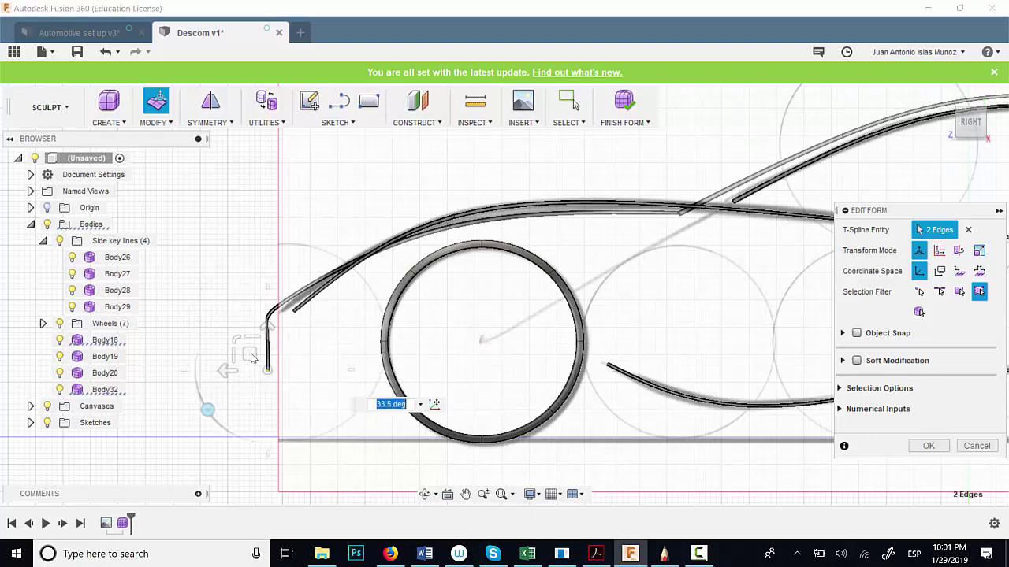
drag(257, 358, 243, 353)
key(ctrl+z)
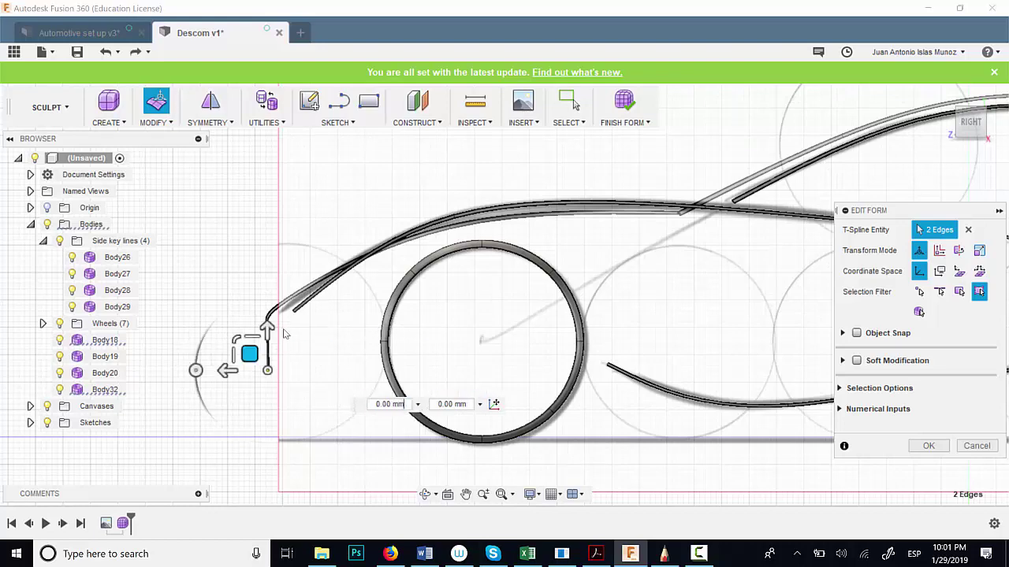
key(Return)
Step: Round the centre hood line's front tip by rotating its two edges 25.4 degrees and adding a short downward segment turned 15 degrees
scroll(276, 335, up, 5)
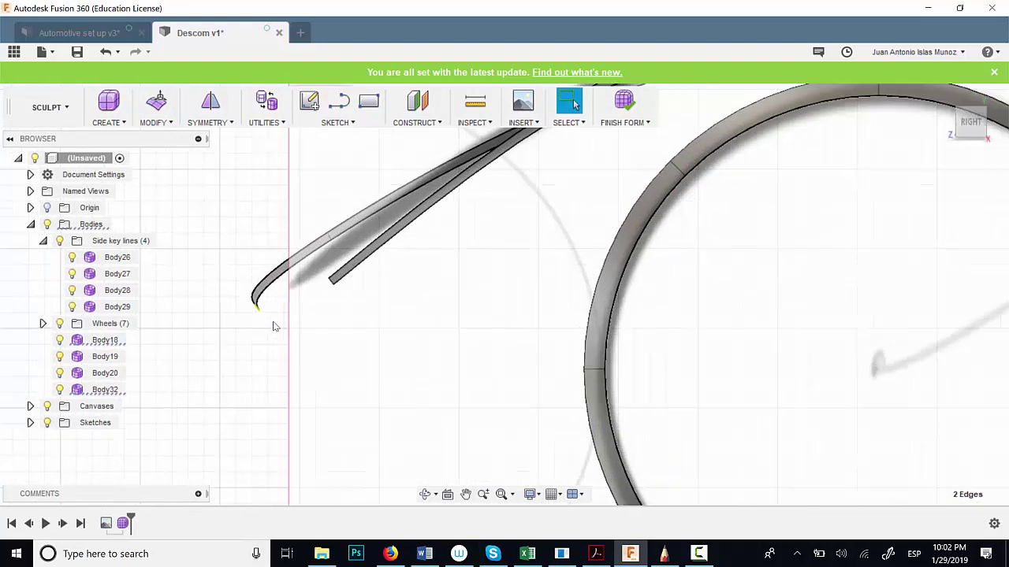
right_click(256, 317)
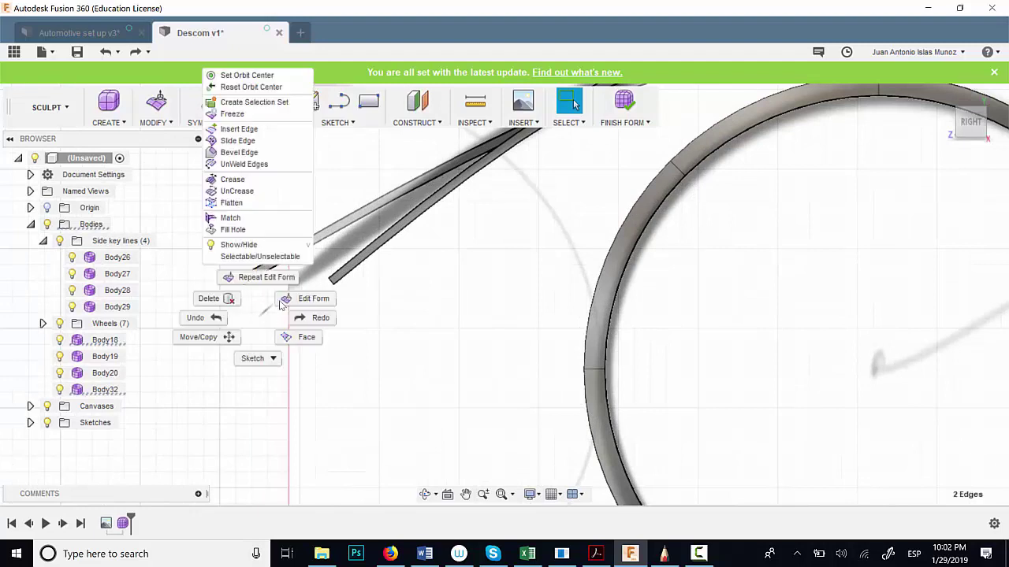
click(315, 300)
drag(208, 270, 169, 323)
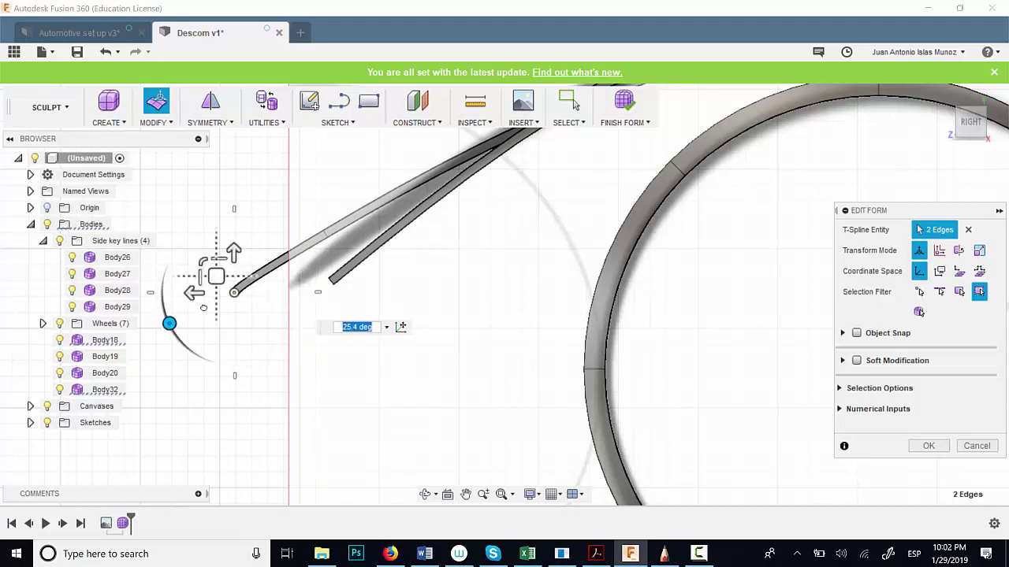
drag(216, 275, 176, 350)
scroll(231, 277, down, 5)
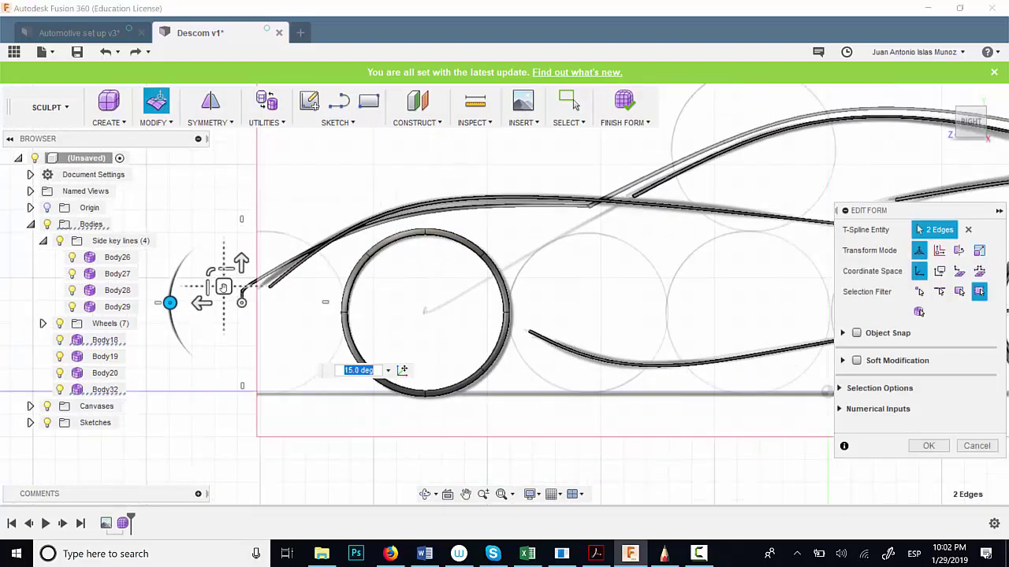
Step: Extend the two front tip edges down to form the nose, rotate them 15 degrees and adjust them into a slightly rearward slant
drag(223, 287, 256, 356)
drag(201, 372, 202, 377)
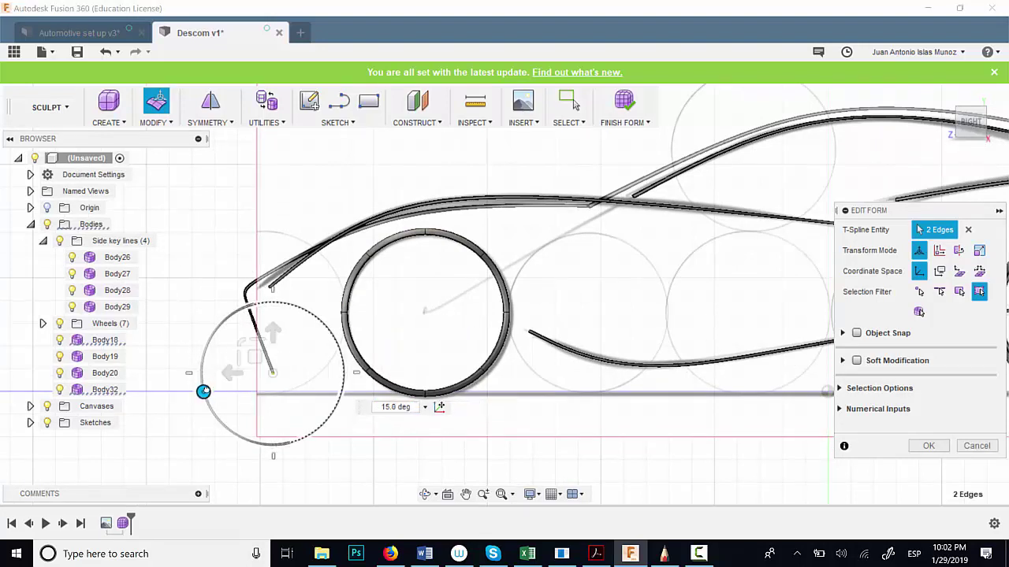
drag(254, 356, 199, 347)
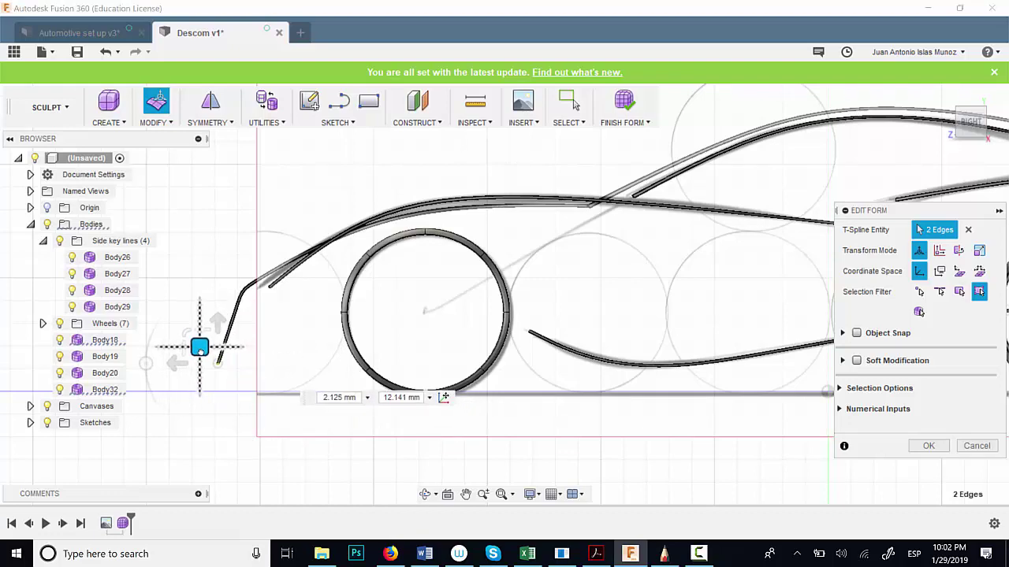
scroll(197, 347, down, 4)
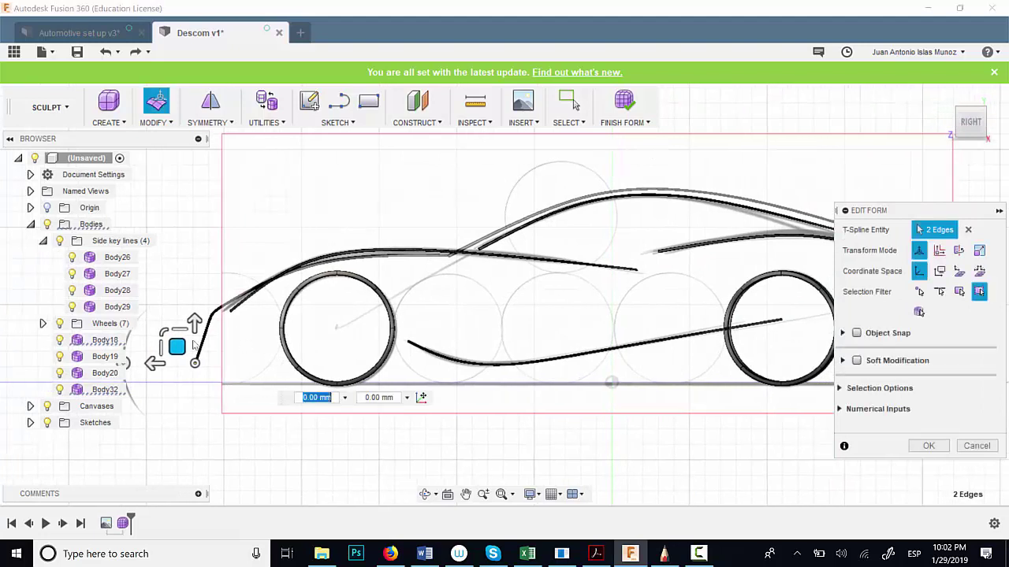
drag(180, 347, 209, 351)
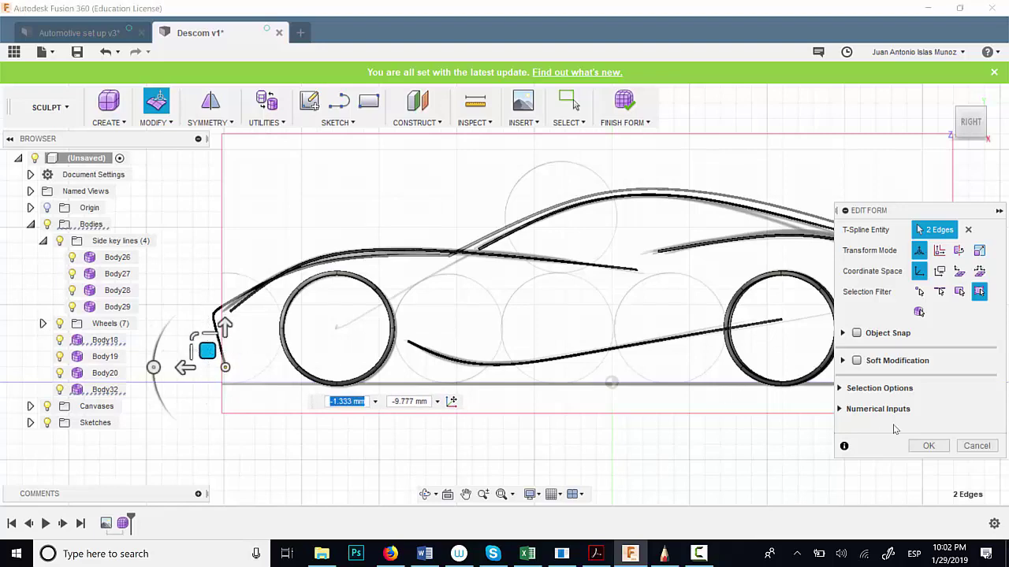
click(930, 446)
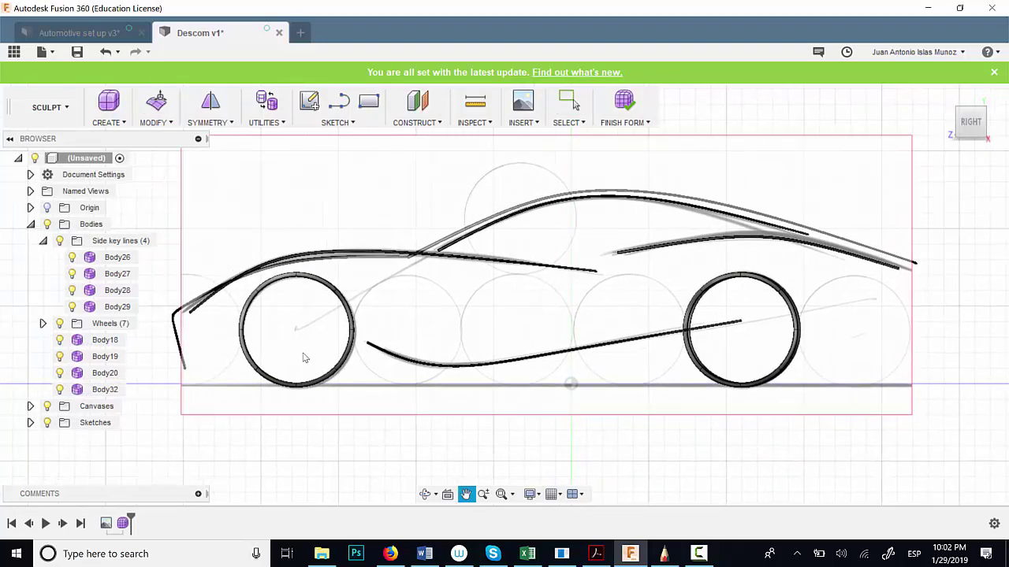
Step: Add a short corner segment at the lower end of the nose line and rotate its two edges 27 degrees
scroll(195, 371, up, 3)
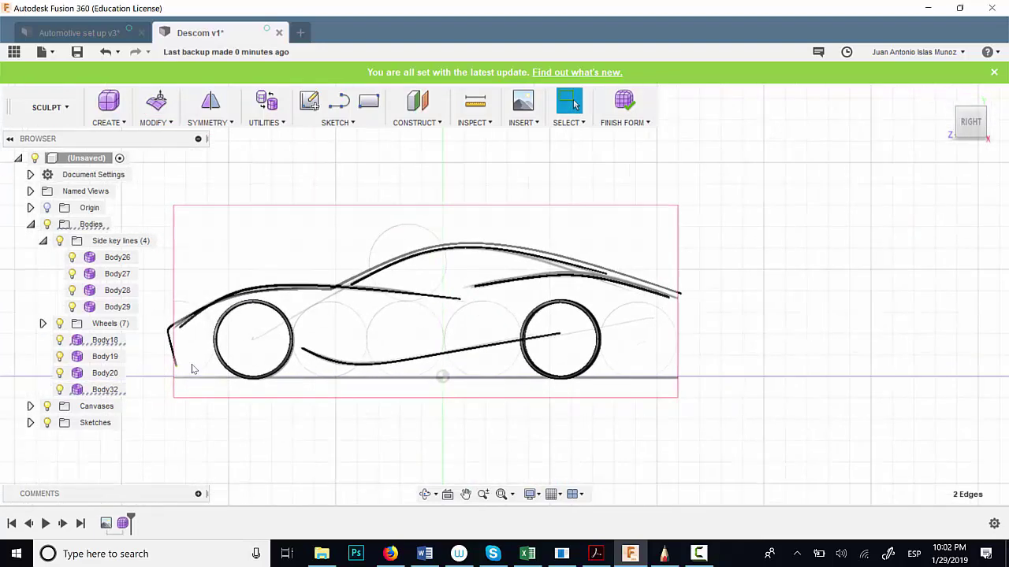
right_click(199, 347)
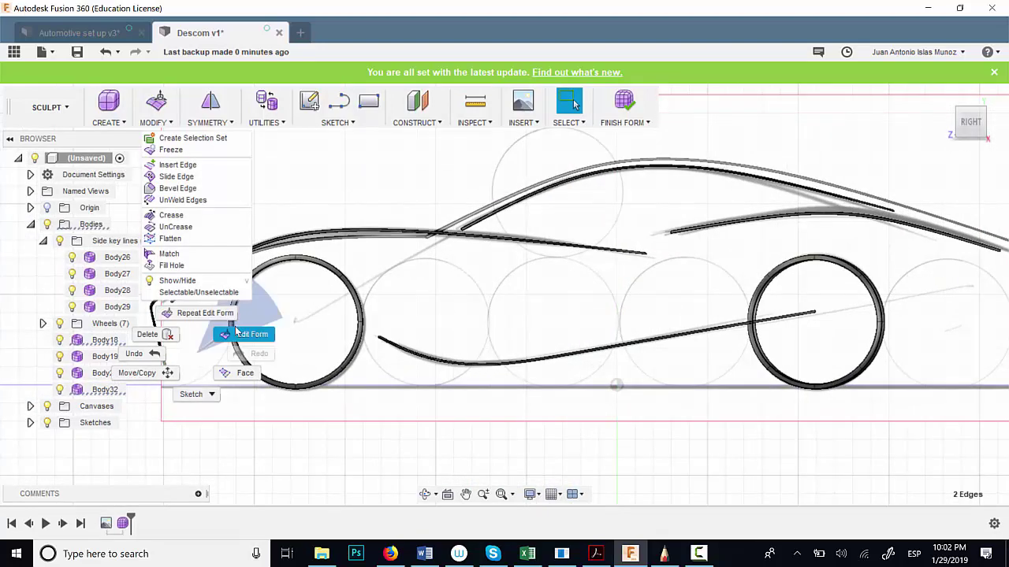
click(236, 329)
drag(147, 353, 151, 354)
middle_drag(152, 355, 193, 359)
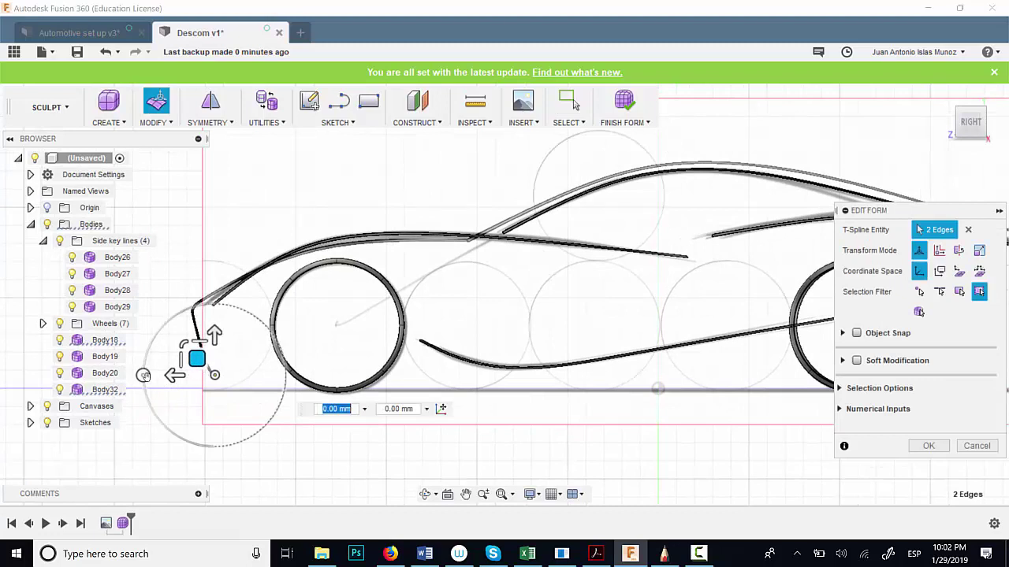
drag(145, 376, 148, 391)
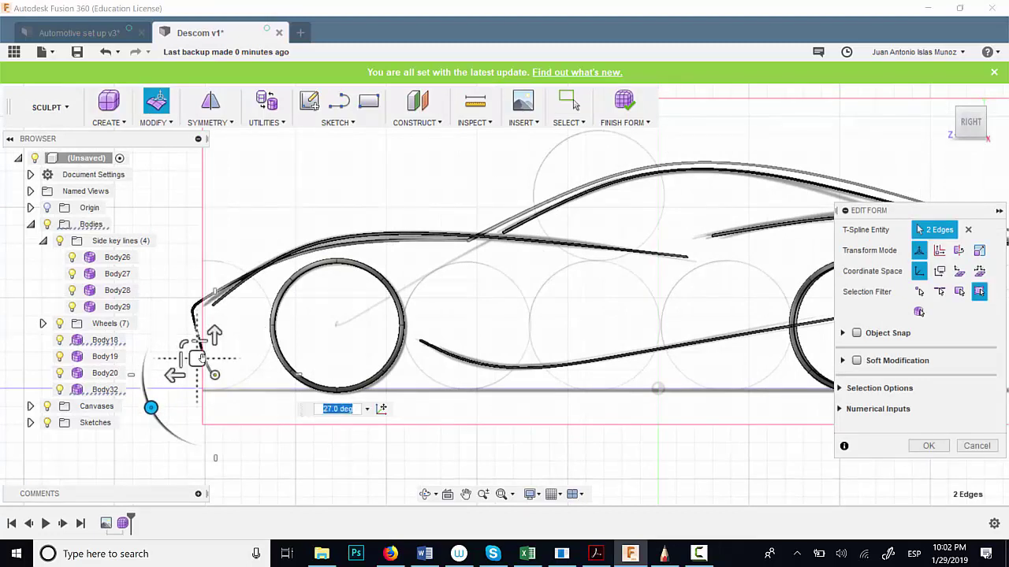
Step: Extend the nose line's two lower edges rearward 27.766 mm and down 1.712 mm to the front wheel
drag(201, 358, 300, 364)
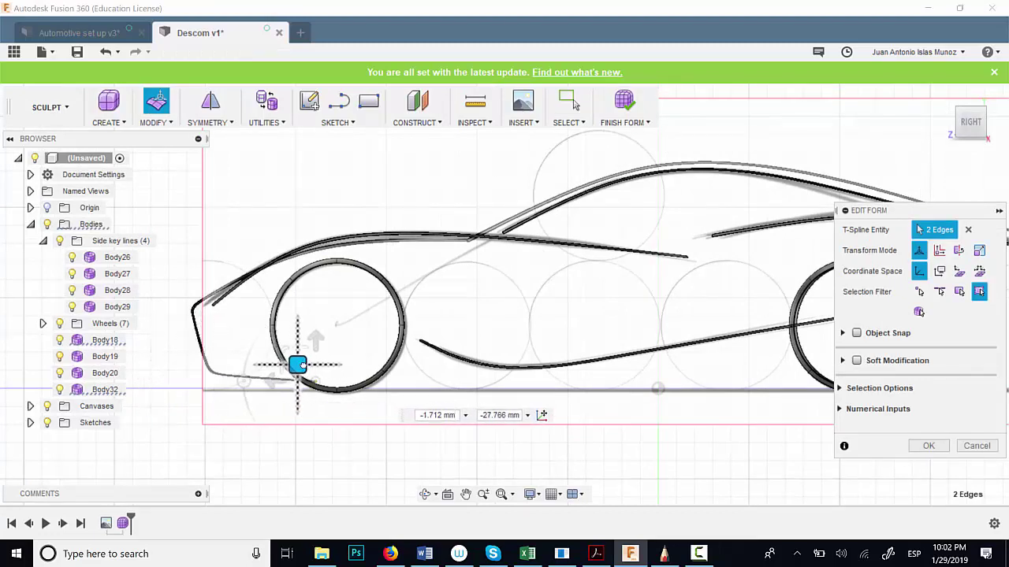
middle_drag(356, 315, 299, 307)
scroll(268, 323, down, 4)
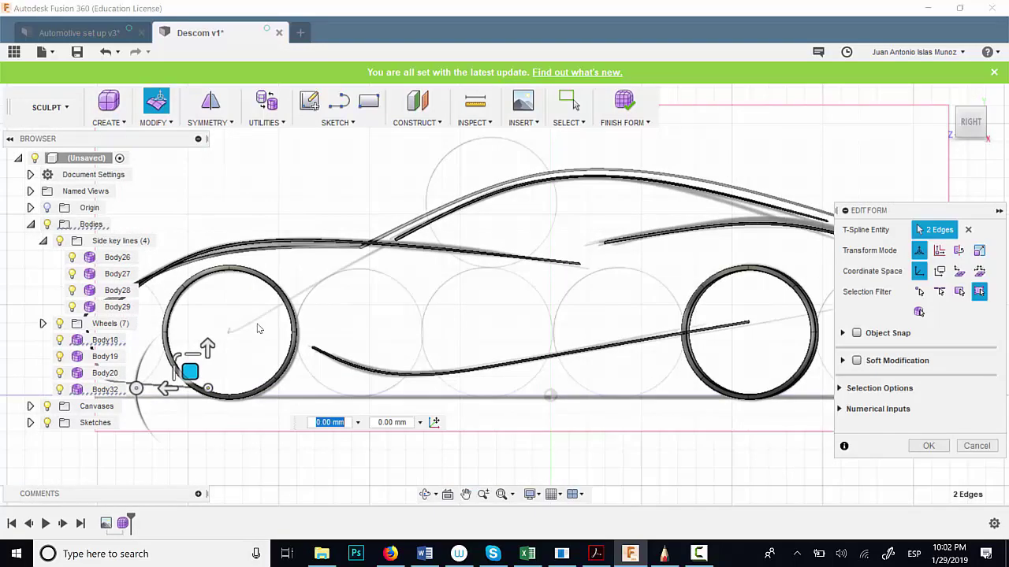
click(930, 447)
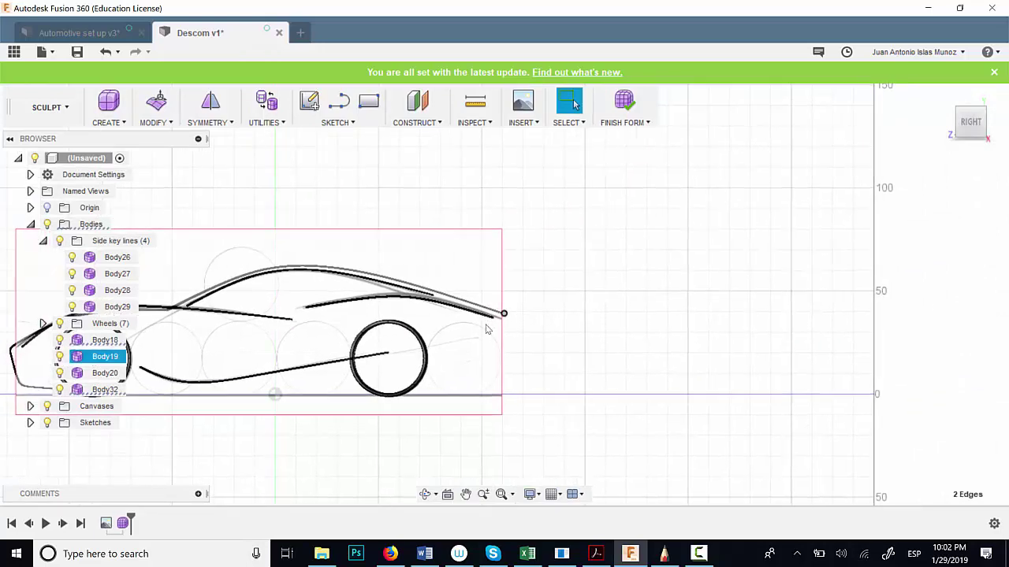
Step: Rotate the rear tip edge of the centre roof line and extend it slightly downward to round the tail corner
scroll(520, 307, up, 5)
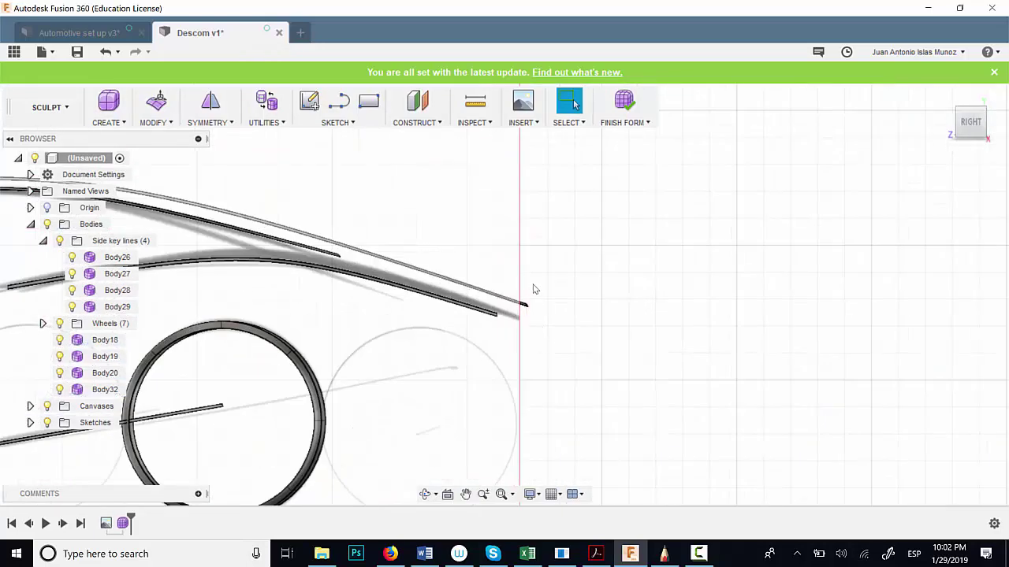
right_click(550, 302)
click(589, 286)
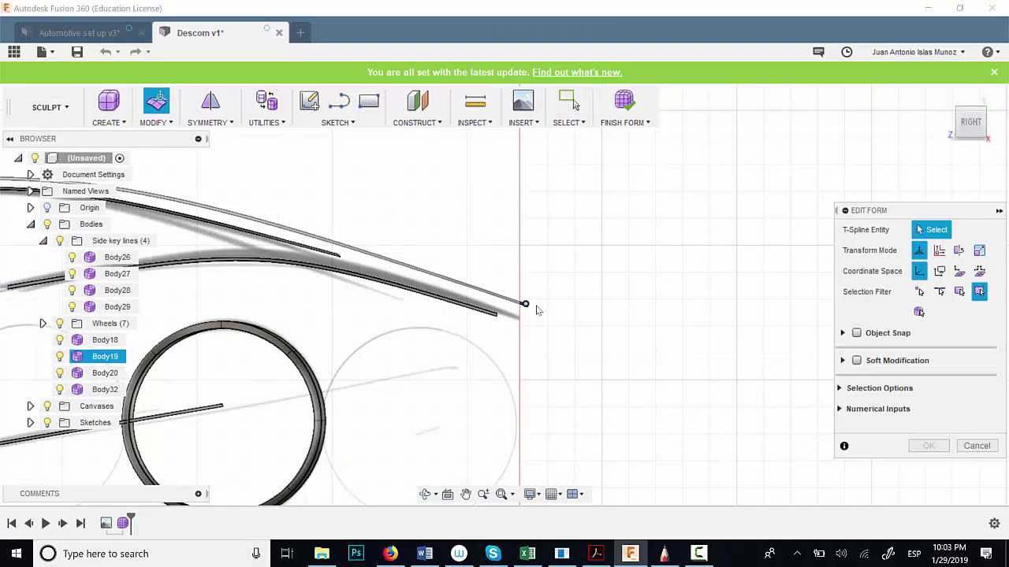
click(993, 447)
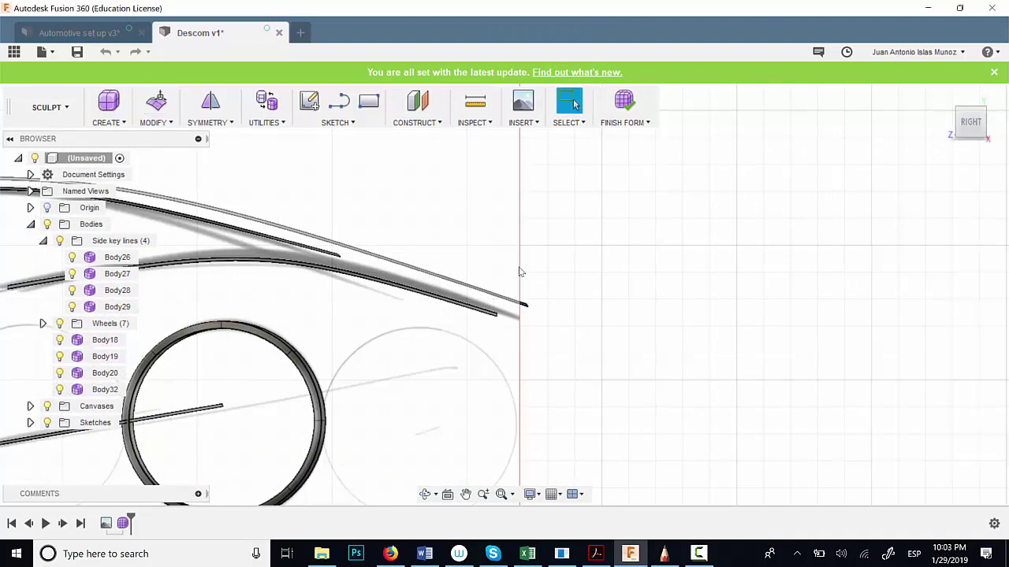
right_click(537, 293)
click(587, 290)
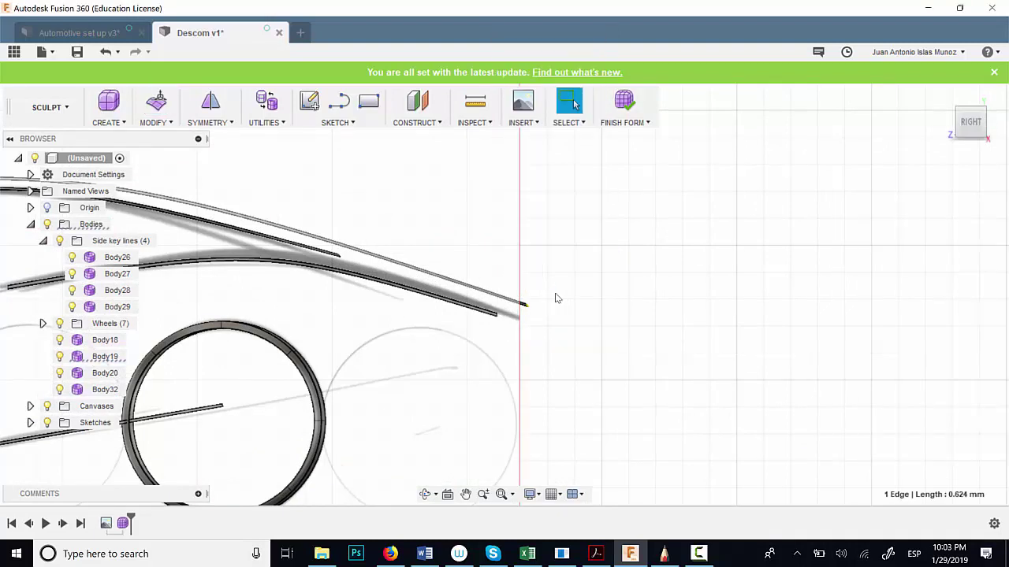
drag(511, 289, 505, 245)
drag(518, 296, 509, 323)
Step: Extend the roof line's tail edge down 18.187 mm and forward 12.955 mm to form the slanted rear end
scroll(504, 323, down, 4)
middle_drag(543, 349, 607, 332)
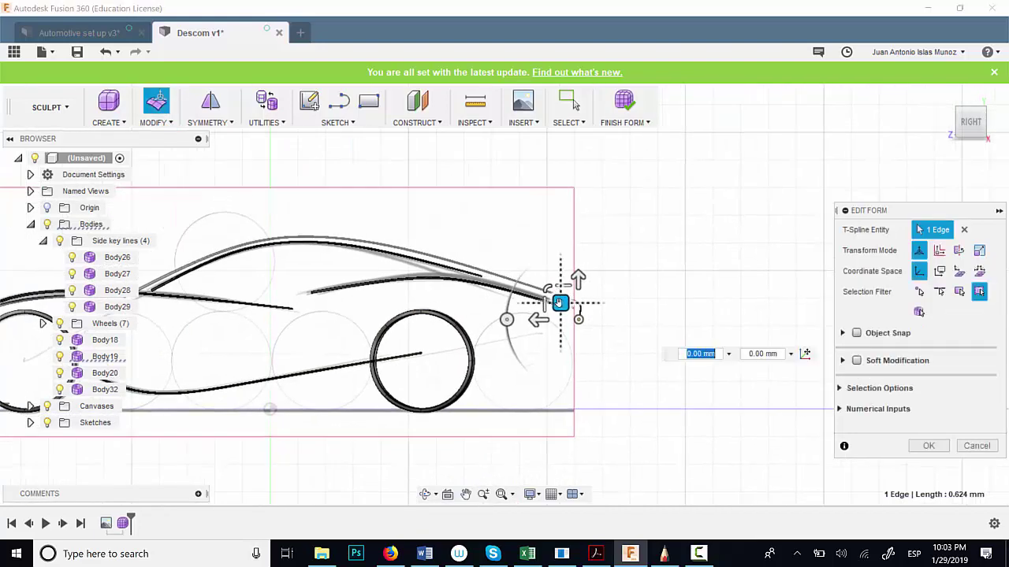
drag(560, 303, 544, 348)
drag(525, 349, 524, 353)
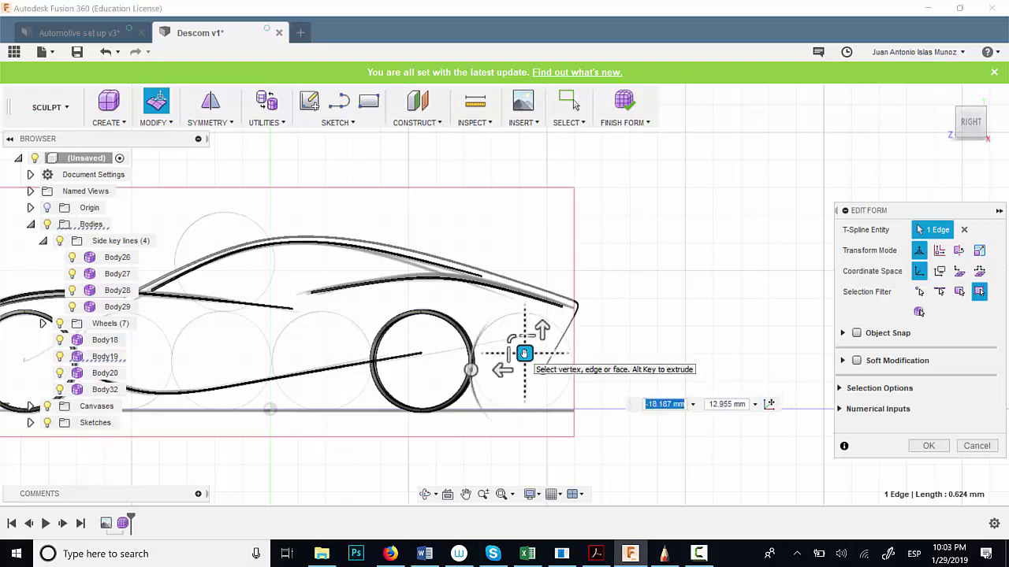
Step: Rotate the lower tail edge 48.3 degrees and extend a short segment from it to round the rear's lower corner
scroll(524, 353, up, 8)
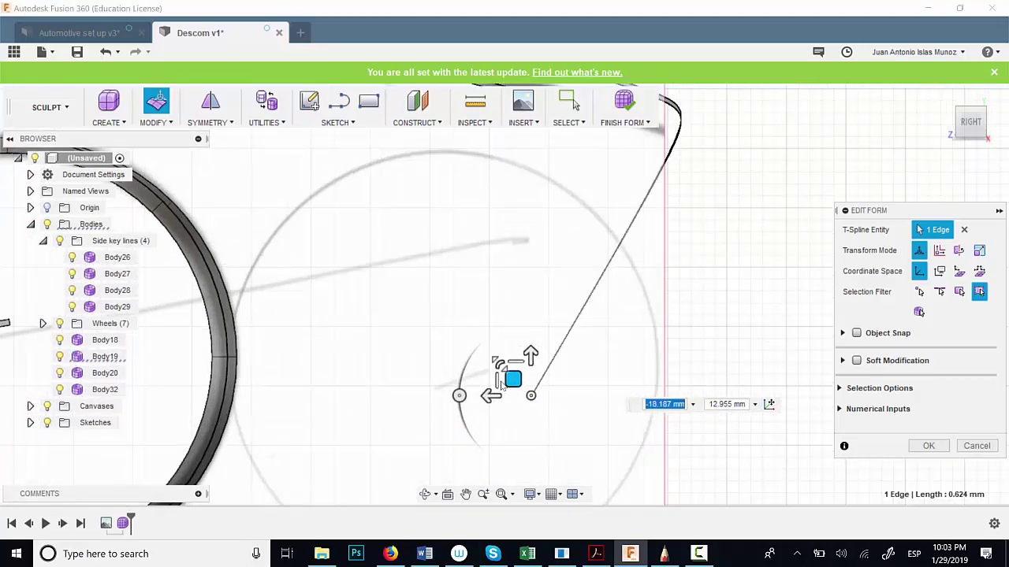
drag(459, 395, 465, 462)
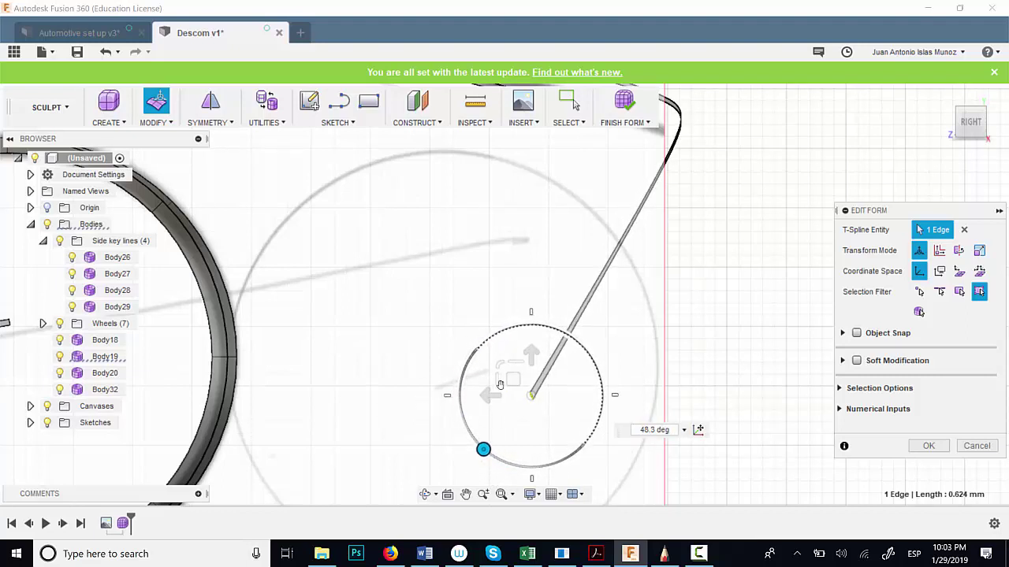
drag(513, 379, 468, 404)
middle_drag(484, 394, 587, 356)
scroll(586, 356, down, 5)
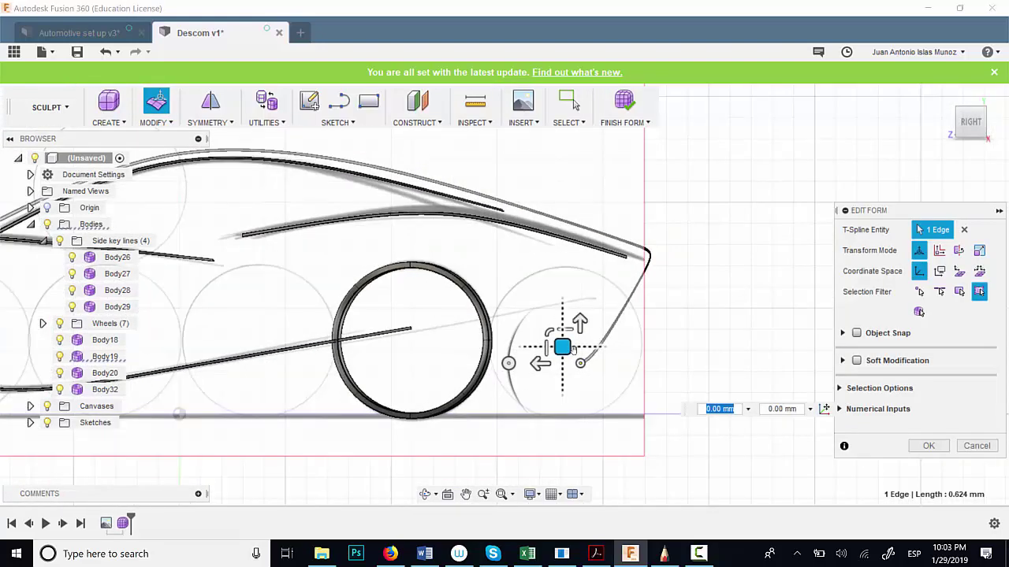
Step: Extend the lower tail edge forward 28.005 mm and down 6.187 mm to the rear wheel
drag(562, 346, 443, 374)
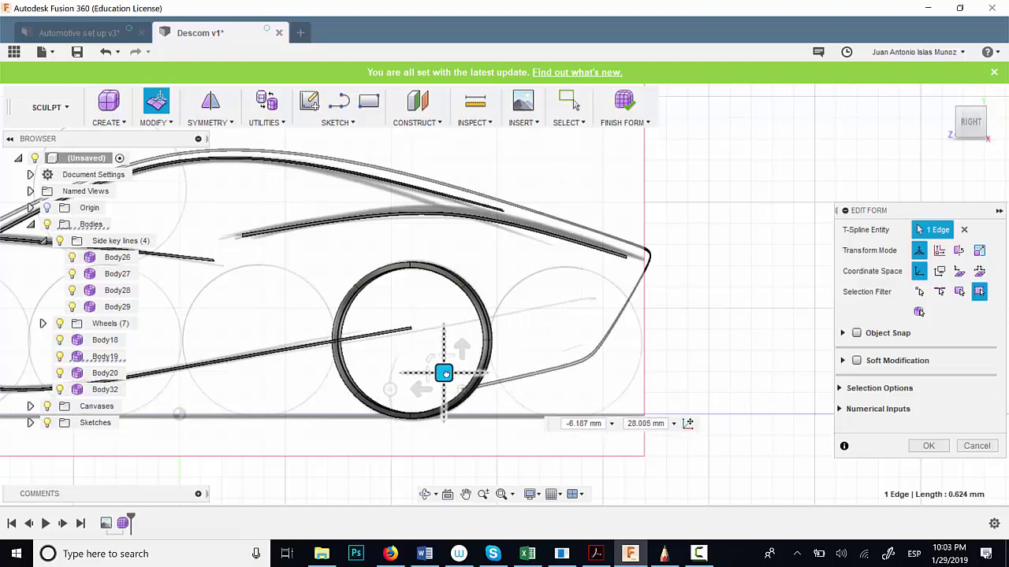
click(927, 446)
scroll(544, 334, down, 5)
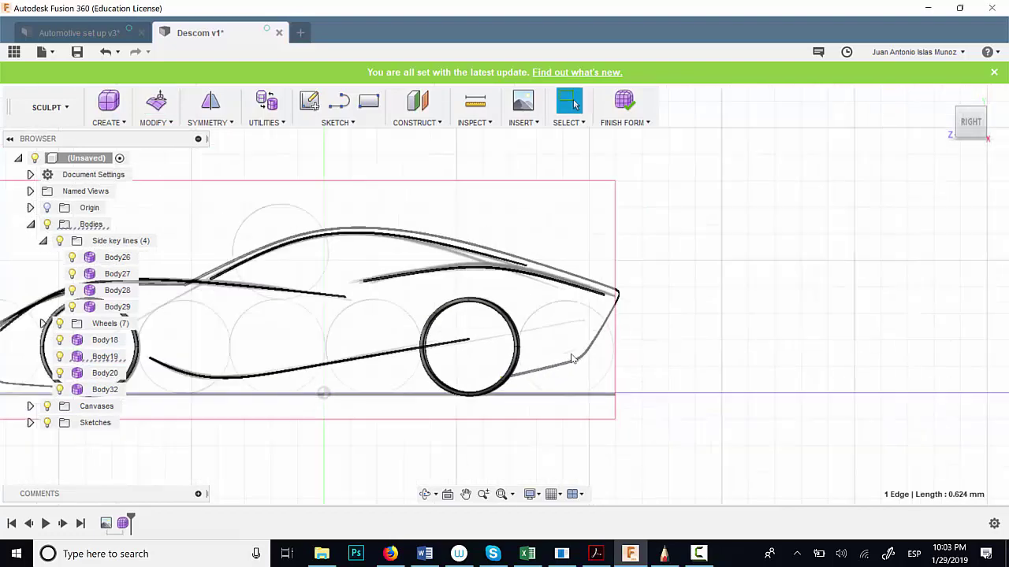
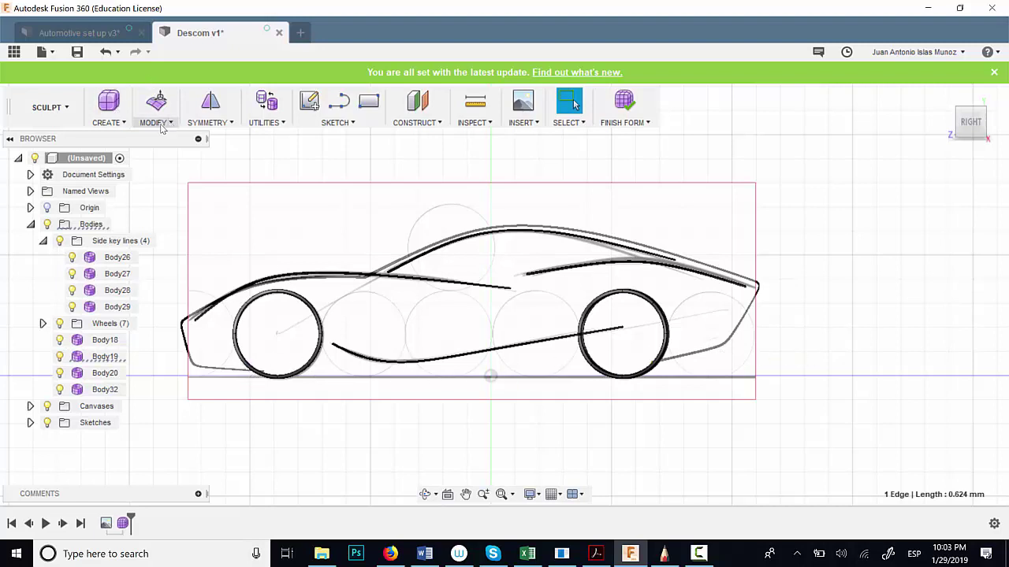
click(116, 125)
click(118, 253)
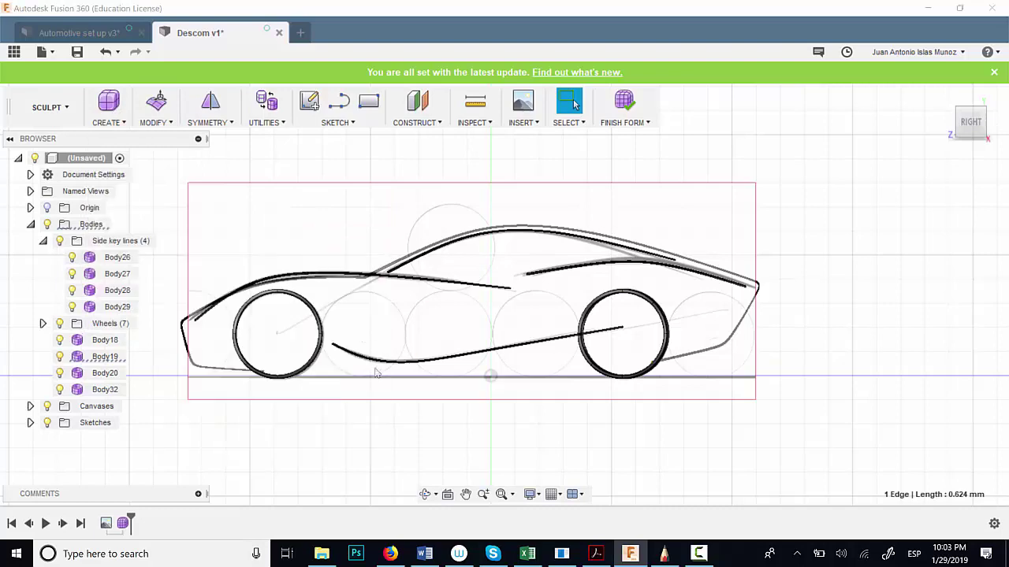
key(Escape)
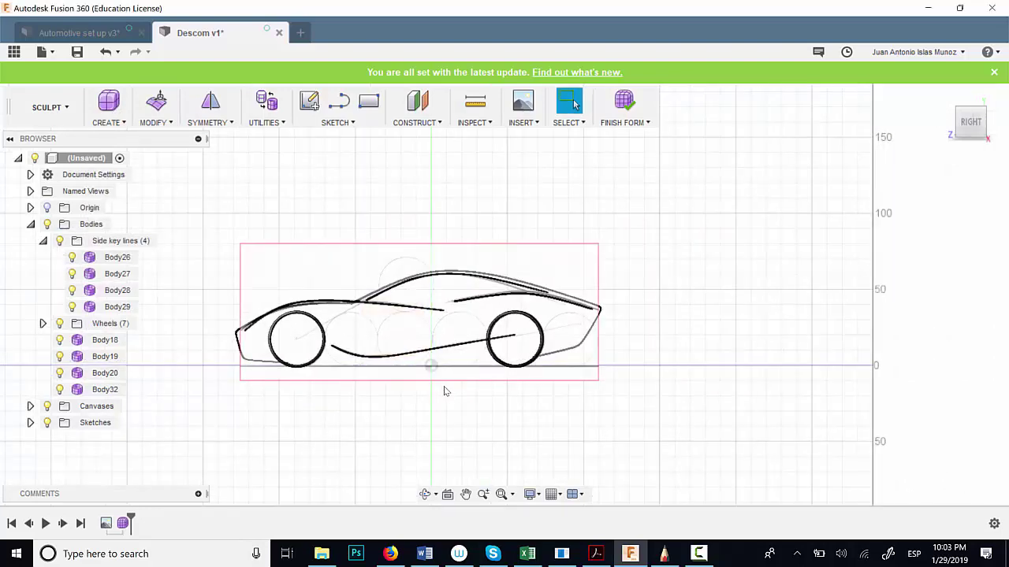
Step: Create a separate small rectangular face inside the lower part of the front wheel, level with the underbody
scroll(395, 370, up, 2)
scroll(395, 370, up, 2)
click(109, 122)
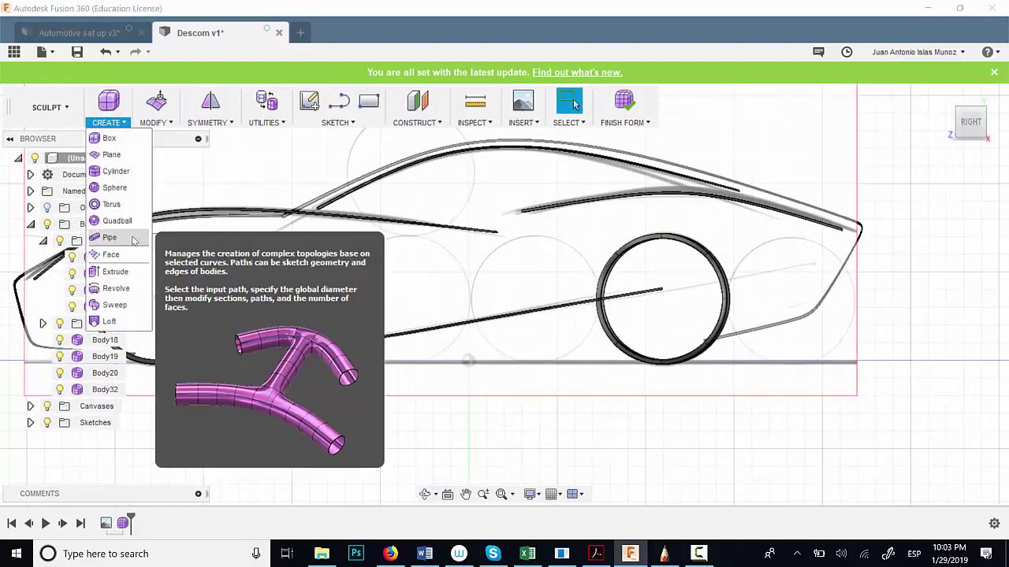
click(123, 260)
scroll(226, 359, down, 2)
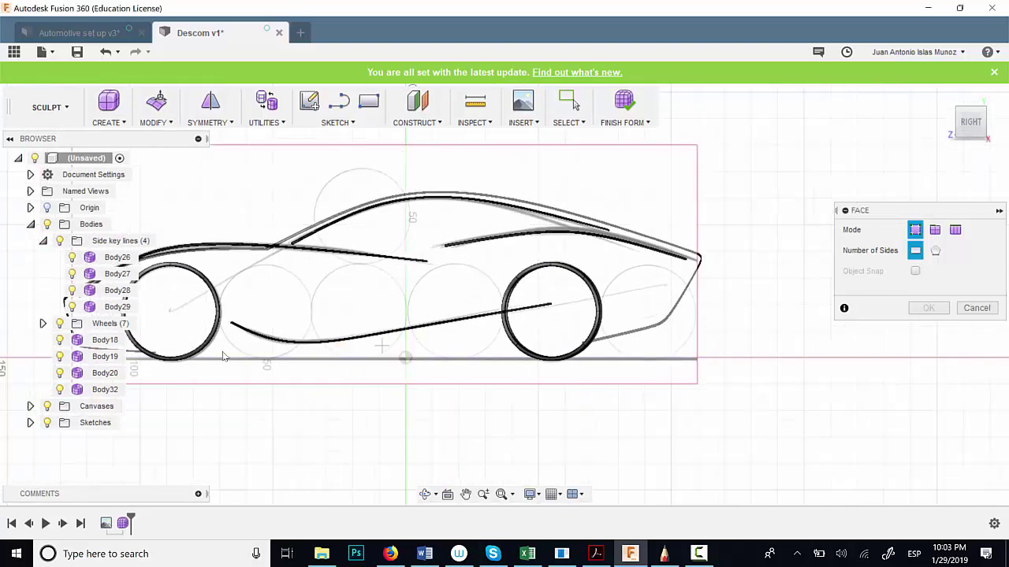
scroll(211, 351, up, 3)
scroll(212, 352, up, 3)
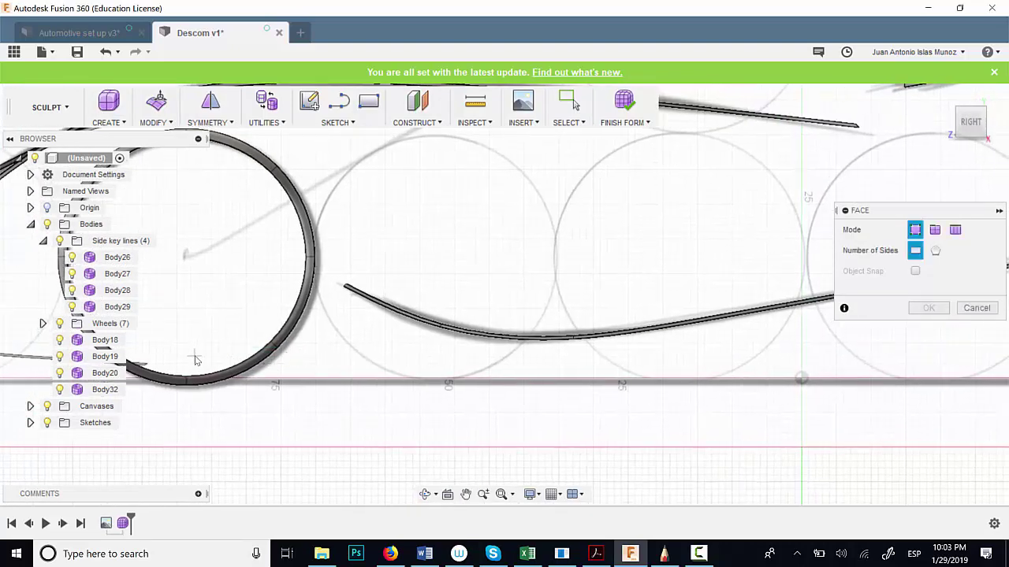
scroll(195, 364, up, 3)
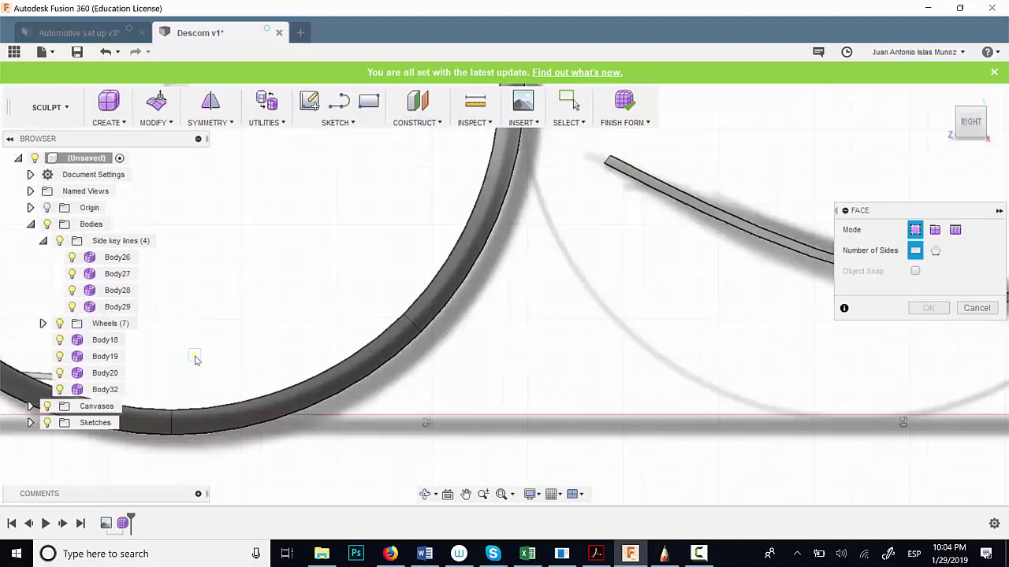
click(240, 359)
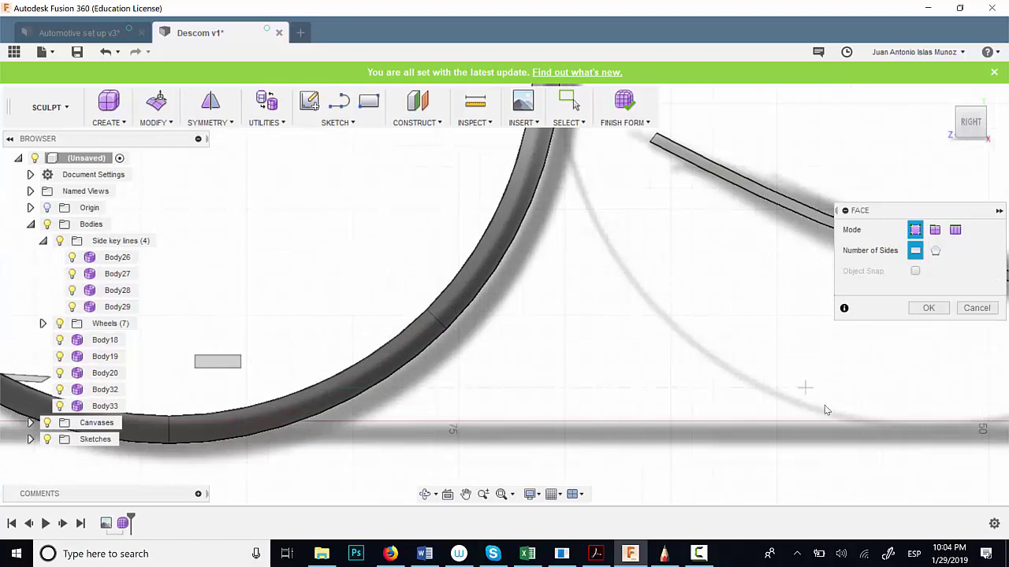
key(Escape)
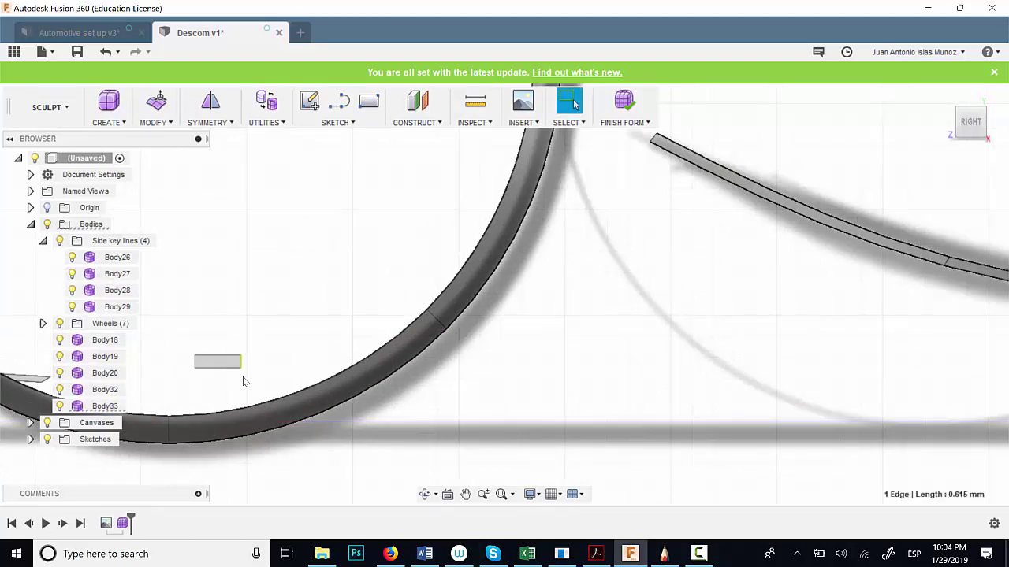
Step: Extend the small face's rear edge to the rear wheel and shift its front edge 7.298 mm back and 0.209 mm down
scroll(244, 382, down, 10)
right_click(434, 405)
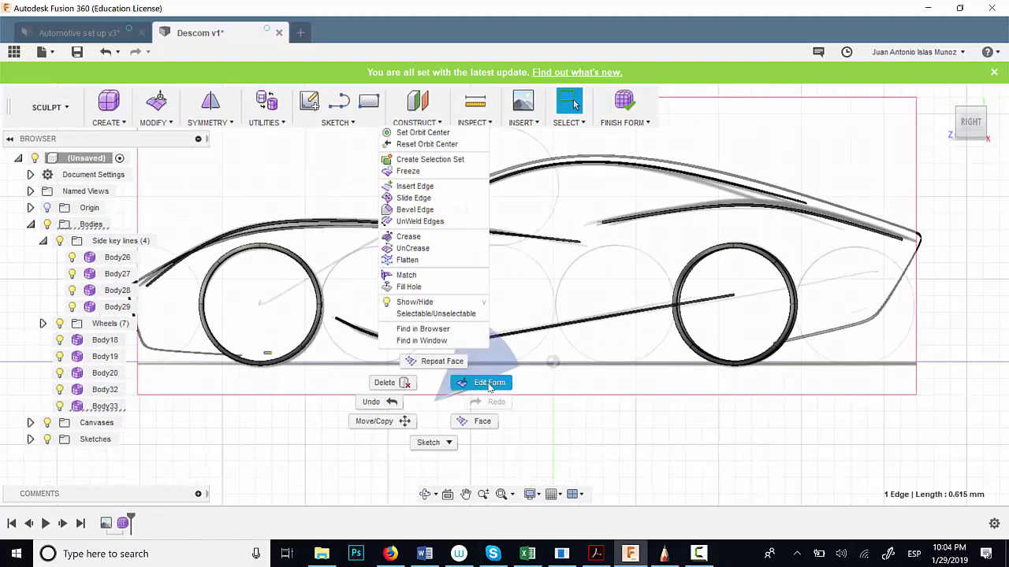
click(489, 383)
drag(252, 335, 678, 335)
click(263, 347)
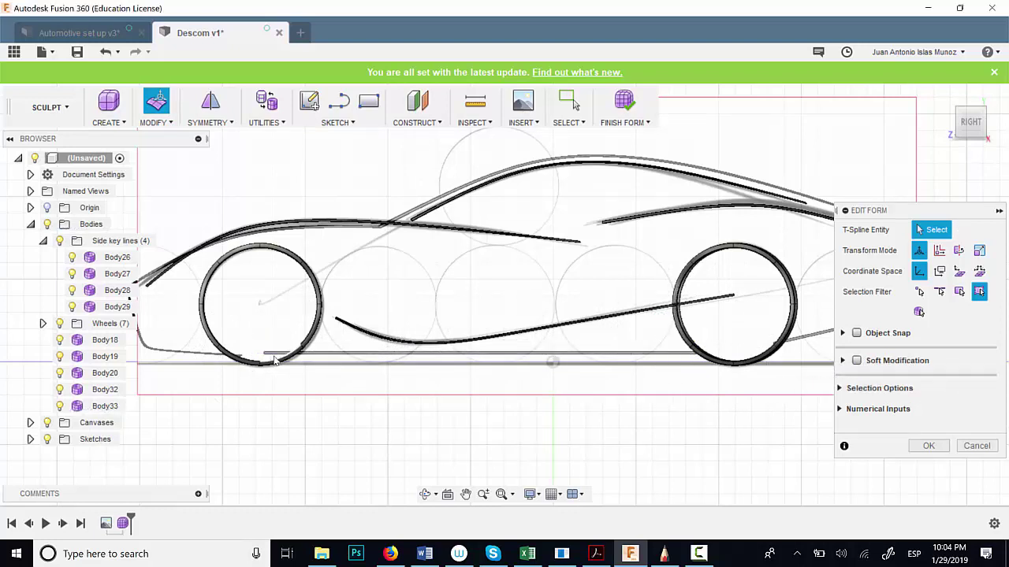
click(267, 356)
drag(247, 337, 270, 337)
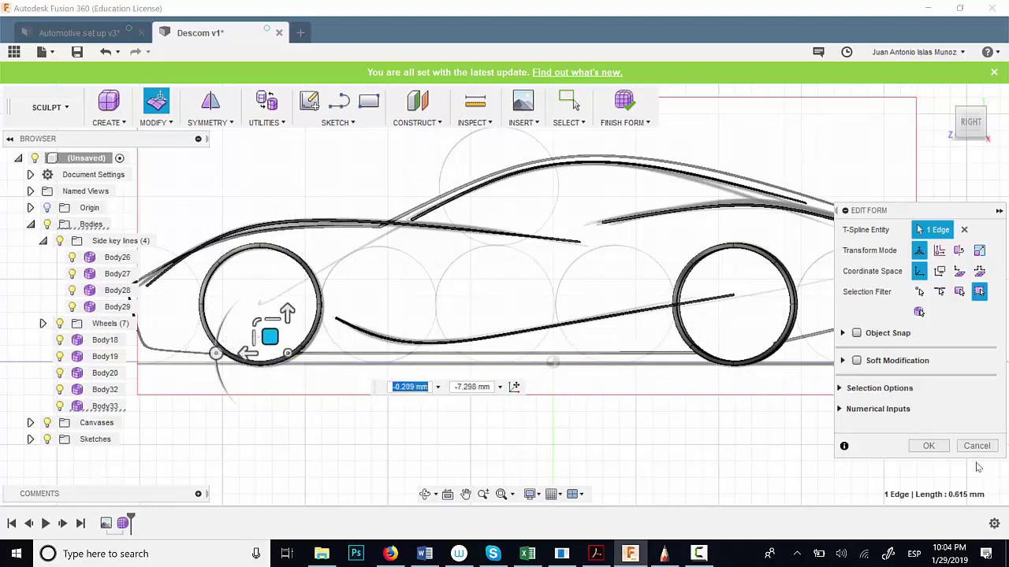
click(927, 446)
Step: Delete the separate underbody strip that runs between the wheels
middle_drag(715, 360, 557, 369)
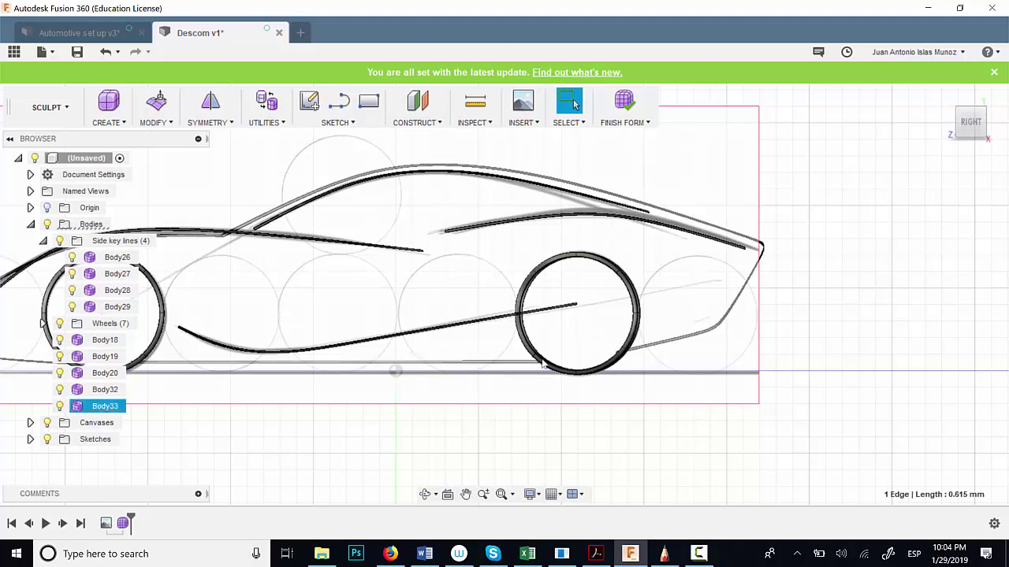
middle_drag(570, 407, 704, 408)
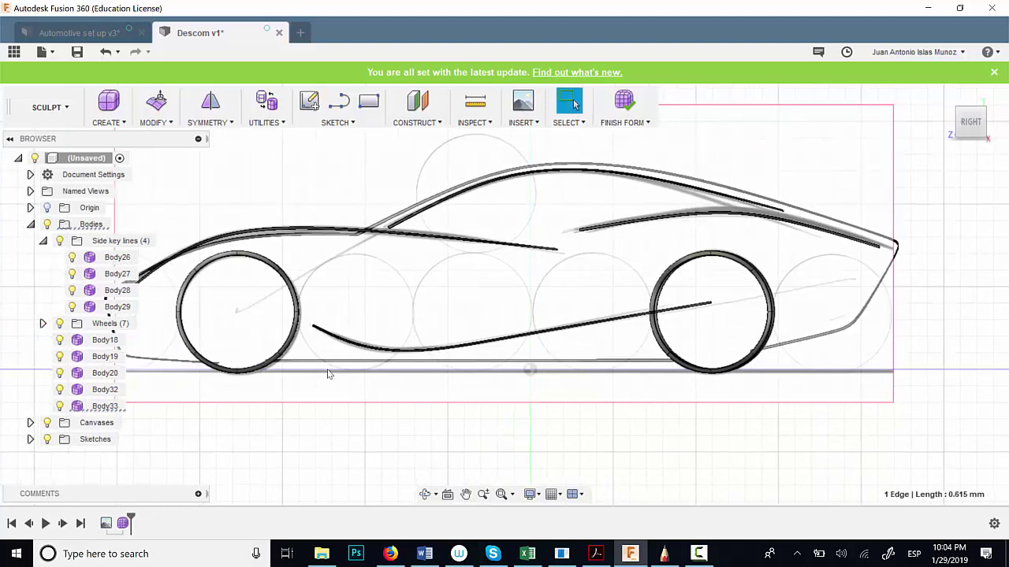
scroll(316, 359, up, 10)
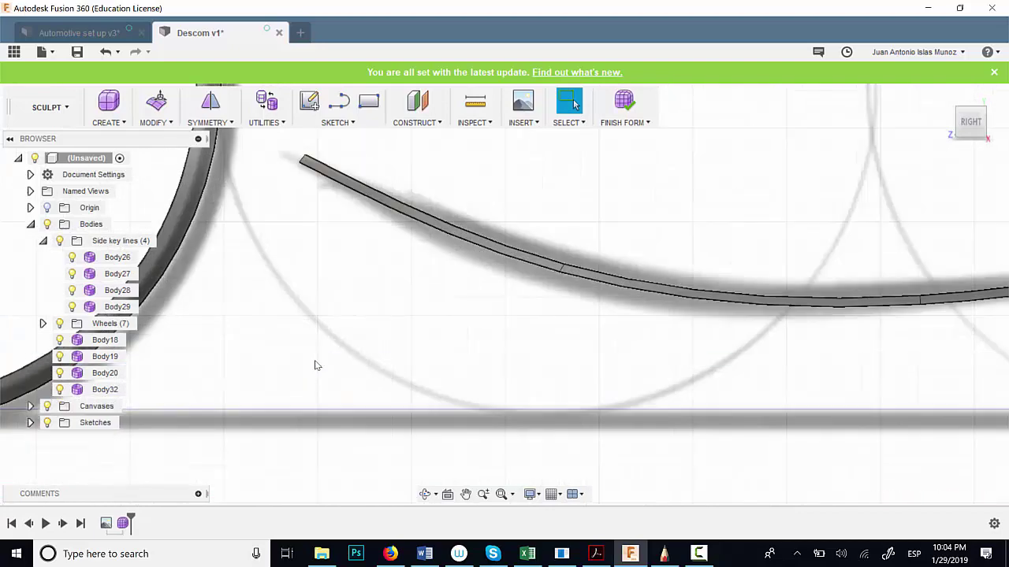
scroll(316, 365, down, 8)
scroll(316, 370, up, 5)
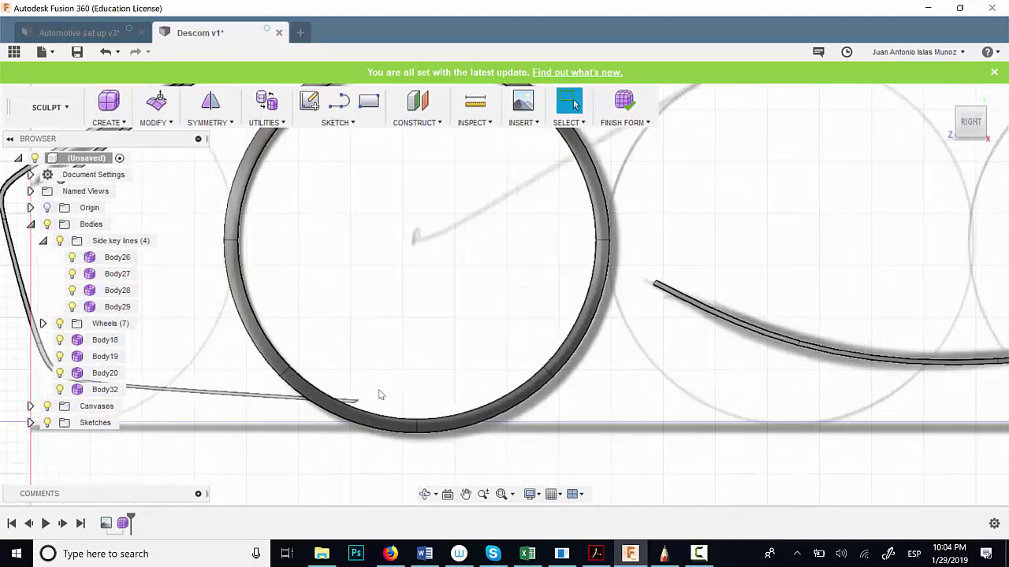
Step: Rotate the end edges of the front underbody line at the front wheel and extend them rearward past the wheel's centre
right_click(450, 398)
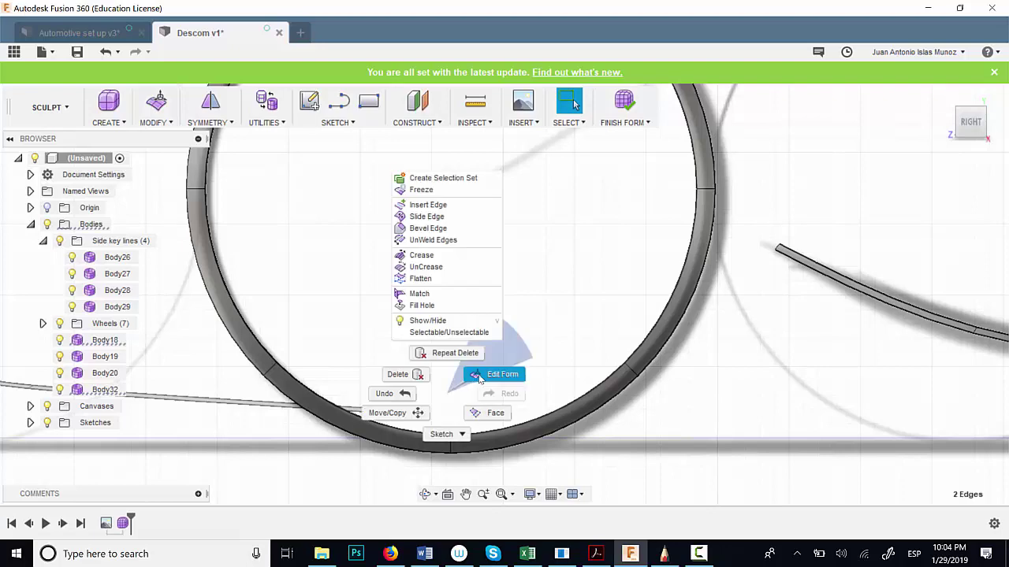
click(499, 373)
drag(297, 429, 312, 455)
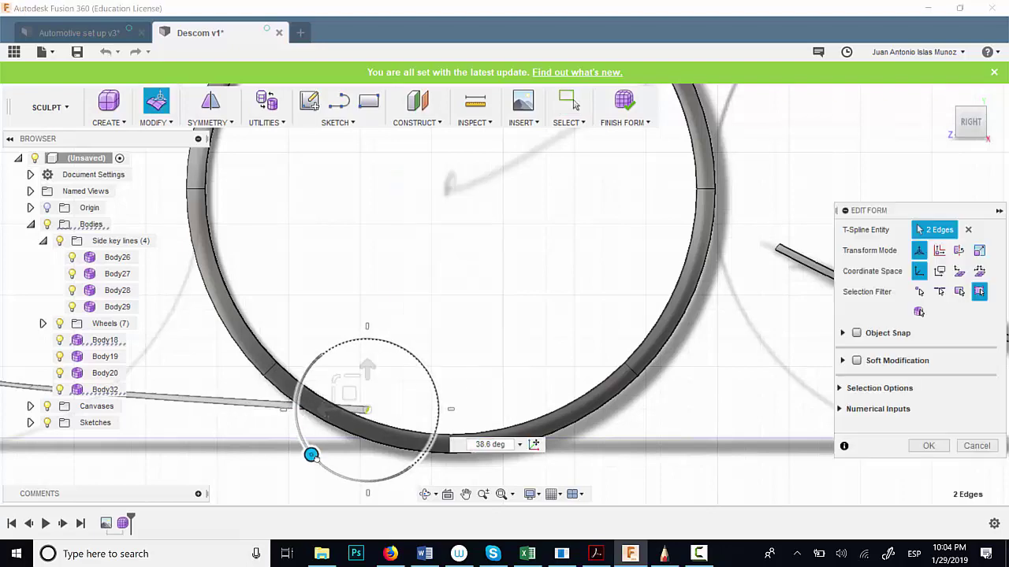
scroll(130, 316, down, 5)
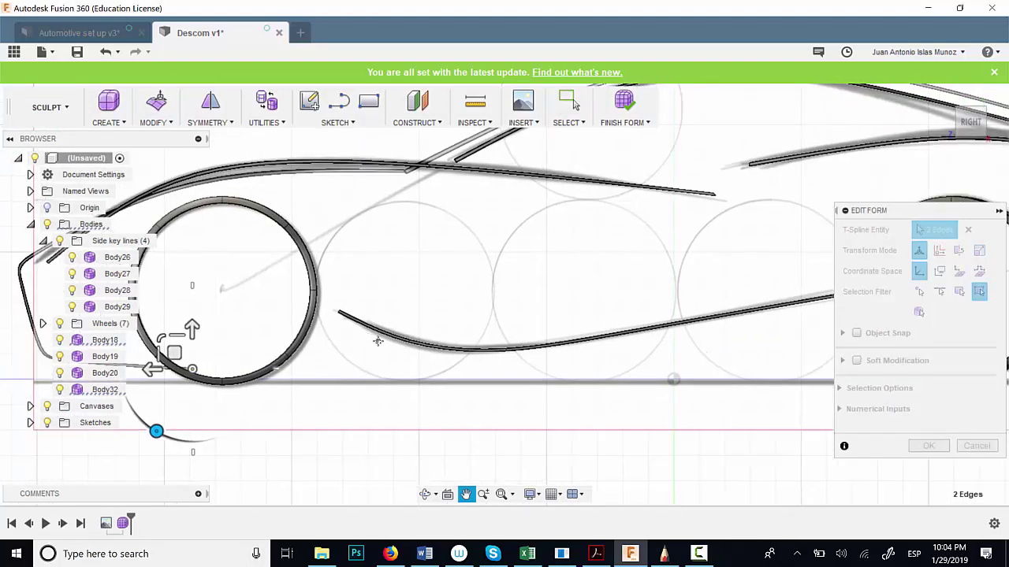
drag(194, 353, 320, 355)
Step: Extend the underbody line's end edges 135.38 mm rearward and 3.454 mm up to reach the tail line at the rear wheel
middle_drag(435, 383, 208, 404)
scroll(327, 412, down, 5)
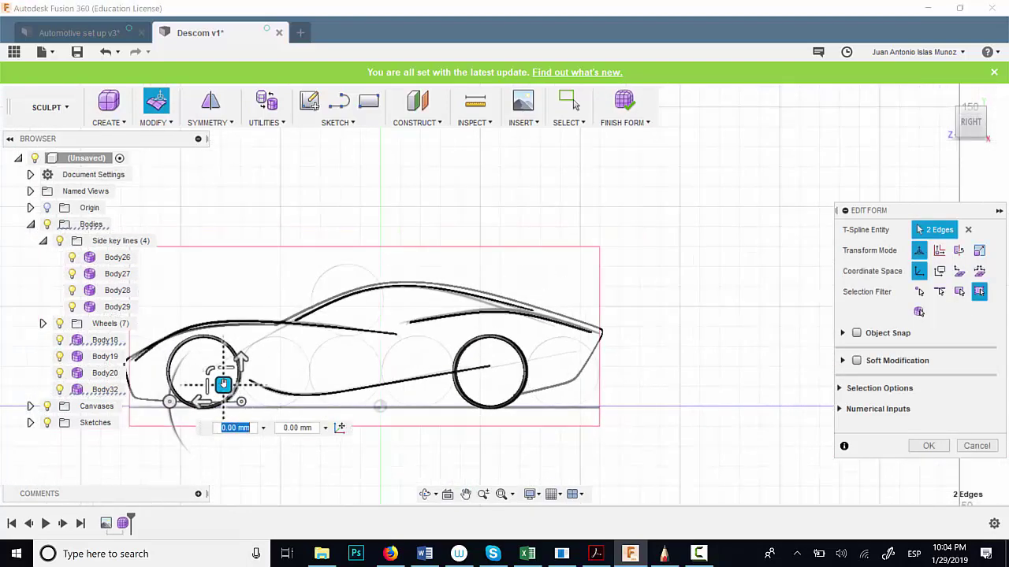
drag(224, 386, 511, 379)
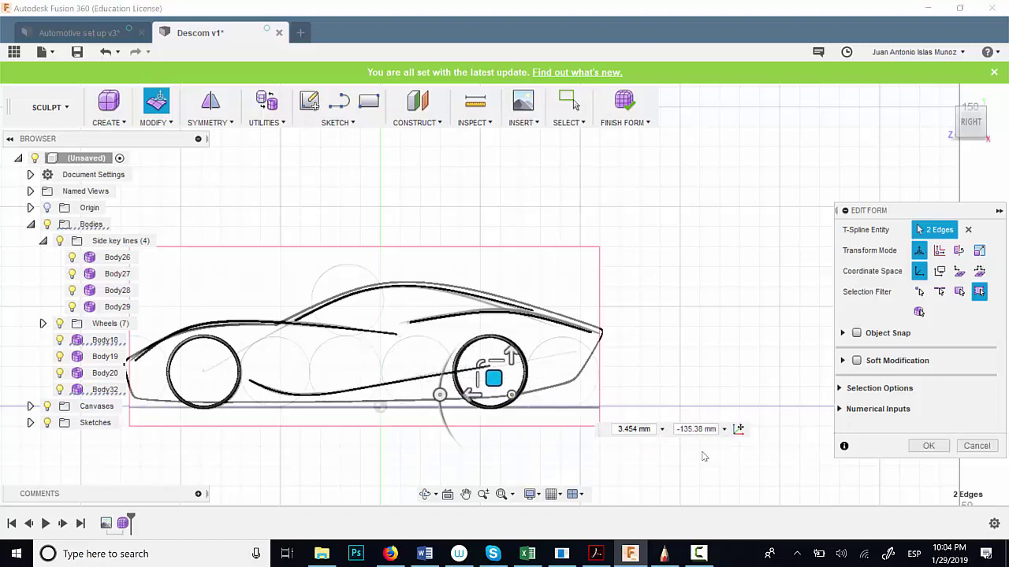
click(929, 446)
Step: Move the underbody line's middle edges 3.419 mm rearward and 0.149 mm up to smooth the curve
scroll(248, 407, up, 5)
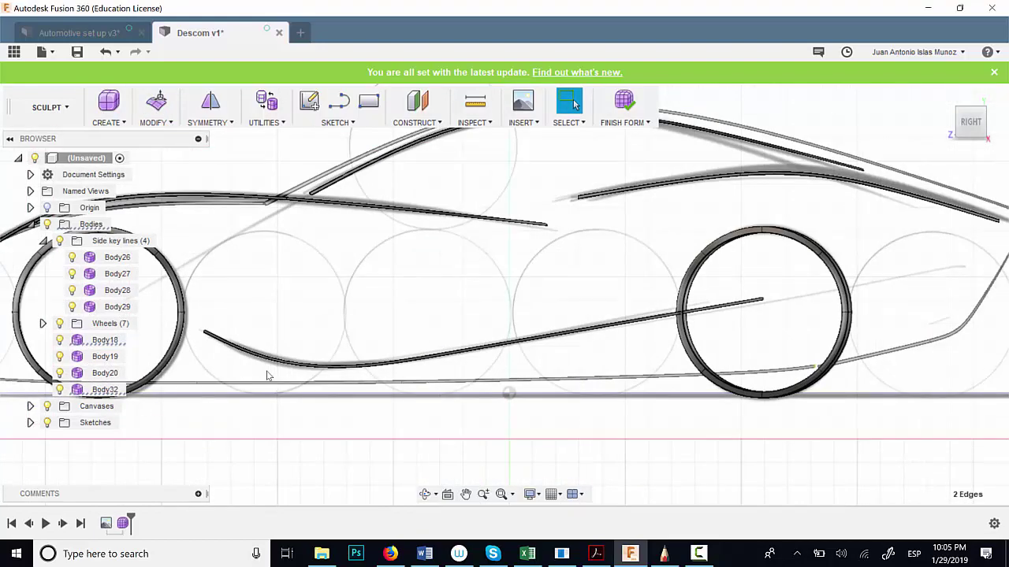
drag(272, 373, 606, 413)
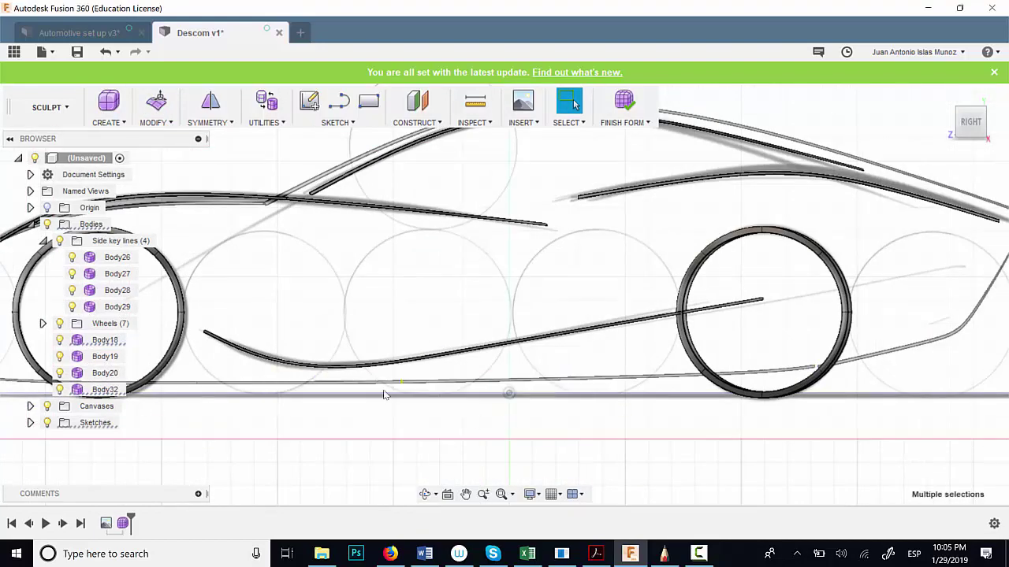
right_click(462, 419)
click(513, 394)
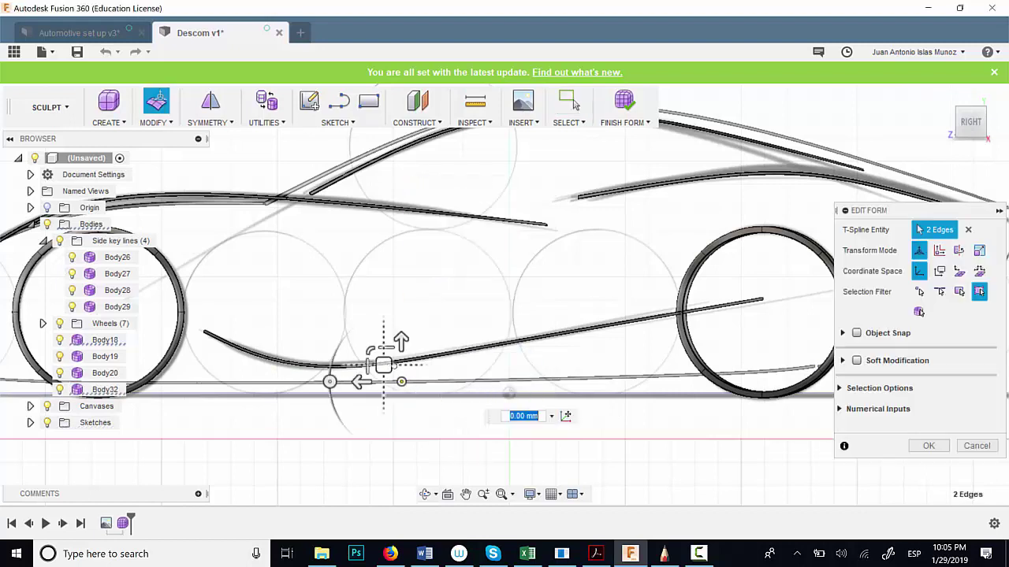
mouse_move(412, 359)
mouse_down()
mouse_move(426, 354)
mouse_move(392, 379)
mouse_move(400, 363)
mouse_up()
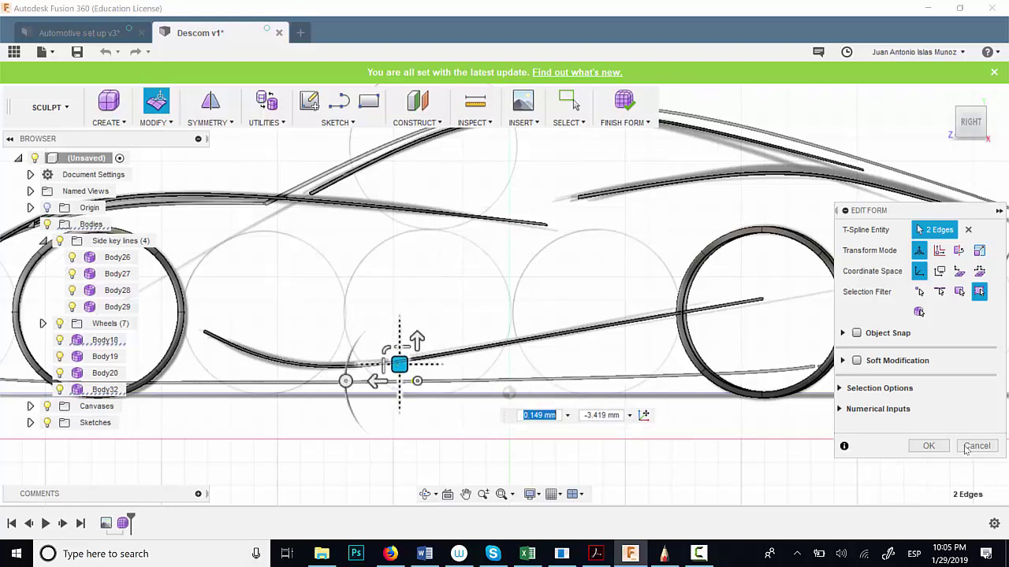
click(928, 446)
Step: Hide the reference canvases so only the 3D key lines and wheels are shown
key(F6)
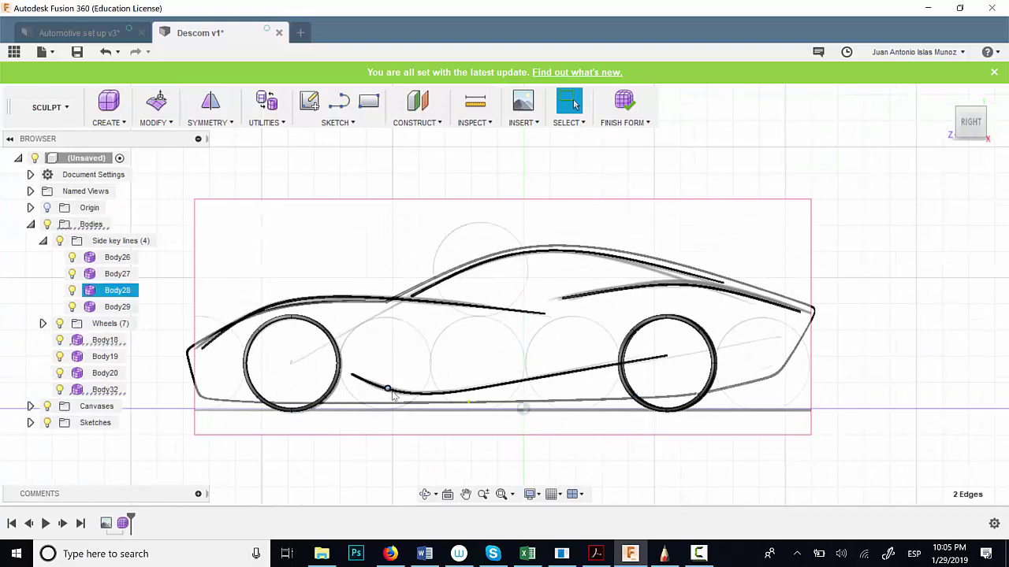
scroll(513, 294, down, 2)
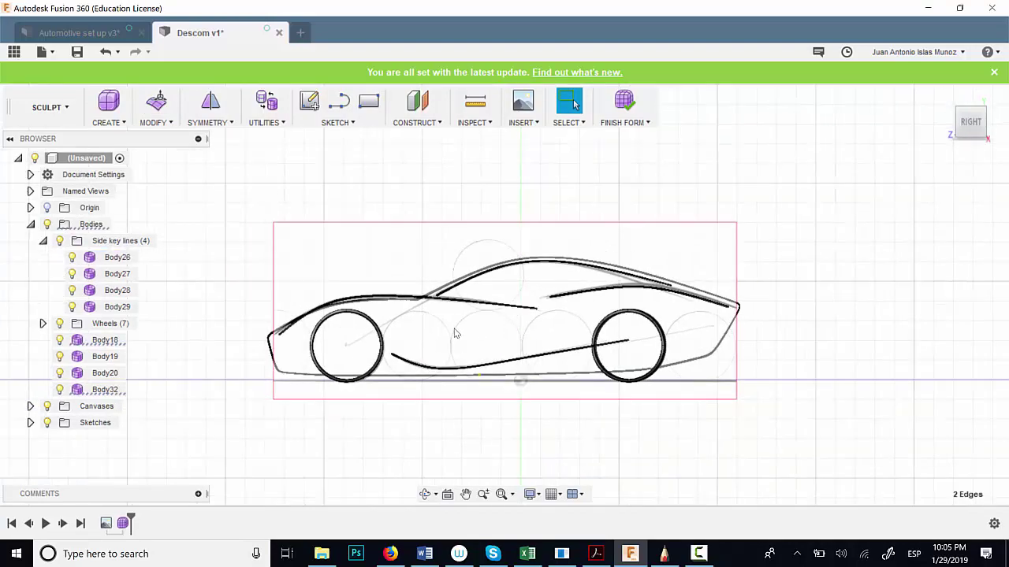
shift+middle_drag(455, 334, 560, 446)
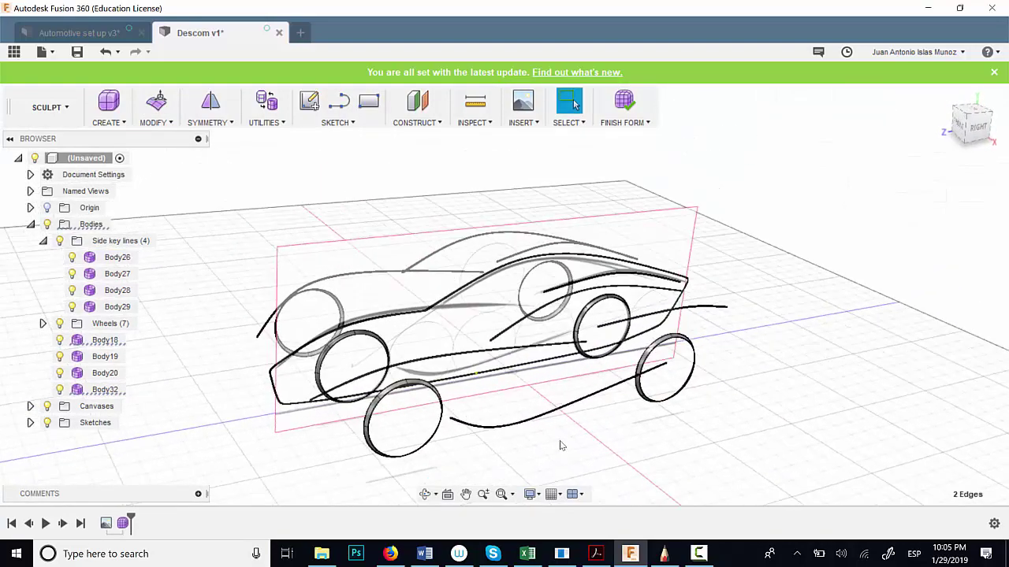
click(48, 407)
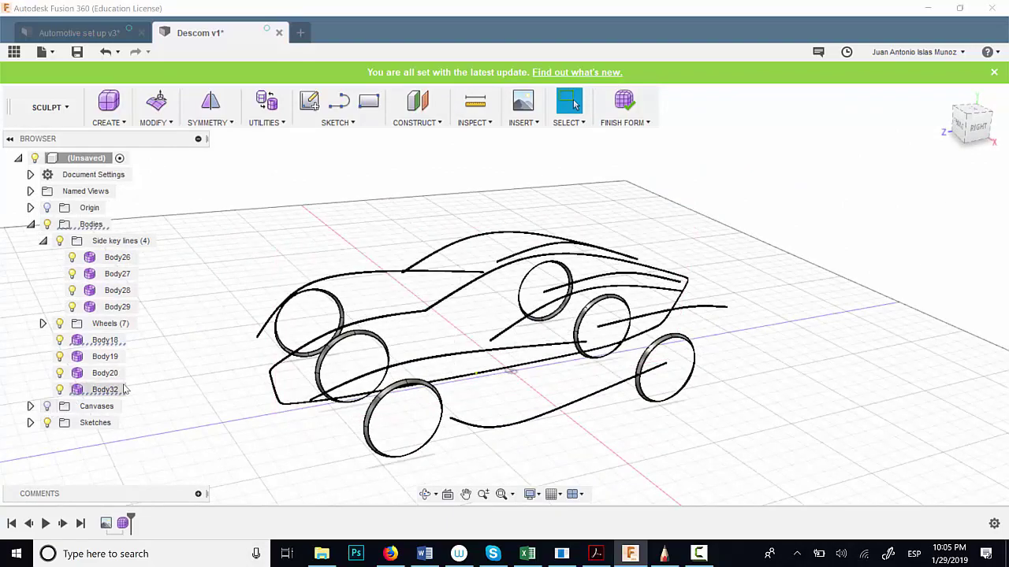
mouse_move(443, 416)
shift+middle_down()
mouse_move(416, 363)
mouse_move(318, 376)
mouse_move(331, 362)
mouse_move(462, 390)
mouse_move(523, 328)
shift+middle_up()
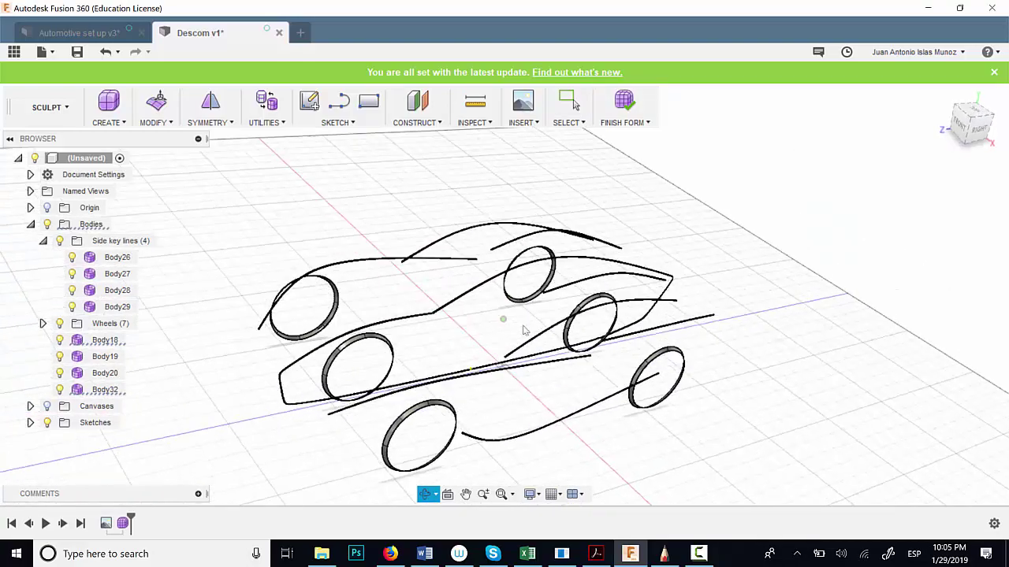
Step: Delete both parts of the leftover rear fender line lying on the car's centre plane
scroll(564, 285, up, 3)
scroll(601, 275, up, 3)
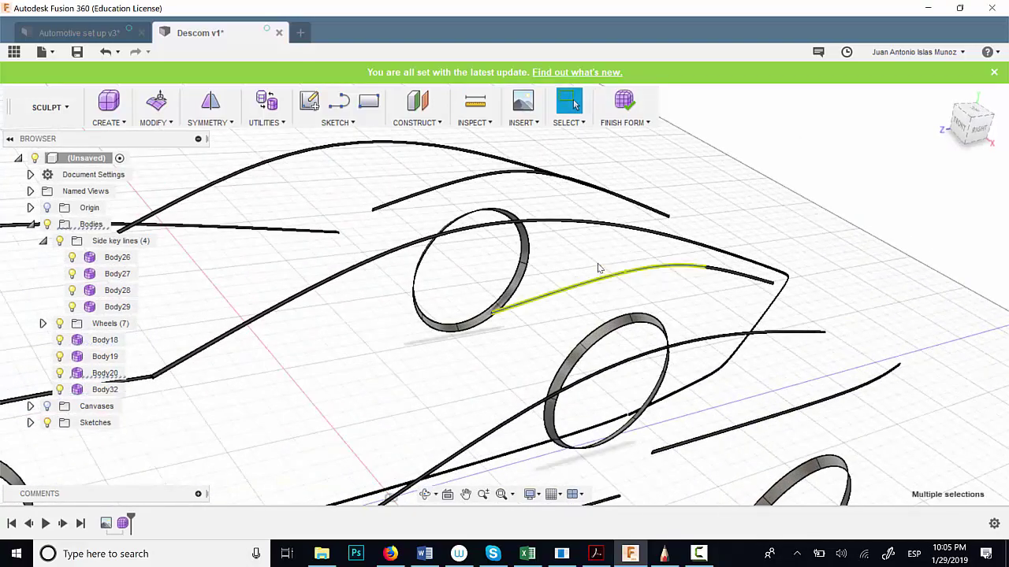
key(Delete)
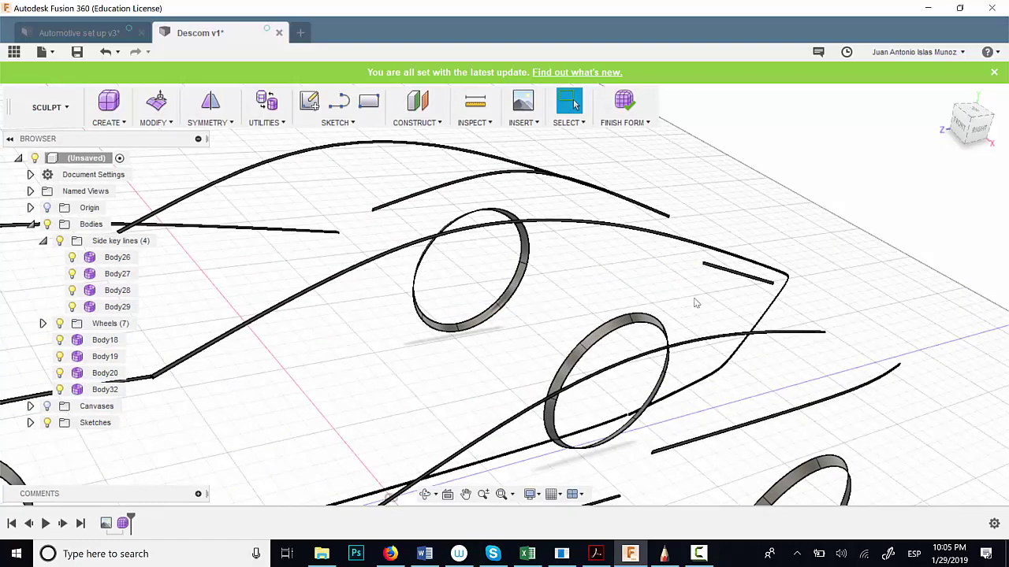
click(716, 268)
key(Delete)
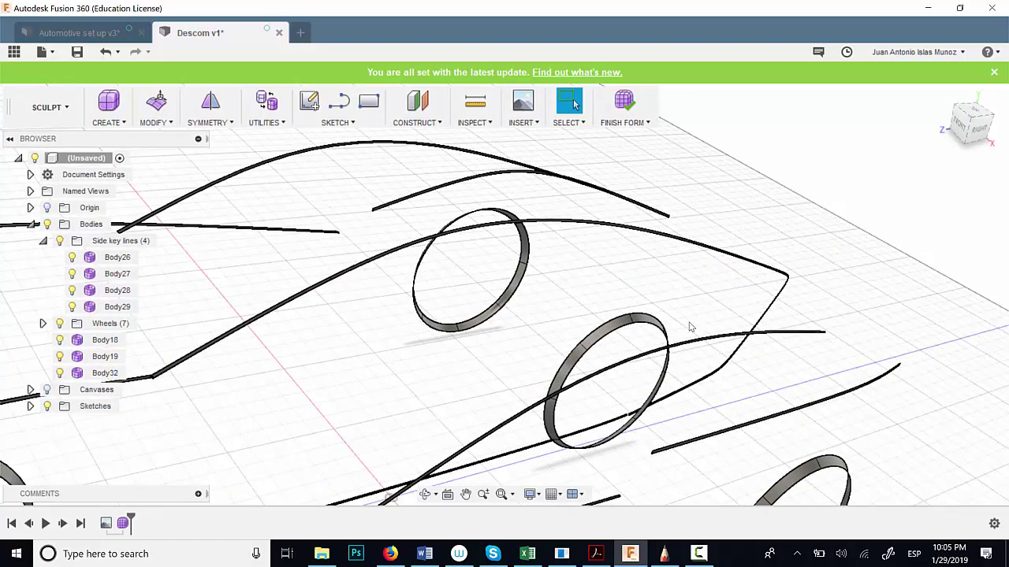
Step: Try to duplicate the lower side line between the wheels by mirroring it across the car's centre plane
scroll(691, 326, down, 6)
mouse_move(611, 377)
shift+middle_down()
mouse_move(645, 377)
mouse_move(602, 360)
mouse_move(620, 385)
shift+middle_up()
scroll(635, 424, up, 3)
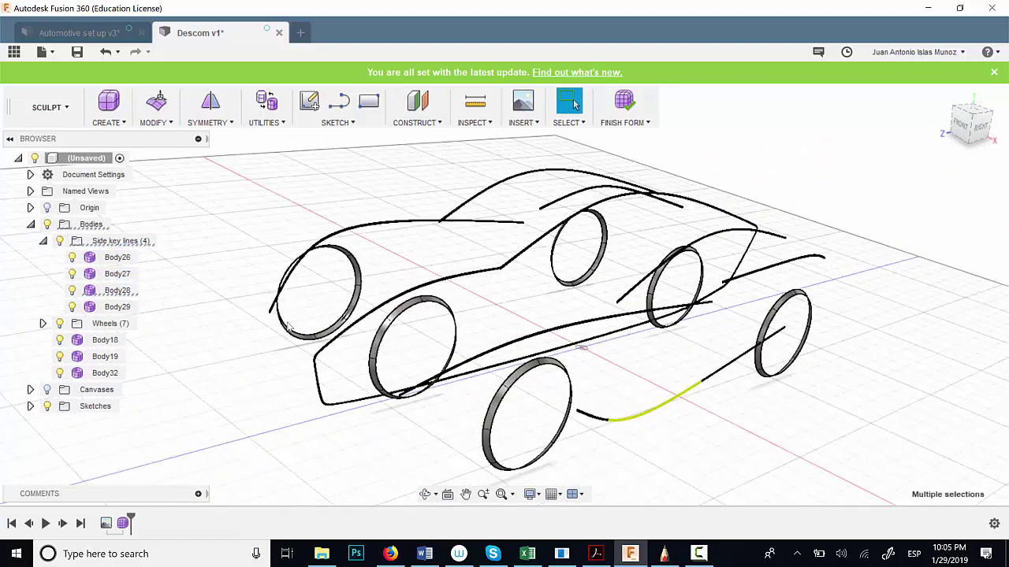
middle_drag(535, 297, 378, 203)
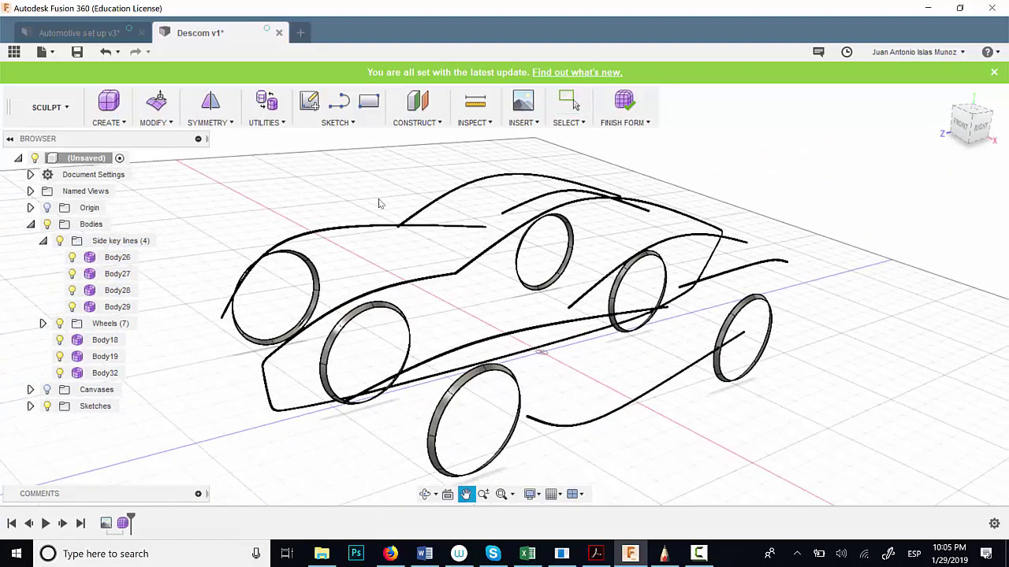
click(211, 123)
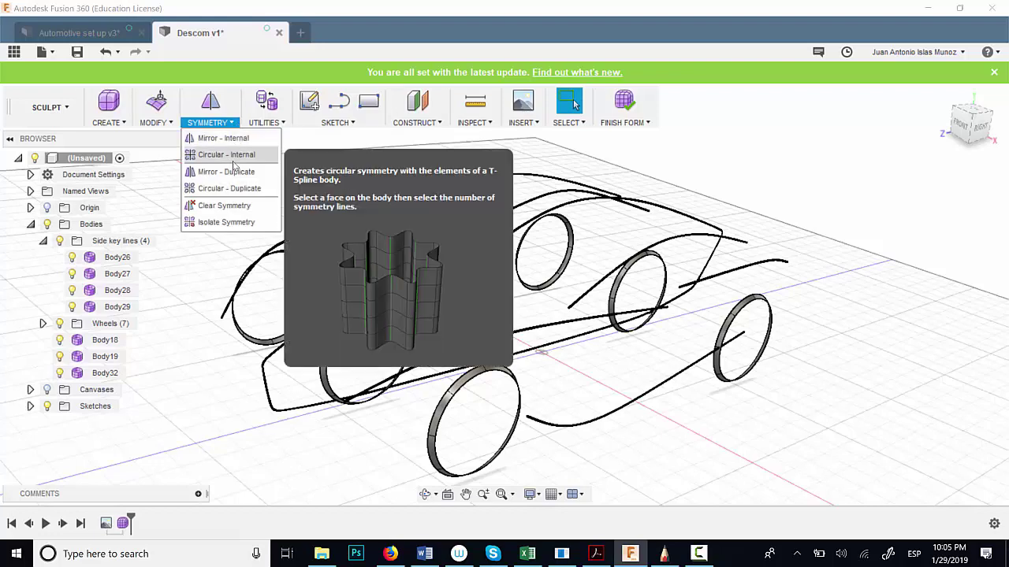
click(226, 171)
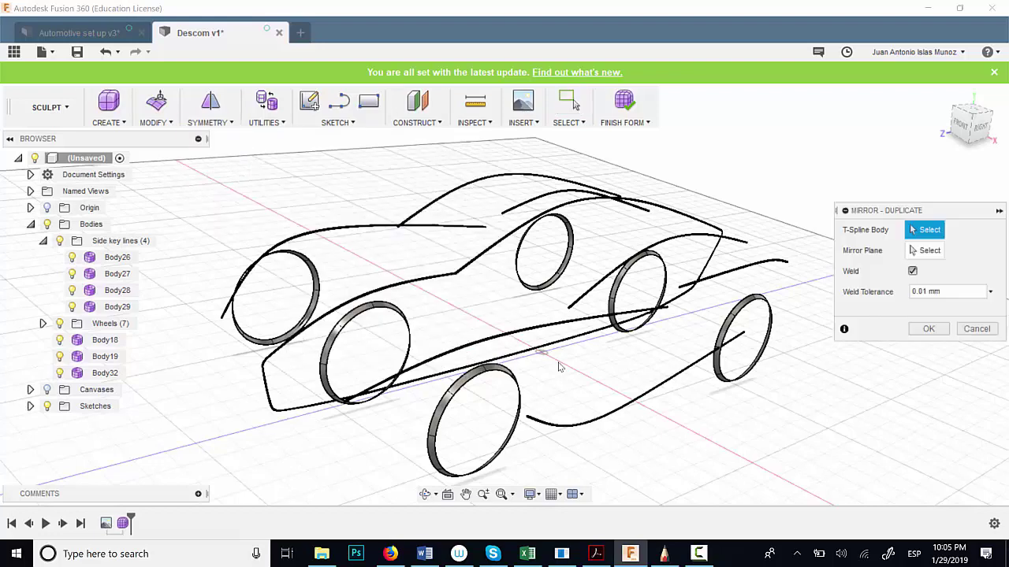
click(555, 425)
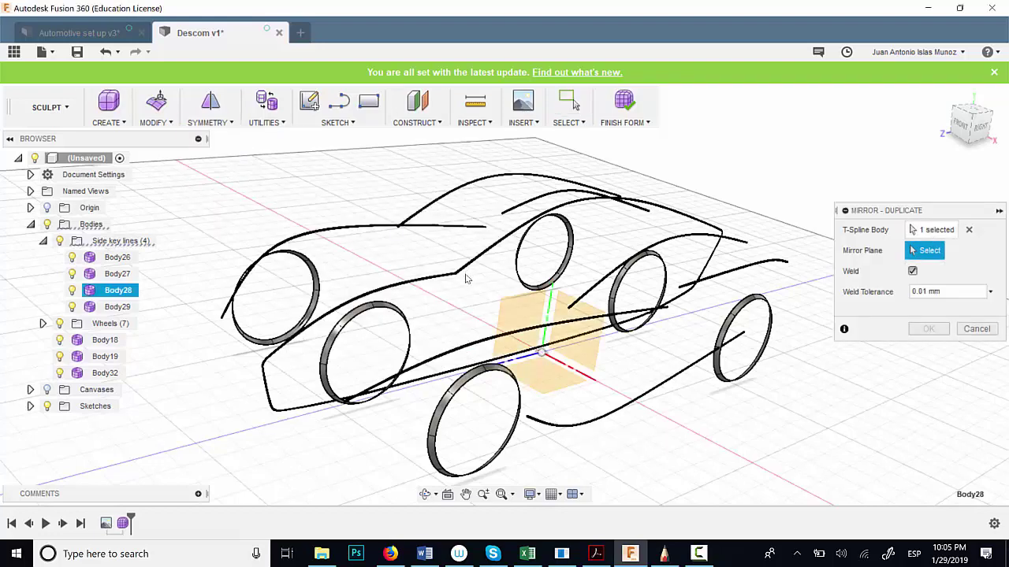
click(520, 305)
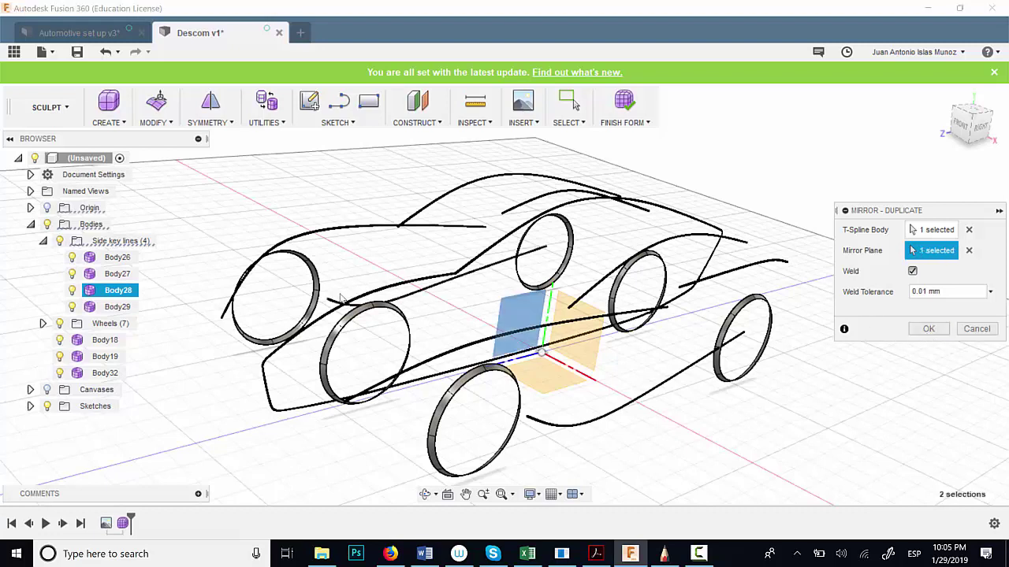
click(919, 328)
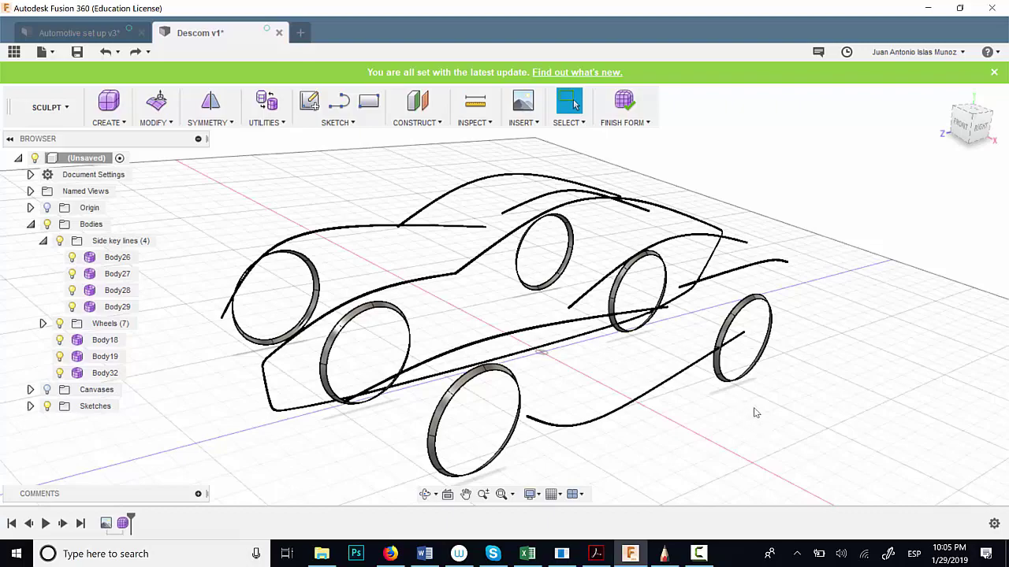
Step: Create a thin T-Spline plane about 18.7 mm long and 2 mm wide, with 2 by 2 faces, crosswise on the front plane
shift+middle_drag(755, 413, 678, 404)
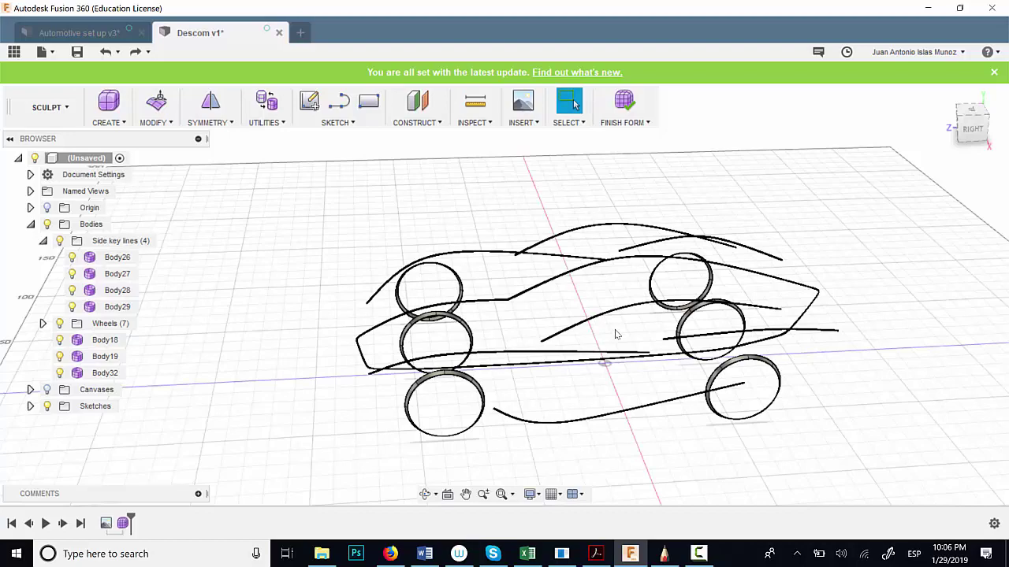
shift+middle_drag(448, 320, 482, 308)
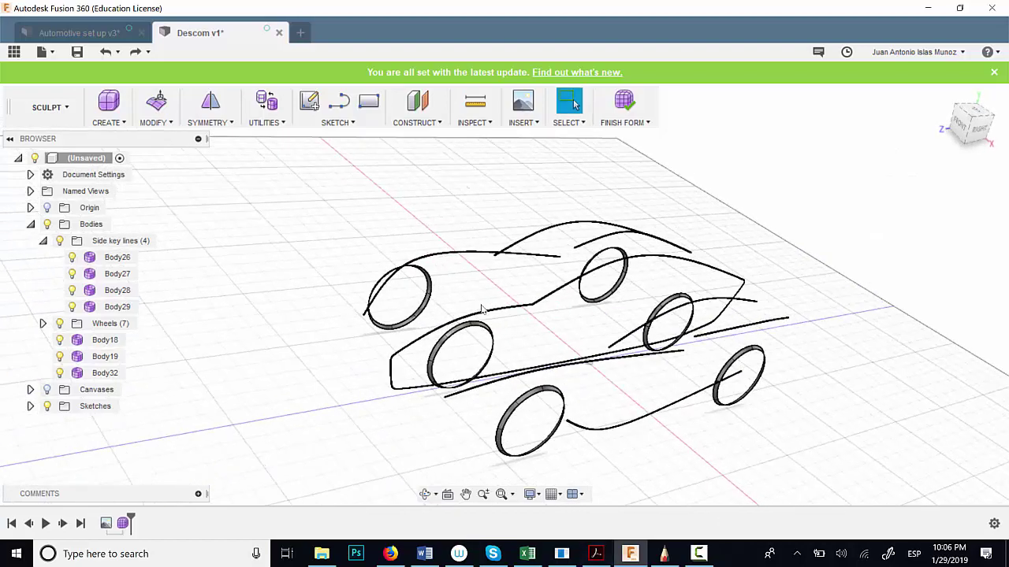
middle_drag(554, 313, 475, 329)
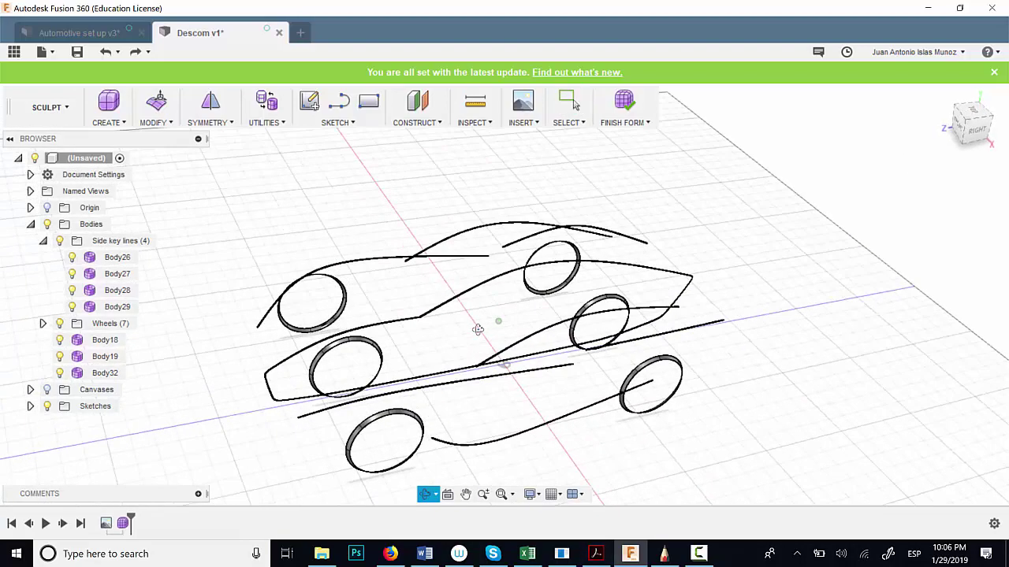
scroll(464, 354, up, 5)
scroll(464, 354, up, 1)
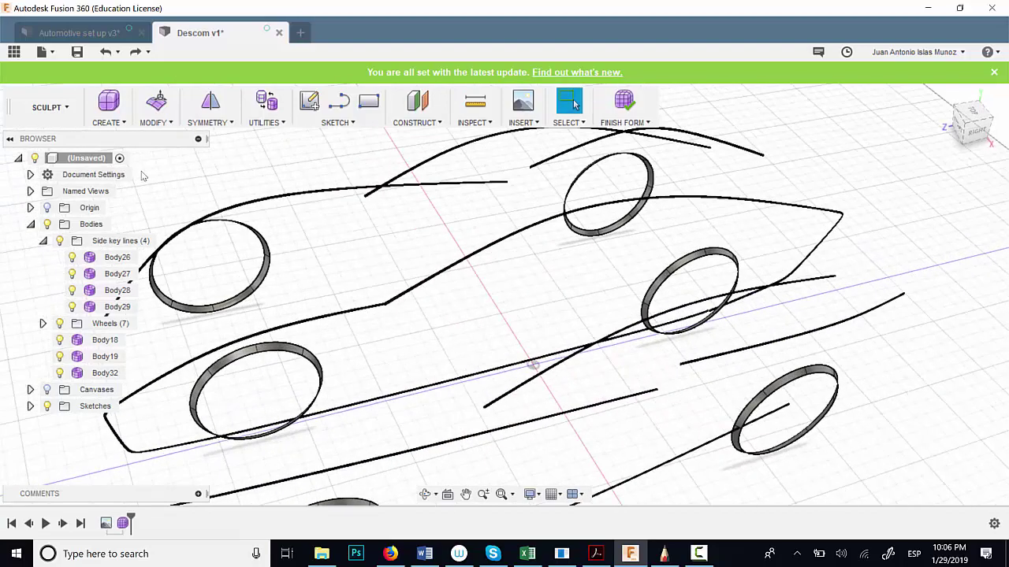
click(106, 123)
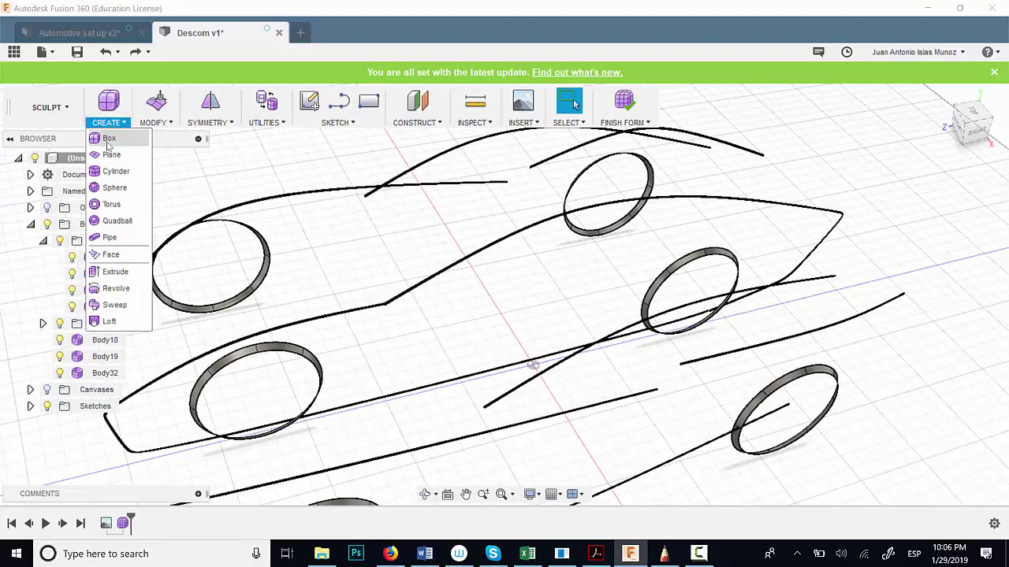
click(110, 154)
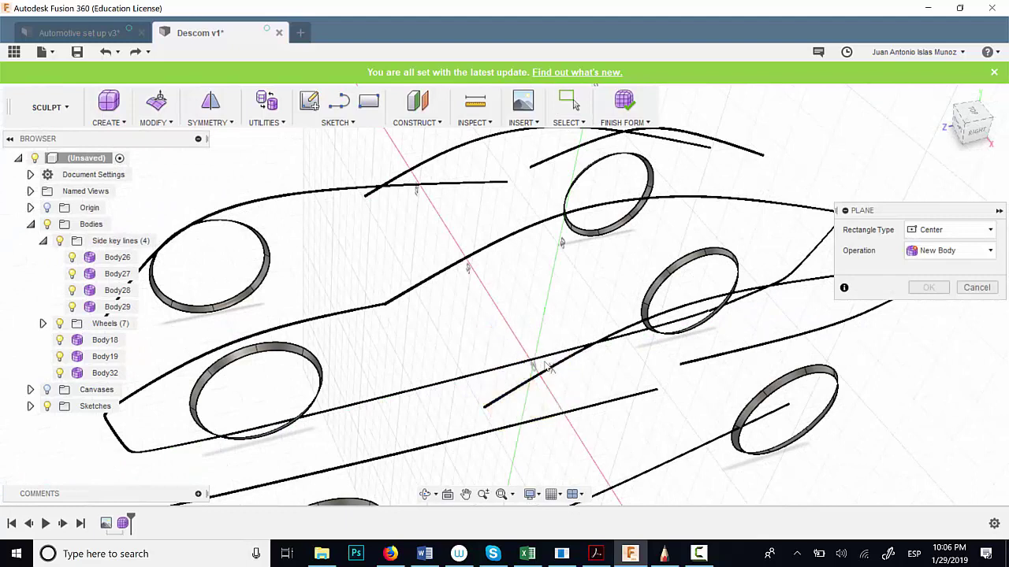
click(547, 295)
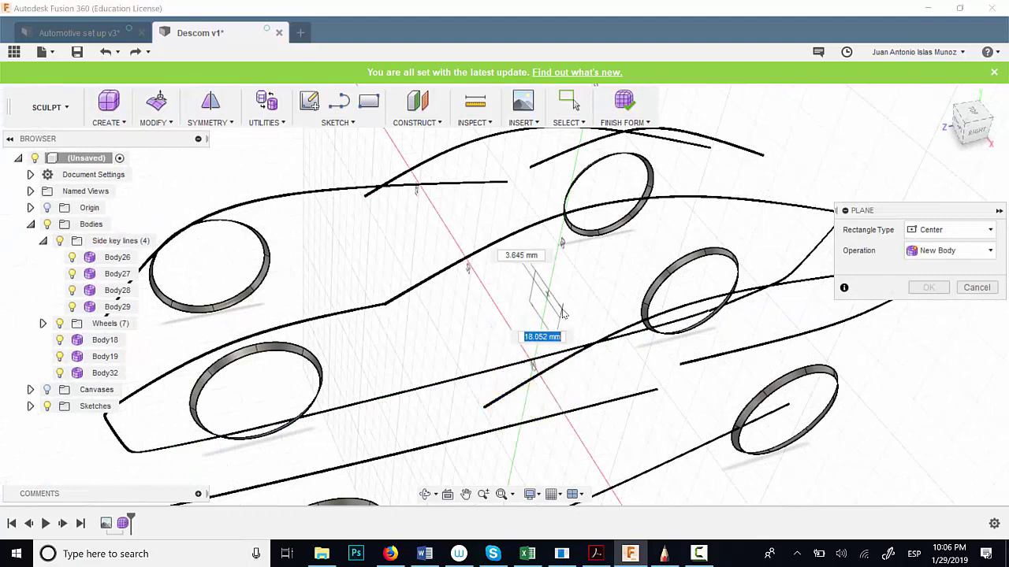
click(562, 315)
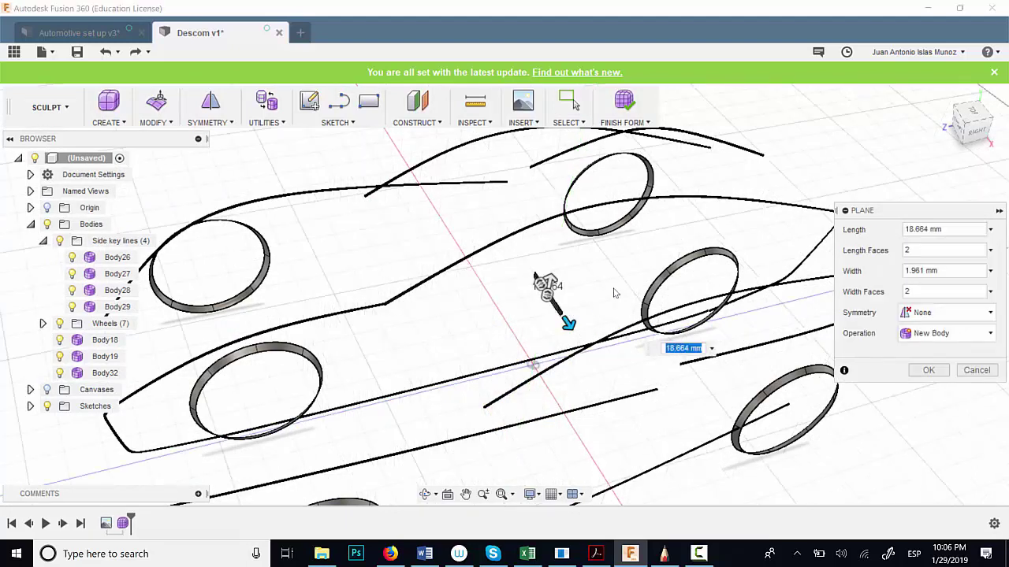
key(Return)
Step: Move the whole cross strip 52.637 mm forward and 10.018 mm up to the centre line's kink at the windshield base
click(556, 306)
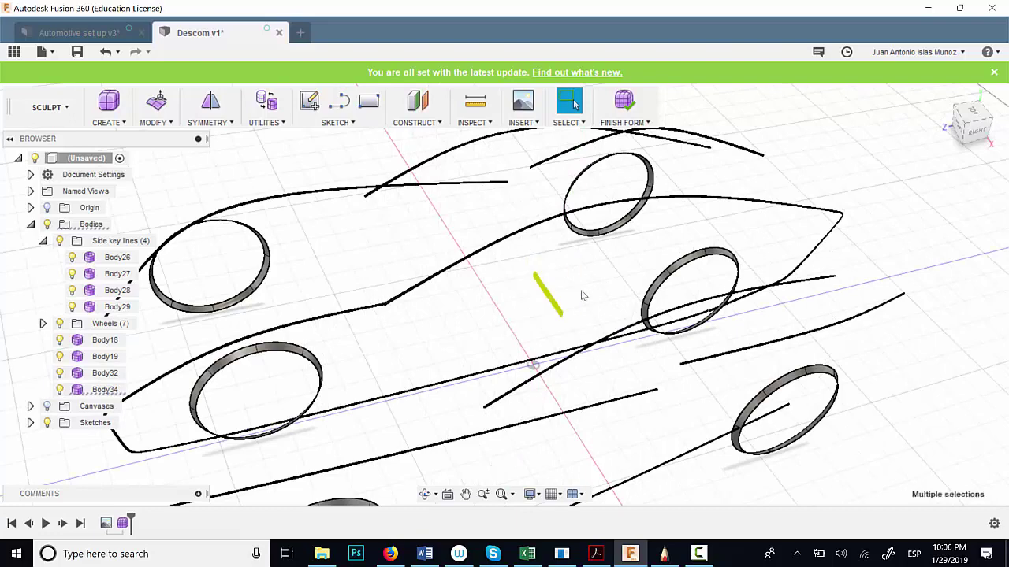
right_click(581, 211)
click(633, 200)
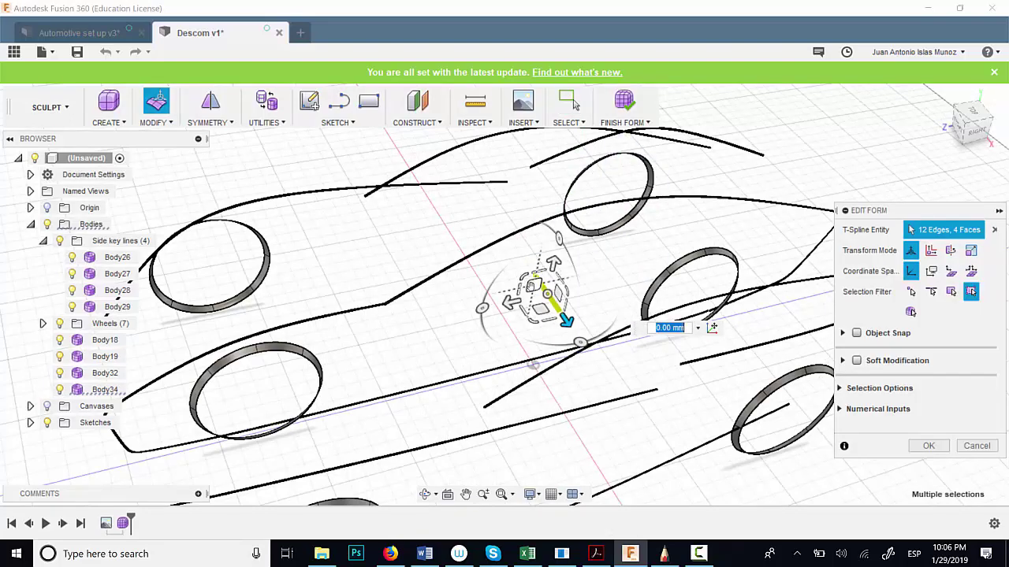
drag(535, 285, 364, 297)
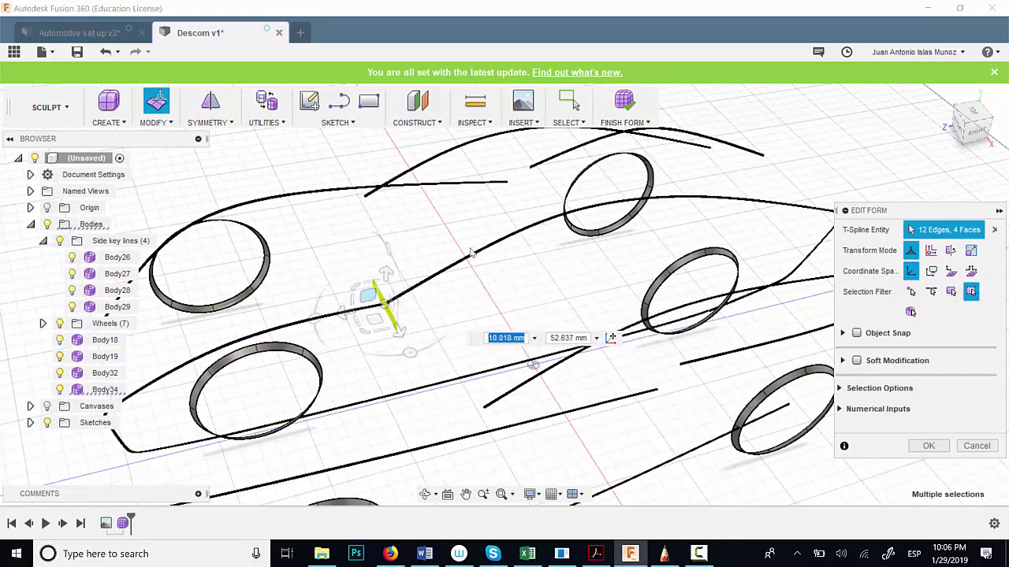
mouse_move(473, 252)
shift+middle_down()
mouse_move(473, 202)
mouse_move(481, 260)
shift+middle_up()
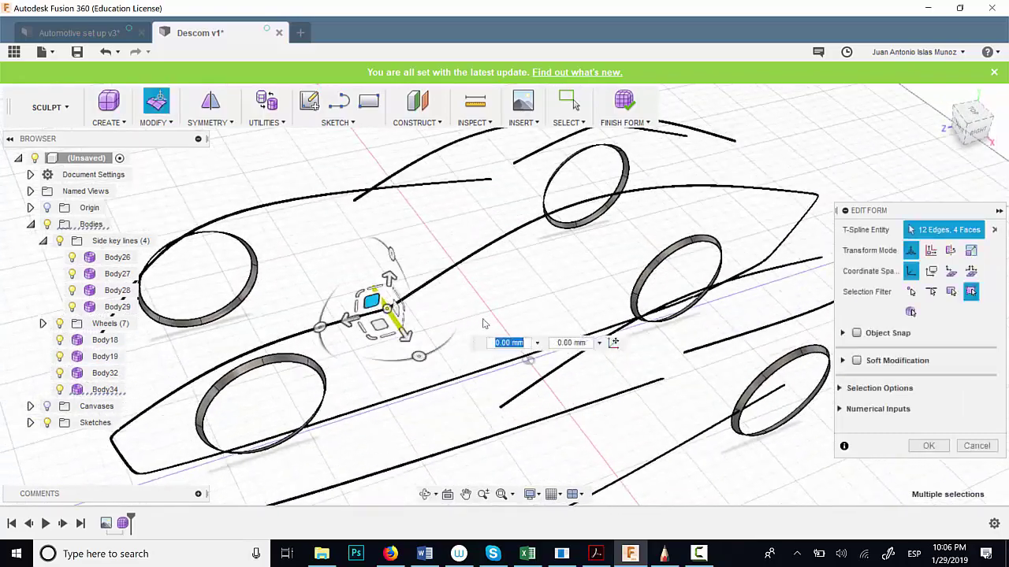
click(928, 446)
Step: Delete one lengthwise row of the cross strip's faces, keeping a single thin row
scroll(396, 375, up, 3)
scroll(398, 315, up, 3)
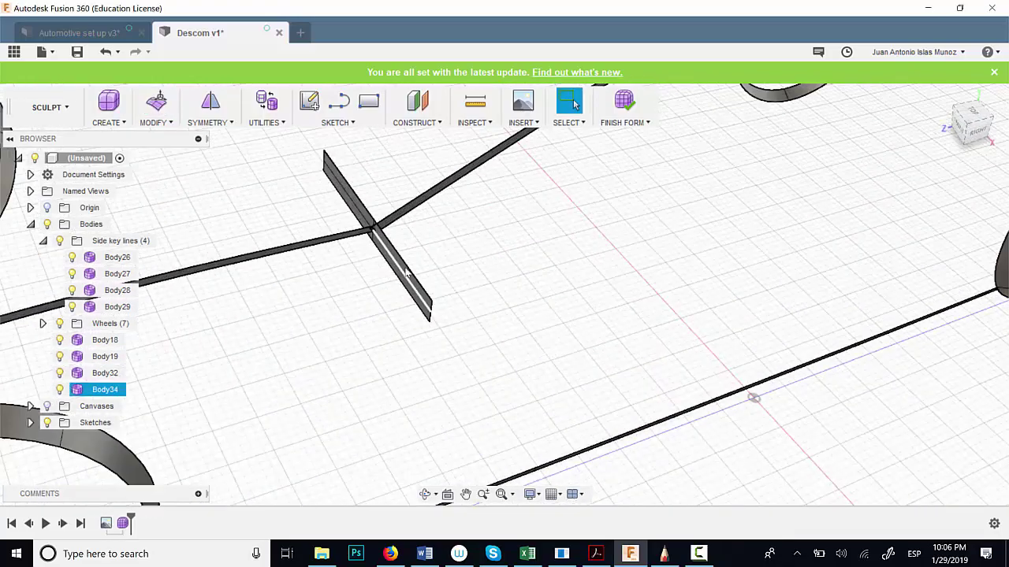
scroll(410, 273, up, 4)
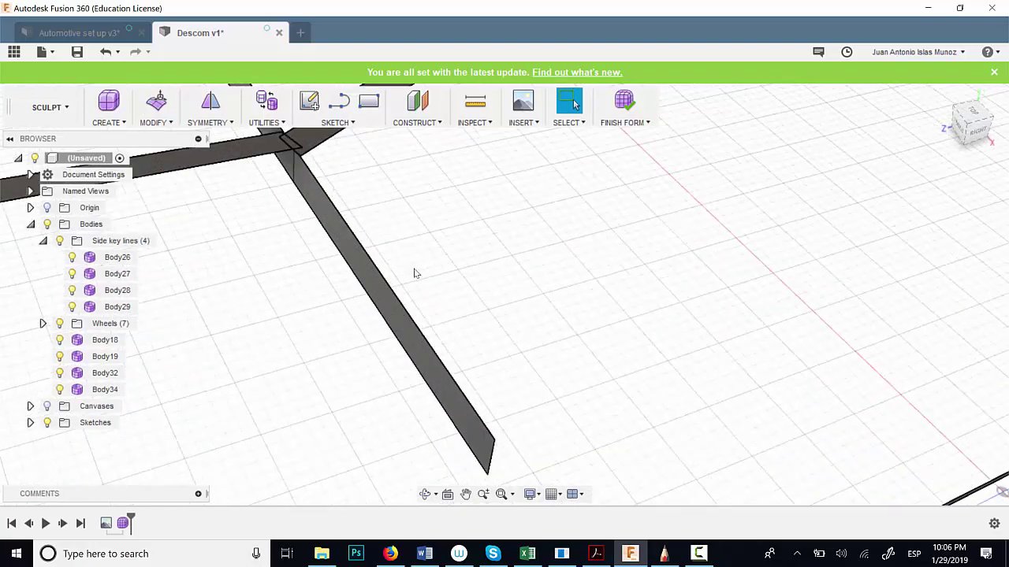
Step: Apply internal mirror symmetry to the cross strip about its middle, using the faces on either side of the centre line
scroll(416, 272, down, 4)
scroll(419, 273, down, 4)
click(430, 290)
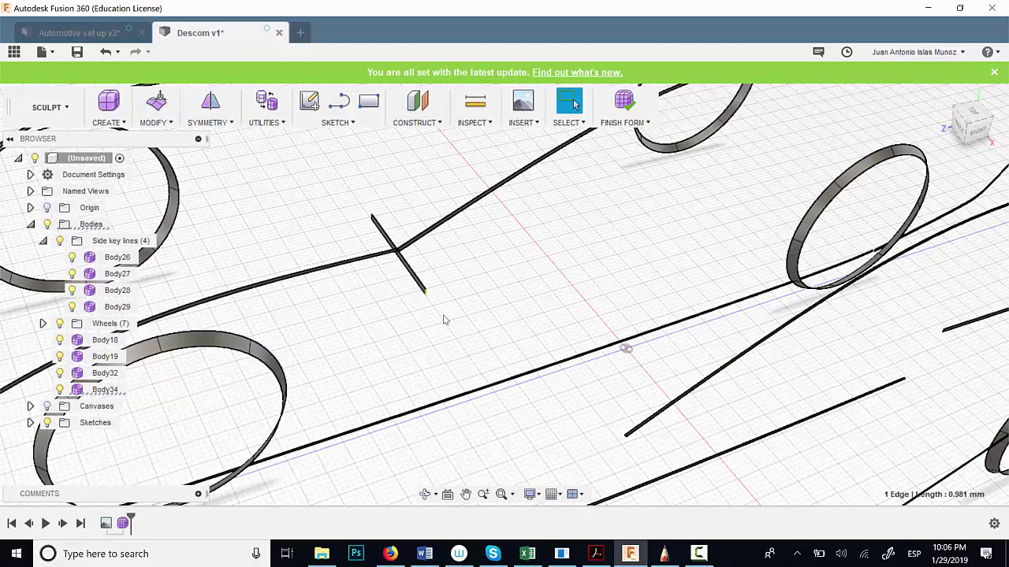
scroll(443, 316, up, 1)
scroll(441, 274, up, 3)
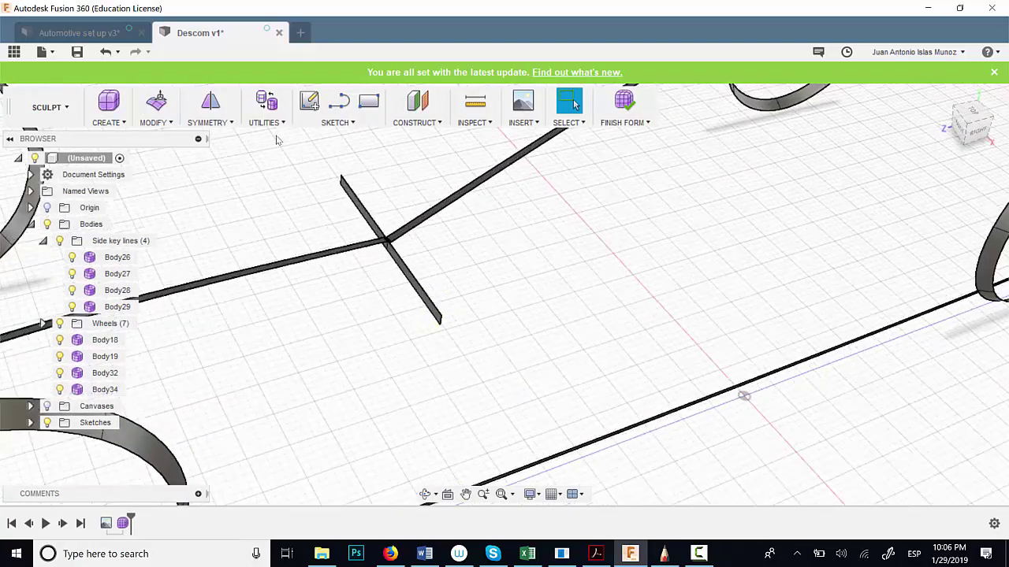
click(208, 122)
click(228, 141)
scroll(390, 253, up, 2)
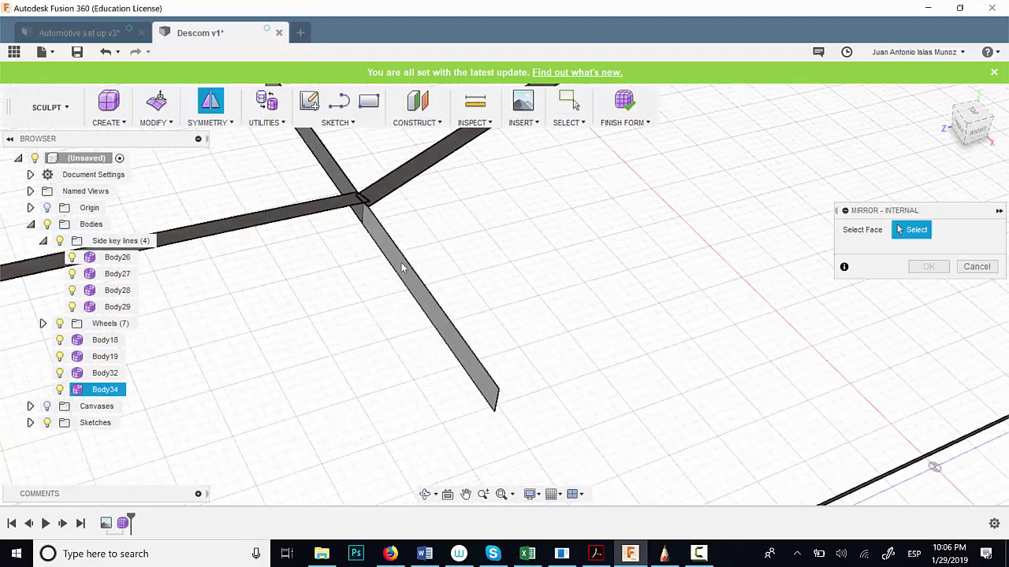
click(432, 304)
key(Return)
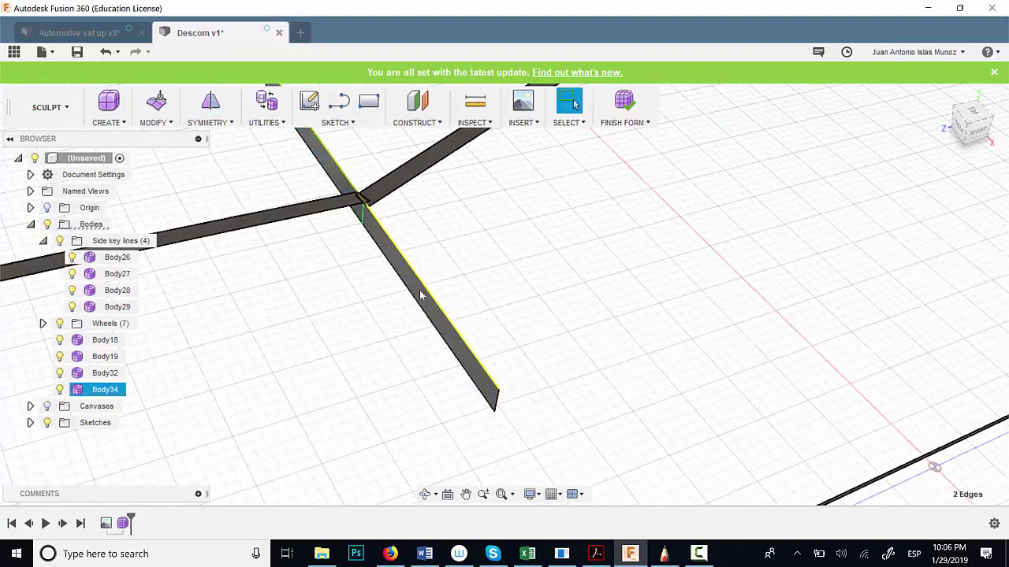
Step: Move the entire cross strip body 0.396 mm up to align it with the centre line
right_click(421, 288)
click(465, 271)
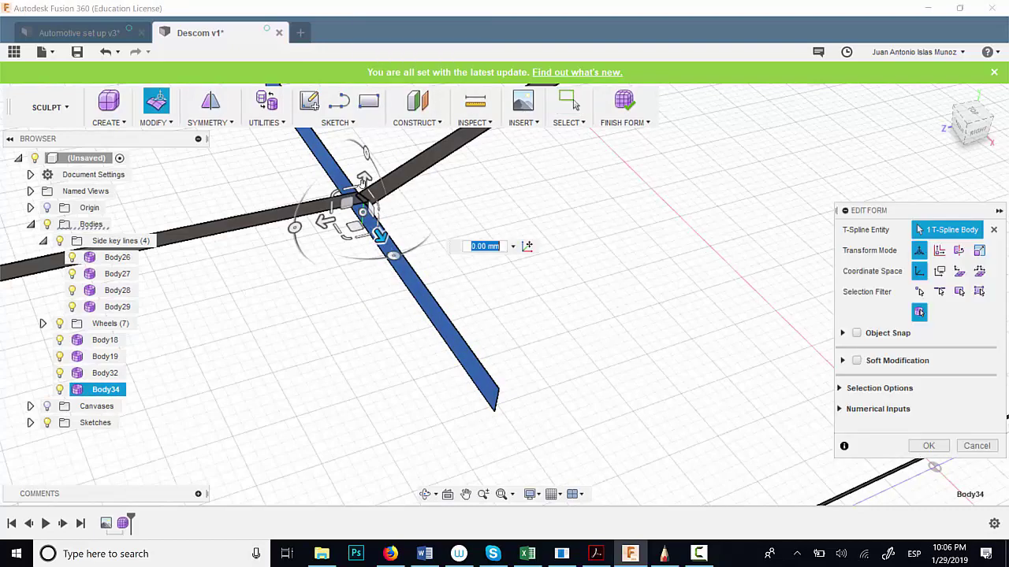
drag(364, 169, 365, 165)
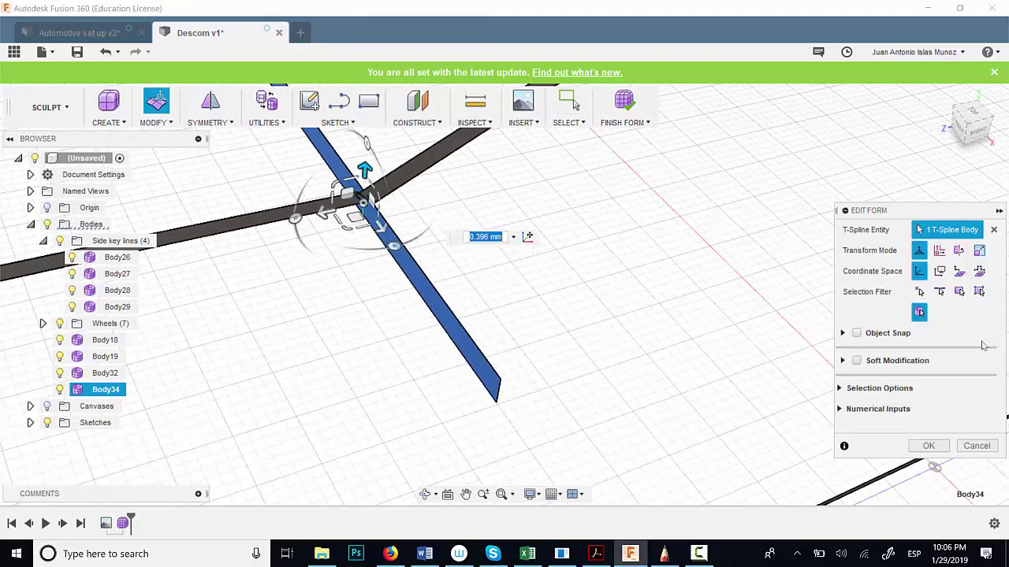
click(924, 446)
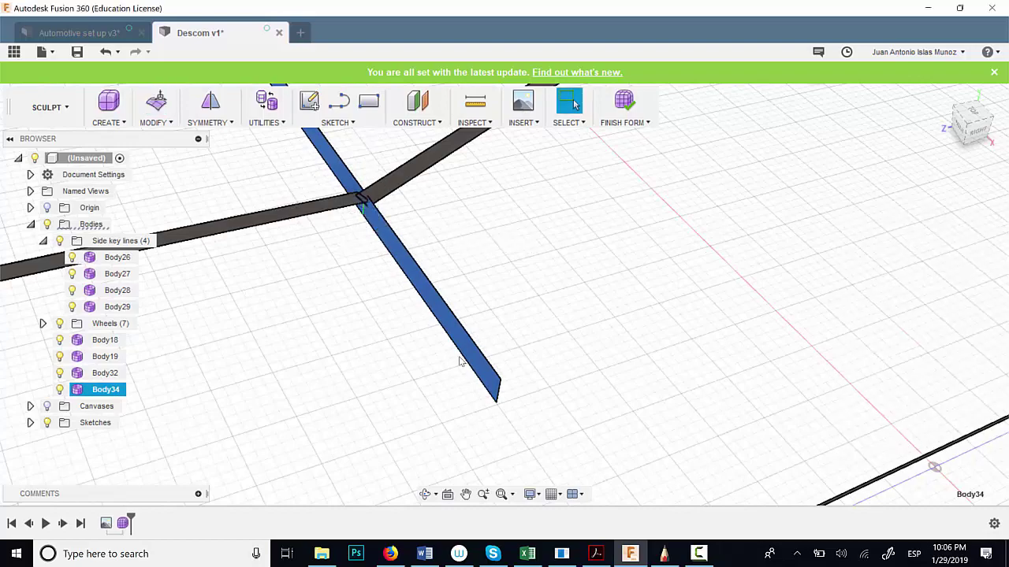
Step: Pull the cross strip's outer end edge outward and rearward to the side roof line's lower end, adjusting its height by 0.673 mm
click(485, 408)
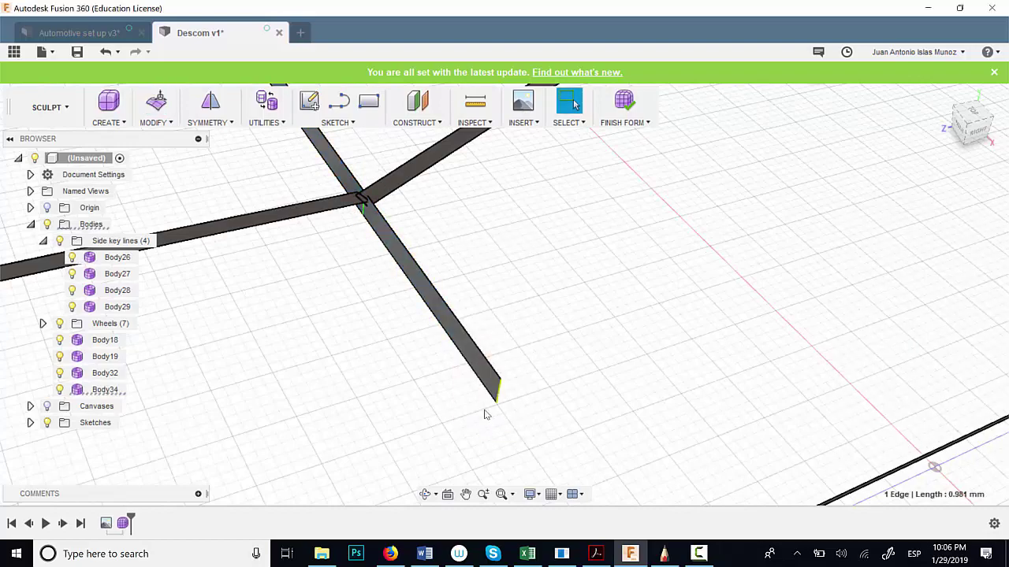
scroll(480, 378, down, 6)
right_click(409, 265)
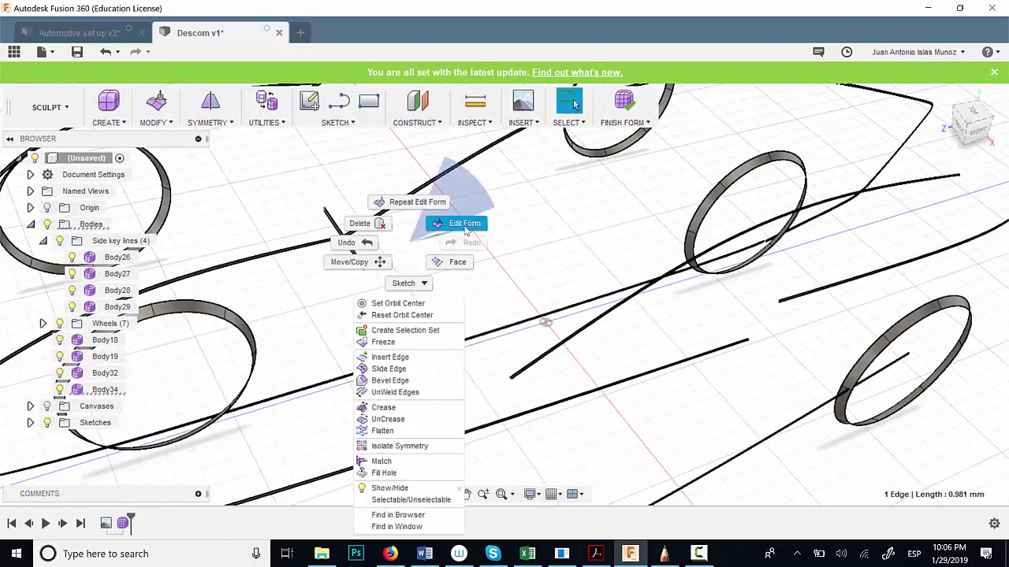
click(465, 221)
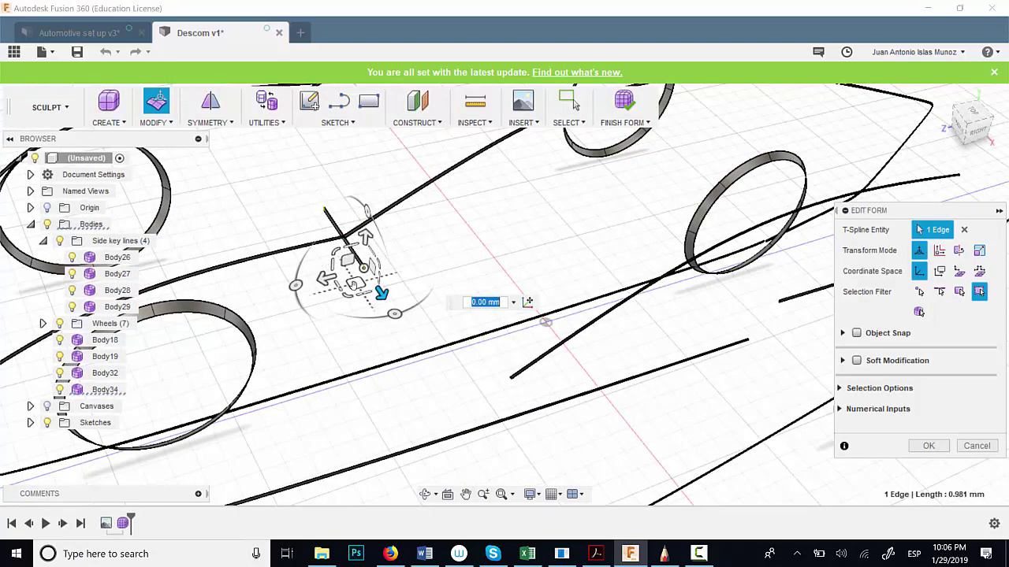
drag(352, 278, 501, 401)
drag(515, 347, 514, 350)
key(ctrl+z)
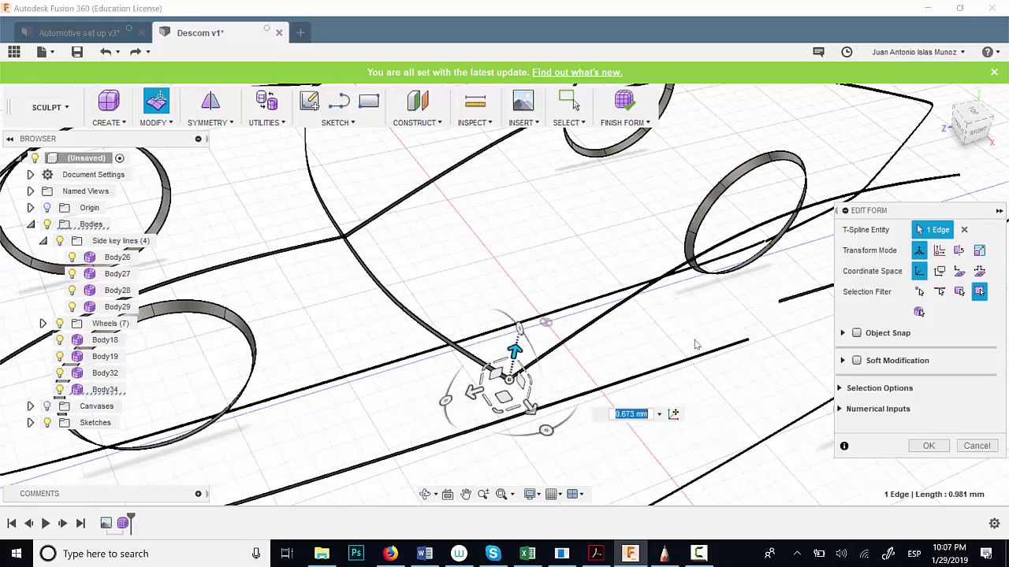
click(930, 446)
Step: Fine-tune the windshield base strip's outer end edge in height and lengthwise, moving it 1.269 mm outward to meet the side roof line's lower end
scroll(533, 261, down, 5)
mouse_move(534, 261)
shift+middle_down()
mouse_move(509, 268)
mouse_move(543, 316)
mouse_move(443, 264)
mouse_move(435, 297)
mouse_move(432, 285)
mouse_move(480, 266)
shift+middle_up()
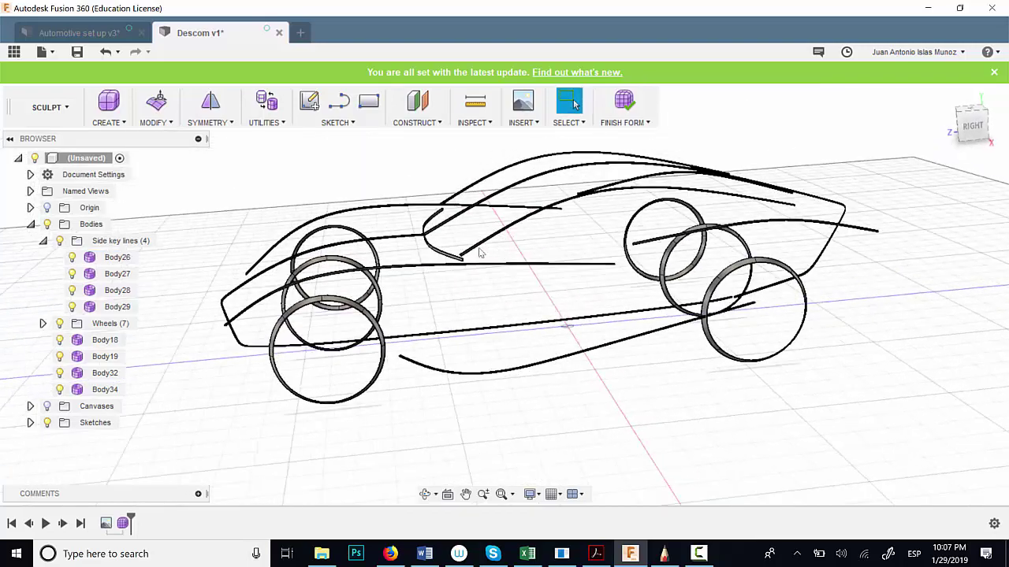
scroll(473, 264, up, 3)
scroll(473, 263, up, 3)
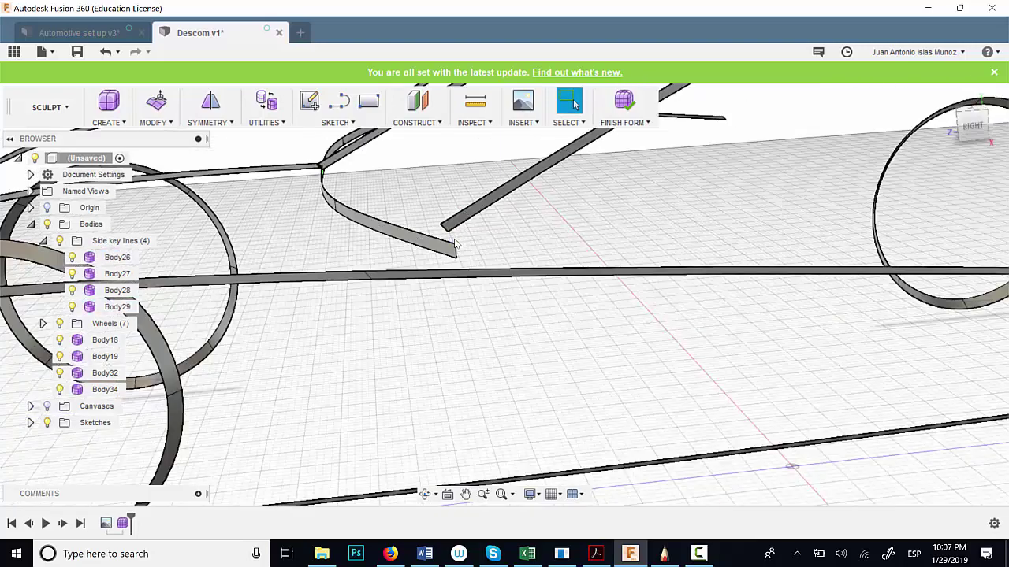
right_click(515, 251)
click(496, 224)
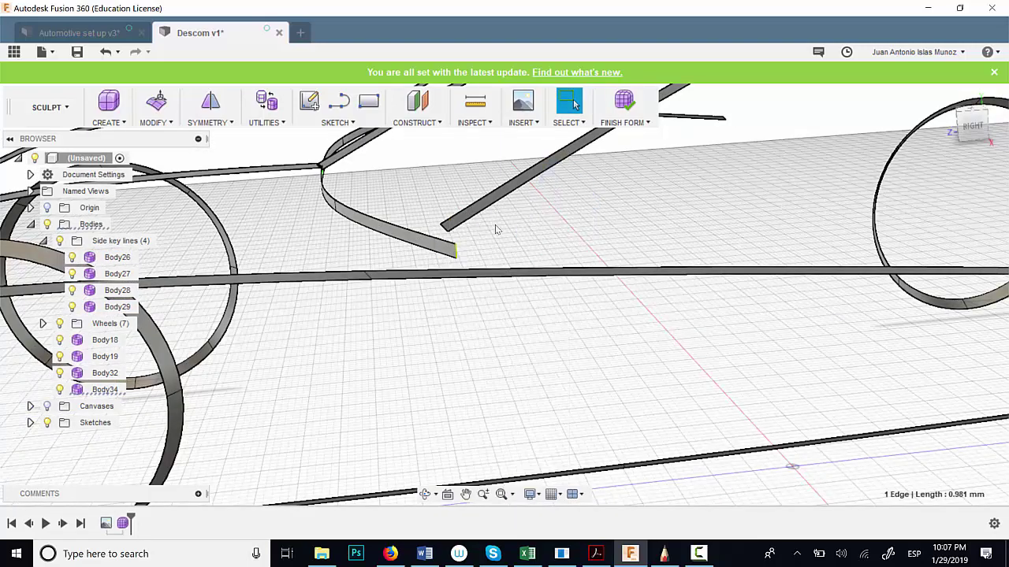
drag(457, 204, 450, 181)
drag(412, 228, 400, 228)
shift+middle_drag(400, 228, 376, 271)
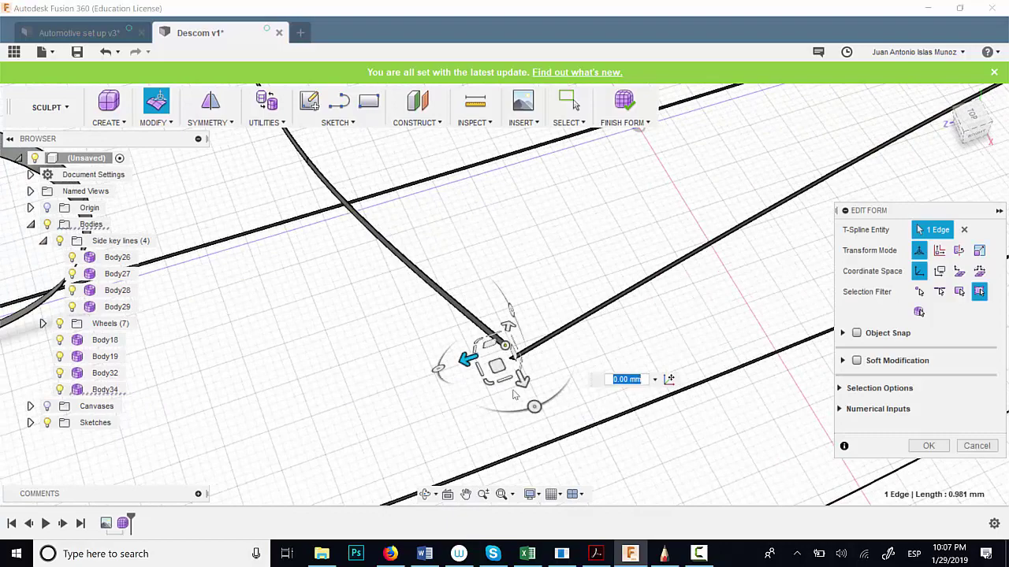
drag(530, 392, 535, 395)
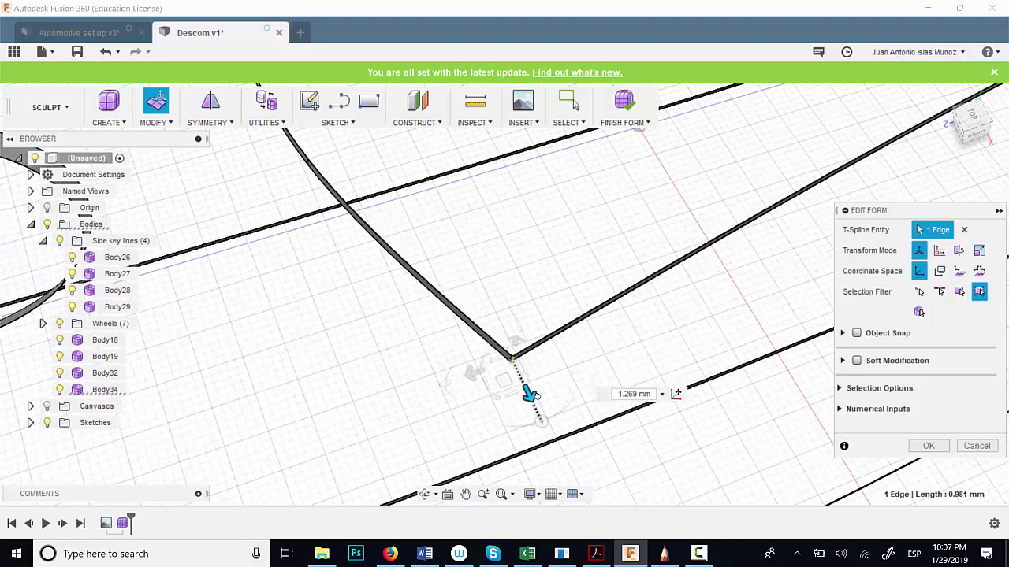
click(927, 454)
Step: Bridge the rear end edges of the two mirrored side roof lines across the car's tail using 2 faces
scroll(536, 383, down, 4)
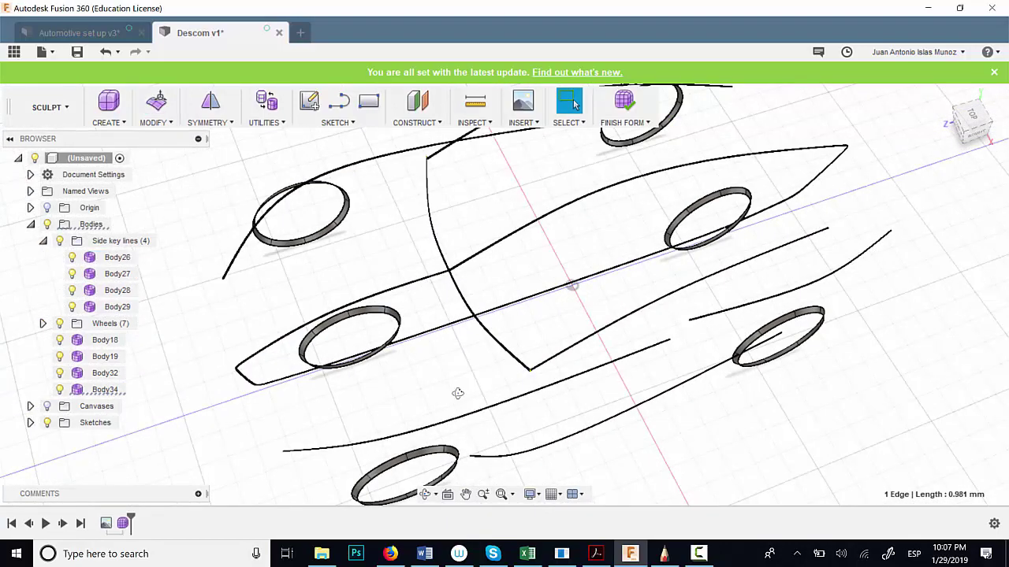
mouse_move(457, 394)
shift+middle_down()
mouse_move(502, 381)
mouse_move(462, 354)
mouse_move(367, 353)
mouse_move(361, 383)
mouse_move(350, 334)
mouse_move(338, 342)
mouse_move(498, 327)
mouse_move(509, 307)
mouse_move(567, 308)
mouse_move(899, 170)
shift+middle_up()
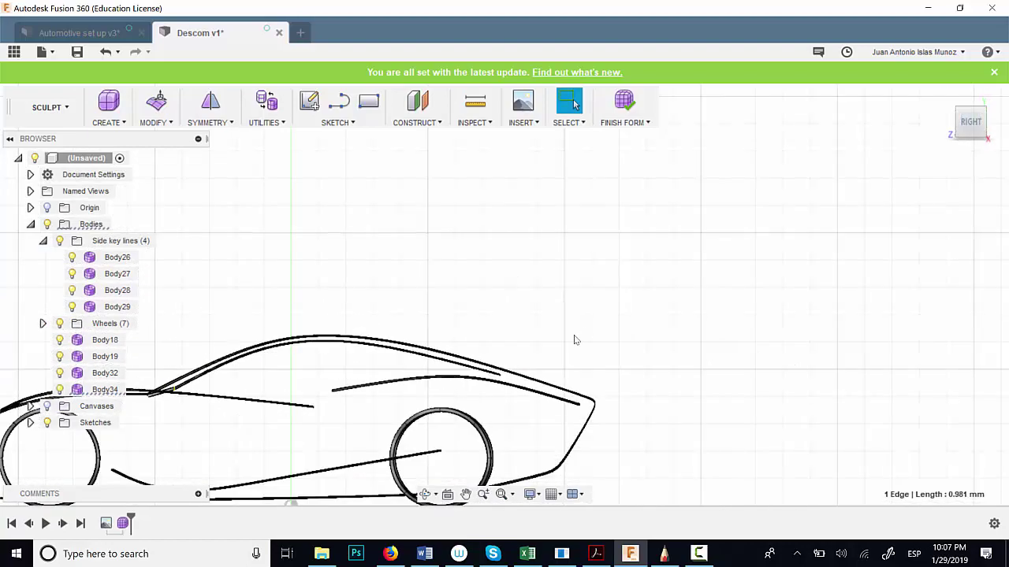
mouse_move(572, 340)
middle_down()
mouse_move(486, 342)
mouse_move(480, 376)
mouse_move(487, 360)
mouse_move(513, 367)
mouse_move(473, 417)
mouse_move(444, 417)
mouse_move(445, 426)
middle_up()
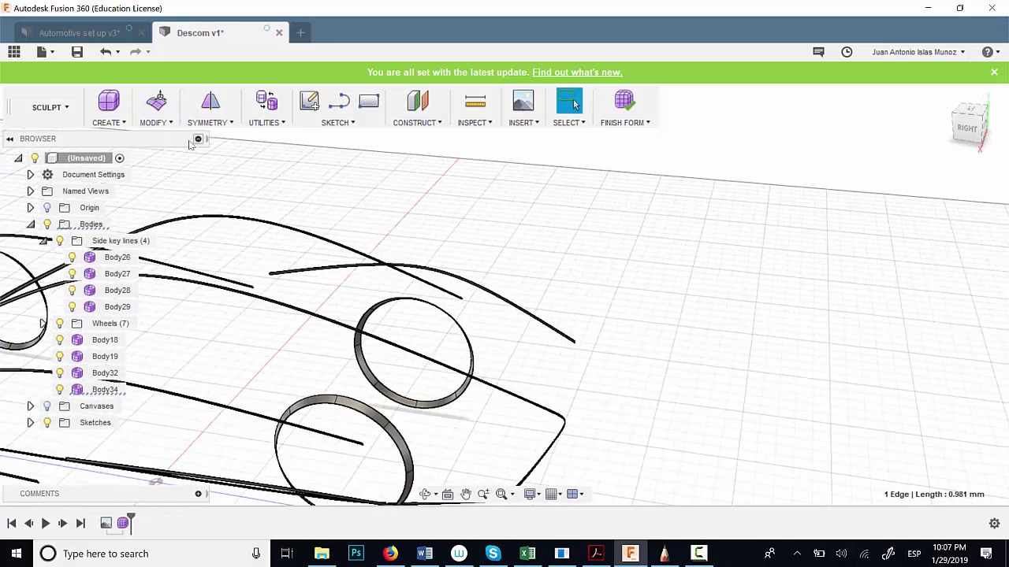
click(156, 122)
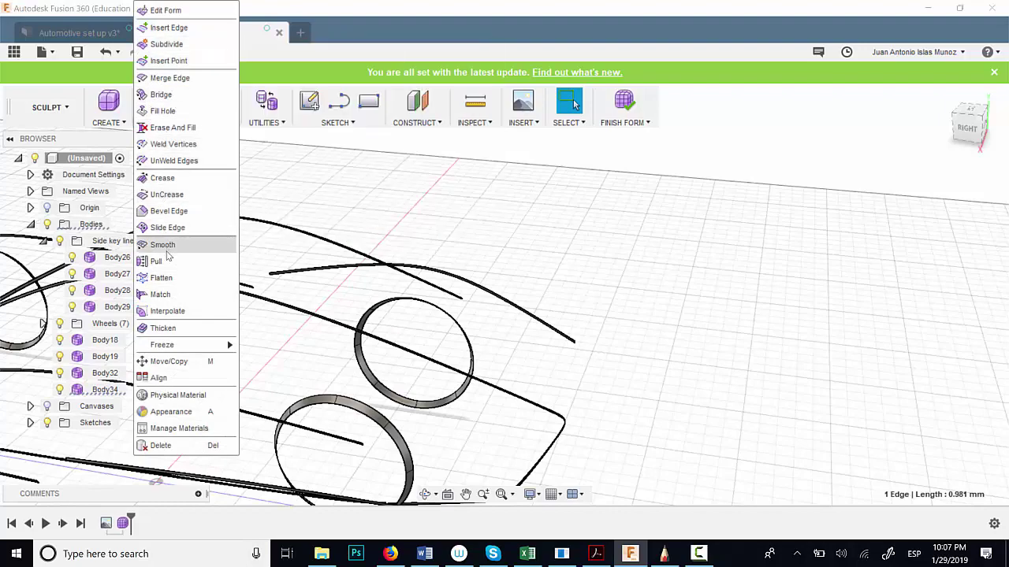
click(162, 94)
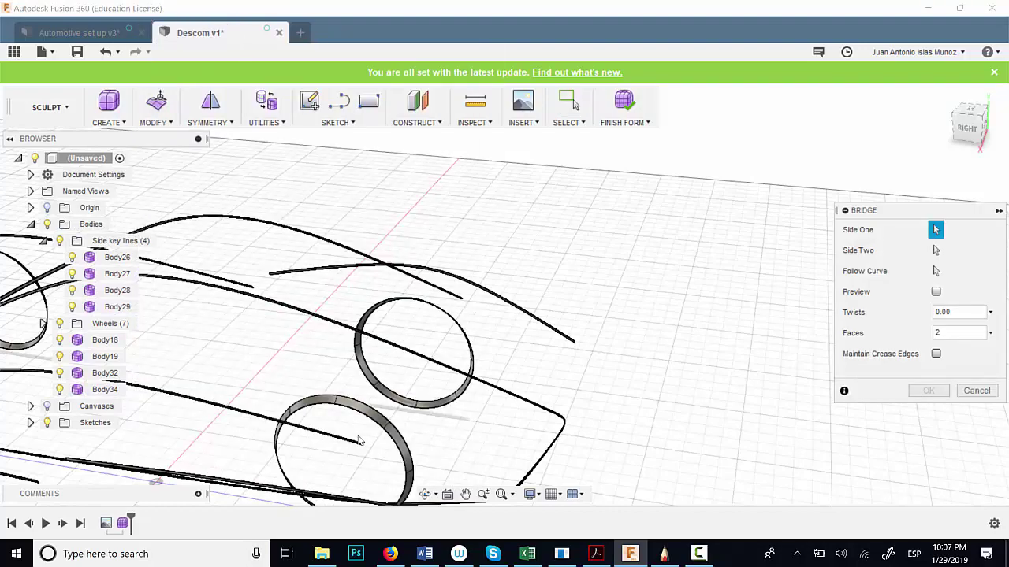
scroll(371, 449, up, 6)
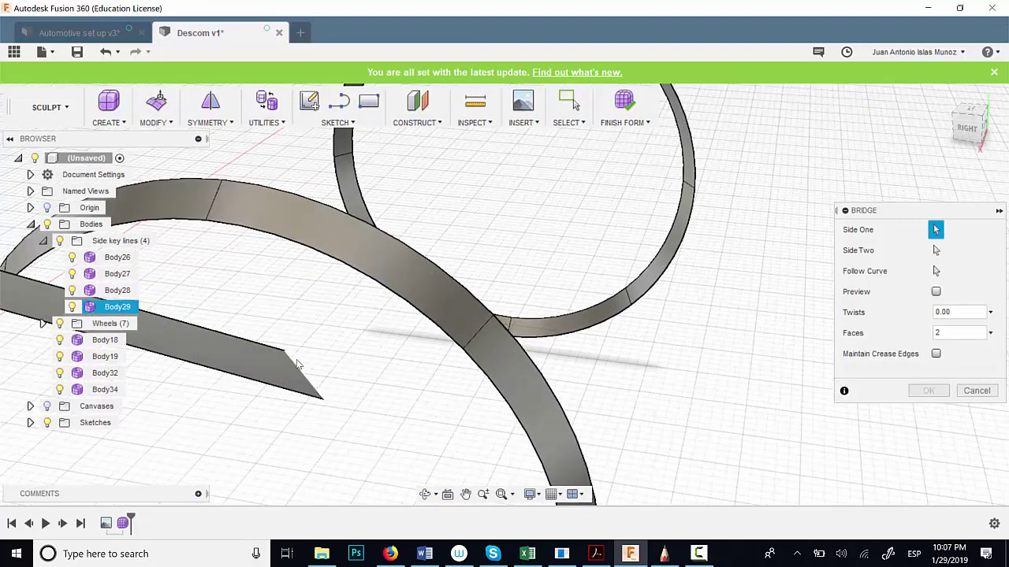
scroll(315, 370, down, 5)
scroll(442, 247, up, 4)
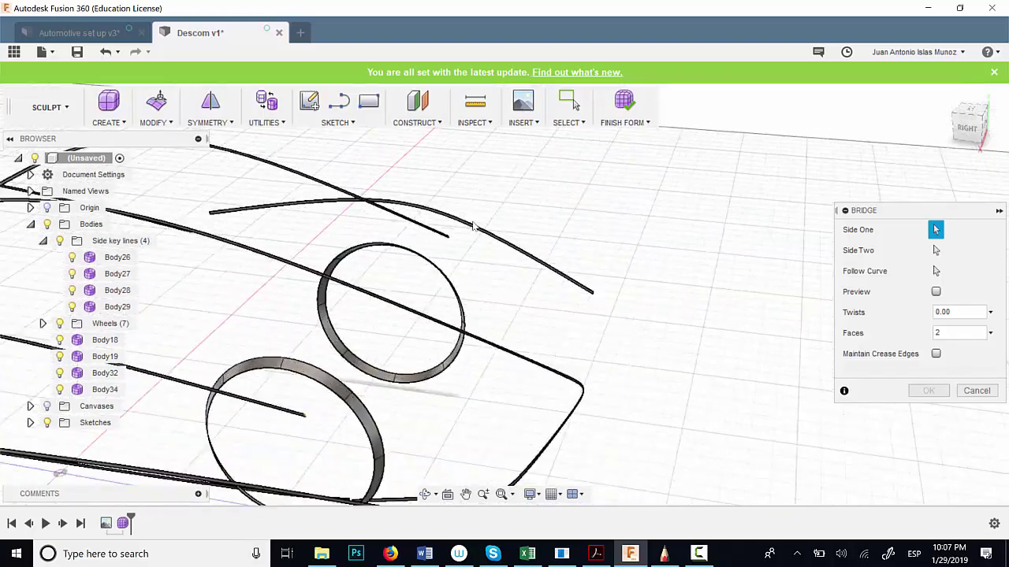
scroll(441, 247, up, 3)
click(420, 272)
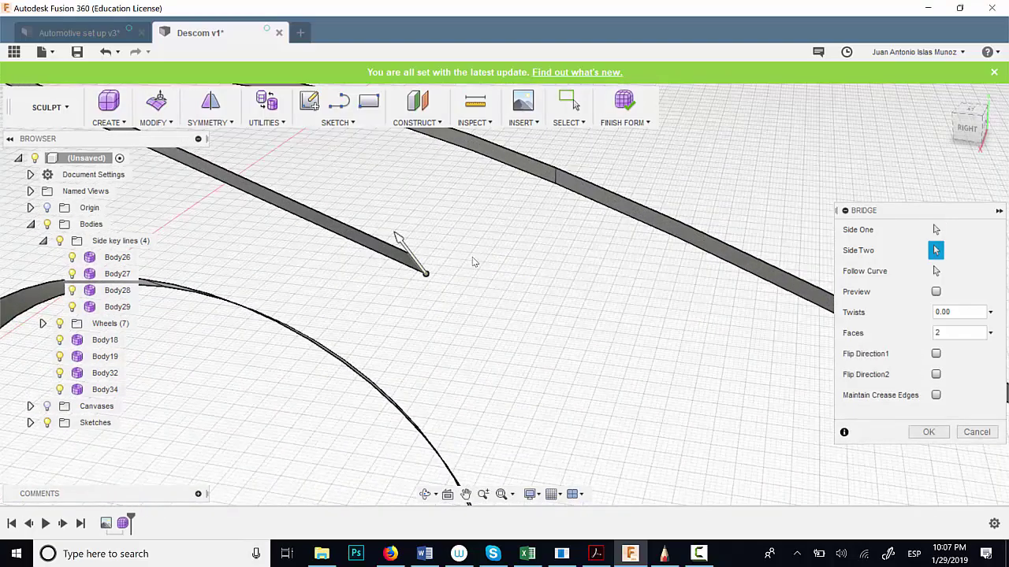
scroll(940, 316, down, 4)
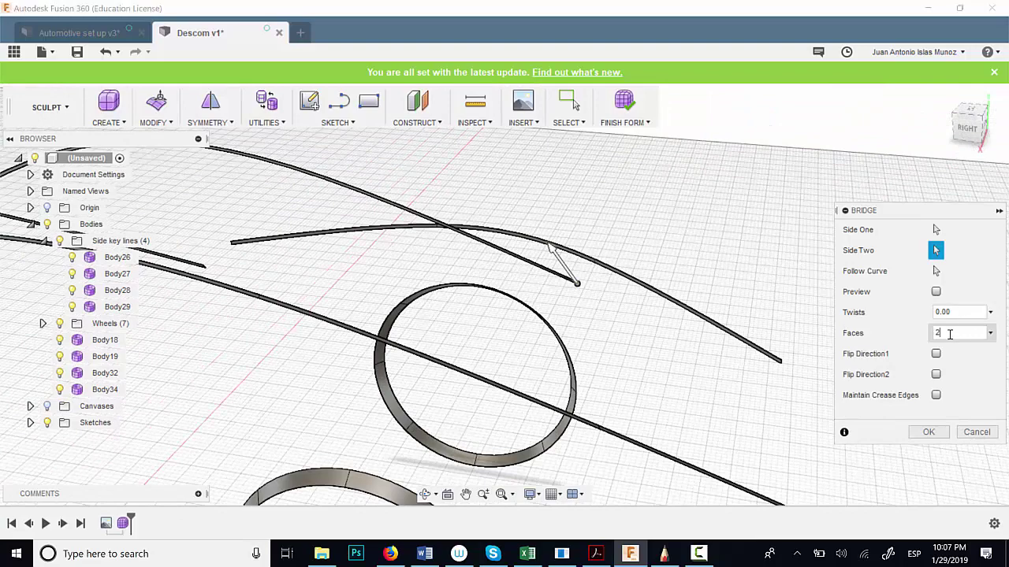
middle_drag(527, 295, 432, 258)
scroll(239, 216, down, 3)
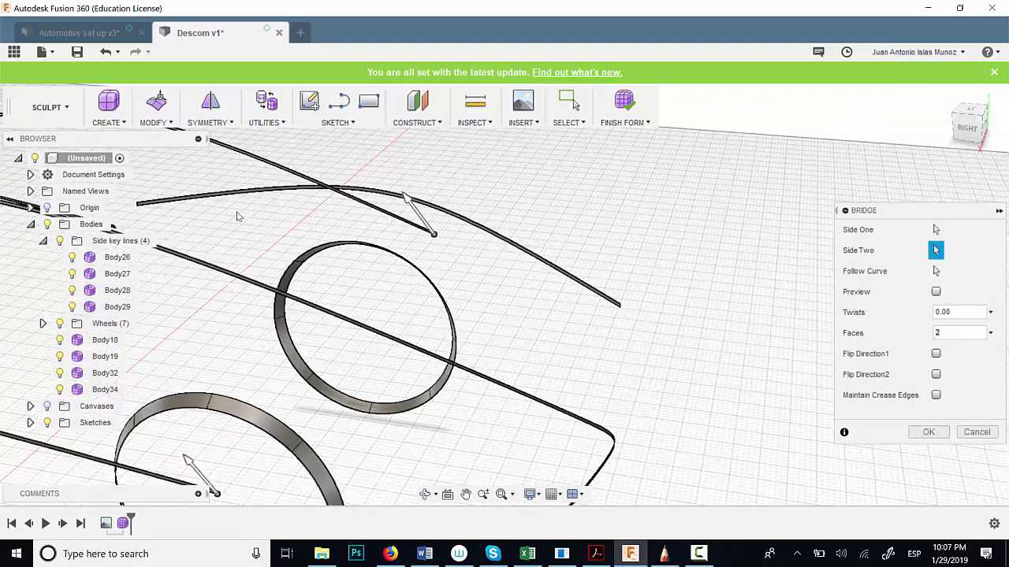
click(927, 433)
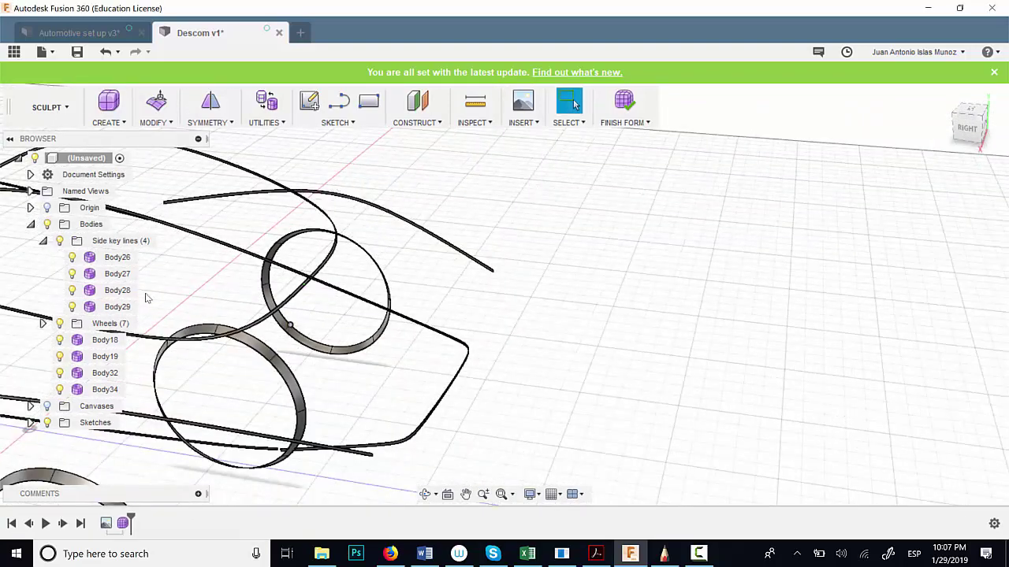
Step: Select the middle cross edge of the rear bridge strip joining the two side roof lines
shift+middle_drag(312, 317, 365, 318)
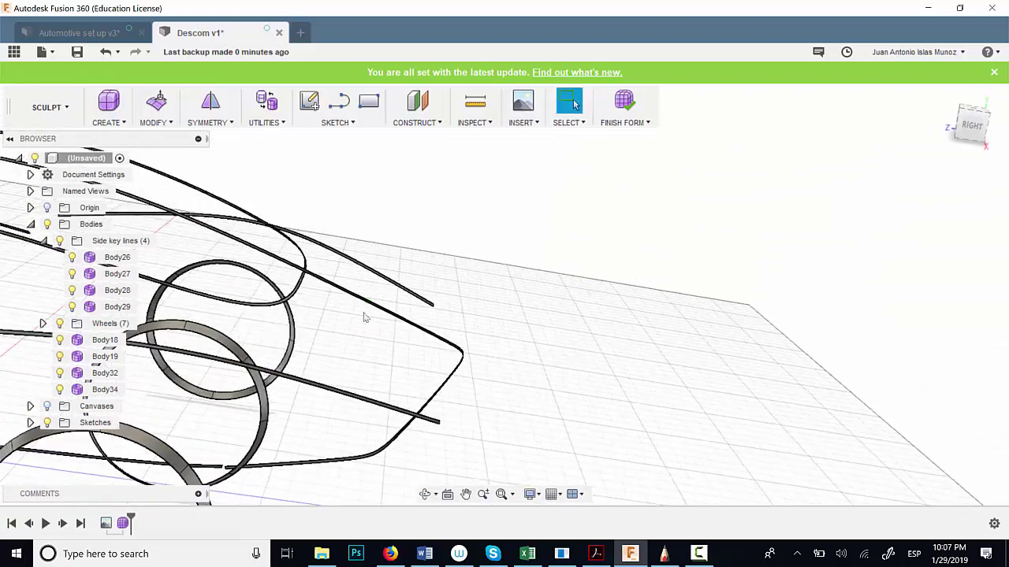
scroll(322, 258, up, 4)
click(350, 243)
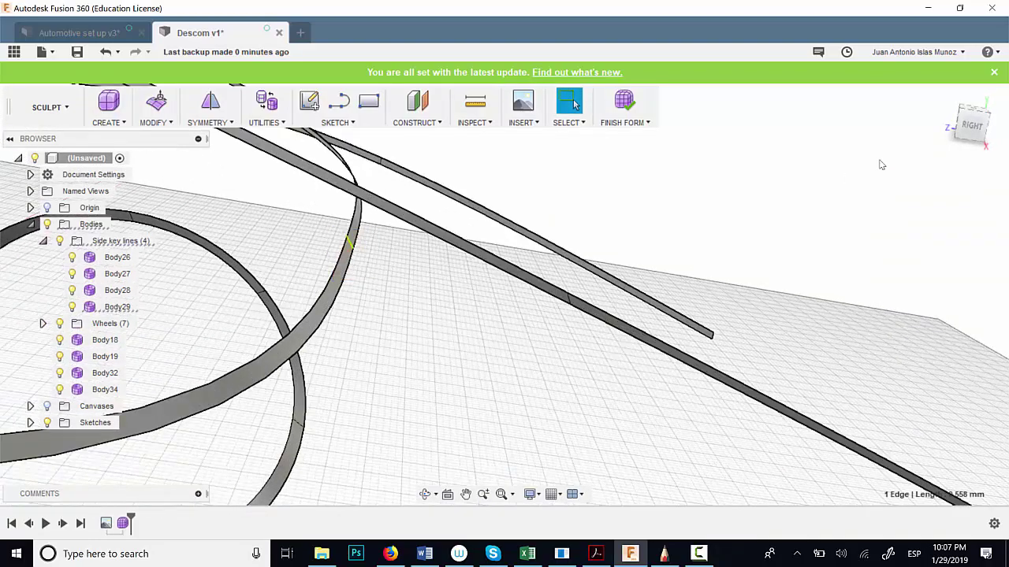
Step: Try to reposition the selected edge of the rear cross curve with Edit Form in the right side view
click(965, 131)
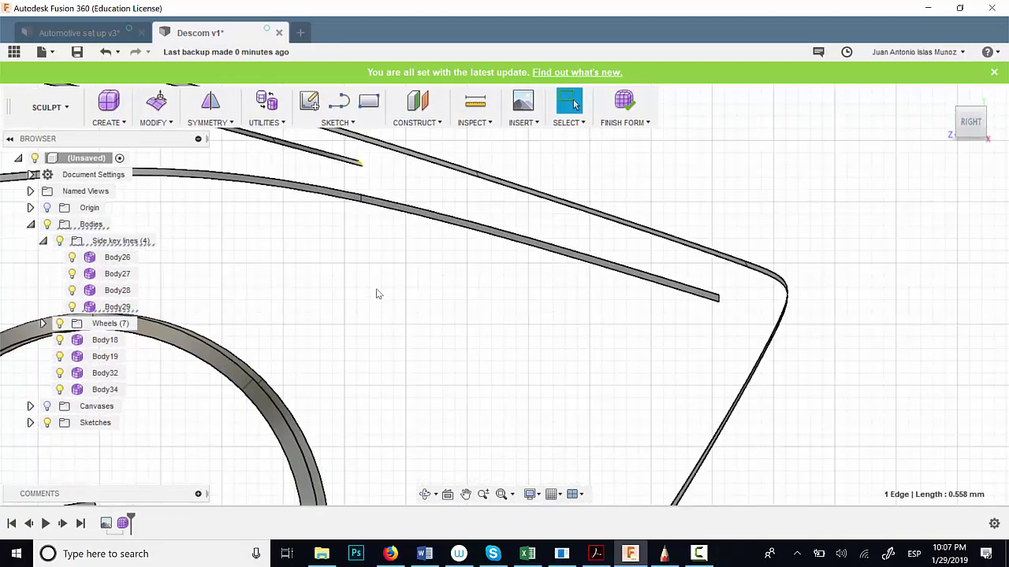
scroll(383, 323, down, 3)
right_click(371, 313)
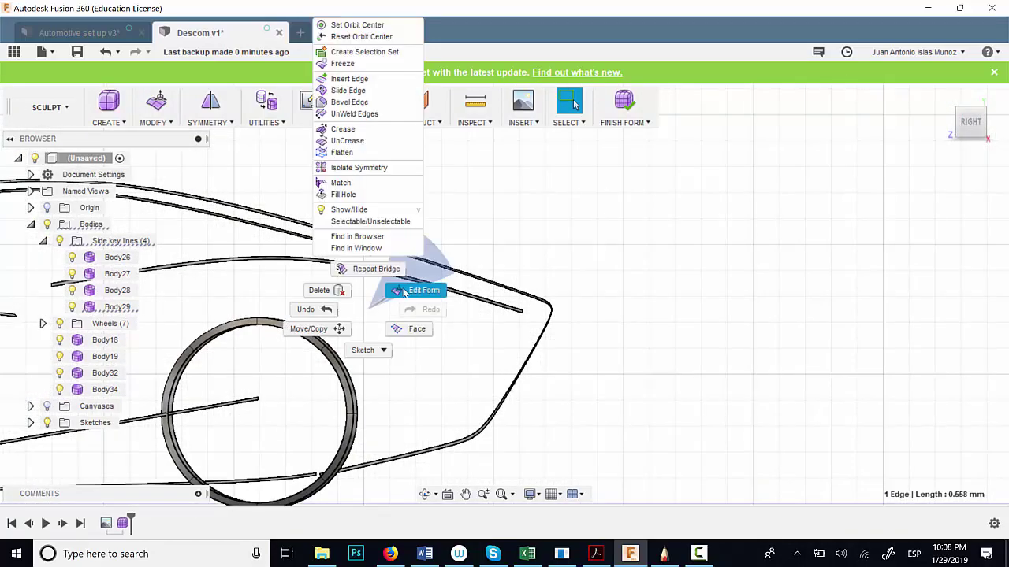
click(421, 289)
drag(352, 237, 385, 227)
scroll(484, 243, down, 4)
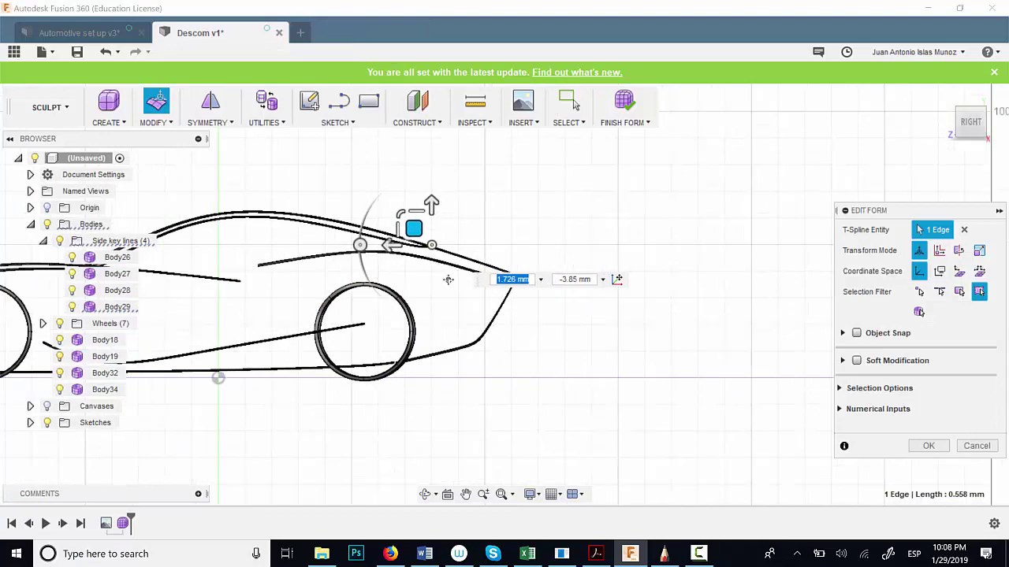
middle_drag(449, 279, 482, 314)
scroll(465, 260, up, 2)
scroll(458, 270, up, 2)
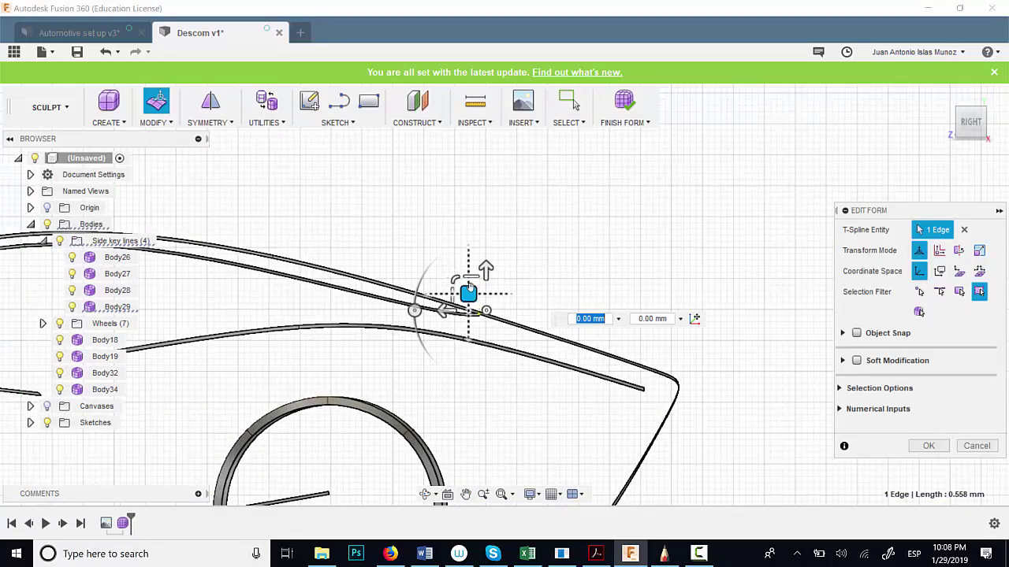
scroll(450, 386, down, 3)
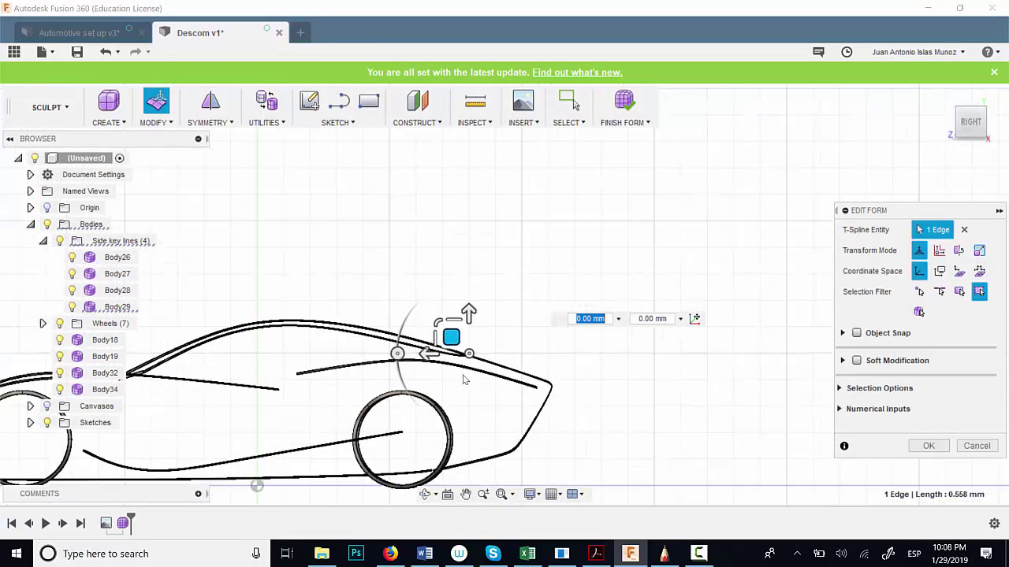
Step: Undo the edge move and close the form edit
key(ctrl+z)
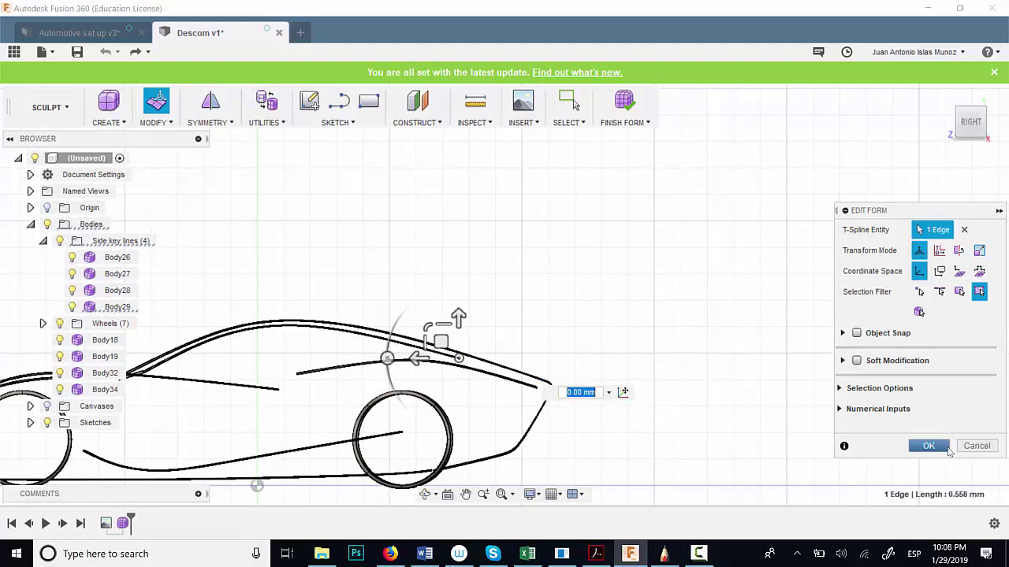
shift+middle_drag(754, 428, 700, 448)
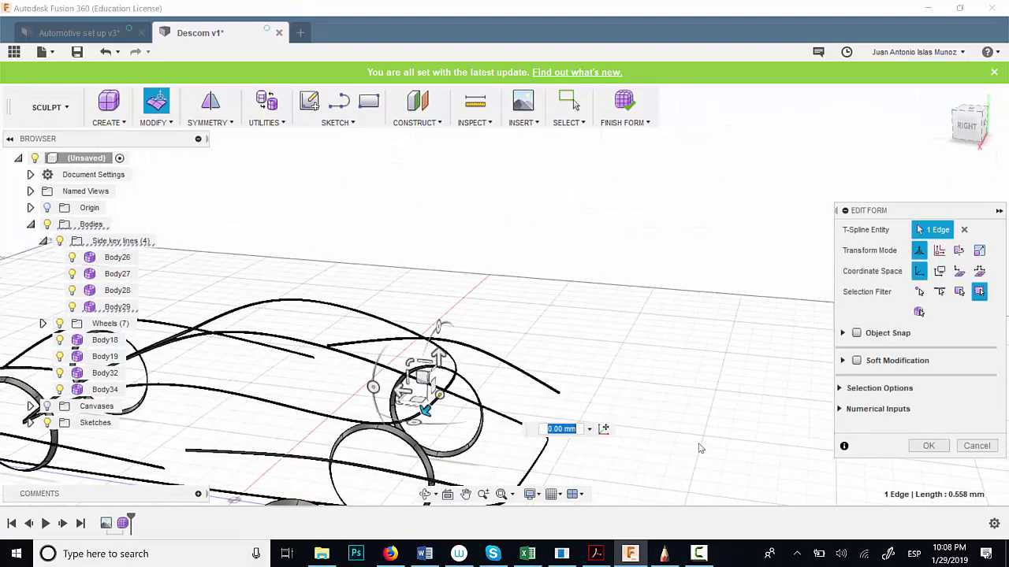
click(929, 446)
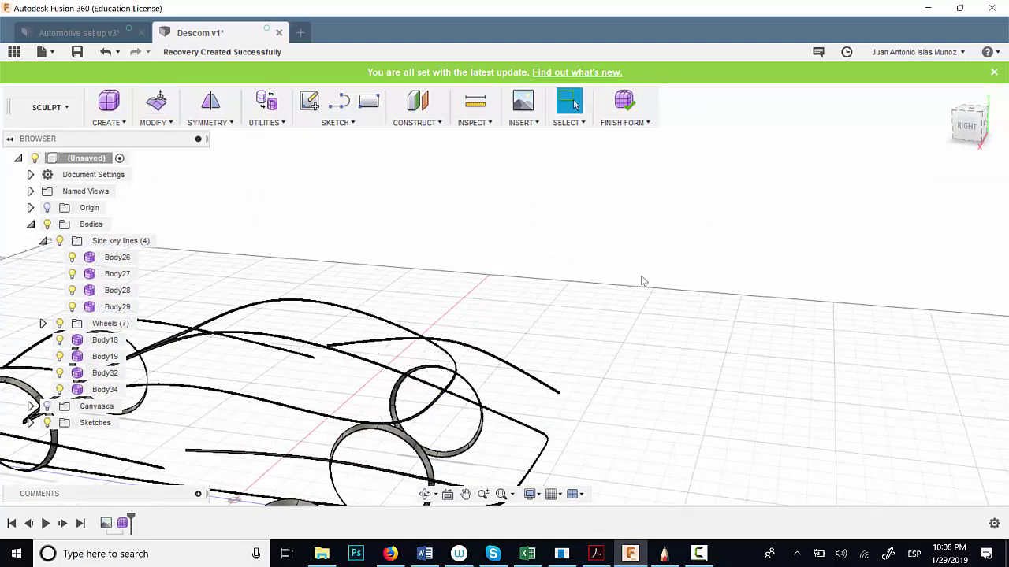
Step: Create a T-Spline plane centered on the origin on the XY plane, about 44 mm by 5 mm, with 2 length faces
mouse_move(412, 405)
shift+middle_down()
mouse_move(575, 382)
mouse_move(500, 367)
mouse_move(428, 322)
shift+middle_up()
shift+middle_drag(306, 277, 184, 115)
click(109, 122)
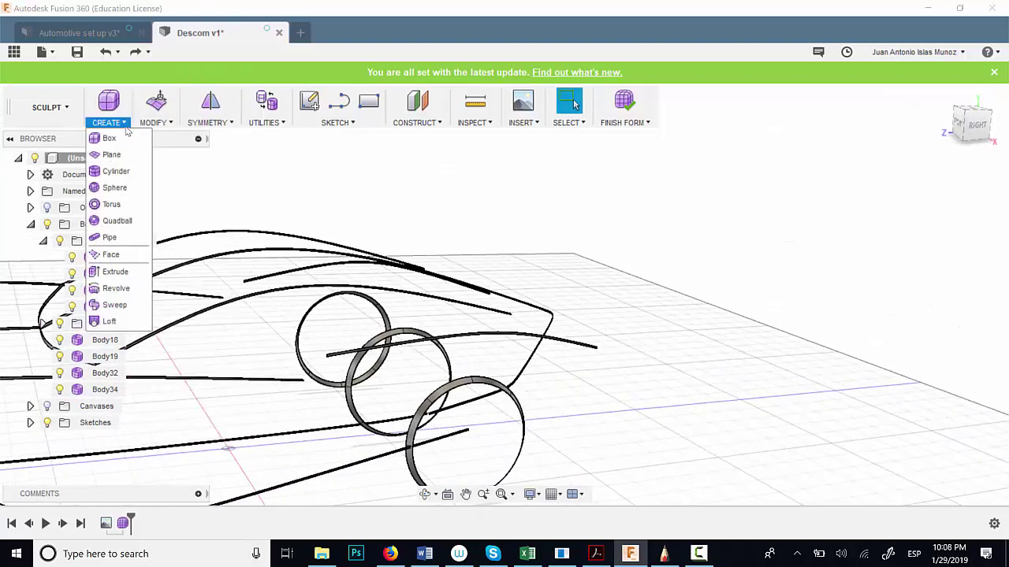
click(113, 153)
middle_drag(238, 281, 307, 262)
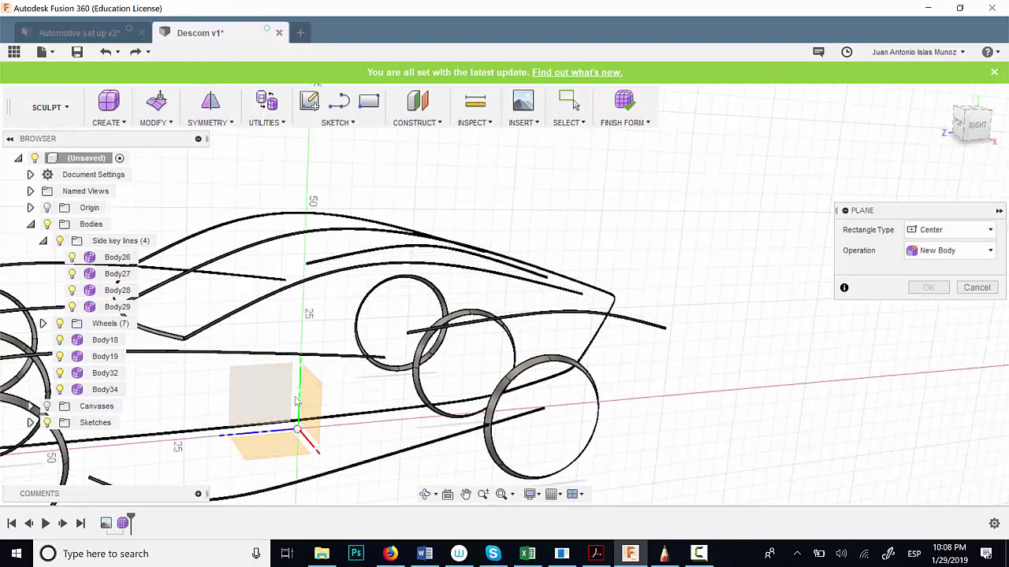
click(314, 414)
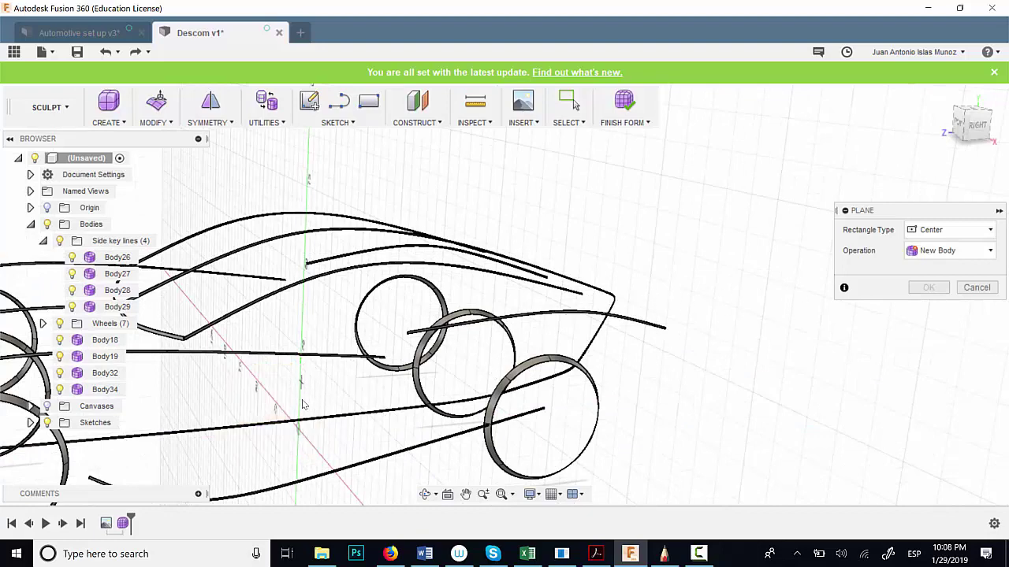
shift+middle_drag(303, 404, 298, 436)
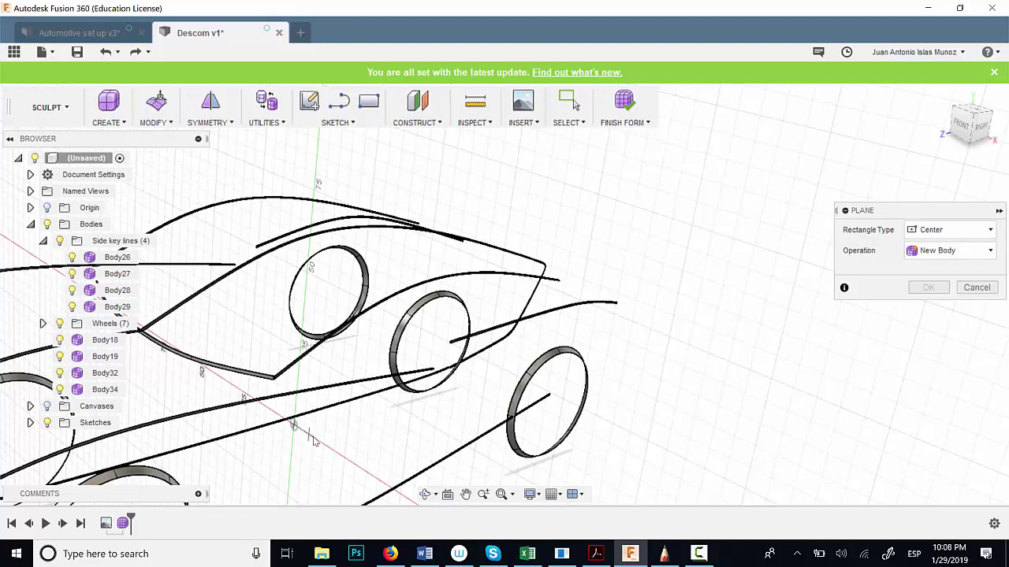
click(332, 462)
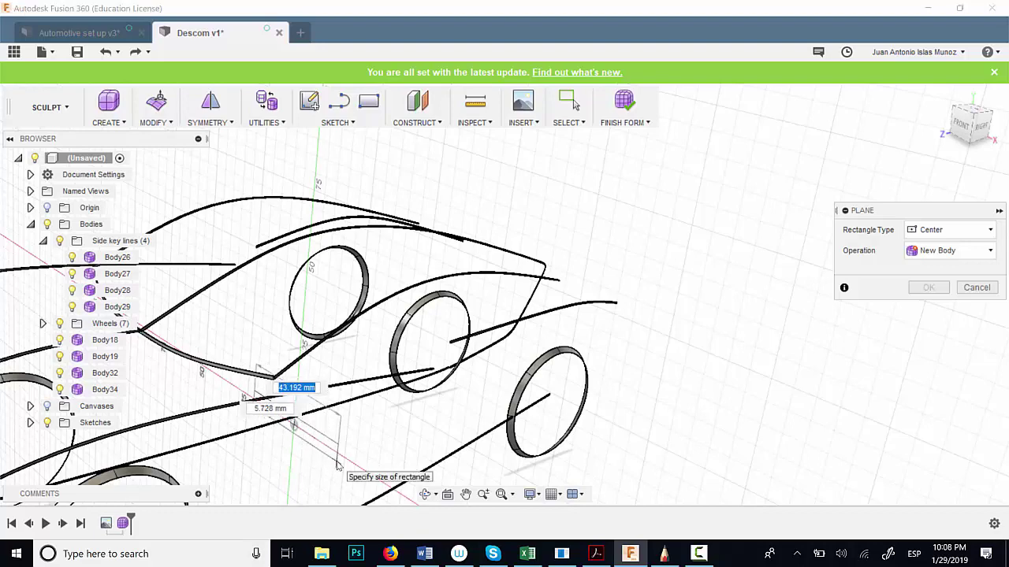
click(339, 463)
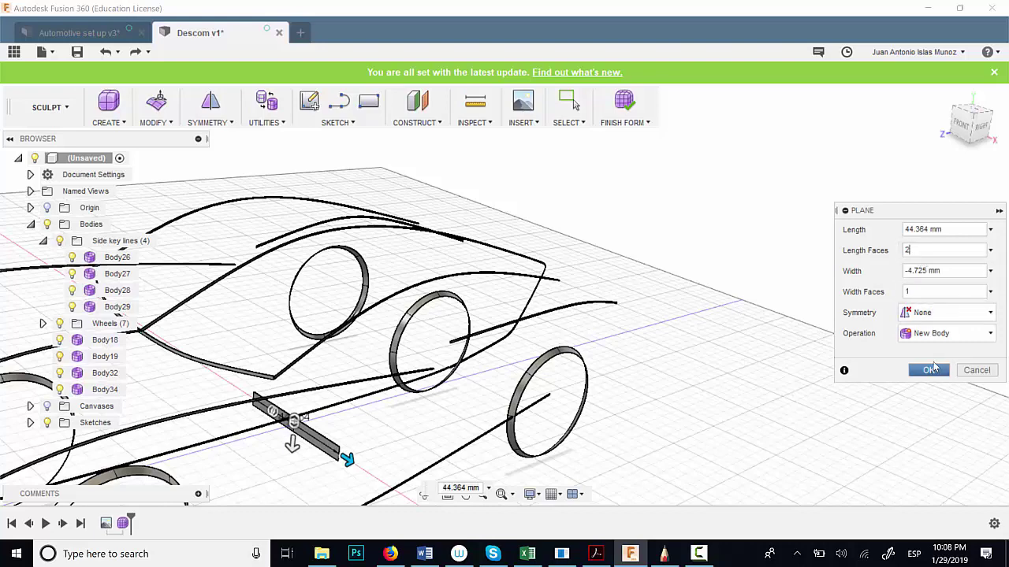
click(931, 371)
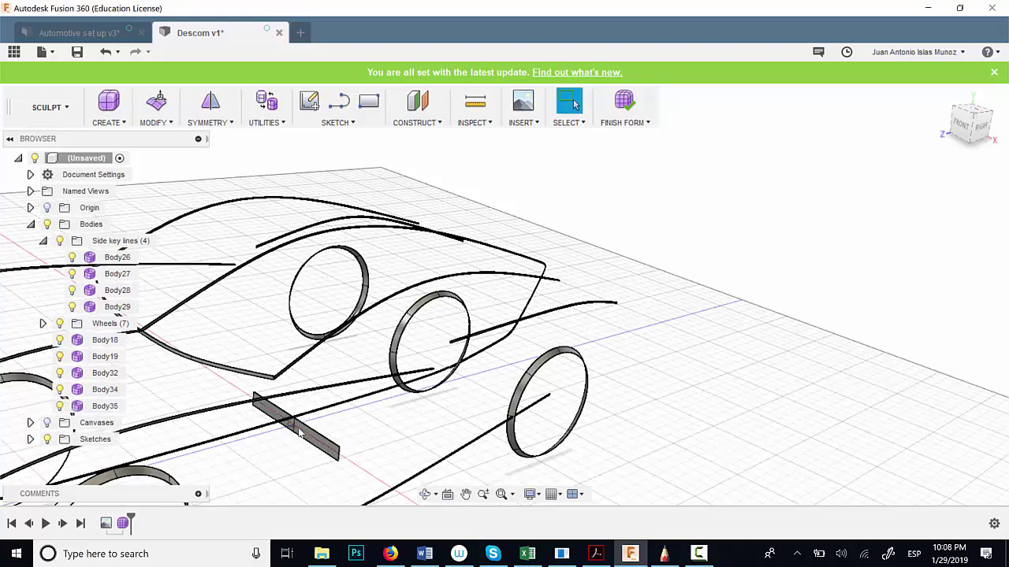
Step: Scale the new plane body's height by about 0.27 with Edit Form to make a narrow strip
scroll(299, 433, up, 2)
click(343, 464)
right_click(339, 453)
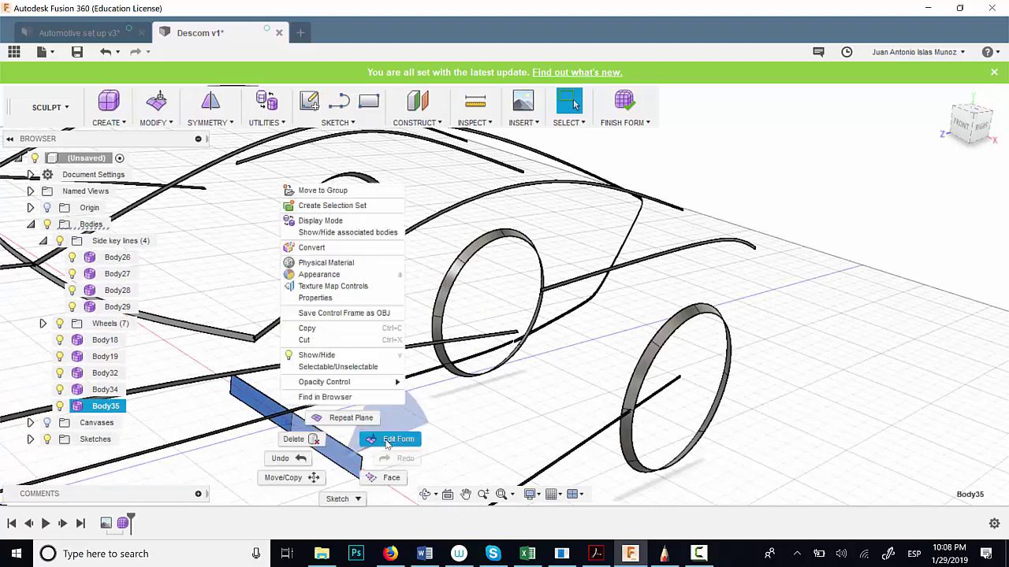
click(394, 435)
drag(303, 394, 303, 399)
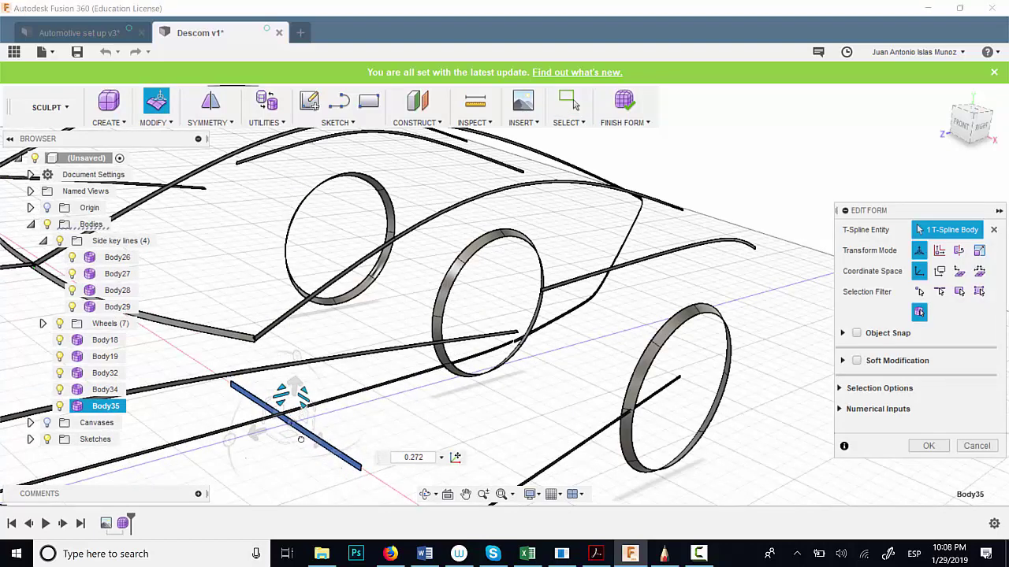
Step: Move the narrow strip up and rearward so it crosses the car's central curve behind the rear wheels
drag(288, 408, 520, 164)
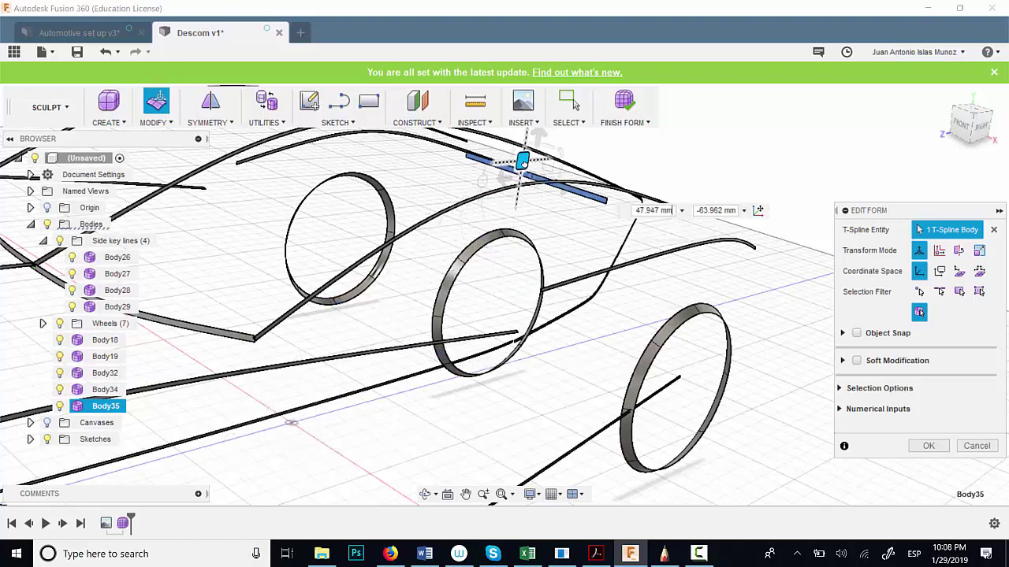
mouse_move(338, 355)
shift+middle_down()
mouse_move(323, 353)
mouse_move(333, 349)
mouse_move(290, 462)
mouse_move(339, 354)
shift+middle_up()
drag(335, 348, 421, 357)
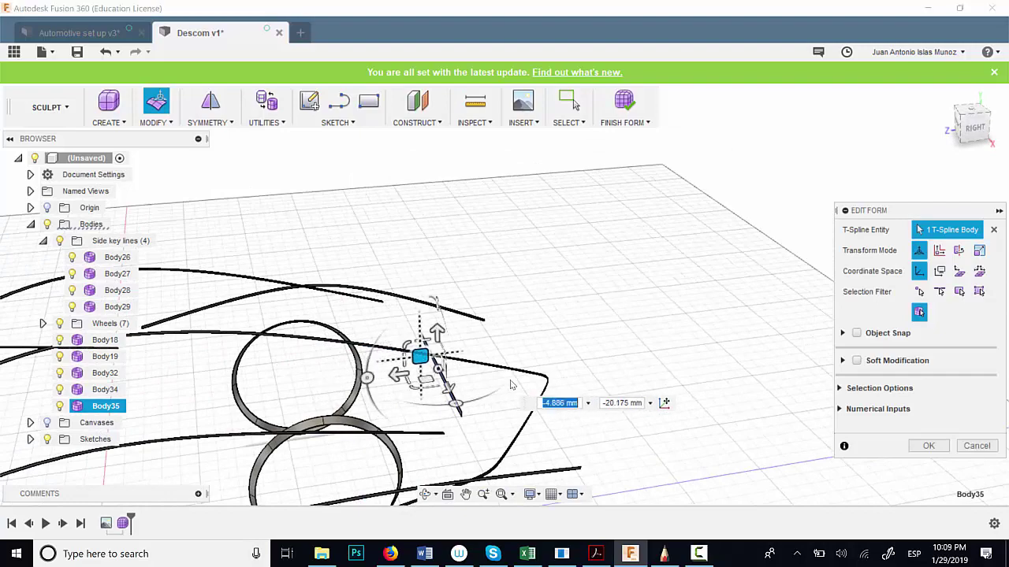
click(462, 408)
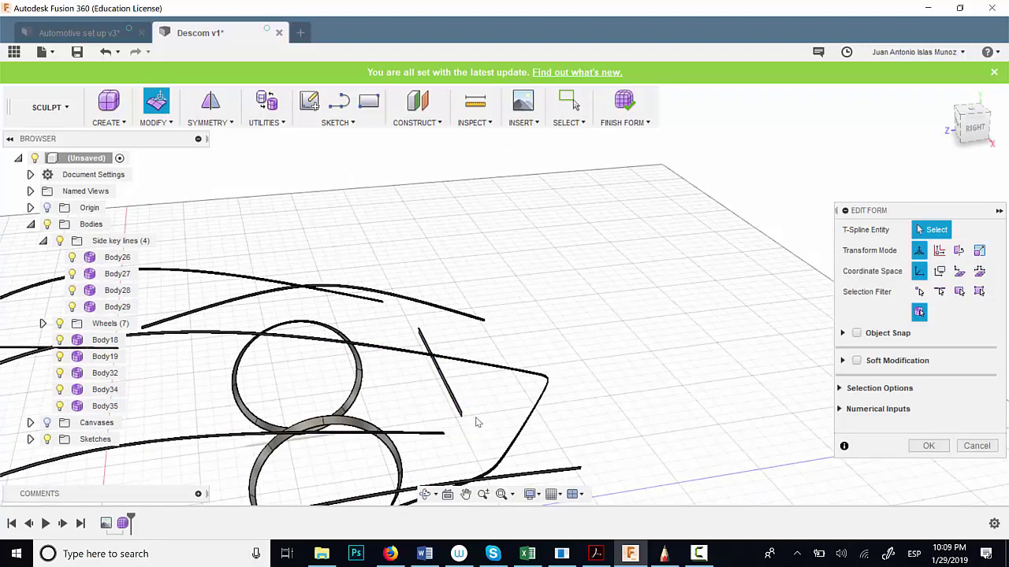
scroll(476, 424, up, 3)
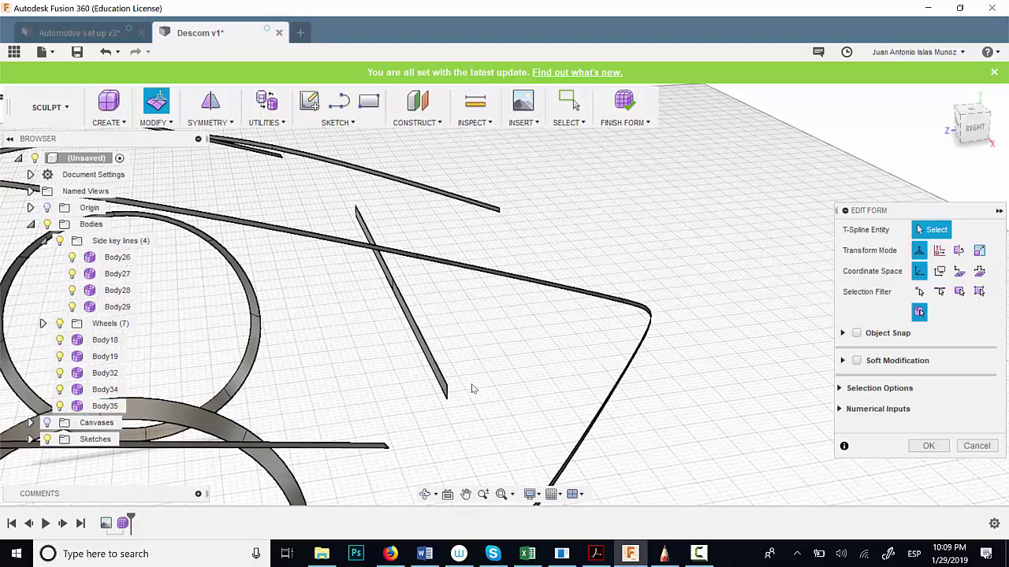
key(Escape)
Step: Move the strip's outer end edge outward, about 6 mm forward and about 3.1 mm up to bend the strip
right_click(463, 417)
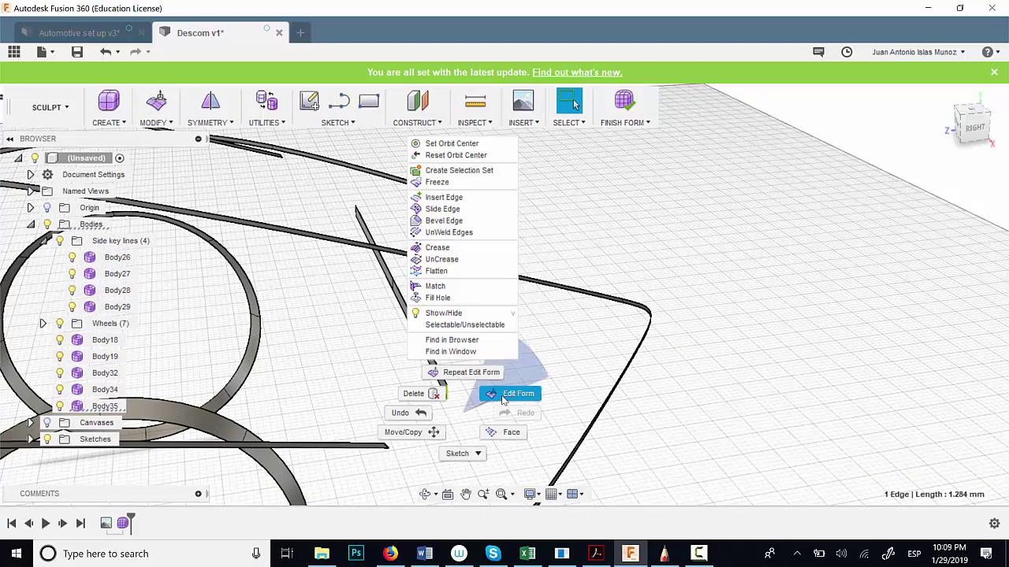
click(505, 394)
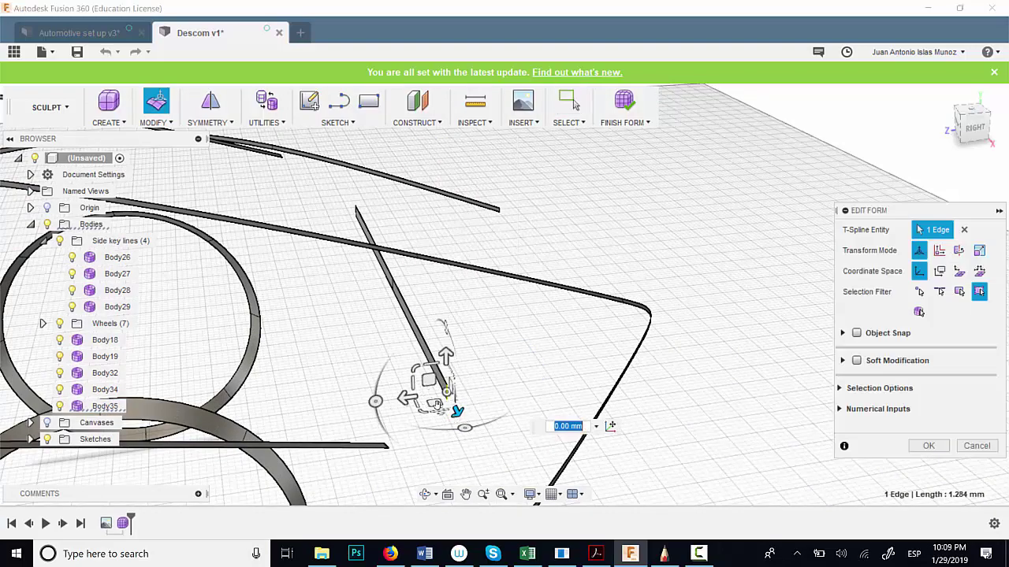
click(462, 419)
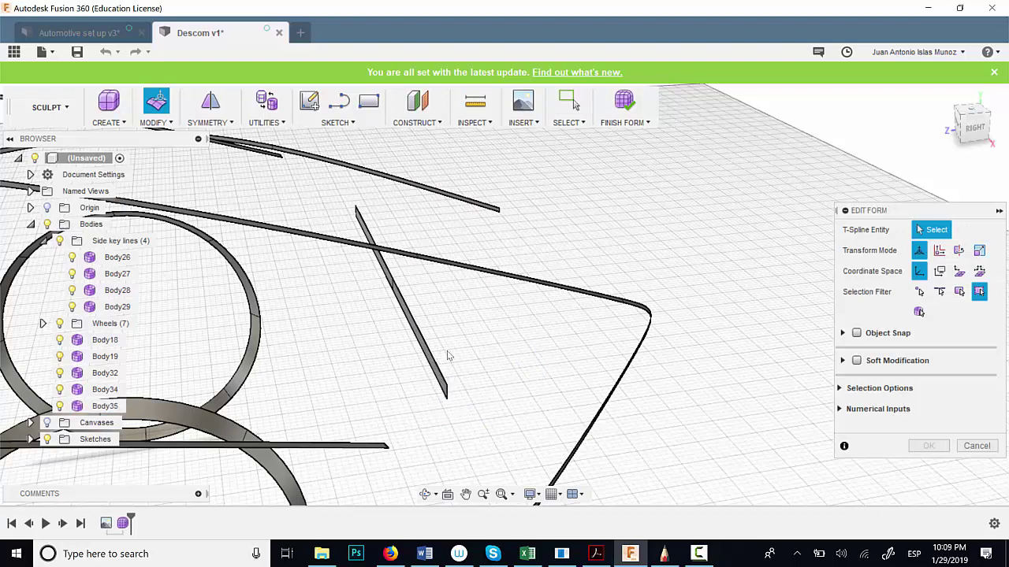
click(446, 392)
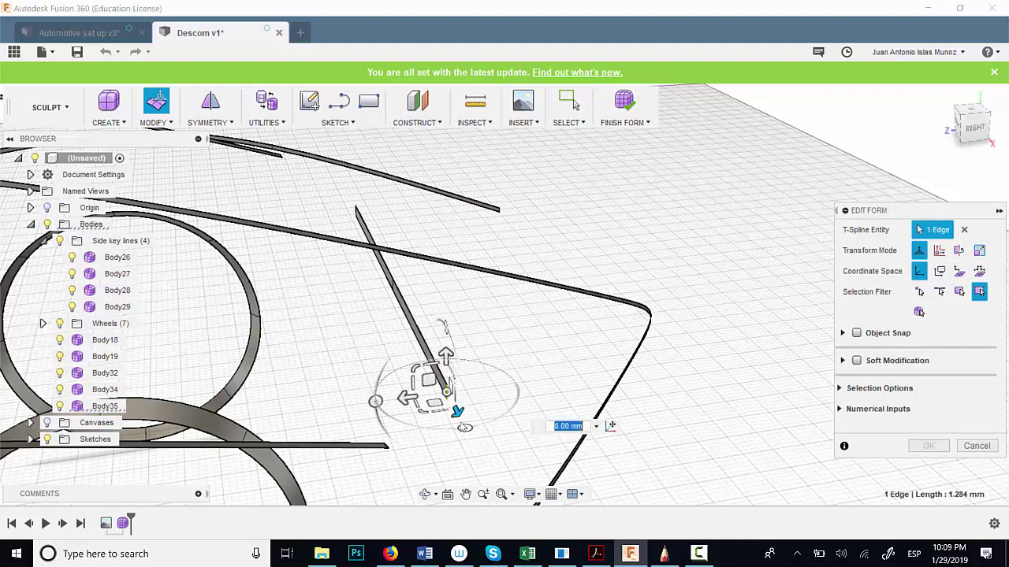
drag(462, 421, 482, 460)
drag(424, 438, 346, 439)
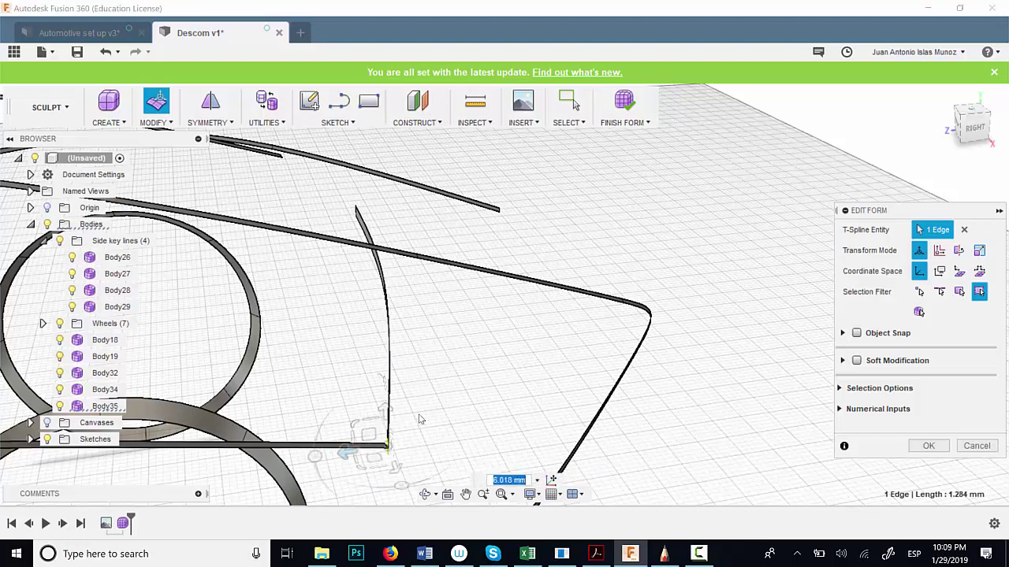
shift+middle_drag(420, 418, 395, 377)
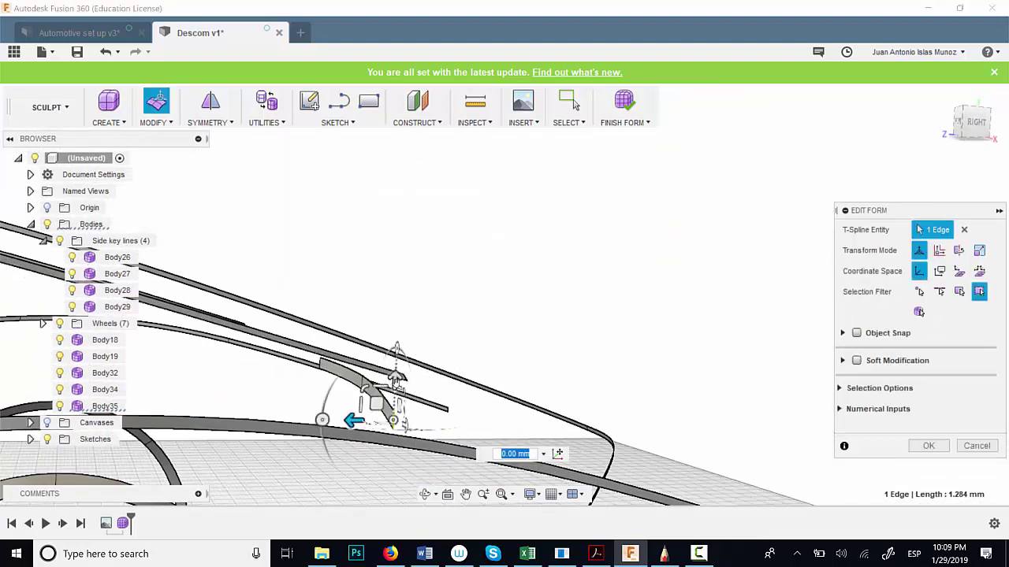
drag(396, 377, 399, 337)
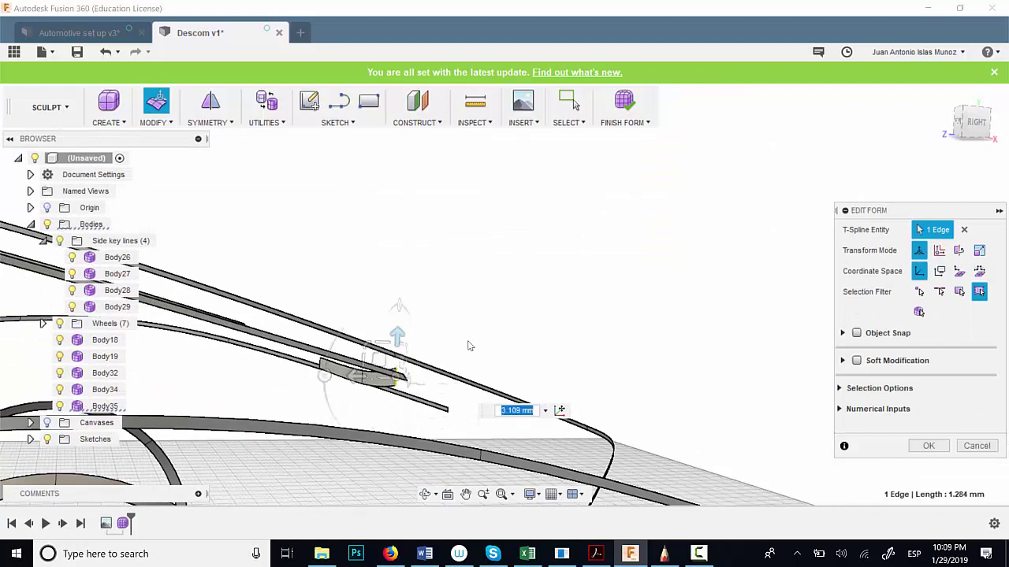
Step: Pull the strip's end edge farther outward toward the end of the side key line and raise it about 1.2 mm
shift+middle_drag(468, 346, 379, 381)
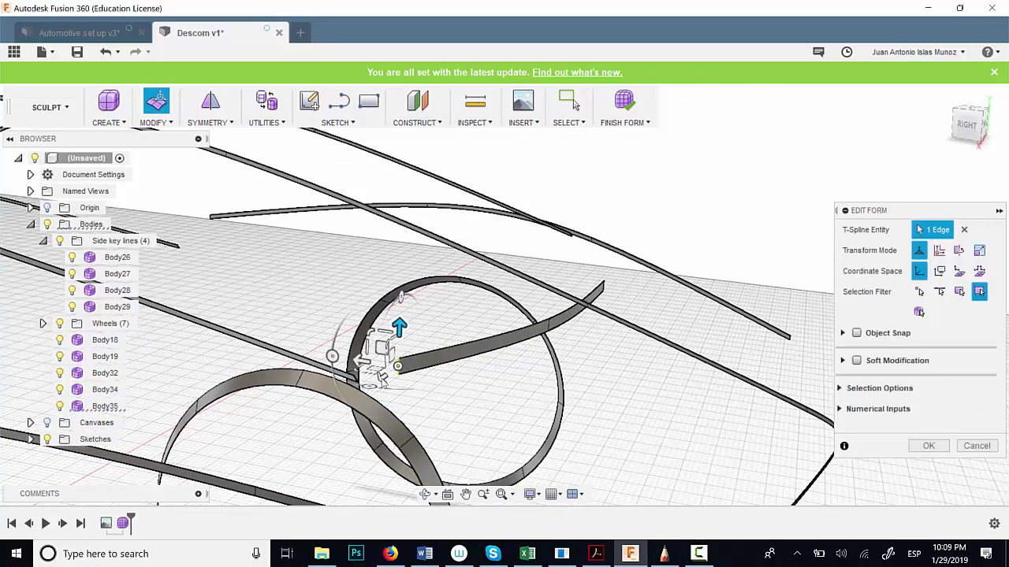
click(398, 365)
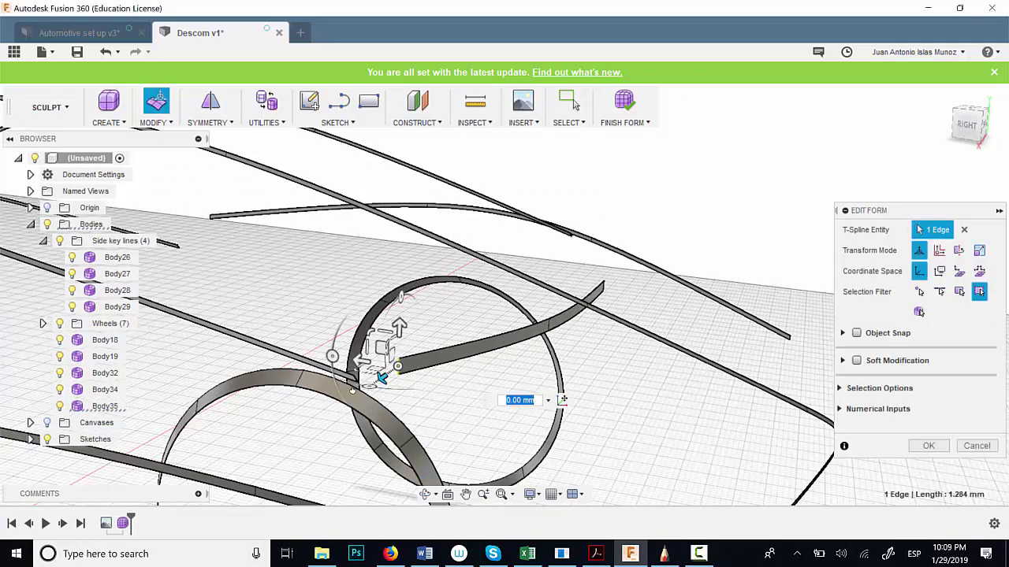
drag(381, 379, 345, 402)
drag(357, 359, 357, 340)
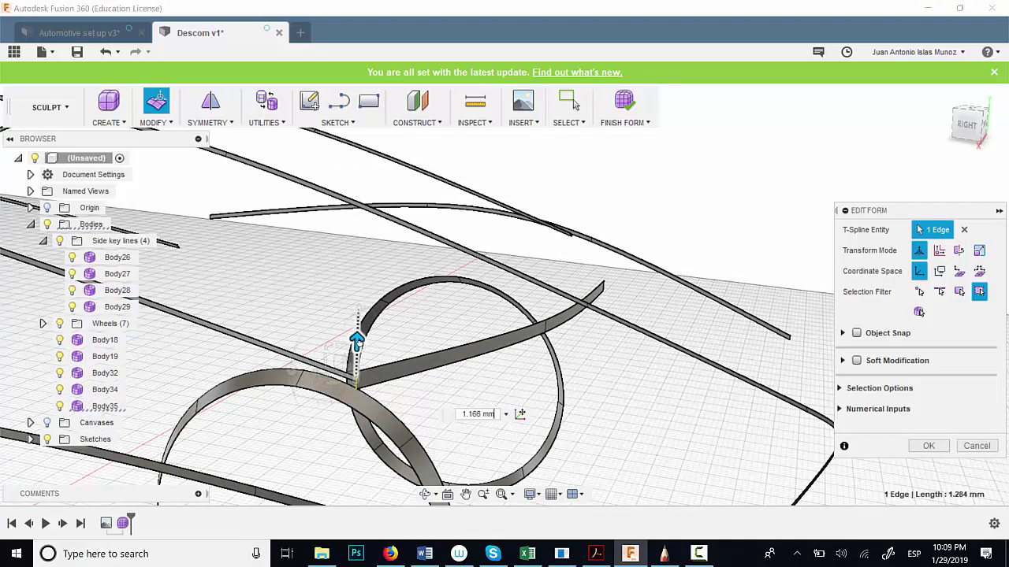
Step: Shift the strip's end edge about 1.3 mm forward and 1.6 mm inward to meet the end of the side key line
shift+middle_drag(411, 407, 394, 441)
drag(344, 389, 296, 387)
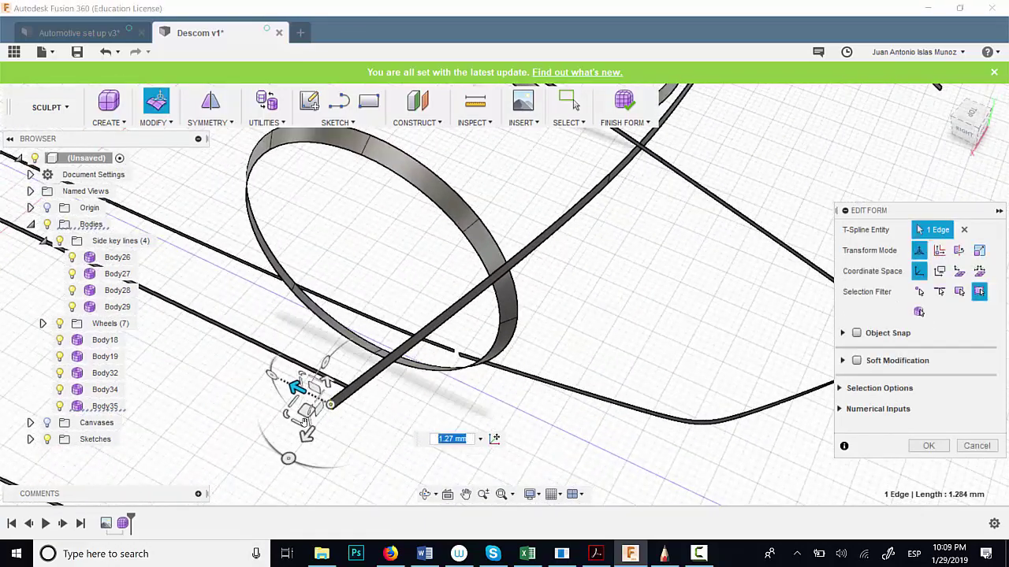
drag(308, 432, 323, 419)
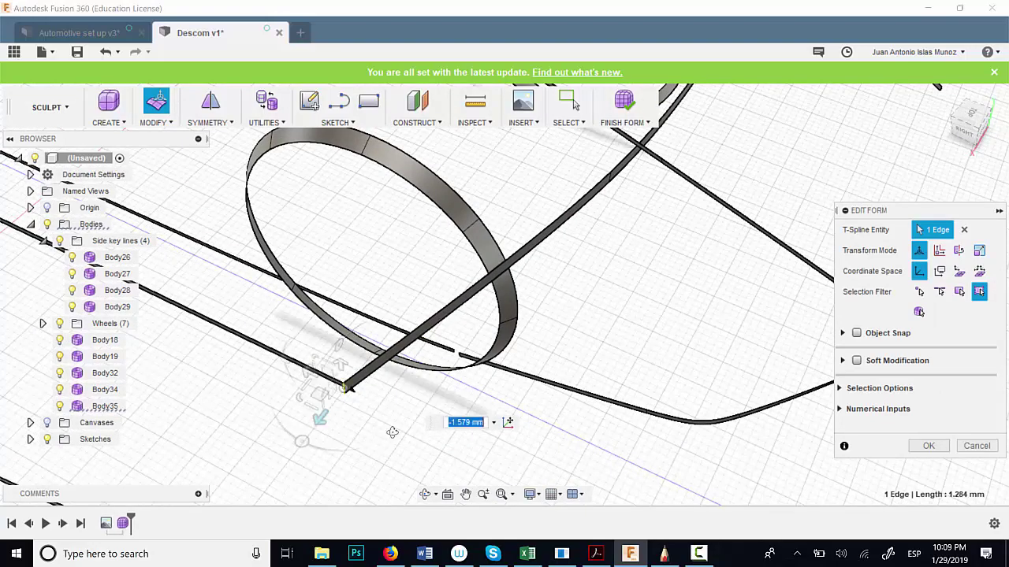
shift+middle_drag(392, 433, 408, 401)
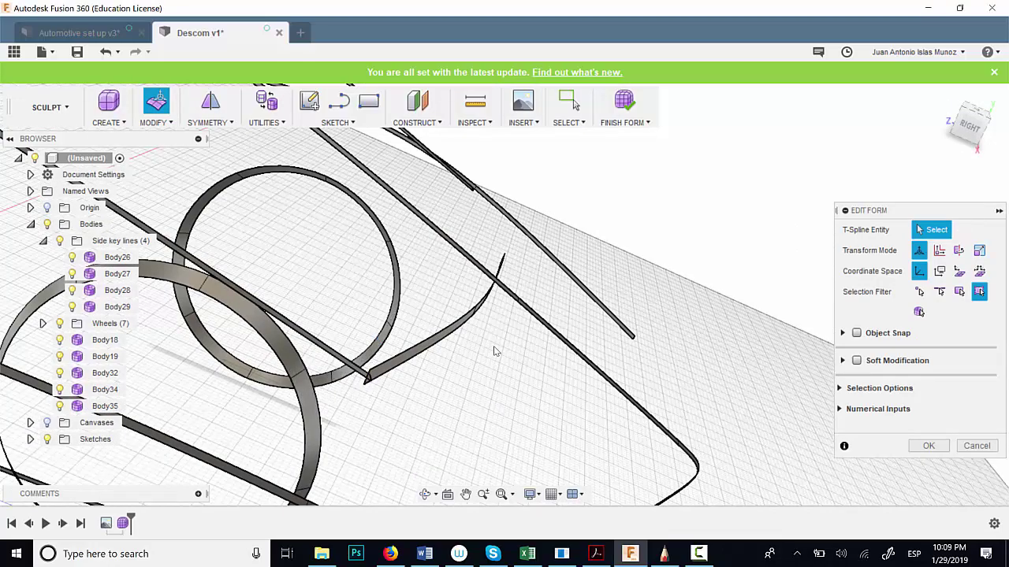
shift+middle_drag(522, 378, 365, 405)
scroll(365, 405, down, 3)
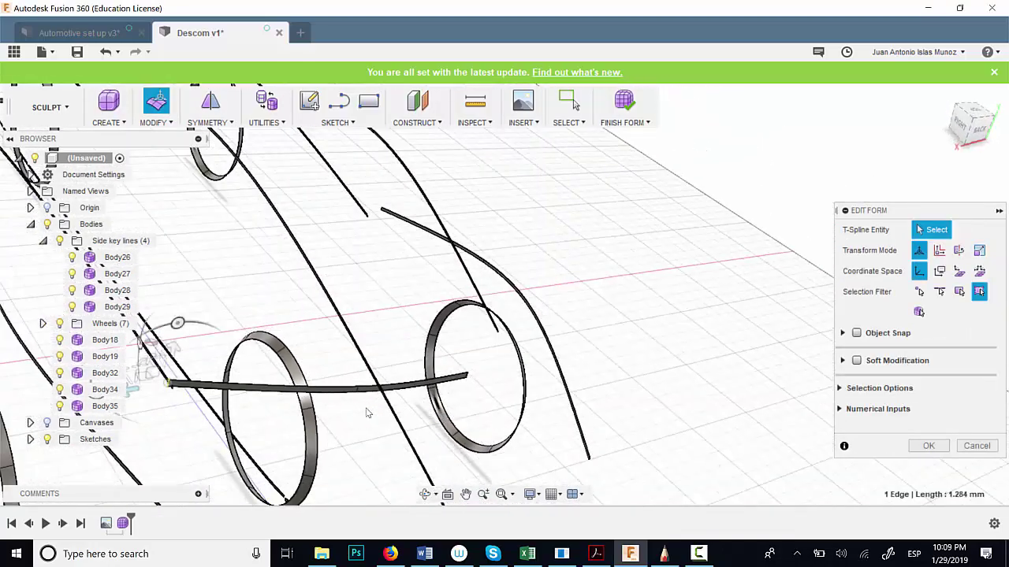
Step: Undo the moves of the rear cross strip's end edge and delete the strip
key(ctrl+z)
key(ctrl+z)
key(ctrl+z)
key(ctrl+z)
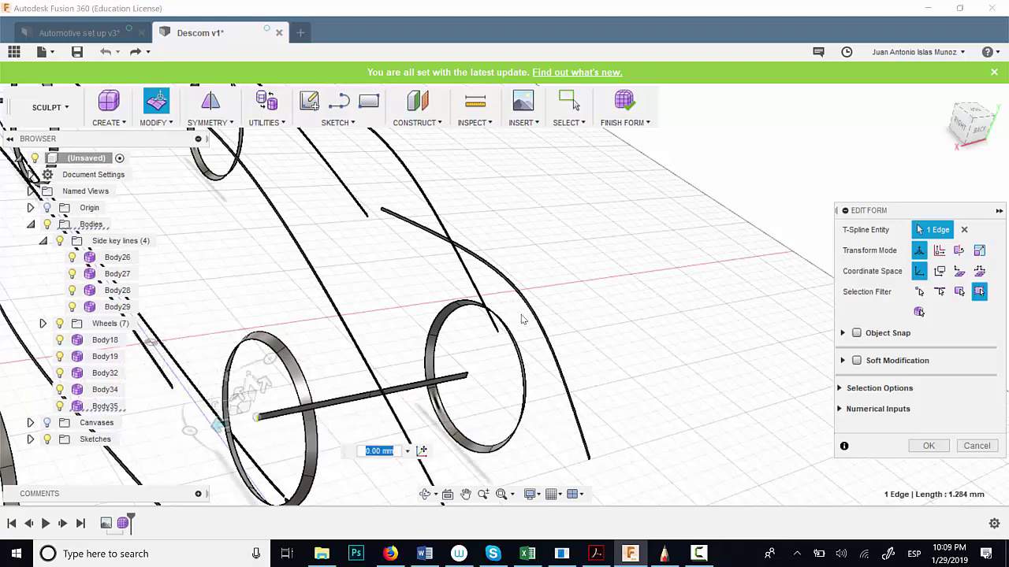
key(Escape)
scroll(331, 414, up, 4)
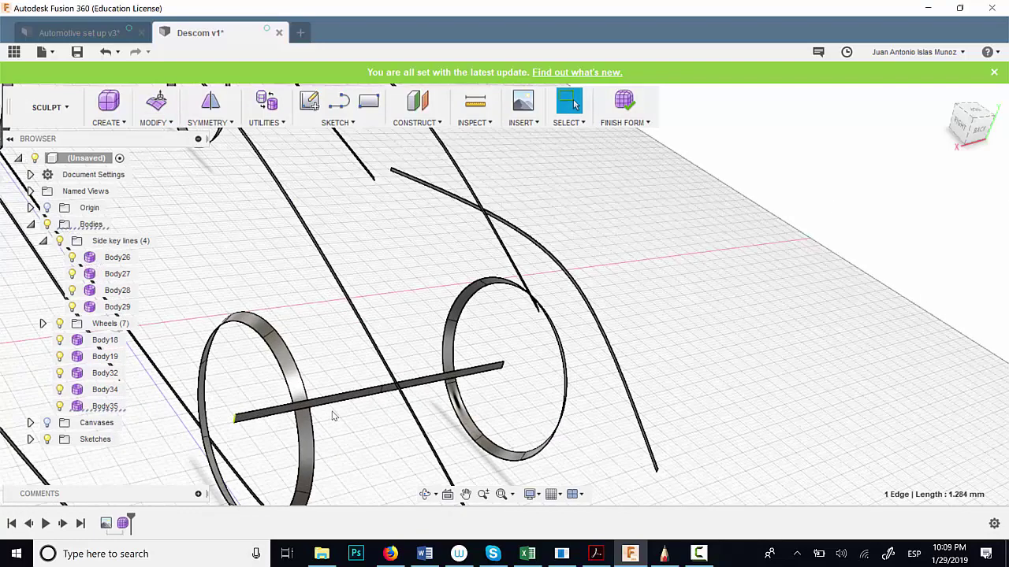
click(356, 392)
key(Delete)
scroll(357, 386, down, 6)
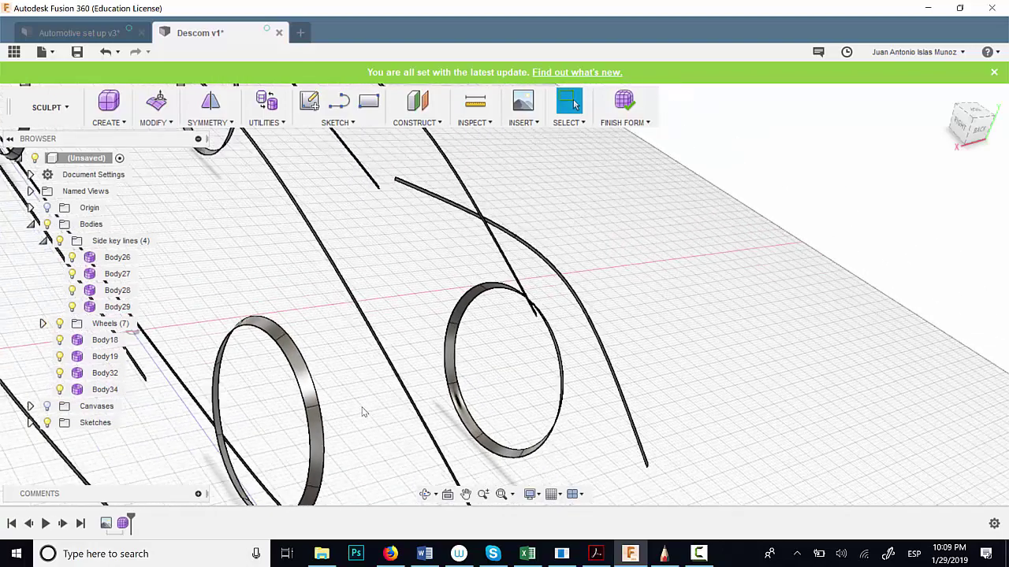
Step: Create a T-Spline plane strip about 43.4 mm long and 3.3 mm wide, centred at the origin on the vertical crosswise plane
shift+middle_drag(357, 375, 466, 454)
mouse_move(321, 427)
shift+middle_down()
mouse_move(387, 418)
mouse_move(363, 419)
shift+middle_up()
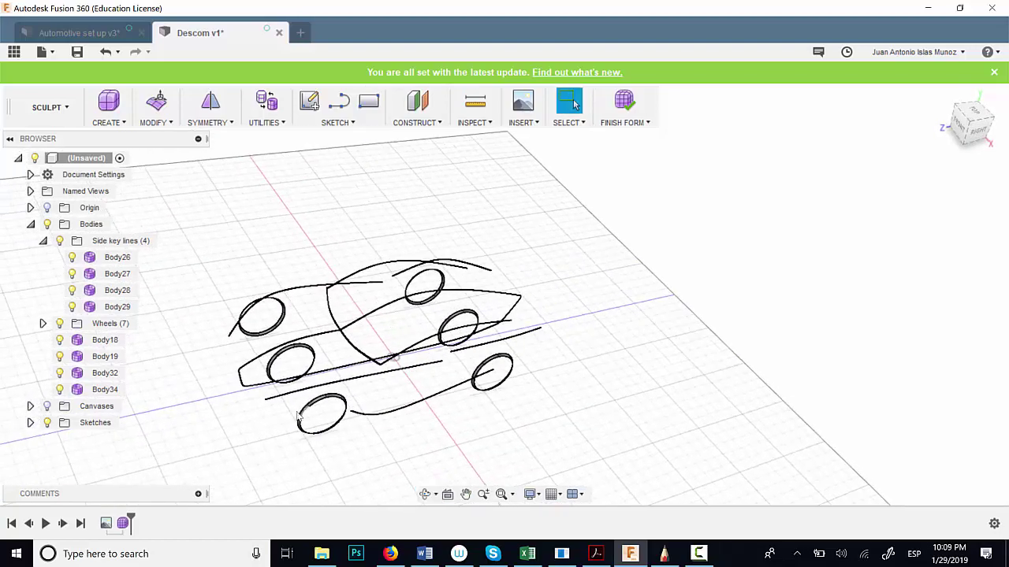
scroll(296, 413, down, 2)
scroll(296, 414, up, 4)
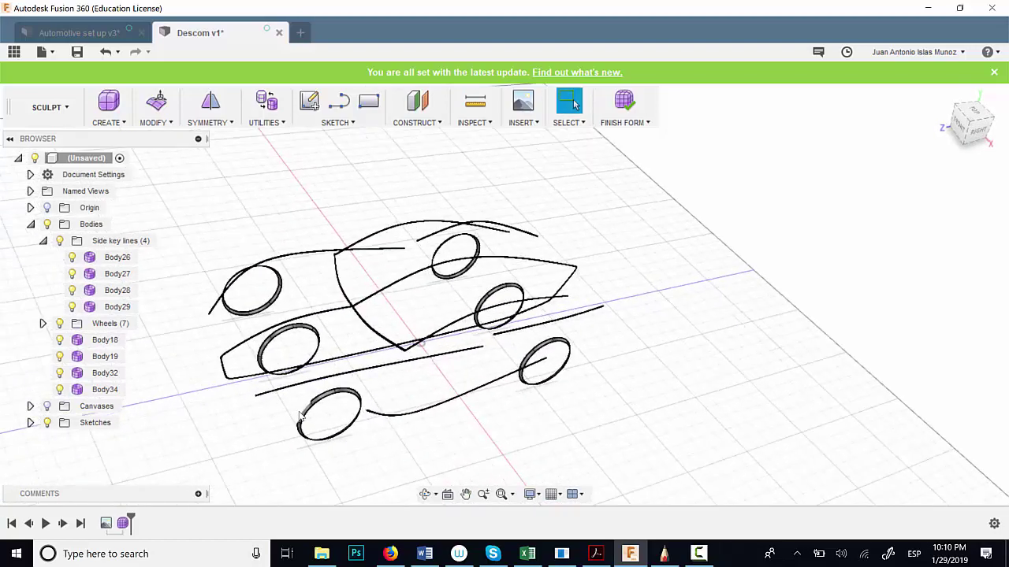
click(110, 122)
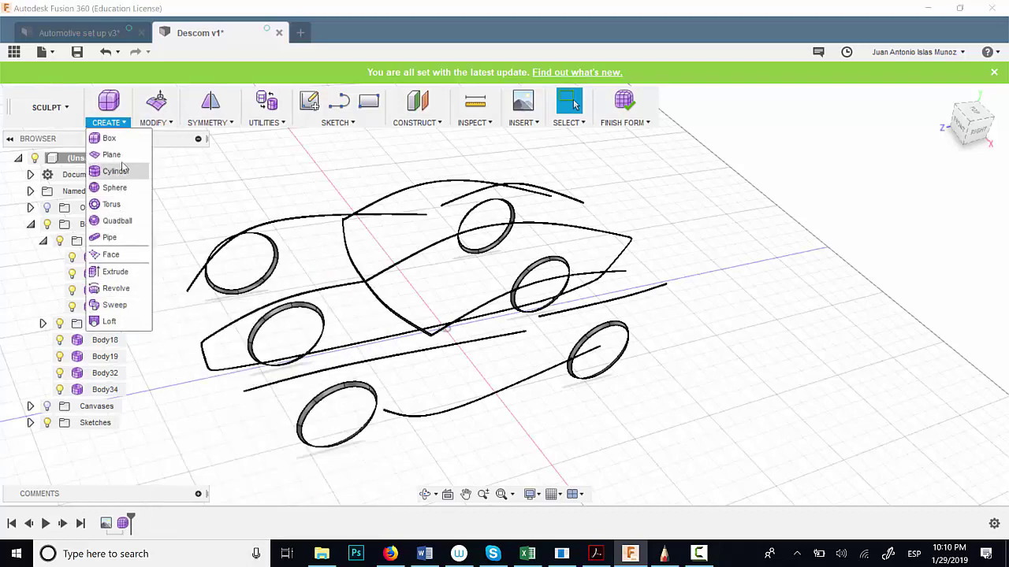
click(111, 155)
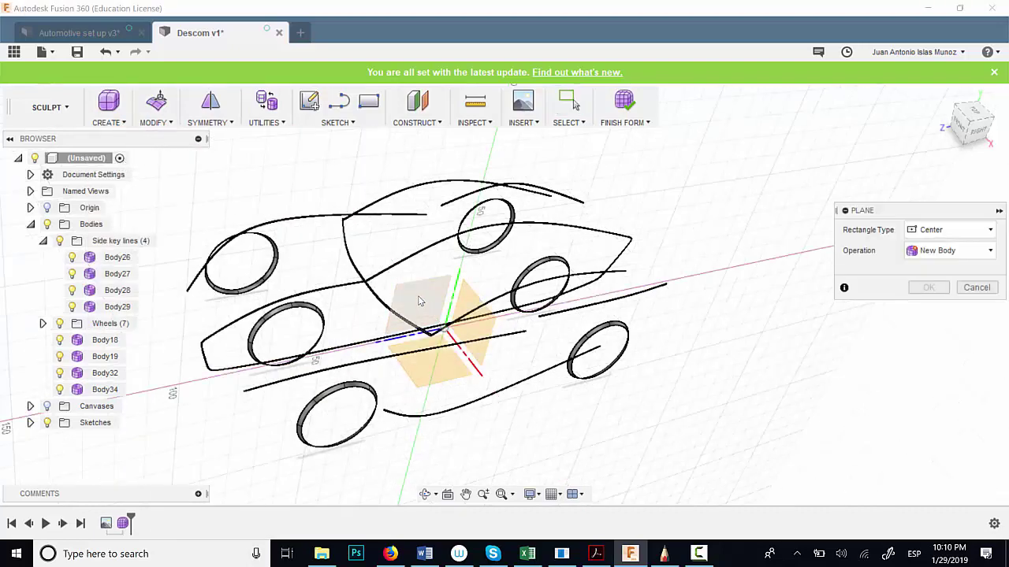
click(471, 341)
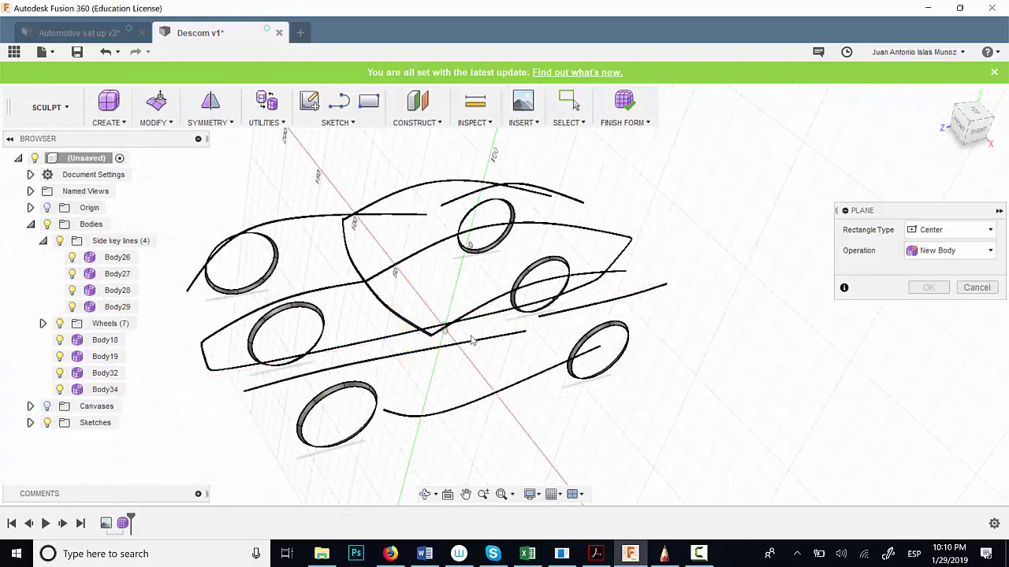
scroll(441, 331, up, 5)
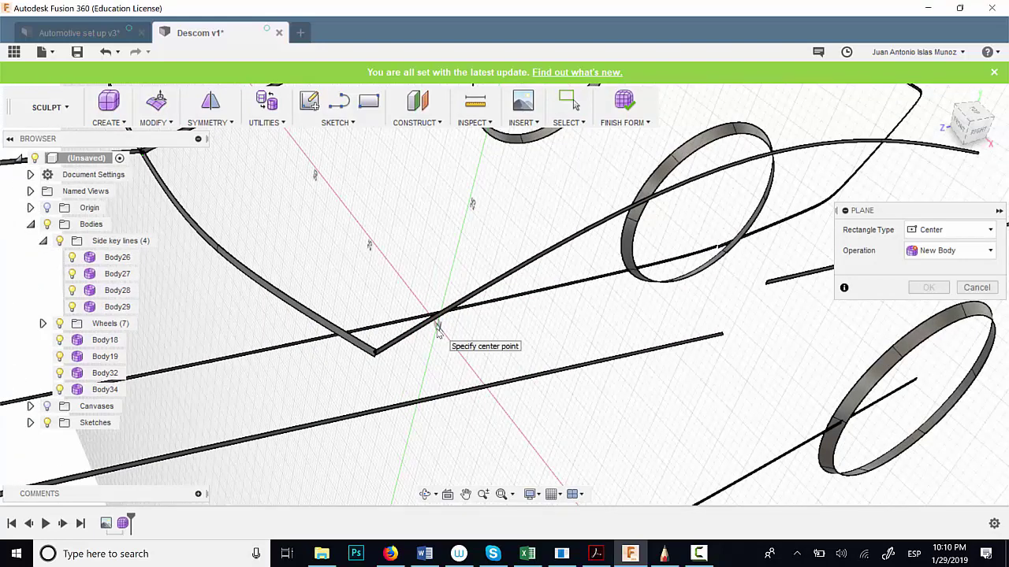
click(438, 330)
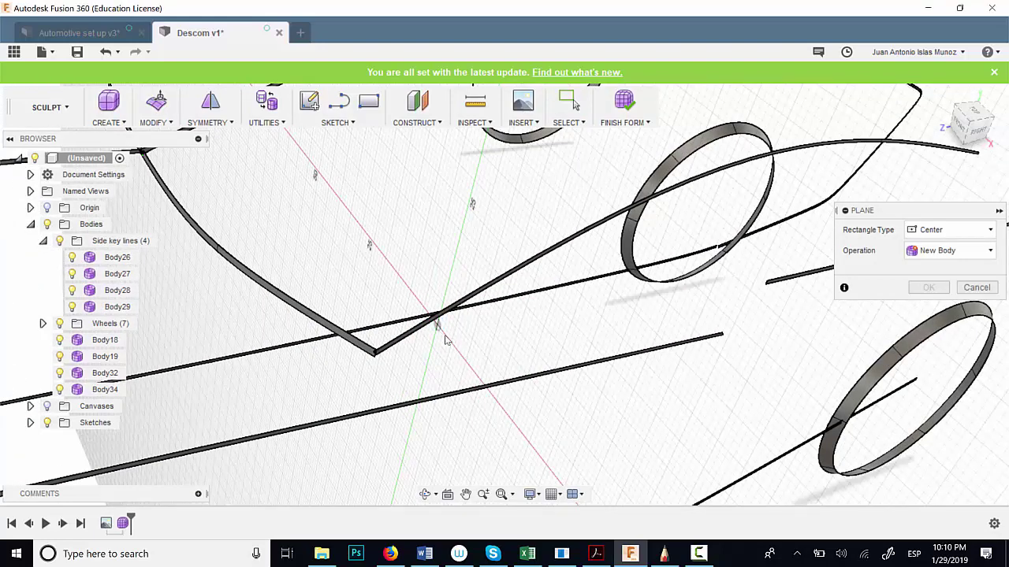
click(505, 405)
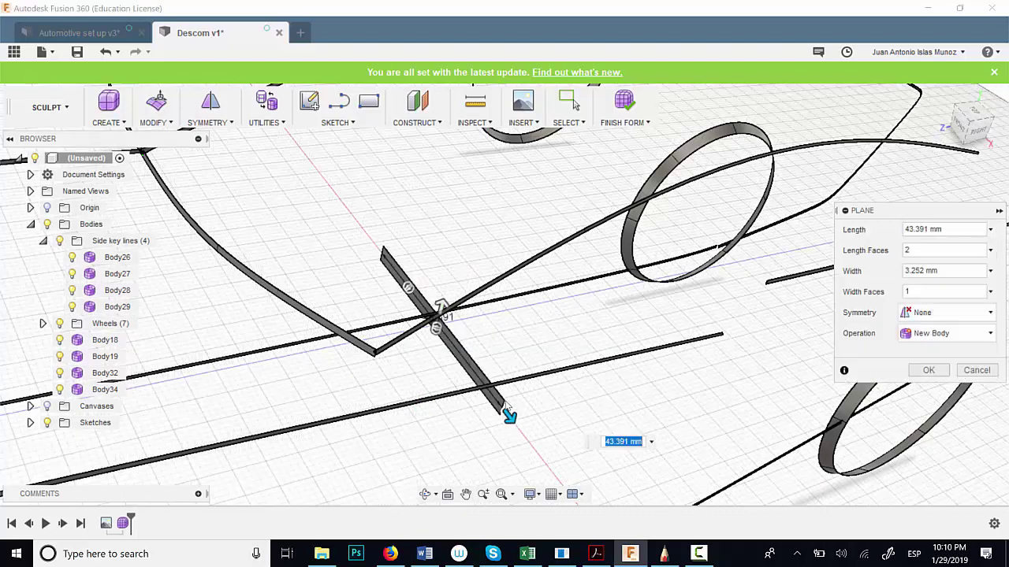
click(929, 370)
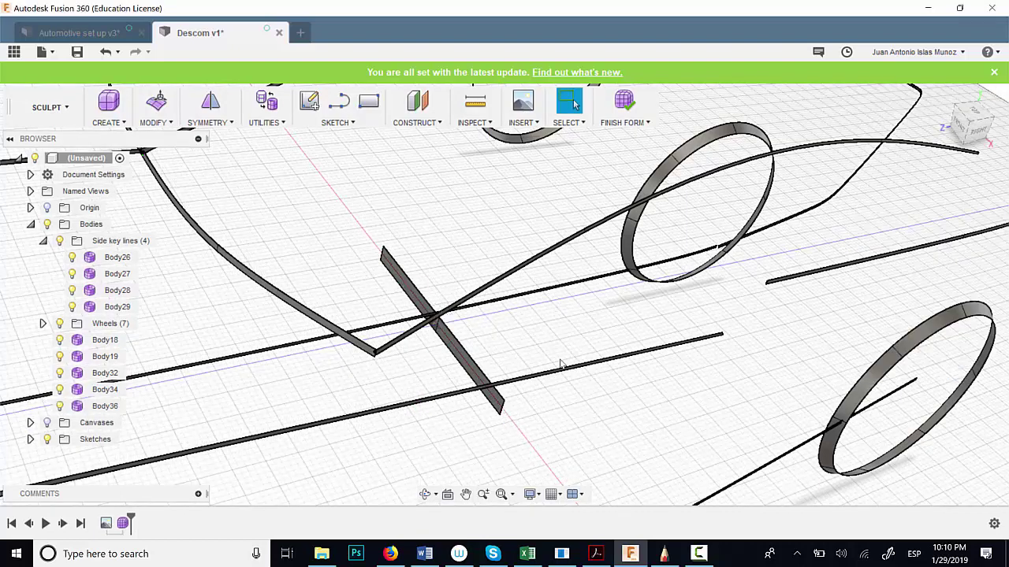
key(Delete)
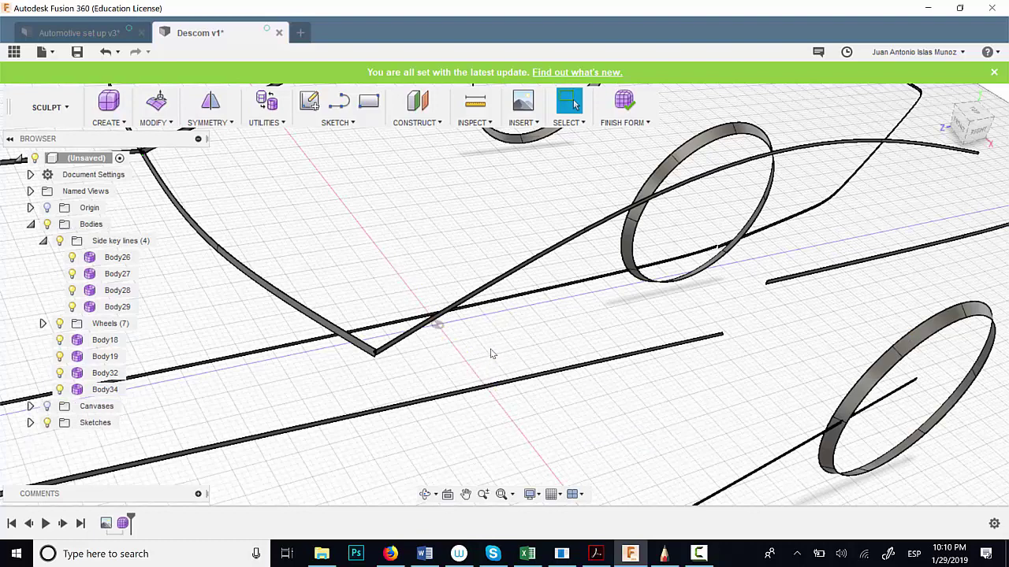
key(ctrl+z)
Step: Move the new strip about 122.5 mm forward along the car's length to the nose
shift+middle_drag(484, 361, 462, 371)
click(463, 368)
right_click(463, 369)
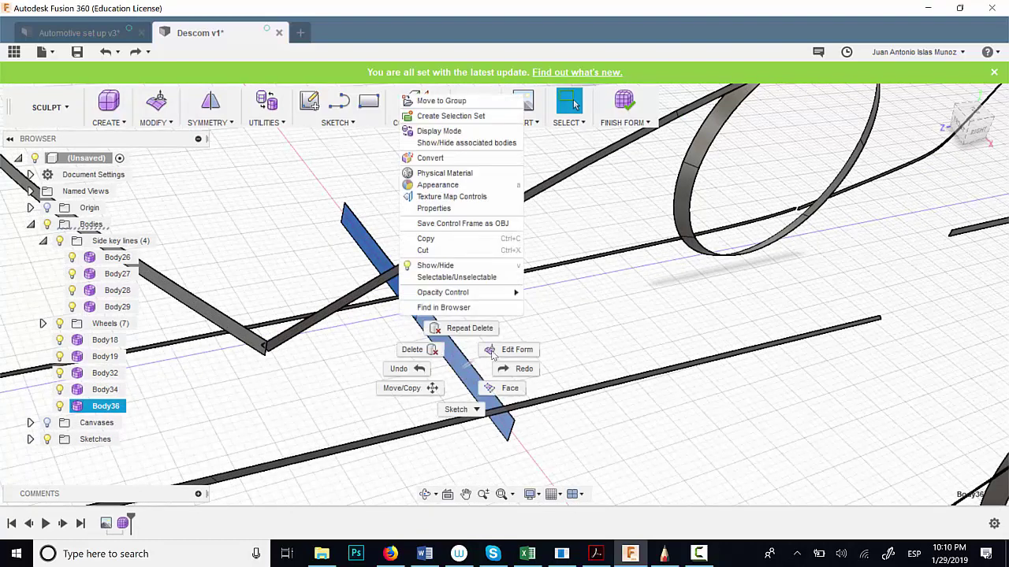
click(512, 350)
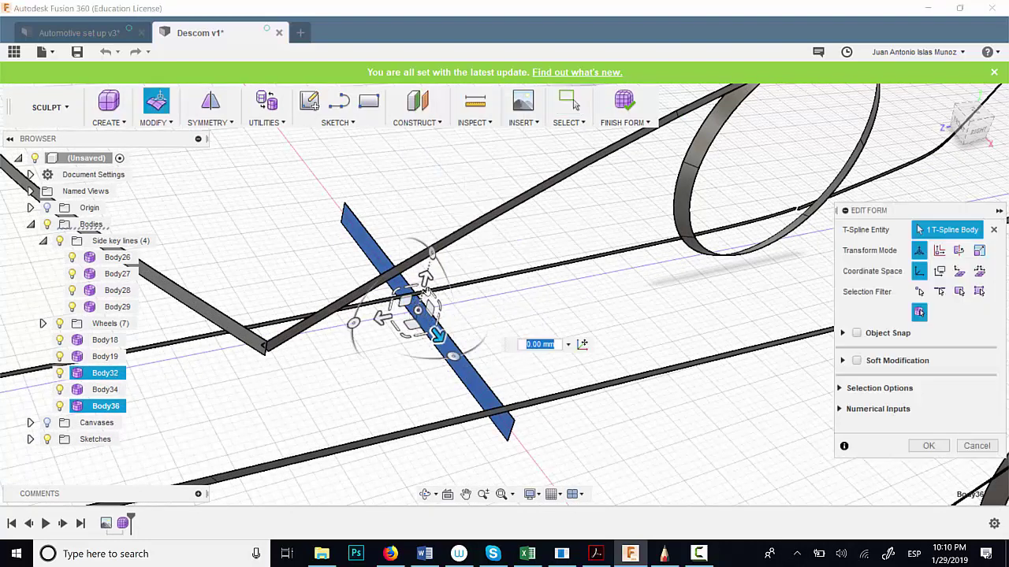
drag(438, 335, 427, 285)
scroll(418, 323, down, 4)
middle_drag(543, 367, 708, 377)
drag(548, 331, 169, 414)
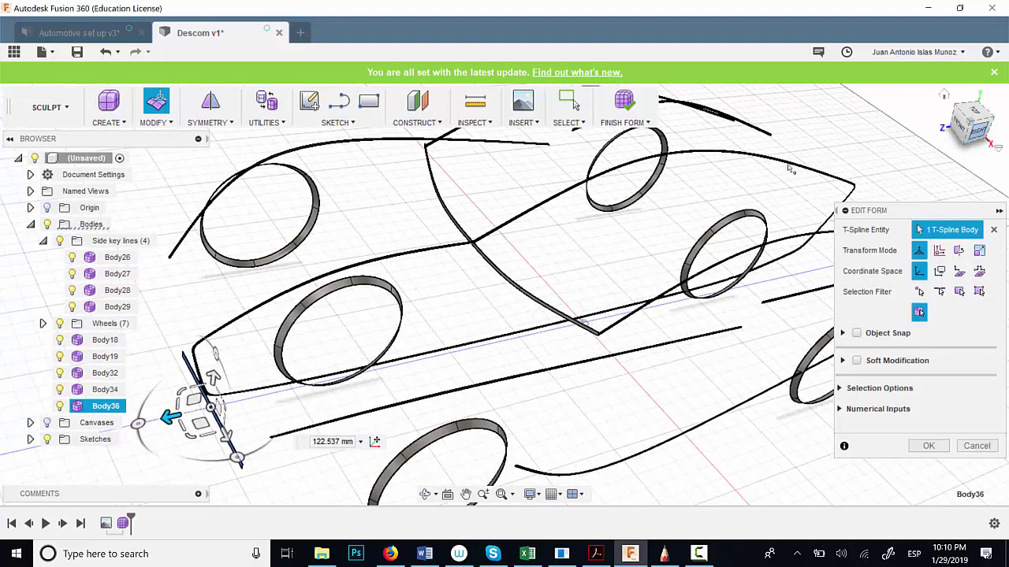
Step: Raise the strip about 4.5 mm and shift it about 1.4 mm forward to meet the nose's lower corner
scroll(289, 343, up, 2)
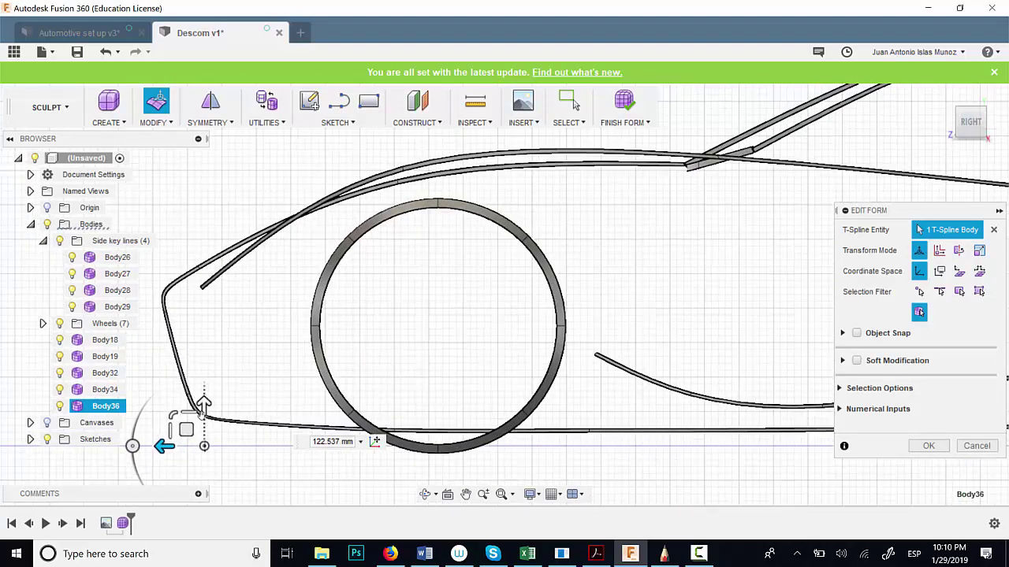
drag(203, 404, 204, 379)
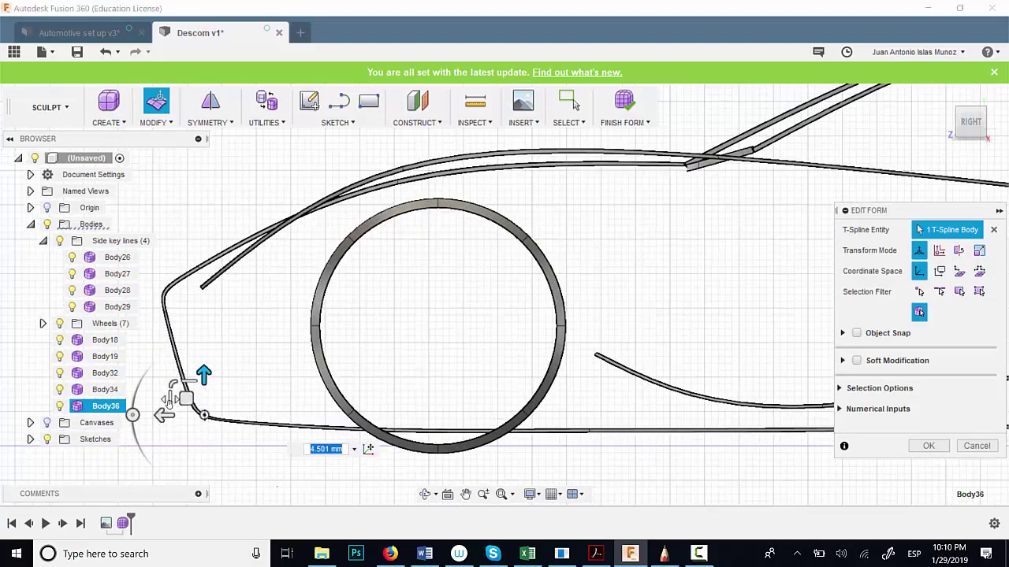
drag(161, 415, 157, 416)
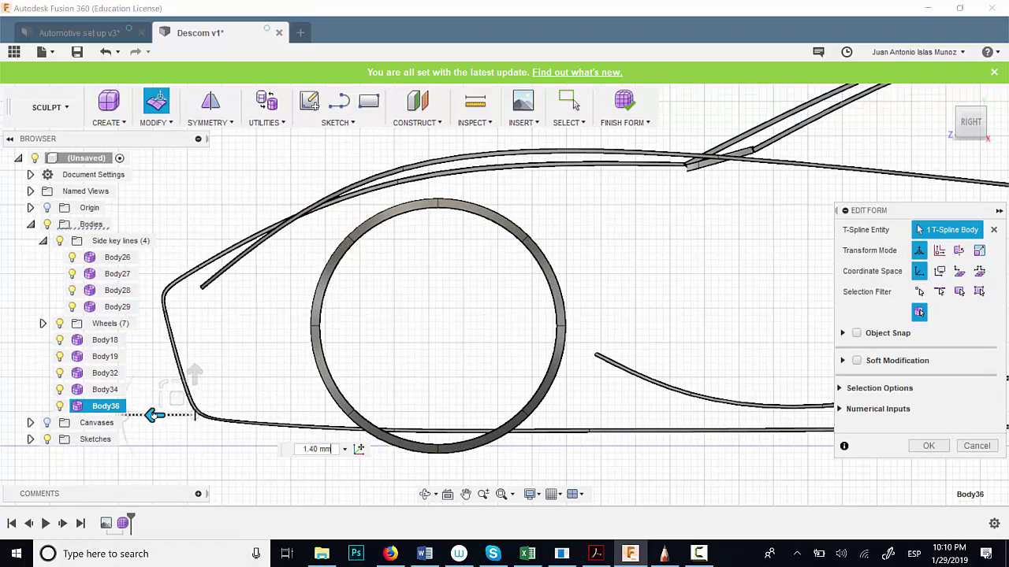
click(240, 379)
scroll(244, 369, down, 3)
shift+middle_drag(317, 365, 336, 229)
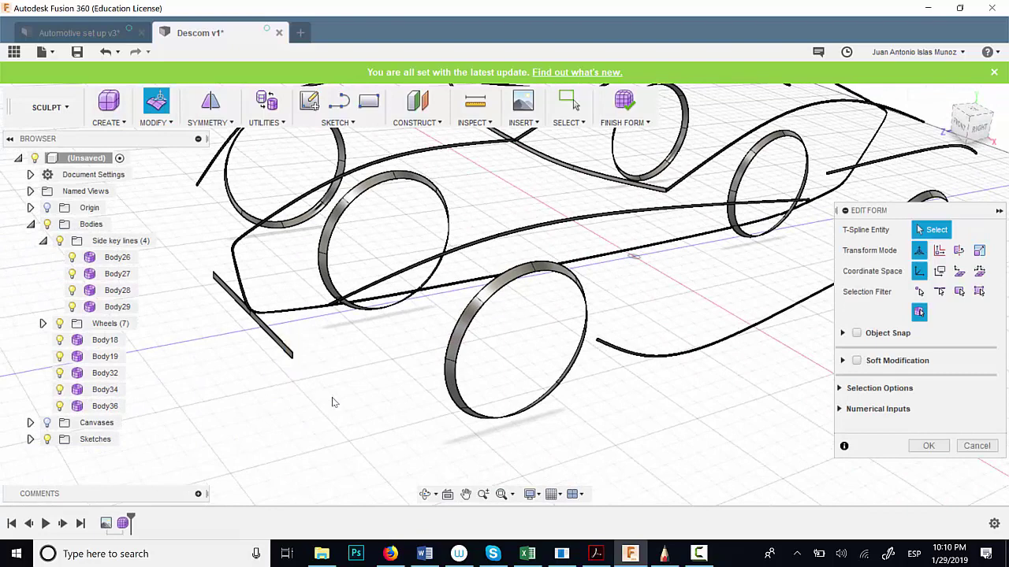
right_click(333, 400)
click(383, 379)
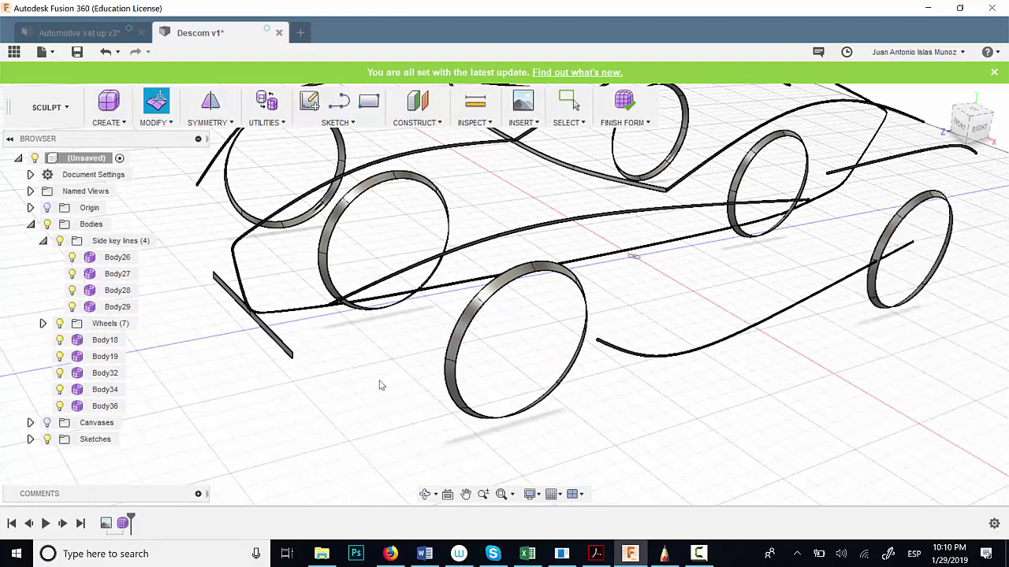
click(292, 354)
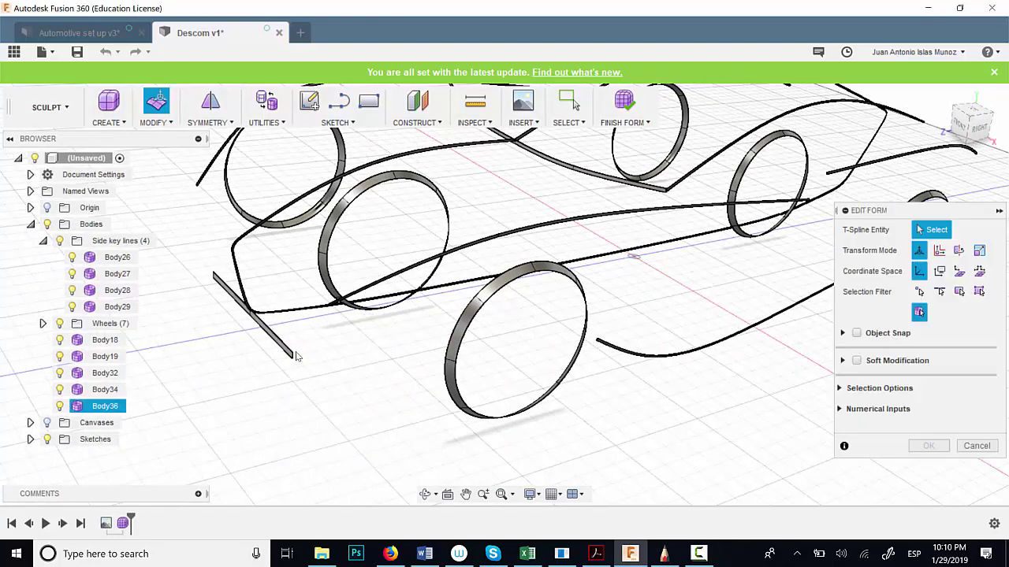
click(304, 353)
drag(299, 340, 304, 394)
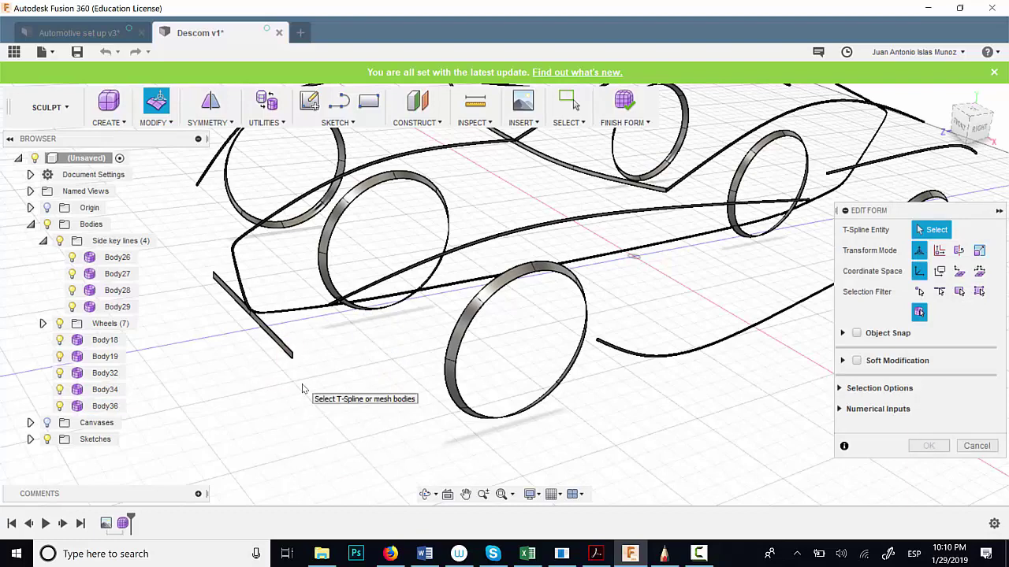
scroll(302, 388, up, 5)
click(290, 343)
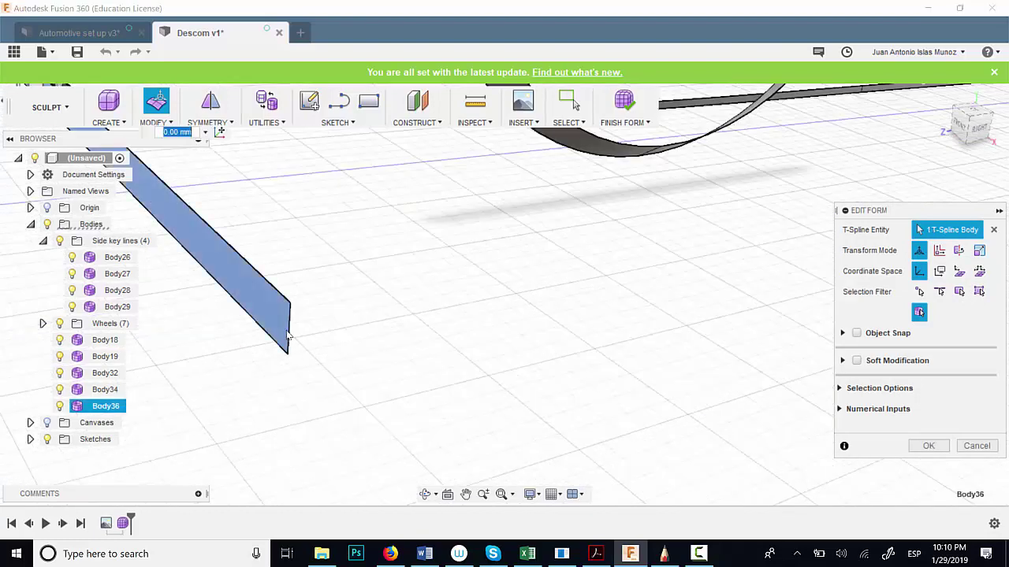
key(Escape)
click(279, 269)
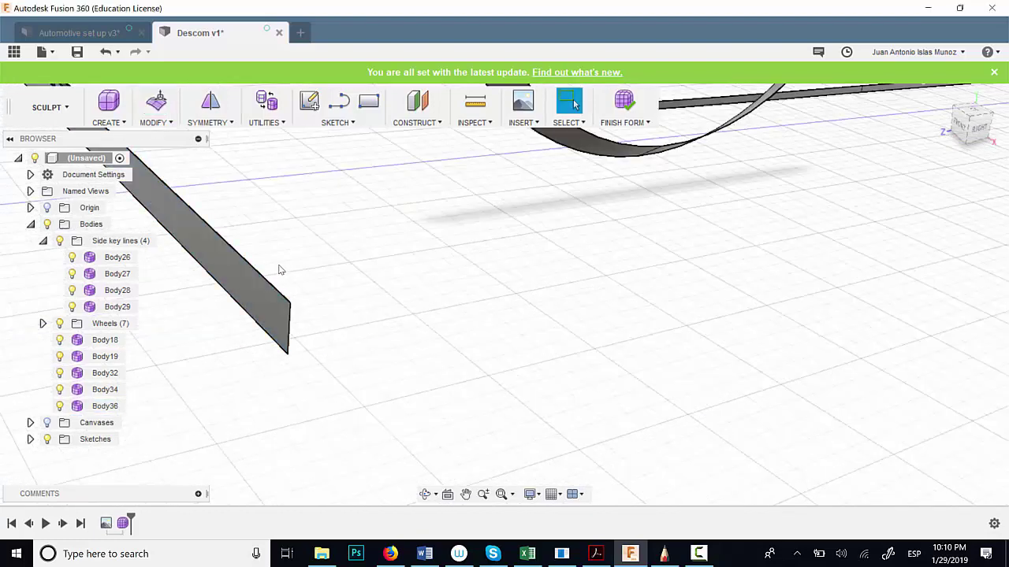
click(258, 320)
click(367, 340)
Step: Select only the nose strip's outer end edge and pull it outward and rearward to curve the strip around the front wheel
right_click(362, 335)
click(413, 319)
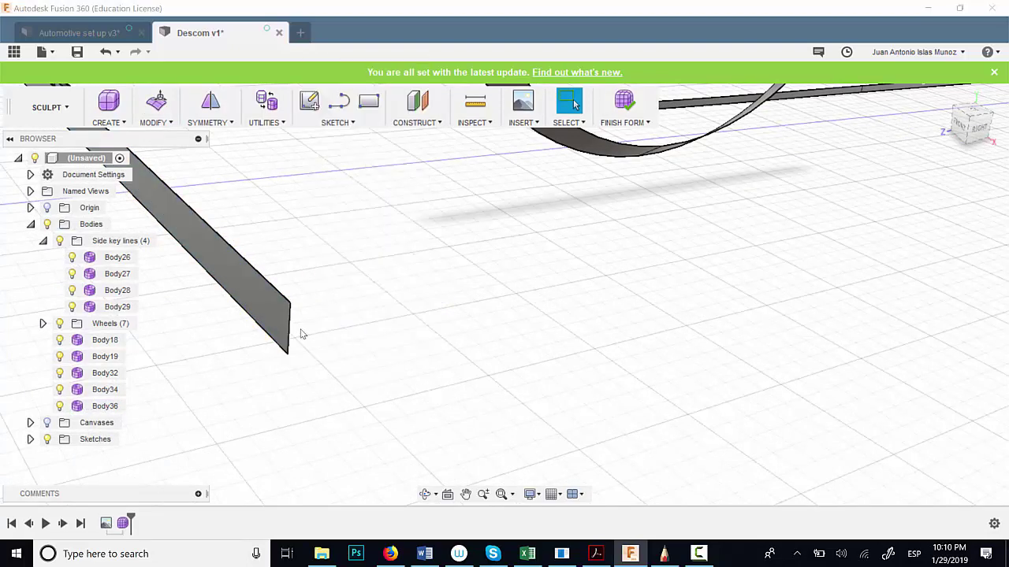
click(288, 332)
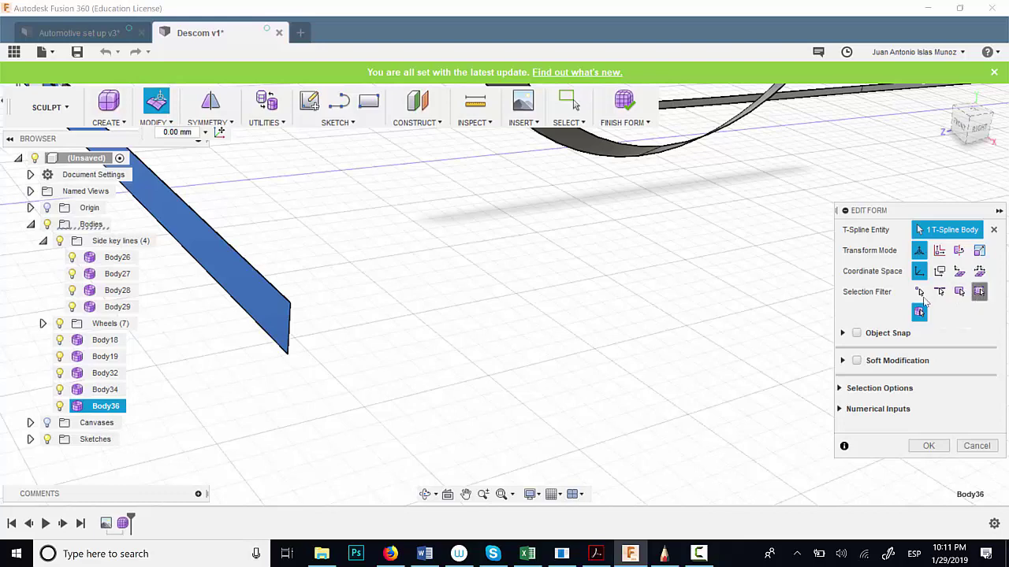
click(288, 347)
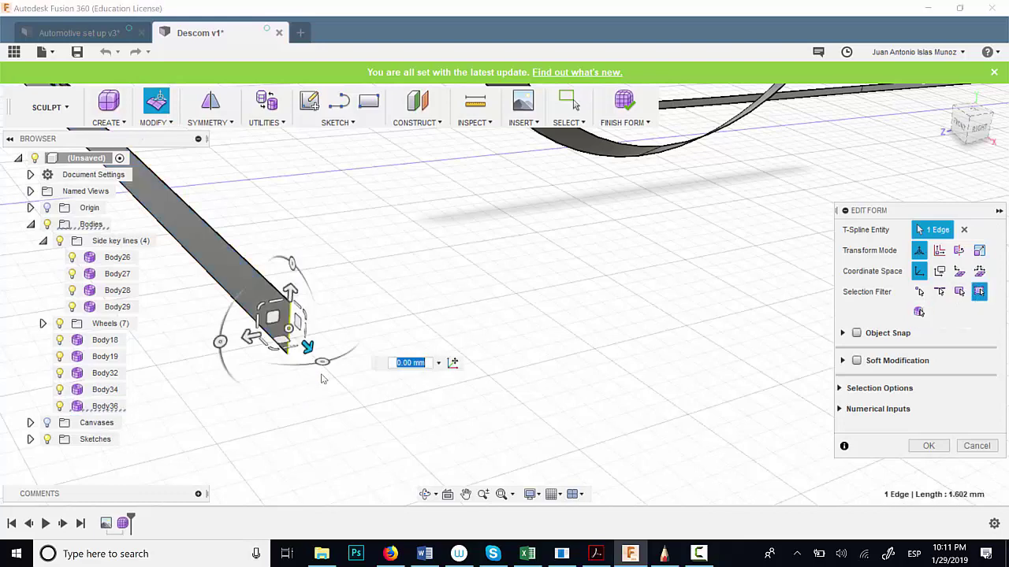
scroll(321, 376, down, 5)
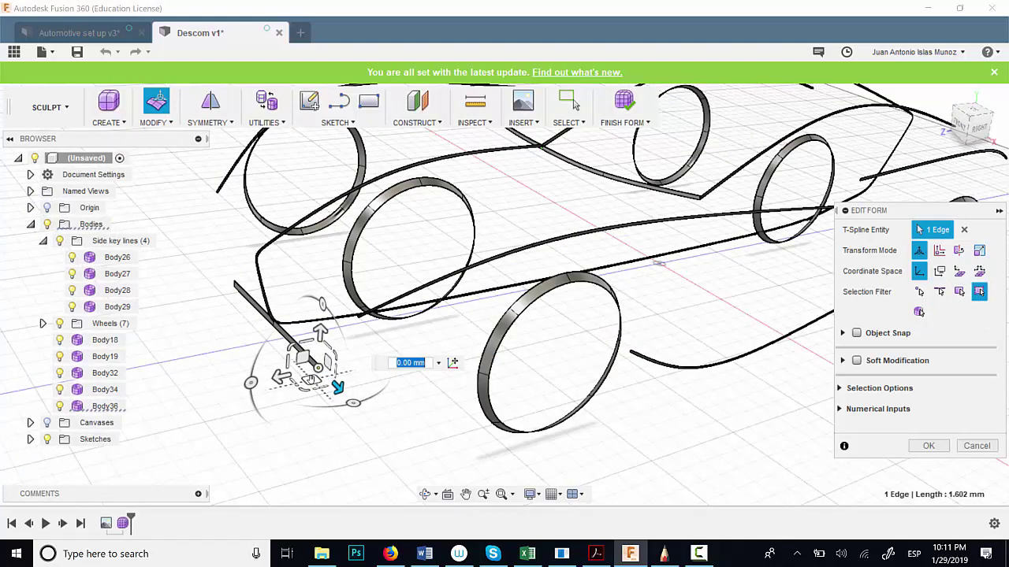
drag(311, 381, 490, 433)
Step: Stretch the strip's end edge rearward along the car's side to the rear wheel
scroll(376, 387, down, 5)
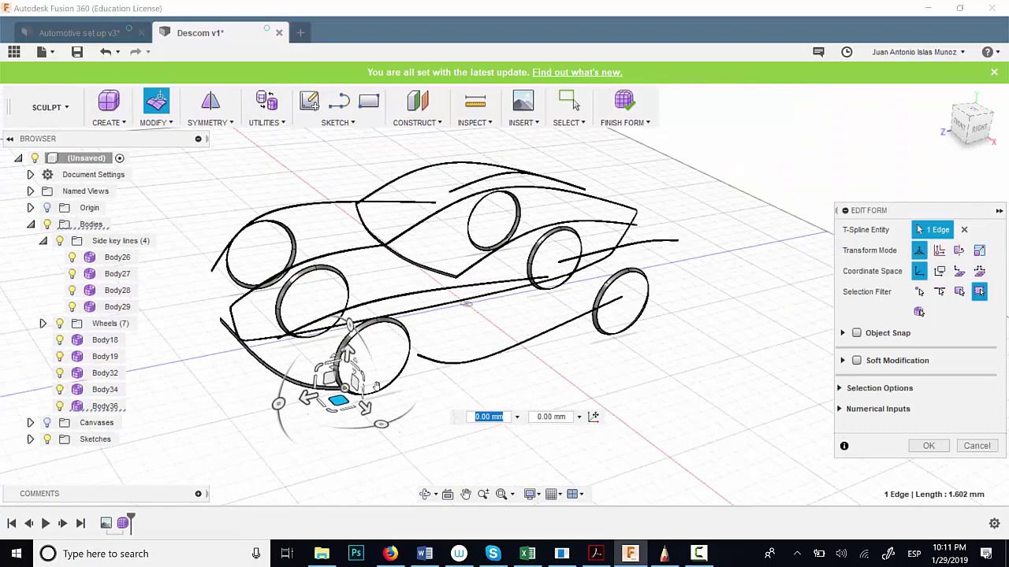
middle_drag(449, 415, 422, 377)
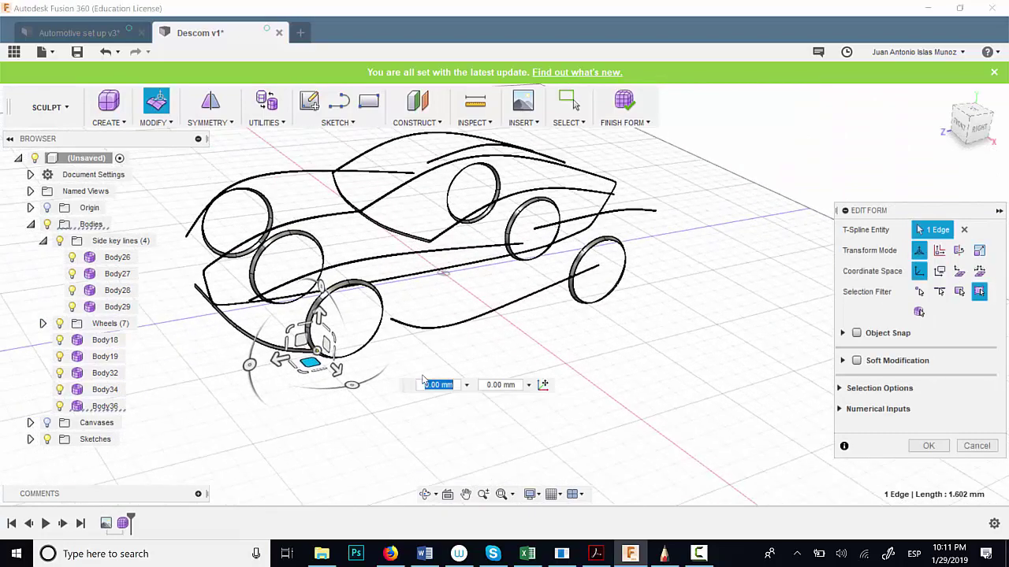
mouse_move(399, 332)
middle_down()
mouse_move(407, 362)
mouse_move(416, 334)
middle_up()
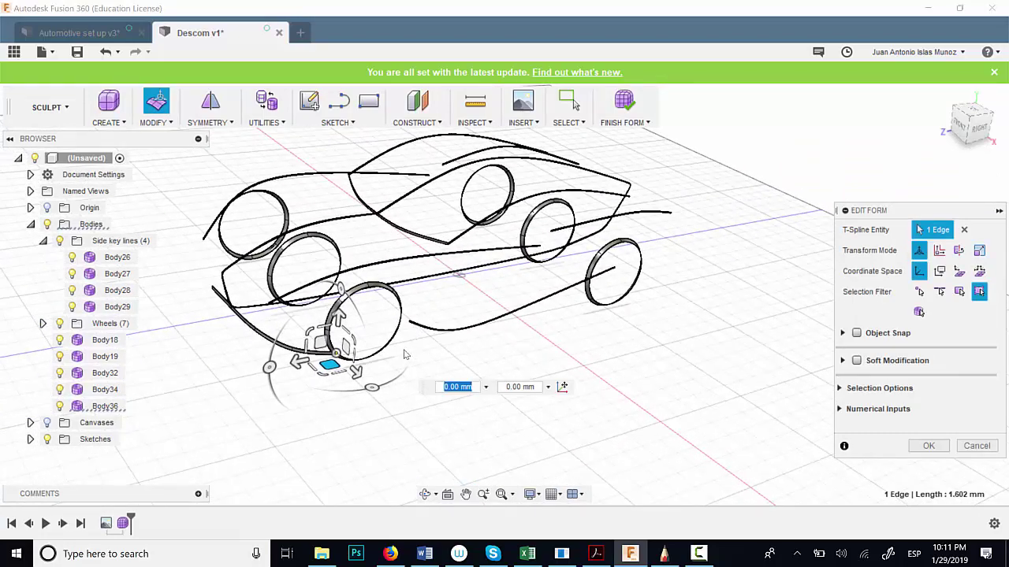
drag(293, 361, 643, 306)
Step: Extend the strip's end edge rearward beyond the rear wheel and move it about 43.9 mm inward to the central curve's tail
mouse_move(639, 457)
shift+middle_down()
mouse_move(536, 448)
mouse_move(470, 403)
mouse_move(513, 387)
shift+middle_up()
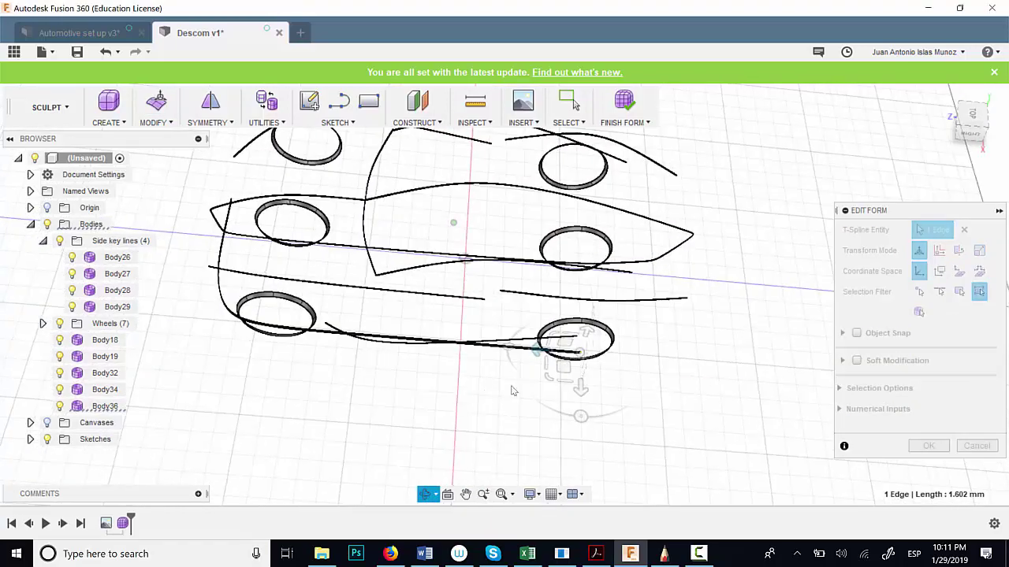
drag(565, 365, 610, 371)
key(ctrl+z)
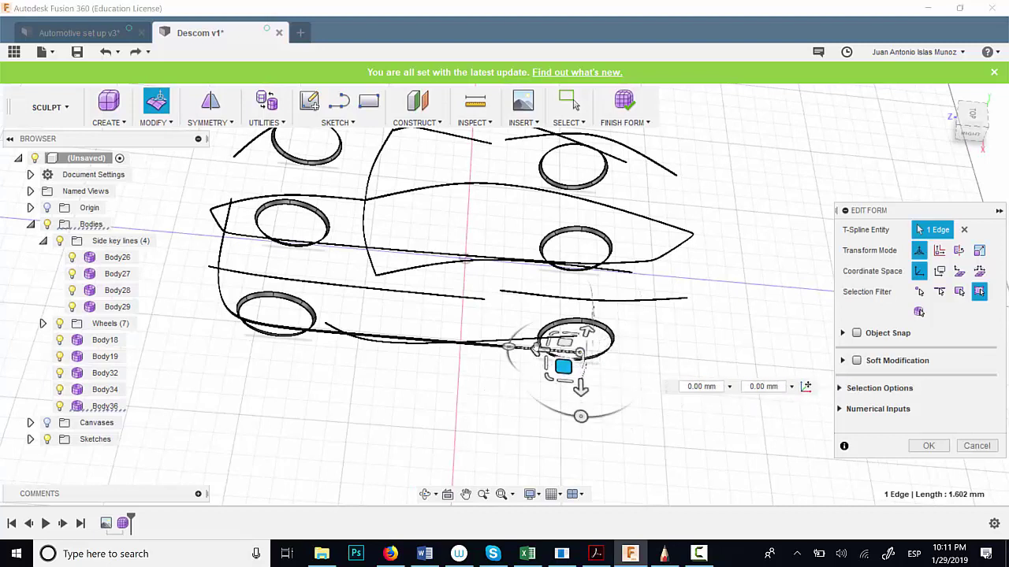
drag(535, 348, 664, 289)
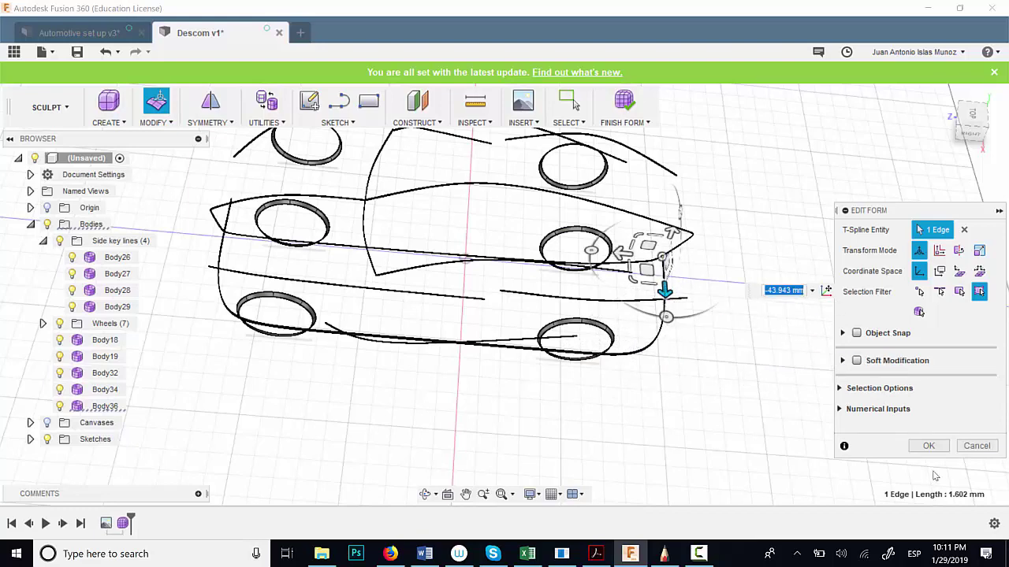
Step: Shift the strip's inward-turned tail segment forward along the car to line up with the central curve's lower tail corner
click(928, 446)
scroll(659, 294, up, 5)
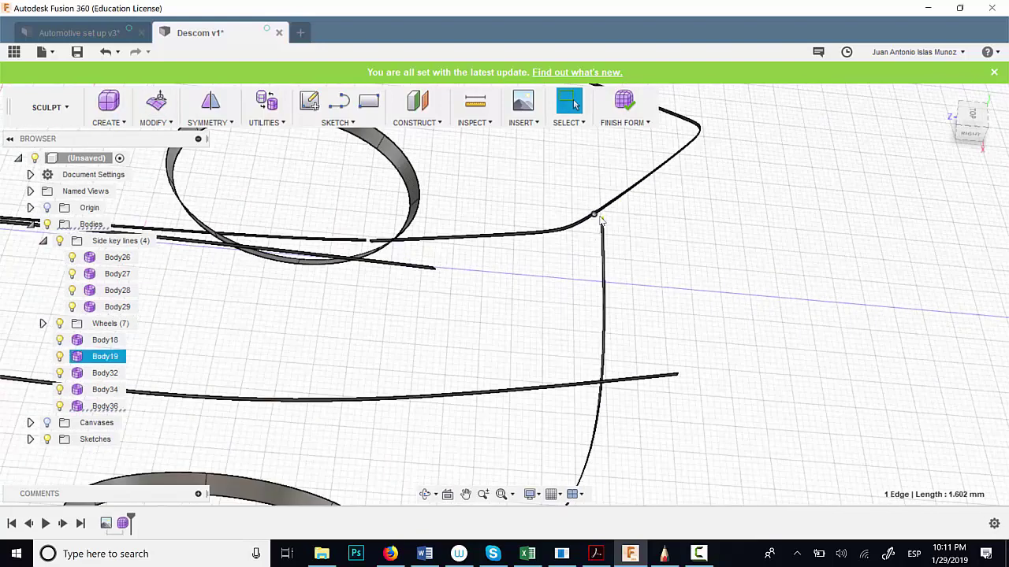
right_click(674, 251)
click(693, 240)
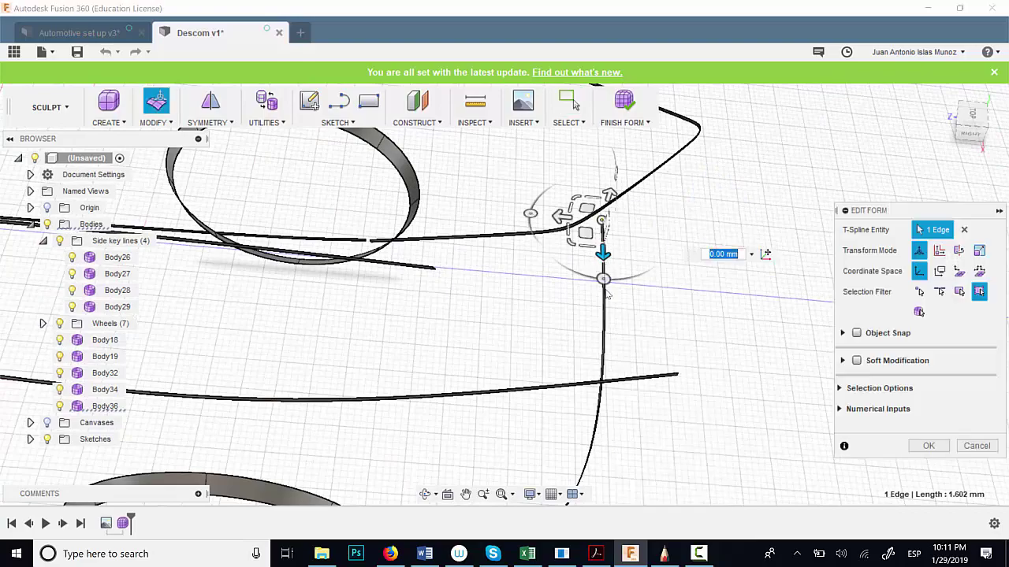
click(739, 280)
shift+middle_drag(740, 280, 634, 355)
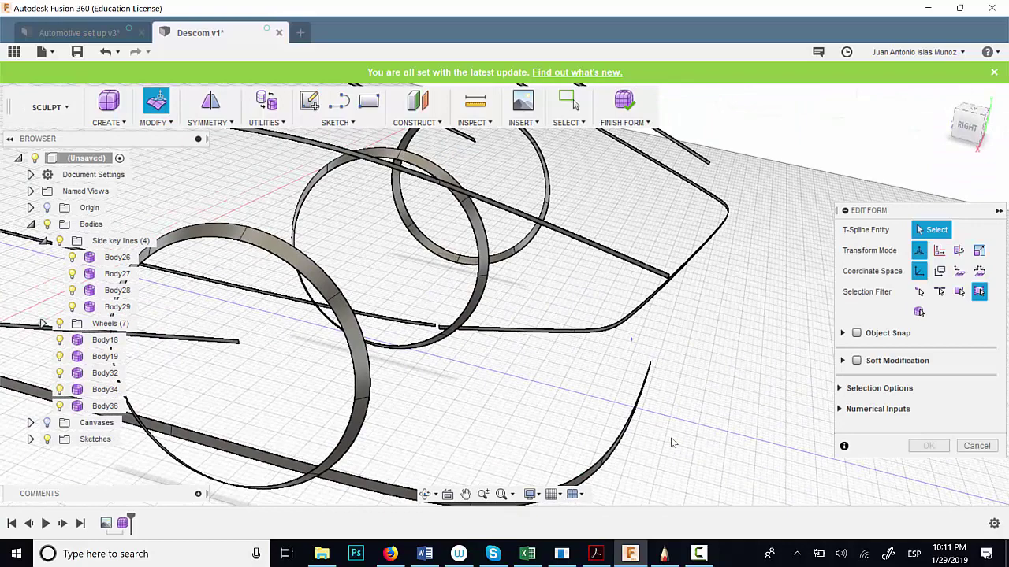
drag(631, 338, 713, 510)
drag(682, 413, 623, 467)
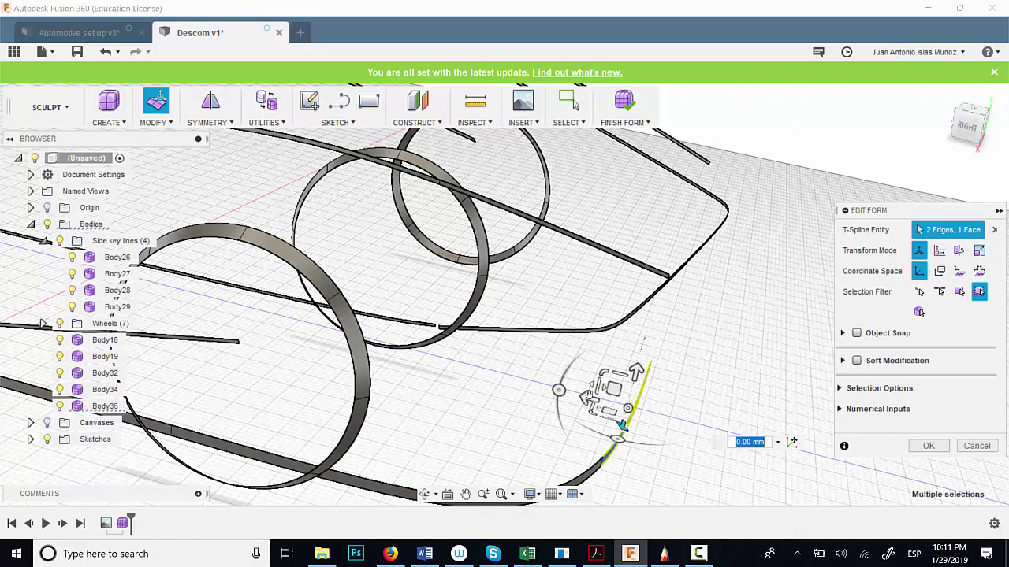
drag(587, 397, 533, 384)
click(642, 361)
shift+middle_drag(641, 361, 651, 342)
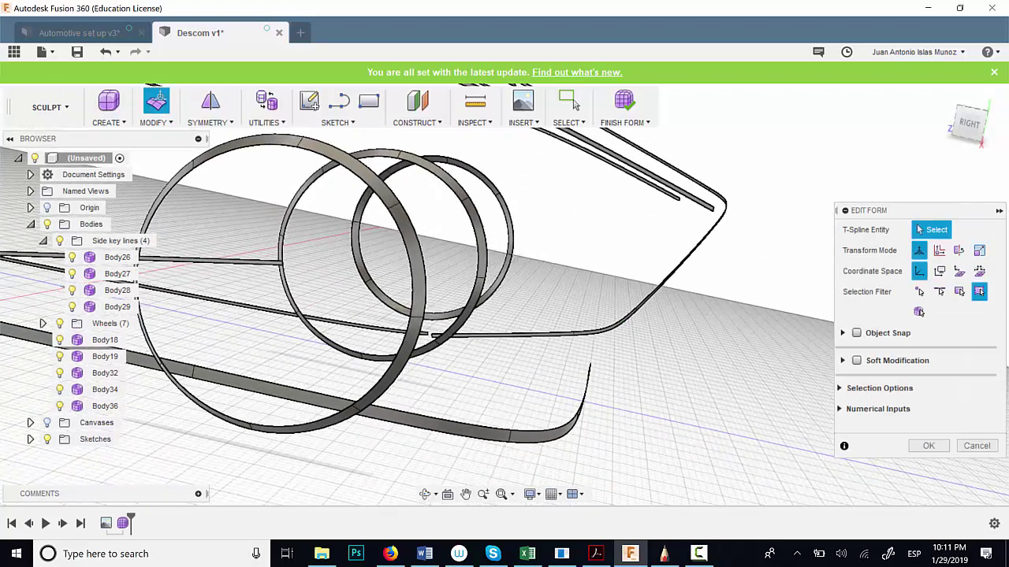
Step: In the right view, raise the strip's tail end about 7.7 mm to the central curve and the adjacent edge about 6.8 mm
click(969, 121)
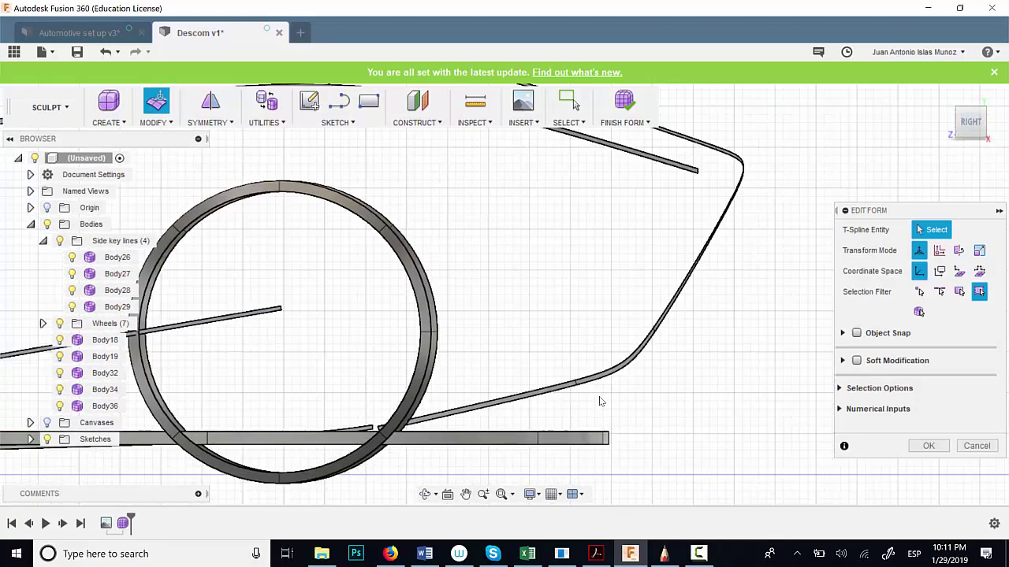
drag(628, 471, 628, 470)
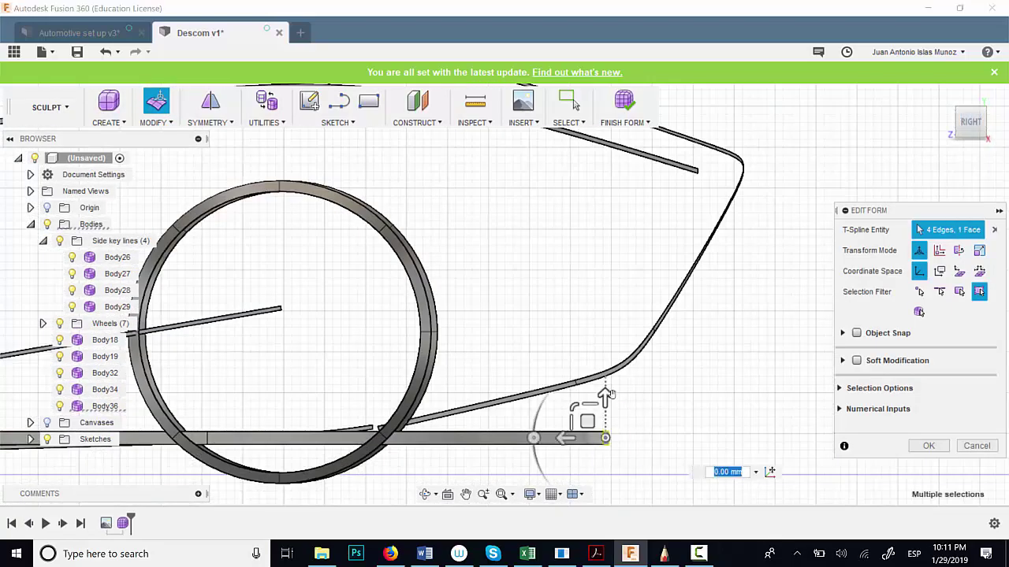
drag(611, 394, 628, 332)
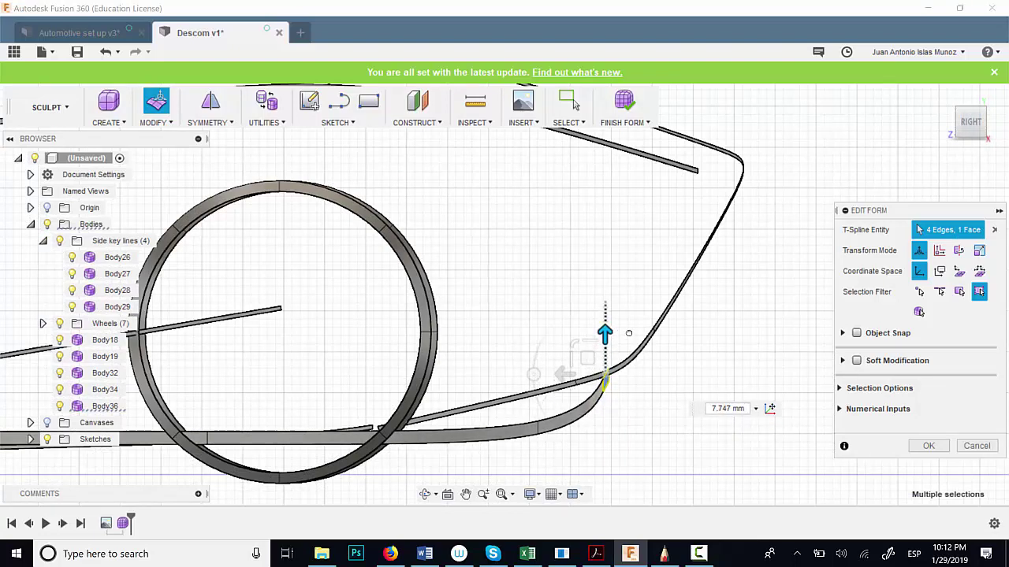
click(535, 425)
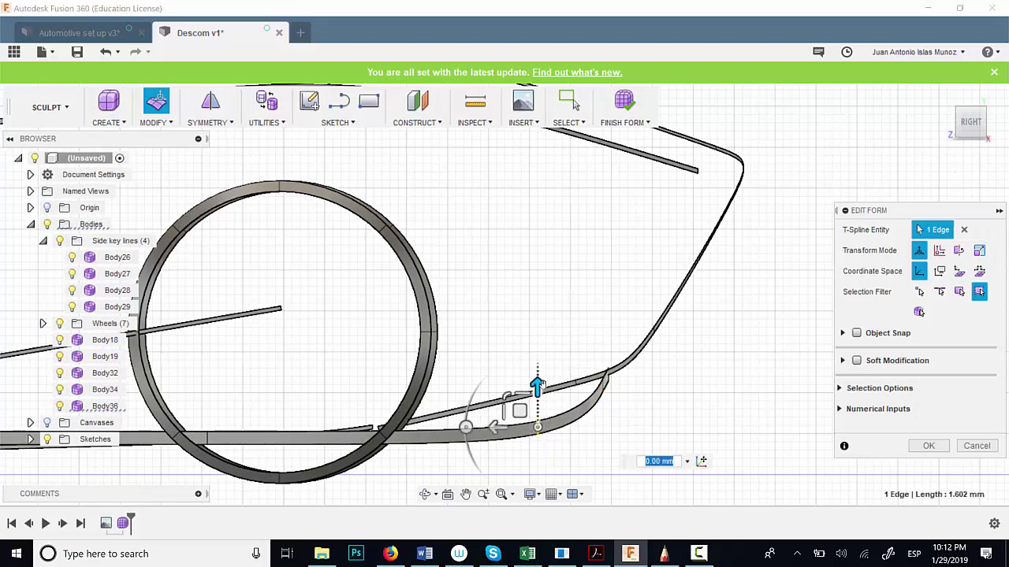
drag(536, 386, 525, 347)
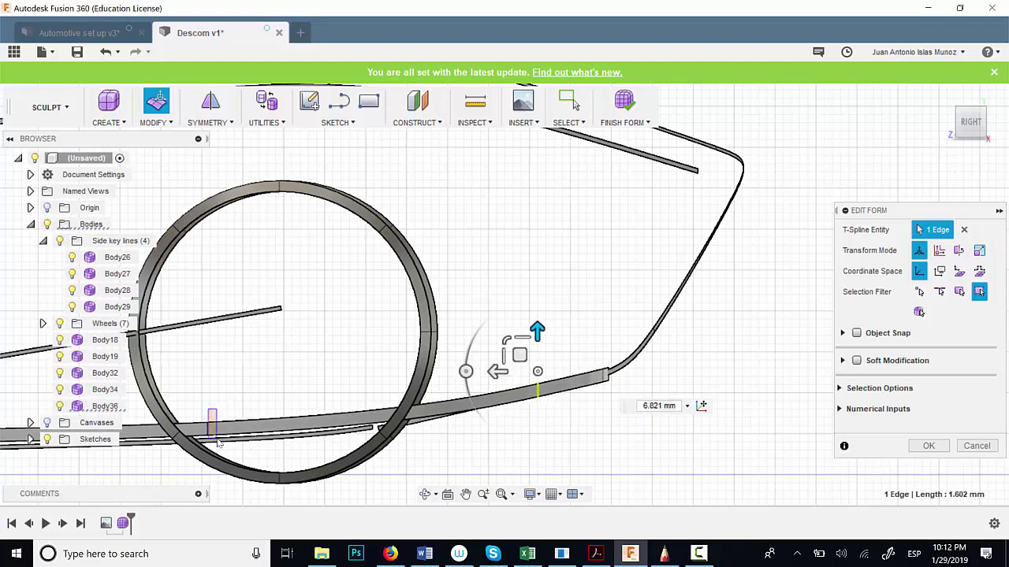
Step: Lower the strip's edge at the front side of the rear wheel by about 1.3 mm
drag(216, 439, 217, 440)
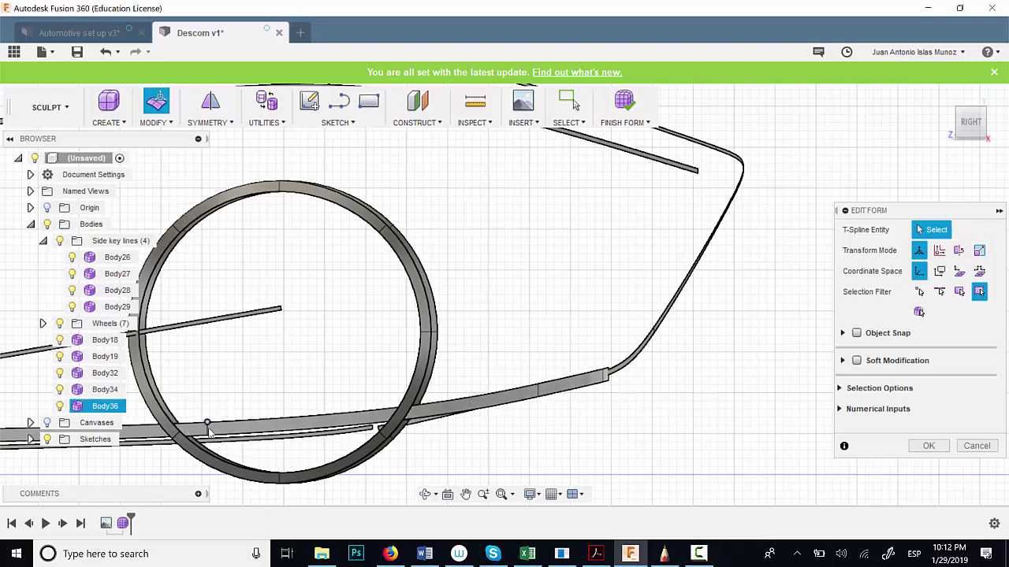
scroll(209, 432, up, 4)
click(204, 427)
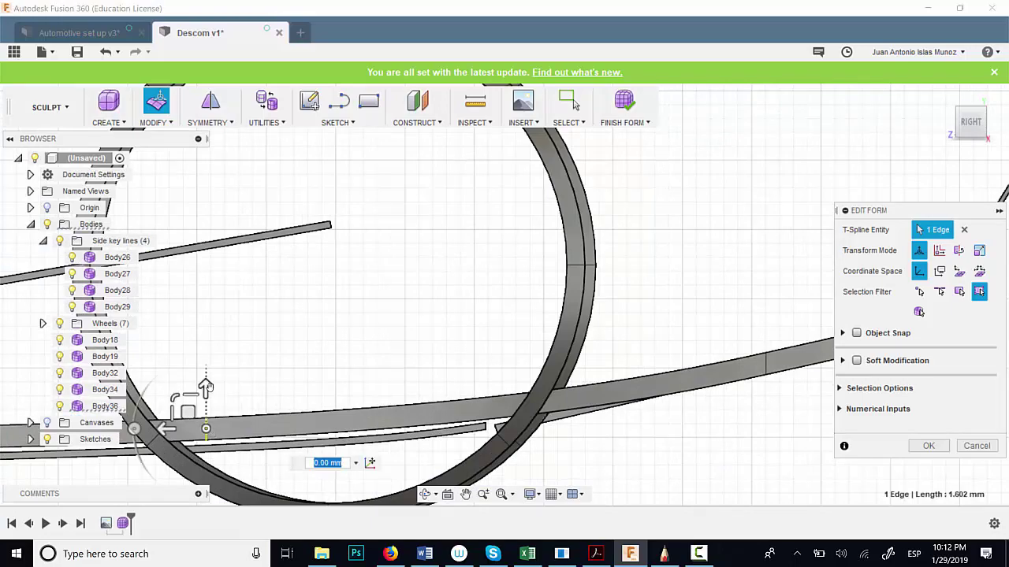
drag(206, 386, 206, 405)
scroll(341, 423, down, 3)
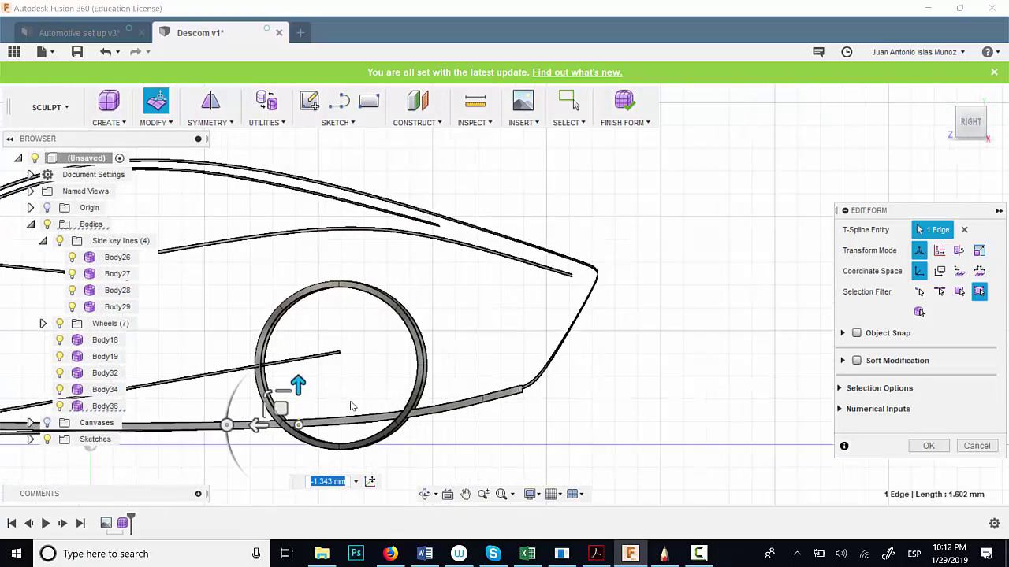
Step: Lower the strip's mid-side edge behind the front wheel by about 2.0 mm to meet the central curve's bottom line
scroll(353, 406, down, 3)
middle_drag(300, 398, 570, 394)
scroll(346, 427, down, 2)
scroll(374, 436, up, 2)
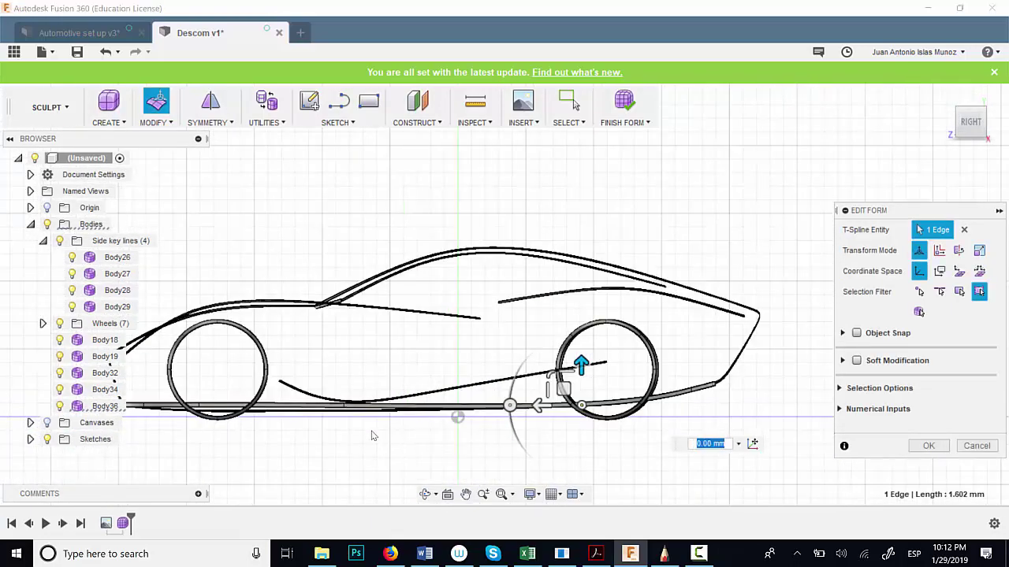
scroll(374, 436, up, 5)
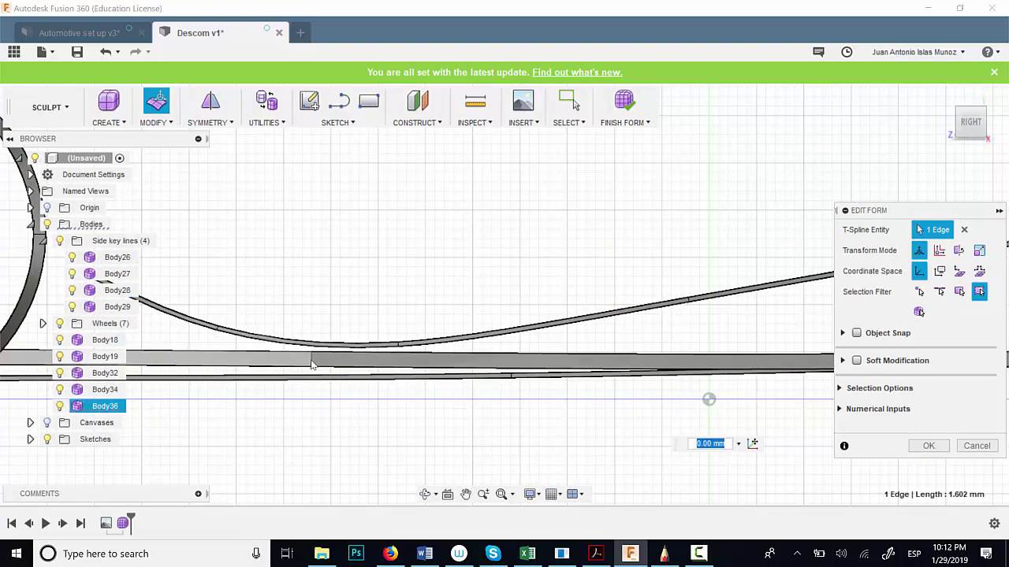
scroll(314, 367, up, 3)
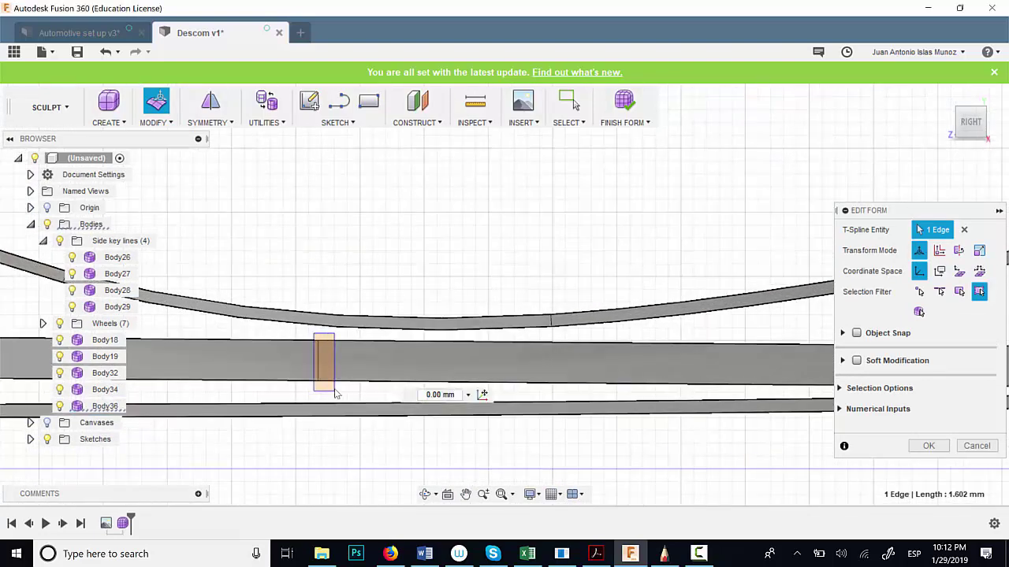
click(332, 390)
drag(318, 335, 317, 372)
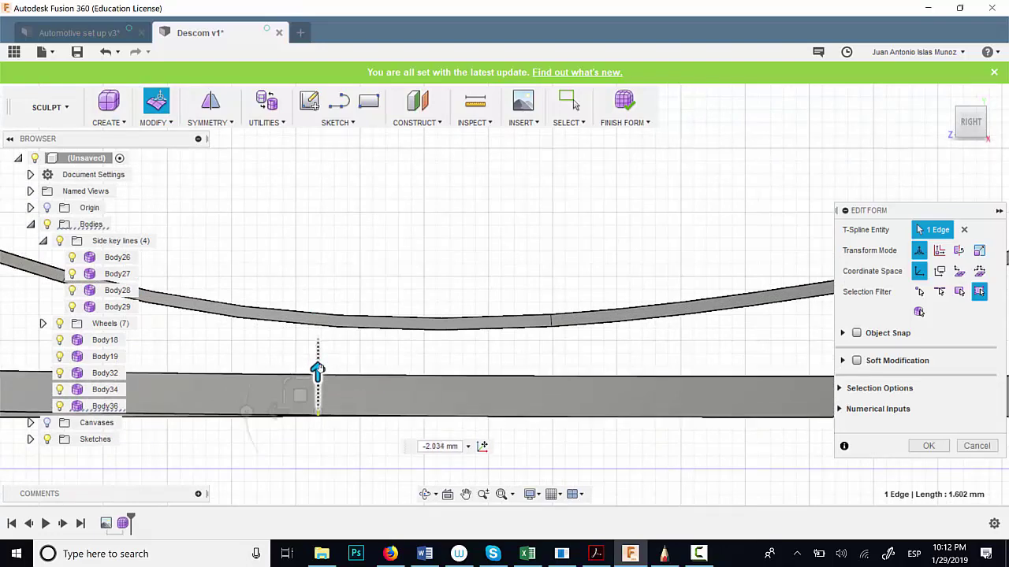
Step: Lower the strip's edge at the front wheel slightly and the edge just behind the nose by about 1.3 mm
scroll(315, 367, down, 6)
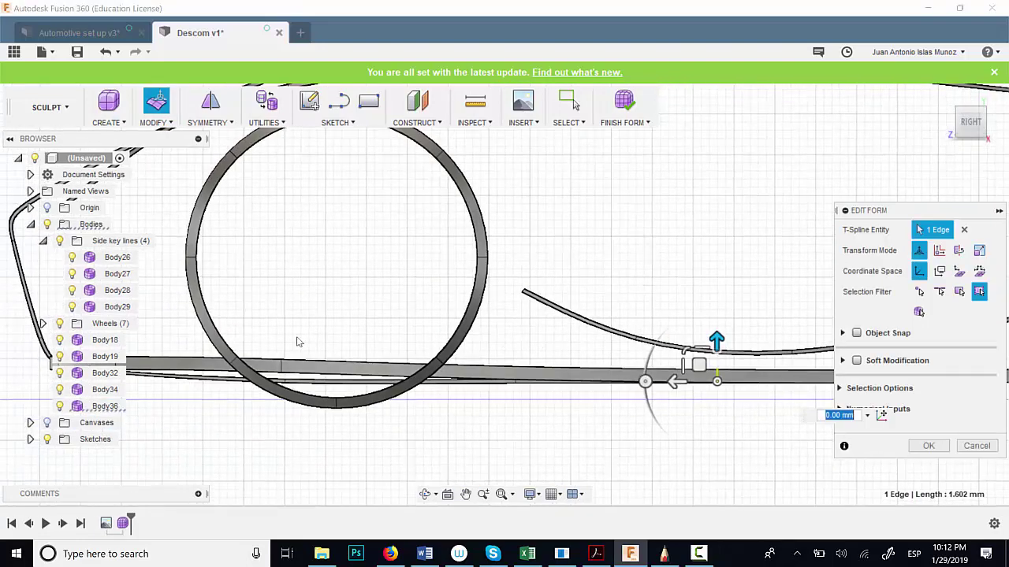
click(293, 376)
drag(281, 330, 284, 345)
middle_drag(284, 344, 483, 333)
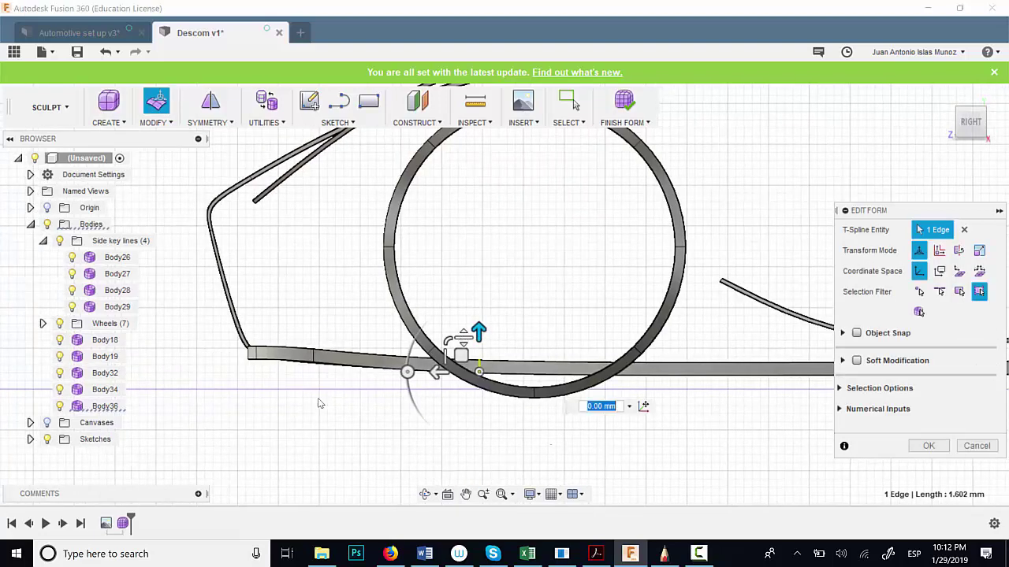
click(306, 323)
click(319, 375)
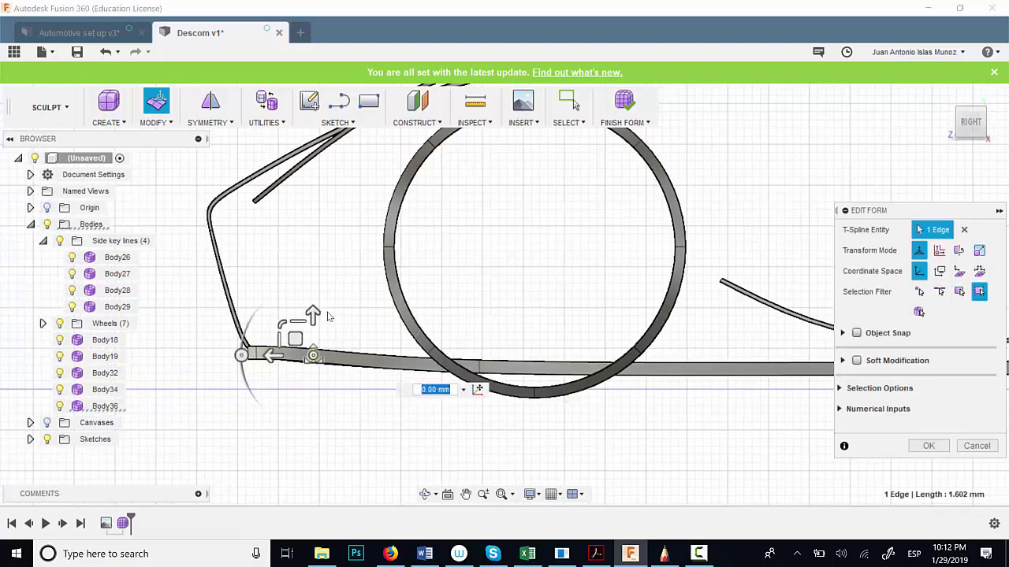
drag(315, 324, 314, 331)
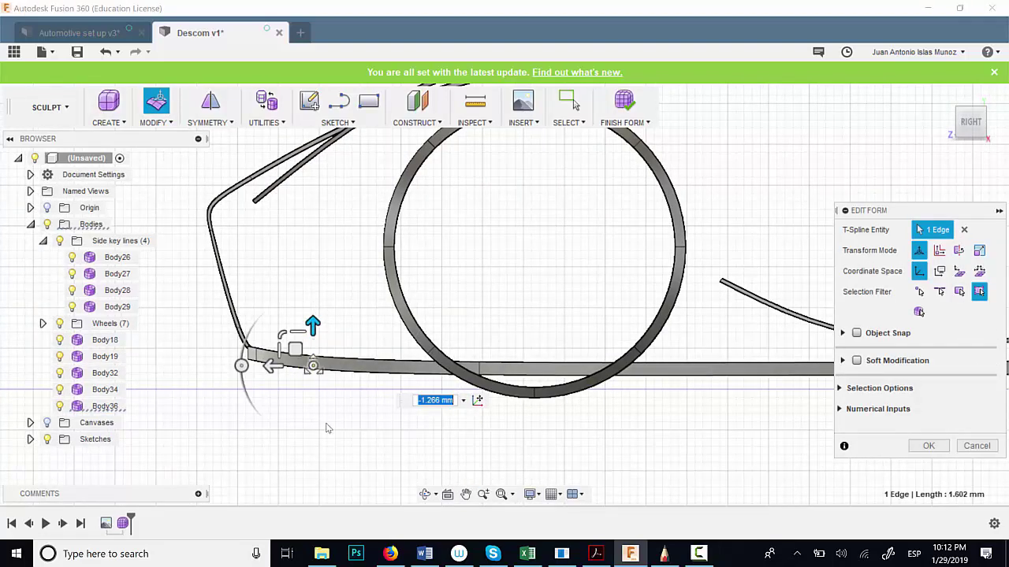
click(328, 428)
Step: Remove the strip's outermost edge at the nose so the strip ends at the central curve's lower corner
scroll(327, 426, down, 8)
scroll(407, 457, up, 4)
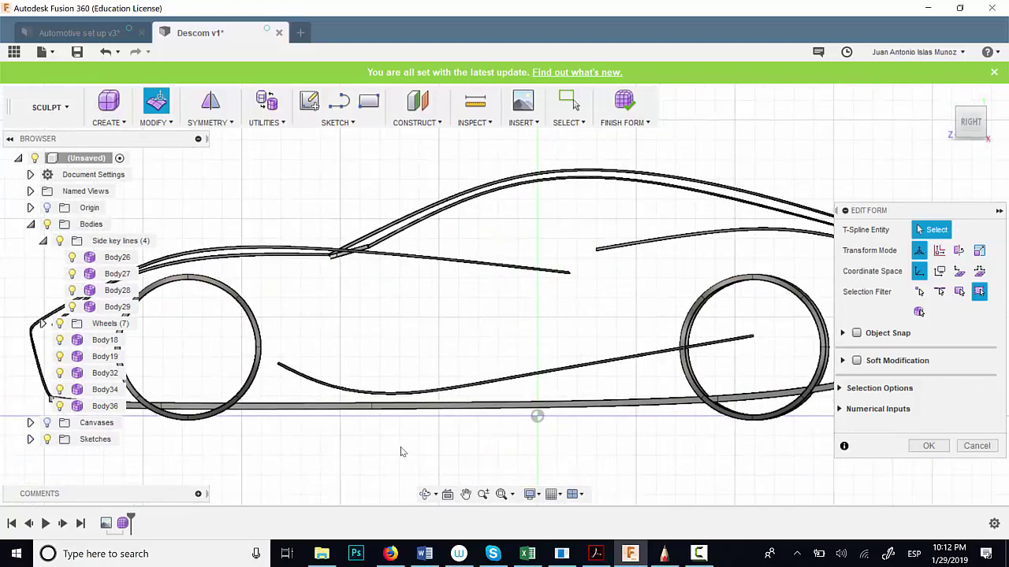
scroll(400, 446, down, 5)
shift+middle_drag(404, 435, 434, 461)
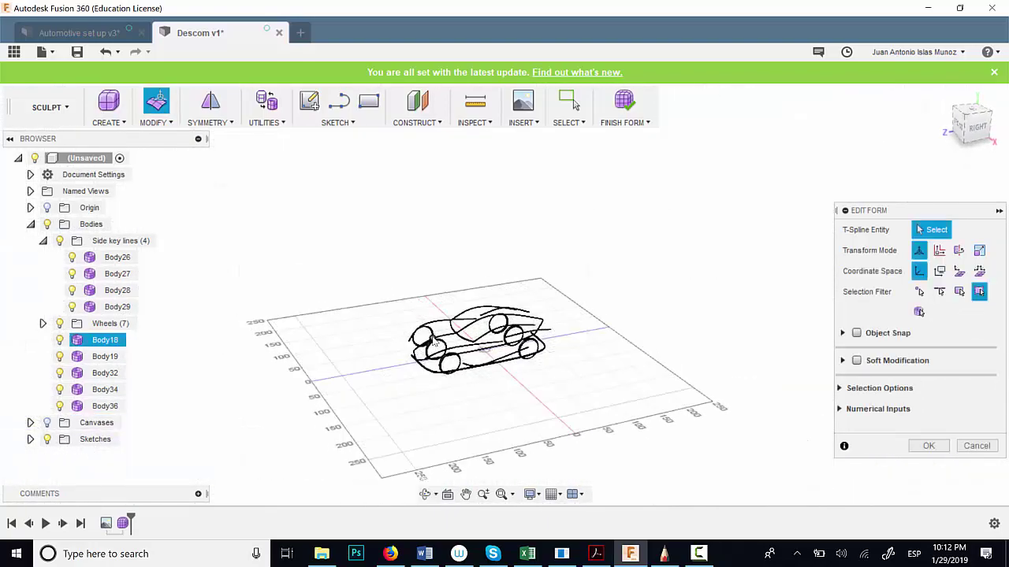
scroll(433, 341, up, 6)
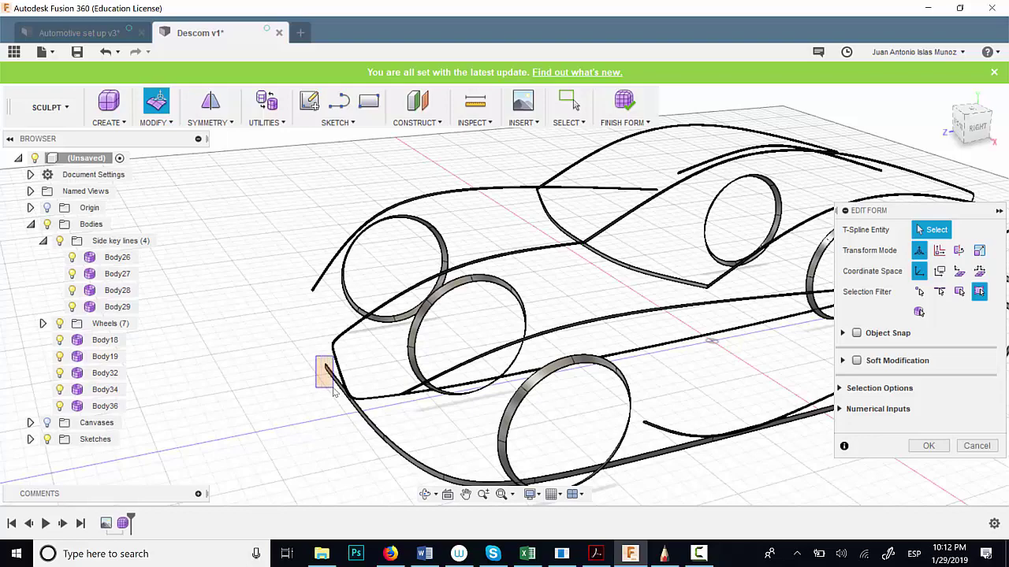
click(334, 392)
key(Escape)
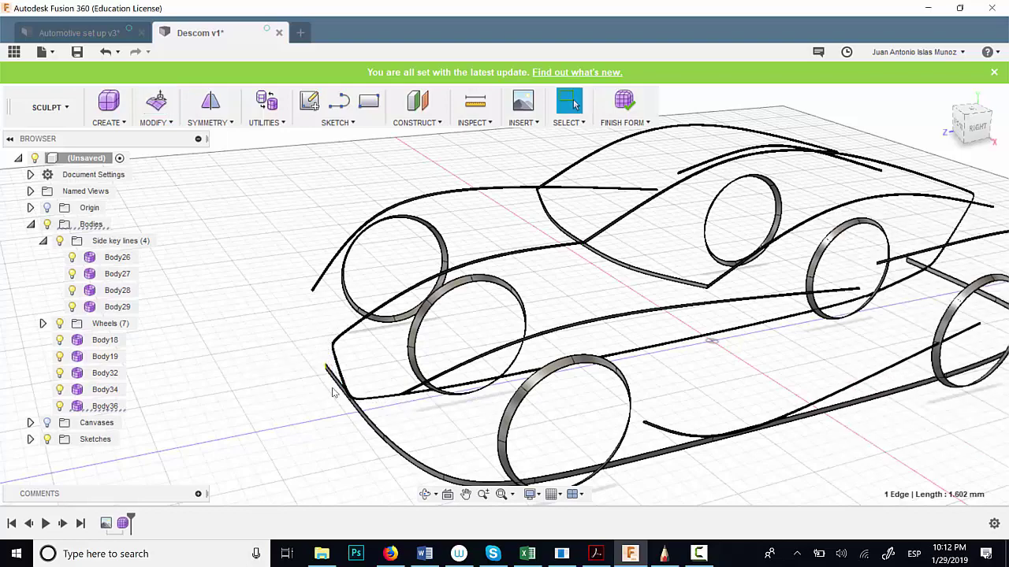
scroll(405, 446, up, 3)
scroll(444, 465, down, 3)
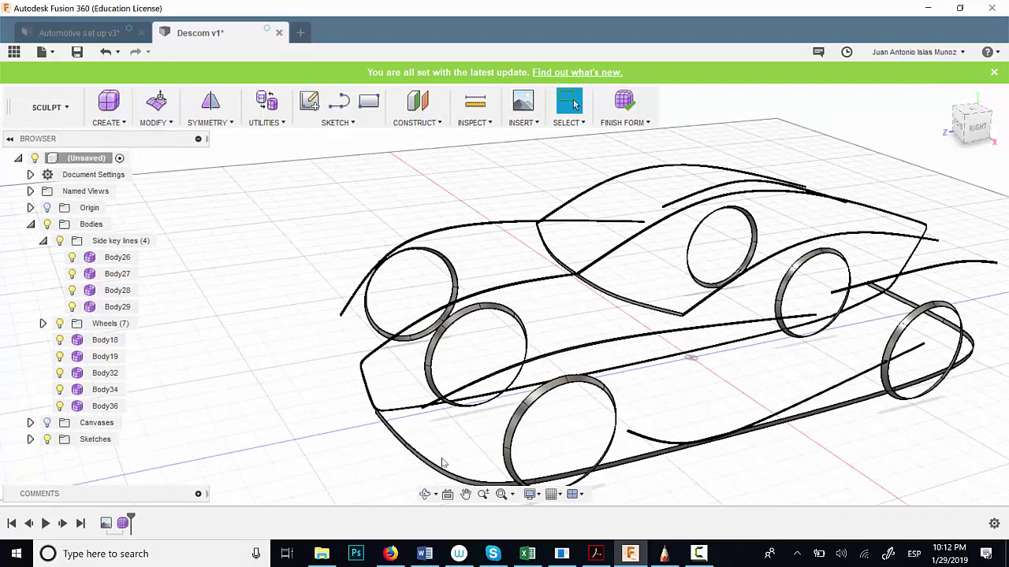
Step: Mirror-duplicate the lower perimeter strip across the car's central vertical plane with Weld enabled
scroll(446, 472, up, 3)
click(227, 126)
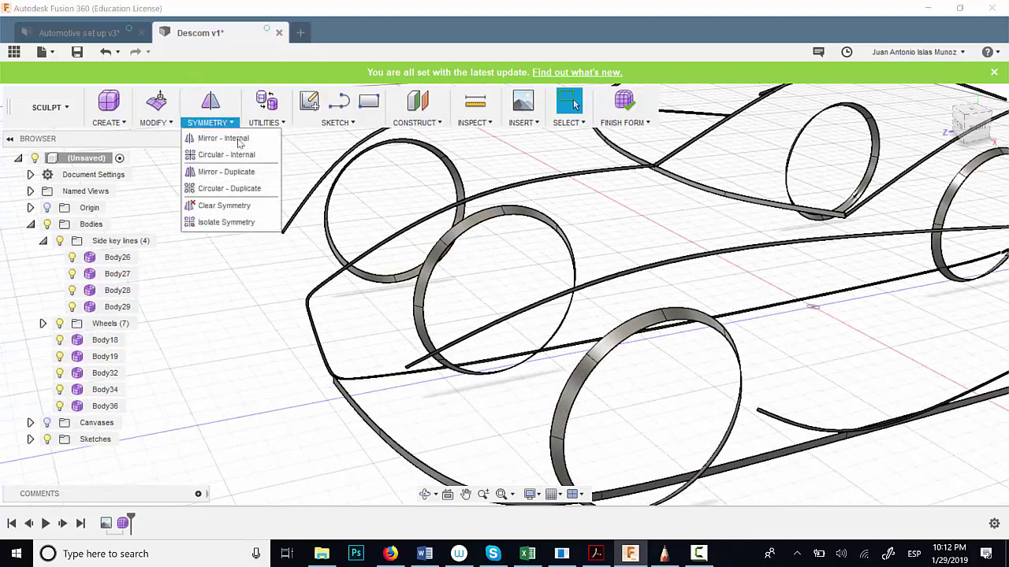
click(236, 170)
scroll(397, 475, up, 5)
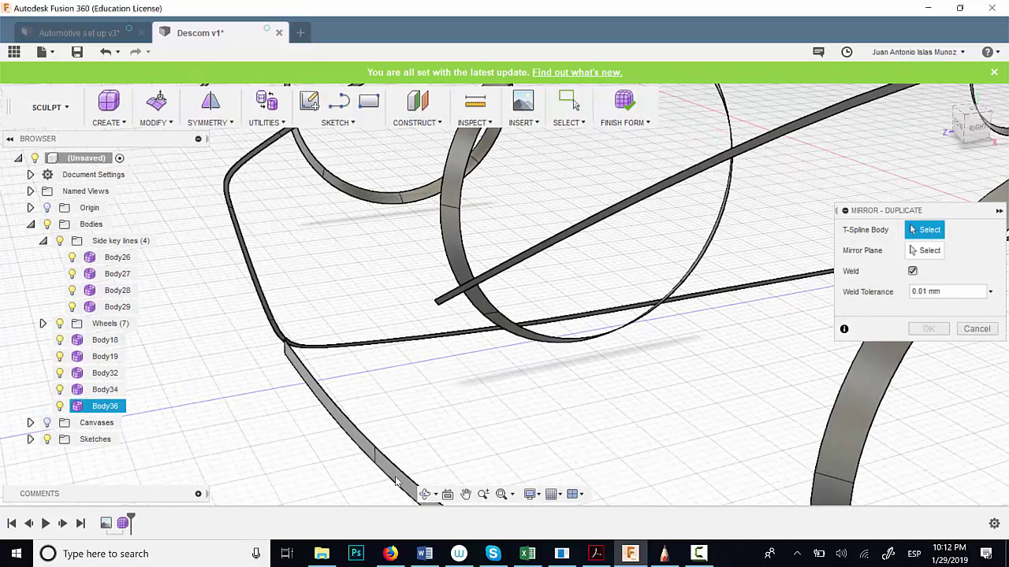
click(396, 482)
scroll(396, 482, down, 6)
click(599, 276)
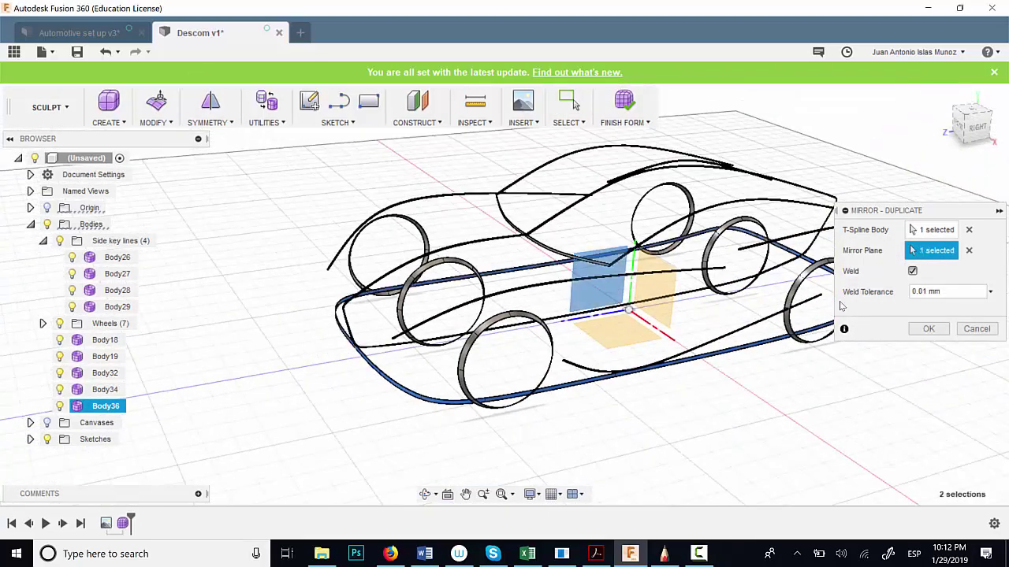
click(929, 328)
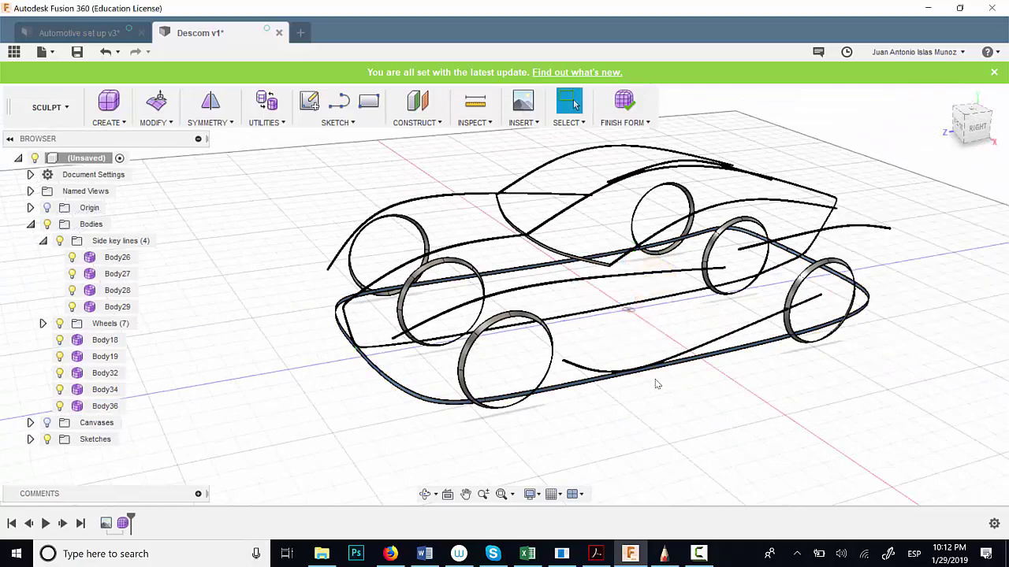
Step: Move the perimeter strip's side edge behind the front wheel slightly forward along the car with Edit Form
mouse_move(654, 379)
shift+middle_down()
mouse_move(692, 355)
mouse_move(711, 365)
mouse_move(630, 379)
mouse_move(603, 400)
shift+middle_up()
scroll(543, 429, down, 4)
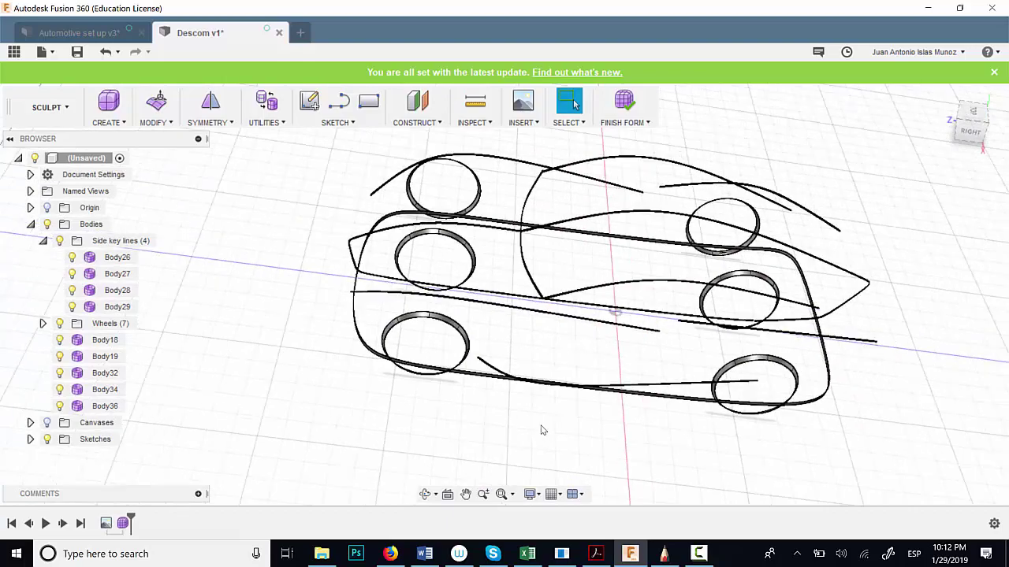
scroll(538, 413, up, 7)
shift+middle_drag(521, 424, 529, 390)
scroll(526, 392, up, 3)
scroll(526, 391, up, 3)
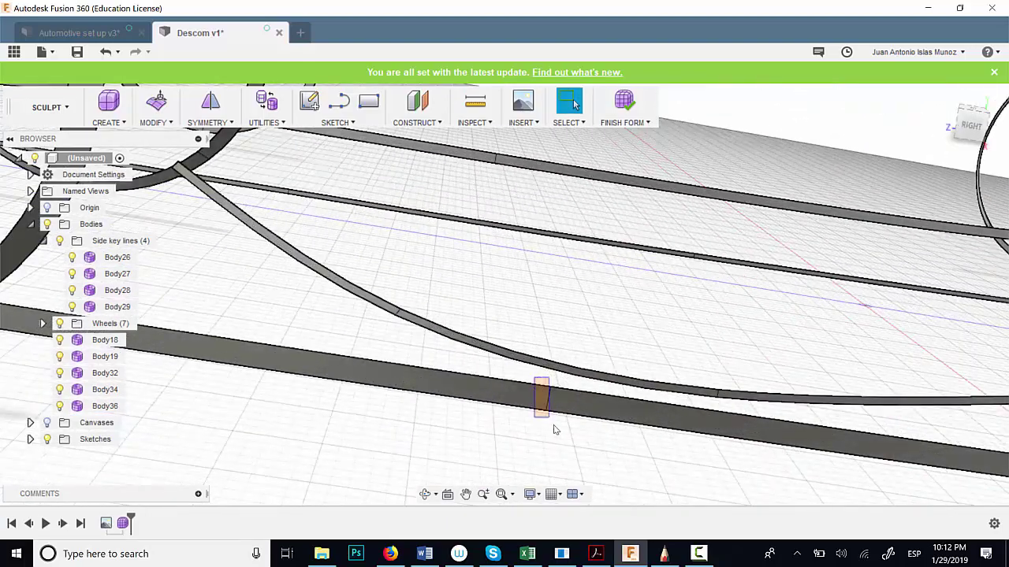
drag(554, 425, 556, 429)
scroll(556, 429, down, 6)
shift+middle_drag(574, 405, 612, 316)
shift+middle_drag(606, 379, 612, 320)
right_click(643, 459)
click(692, 442)
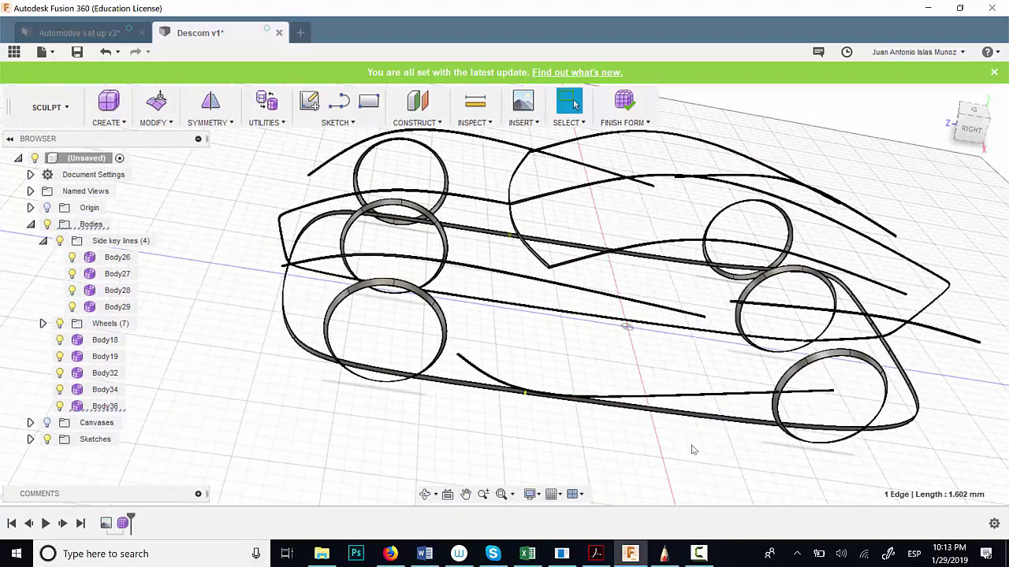
drag(500, 398, 469, 397)
click(744, 465)
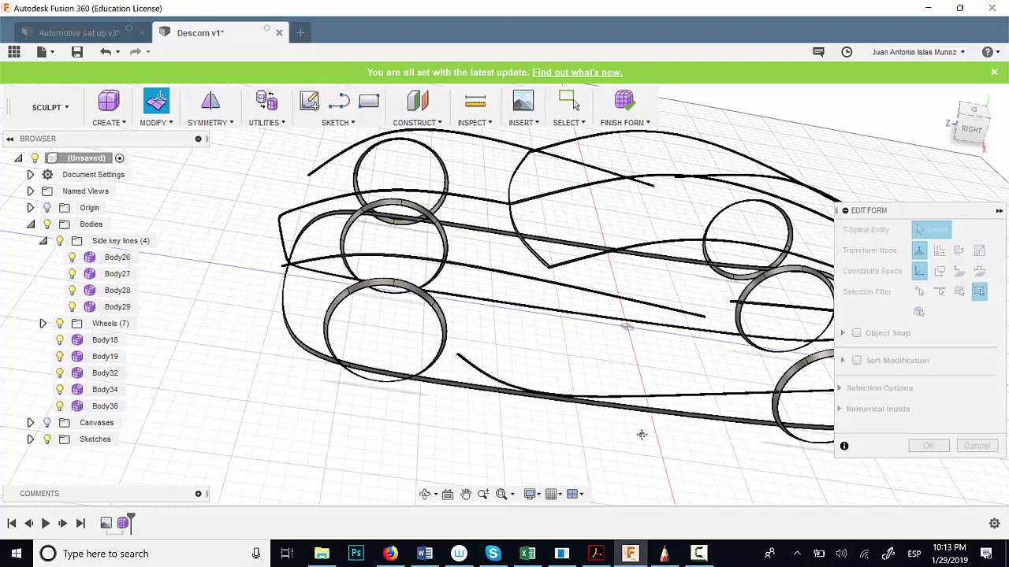
middle_drag(641, 434, 532, 371)
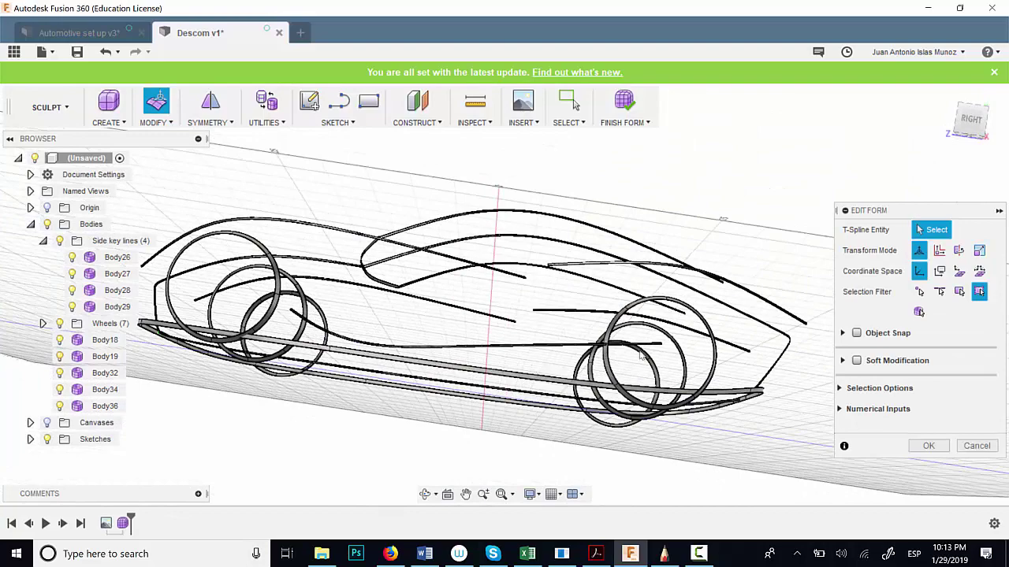
Step: Insert a new edge across the perimeter strip's side about midway between the wheels, using Simple mode and Single side
click(930, 446)
scroll(343, 337, up, 5)
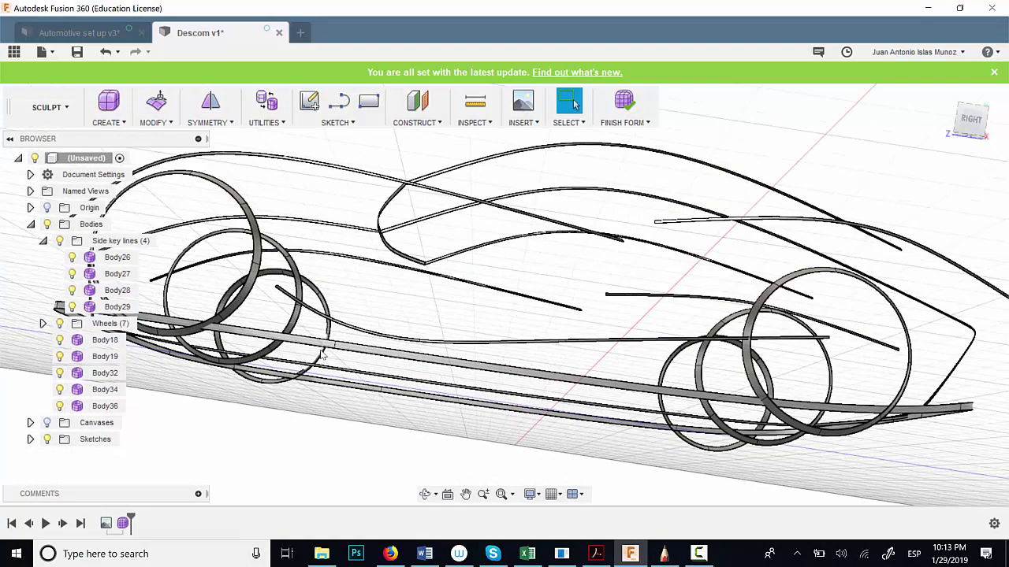
click(361, 362)
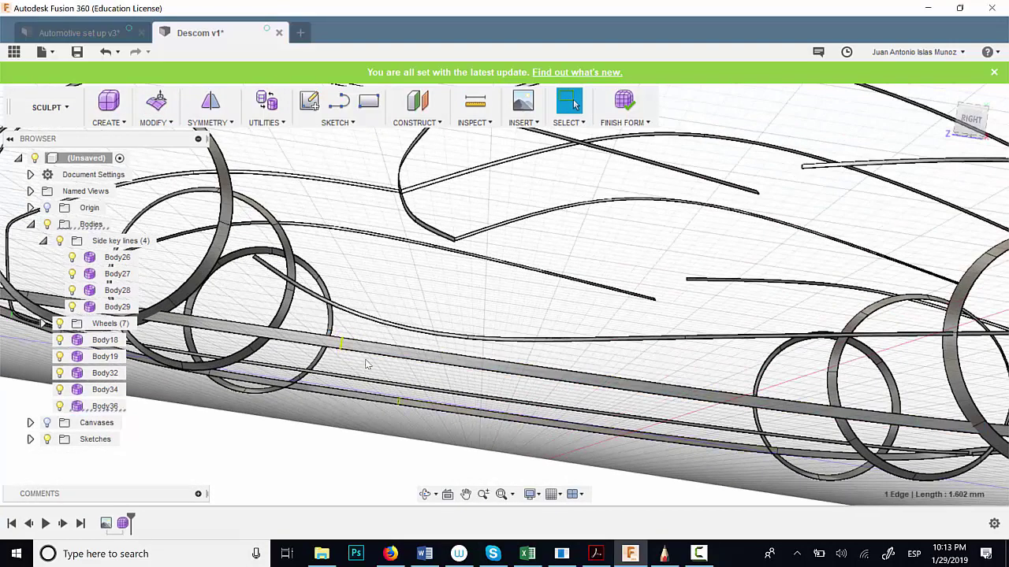
right_click(365, 363)
click(355, 127)
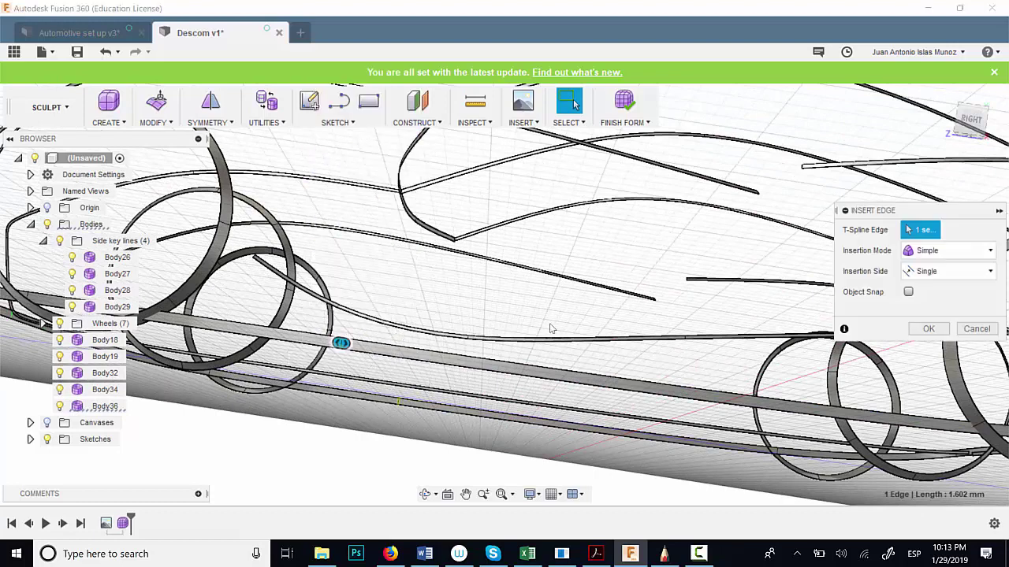
drag(585, 381, 867, 428)
key(Return)
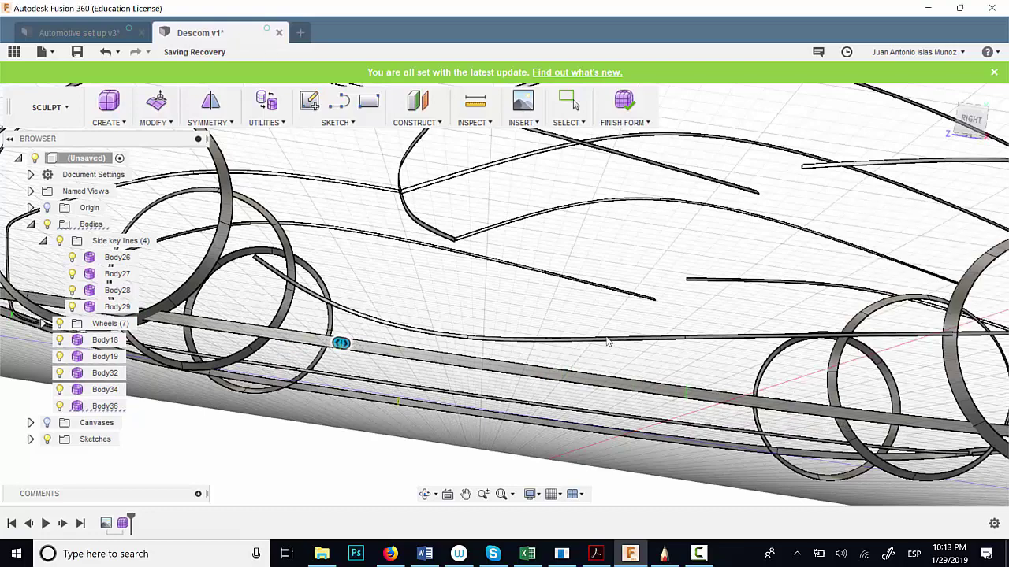
scroll(686, 370, down, 3)
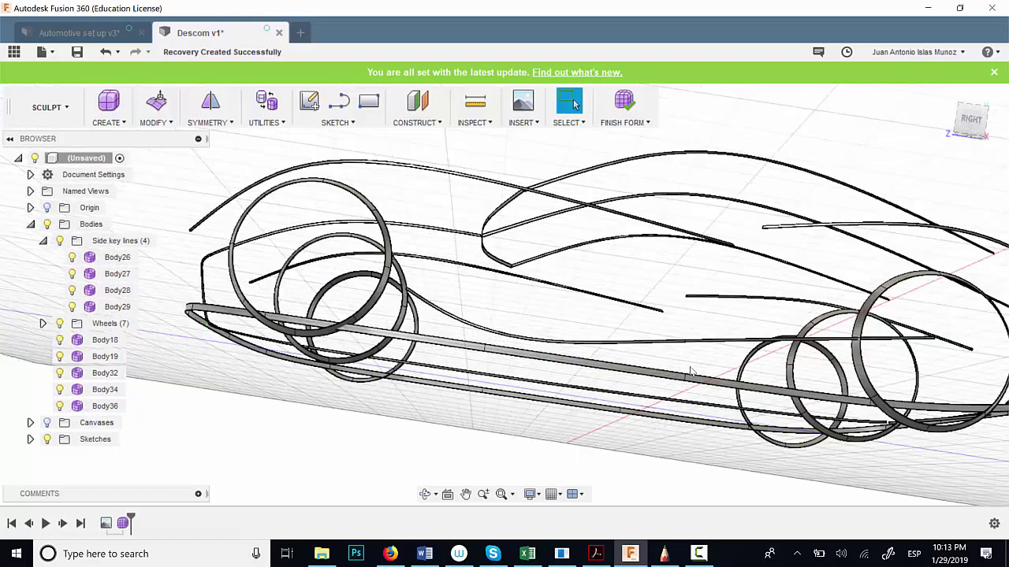
Step: Move the strip's new mid-side edge inward by about 2 mm with Edit Form to narrow the car's waist
shift+middle_drag(686, 374, 666, 418)
scroll(684, 394, up, 5)
click(688, 446)
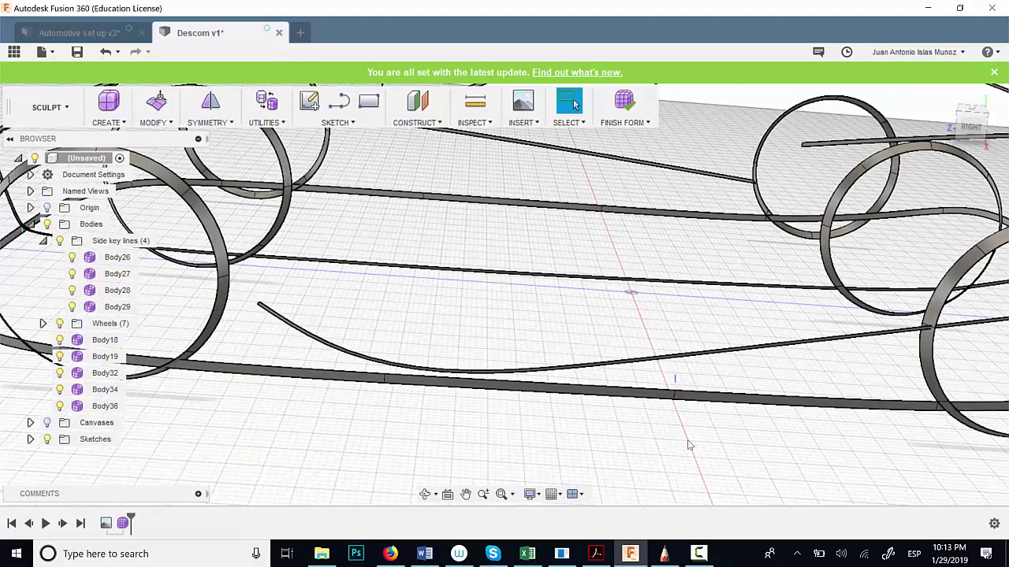
right_click(695, 442)
click(656, 396)
right_click(701, 449)
click(749, 424)
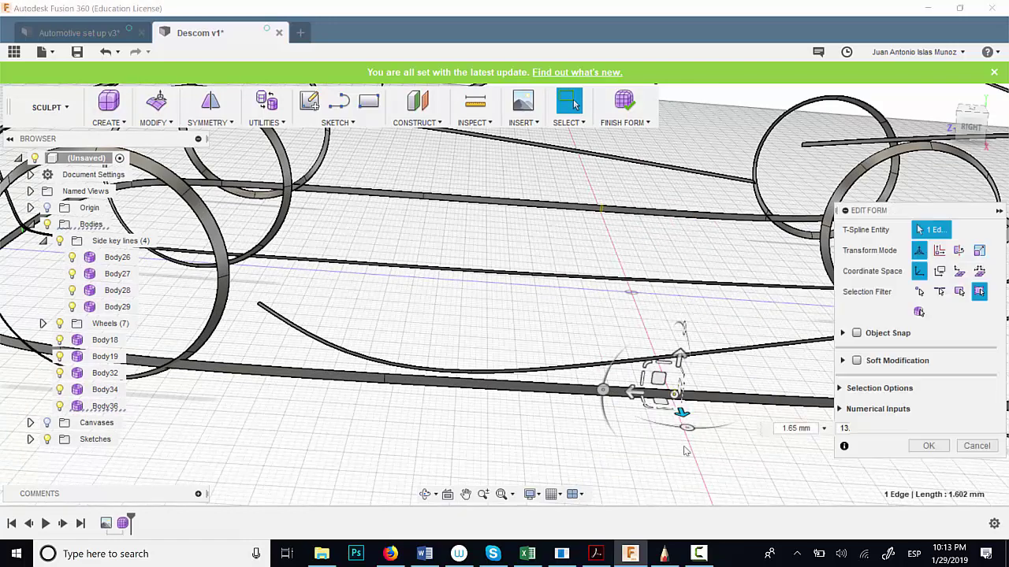
drag(683, 413, 677, 406)
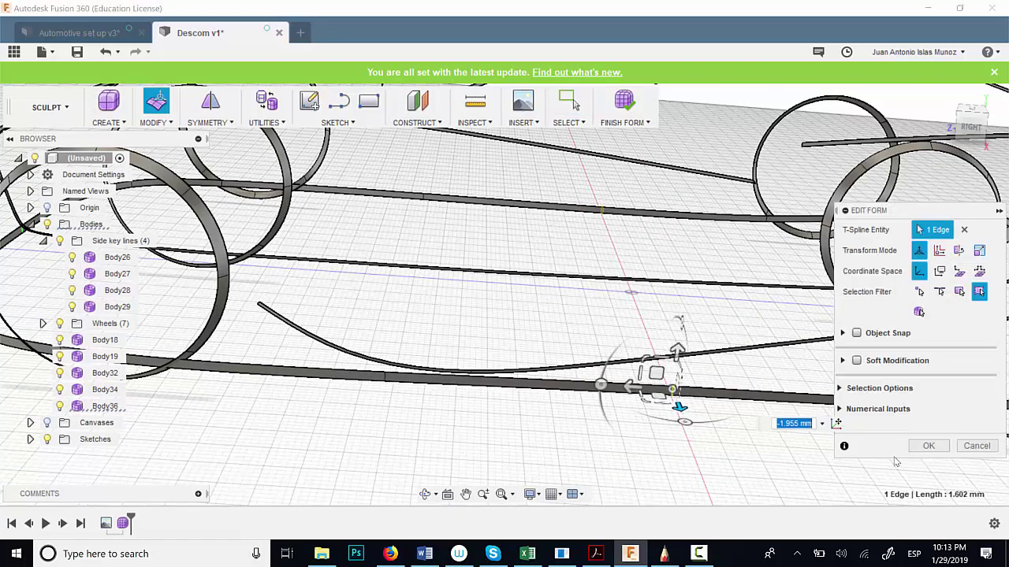
shift+middle_drag(516, 379, 540, 417)
scroll(477, 380, down, 5)
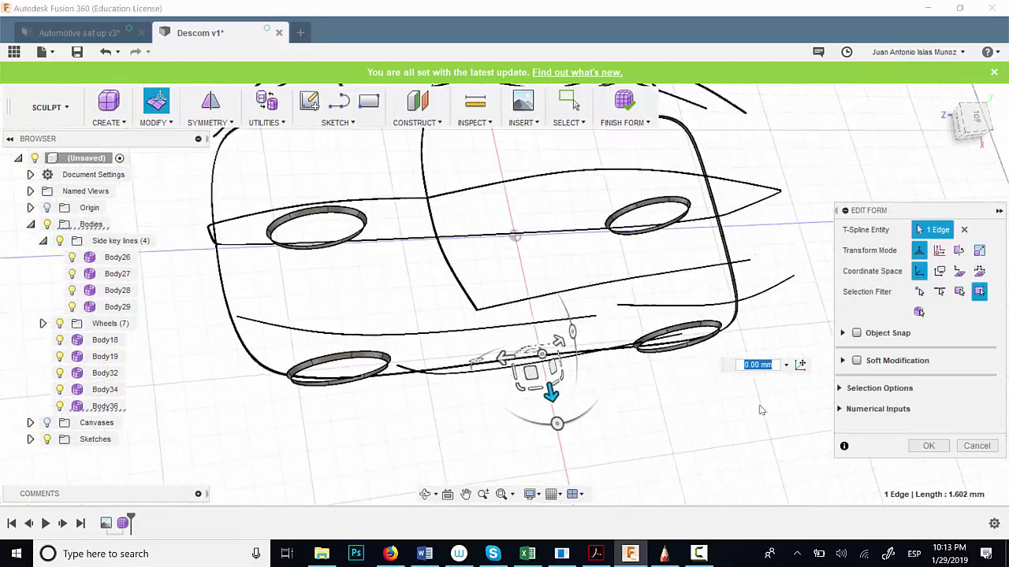
click(929, 445)
Step: Leave the sculpted form and switch to the Render workspace, framing the whole car in a raised three-quarter front view
shift+middle_drag(929, 446, 636, 394)
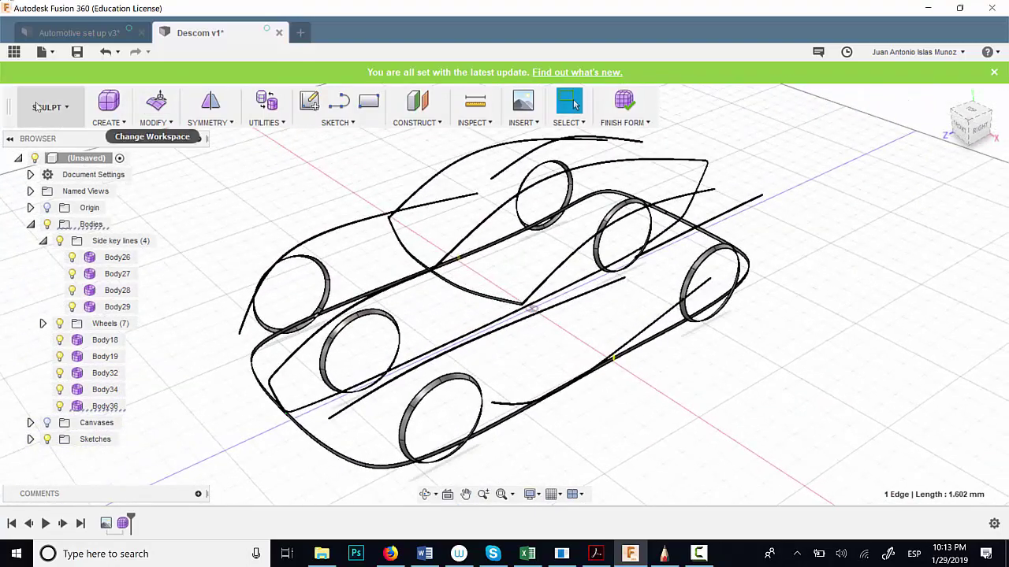
click(61, 108)
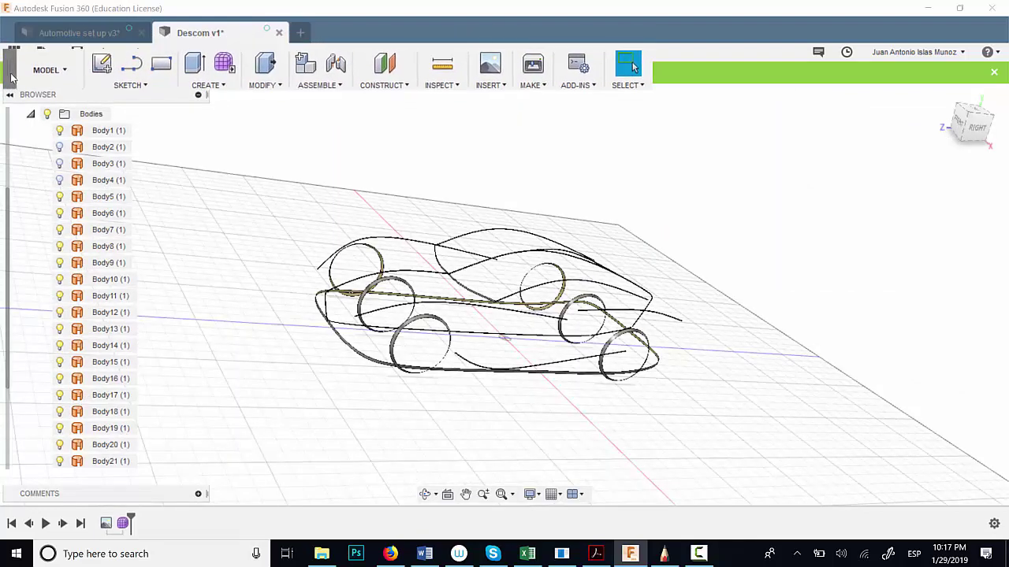
click(41, 71)
click(62, 167)
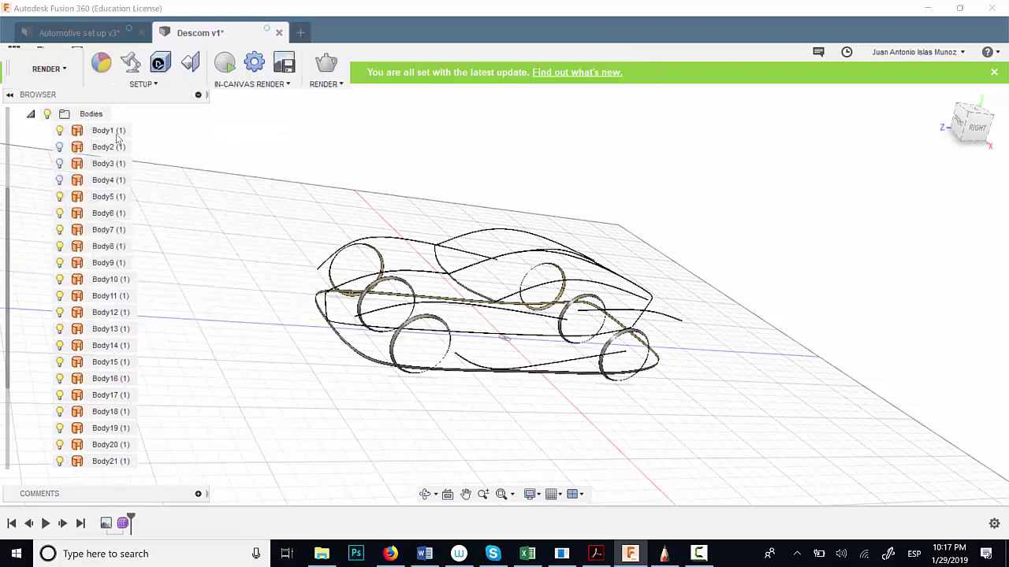
shift+middle_drag(707, 330, 669, 341)
scroll(629, 349, up, 2)
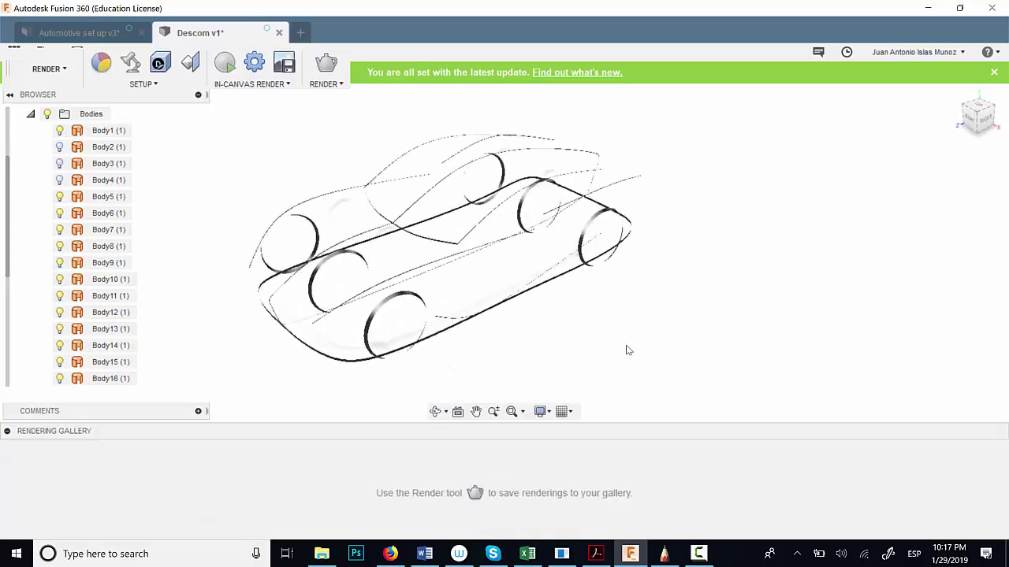
middle_drag(513, 258, 600, 284)
scroll(600, 284, up, 1)
middle_drag(536, 274, 530, 261)
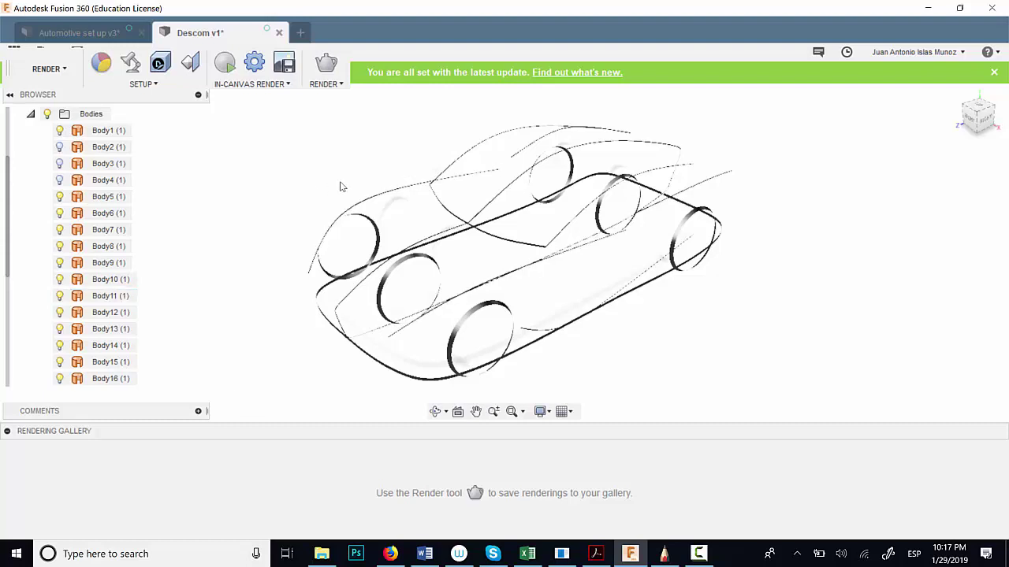
Step: Turn off the ground plane in the render scene settings, keeping the solid white background
click(131, 63)
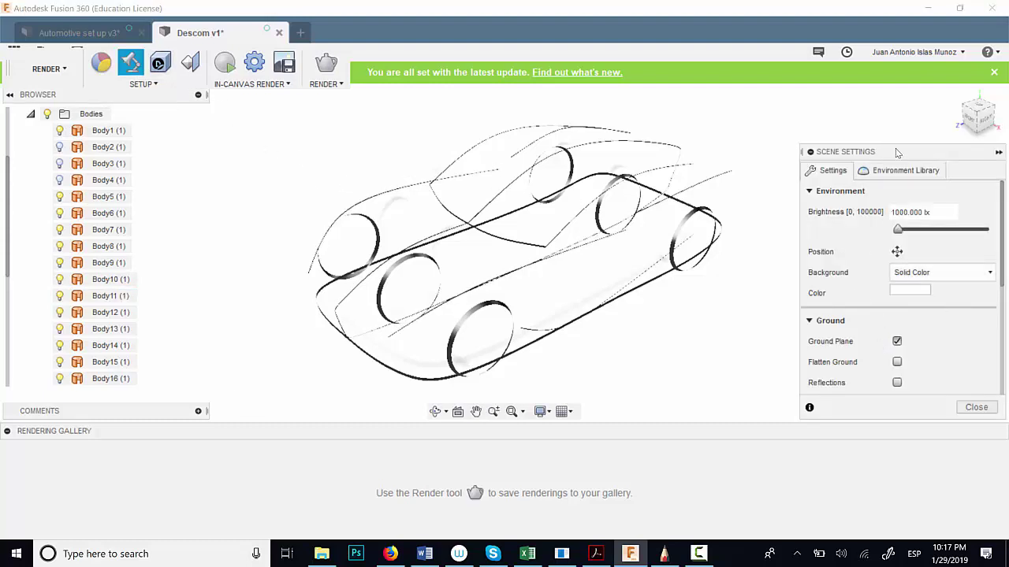
drag(896, 154, 863, 112)
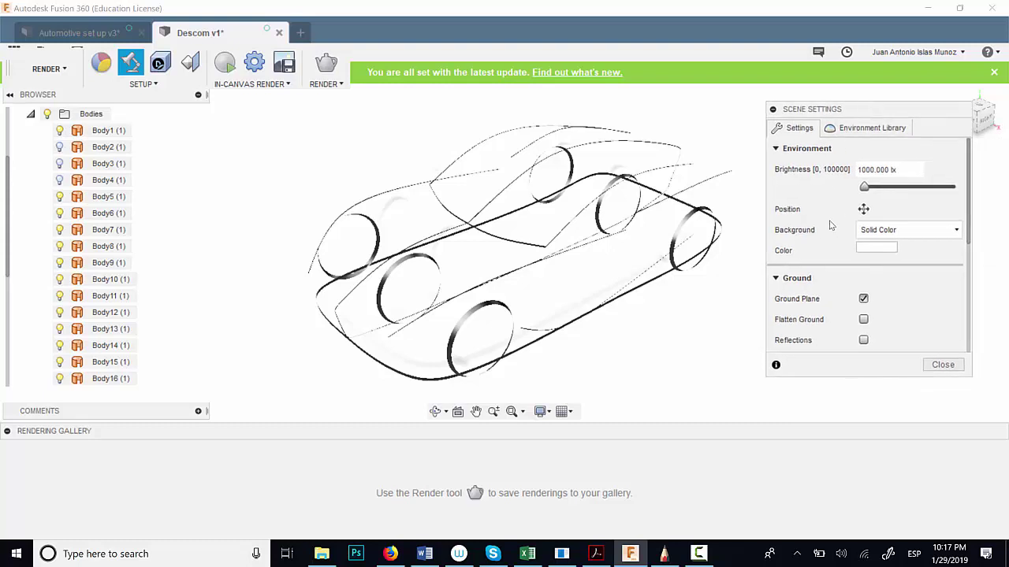
scroll(829, 227, down, 5)
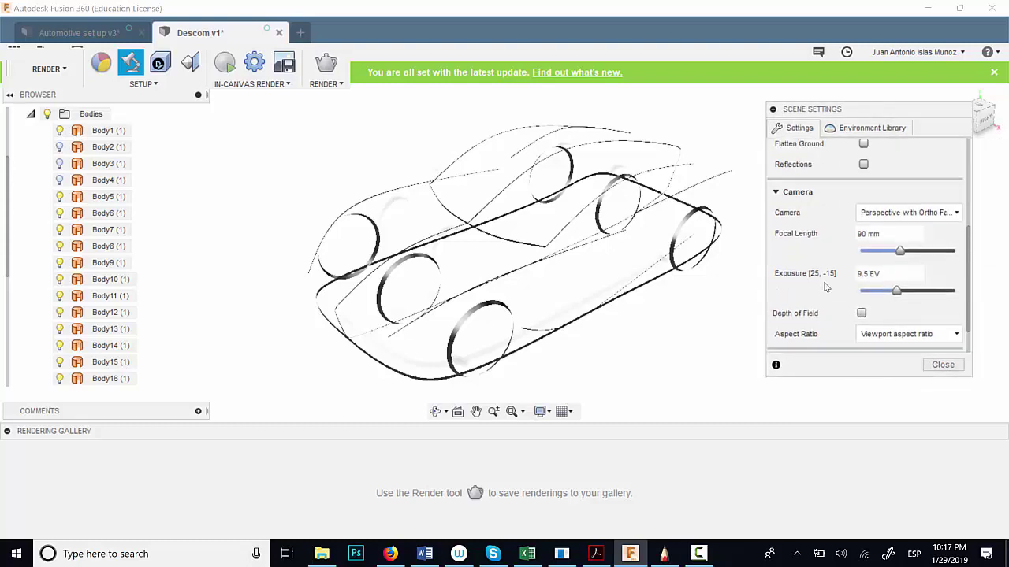
scroll(841, 180, up, 4)
scroll(813, 181, up, 1)
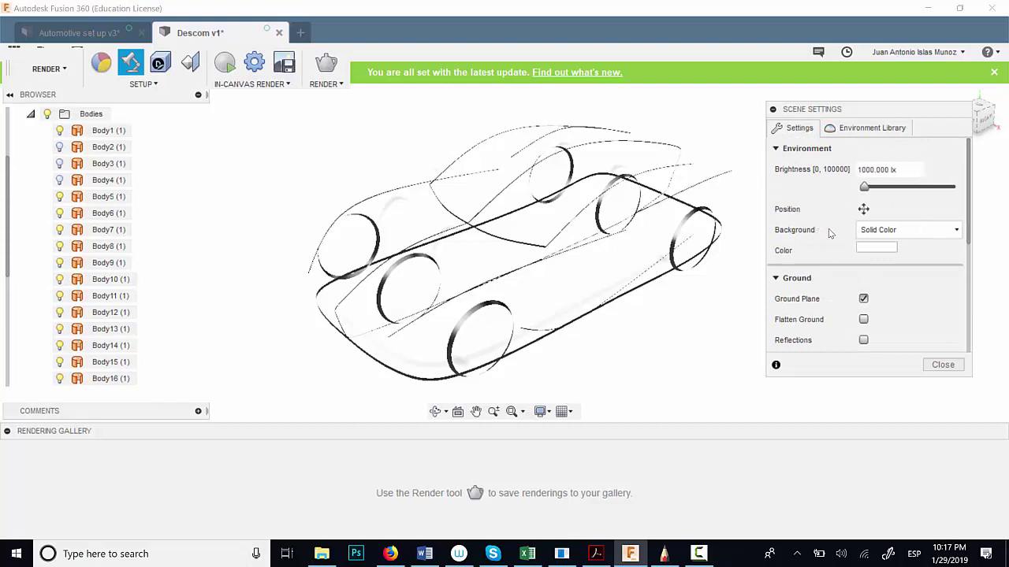
scroll(820, 264, down, 1)
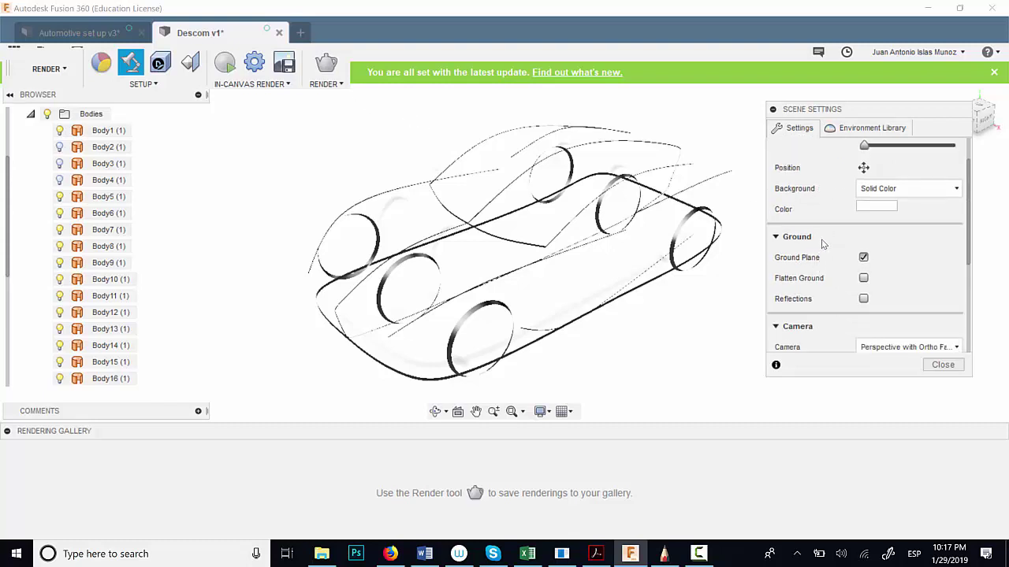
click(864, 258)
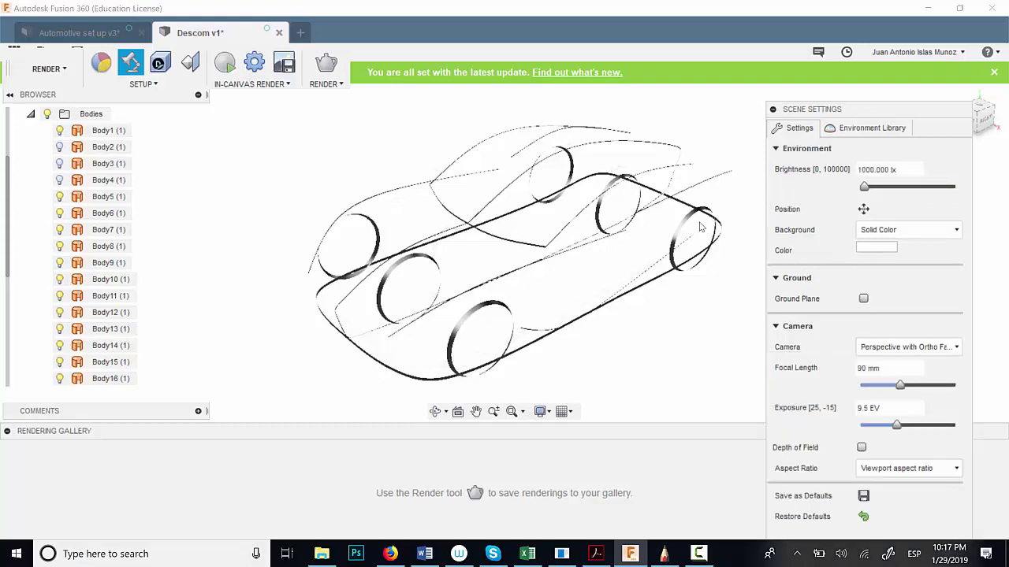
mouse_move(700, 228)
shift+middle_down()
mouse_move(597, 275)
mouse_move(615, 268)
shift+middle_up()
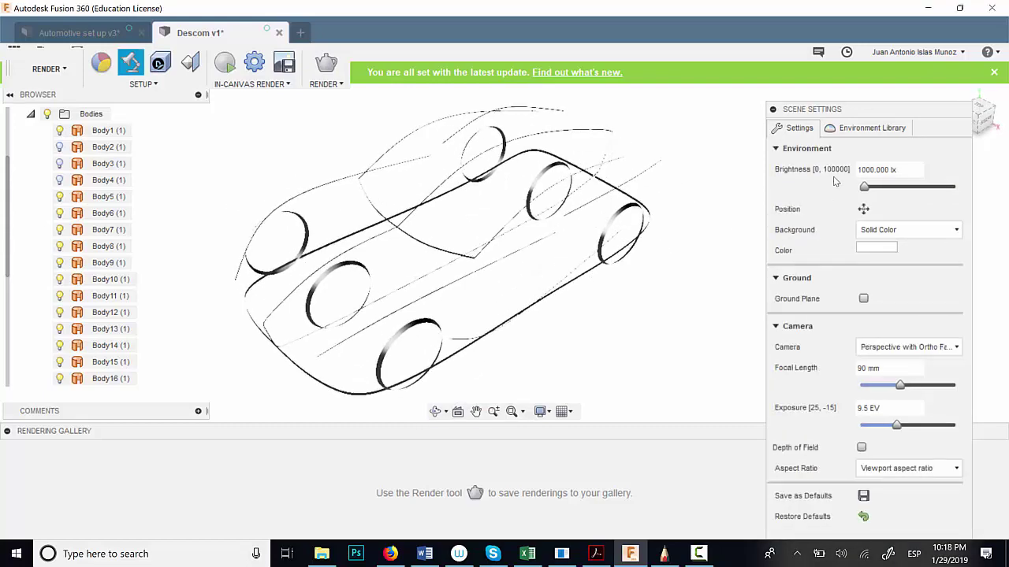
click(774, 109)
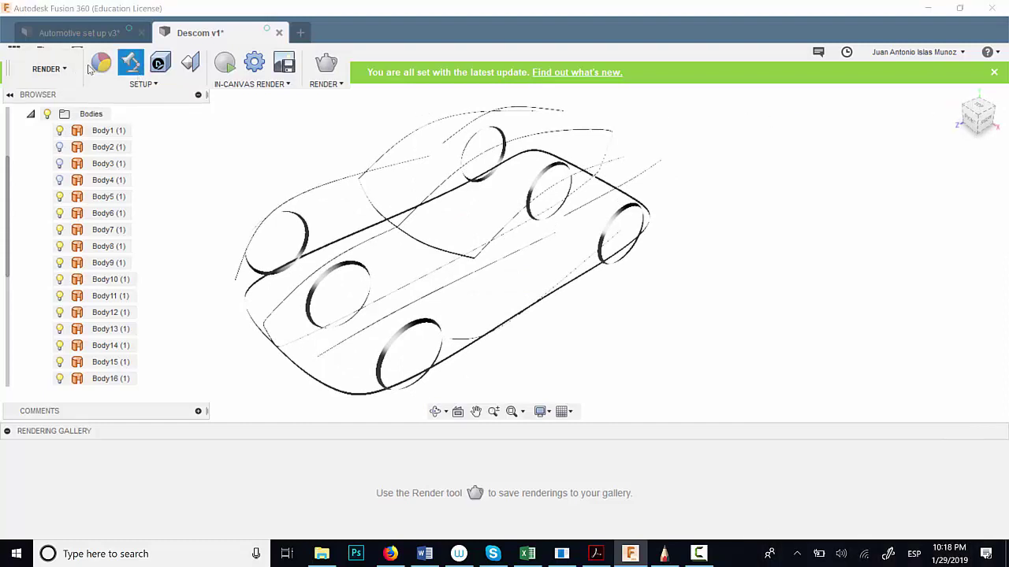
click(128, 64)
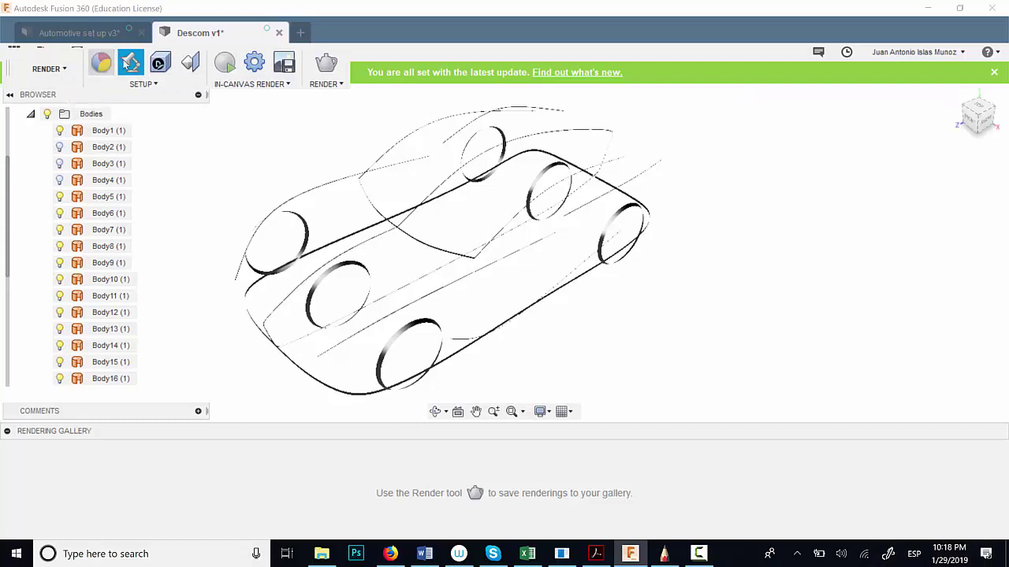
click(128, 64)
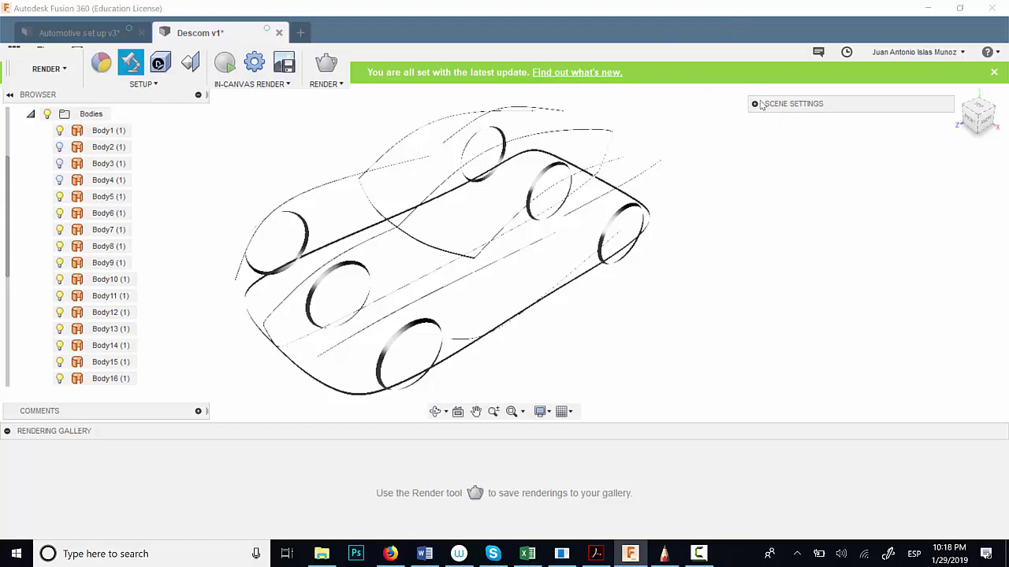
Step: Apply the Powder Coat - Rough (Black) paint appearance to the car's key-line bodies
click(101, 65)
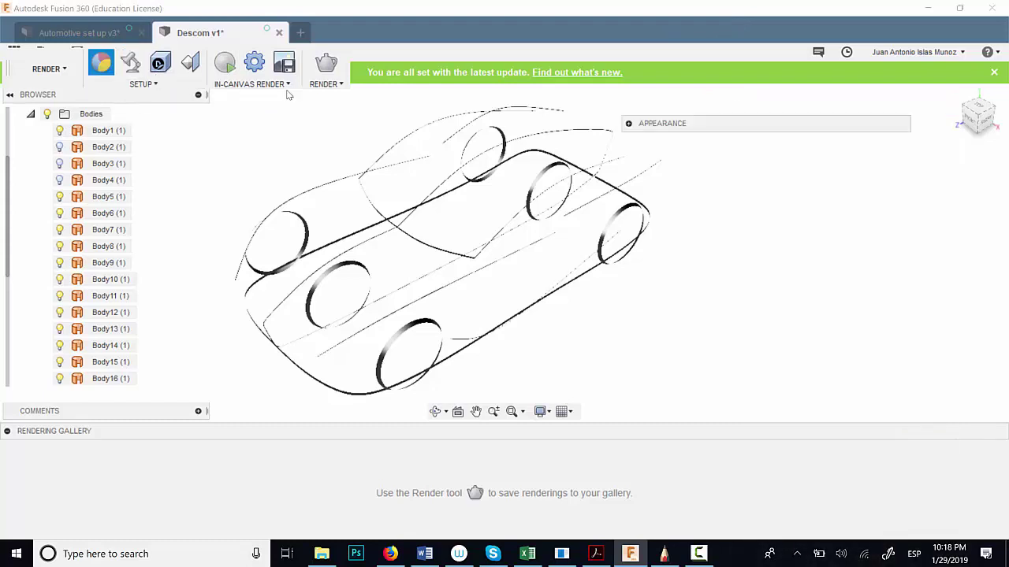
click(629, 123)
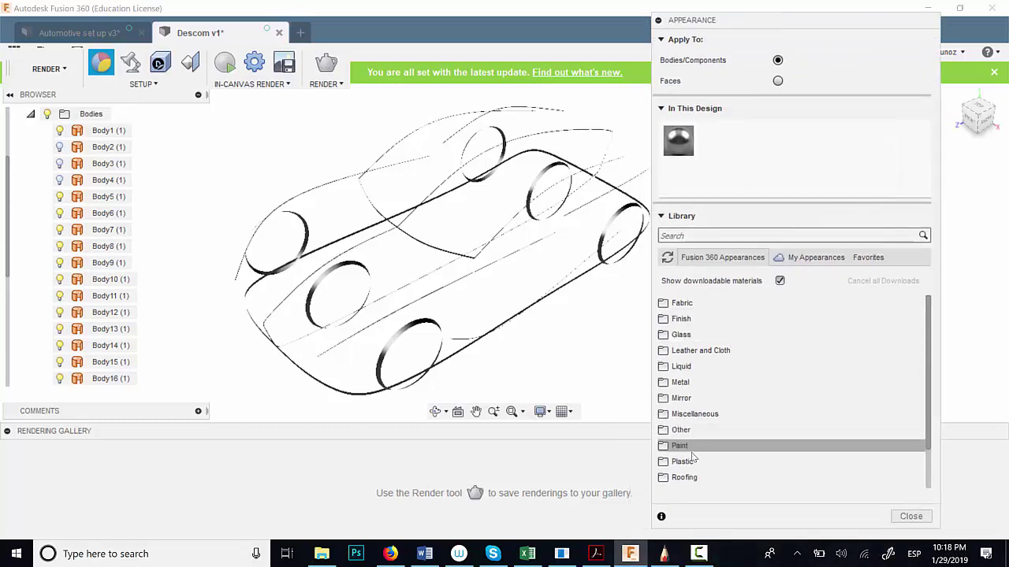
scroll(697, 457, down, 2)
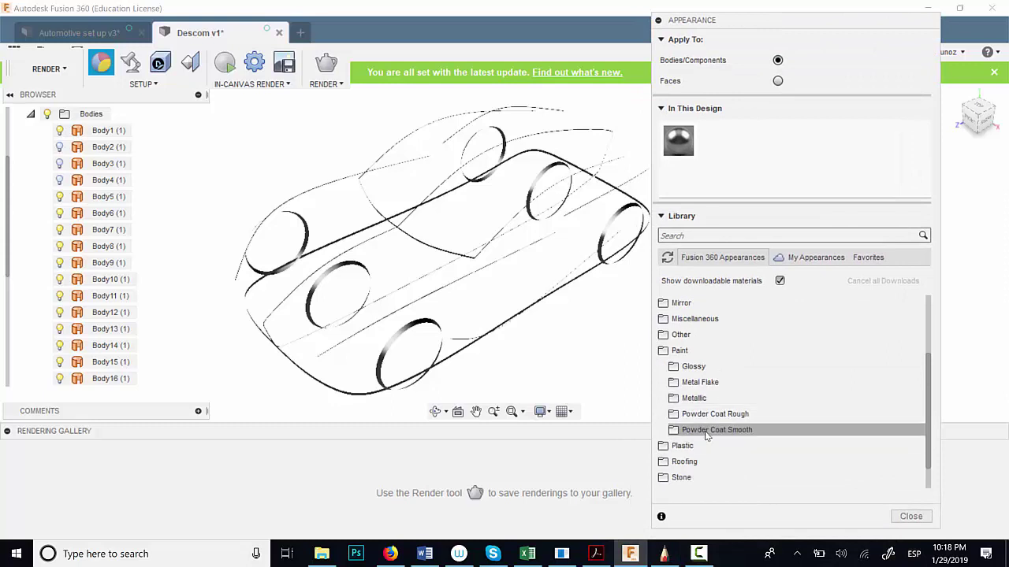
click(717, 414)
scroll(747, 416, down, 1)
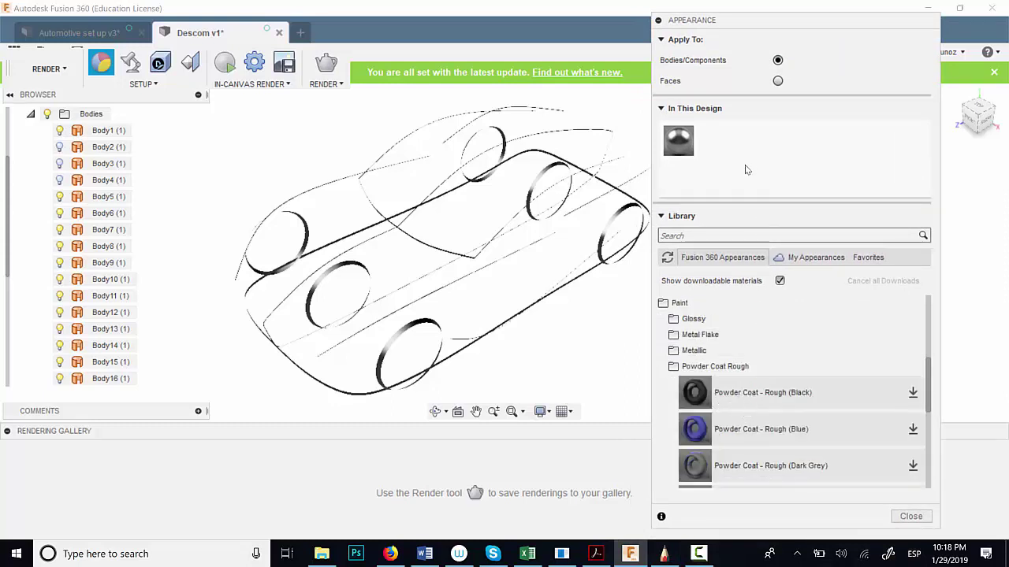
drag(454, 351, 398, 332)
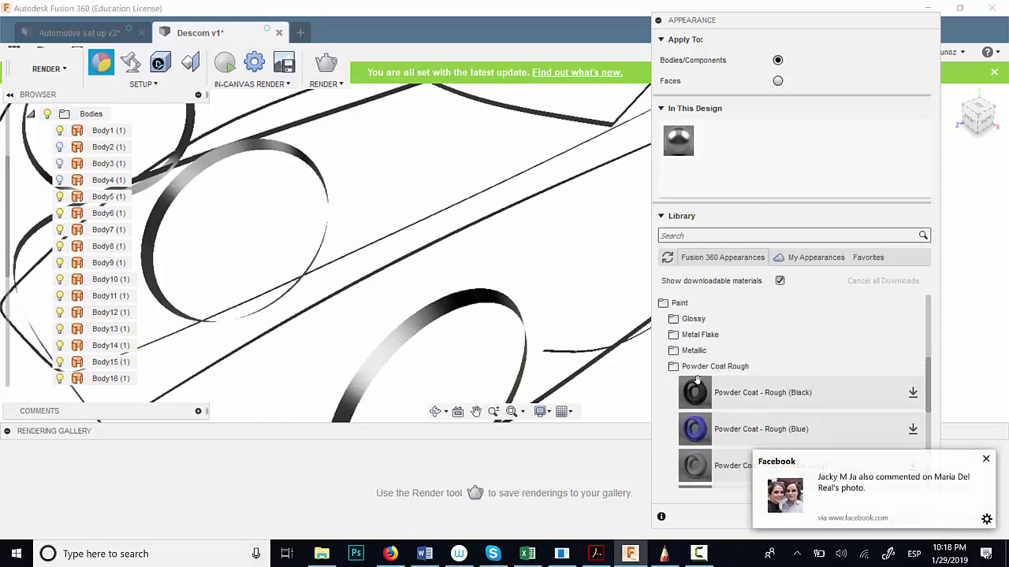
click(658, 21)
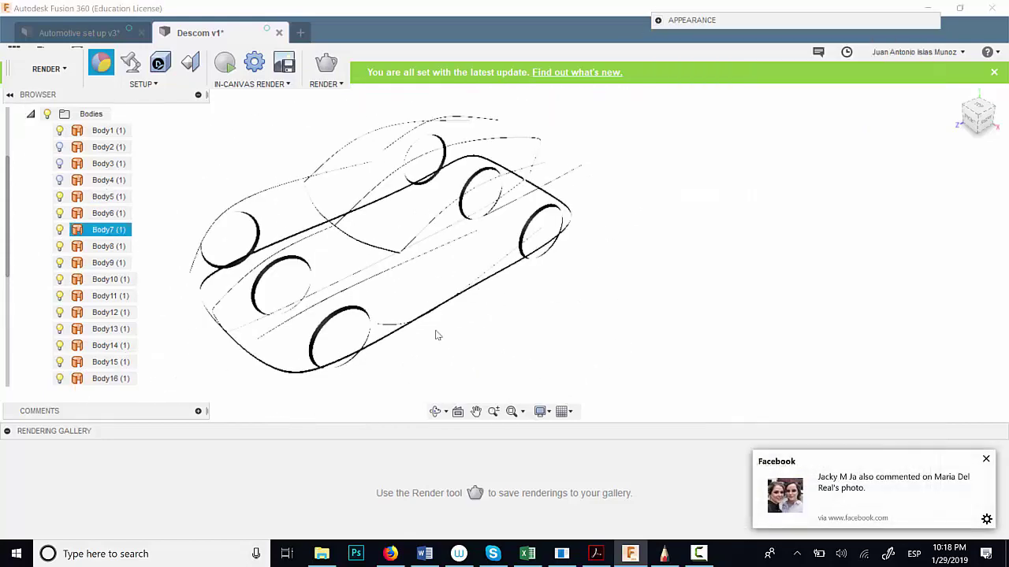
Step: Download the Powder Coat - Rough (Grey) paint and apply it to the car's middle front wheel circle, Body1
shift+middle_drag(348, 313, 429, 270)
scroll(429, 269, up, 1)
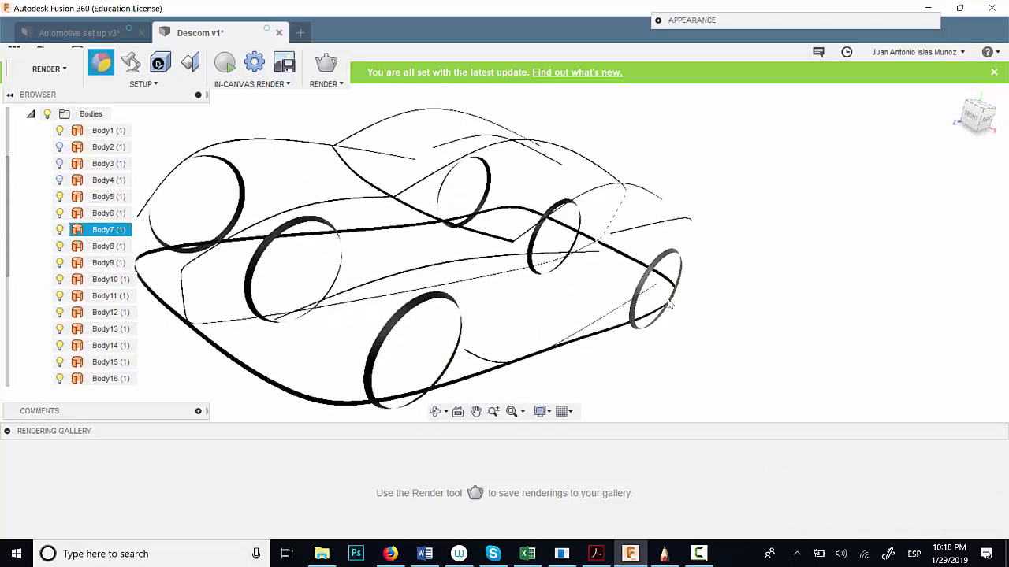
scroll(670, 309, down, 1)
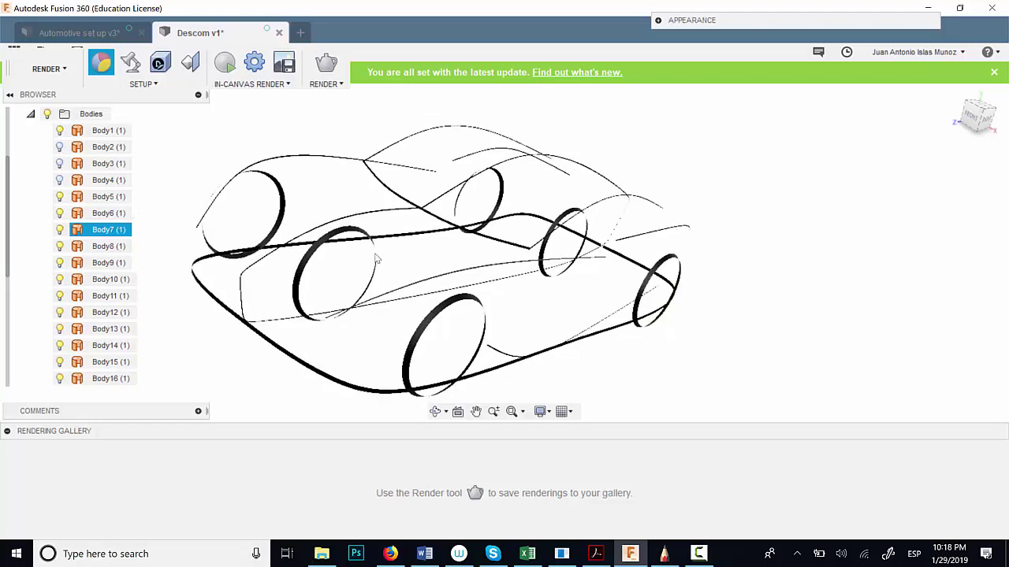
click(293, 272)
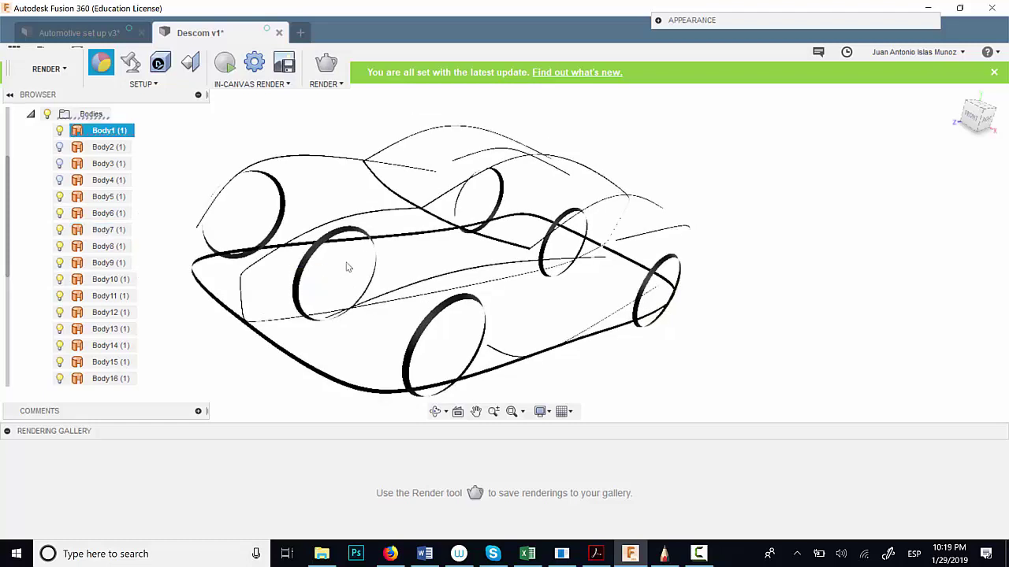
click(102, 65)
click(110, 66)
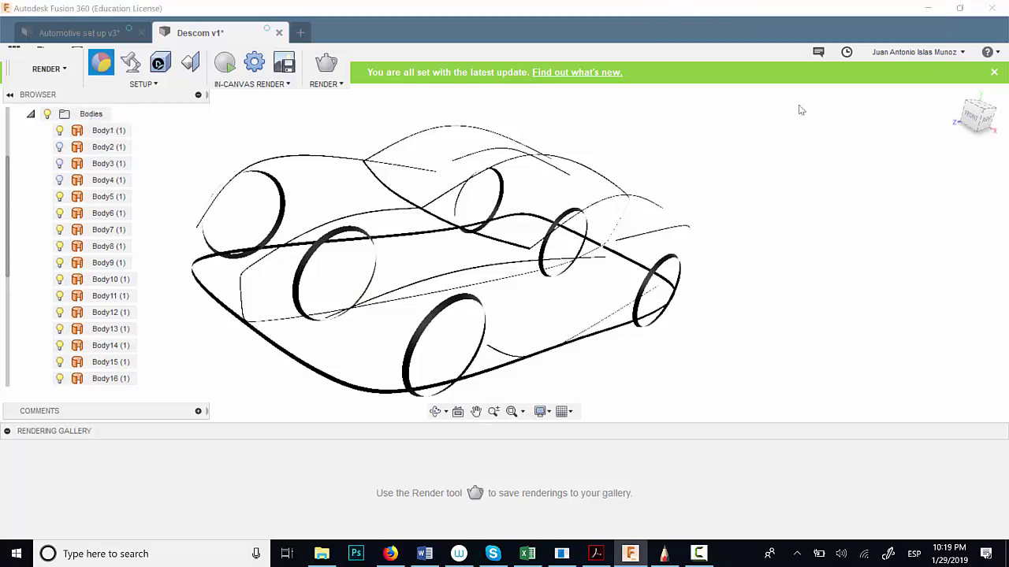
click(658, 21)
drag(728, 22, 776, 30)
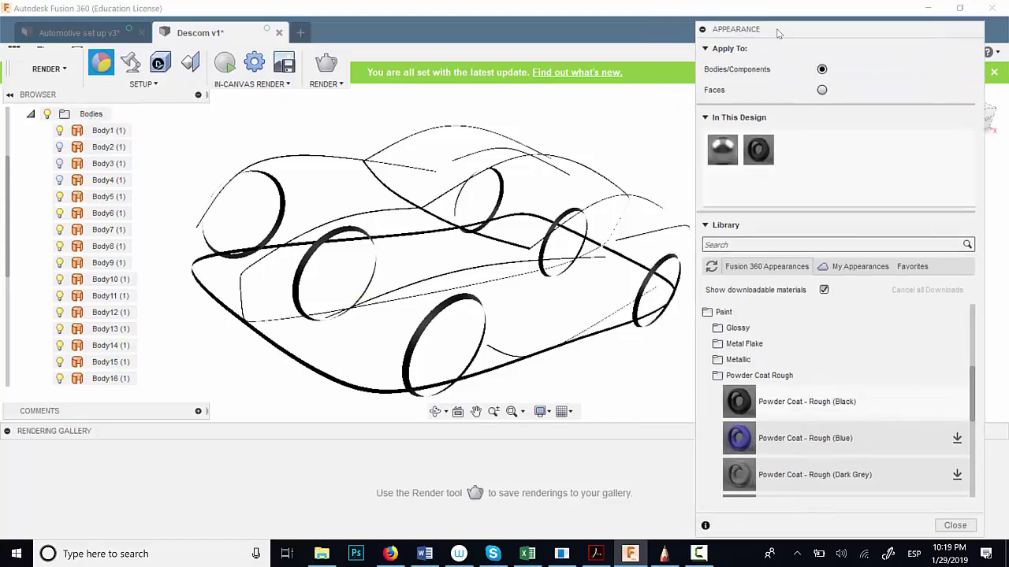
scroll(801, 371, down, 3)
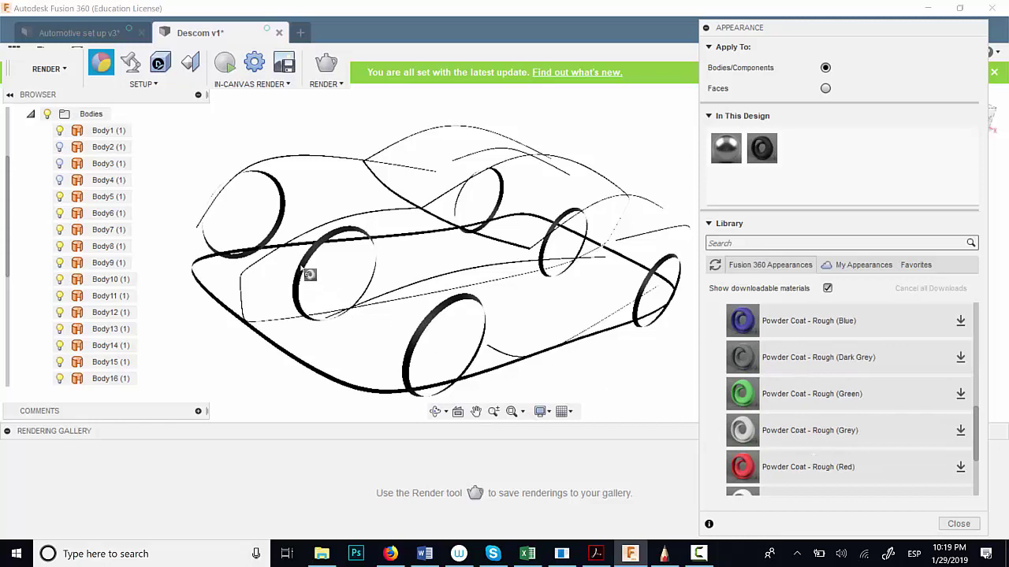
drag(308, 274, 303, 274)
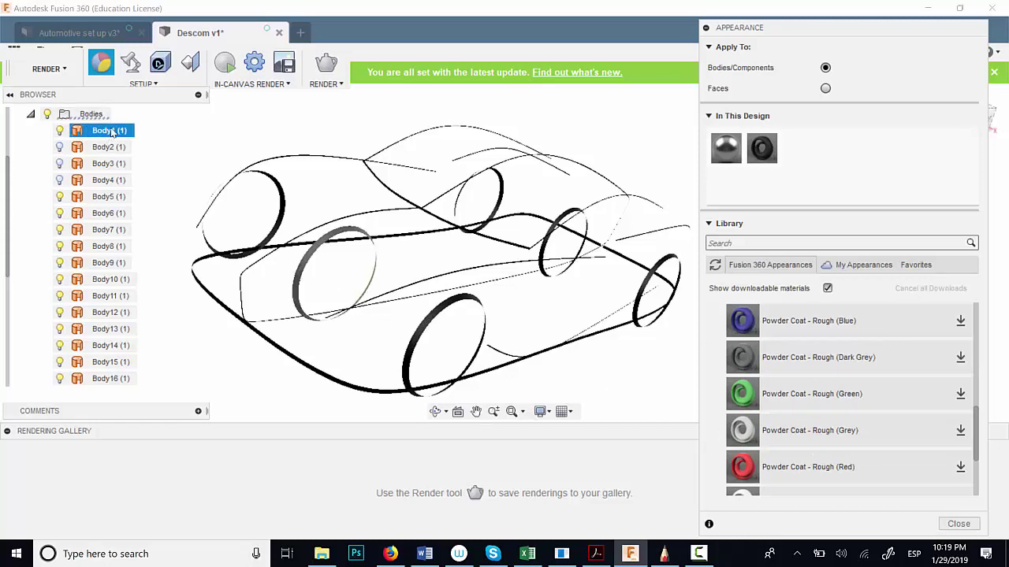
click(959, 431)
drag(771, 427, 241, 203)
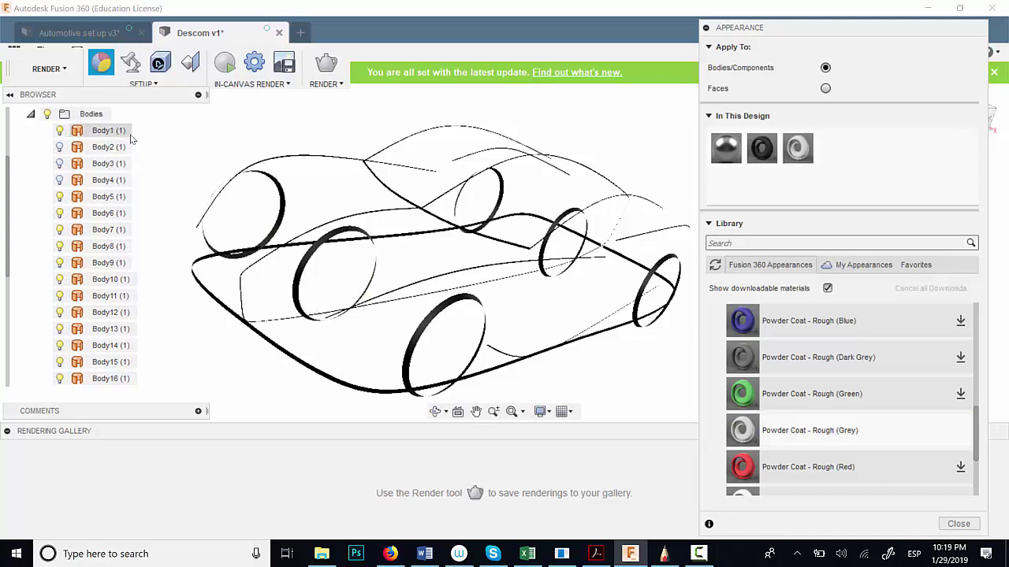
drag(950, 443, 105, 135)
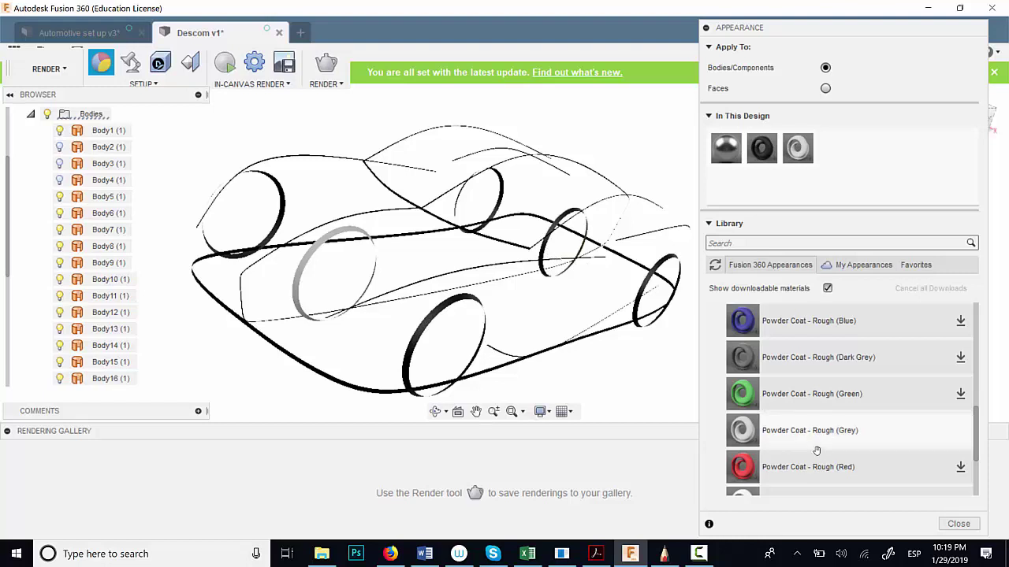
Step: Apply the Powder Coat - Rough (Grey) appearance to Body16 and the car's middle rear wheel circle
drag(817, 451, 96, 381)
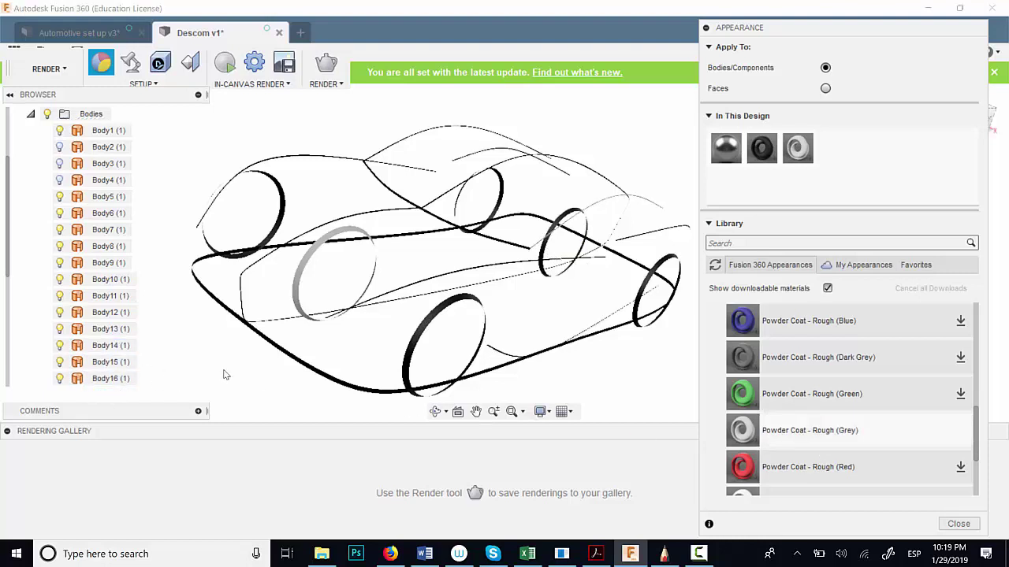
key(Escape)
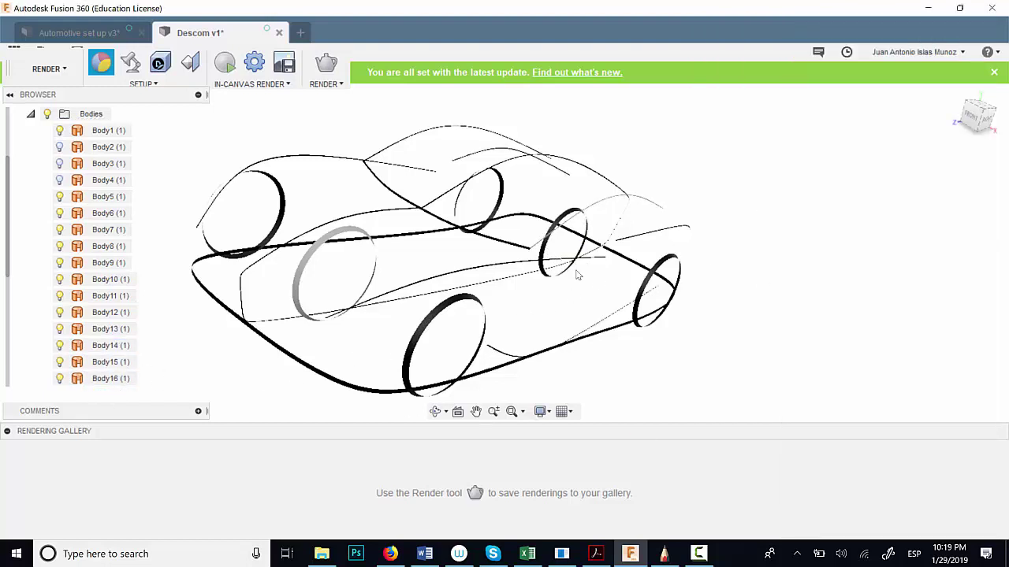
middle_drag(680, 257, 639, 267)
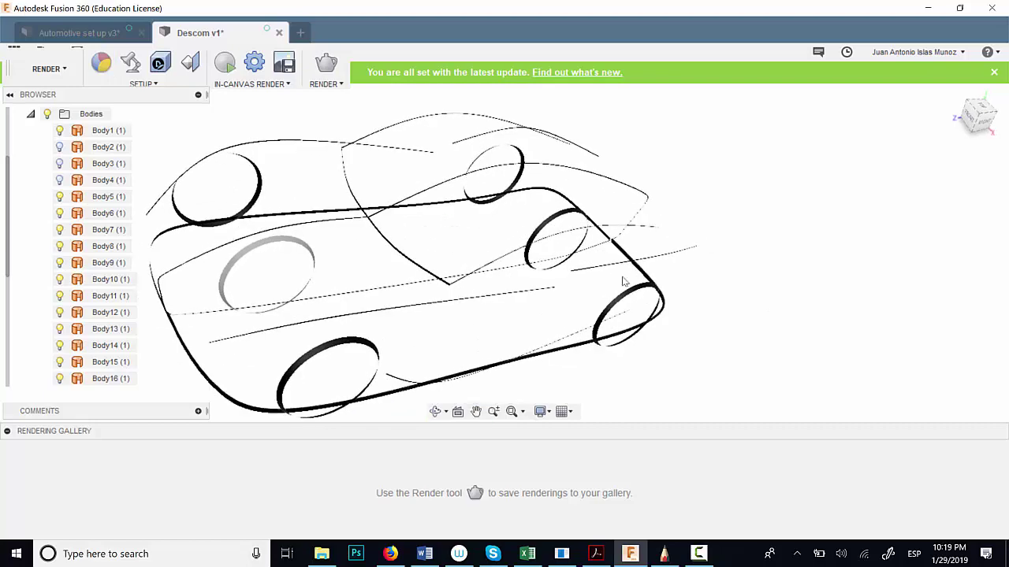
click(101, 63)
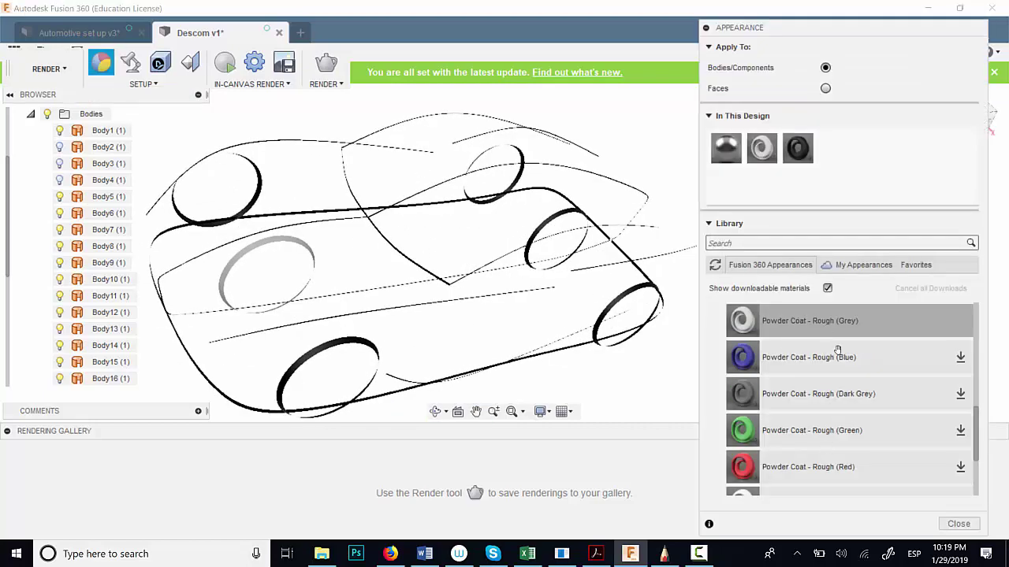
drag(848, 326, 549, 226)
Step: Apply the Powder Coat - Rough (Grey) appearance to the far-side front and rear wheel circles
mouse_move(513, 360)
shift+middle_down()
mouse_move(518, 342)
mouse_move(545, 360)
mouse_move(537, 347)
mouse_move(518, 363)
mouse_move(514, 353)
mouse_move(520, 367)
mouse_move(505, 366)
shift+middle_up()
scroll(504, 366, down, 3)
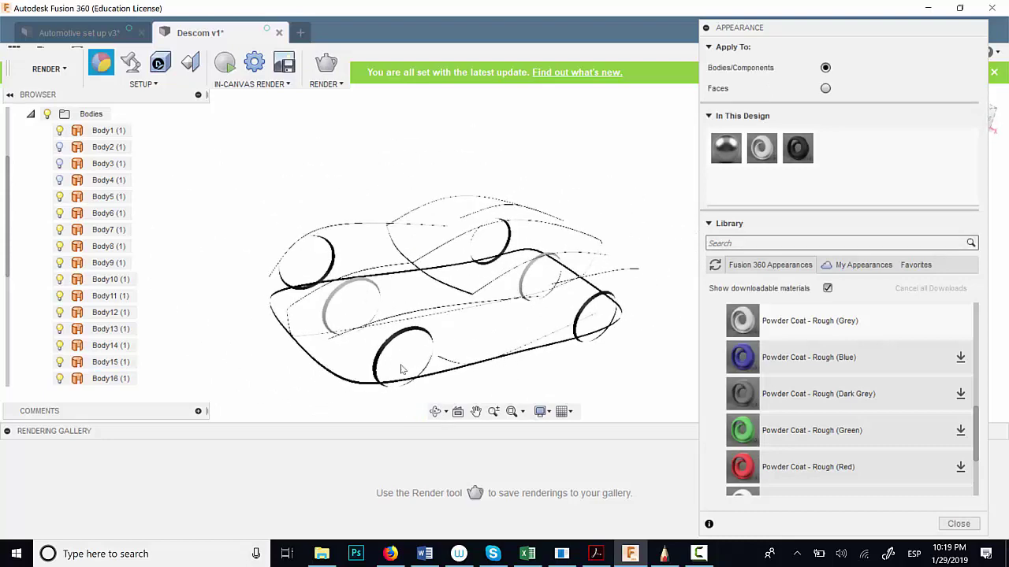
shift+middle_drag(476, 381, 530, 325)
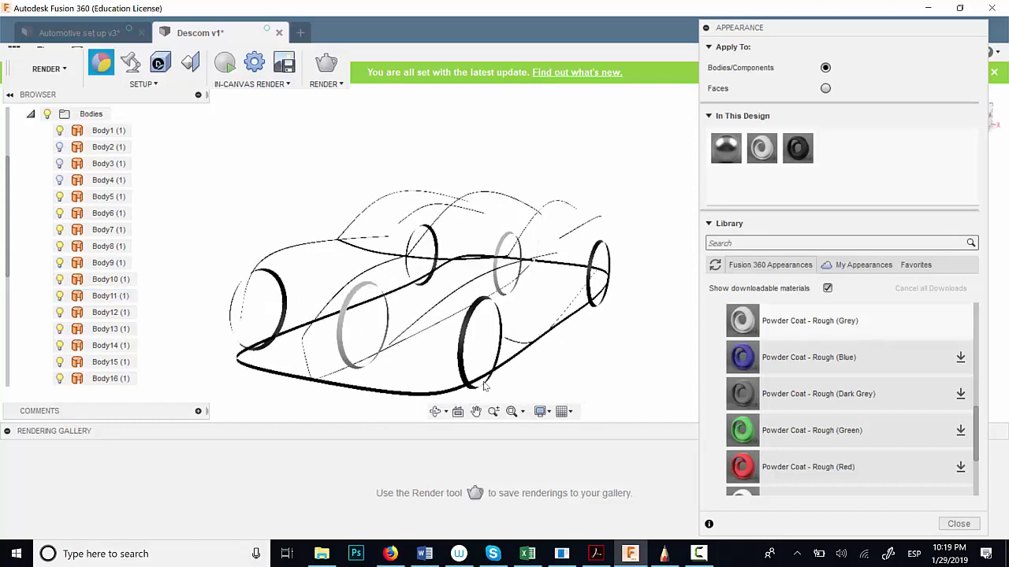
shift+middle_drag(484, 385, 481, 315)
click(704, 28)
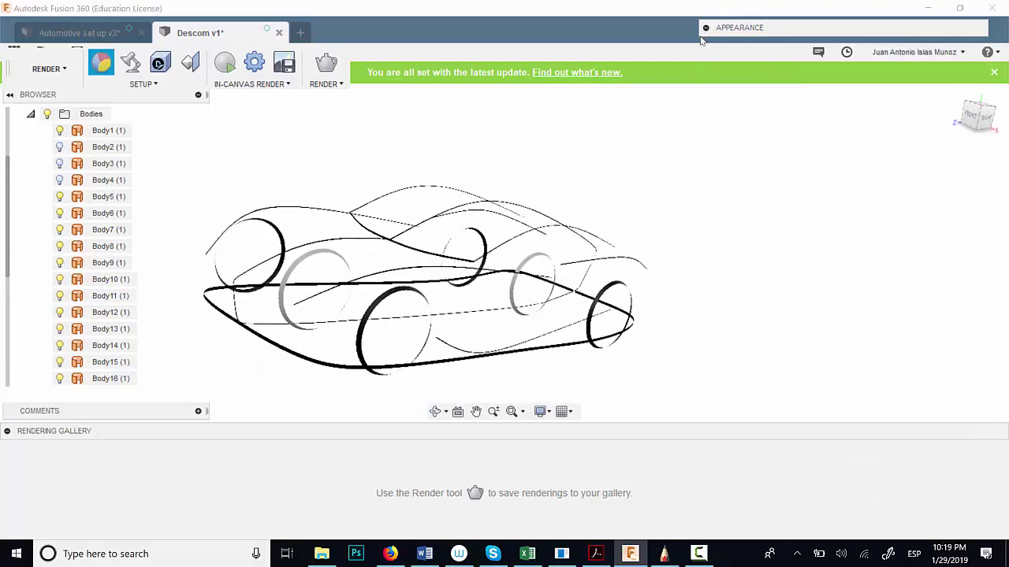
shift+middle_drag(622, 235, 640, 306)
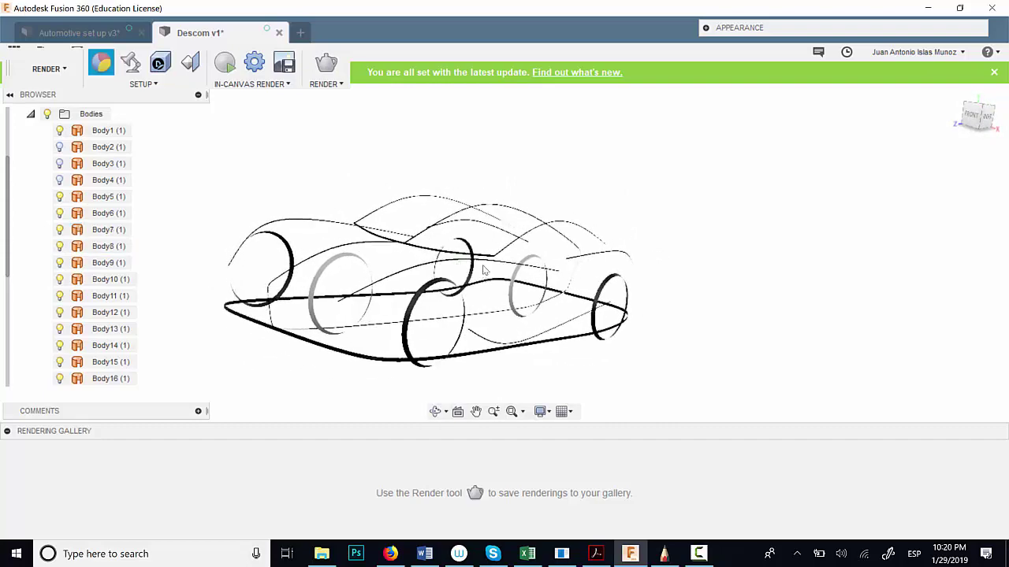
click(103, 63)
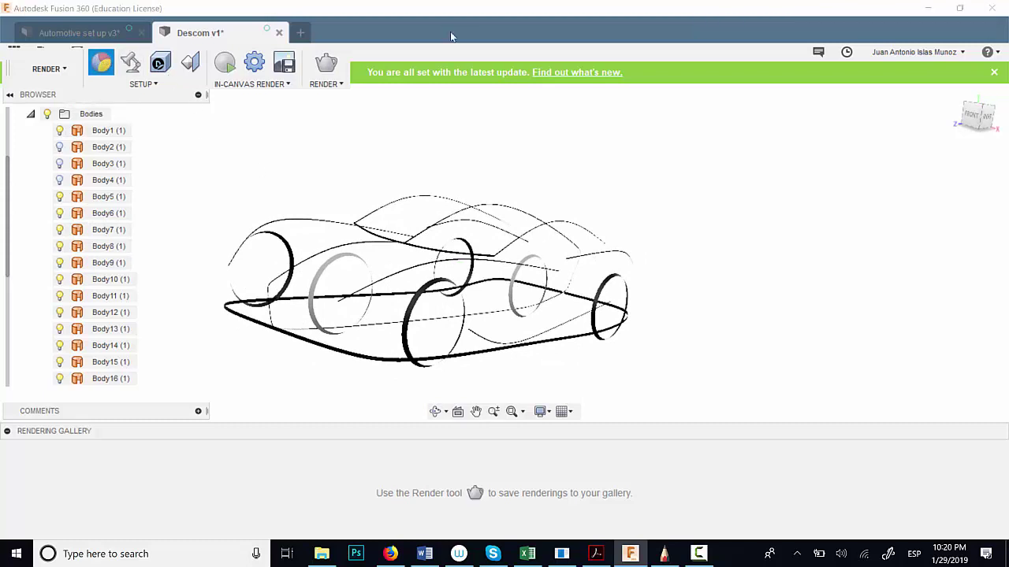
click(705, 28)
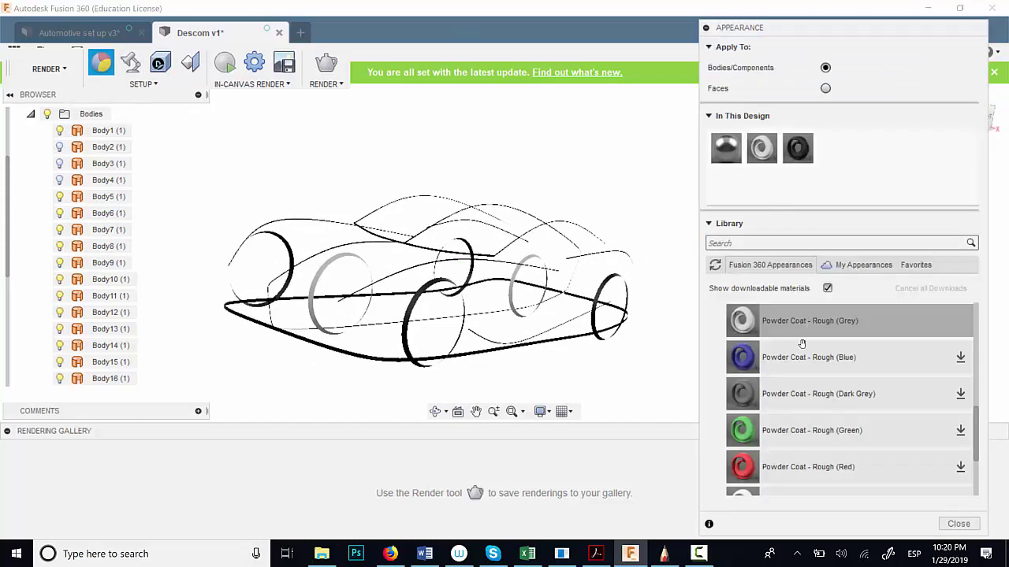
drag(796, 327, 282, 231)
drag(729, 318, 478, 282)
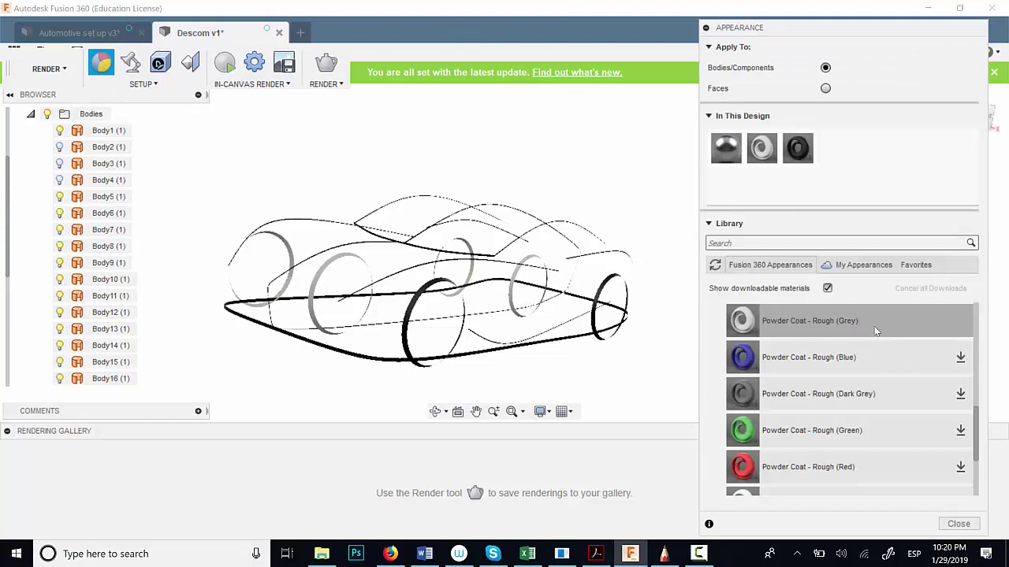
Step: Apply the Powder Coat - Rough (Grey) appearance to the far-side half of the car's base outline, keeping the near half black
drag(871, 324, 334, 356)
key(Escape)
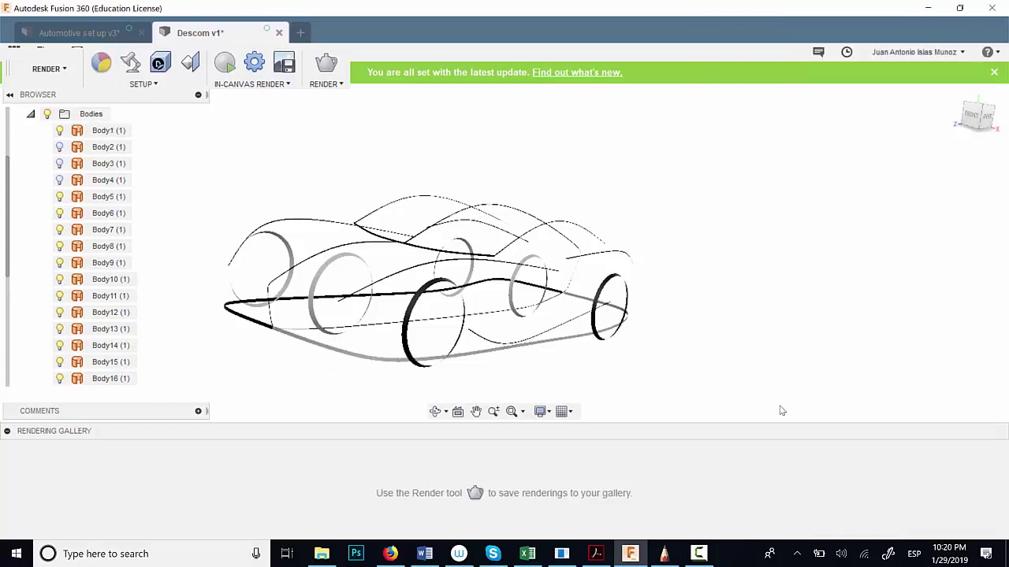
click(101, 63)
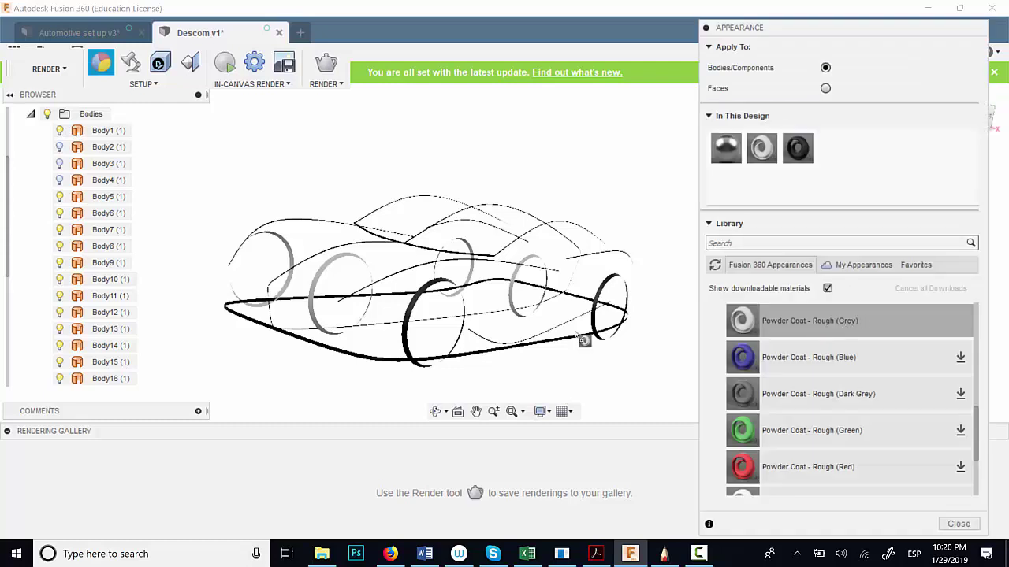
drag(577, 333, 257, 333)
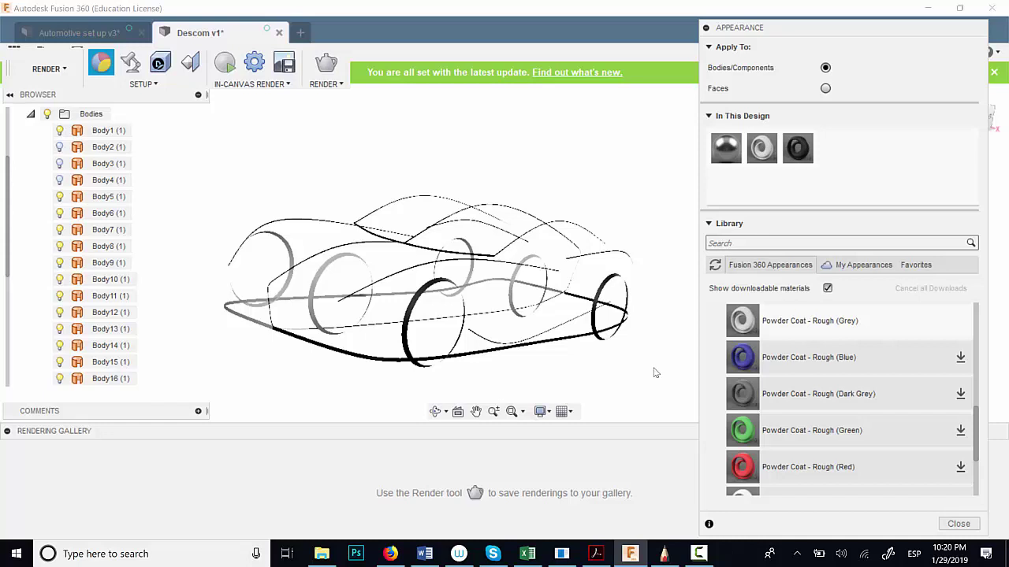
click(706, 28)
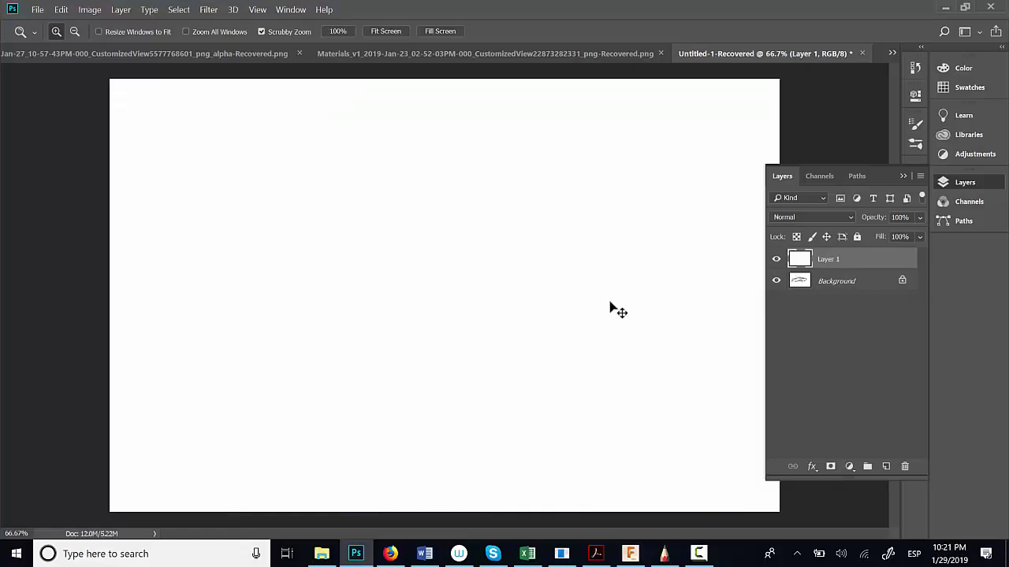
Step: In Photoshop, paste the captured three-quarter view as a new layer, remove everything around the car, and place it low on the canvas's right side
key(ctrl+v)
key(m)
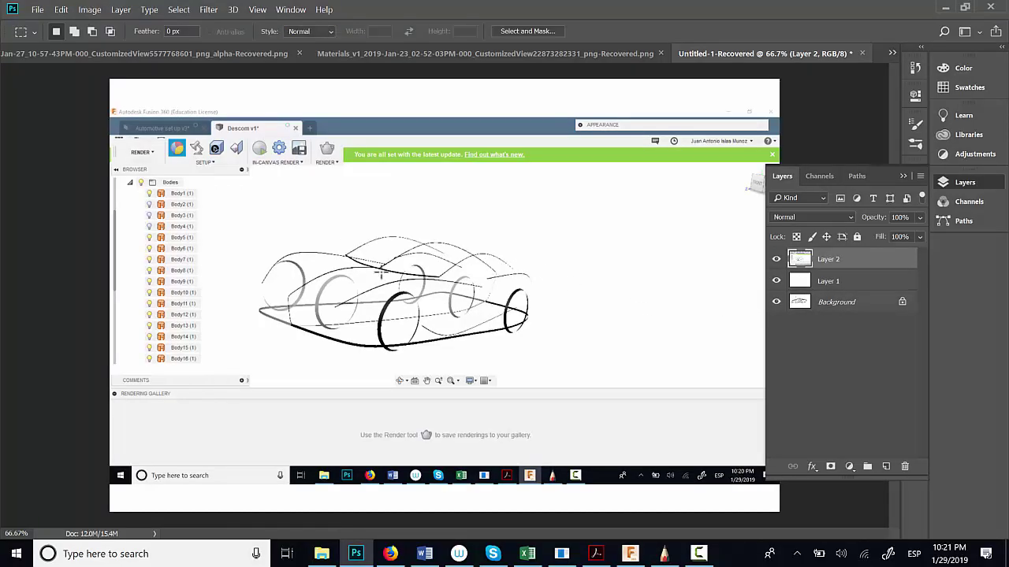
mouse_move(239, 203)
mouse_down()
mouse_move(567, 408)
mouse_move(549, 356)
mouse_move(539, 360)
mouse_move(664, 450)
mouse_up()
key(ctrl+shift+i)
key(Delete)
key(ctrl+d)
key(v)
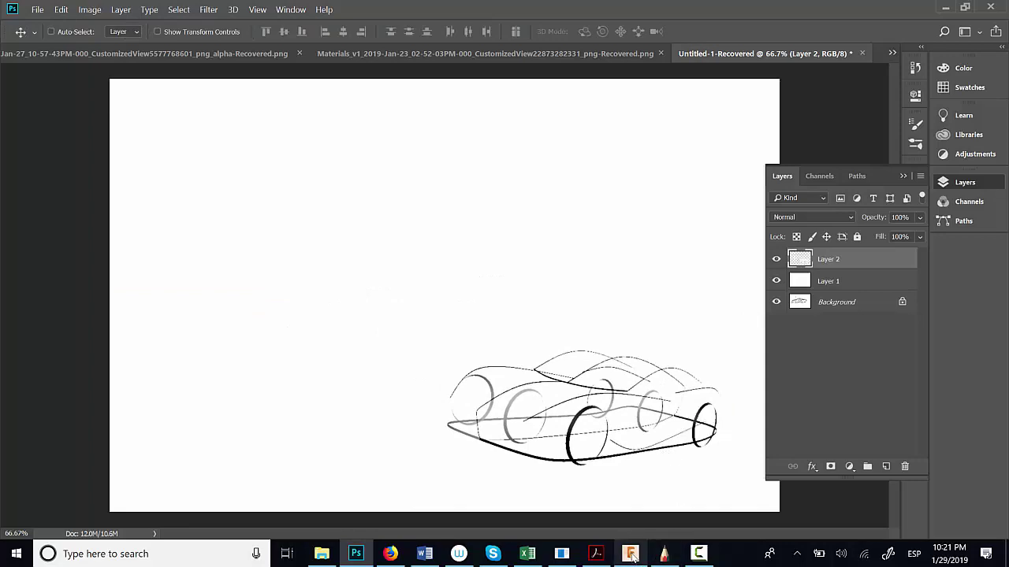
Step: Orbit the car to a near side view in Fusion 360 and paste a capture of it into the Photoshop document
click(630, 554)
shift+middle_drag(488, 342, 473, 337)
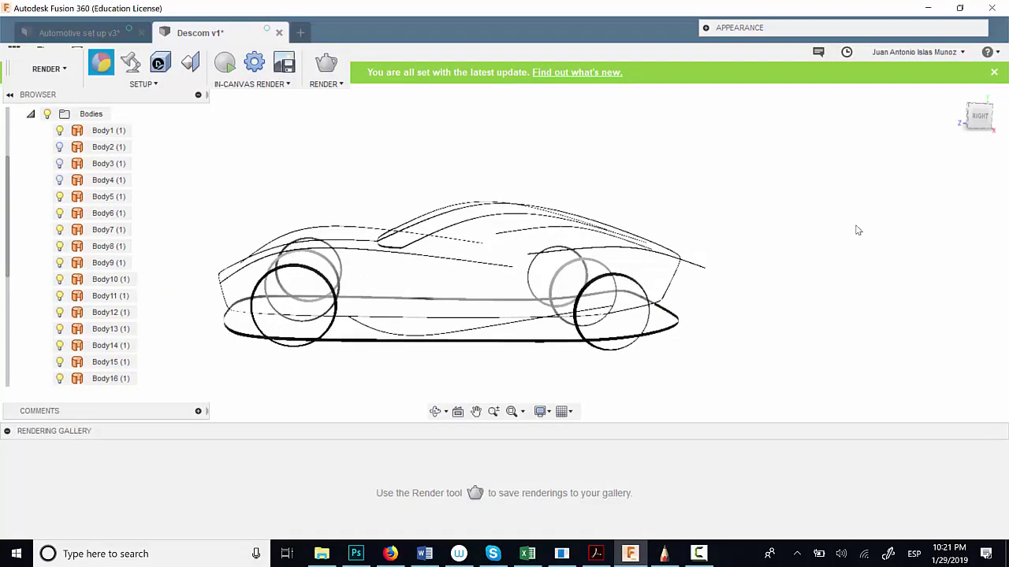
click(356, 554)
key(ctrl+v)
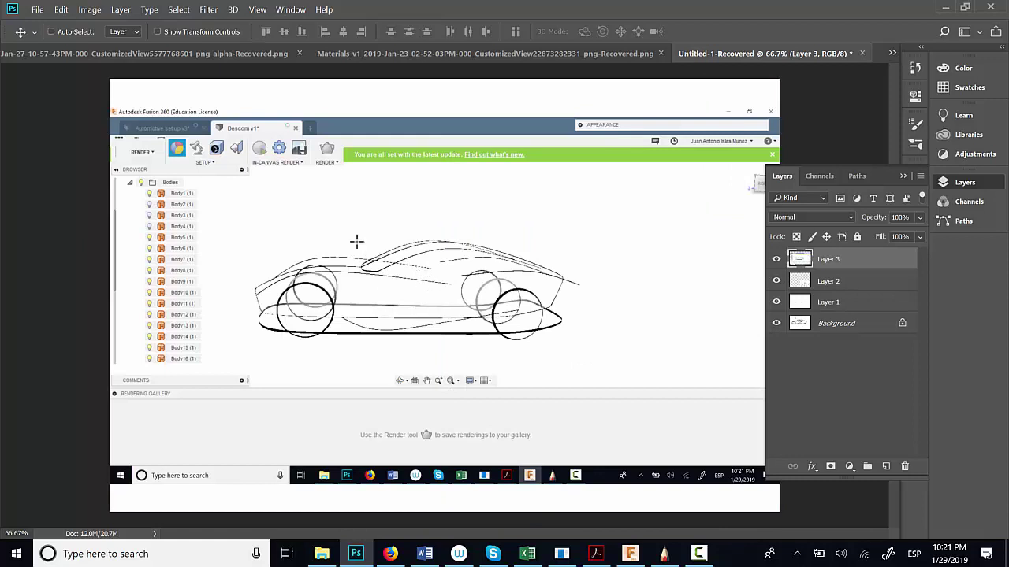
Step: Select the area around the side-view car and delete the rest of the pasted capture
key(m)
drag(250, 203, 576, 354)
click(573, 350)
key(Delete)
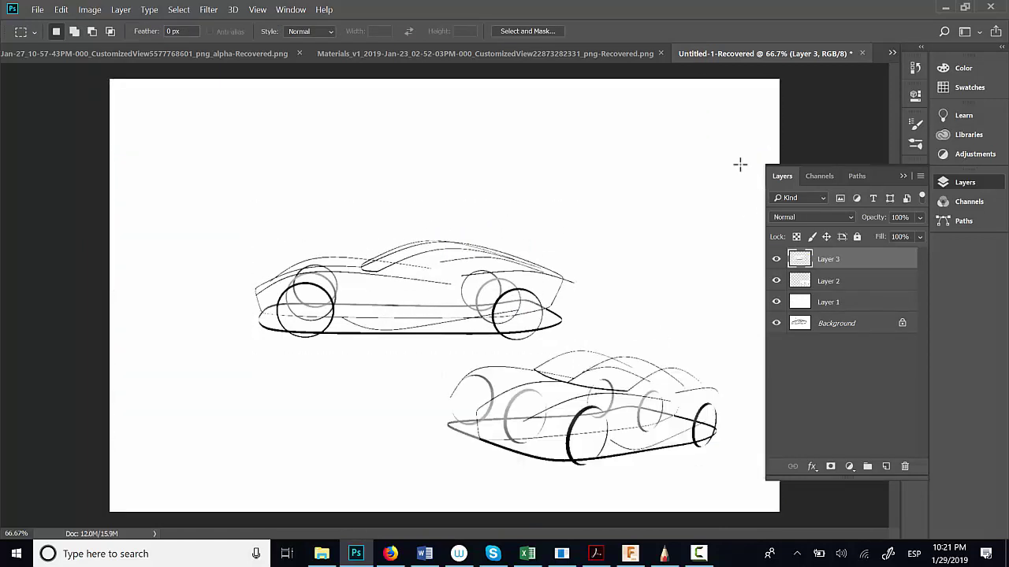
Step: Set the side-view layer's blend mode to Multiply
click(848, 218)
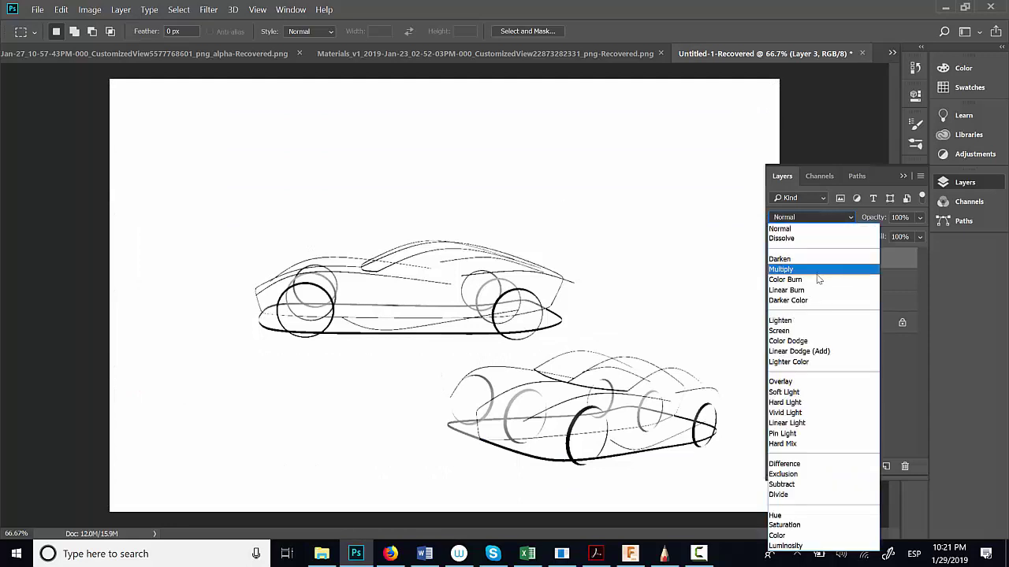
click(818, 273)
drag(491, 307, 537, 316)
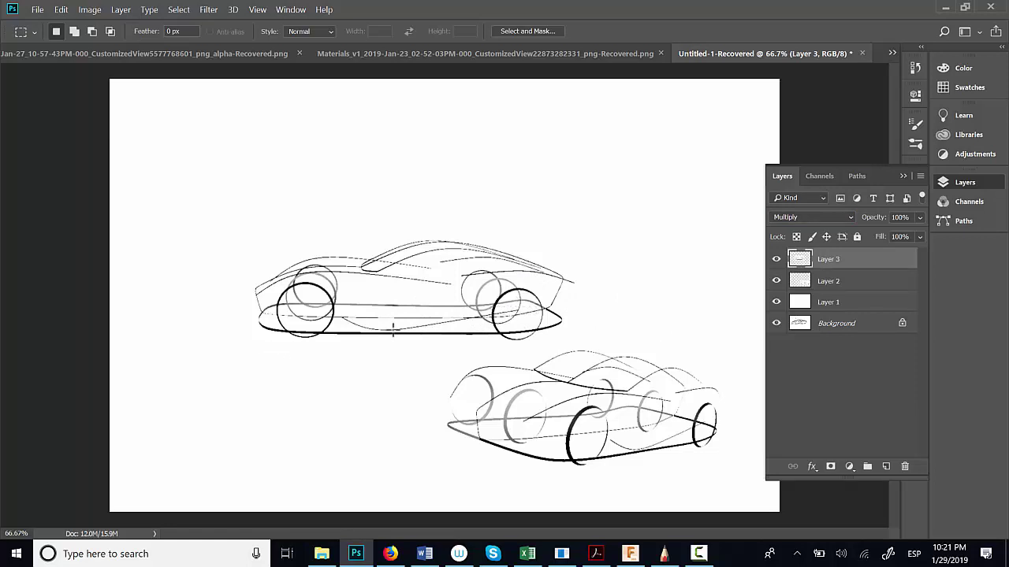
Step: Scale the side-view car down slightly with Free Transform and shift it toward the canvas's left edge
key(ctrl+t)
key(Return)
key(ctrl+t)
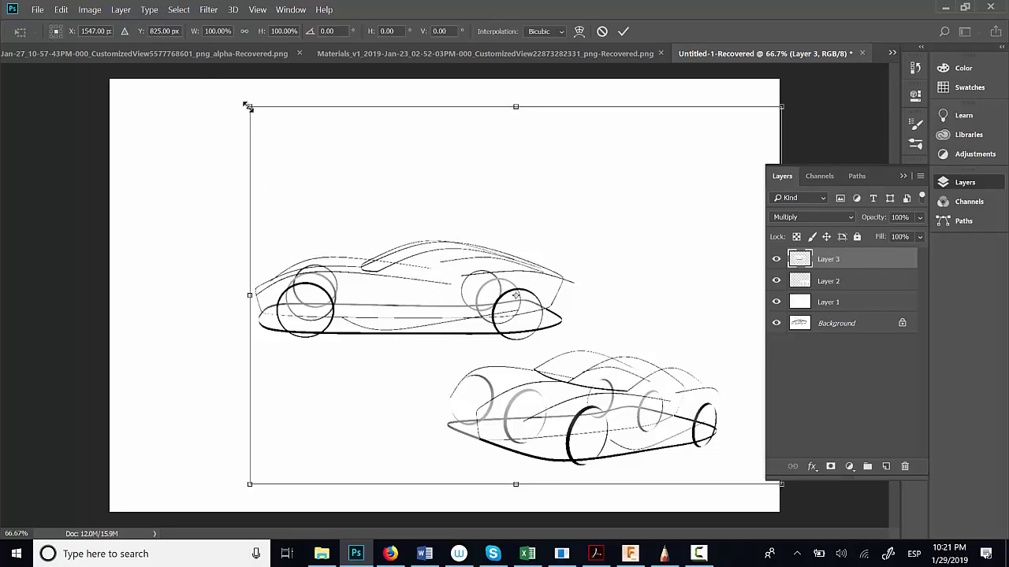
drag(247, 106, 360, 185)
drag(461, 319, 365, 292)
drag(265, 156, 179, 96)
mouse_move(367, 277)
mouse_down()
mouse_move(374, 268)
mouse_move(367, 285)
mouse_up()
key(Return)
Step: Clear the leftover strip to the right of the side-view car and move the car slightly down and left
drag(658, 90, 753, 512)
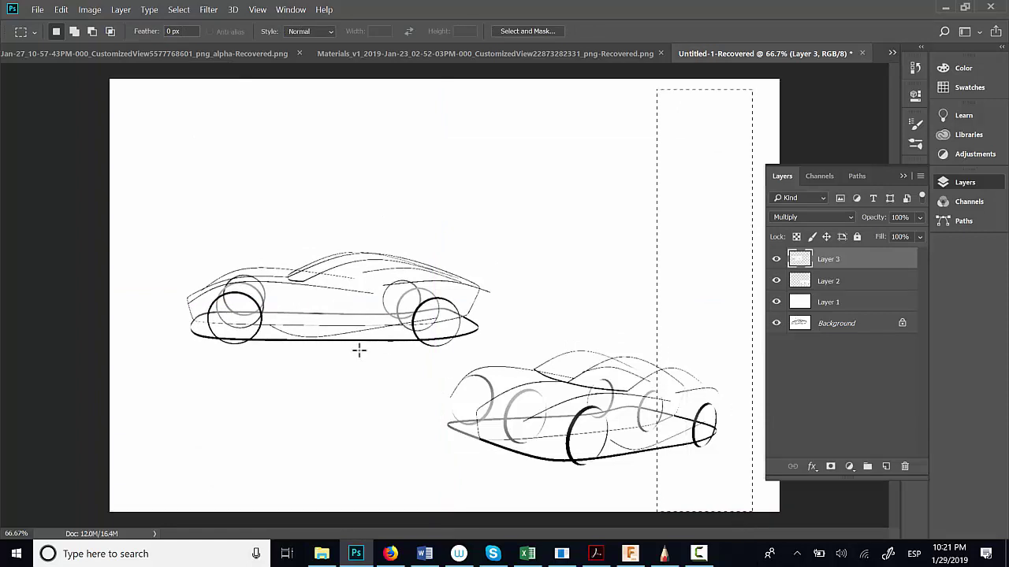
key(v)
mouse_move(309, 312)
mouse_down()
mouse_move(315, 344)
mouse_move(280, 333)
mouse_up()
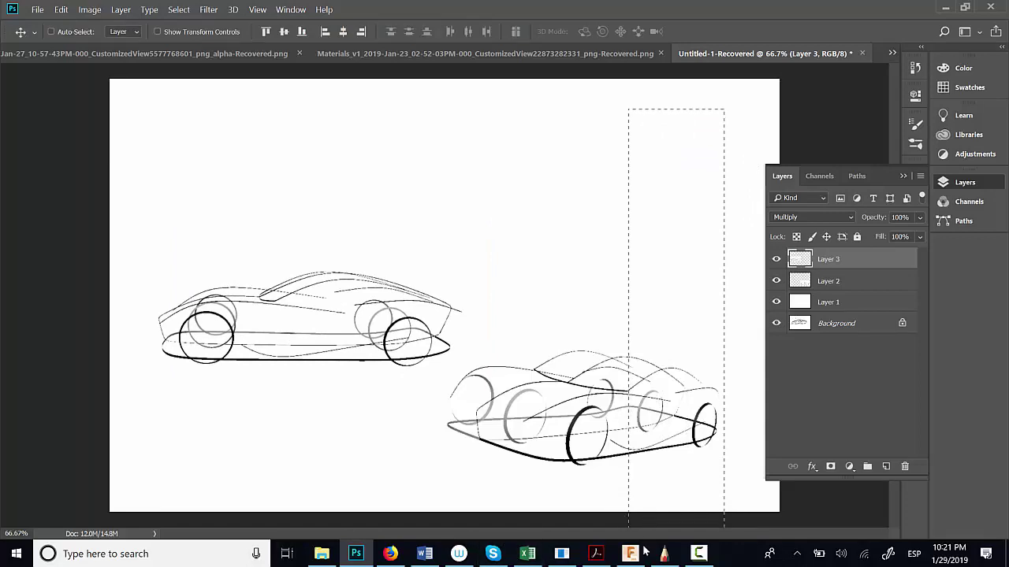
Step: Switch to Fusion 360 and orbit the car framework to a raised three-quarter view for the next capture
click(356, 553)
shift+middle_drag(363, 315, 449, 325)
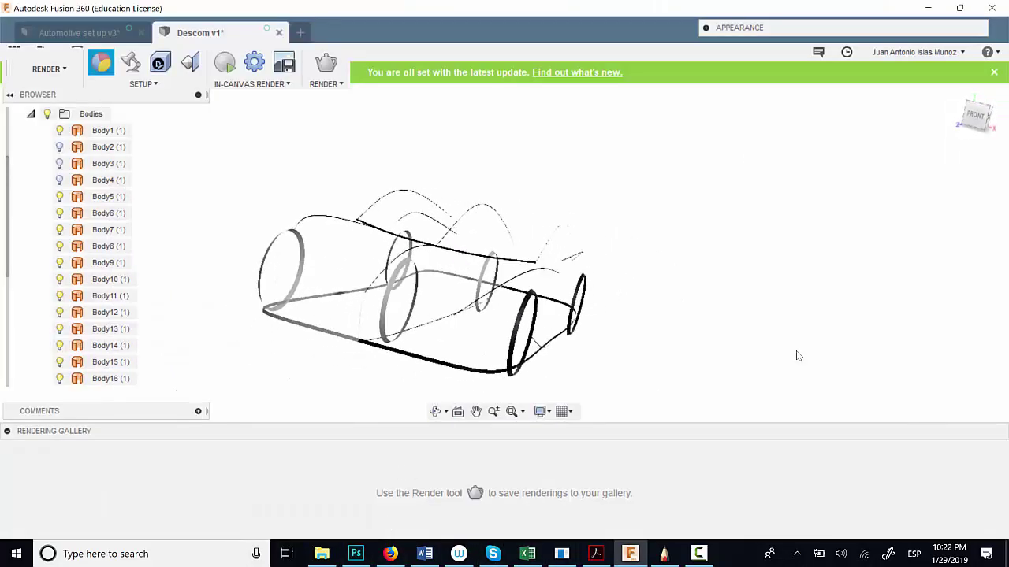
click(929, 8)
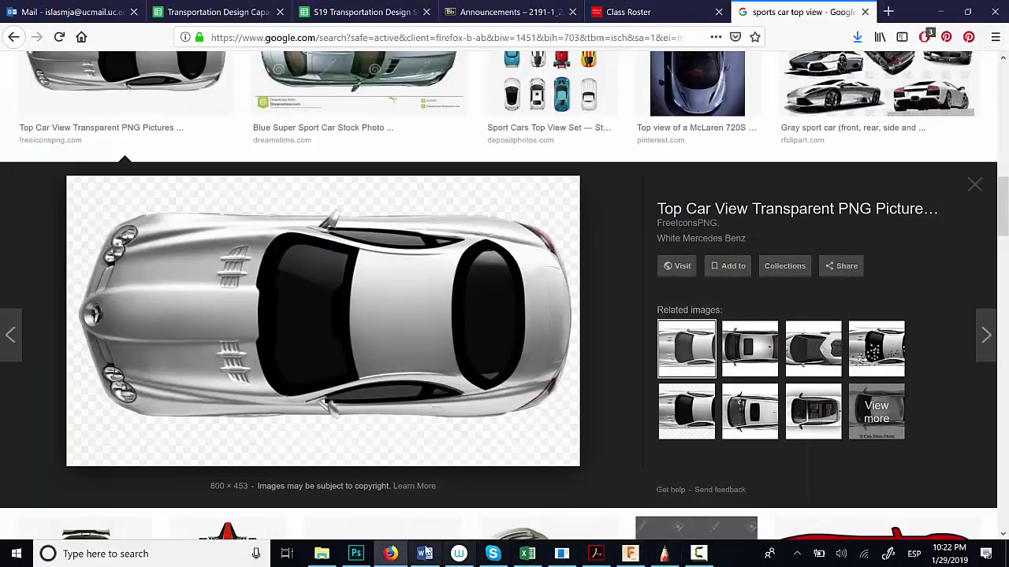
click(357, 554)
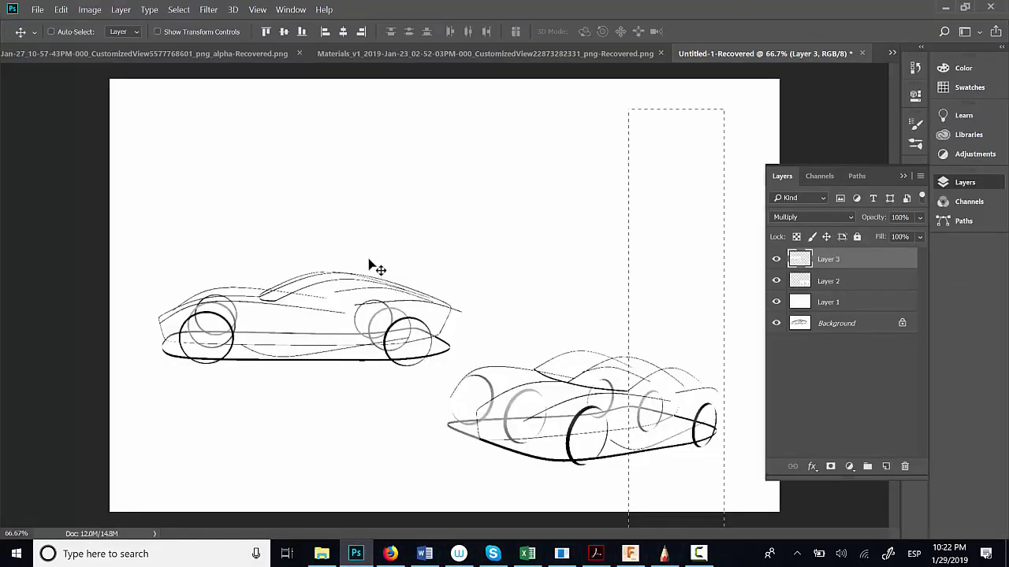
key(ctrl+v)
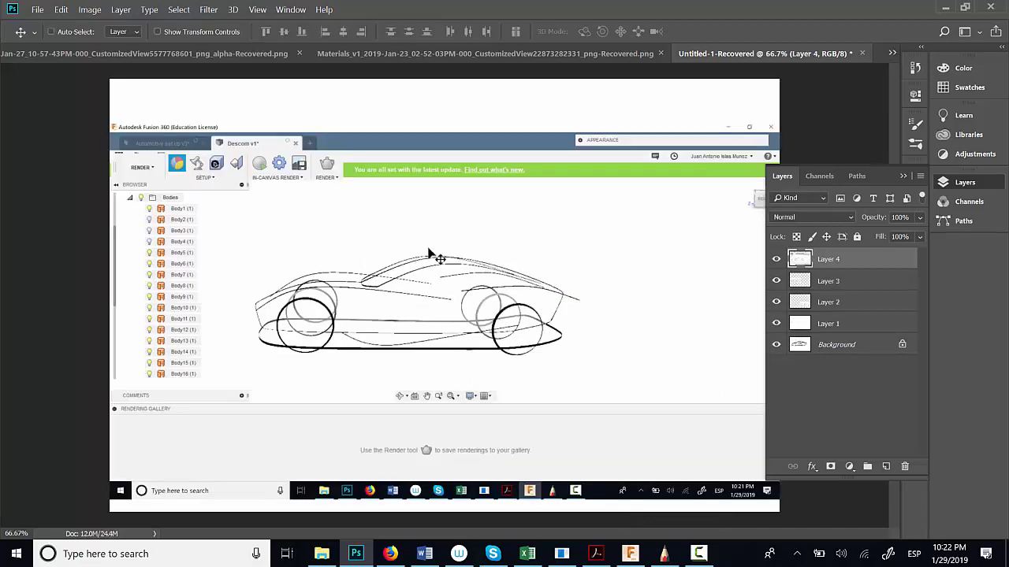
key(m)
drag(237, 233, 327, 274)
key(ctrl+z)
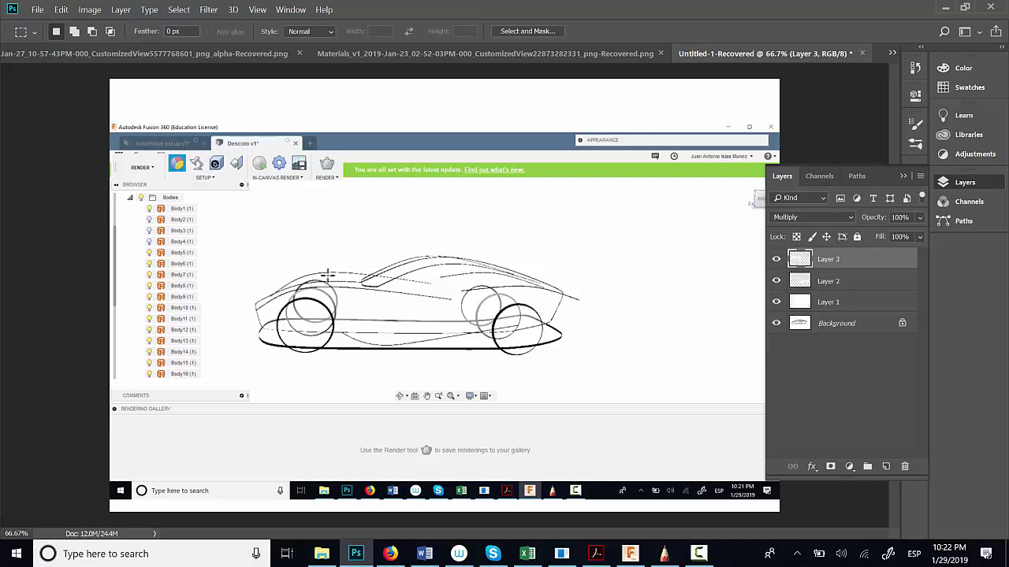
key(ctrl+z)
key(ctrl+d)
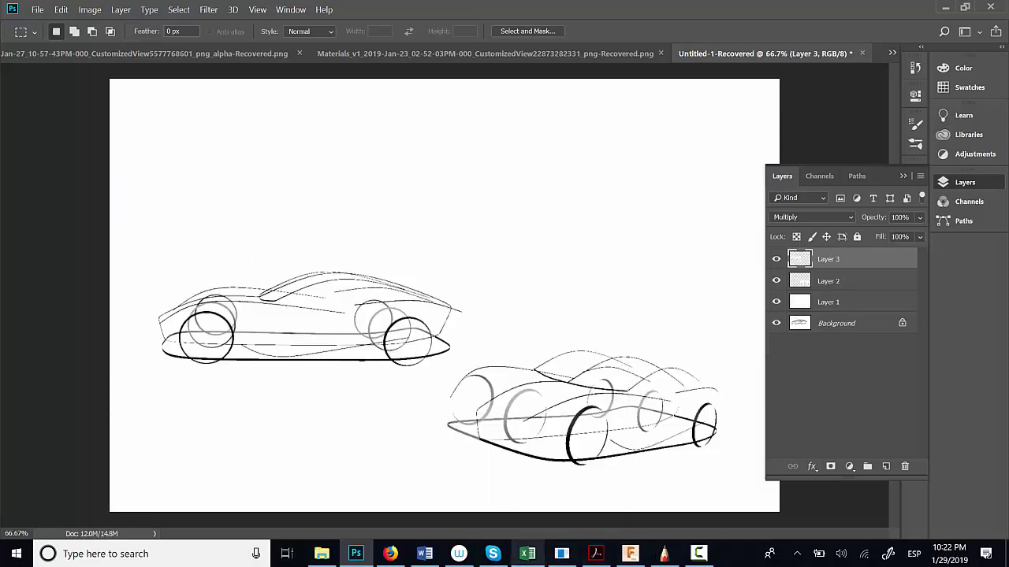
Step: Capture the orbited car view in Fusion 360 and paste it onto the Photoshop canvas
click(632, 558)
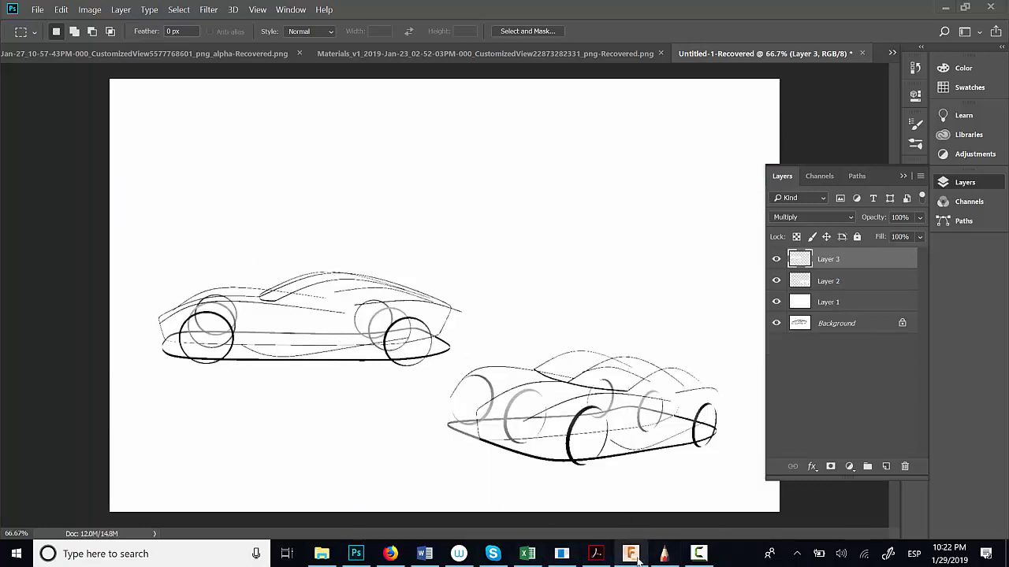
click(633, 554)
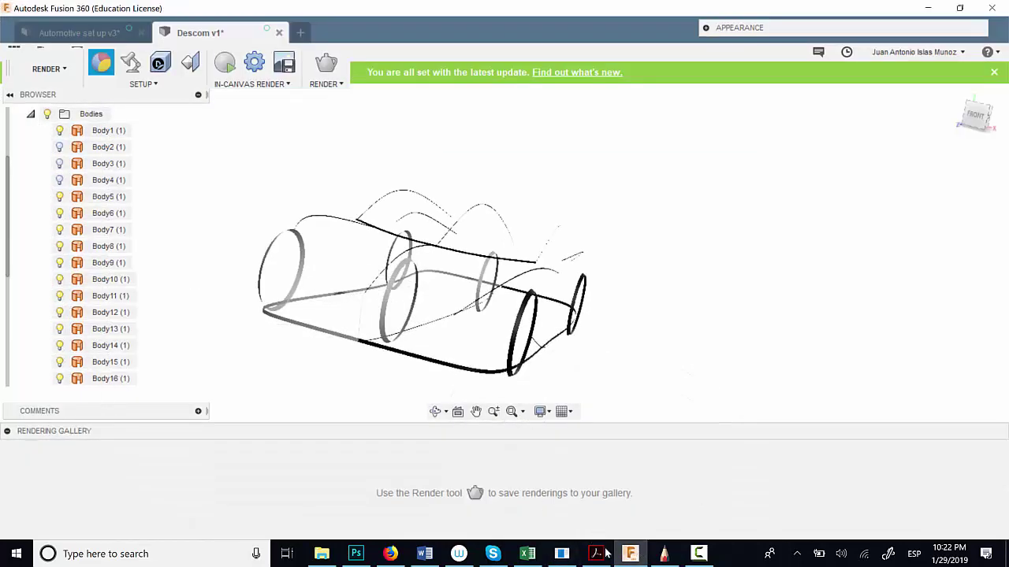
click(629, 554)
key(ctrl+v)
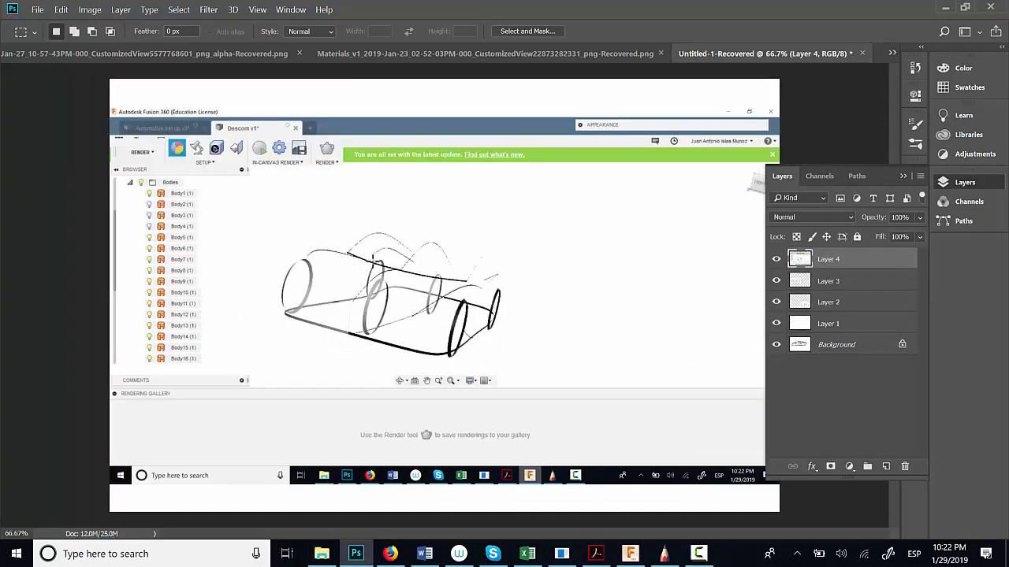
Step: Select the area around the newly pasted car and delete the rest of the capture
drag(258, 200, 512, 363)
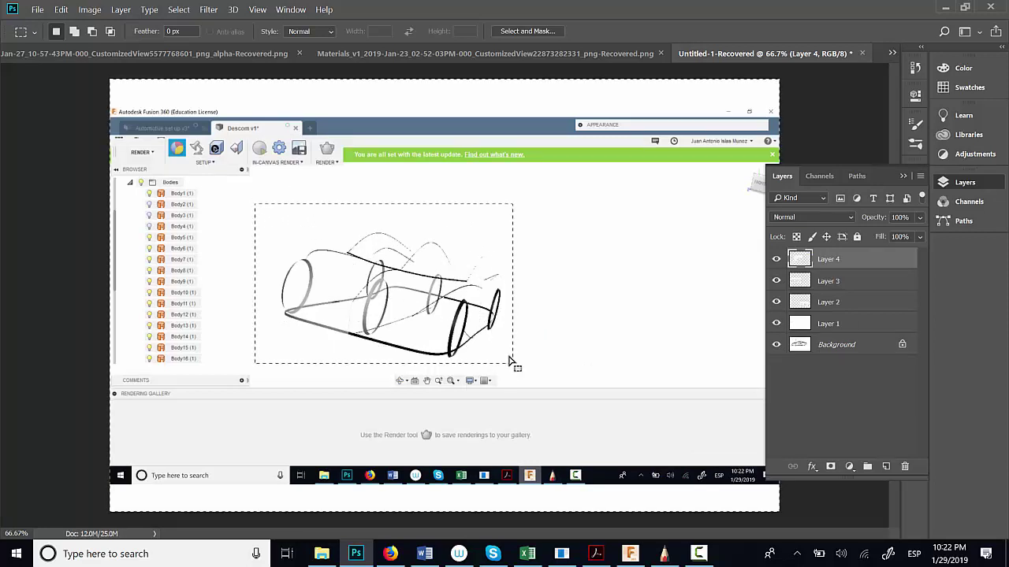
key(ctrl+shift+i)
key(Delete)
Step: Move the new car view above the lower three-quarter car and set its layer's blend mode to Multiply
key(v)
mouse_move(461, 331)
mouse_down()
mouse_move(658, 203)
mouse_move(658, 253)
mouse_up()
click(815, 218)
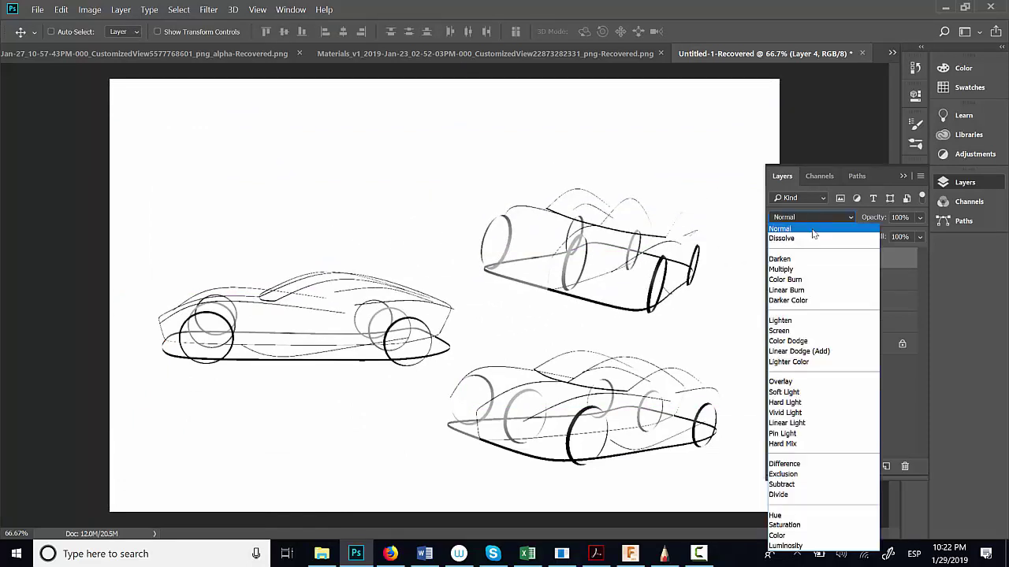
click(804, 270)
mouse_move(613, 265)
mouse_down()
mouse_move(610, 281)
mouse_move(633, 272)
mouse_up()
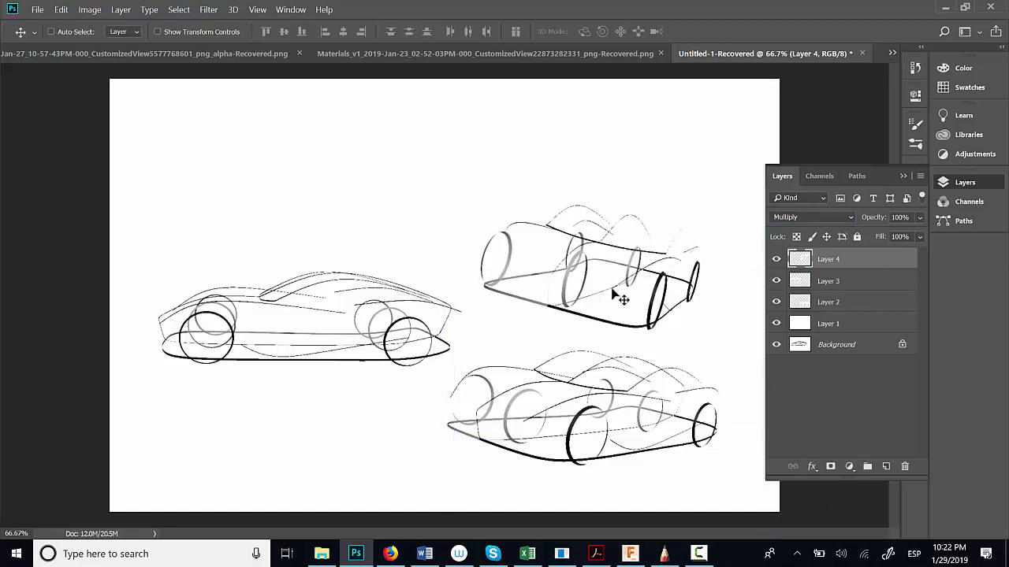
Step: Merge the three car view layers into a single layer above the white layer
key(ctrl)
key(ctrl+e)
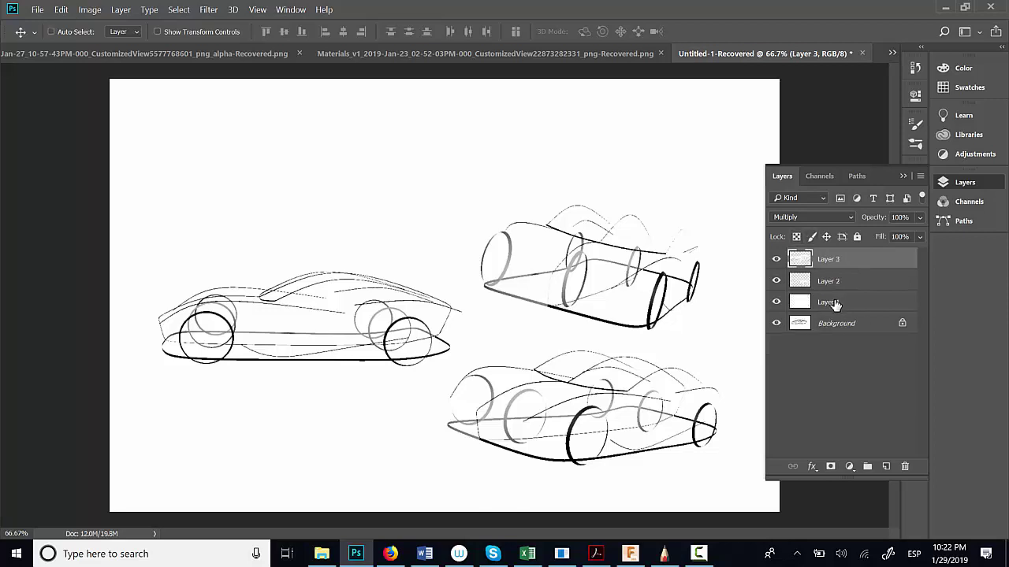
key(ctrl+e)
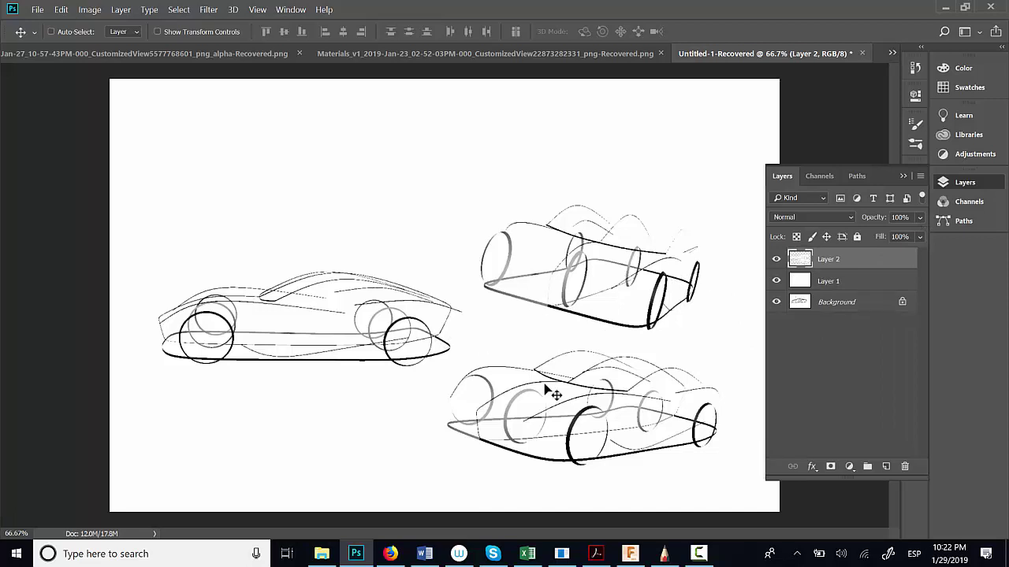
Step: Try darkening the merged car lines with a Levels midtone adjustment
click(89, 10)
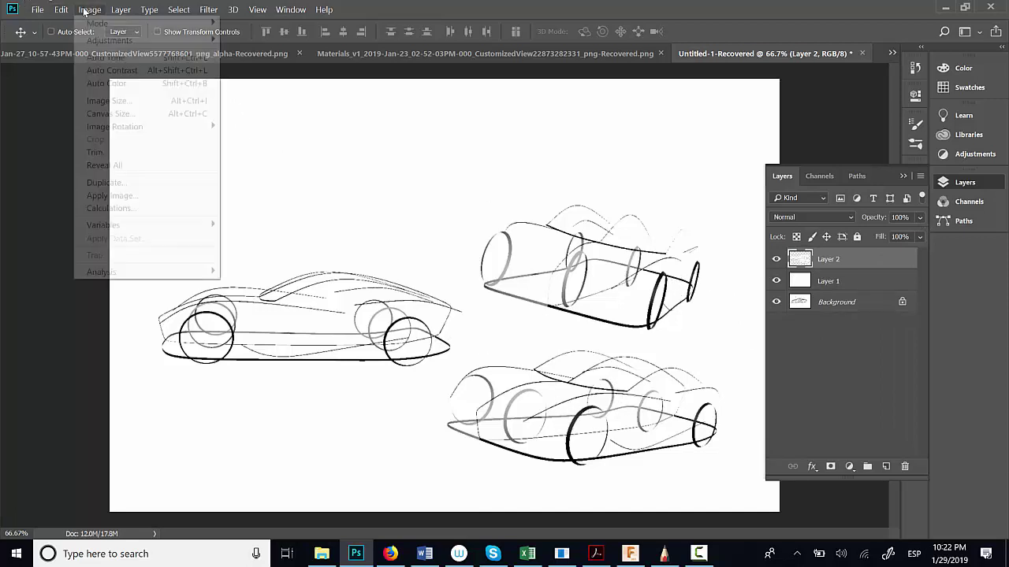
mouse_move(107, 41)
click(253, 53)
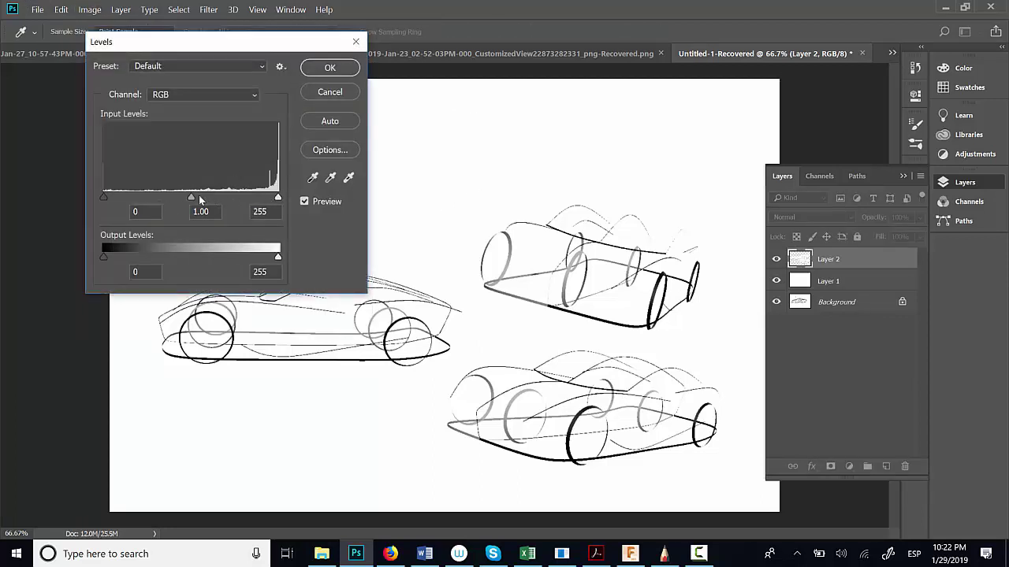
mouse_move(190, 197)
mouse_down()
mouse_move(108, 195)
mouse_move(161, 203)
mouse_move(210, 192)
mouse_move(188, 191)
mouse_up()
click(329, 68)
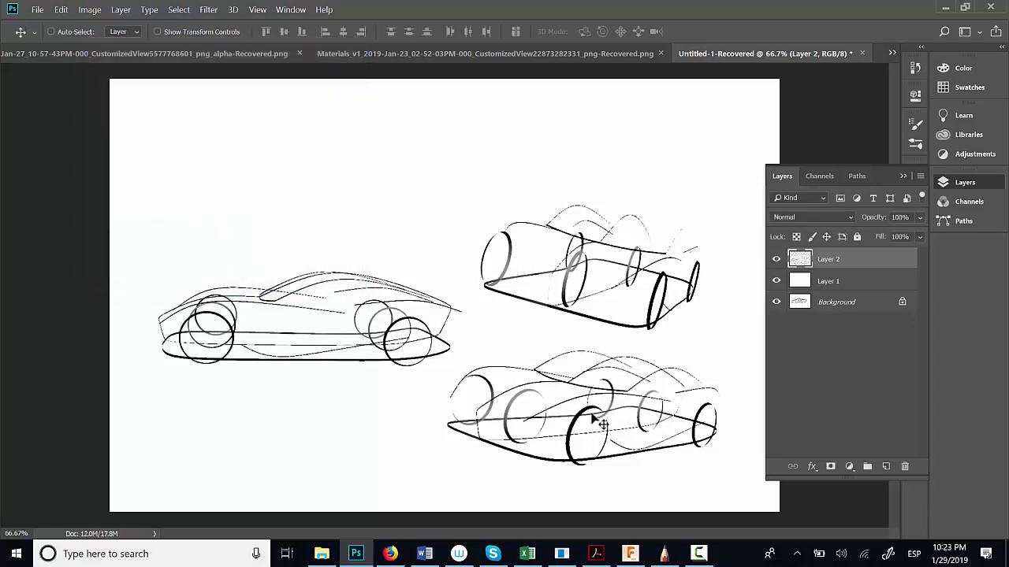
key(ctrl+z)
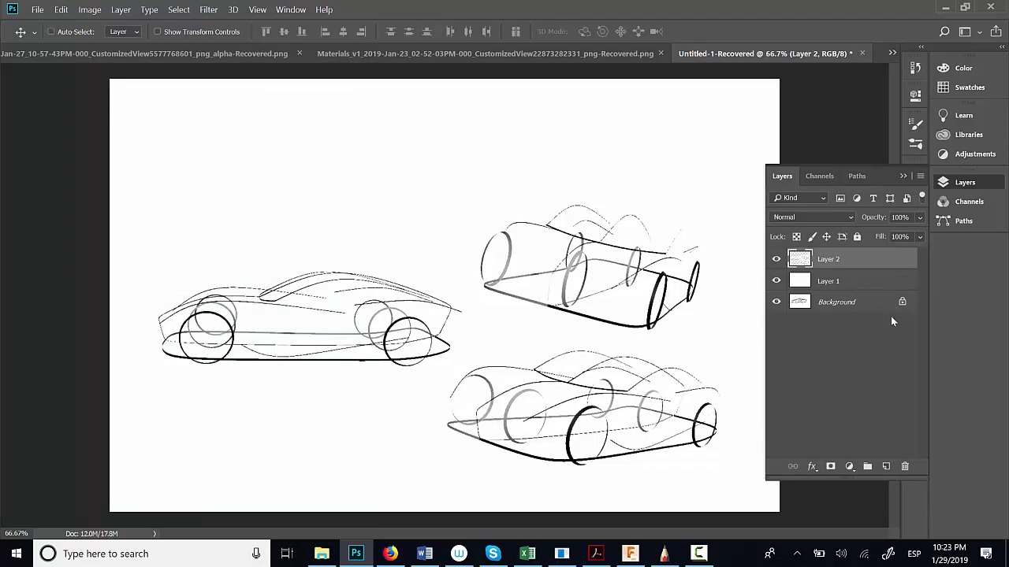
Step: Lower the merged car layer's opacity to 26% and add a new empty layer above it
click(919, 217)
drag(899, 234, 873, 235)
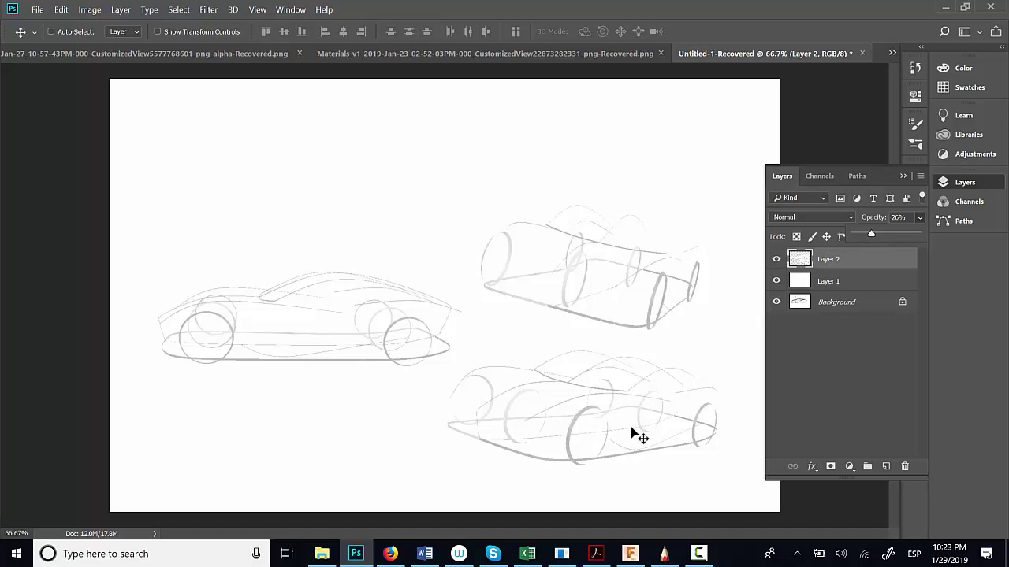
click(859, 263)
key(ctrl+shift+alt+n)
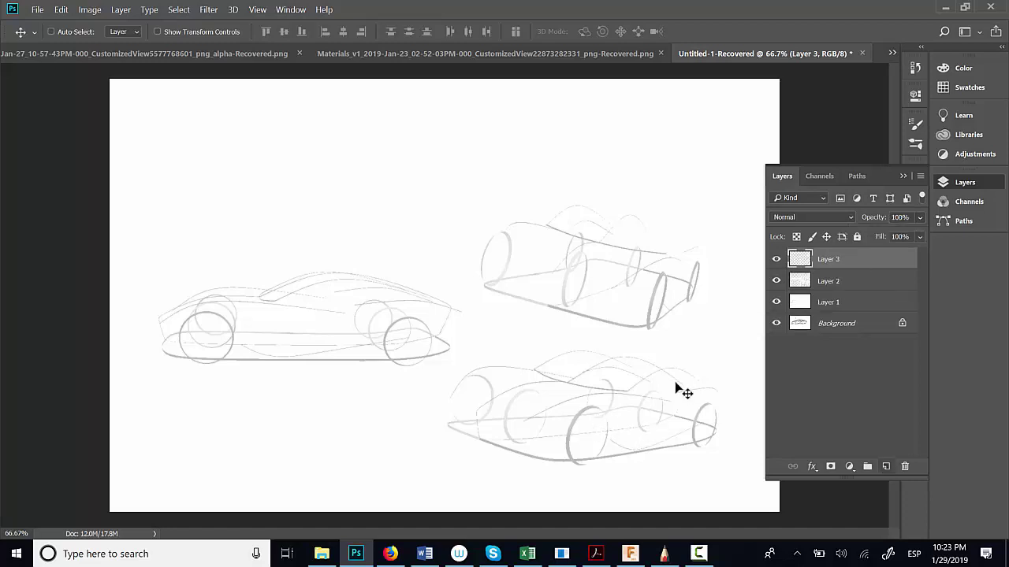
Step: Activate the Brush tool and change the workspace to Painting
key(b)
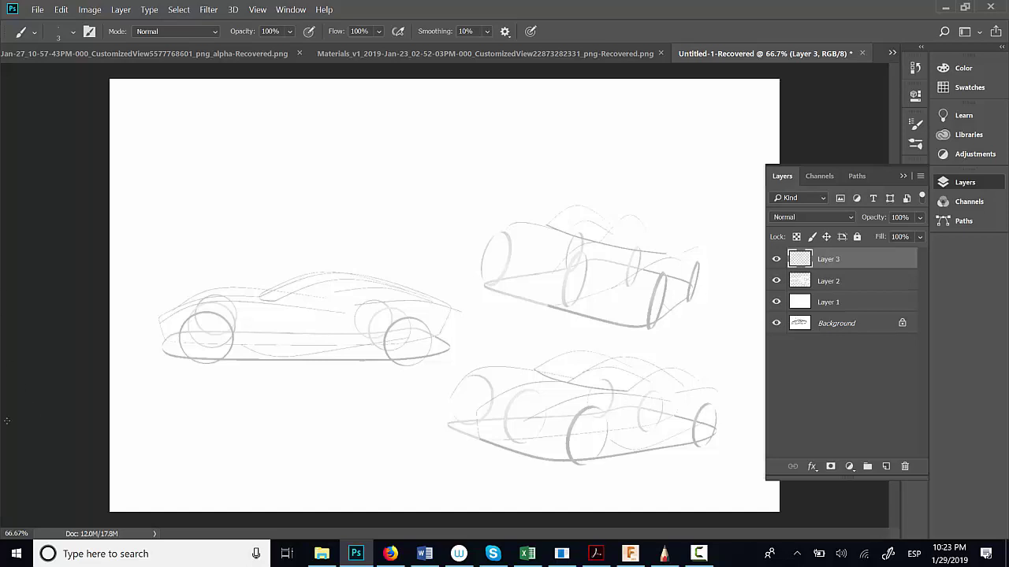
click(291, 9)
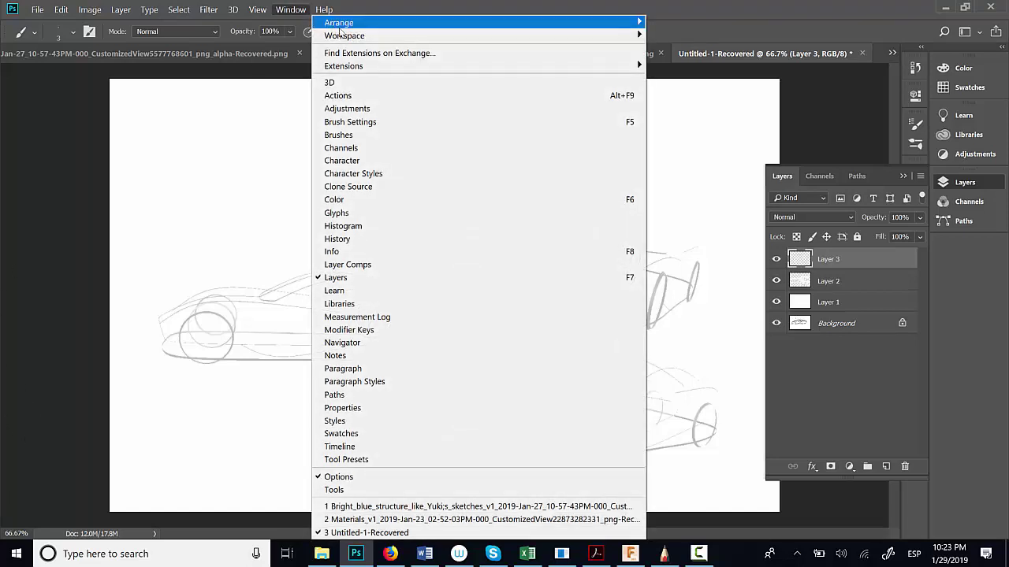
mouse_move(394, 36)
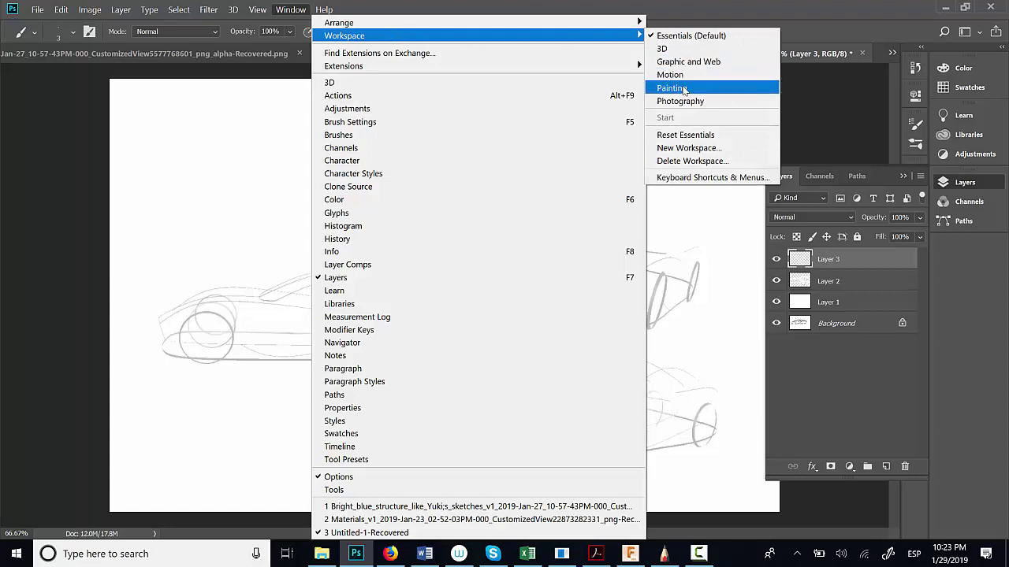
click(672, 87)
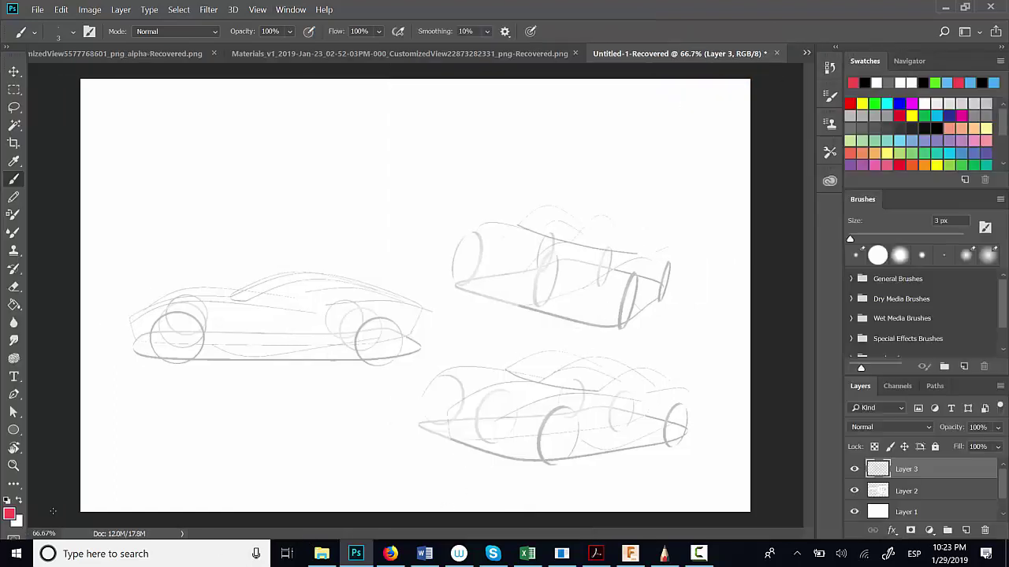
Step: Choose the "textured 1" brush preset and set the foreground color to black, 000000
click(74, 32)
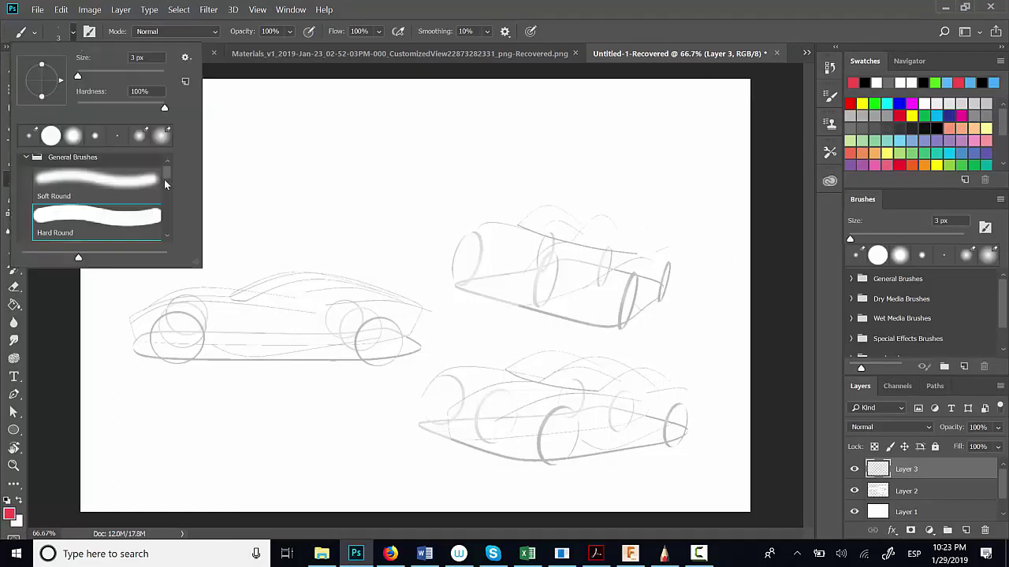
drag(164, 179, 161, 243)
click(96, 215)
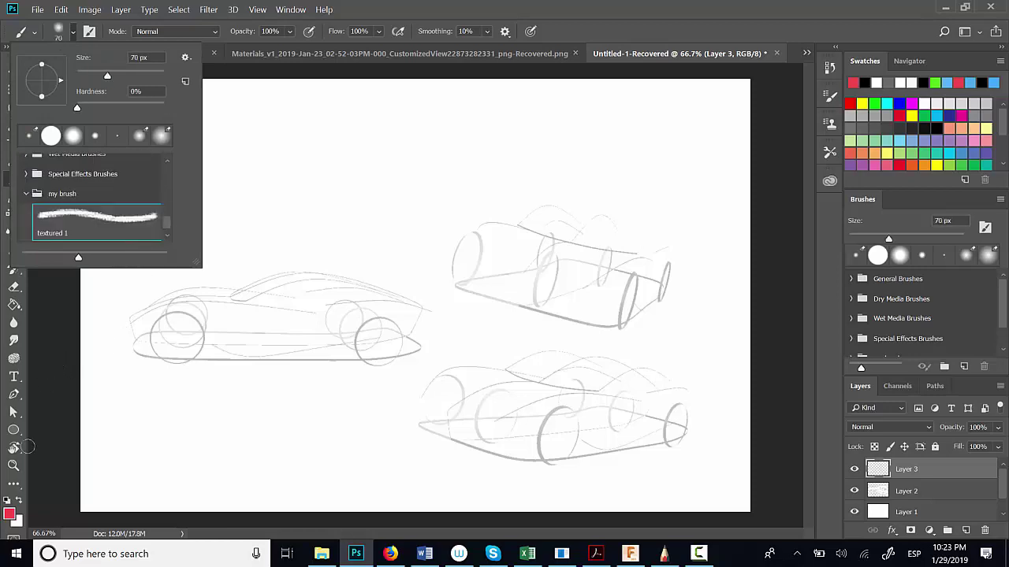
click(11, 513)
click(10, 513)
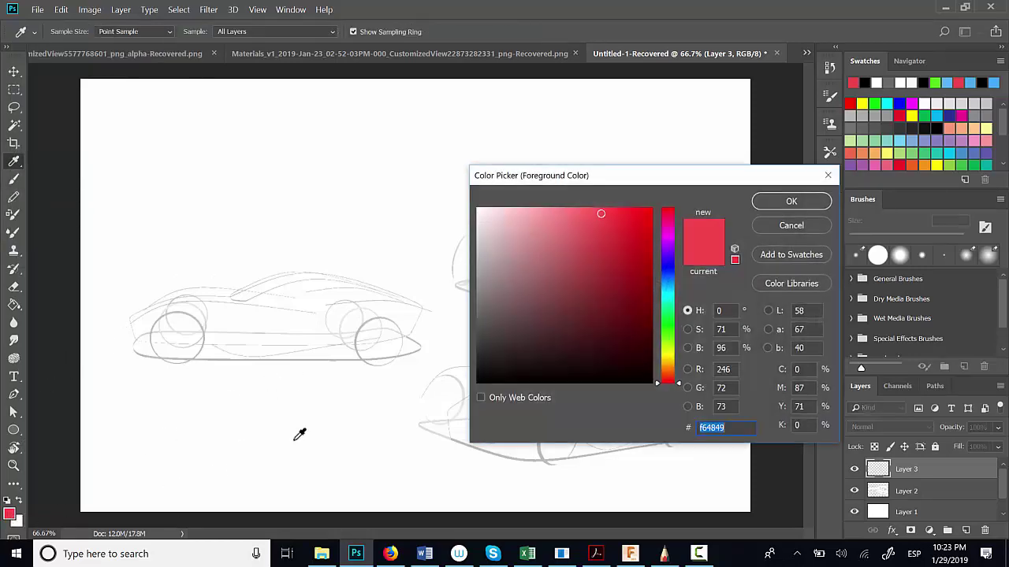
text(000000)
click(790, 200)
Step: Enlarge and rotate the view of the side-view car for comfortable stroking and reduce the brush size to 40 px
key(z)
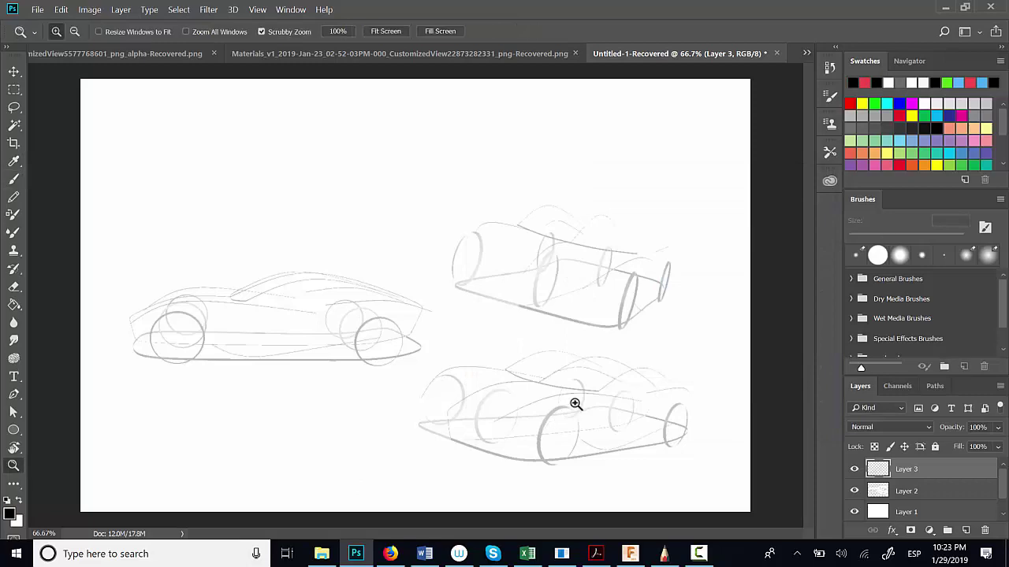
drag(257, 331, 291, 324)
drag(373, 441, 511, 441)
key(r)
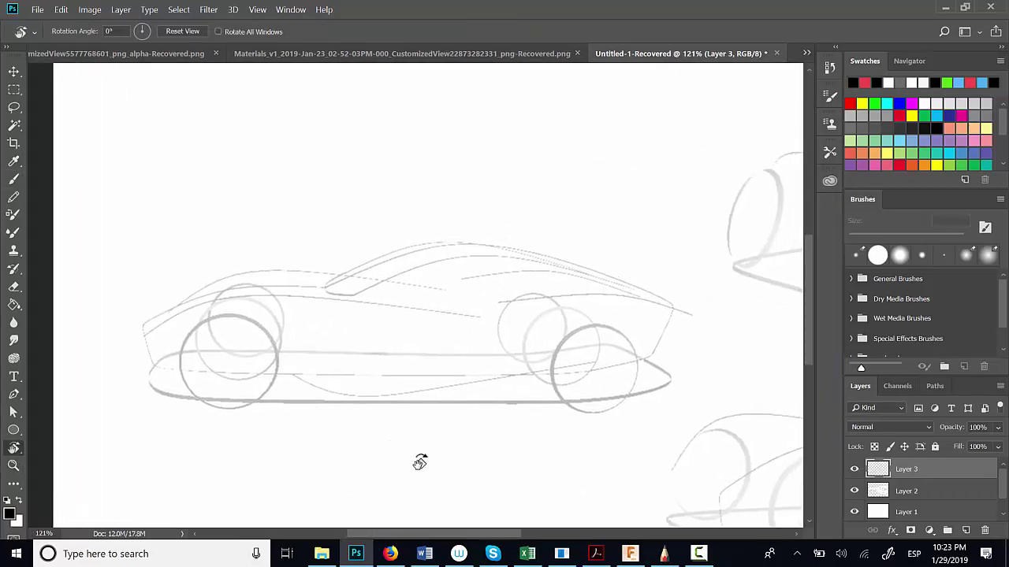
mouse_move(417, 461)
mouse_down()
mouse_move(453, 468)
mouse_move(446, 454)
mouse_up()
key(b)
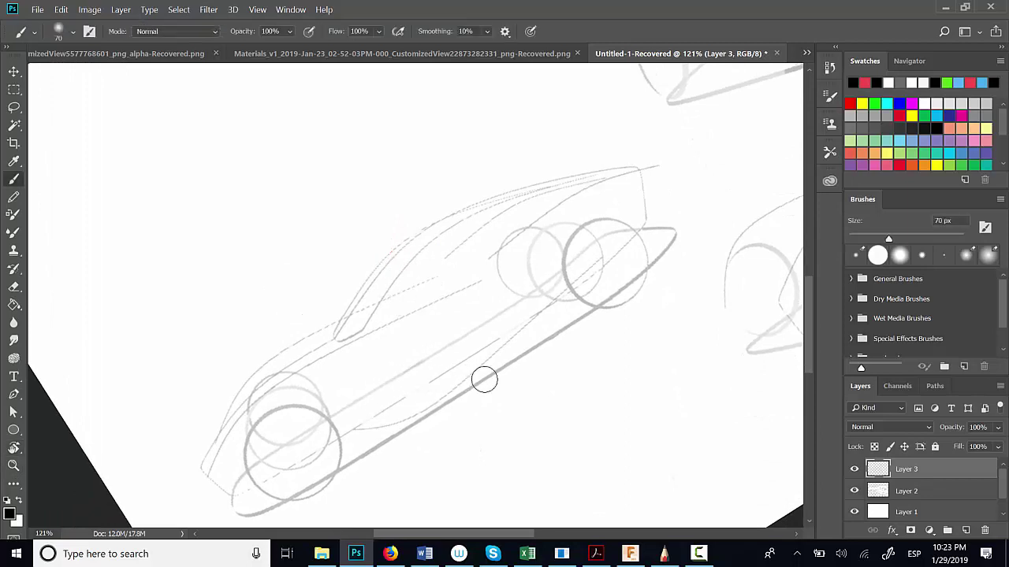
ctrl+alt+right_drag(482, 382, 462, 389)
mouse_move(246, 459)
ctrl+alt+right_down()
mouse_move(214, 447)
mouse_move(240, 467)
ctrl+alt+right_up()
ctrl+alt+right_drag(292, 412, 306, 415)
Step: Try tracing the side-view car's shoulder line from the nose with the 40 px brush
drag(210, 466, 501, 274)
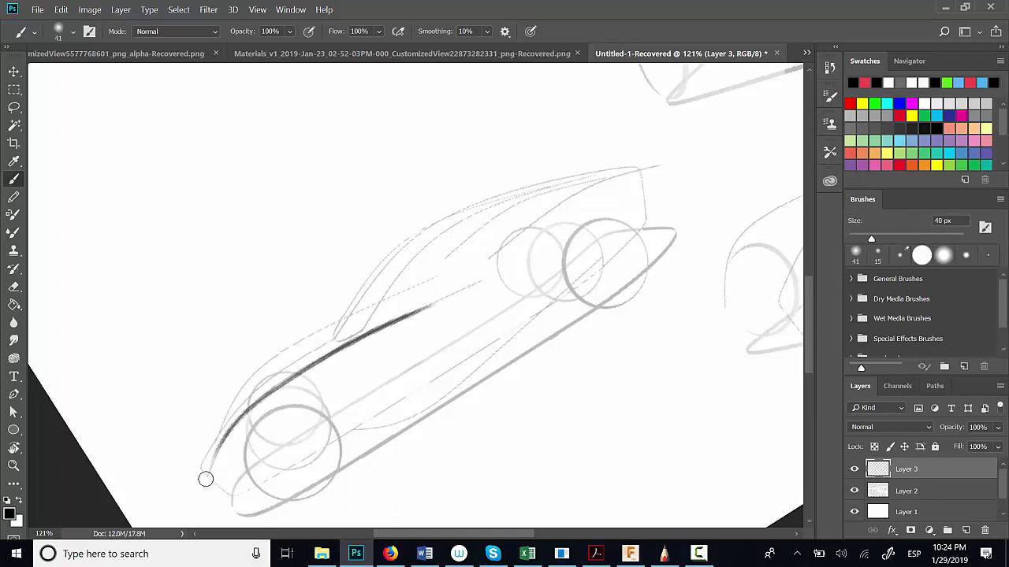
mouse_move(210, 464)
mouse_down()
mouse_move(257, 398)
mouse_move(403, 315)
mouse_move(204, 473)
mouse_up()
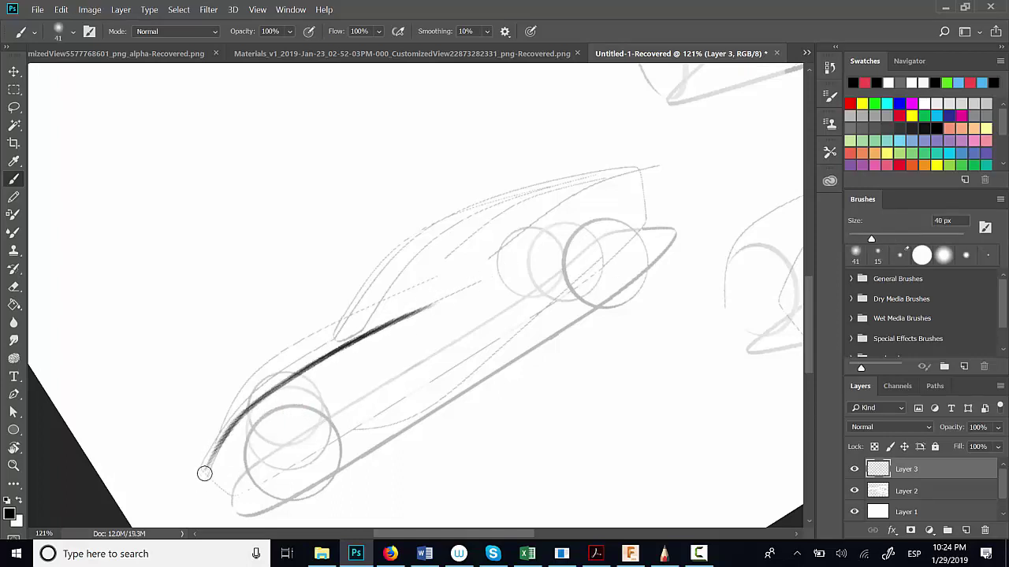
key(ctrl+alt+z)
key(ctrl+alt+z)
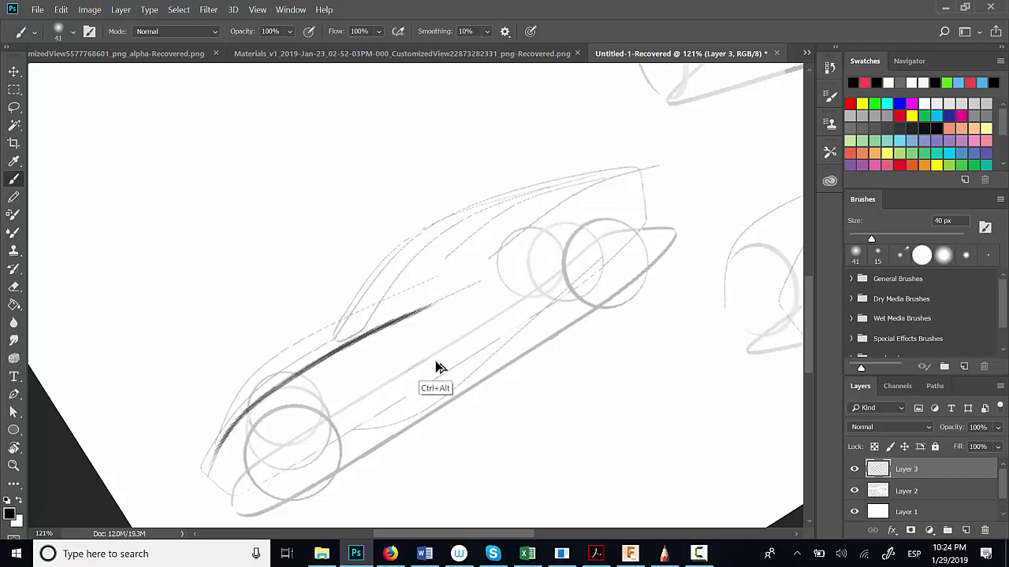
Step: Reduce the brush size to 29 px and trace the side-view car's shoulder line from the nose past the windshield base
ctrl+alt+right_drag(419, 374, 429, 380)
ctrl+alt+right_drag(420, 375, 408, 375)
drag(207, 475, 456, 297)
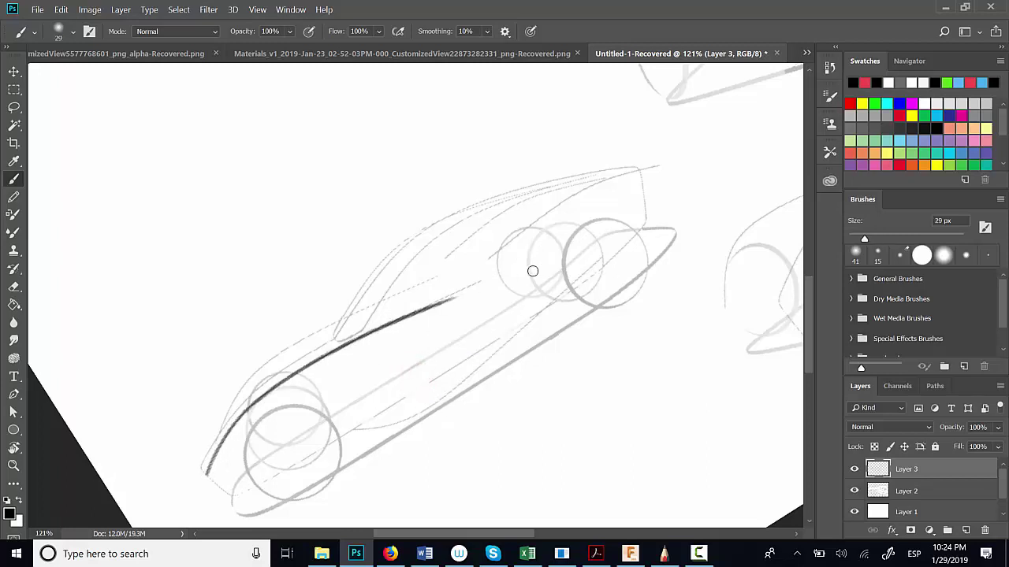
mouse_move(208, 471)
mouse_down()
mouse_move(284, 383)
mouse_move(441, 303)
mouse_up()
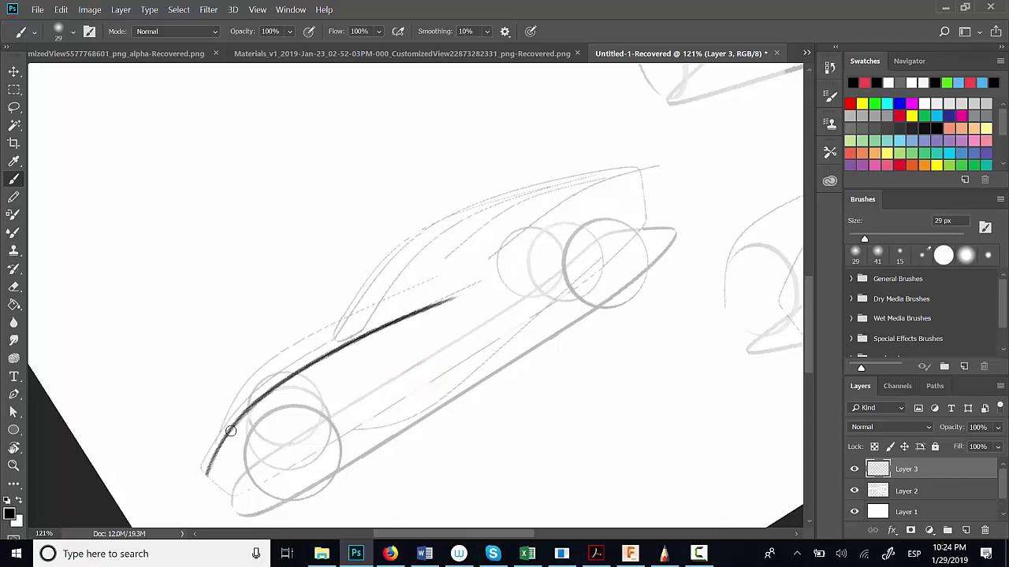
Step: Darken the side-view car's front shoulder line from the nose and trace the rear fender line up to the tail
drag(206, 473, 421, 309)
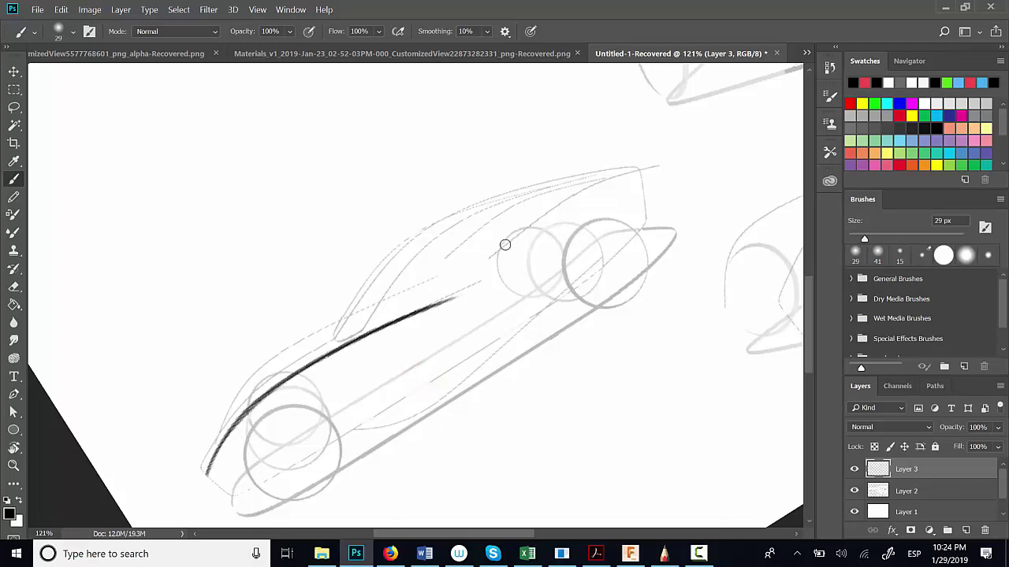
drag(490, 258, 658, 166)
Step: Rotate the view and trace the curved lower body-side line and the straight sill line between the wheels
key(r)
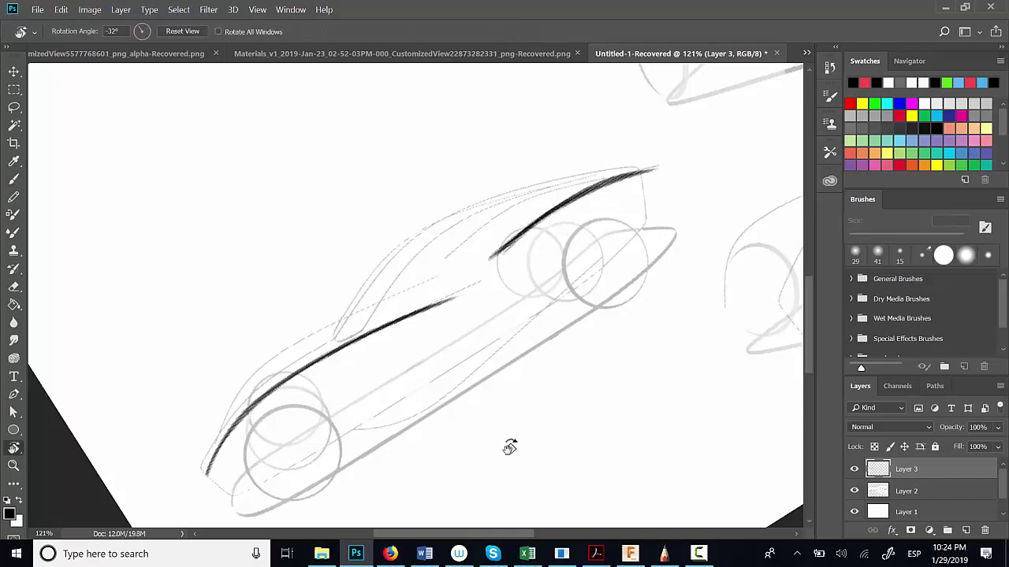
mouse_move(511, 449)
mouse_down()
mouse_move(315, 295)
mouse_move(383, 243)
mouse_move(291, 465)
mouse_move(276, 423)
mouse_up()
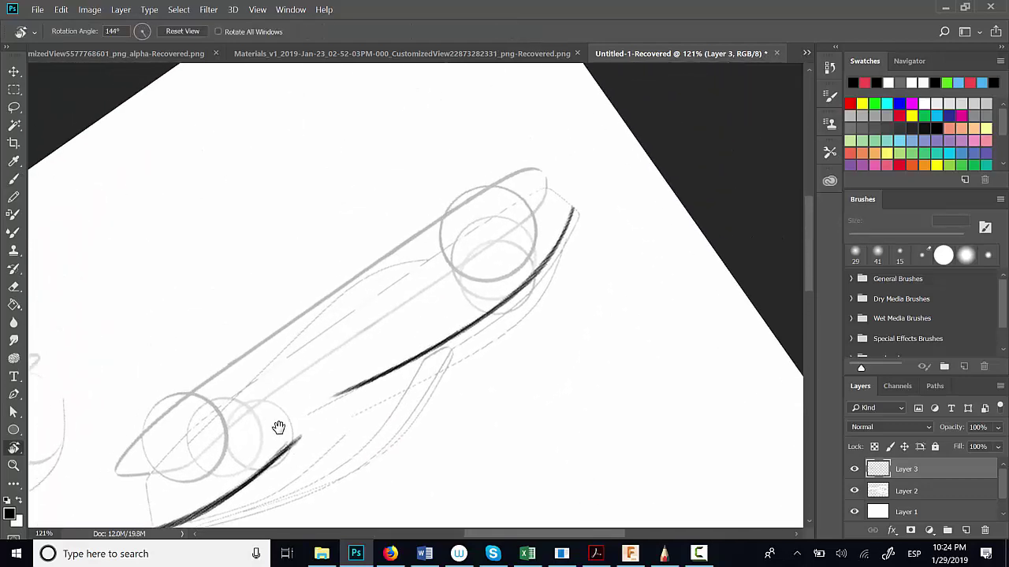
key(b)
drag(236, 395, 413, 262)
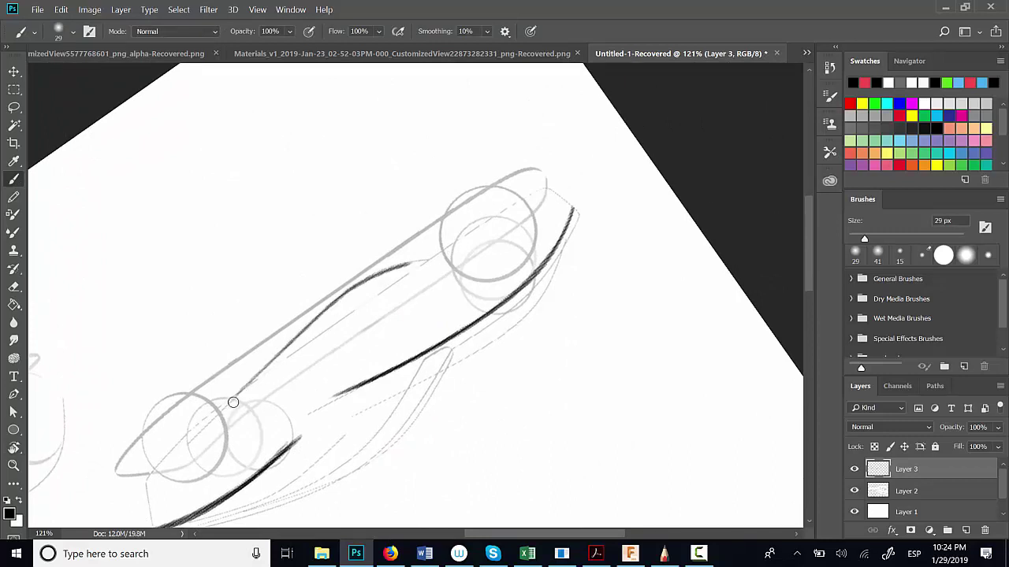
mouse_move(233, 403)
mouse_down()
mouse_move(356, 287)
mouse_move(464, 256)
mouse_up()
mouse_move(303, 326)
mouse_down()
mouse_move(384, 274)
mouse_move(441, 255)
mouse_up()
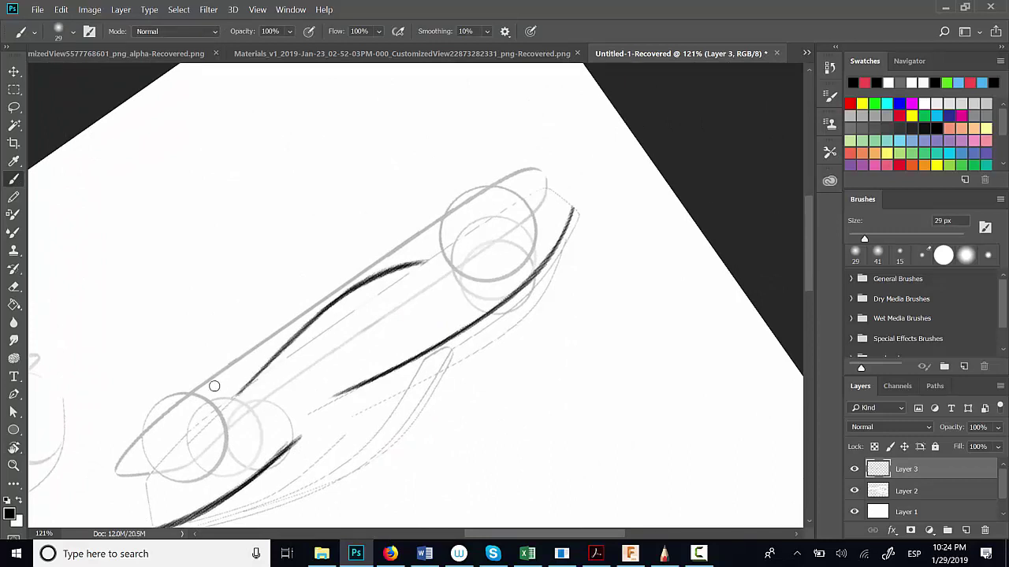
drag(187, 392, 398, 249)
mouse_move(258, 346)
mouse_down()
mouse_move(448, 212)
mouse_move(285, 327)
mouse_up()
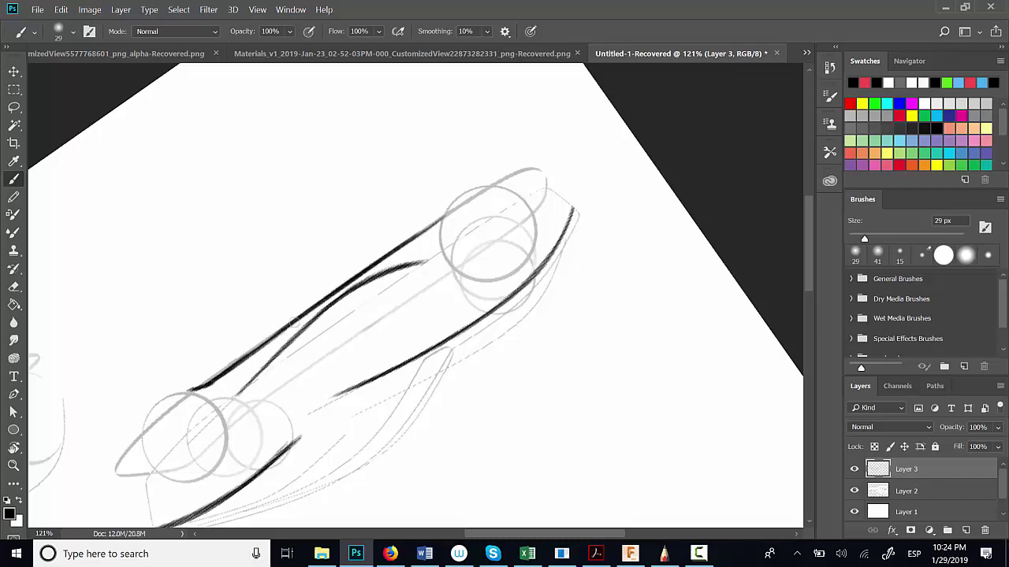
drag(215, 381, 441, 215)
Step: Rotate the canvas back and trace the side window's upper arc from the windshield base toward the rear roof
key(r)
mouse_move(335, 381)
mouse_down()
mouse_move(590, 349)
mouse_move(513, 207)
mouse_move(559, 207)
mouse_move(351, 478)
mouse_move(383, 513)
mouse_move(392, 486)
mouse_move(371, 478)
mouse_move(378, 473)
mouse_up()
key(b)
mouse_move(386, 306)
mouse_down()
mouse_move(410, 277)
mouse_move(690, 190)
mouse_up()
mouse_move(386, 304)
mouse_down()
mouse_move(507, 218)
mouse_move(607, 194)
mouse_up()
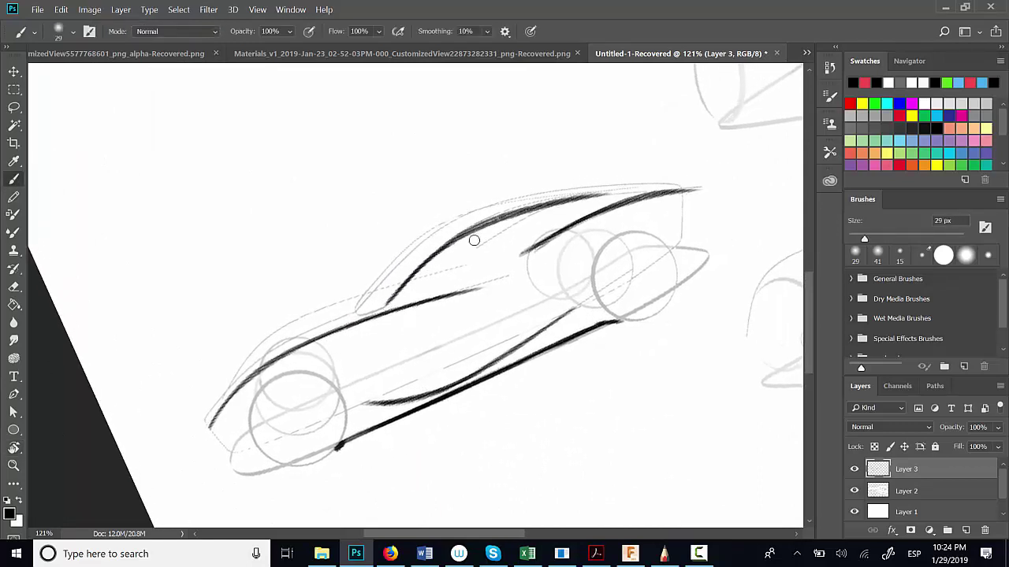
drag(461, 233, 577, 196)
Step: Trace the outer roofline from the windshield base over the cabin to the tail, repeating strokes to strengthen it
mouse_move(359, 302)
mouse_down()
mouse_move(380, 273)
mouse_move(686, 181)
mouse_up()
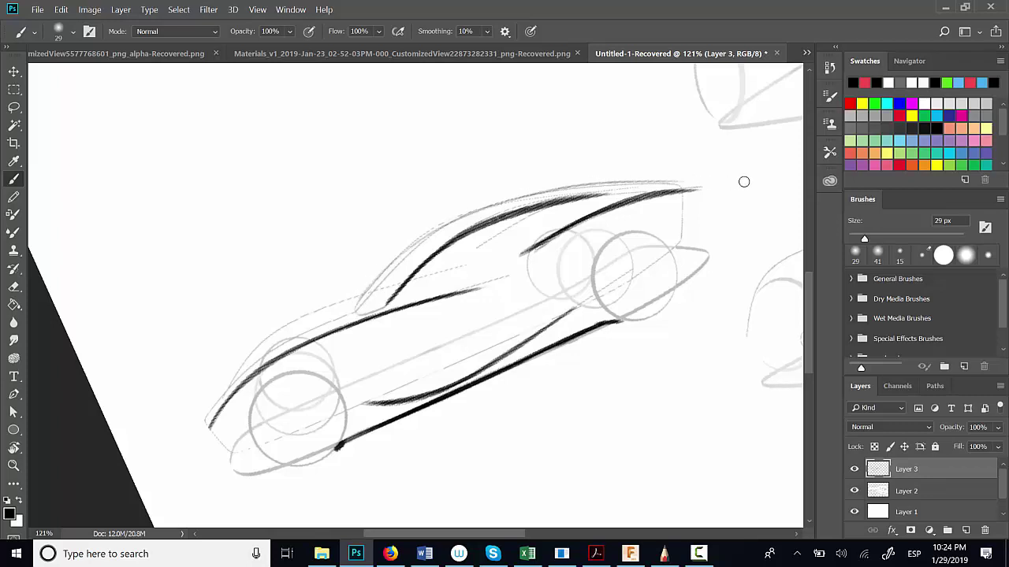
mouse_move(364, 294)
mouse_down()
mouse_move(559, 188)
mouse_move(670, 176)
mouse_up()
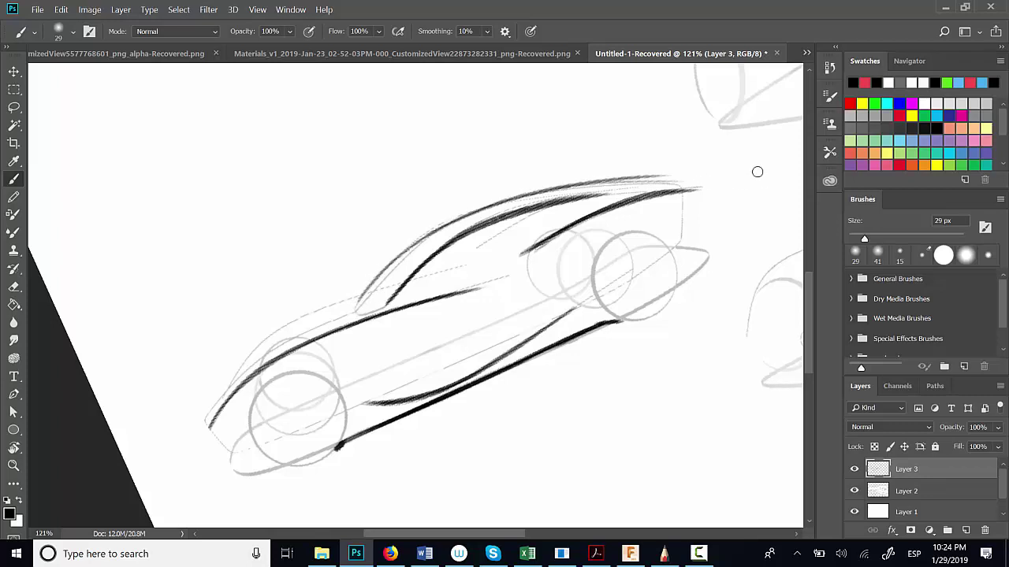
mouse_move(355, 308)
mouse_down()
mouse_move(391, 305)
mouse_move(534, 196)
mouse_up()
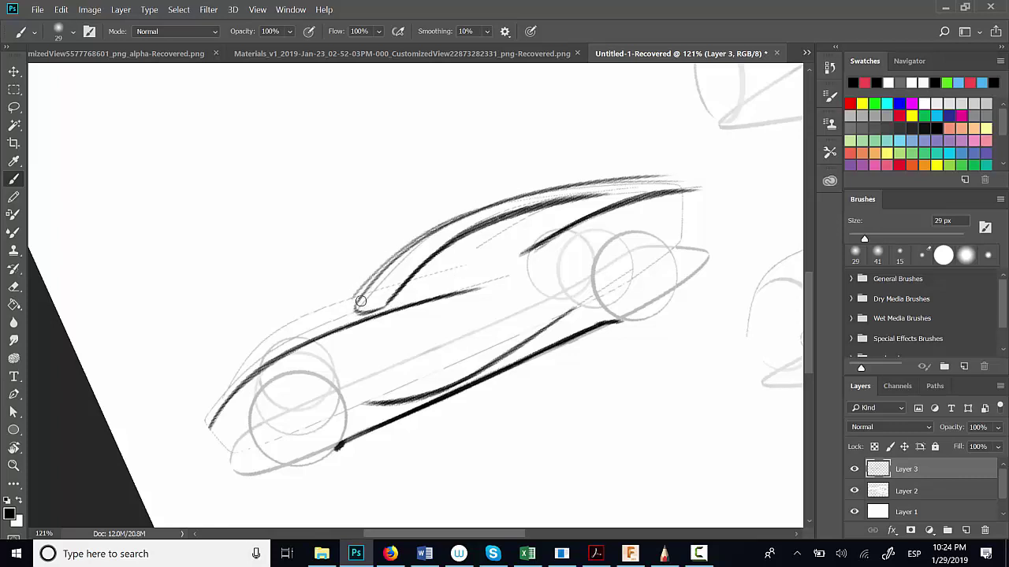
drag(361, 301, 536, 195)
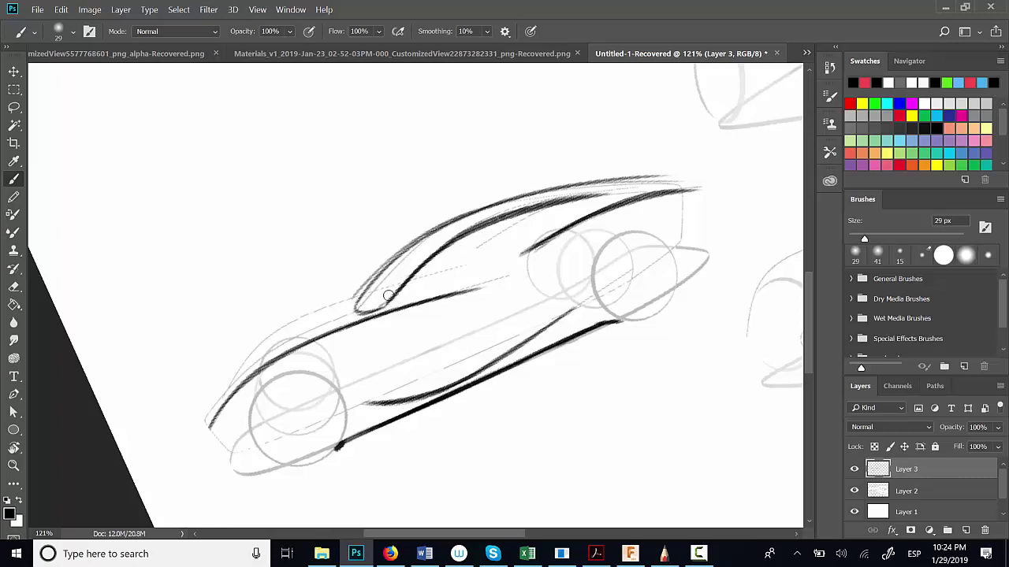
Step: Outline the side window with a second pillar line, a windshield header mark and a beltline, and thicken its upper edge
mouse_move(373, 308)
mouse_down()
mouse_move(423, 254)
mouse_move(521, 205)
mouse_move(648, 186)
mouse_up()
mouse_move(410, 270)
mouse_down()
mouse_move(501, 212)
mouse_move(425, 240)
mouse_up()
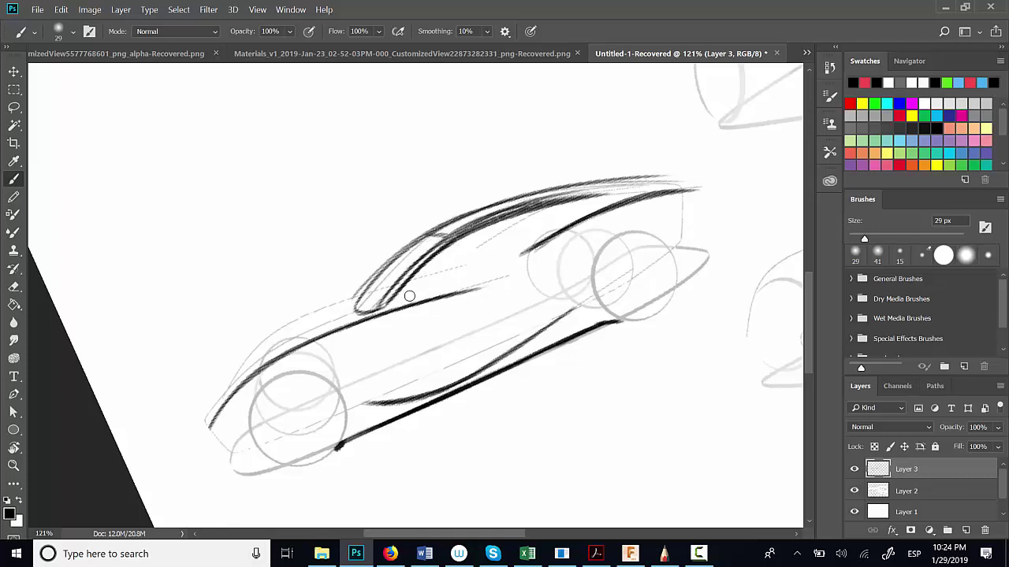
mouse_move(383, 311)
mouse_down()
mouse_move(549, 228)
mouse_move(519, 246)
mouse_up()
mouse_move(414, 296)
mouse_down()
mouse_move(534, 235)
mouse_move(565, 206)
mouse_move(528, 241)
mouse_up()
drag(389, 303, 676, 180)
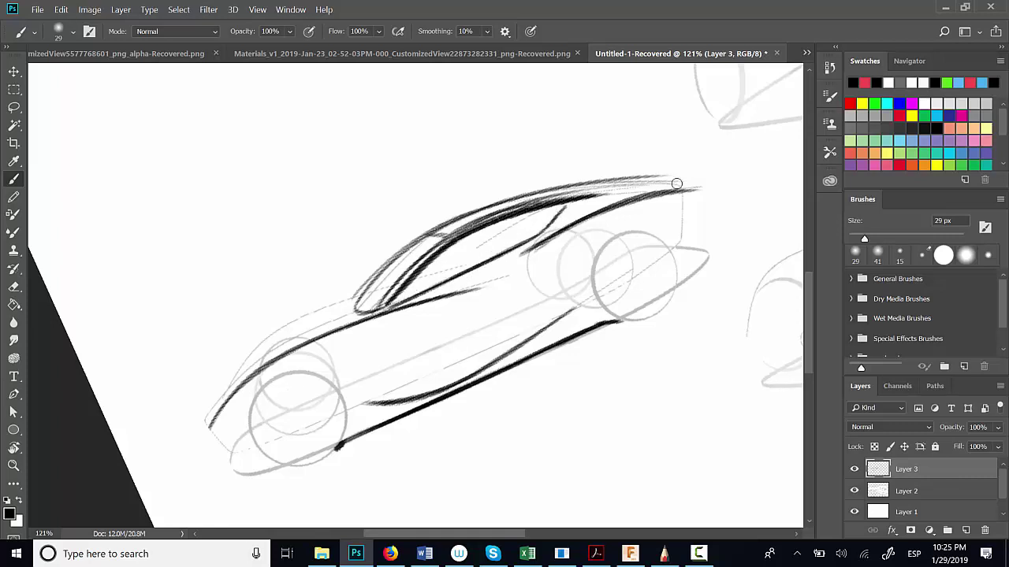
drag(387, 309, 710, 186)
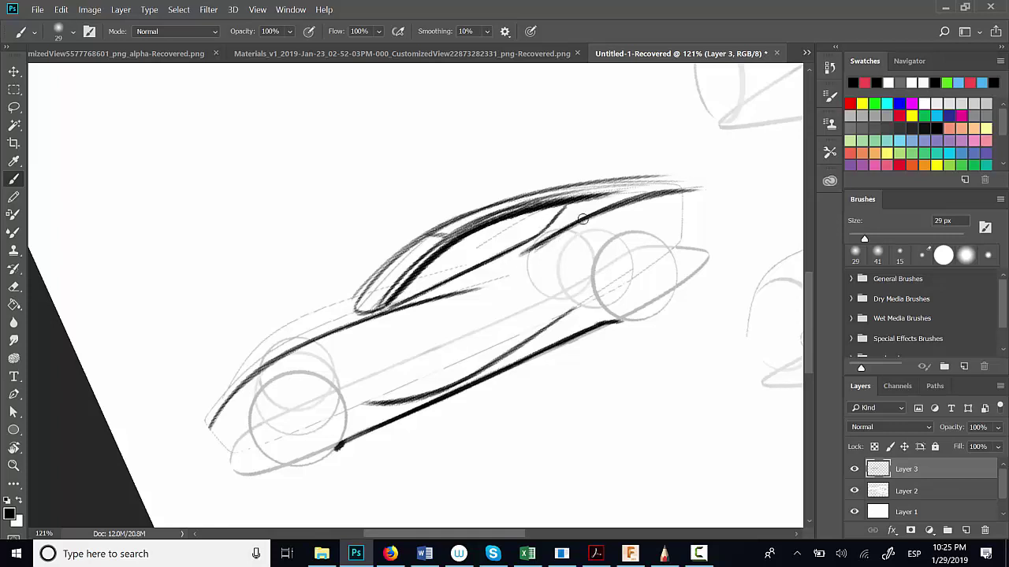
Step: Darken the rear fender line and trace the tail's outline down to the lower rear bumper corner
drag(582, 219, 697, 189)
key(ctrl+z)
drag(525, 257, 698, 189)
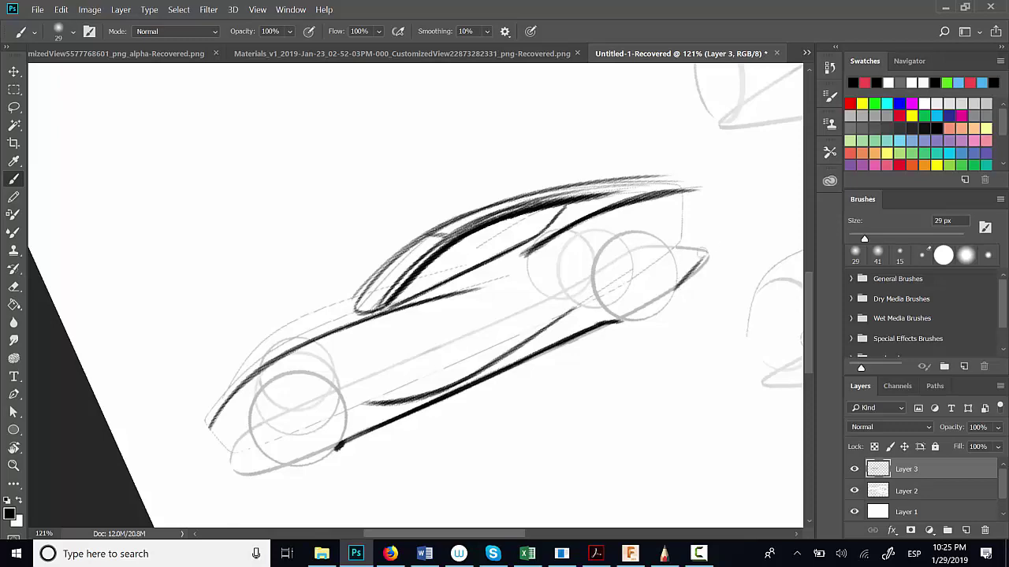
key(r)
drag(659, 380, 458, 486)
drag(532, 484, 417, 372)
key(b)
drag(443, 433, 502, 400)
Step: Trace the hood contour from the nose to the windshield base and the front bumper's edge down to the front wheel
key(r)
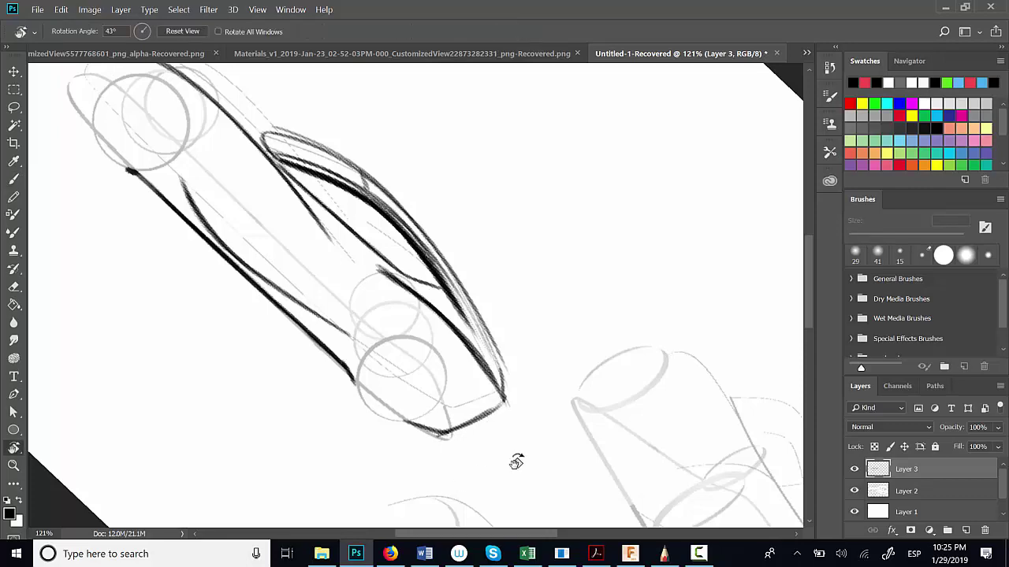
mouse_move(516, 460)
mouse_down()
mouse_move(615, 365)
mouse_move(669, 368)
mouse_up()
mouse_move(391, 427)
mouse_down()
mouse_move(418, 453)
mouse_move(378, 489)
mouse_move(363, 473)
mouse_up()
key(b)
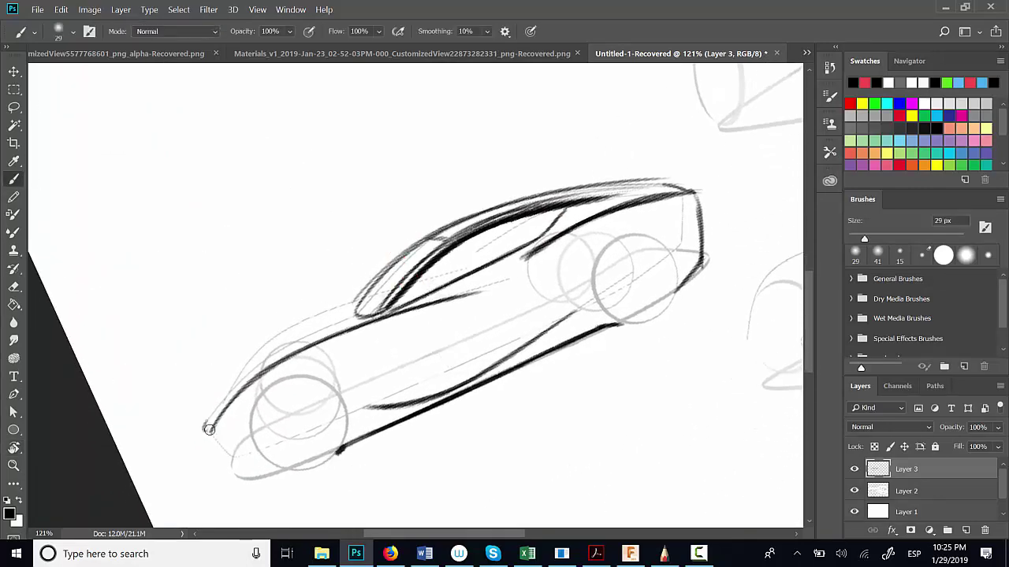
drag(203, 420, 376, 300)
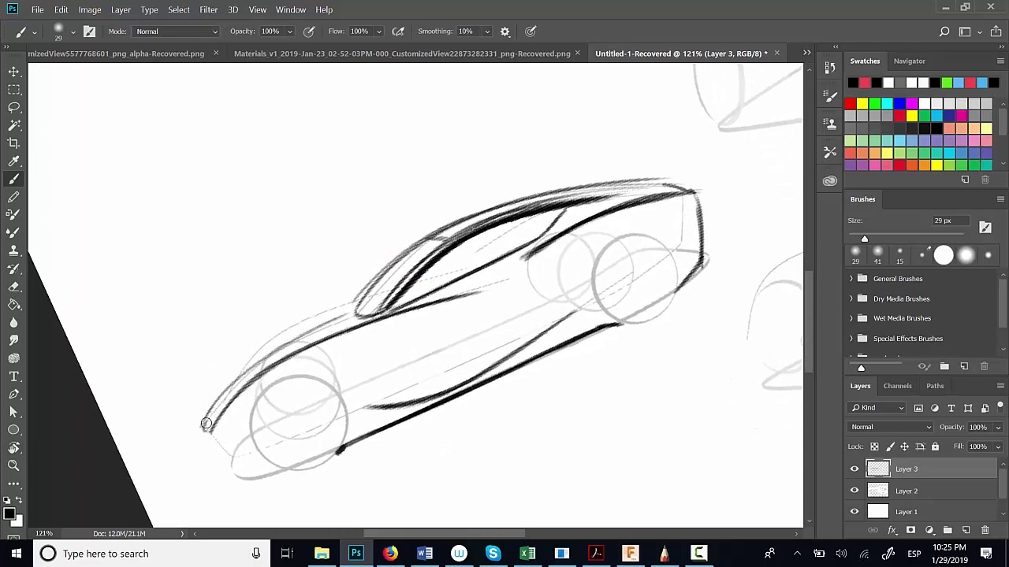
drag(204, 428, 330, 316)
drag(249, 365, 347, 304)
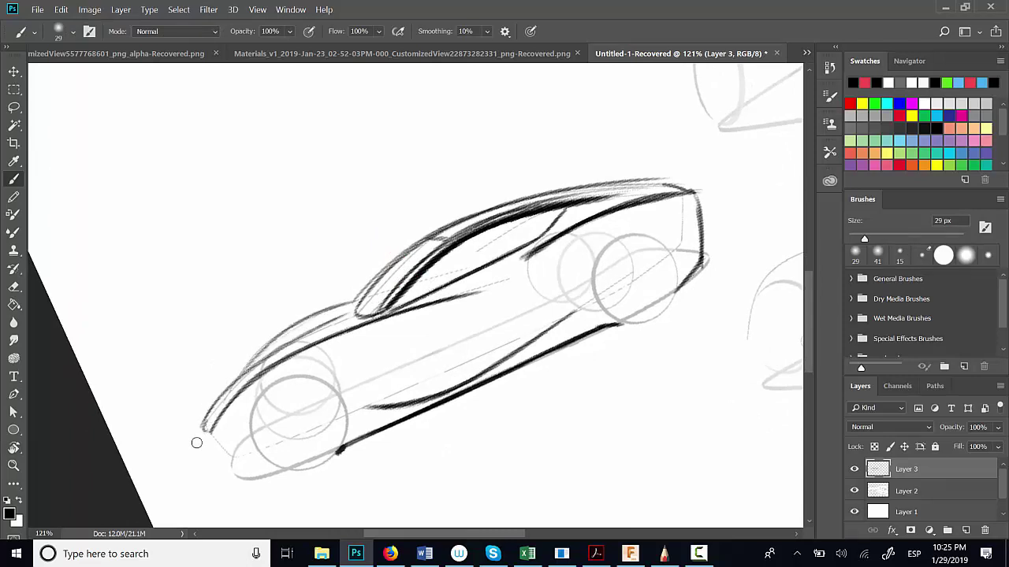
drag(297, 330, 261, 373)
mouse_move(204, 432)
mouse_down()
mouse_move(242, 479)
mouse_move(229, 475)
mouse_move(295, 472)
mouse_up()
Step: Mark the front wheel with dark spoke-end dots around its rim and a small hub circle in its center
click(275, 391)
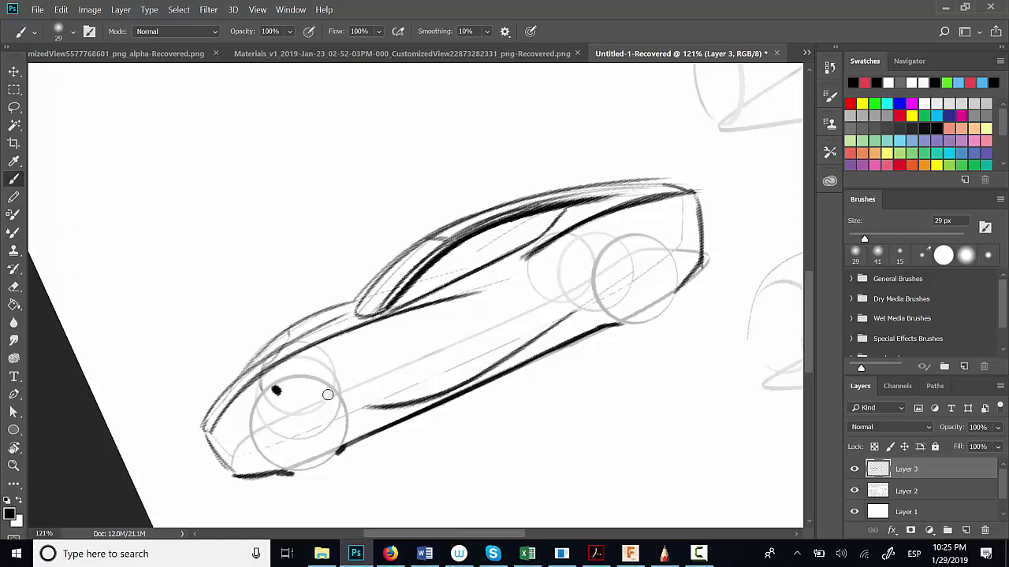
click(327, 388)
click(252, 435)
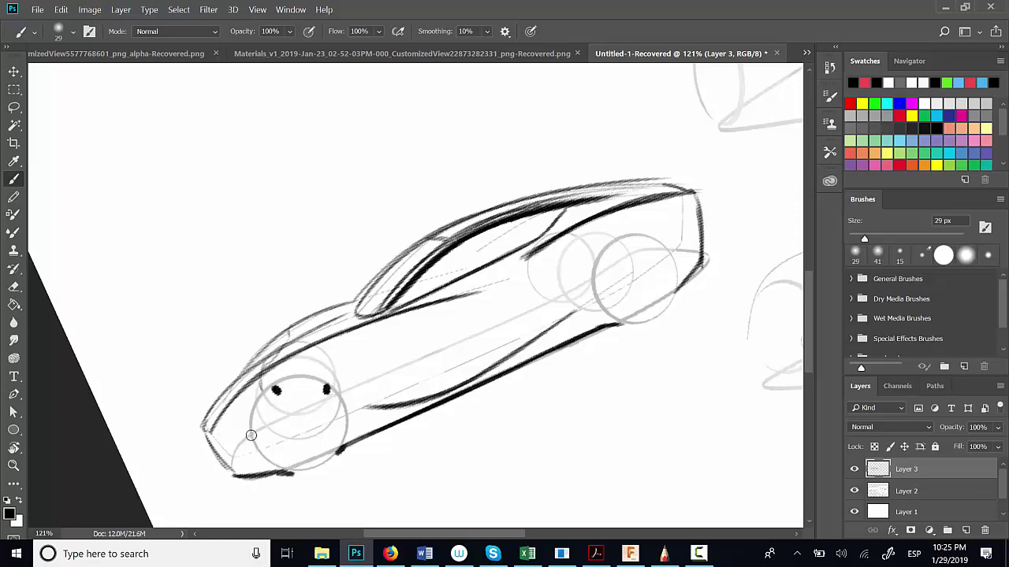
click(290, 465)
drag(306, 413, 306, 421)
Step: Mark the rear wheel with matching spoke-end dots around its rim and a small hub circle
click(623, 239)
click(597, 279)
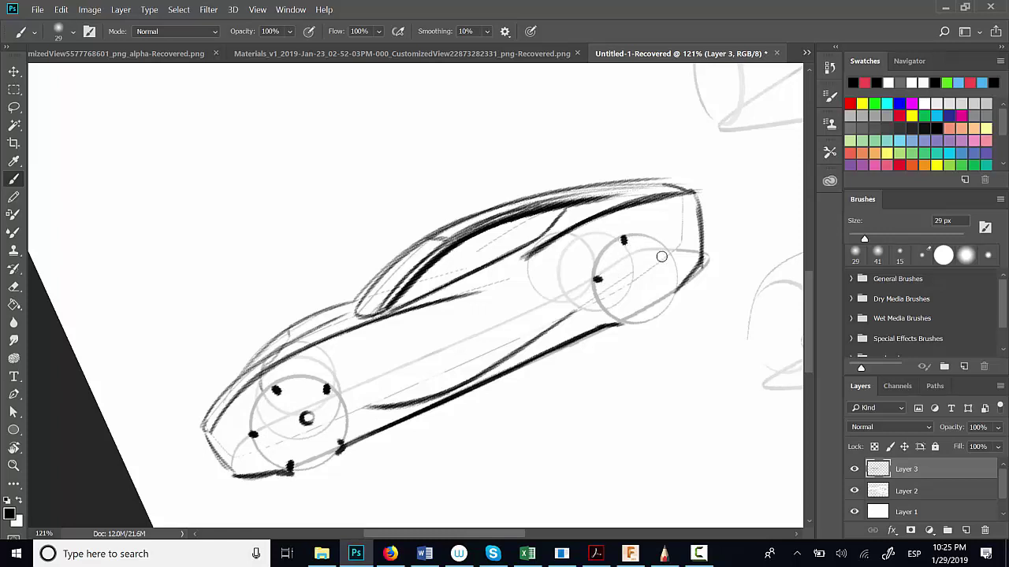
click(662, 249)
click(623, 318)
click(669, 295)
drag(632, 277, 632, 287)
Step: Draw a crease from the nose toward the front wheel and a body-side crease running back from the front wheel
drag(357, 466, 361, 475)
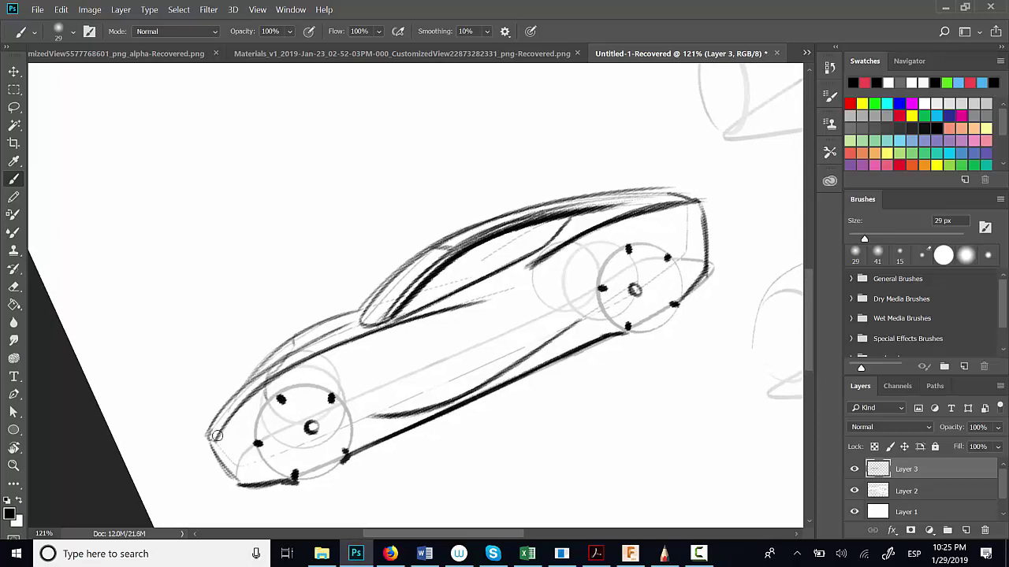
drag(210, 448, 280, 423)
drag(361, 386, 473, 331)
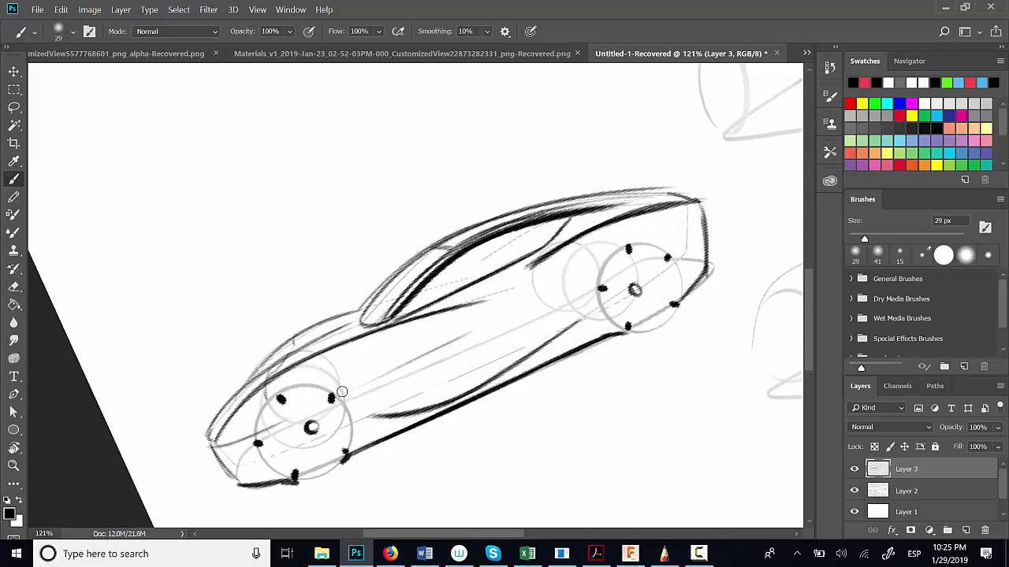
mouse_move(342, 392)
mouse_down()
mouse_move(480, 320)
mouse_move(536, 307)
mouse_up()
key(ctrl+z)
key(ctrl+z)
drag(339, 399, 546, 288)
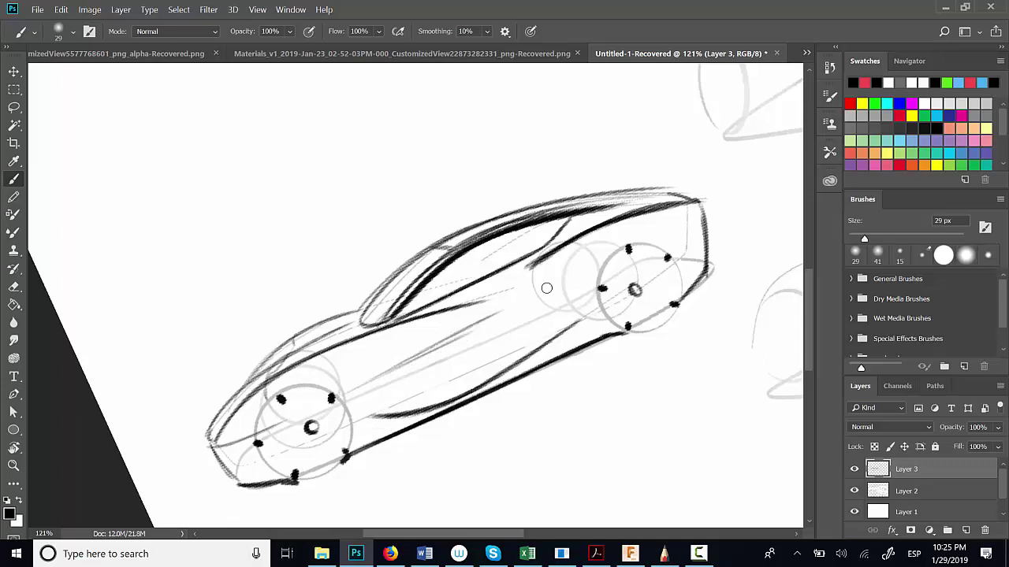
drag(346, 397, 567, 286)
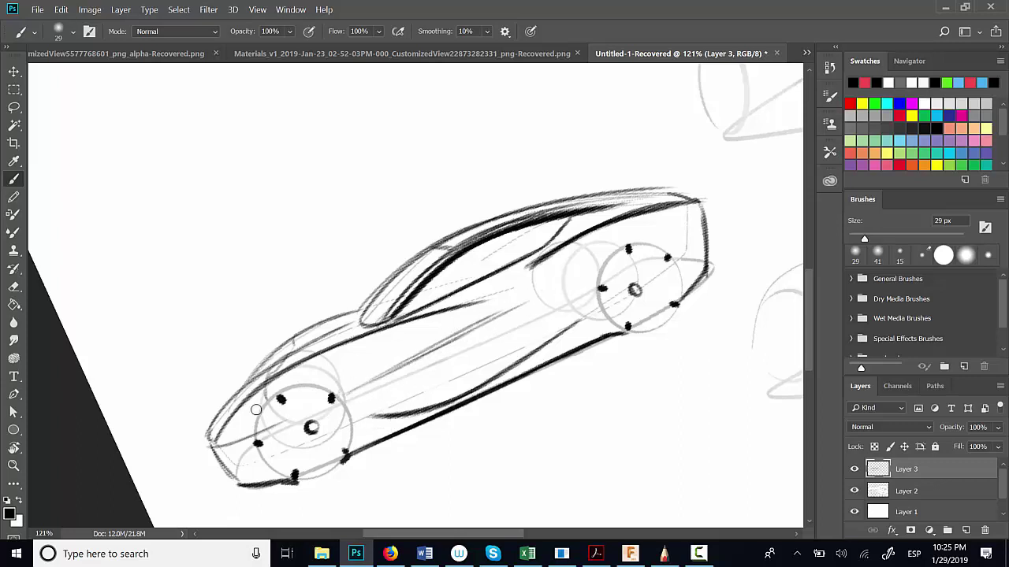
Step: Darken the front shoulder line from the nose and add a short crease stroke behind the rear wheel
drag(209, 435, 436, 317)
drag(214, 433, 360, 340)
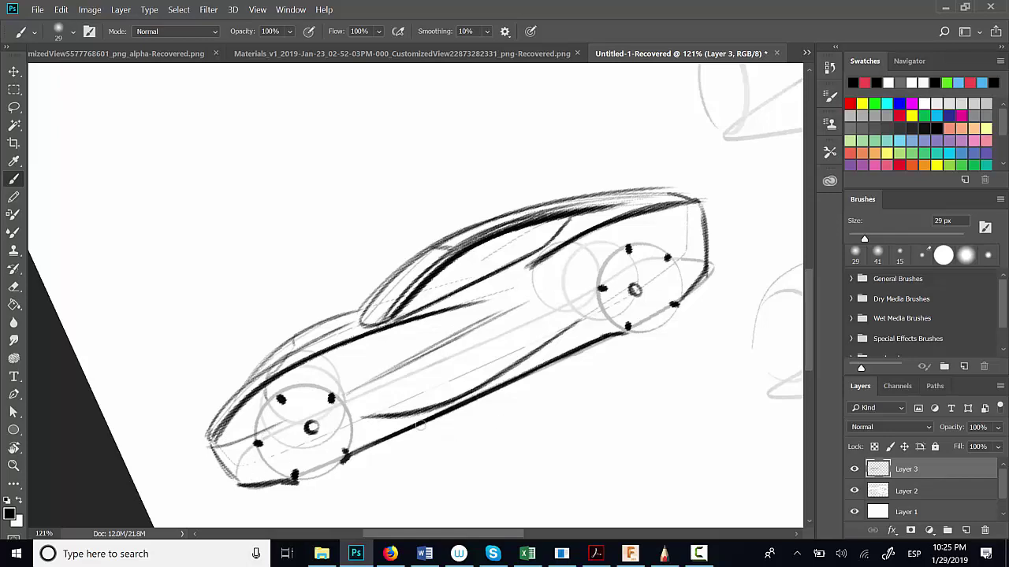
key(r)
mouse_move(557, 452)
mouse_down()
mouse_move(221, 432)
mouse_move(339, 371)
mouse_move(393, 327)
mouse_move(392, 302)
mouse_up()
key(b)
mouse_move(354, 442)
mouse_down()
mouse_move(364, 459)
mouse_move(554, 387)
mouse_move(584, 331)
mouse_move(547, 412)
mouse_move(395, 436)
mouse_up()
key(r)
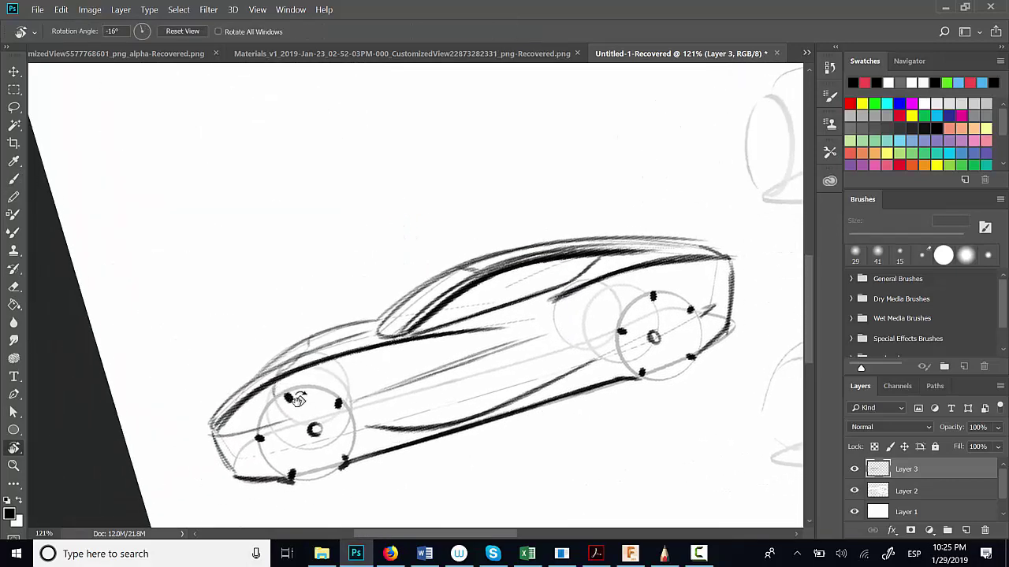
Step: Reduce the brush size to 18 px and draw the front door cut line from the windshield base across the body side
key(b)
alt+right_drag(480, 385, 480, 380)
key(r)
mouse_move(512, 383)
mouse_down()
mouse_move(642, 326)
mouse_move(583, 228)
mouse_move(426, 434)
mouse_move(420, 400)
mouse_move(446, 491)
mouse_move(387, 360)
mouse_move(388, 384)
mouse_up()
key(b)
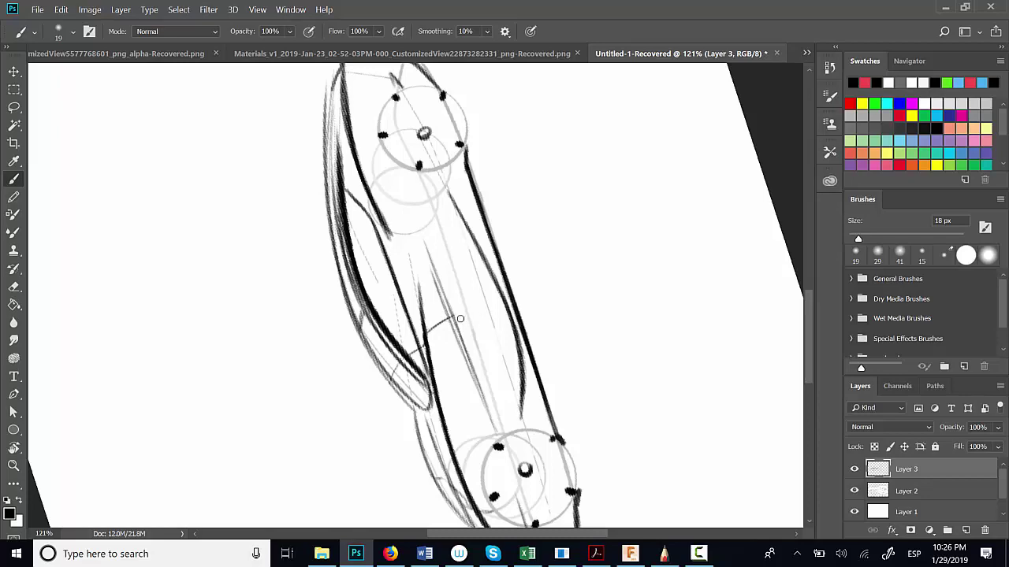
drag(457, 316, 504, 306)
Step: Rotate the car back toward horizontal and draw the door's rear cut line from the beltline down toward the sill
key(r)
mouse_move(604, 354)
mouse_down()
mouse_move(473, 488)
mouse_move(291, 481)
mouse_move(370, 457)
mouse_up()
key(b)
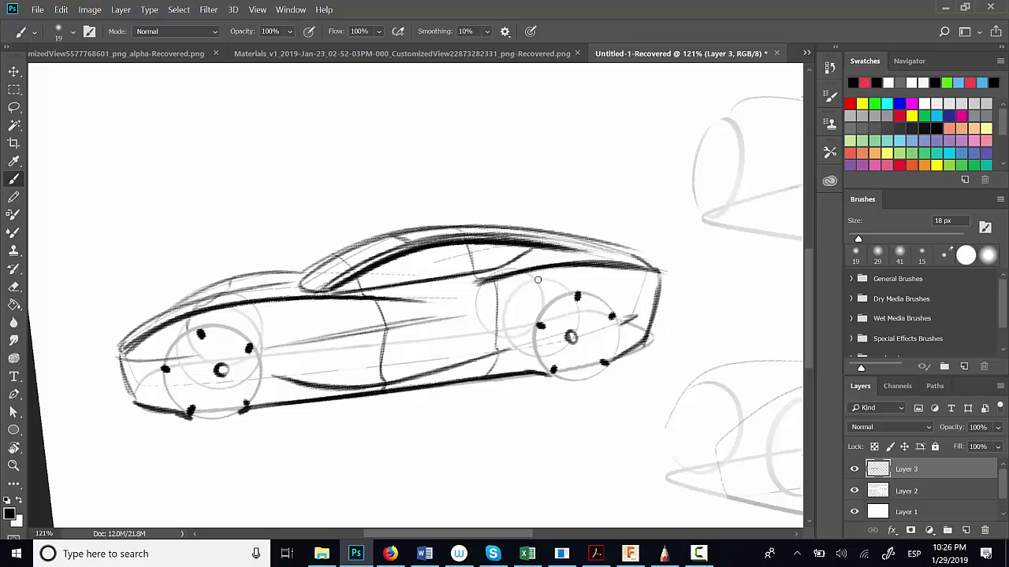
drag(500, 283, 496, 339)
Step: Activate Layer 2 and lasso a selection around the side-view car's faded underlay
shift+click(908, 491)
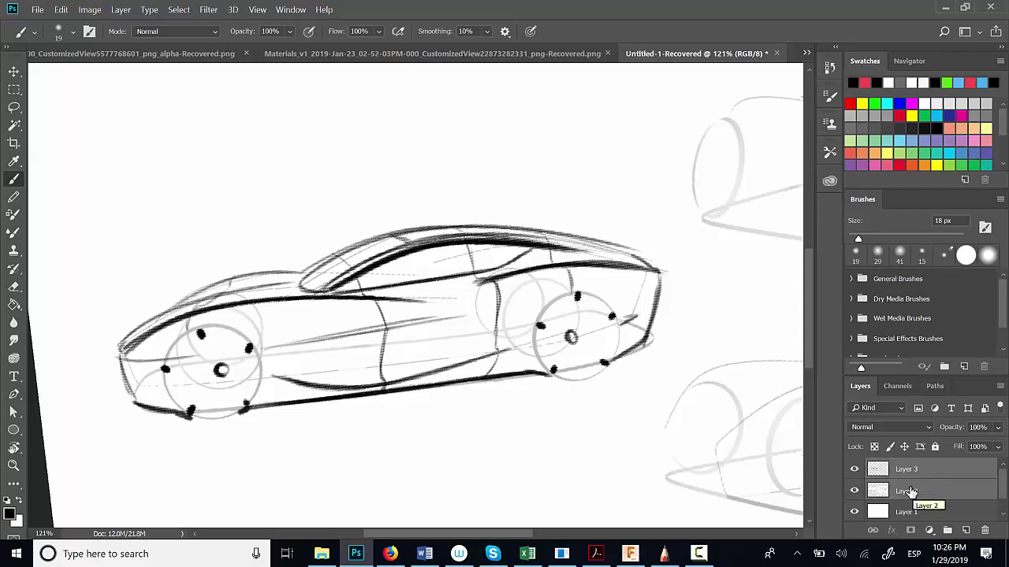
mouse_move(552, 472)
mouse_down()
mouse_move(523, 408)
mouse_move(540, 411)
mouse_move(527, 421)
mouse_move(539, 417)
mouse_up()
key(z)
click(904, 494)
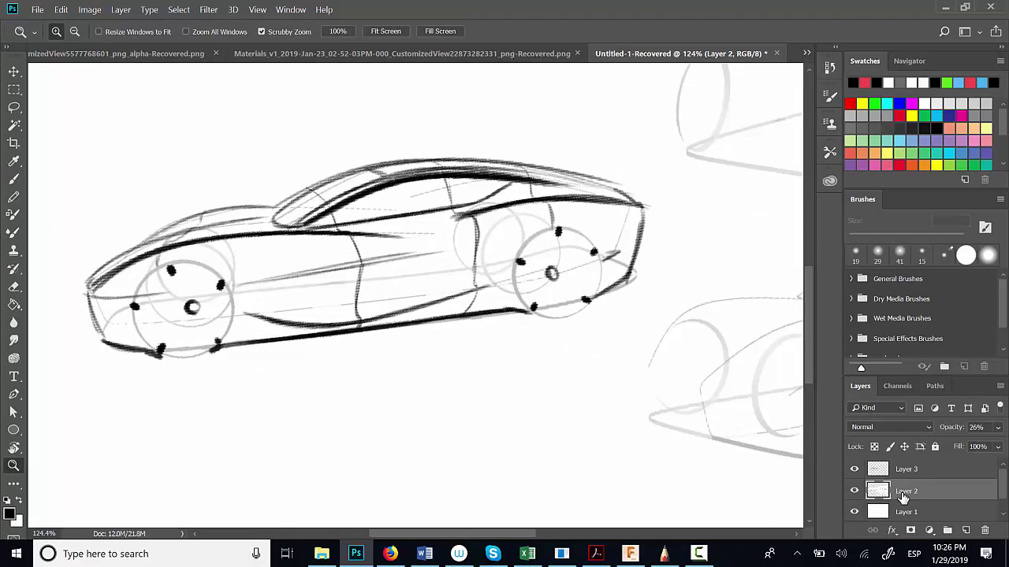
key(l)
mouse_move(670, 297)
mouse_down()
mouse_move(658, 182)
mouse_move(75, 281)
mouse_move(454, 385)
mouse_move(513, 371)
mouse_up()
Step: Duplicate the lassoed faded side view directly below the sketched car and clear the selection
key(v)
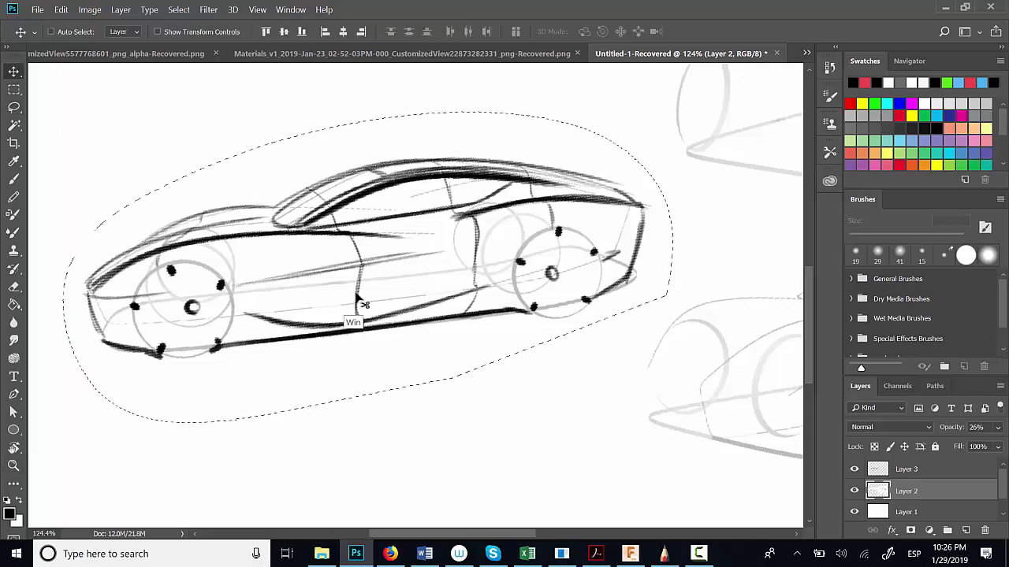
drag(381, 432, 406, 335)
key(z)
drag(409, 385, 382, 399)
key(ctrl+z)
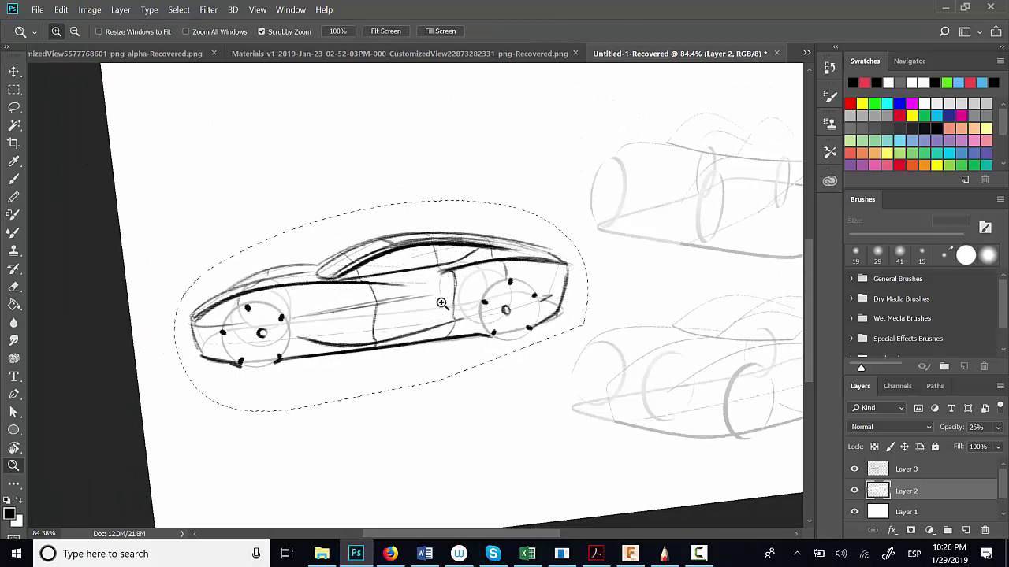
key(v)
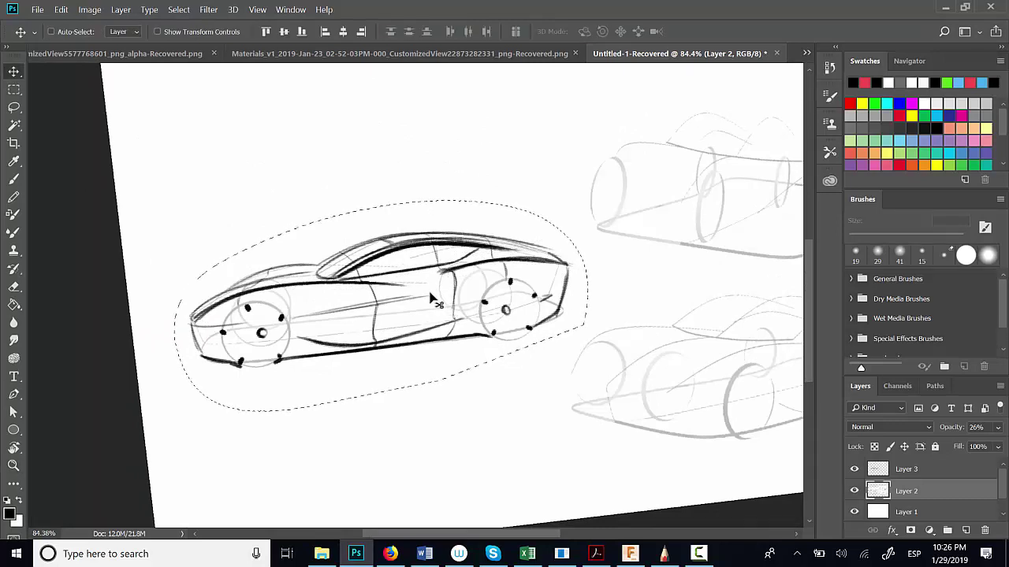
key(ctrl+d)
key(ctrl+z)
alt+drag(430, 298, 426, 423)
key(ctrl+d)
key(ctrl+shift+s)
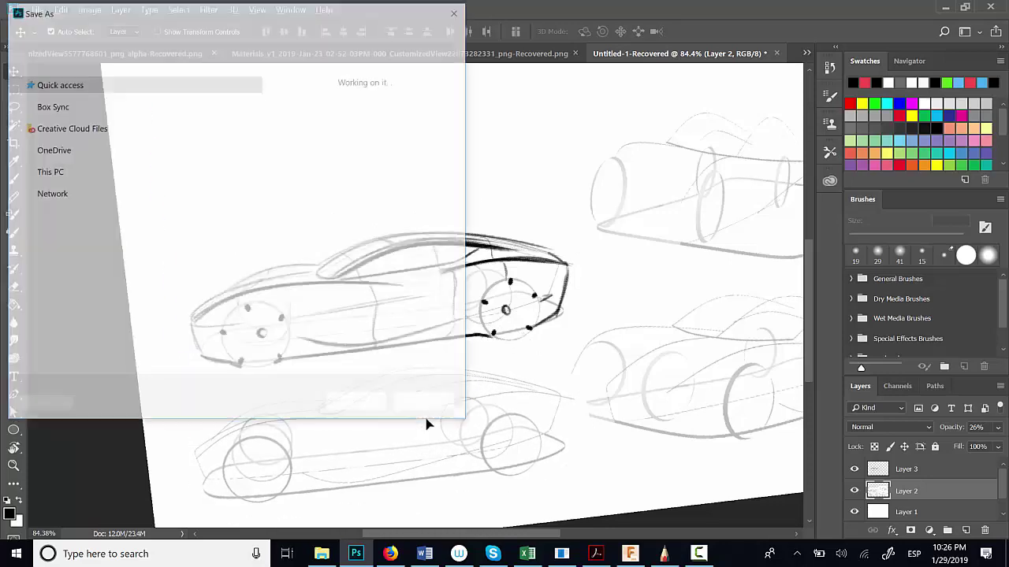
text(r)
click(443, 400)
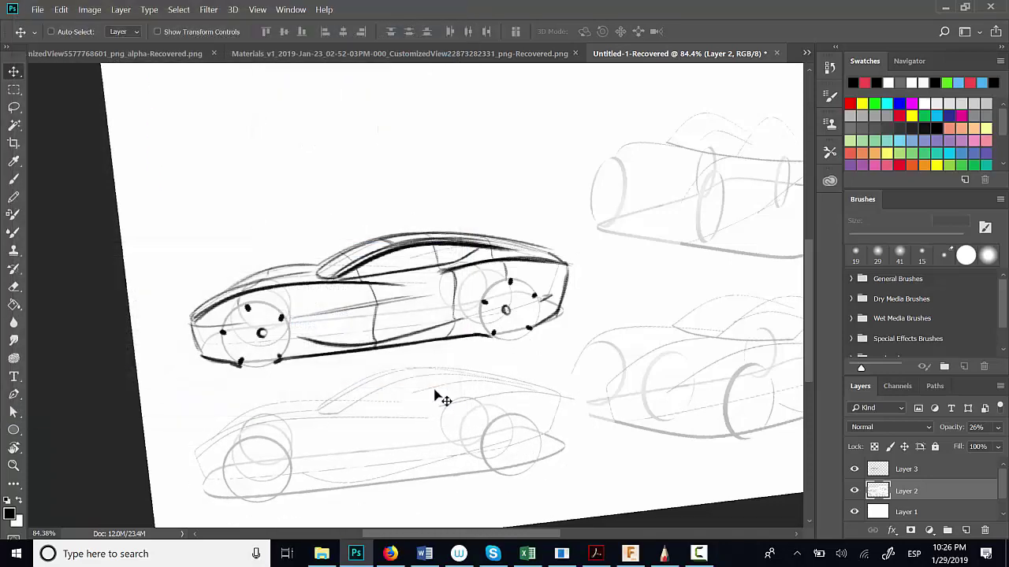
Step: Add a new layer above the underlay and draw the duplicated car's shoulder line from the nose back past the windshield base
drag(480, 472, 513, 404)
key(r)
drag(444, 476, 450, 459)
key(z)
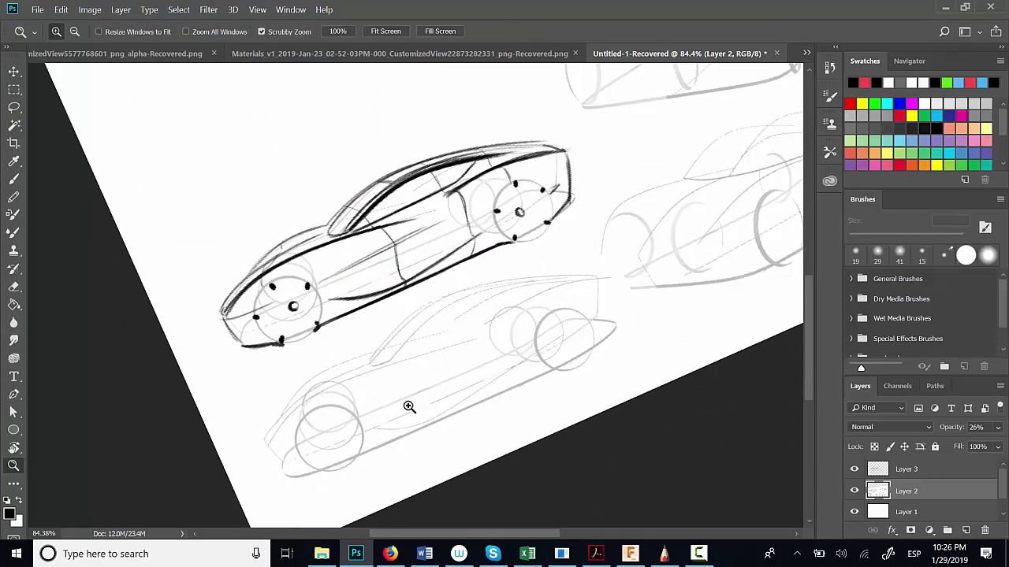
drag(410, 407, 434, 394)
key(b)
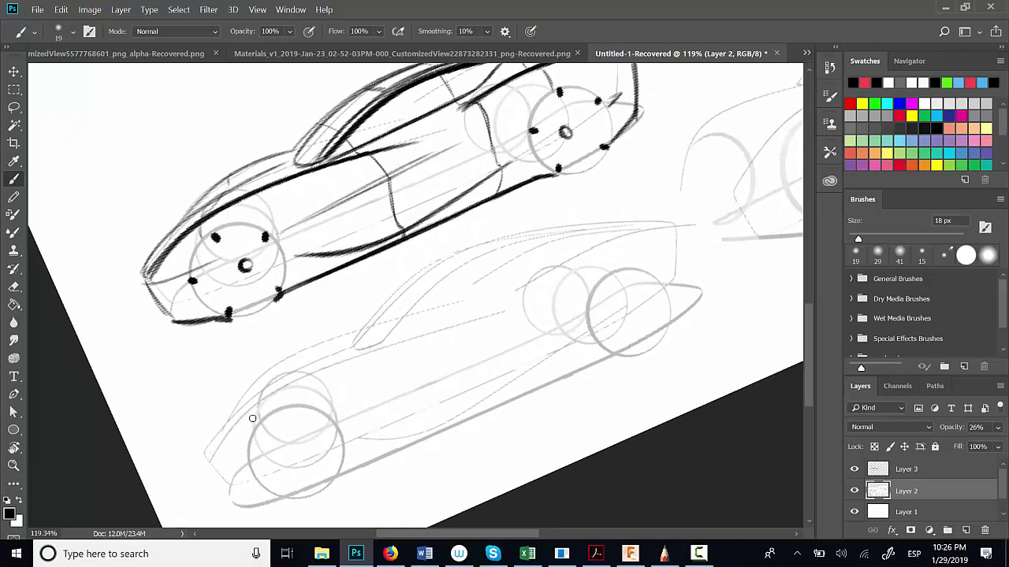
click(965, 530)
mouse_move(212, 459)
mouse_down()
mouse_move(322, 370)
mouse_move(469, 322)
mouse_move(277, 392)
mouse_move(498, 310)
mouse_up()
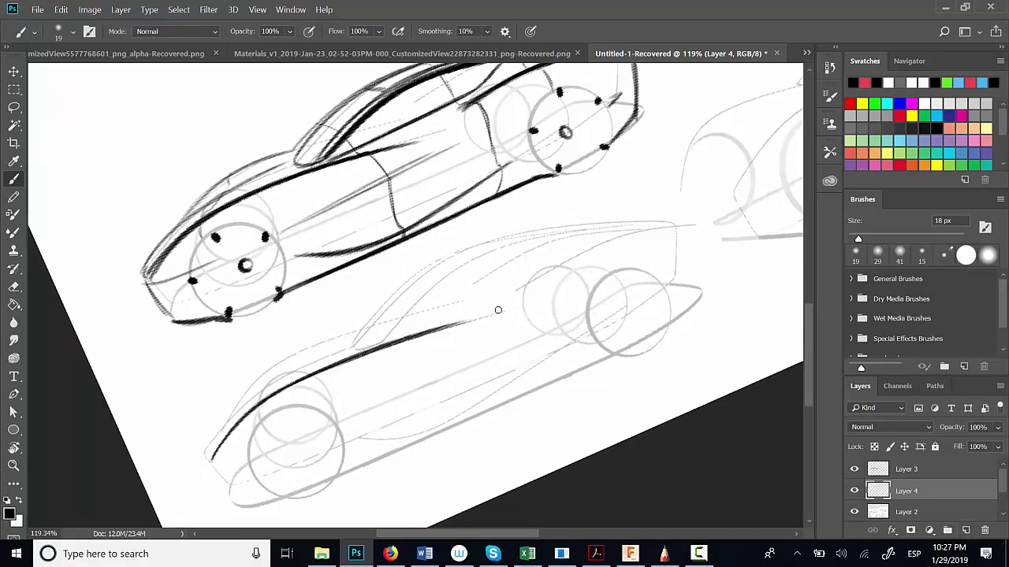
Step: Draw the duplicated car's curved upper side-window line and the rear fender line up to the tail
drag(383, 339, 599, 229)
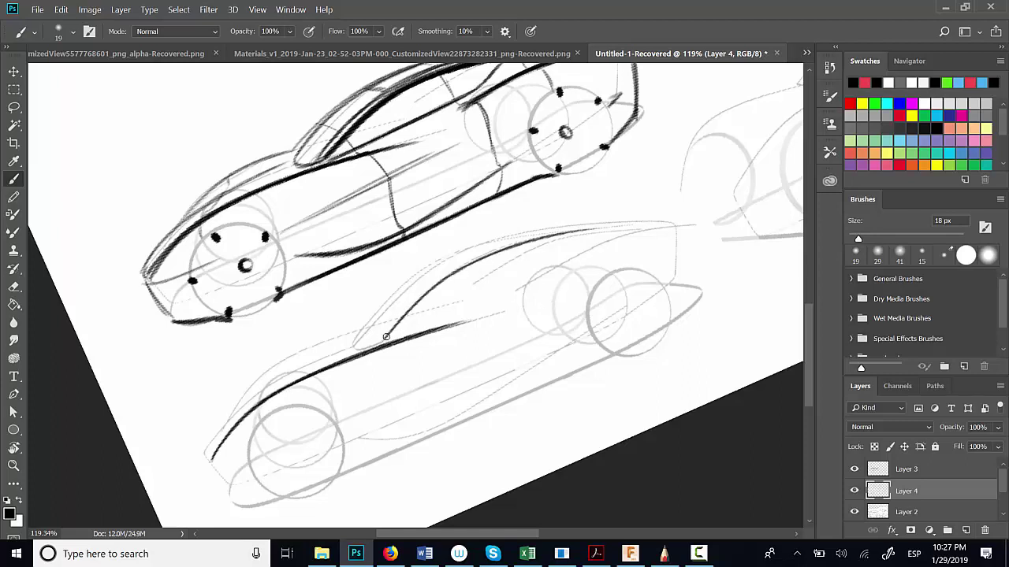
drag(385, 337, 586, 233)
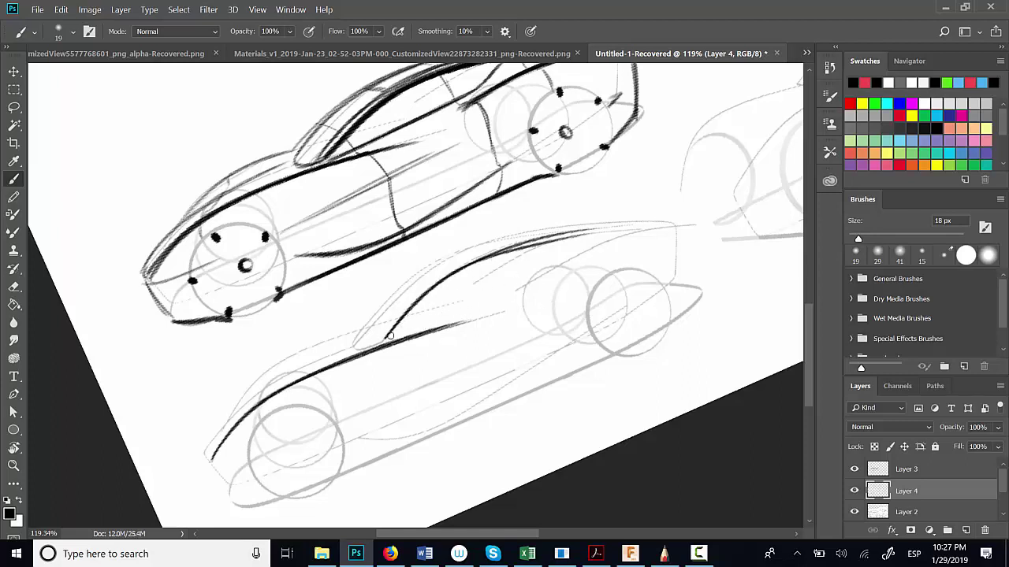
key(ctrl+z)
drag(387, 335, 586, 229)
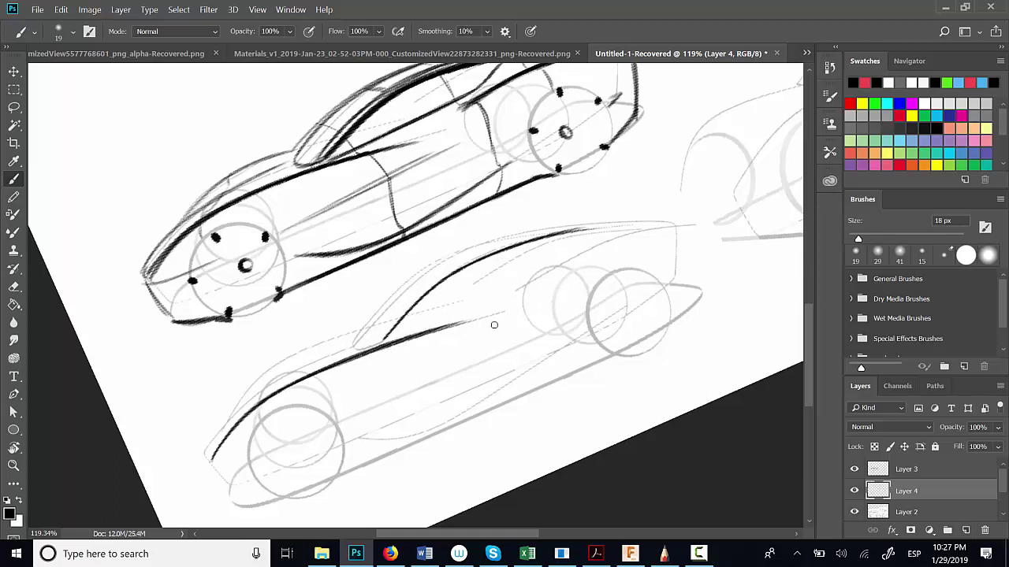
mouse_move(517, 295)
mouse_down()
mouse_move(591, 250)
mouse_move(671, 227)
mouse_up()
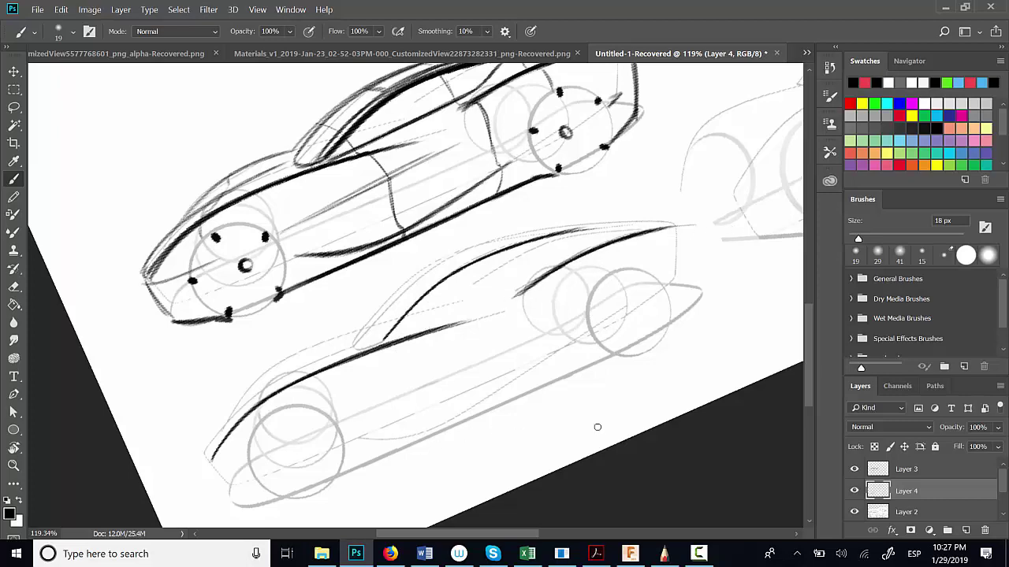
Step: Rotate the canvas nearly upside down and draw the lower body-side curve between the two wheels
key(r)
drag(597, 427, 321, 438)
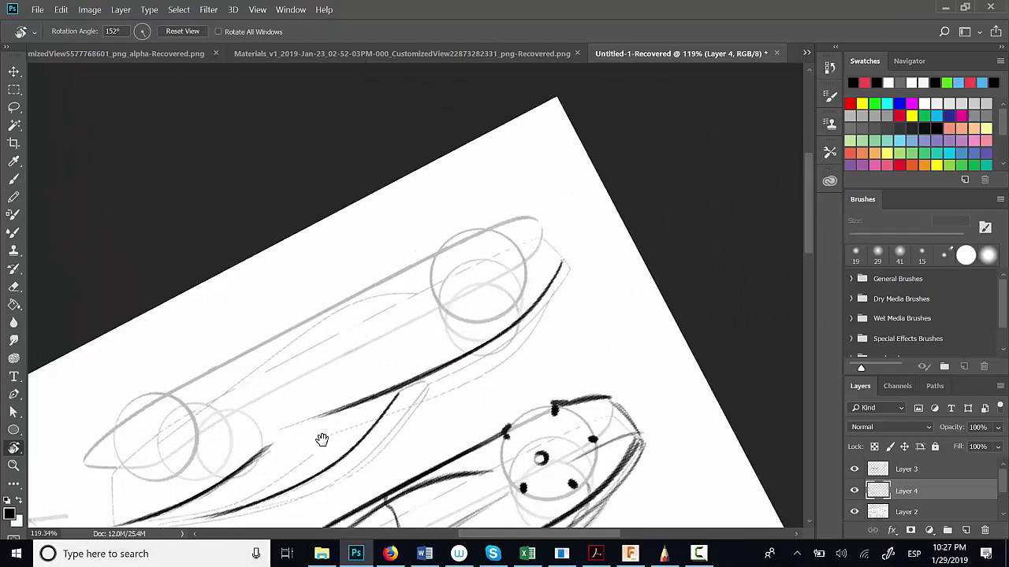
key(b)
drag(213, 405, 441, 289)
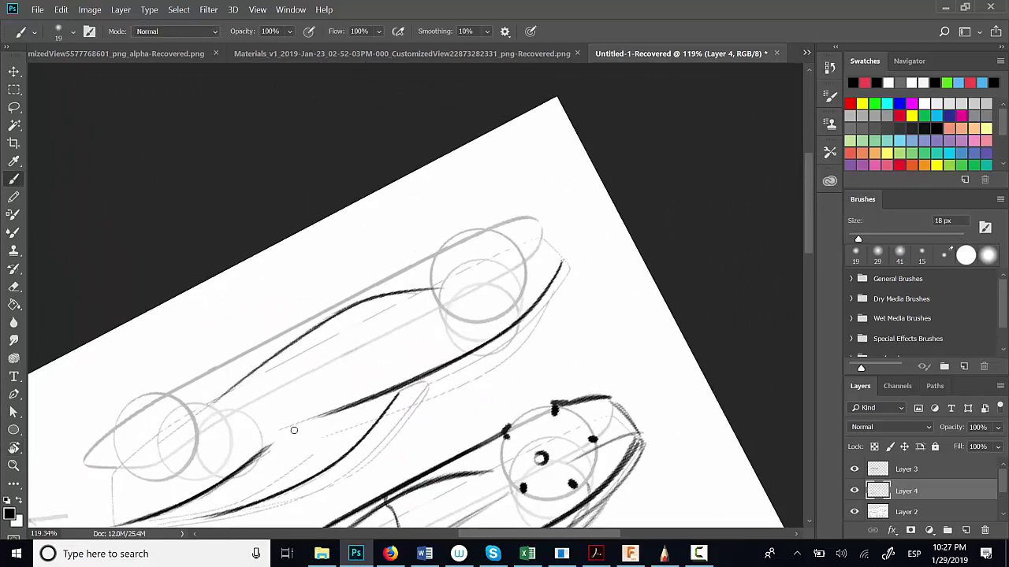
Step: Turn the car upright again and trace its windshield and roof outline, rounding off the windshield base
key(r)
drag(555, 432, 434, 176)
mouse_move(413, 382)
mouse_down()
mouse_move(375, 492)
mouse_move(412, 517)
mouse_up()
key(b)
drag(478, 278, 652, 231)
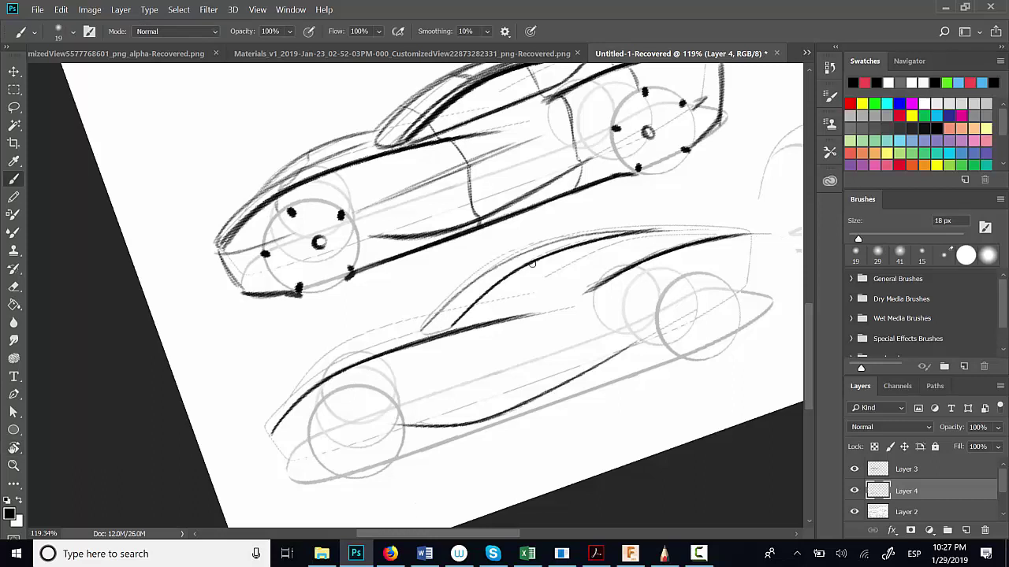
key(ctrl+z)
mouse_move(424, 328)
mouse_down()
mouse_move(437, 314)
mouse_move(672, 228)
mouse_up()
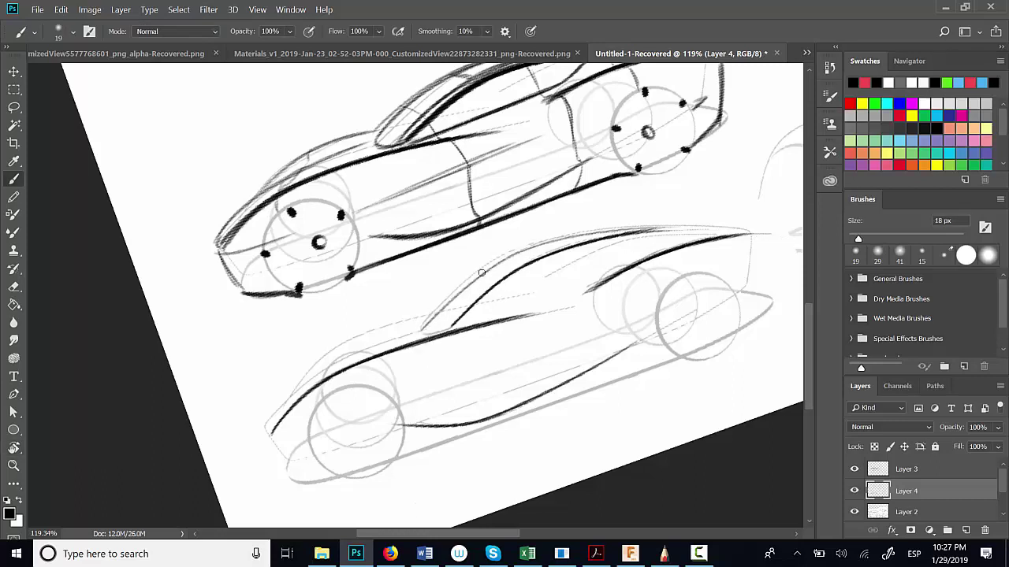
mouse_move(481, 273)
mouse_down()
mouse_move(639, 227)
mouse_move(665, 232)
mouse_up()
drag(433, 324, 435, 326)
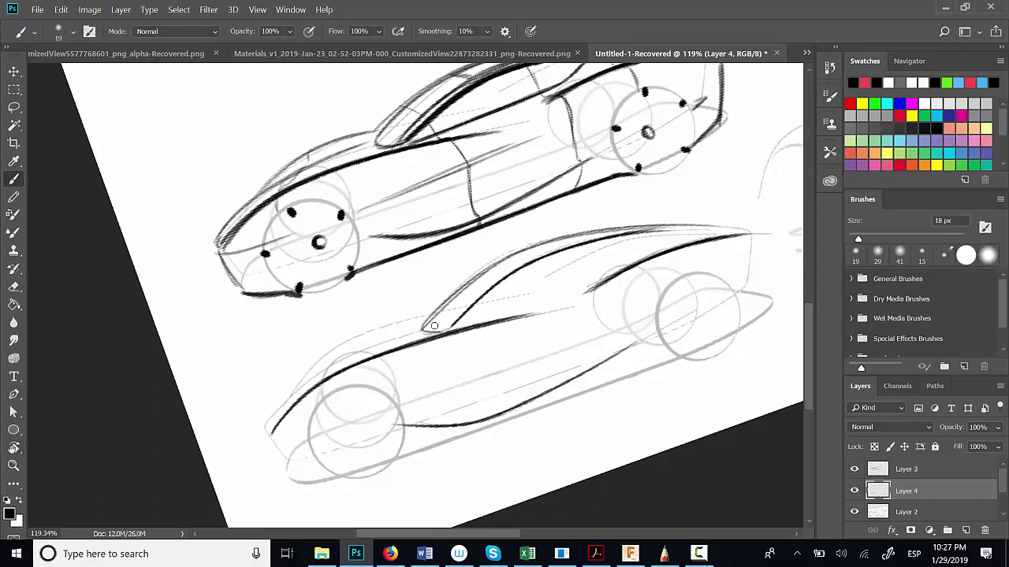
Step: Draw the hood line, the nose contour and the front bumper's lower edge
drag(294, 389, 411, 331)
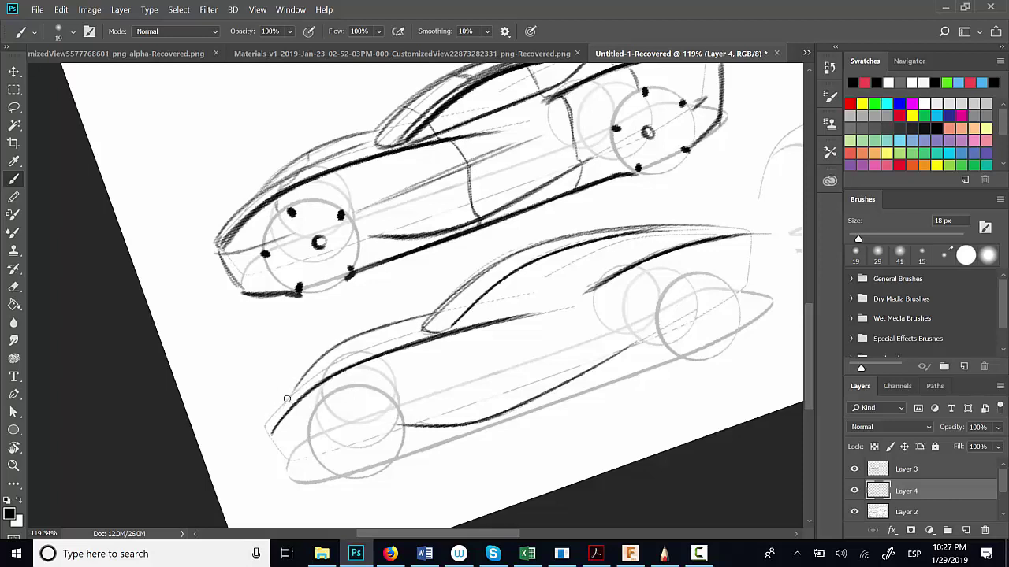
drag(266, 430, 380, 342)
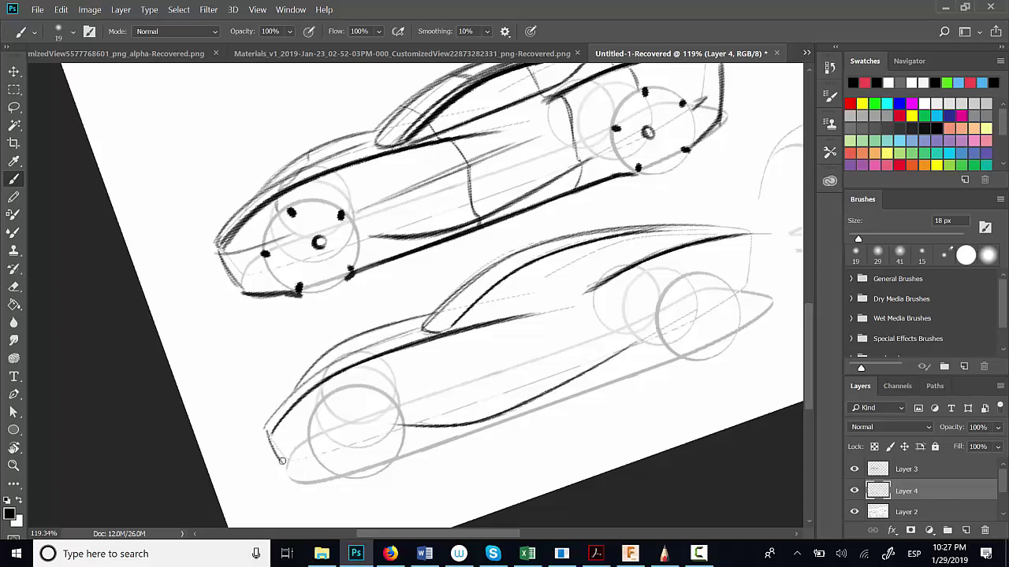
drag(282, 465, 325, 478)
Step: Draw the sill line from behind the front wheel to the rear wheel
mouse_move(286, 475)
mouse_down()
mouse_move(348, 473)
mouse_move(490, 427)
mouse_up()
drag(389, 466, 670, 351)
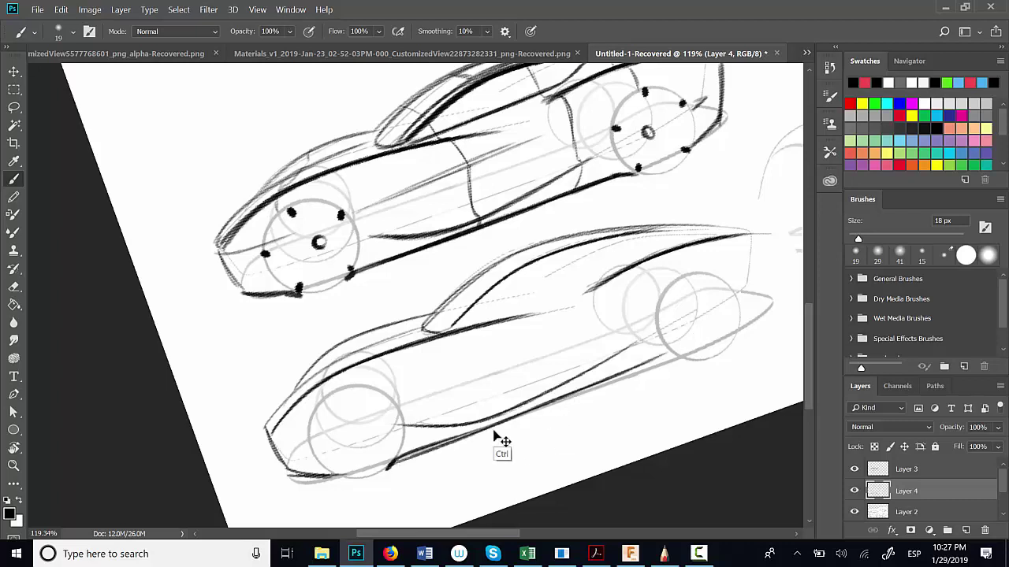
key(ctrl+z)
drag(422, 451, 682, 356)
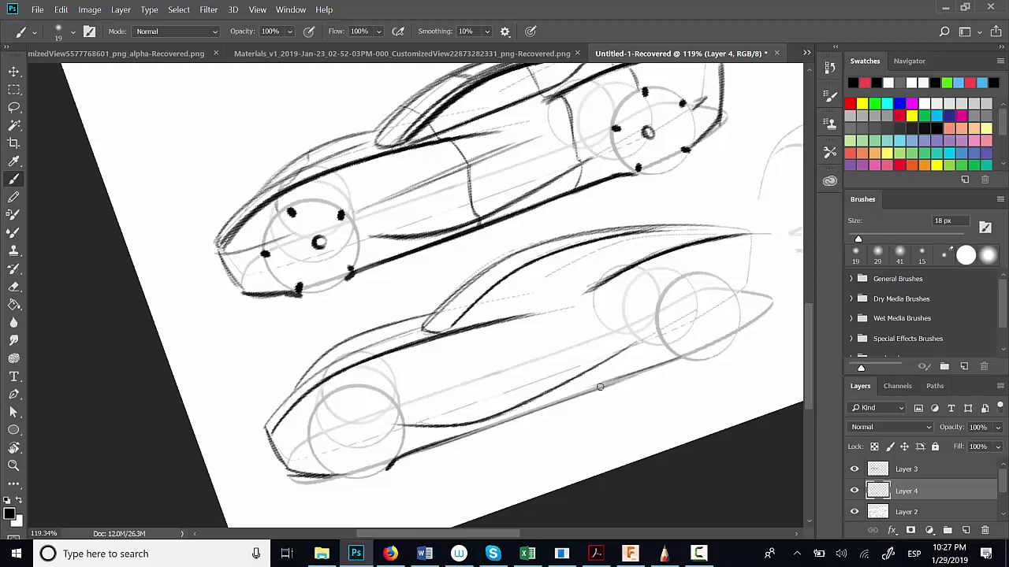
drag(520, 413, 702, 358)
drag(584, 397, 691, 356)
Step: Draw the car's tail contour down from the rear fender tip to the lower bumper behind the rear wheel
drag(678, 396, 436, 508)
mouse_move(496, 450)
mouse_down()
mouse_move(527, 408)
mouse_move(515, 344)
mouse_move(514, 411)
mouse_move(500, 433)
mouse_up()
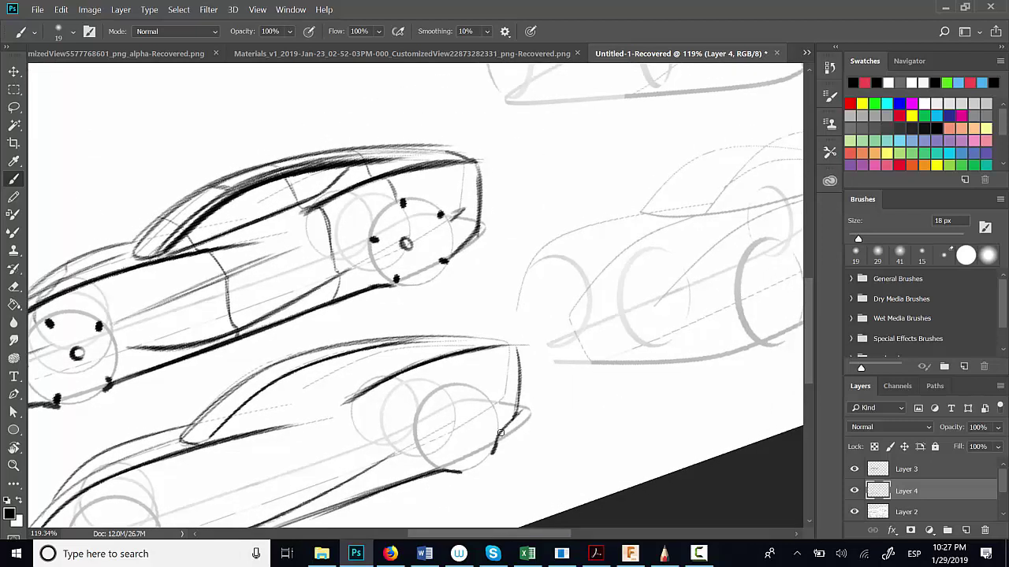
drag(510, 344, 516, 386)
Step: Tilt the car and draw a crease from the nose toward the front wheel plus a body-side crease behind that wheel
key(r)
drag(444, 421, 477, 426)
mouse_move(476, 466)
mouse_down()
mouse_move(462, 470)
mouse_move(493, 463)
mouse_move(525, 428)
mouse_up()
key(b)
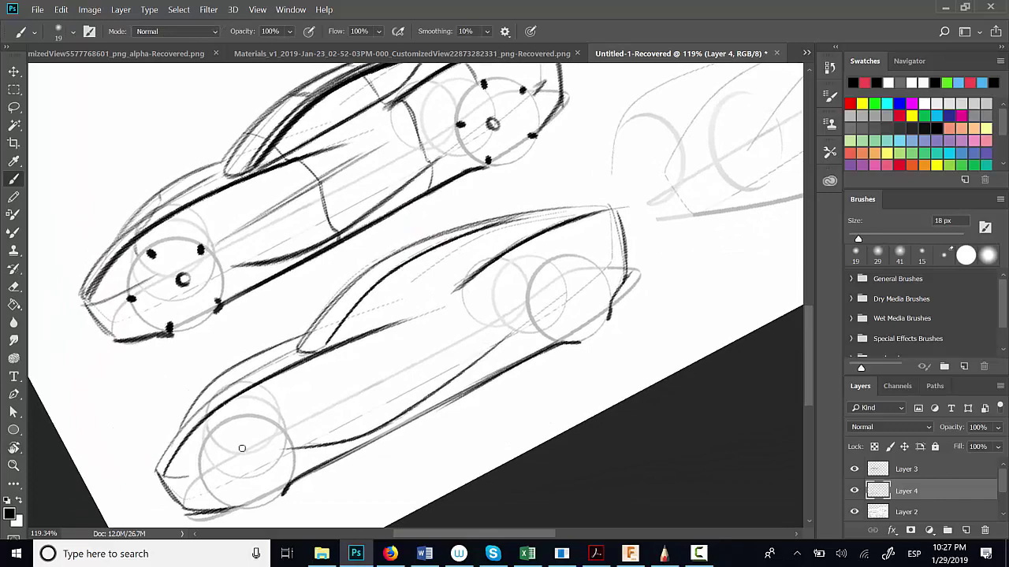
drag(164, 476, 224, 452)
mouse_move(278, 421)
mouse_down()
mouse_move(402, 348)
mouse_move(386, 359)
mouse_up()
Step: Rotate the car nearly vertical and draw the upper front door cut line from the windshield base to the body-side crease
key(r)
mouse_move(432, 471)
mouse_down()
mouse_move(464, 461)
mouse_move(591, 356)
mouse_move(563, 225)
mouse_move(491, 349)
mouse_up()
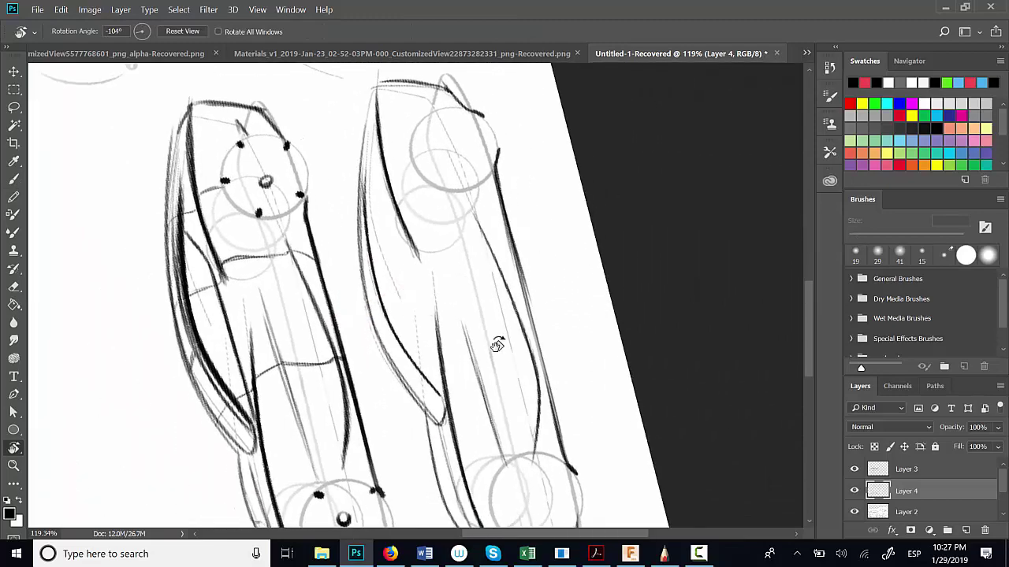
key(b)
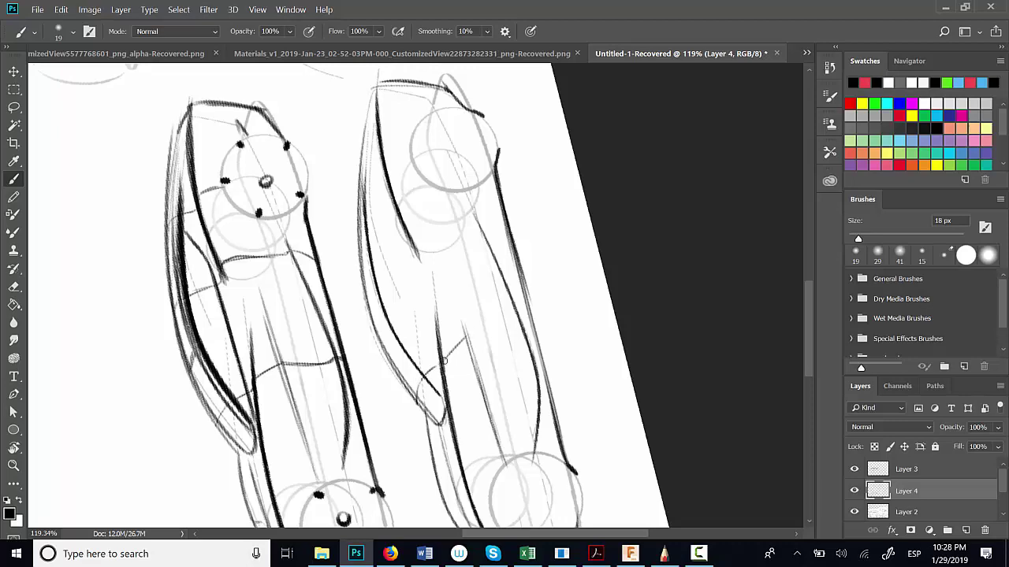
Step: Rotate the car back toward horizontal and continue the front door cut line from the body-side crease down to the sill
key(r)
mouse_move(590, 371)
mouse_down()
mouse_move(331, 467)
mouse_move(354, 409)
mouse_up()
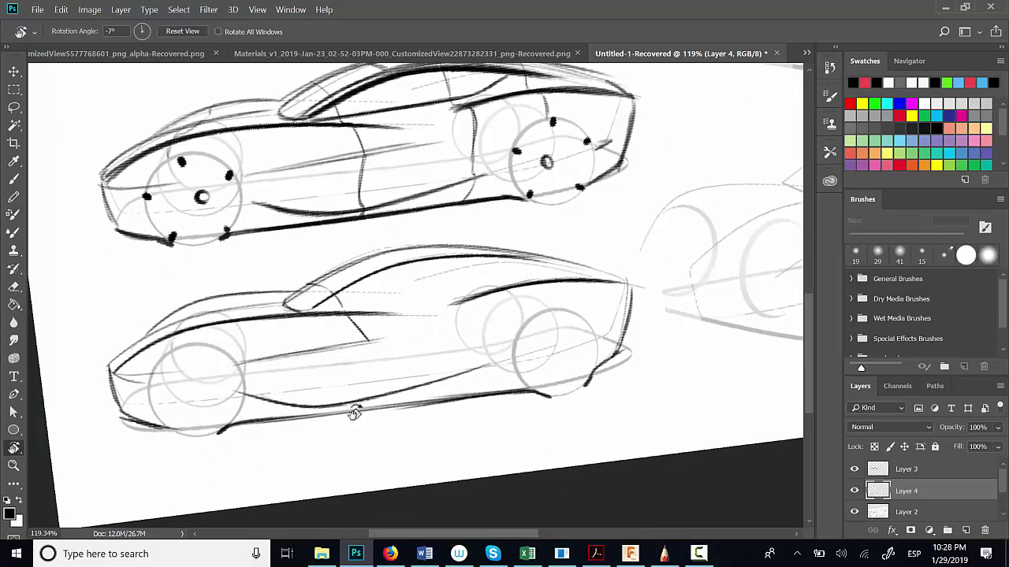
key(b)
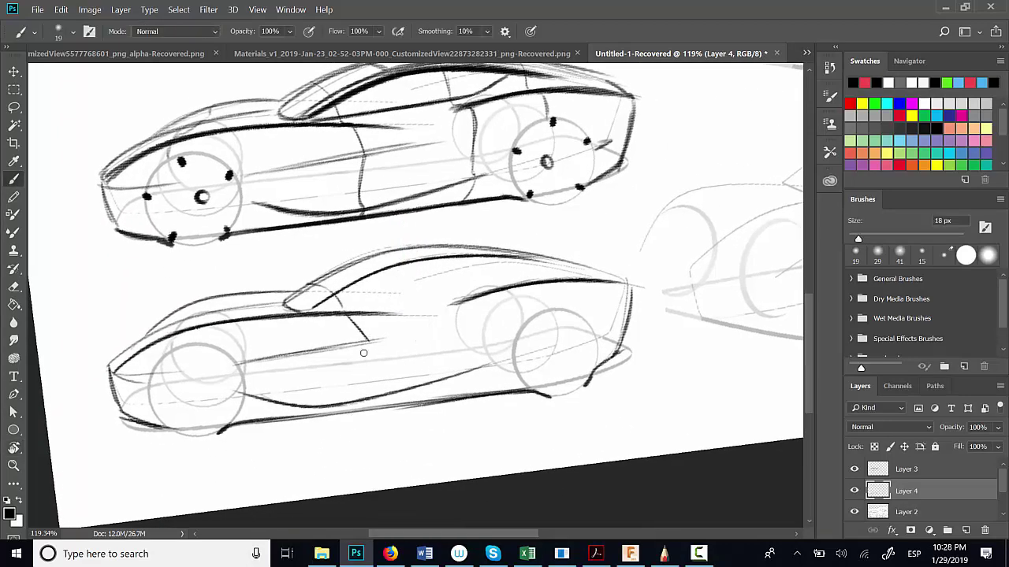
drag(367, 345, 336, 400)
mouse_move(366, 347)
mouse_down()
mouse_move(337, 394)
mouse_move(368, 346)
mouse_up()
drag(337, 398, 370, 342)
Step: Flip the canvas to a steep angle and darken the lower body-side curve running back from the front wheel
key(r)
mouse_move(412, 459)
mouse_down()
mouse_move(601, 265)
mouse_move(442, 126)
mouse_move(278, 464)
mouse_move(234, 500)
mouse_move(236, 428)
mouse_move(310, 278)
mouse_up()
key(b)
drag(254, 384, 322, 269)
drag(293, 310, 355, 235)
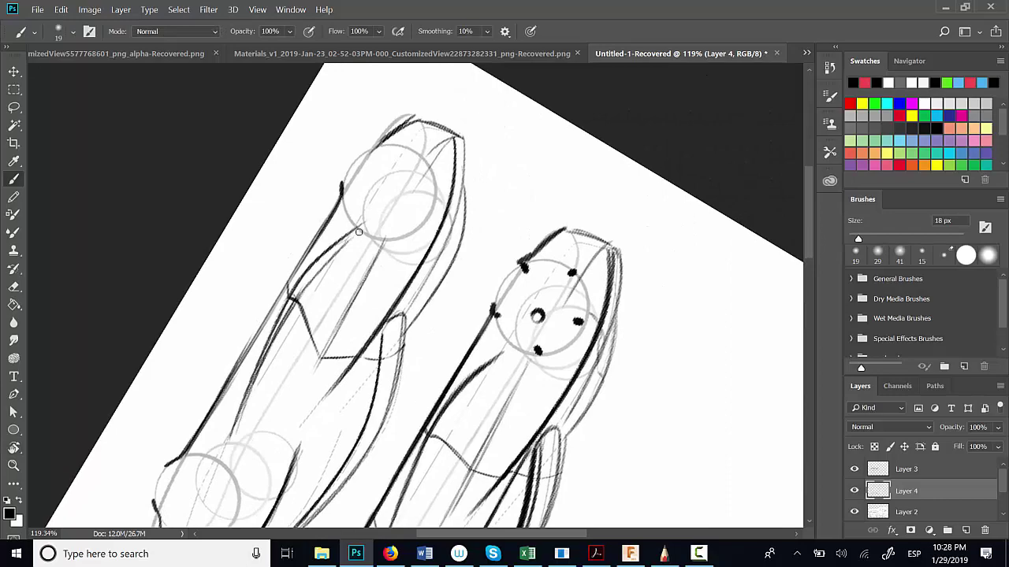
drag(269, 339, 358, 232)
drag(339, 247, 240, 426)
Step: Rotate the car upright and extend the body-side crease rearward across the door toward the rear wheel
key(r)
mouse_move(529, 426)
mouse_down()
mouse_move(549, 189)
mouse_move(513, 168)
mouse_move(426, 428)
mouse_move(448, 470)
mouse_move(478, 473)
mouse_up()
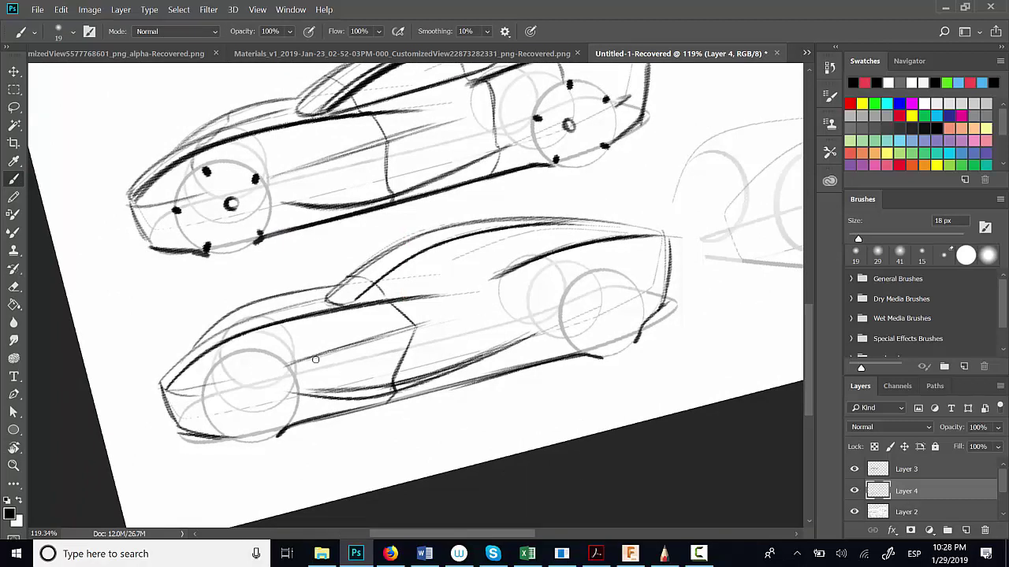
drag(322, 358, 533, 293)
mouse_move(358, 345)
mouse_down()
mouse_move(549, 289)
mouse_move(380, 339)
mouse_up()
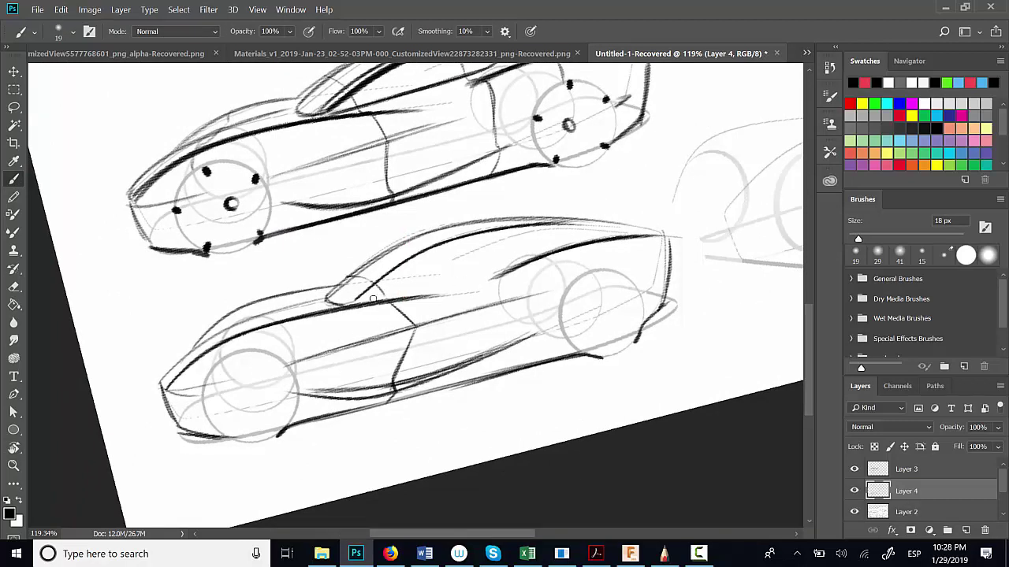
Step: Draw the side window's upper line and rear edge on the lower side-view car, plus the rear door cut down to the sill
mouse_move(370, 299)
mouse_down()
mouse_move(462, 243)
mouse_move(383, 290)
mouse_move(495, 238)
mouse_up()
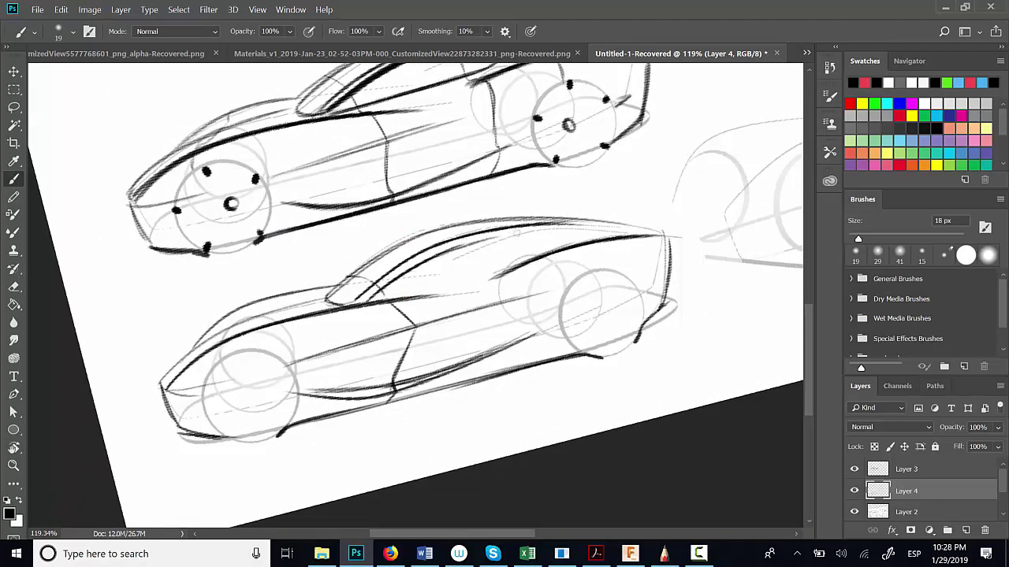
mouse_move(433, 257)
mouse_down()
mouse_move(523, 230)
mouse_move(551, 234)
mouse_up()
mouse_move(470, 244)
mouse_down()
mouse_move(550, 223)
mouse_move(576, 273)
mouse_up()
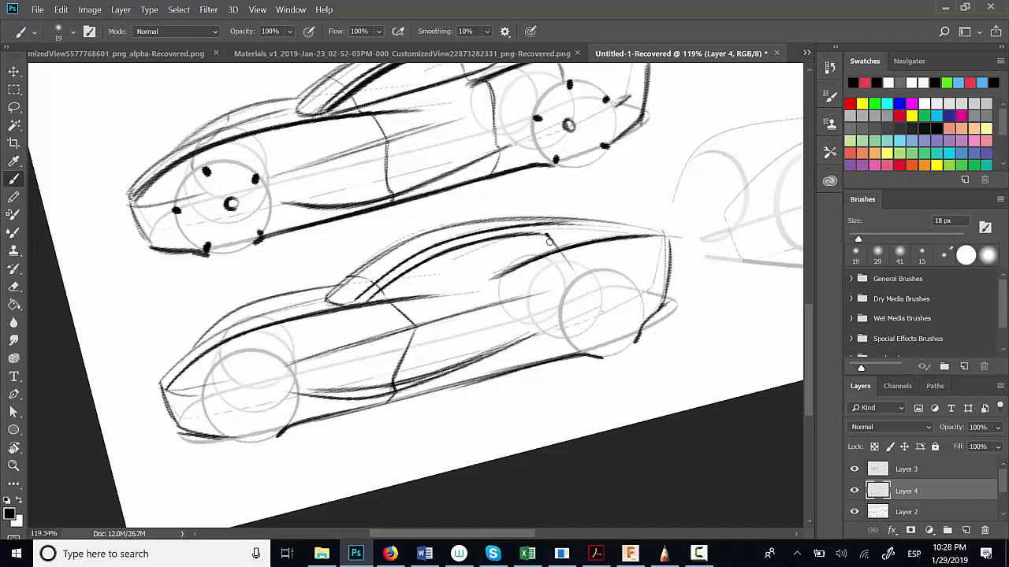
drag(544, 235, 557, 251)
mouse_move(414, 298)
mouse_down()
mouse_move(516, 267)
mouse_move(490, 273)
mouse_up()
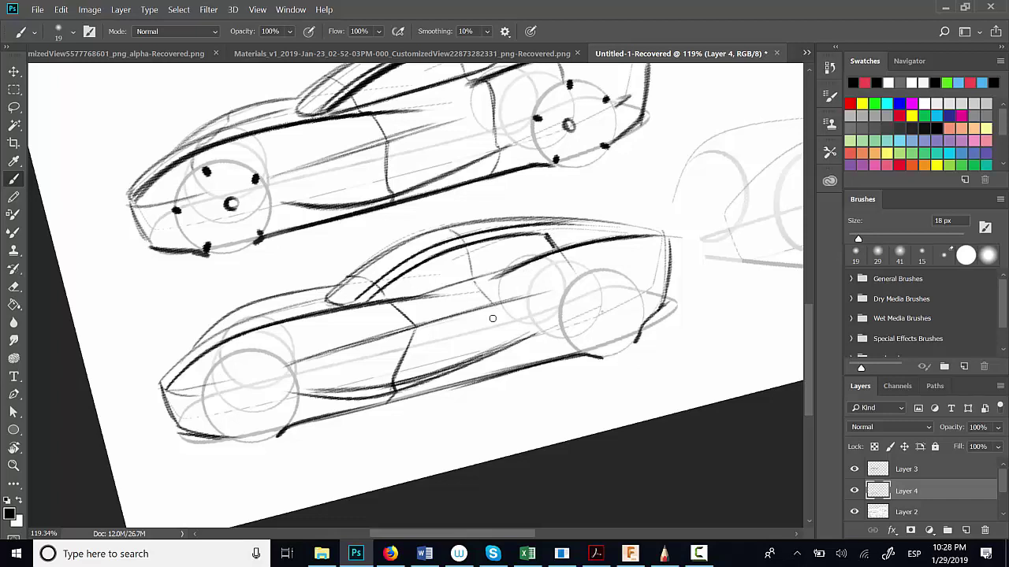
drag(493, 300, 465, 385)
Step: Mark the spoke positions and hub centres on the rear and front wheels of the lower side-view car
mouse_move(593, 281)
mouse_down()
mouse_move(604, 289)
mouse_move(591, 289)
mouse_move(569, 330)
mouse_move(564, 315)
mouse_up()
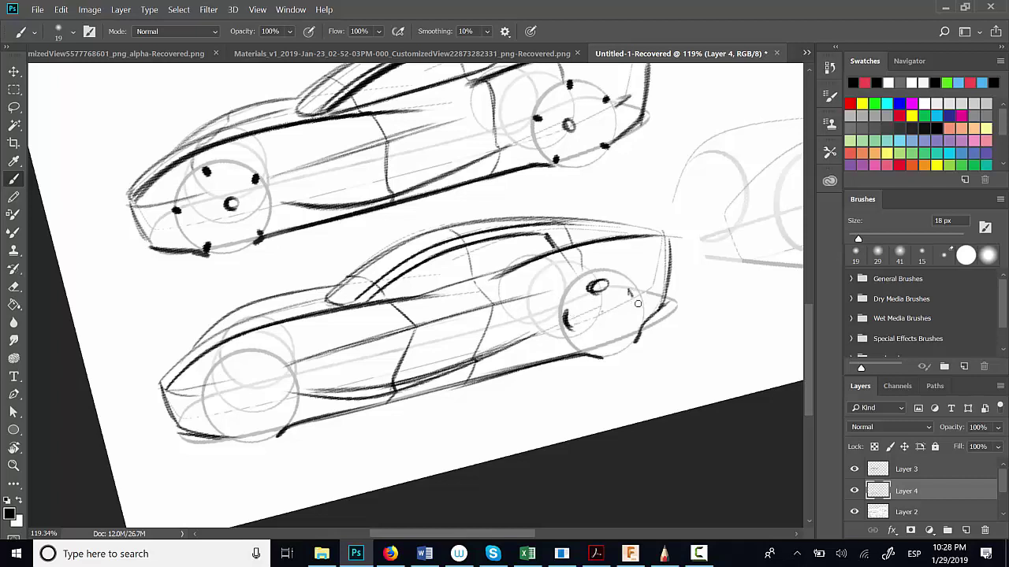
drag(628, 293, 632, 304)
mouse_move(588, 344)
mouse_down()
mouse_move(603, 347)
mouse_move(591, 350)
mouse_up()
mouse_move(637, 322)
mouse_down()
mouse_move(632, 335)
mouse_move(594, 322)
mouse_up()
drag(227, 370, 241, 366)
drag(212, 400, 207, 414)
drag(282, 373, 285, 390)
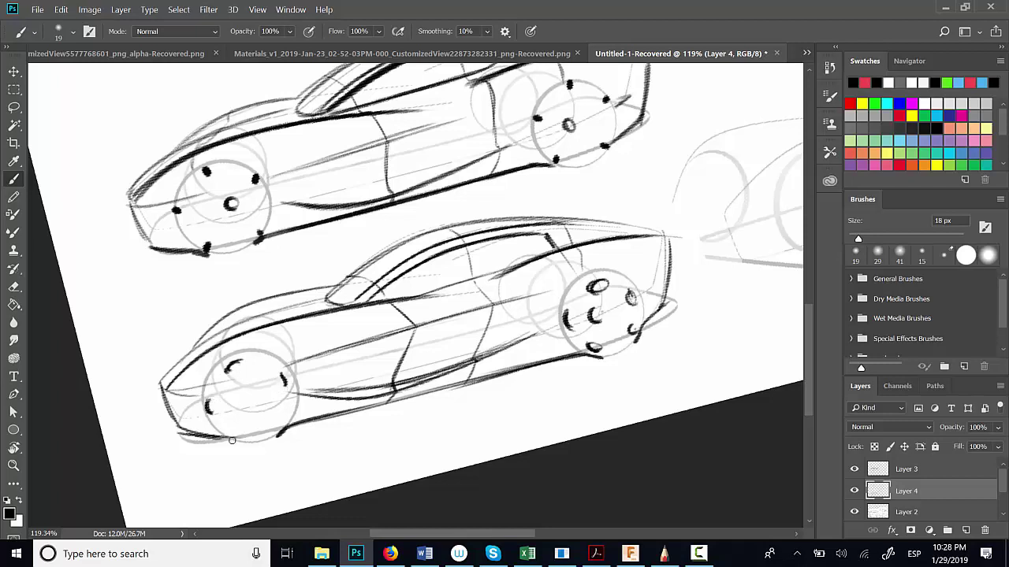
drag(228, 432, 276, 429)
drag(248, 390, 256, 401)
Step: Thicken the sill line of the lower side-view car and darken its front and rear fender shoulder lines
key(ctrl+space)
mouse_move(470, 431)
mouse_down()
mouse_move(428, 446)
mouse_move(470, 415)
mouse_up()
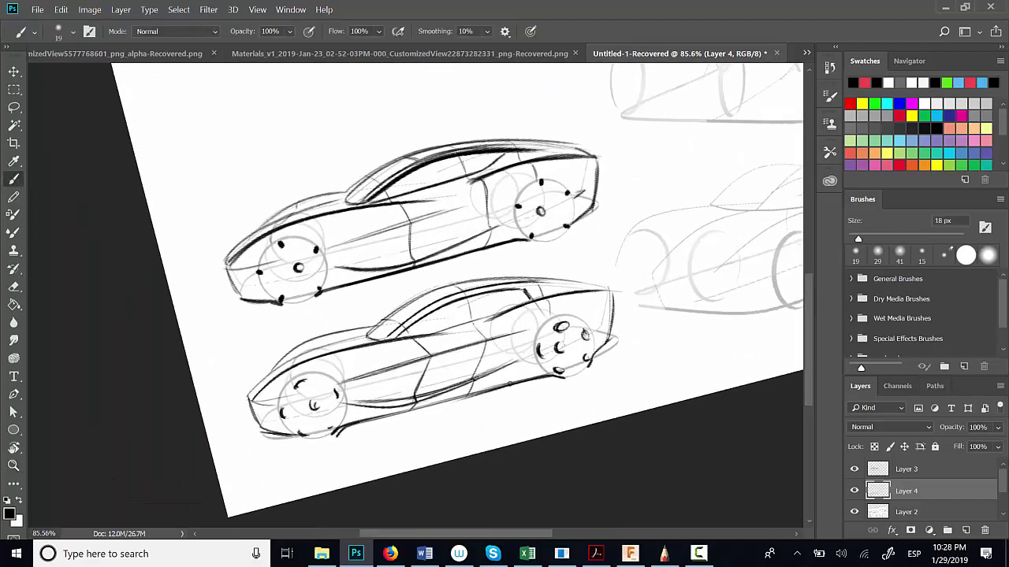
mouse_move(531, 380)
mouse_down()
mouse_move(339, 431)
mouse_move(555, 376)
mouse_move(343, 432)
mouse_move(413, 402)
mouse_up()
drag(340, 405, 503, 367)
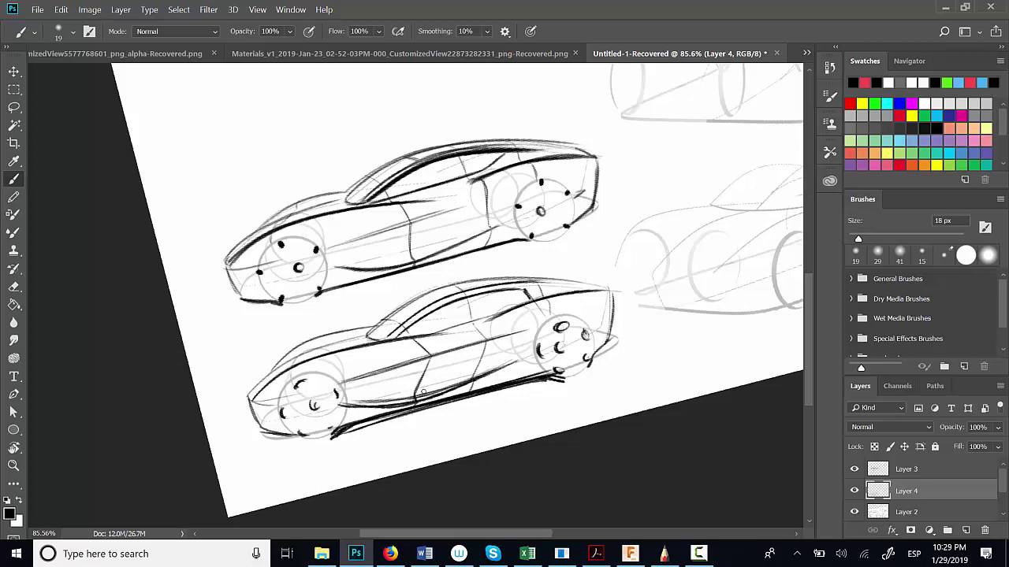
drag(254, 399, 448, 334)
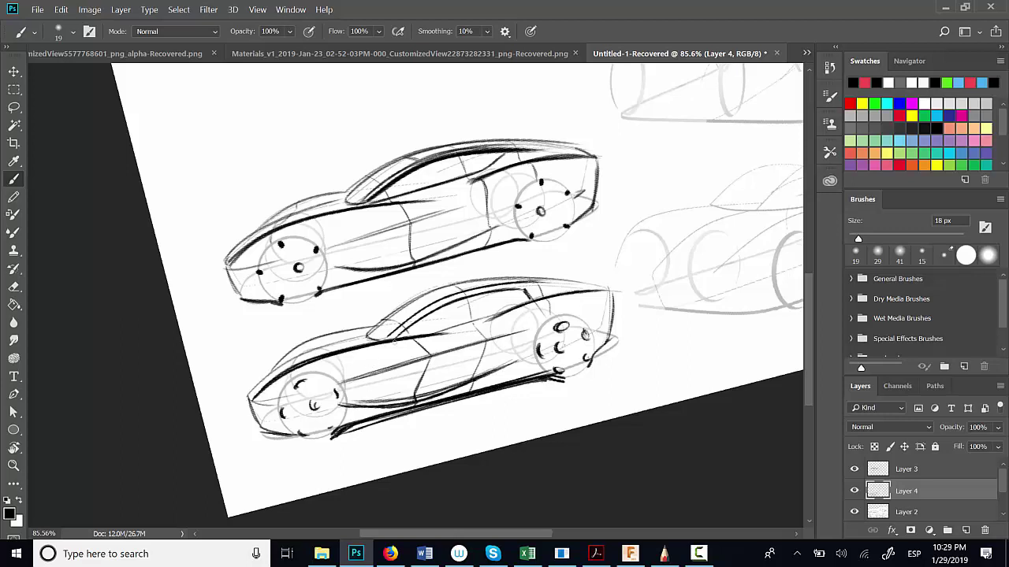
mouse_move(285, 375)
mouse_down()
mouse_move(579, 284)
mouse_move(619, 294)
mouse_up()
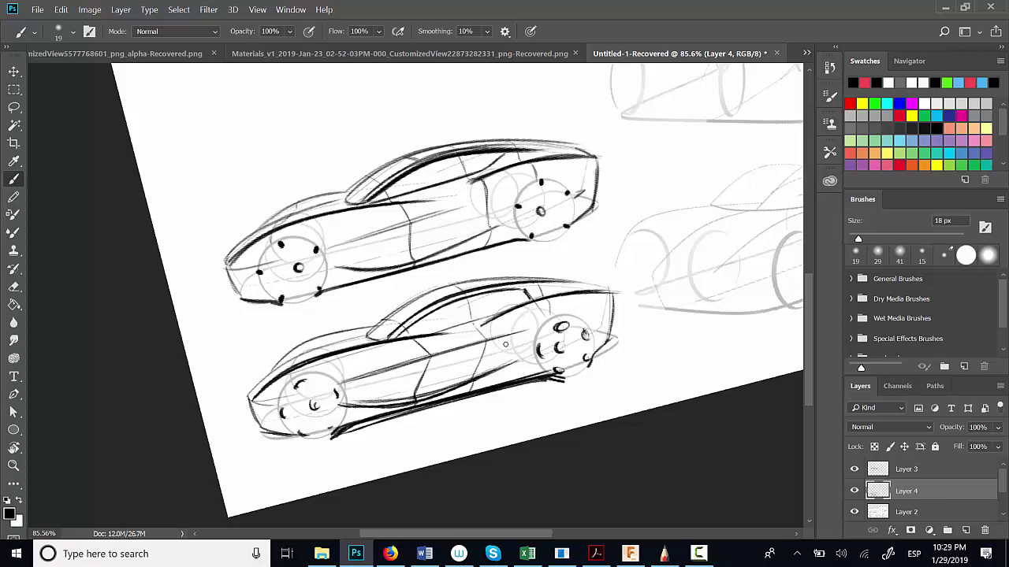
Step: Draw the far-side front fender curve over the faded upper perspective underlay, from the nose to the windshield base
ctrl+drag(644, 395, 398, 498)
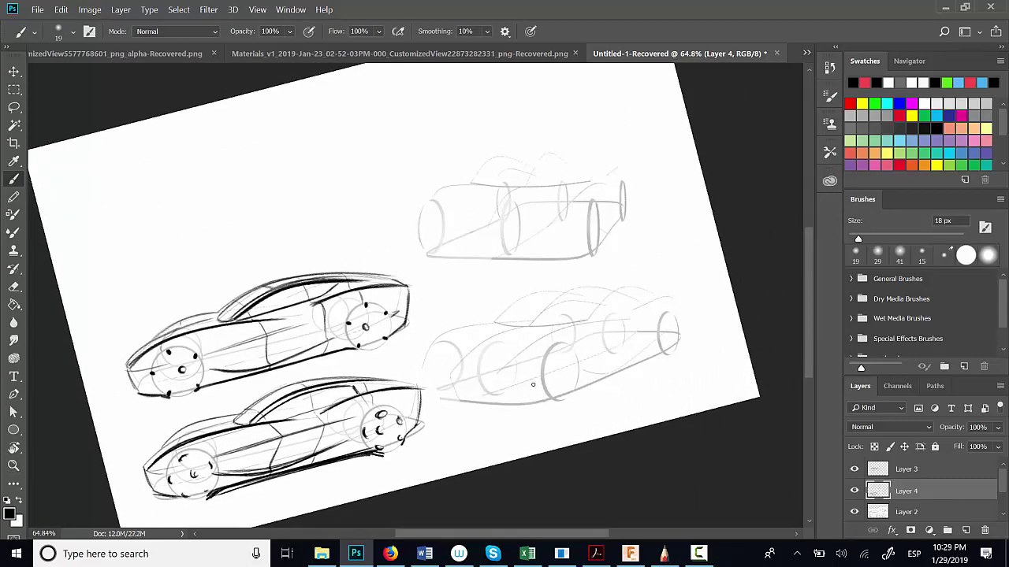
scroll(512, 361, up, 3)
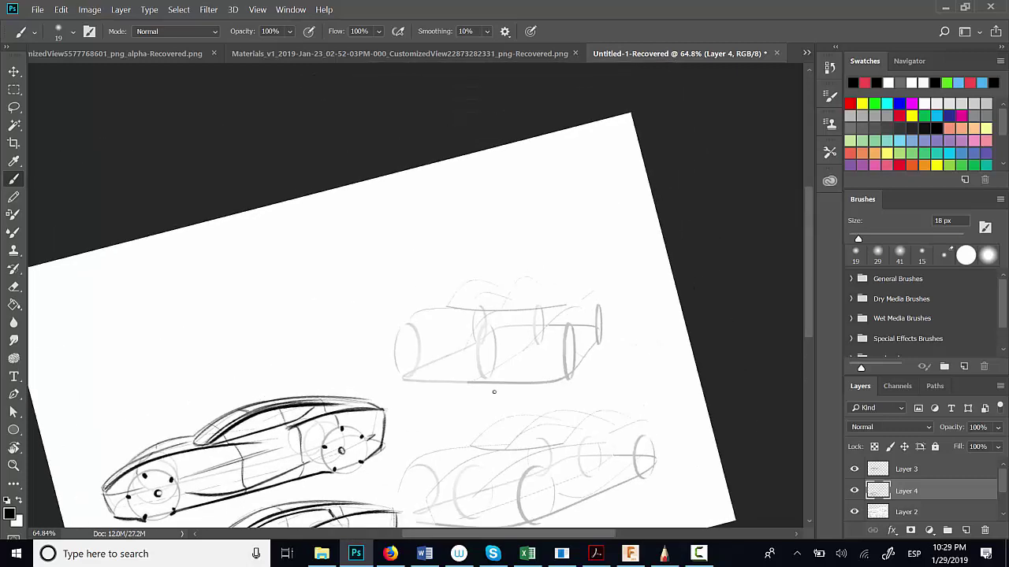
key(ctrl+z)
ctrl+drag(496, 367, 531, 357)
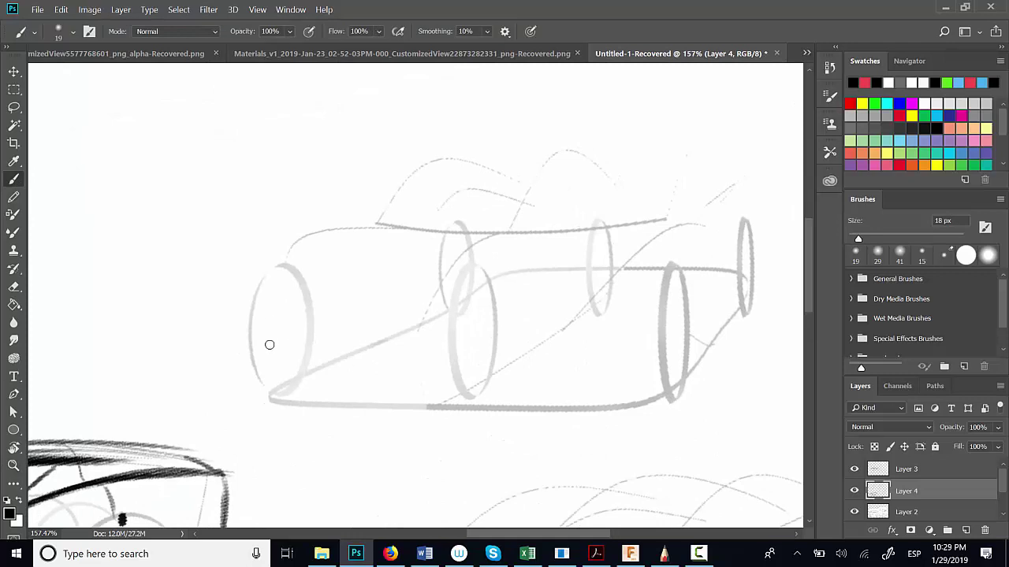
drag(269, 342, 403, 219)
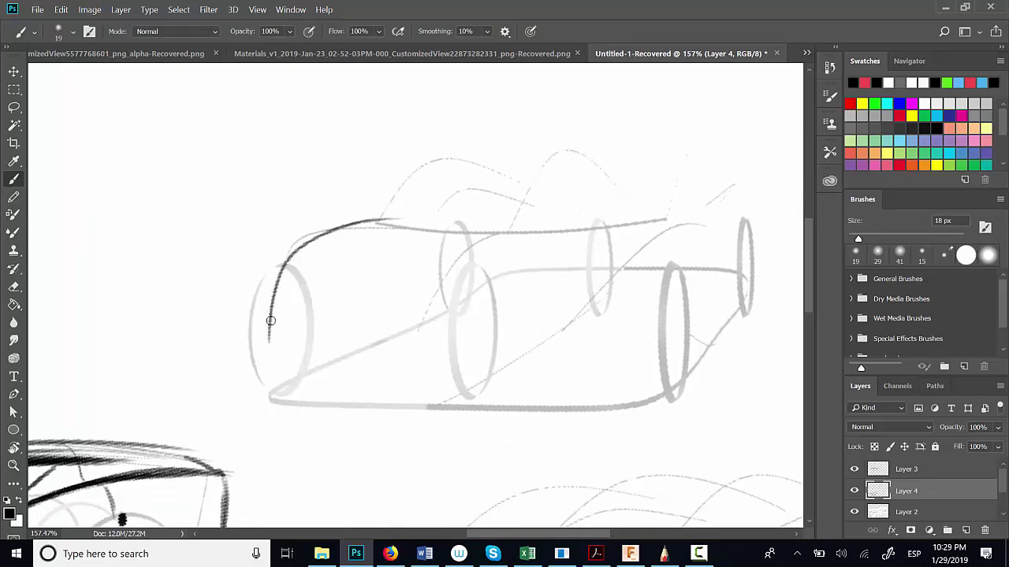
mouse_move(269, 340)
mouse_down()
mouse_move(322, 228)
mouse_move(394, 216)
mouse_up()
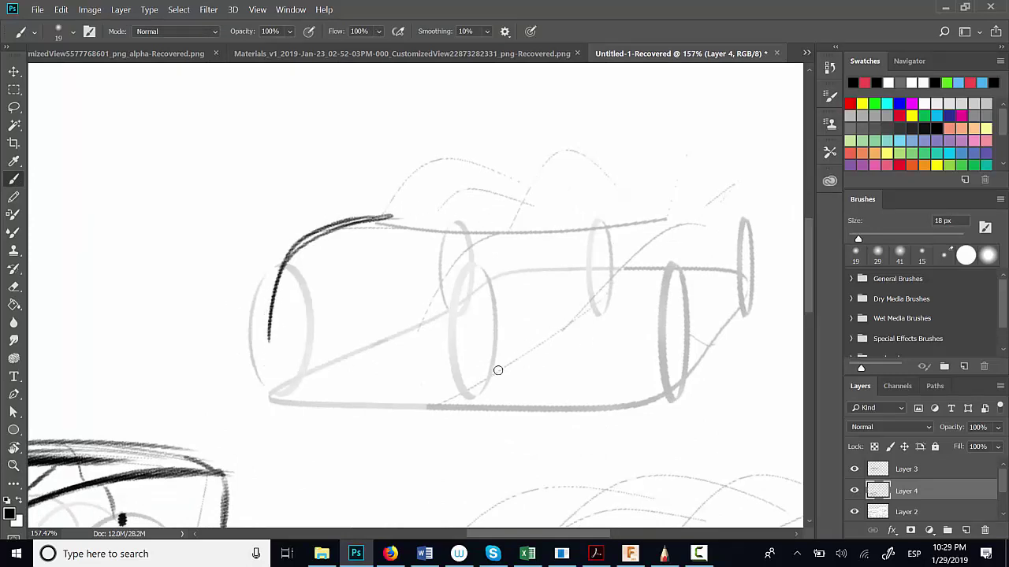
Step: Draw the near-side front fender arc and the short rear fender arc on the perspective car
drag(552, 341, 733, 228)
key(ctrl+z)
mouse_move(550, 339)
mouse_down()
mouse_move(718, 222)
mouse_move(745, 186)
mouse_up()
drag(579, 299, 668, 230)
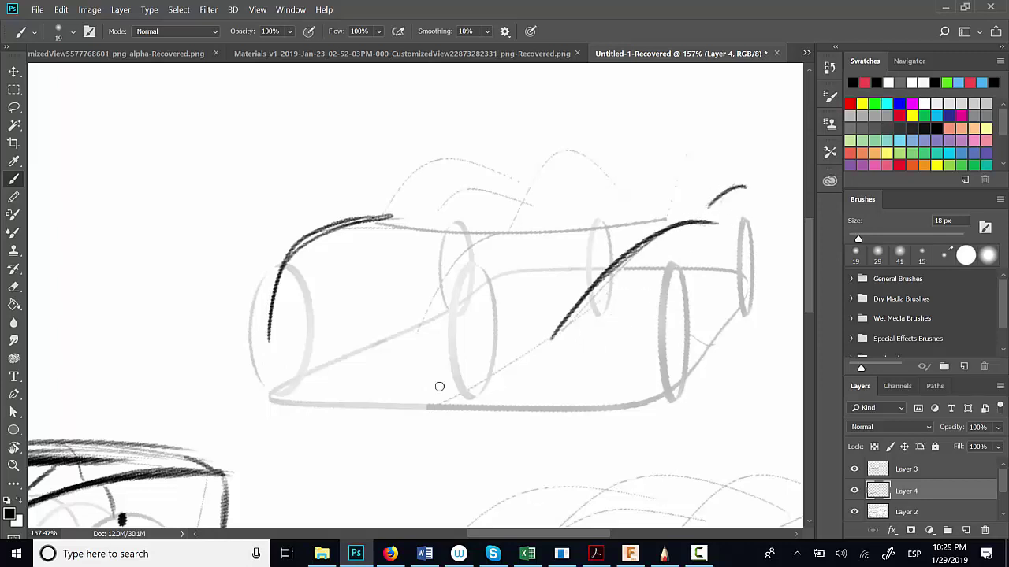
Step: Sketch the hood and windshield centre line, then outline the roof, side window and far windshield pillar on the perspective car
drag(398, 345, 504, 232)
mouse_move(410, 324)
mouse_down()
mouse_move(506, 229)
mouse_move(618, 151)
mouse_up()
drag(426, 171, 686, 155)
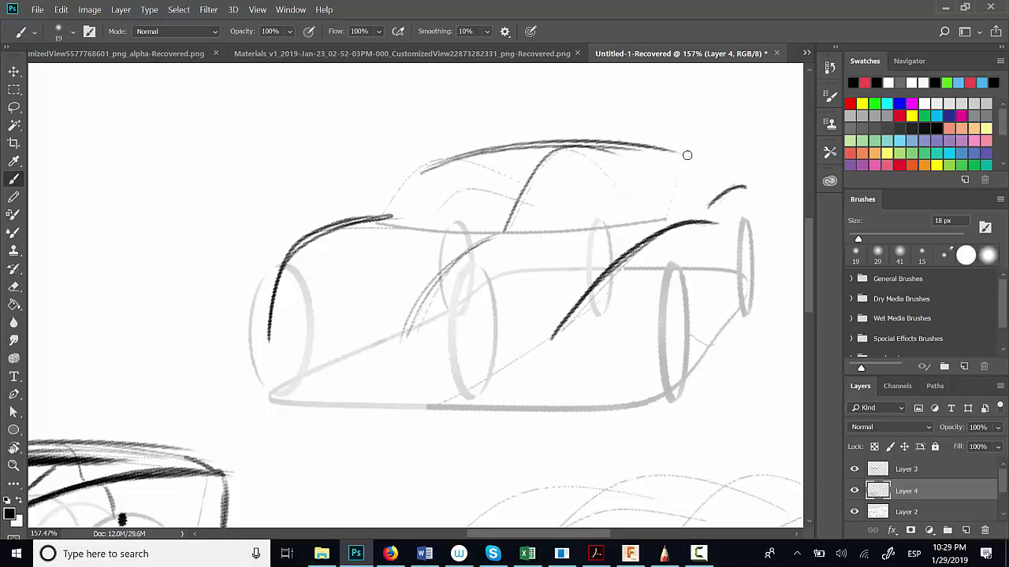
drag(666, 216, 722, 180)
mouse_move(378, 222)
mouse_down()
mouse_move(431, 165)
mouse_move(499, 153)
mouse_up()
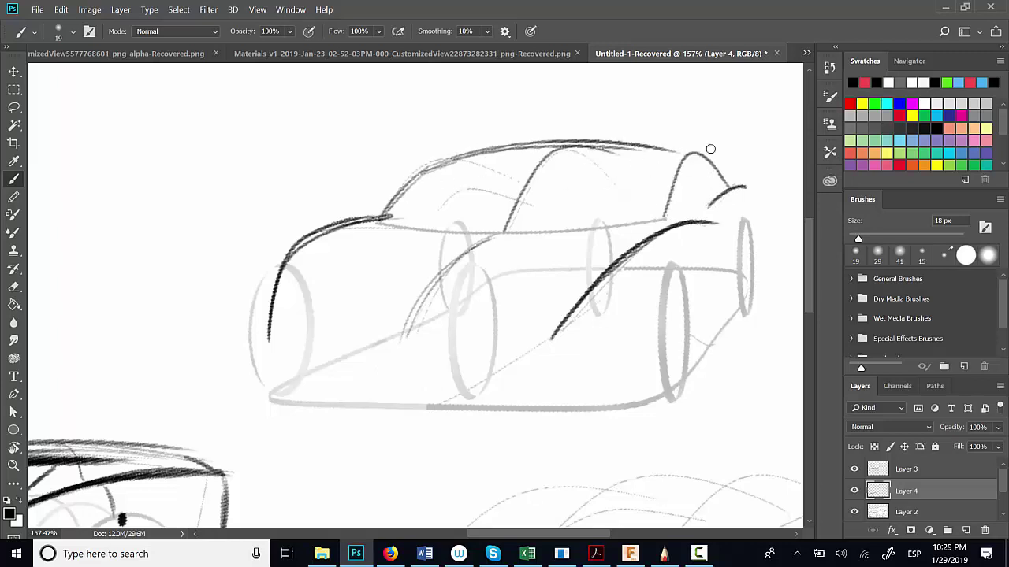
Step: Outline the far front corner and bottom edge of the bumper, and sketch horizontal guide lines across the nose
mouse_move(329, 222)
mouse_down()
mouse_move(258, 292)
mouse_move(254, 376)
mouse_move(347, 408)
mouse_up()
drag(272, 396, 604, 410)
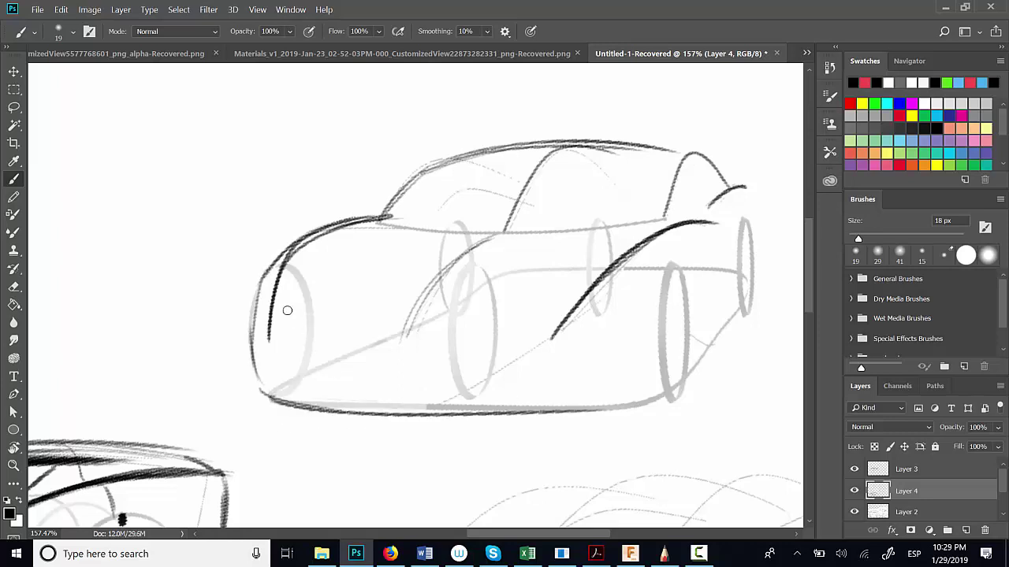
drag(276, 324, 512, 355)
mouse_move(276, 346)
mouse_down()
mouse_move(538, 350)
mouse_move(480, 346)
mouse_move(568, 334)
mouse_up()
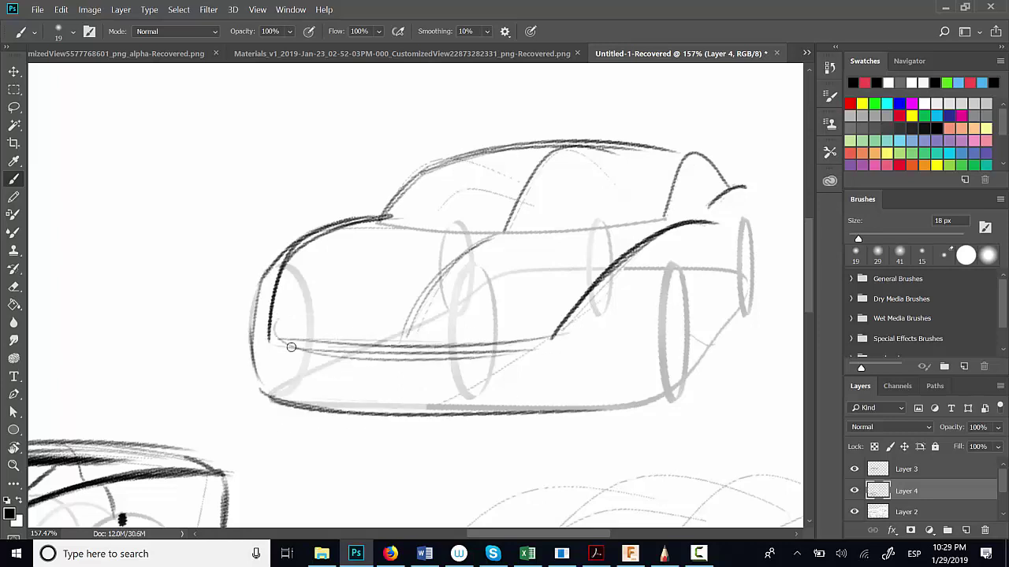
drag(475, 420, 669, 396)
drag(338, 410, 662, 397)
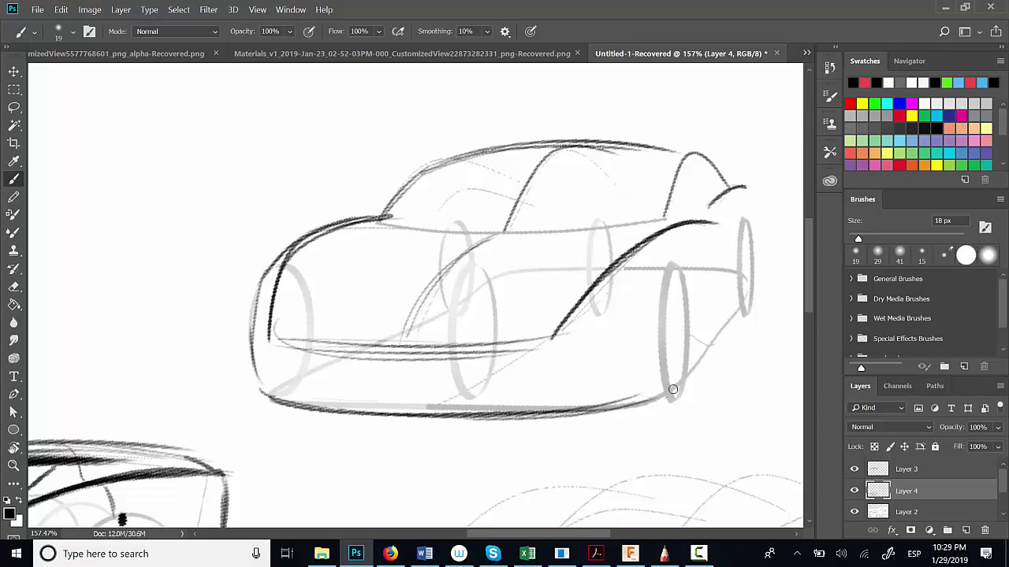
Step: Draw the near front wheel ellipse, the visible rear wheel edge, the rear fender side and the sill between the wheels
mouse_move(685, 358)
mouse_down()
mouse_move(689, 331)
mouse_move(667, 380)
mouse_up()
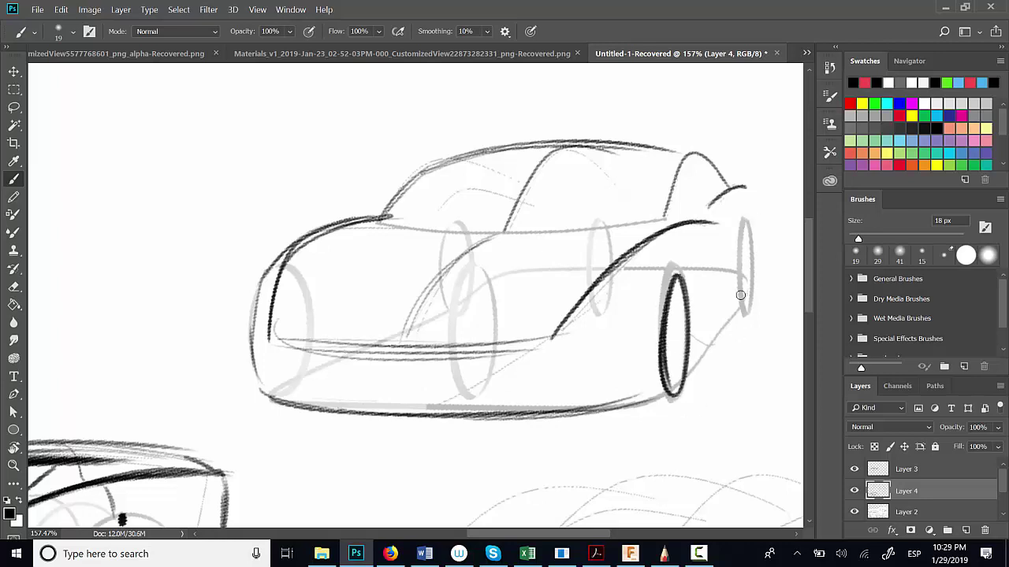
drag(740, 295, 744, 219)
drag(748, 185, 751, 219)
mouse_move(736, 290)
mouse_down()
mouse_move(727, 321)
mouse_move(688, 364)
mouse_up()
Step: Reinforce the hood's front edge and darken the curved windshield base line
drag(277, 341, 564, 329)
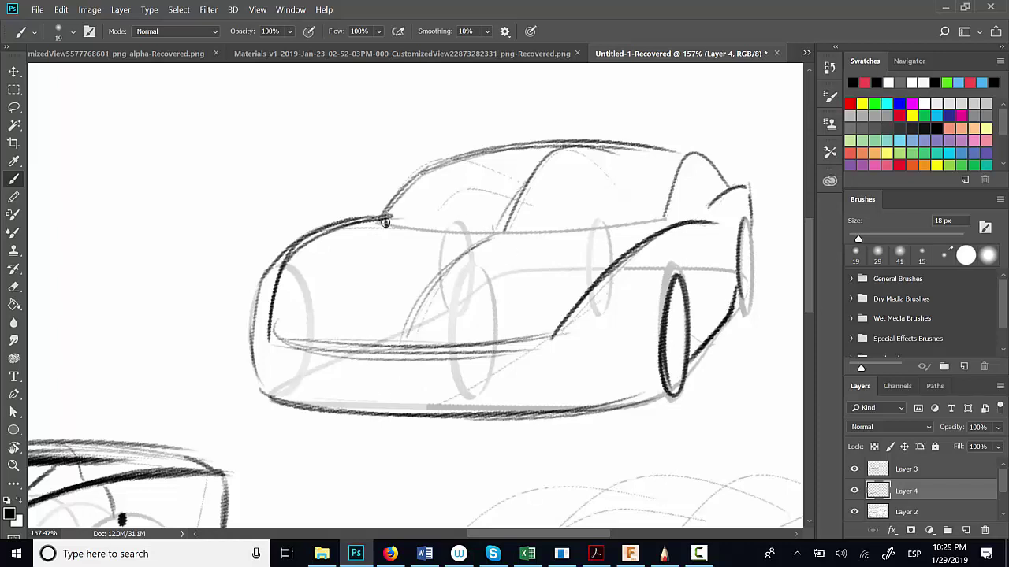
mouse_move(381, 215)
mouse_down()
mouse_move(423, 230)
mouse_move(667, 215)
mouse_up()
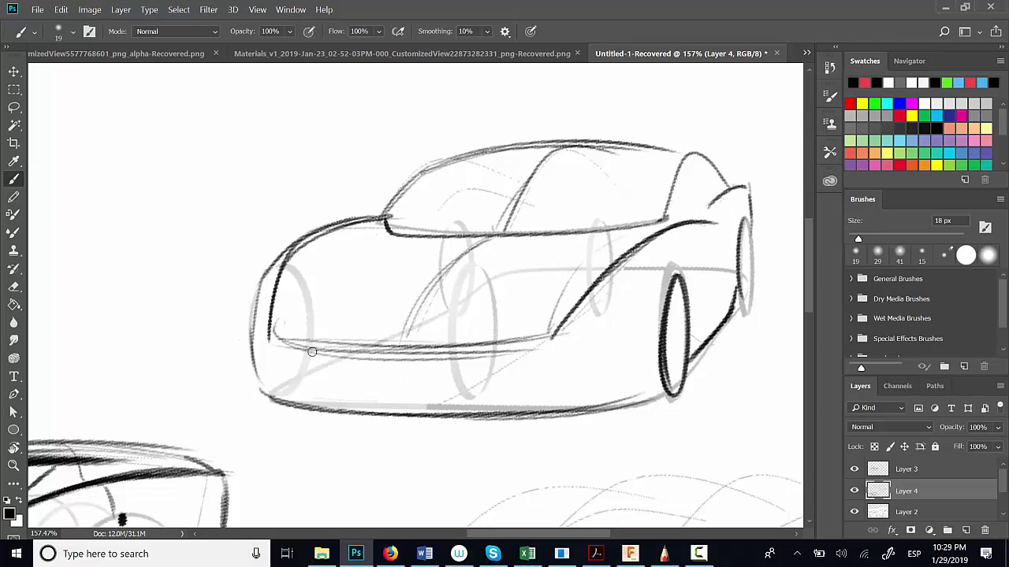
Step: Draw a wide grille opening with a bold outline on the nose of the perspective car
mouse_move(289, 347)
mouse_down()
mouse_move(355, 334)
mouse_move(522, 340)
mouse_move(296, 345)
mouse_move(522, 342)
mouse_move(431, 333)
mouse_move(461, 341)
mouse_up()
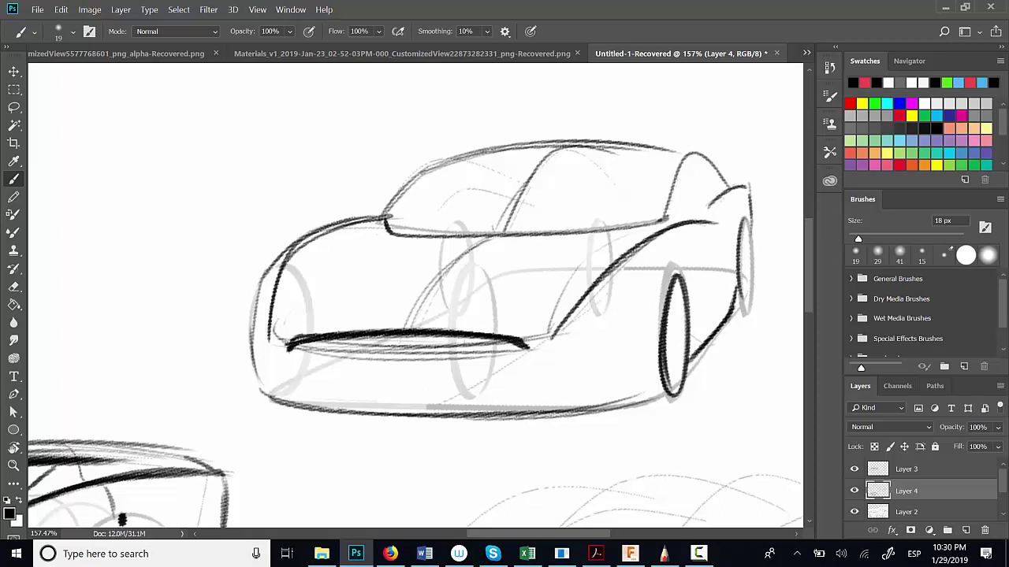
mouse_move(292, 366)
mouse_down()
mouse_move(315, 387)
mouse_move(306, 391)
mouse_move(517, 365)
mouse_move(290, 365)
mouse_move(516, 360)
mouse_move(463, 381)
mouse_move(290, 365)
mouse_up()
mouse_move(508, 372)
mouse_down()
mouse_move(520, 351)
mouse_move(506, 386)
mouse_up()
Step: Draw slender, swept-back headlights along the near and far front fender curves
mouse_move(556, 330)
mouse_down()
mouse_move(627, 249)
mouse_move(654, 240)
mouse_up()
drag(604, 298, 662, 237)
mouse_move(561, 325)
mouse_down()
mouse_move(653, 243)
mouse_move(563, 329)
mouse_up()
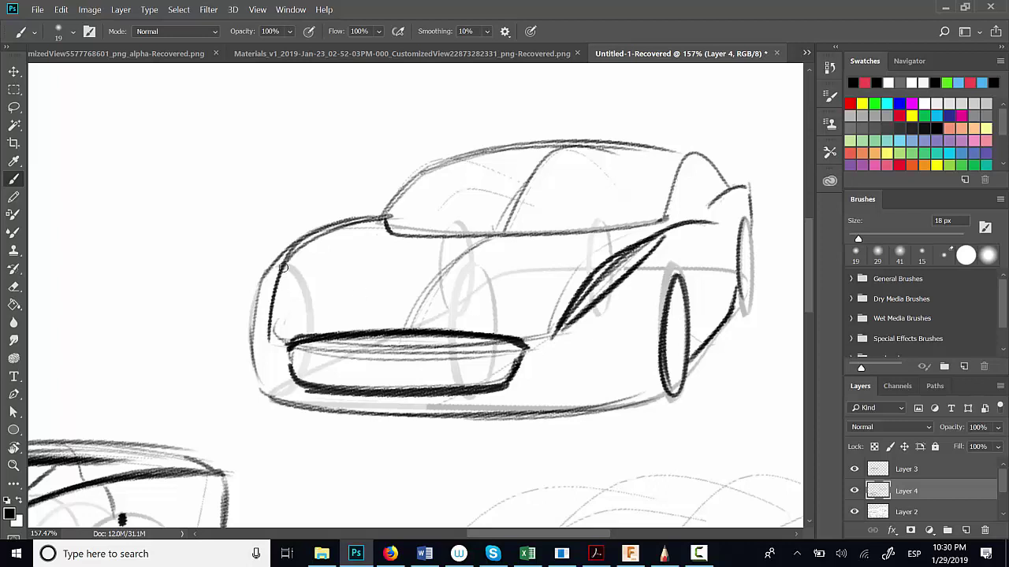
mouse_move(270, 307)
mouse_down()
mouse_move(280, 262)
mouse_move(319, 237)
mouse_up()
drag(273, 274, 309, 239)
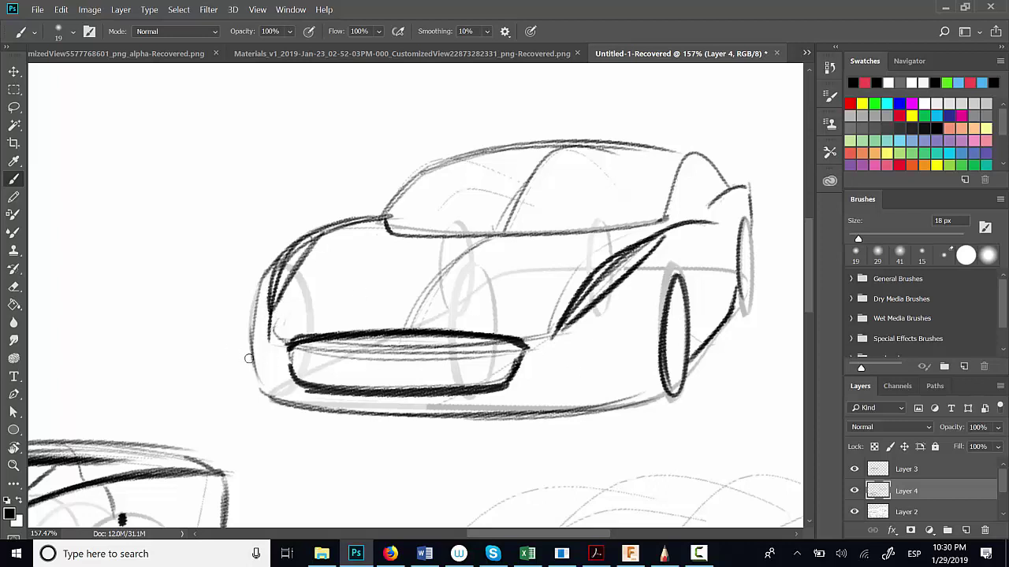
Step: Draw bumper intakes on both sides of the grille using a horizontal guide line, with a rounded lamp inside the near one
drag(309, 366, 618, 361)
drag(414, 372, 614, 357)
drag(523, 364, 608, 356)
drag(607, 356, 603, 366)
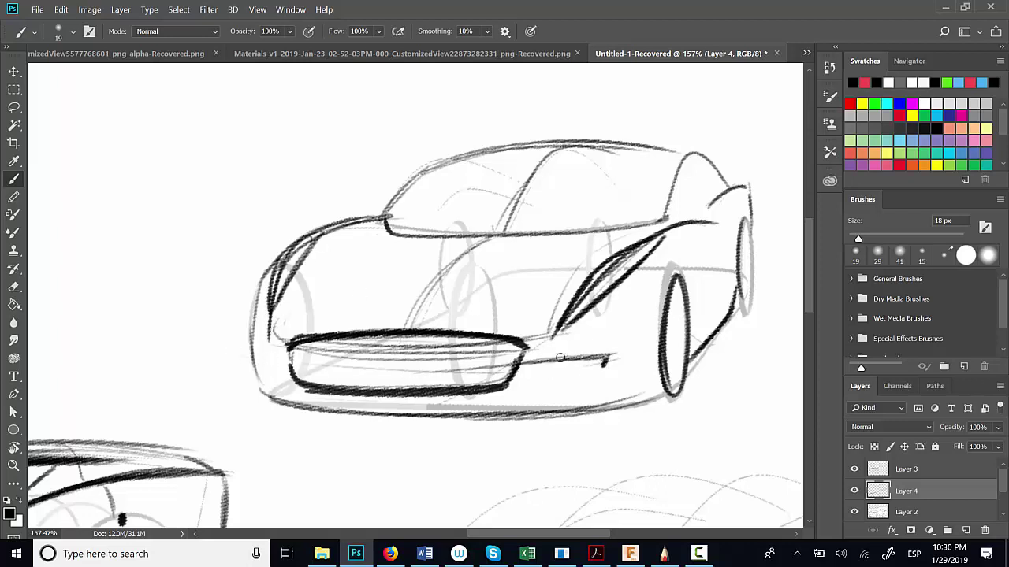
mouse_move(523, 360)
mouse_down()
mouse_move(607, 377)
mouse_move(597, 390)
mouse_move(499, 402)
mouse_up()
drag(598, 383, 478, 408)
mouse_move(604, 364)
mouse_down()
mouse_move(547, 365)
mouse_move(538, 388)
mouse_up()
mouse_move(585, 388)
mouse_down()
mouse_move(538, 390)
mouse_move(571, 390)
mouse_up()
drag(287, 360, 259, 351)
drag(259, 352, 267, 377)
drag(279, 361, 271, 377)
Step: Sketch a crease along the far side of the hood and a cross-contour line over the hood and near fender
drag(283, 329, 371, 241)
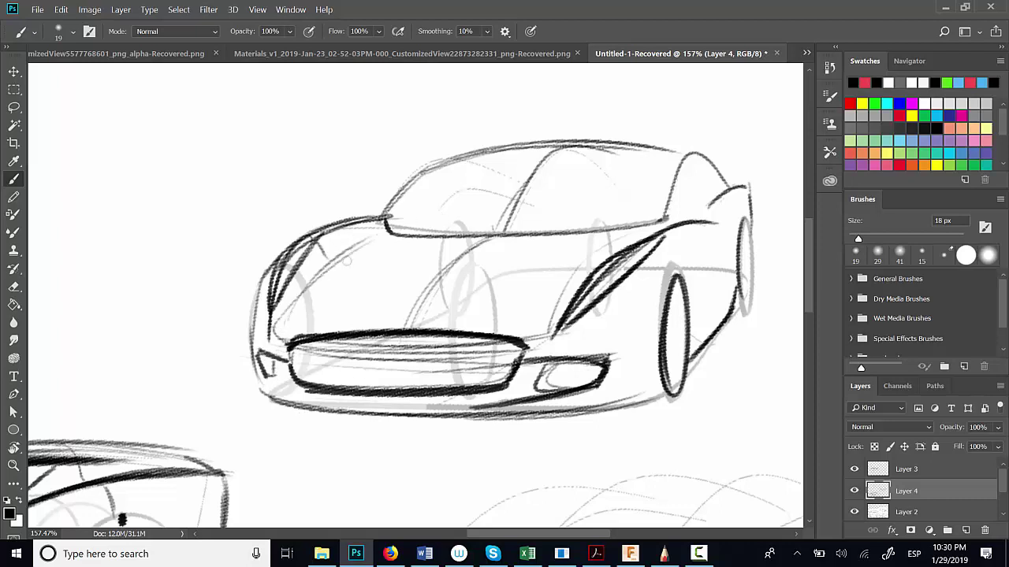
mouse_move(329, 266)
mouse_down()
mouse_move(555, 252)
mouse_move(698, 261)
mouse_up()
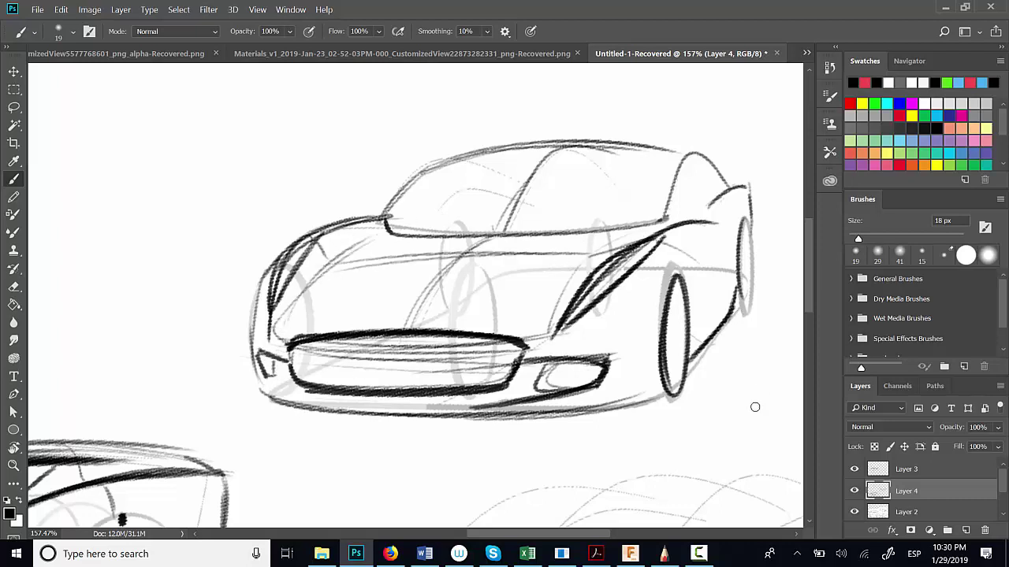
Step: Add a front splitter beneath the bumper and darken the sill line behind the near front wheel
mouse_move(477, 417)
mouse_down()
mouse_move(513, 428)
mouse_move(671, 396)
mouse_move(293, 407)
mouse_move(260, 395)
mouse_move(281, 383)
mouse_move(274, 397)
mouse_up()
drag(272, 336, 466, 325)
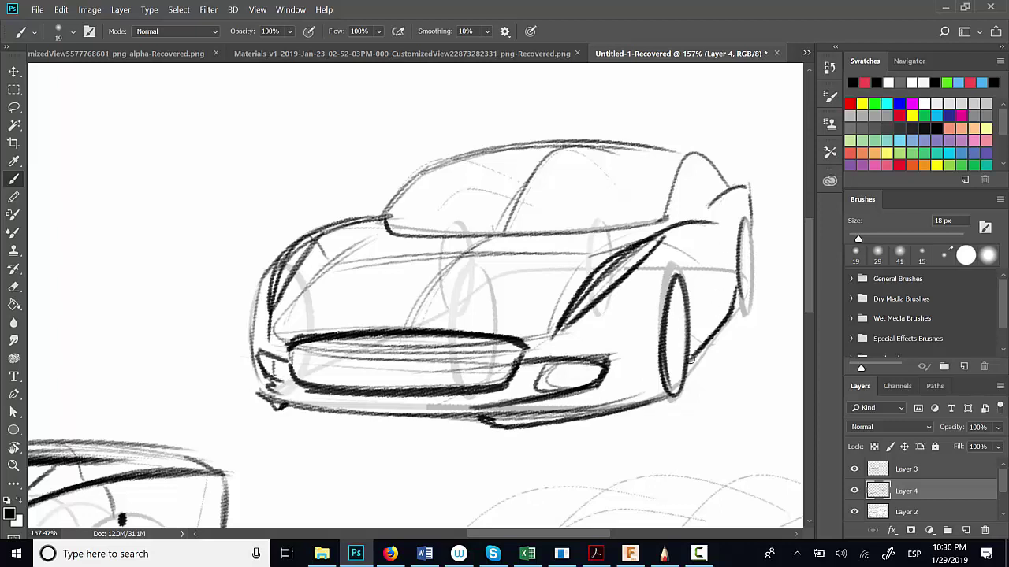
drag(687, 378, 726, 324)
Step: Double the near windshield pillar line and draw side mirrors on both sides of the cabin
mouse_move(652, 221)
mouse_down()
mouse_move(673, 161)
mouse_move(694, 154)
mouse_up()
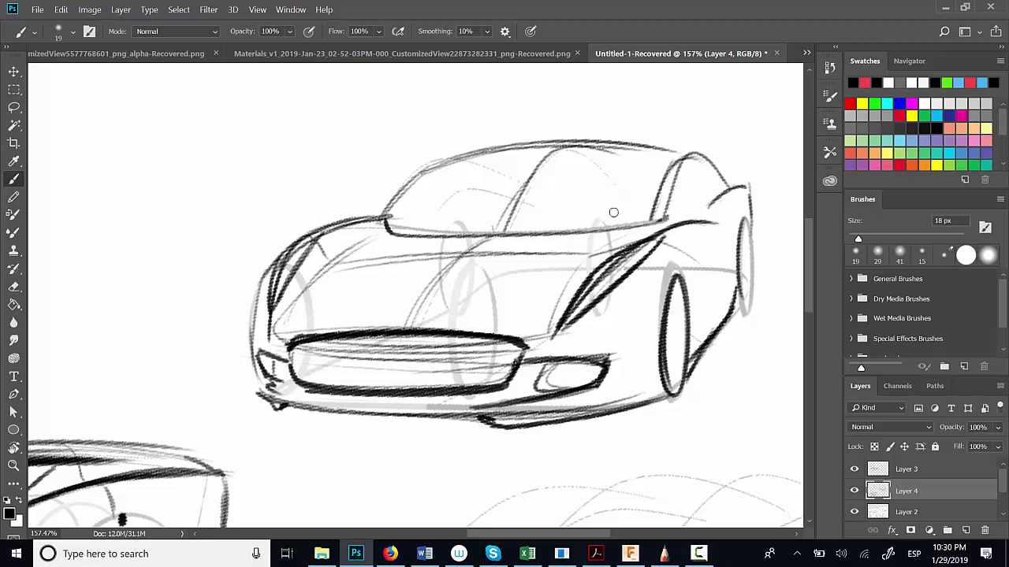
drag(385, 199, 387, 214)
mouse_move(678, 208)
mouse_down()
mouse_move(705, 201)
mouse_move(684, 217)
mouse_up()
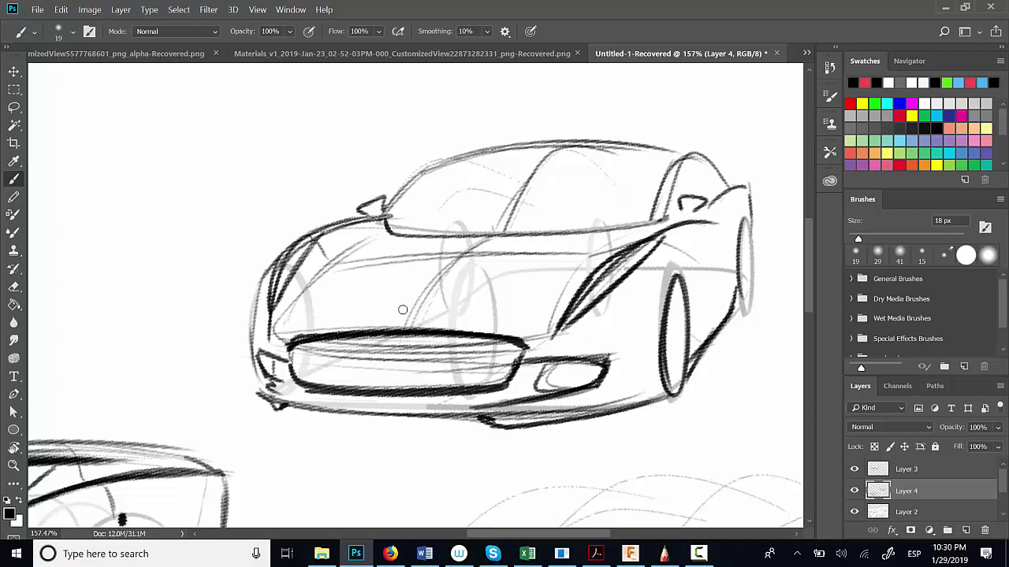
Step: Strengthen the hood centre line, add a small emblem near the nose and continue the centre line through the grille to the bumper
mouse_move(403, 309)
mouse_down()
mouse_move(441, 265)
mouse_move(497, 230)
mouse_up()
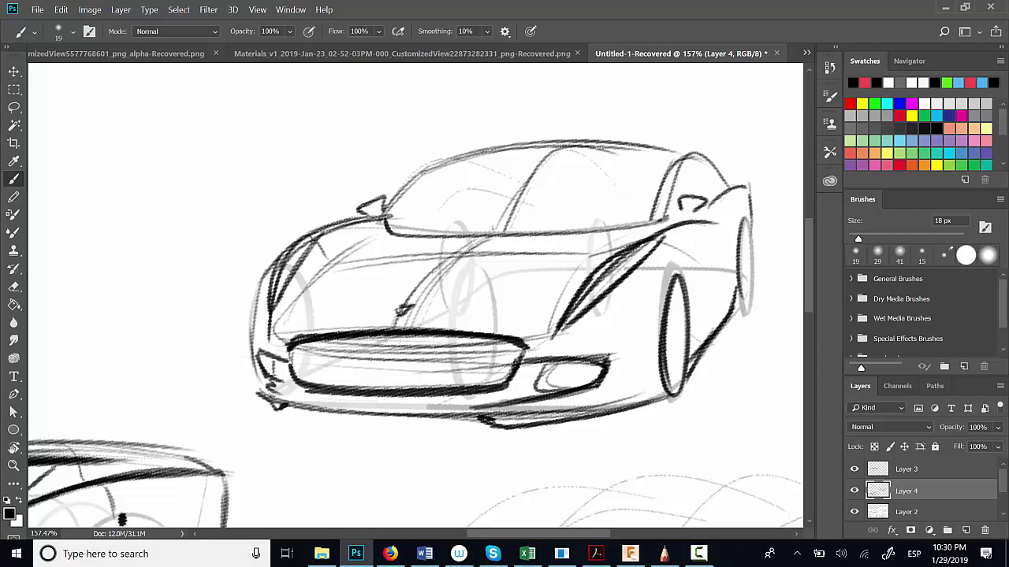
drag(395, 327, 447, 259)
mouse_move(381, 358)
mouse_down()
mouse_move(365, 407)
mouse_move(401, 421)
mouse_move(285, 416)
mouse_up()
Step: Thicken the grille outline and darken the far headlight and far fender curve
mouse_move(290, 344)
mouse_down()
mouse_move(285, 375)
mouse_move(390, 336)
mouse_move(506, 364)
mouse_move(495, 384)
mouse_up()
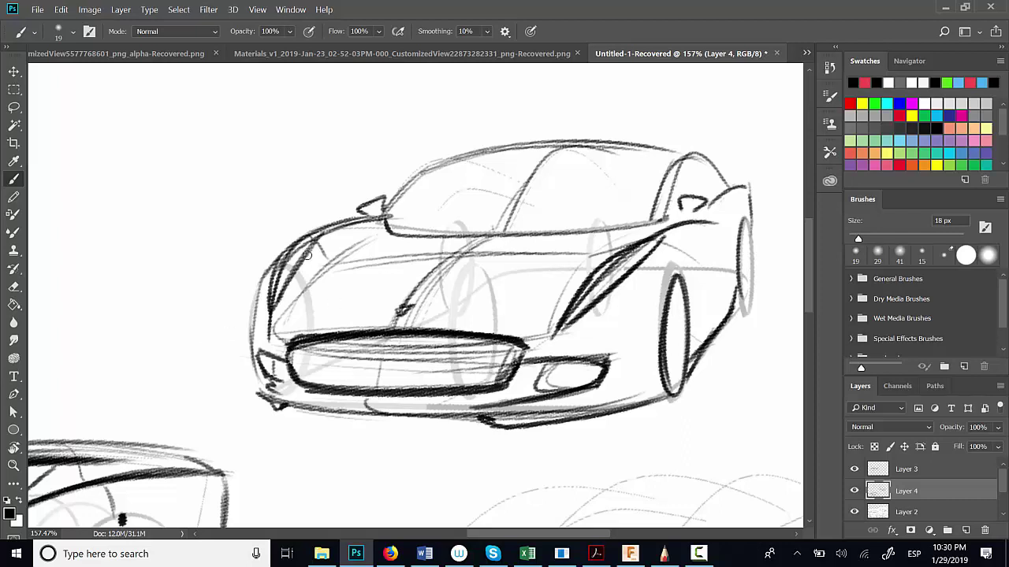
drag(329, 228, 273, 308)
drag(372, 219, 300, 244)
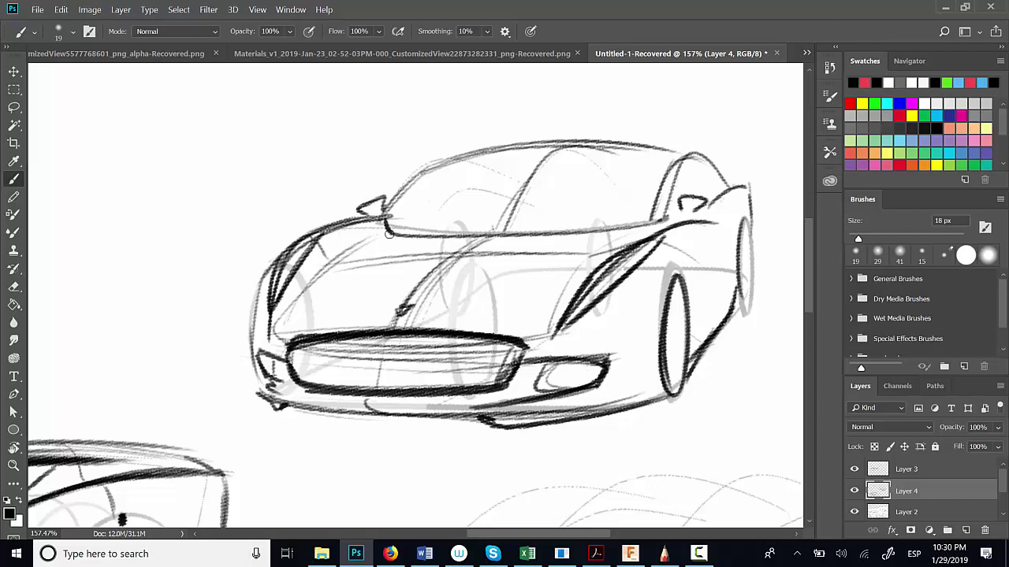
Step: Darken the line along the base of the windshield and extend the near fender's shoulder line towards the rear
drag(389, 234, 668, 227)
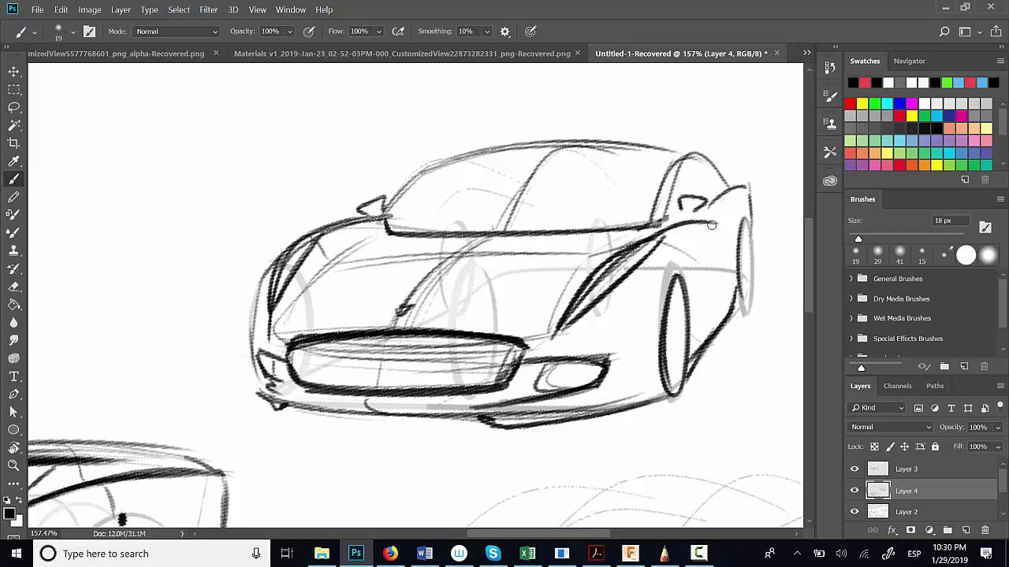
drag(711, 225, 740, 221)
Step: Darken the crease across the rear of the hood and outline the near front wheel arch down to the bumper
mouse_move(324, 258)
mouse_down()
mouse_move(606, 249)
mouse_move(515, 253)
mouse_move(672, 234)
mouse_move(647, 350)
mouse_up()
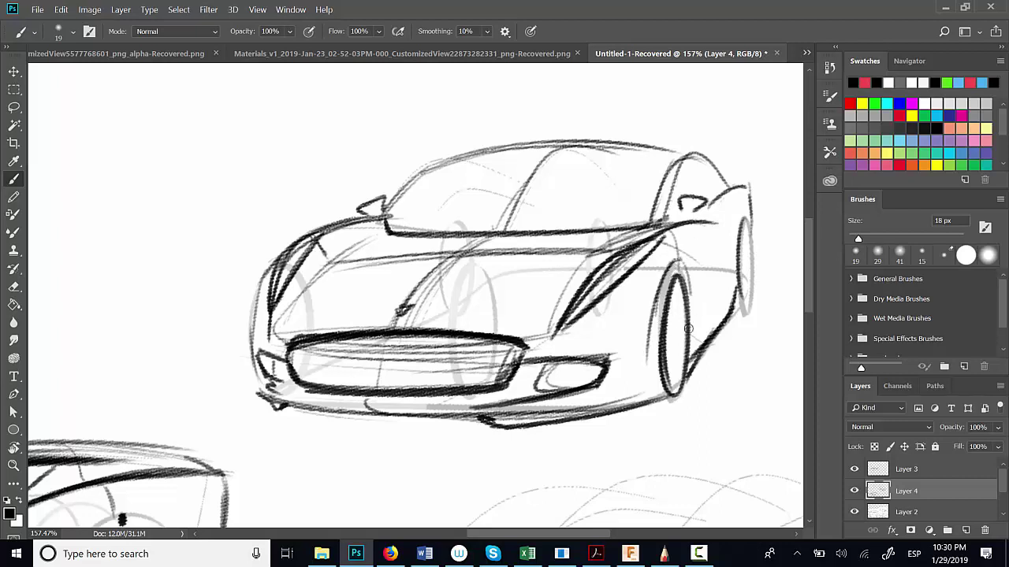
drag(678, 265, 640, 399)
drag(654, 351, 628, 404)
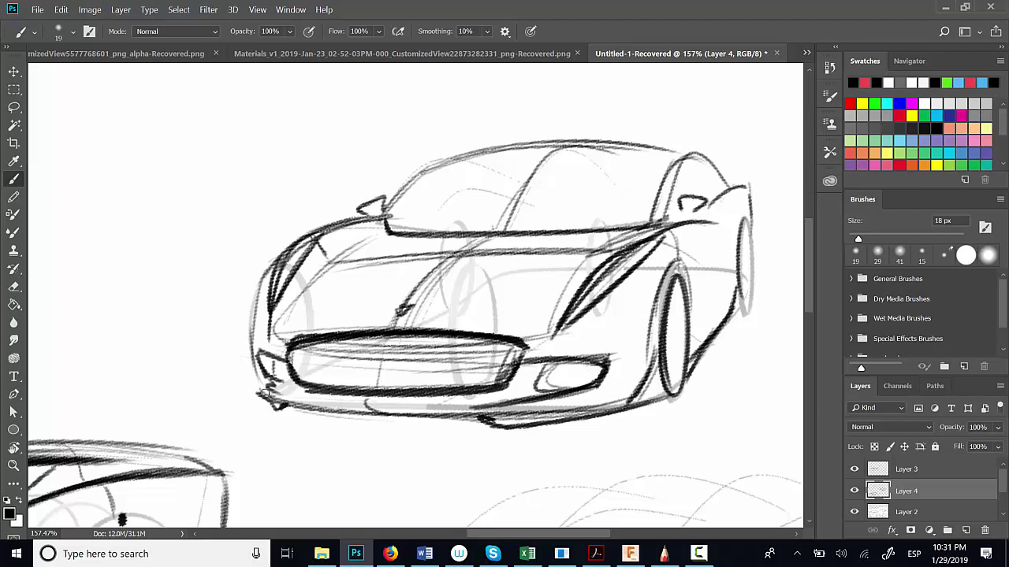
Step: Thicken the outer contour of the far front fender down to the bumper corner with repeated dark strokes
mouse_move(265, 391)
mouse_down()
mouse_move(254, 290)
mouse_move(257, 375)
mouse_up()
drag(250, 309, 262, 410)
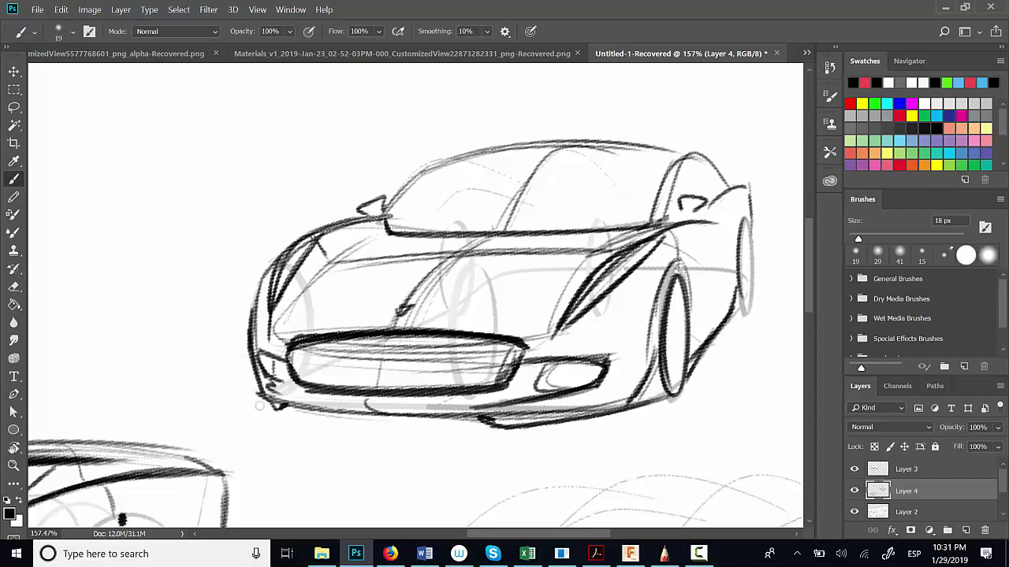
drag(249, 350, 260, 410)
mouse_move(252, 311)
mouse_down()
mouse_move(264, 413)
mouse_move(362, 419)
mouse_up()
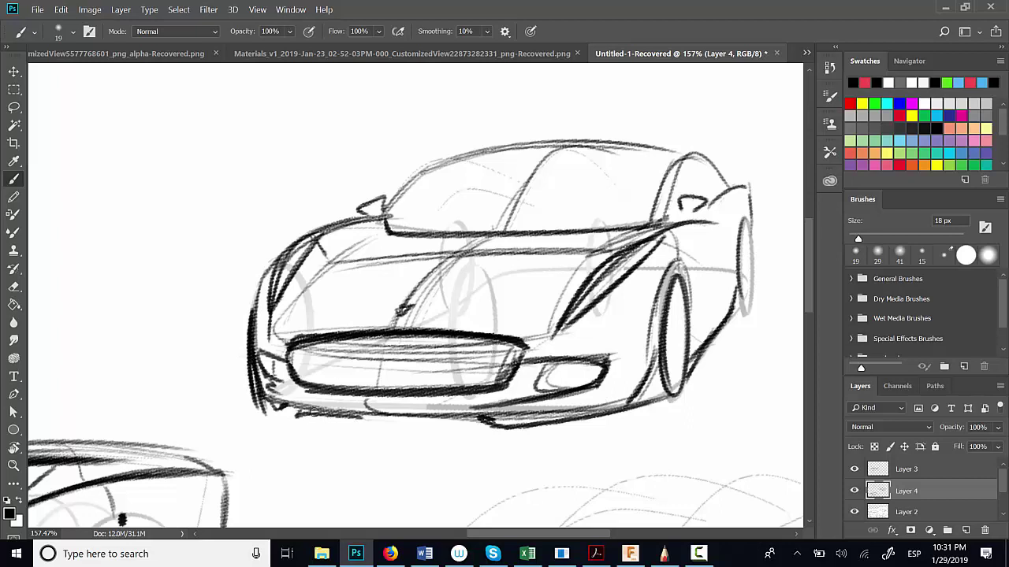
Step: Darken the bumper's lower edge with heavy strokes and shade the gap ahead of the near front wheel
drag(287, 410, 485, 422)
drag(362, 420, 592, 424)
mouse_move(653, 366)
mouse_down()
mouse_move(664, 396)
mouse_move(599, 424)
mouse_up()
mouse_move(654, 409)
mouse_down()
mouse_move(571, 434)
mouse_move(587, 421)
mouse_up()
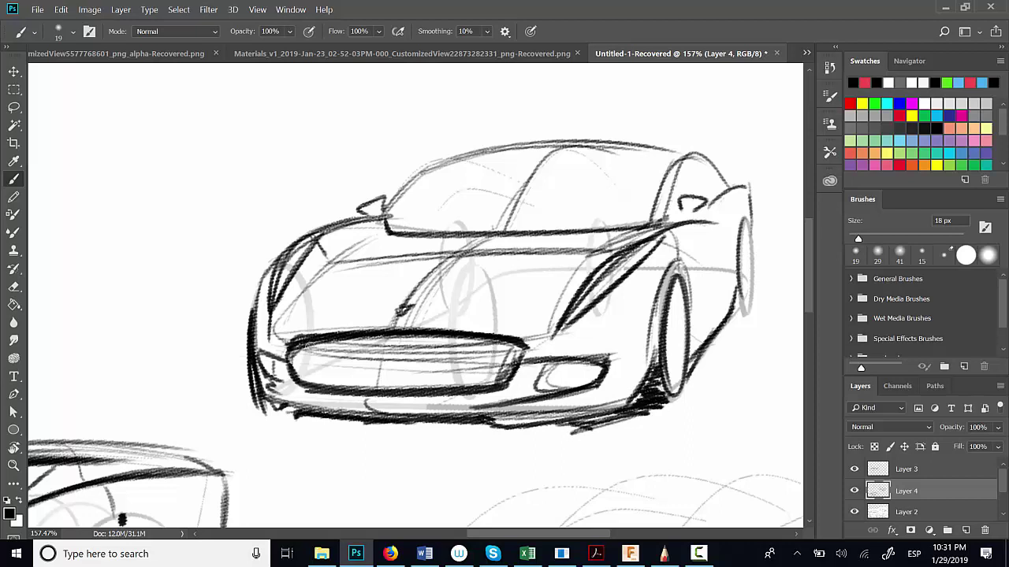
Step: Fill the grille opening with dense diagonal hatching from the far end to the near end
mouse_move(317, 341)
mouse_down()
mouse_move(293, 365)
mouse_move(307, 379)
mouse_up()
mouse_move(372, 341)
mouse_down()
mouse_move(323, 387)
mouse_move(334, 389)
mouse_up()
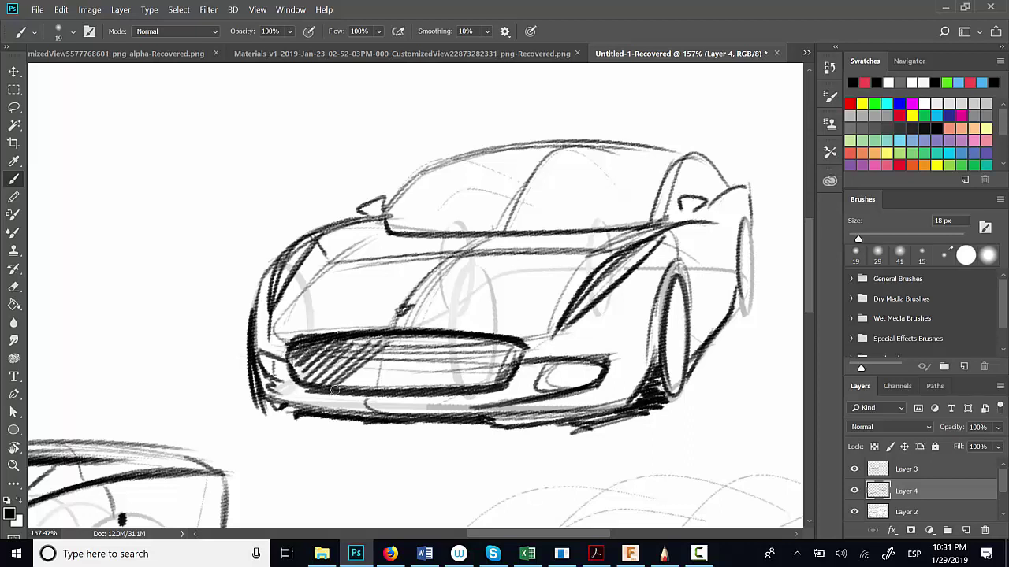
mouse_move(416, 339)
mouse_down()
mouse_move(351, 391)
mouse_move(364, 389)
mouse_up()
mouse_move(446, 332)
mouse_down()
mouse_move(371, 397)
mouse_move(381, 401)
mouse_up()
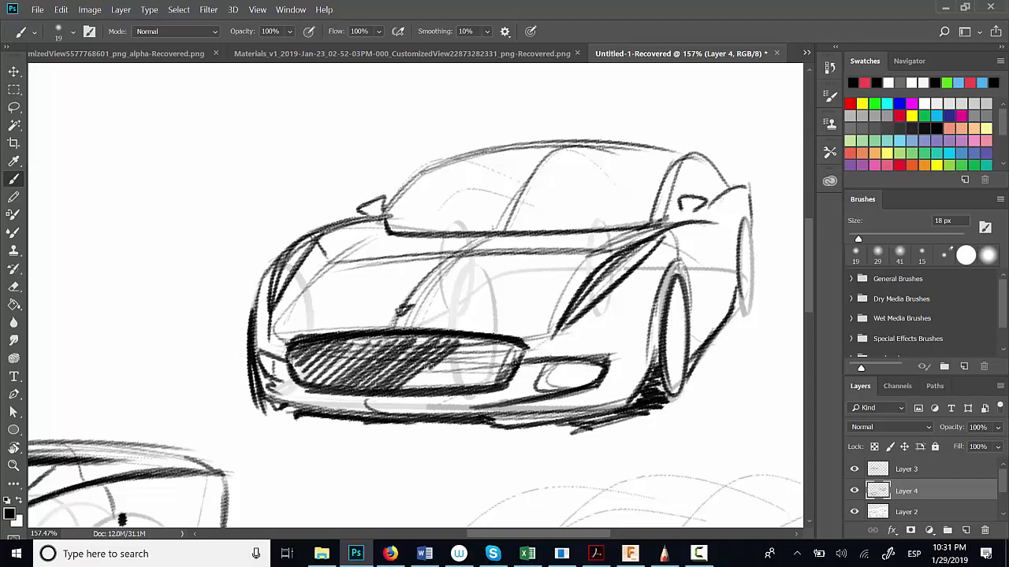
drag(476, 340, 401, 396)
mouse_move(483, 342)
mouse_down()
mouse_move(420, 389)
mouse_move(431, 389)
mouse_up()
mouse_move(498, 344)
mouse_down()
mouse_move(440, 391)
mouse_move(453, 391)
mouse_up()
drag(513, 353, 484, 386)
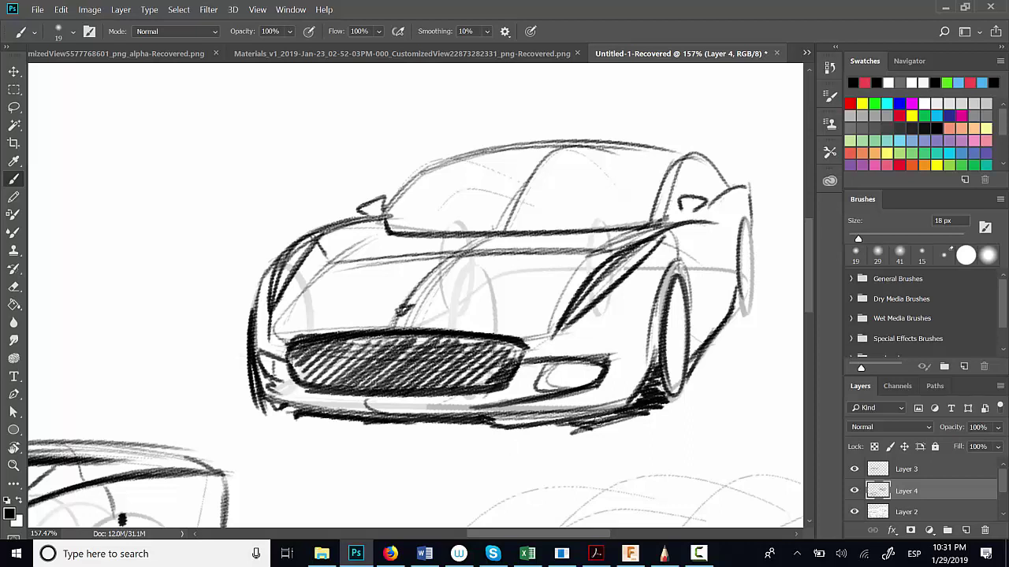
Step: Hatch the near bumper air intake with diagonal strokes
drag(561, 364, 537, 384)
drag(574, 364, 552, 391)
mouse_move(594, 367)
mouse_down()
mouse_move(563, 391)
mouse_move(582, 388)
mouse_up()
Step: Thicken the far and near windshield pillars with repeated strokes
key(alt+space)
mouse_move(640, 428)
alt+mouse_down()
mouse_move(618, 428)
mouse_move(642, 428)
alt+mouse_up()
mouse_move(371, 202)
mouse_down()
mouse_move(421, 151)
mouse_move(370, 200)
mouse_up()
mouse_move(426, 147)
mouse_down()
mouse_move(362, 214)
mouse_move(367, 199)
mouse_up()
drag(651, 203, 676, 123)
drag(675, 125, 683, 146)
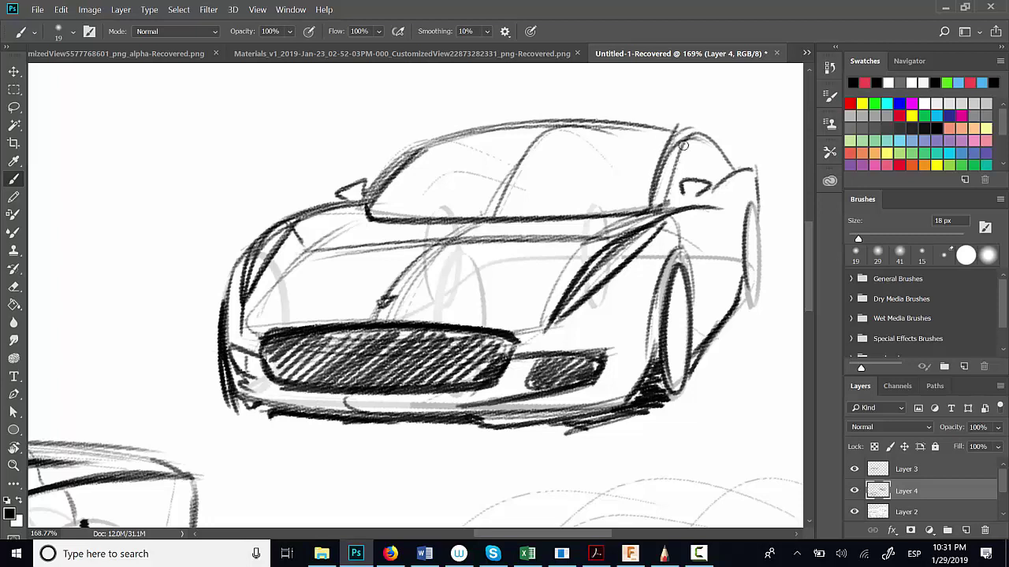
Step: Double the upper windshield edge along the roof and thicken the line at the windshield's base
mouse_move(411, 154)
mouse_down()
mouse_move(669, 128)
mouse_move(695, 142)
mouse_up()
drag(386, 164, 682, 125)
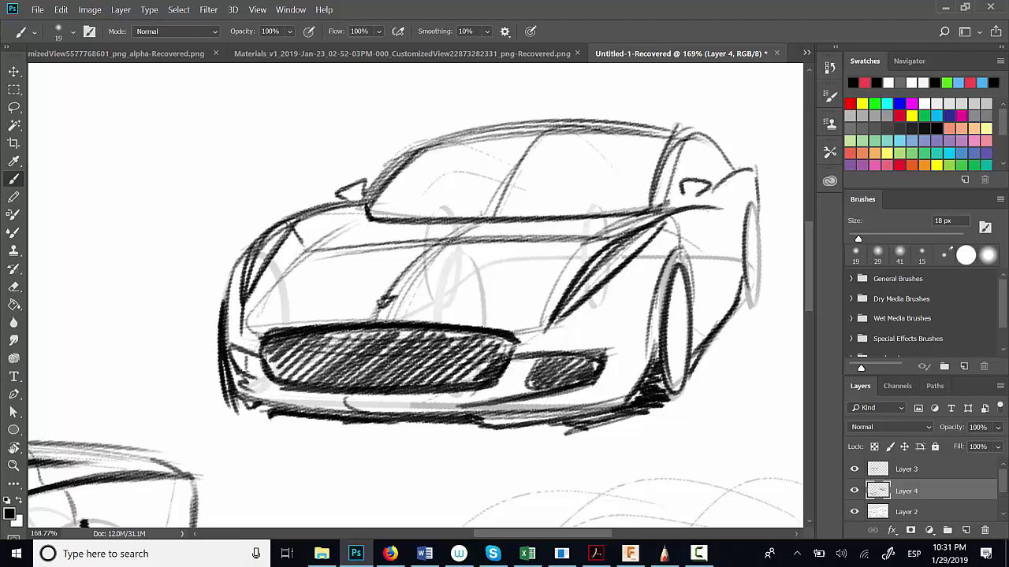
drag(443, 144, 700, 126)
drag(369, 224, 659, 206)
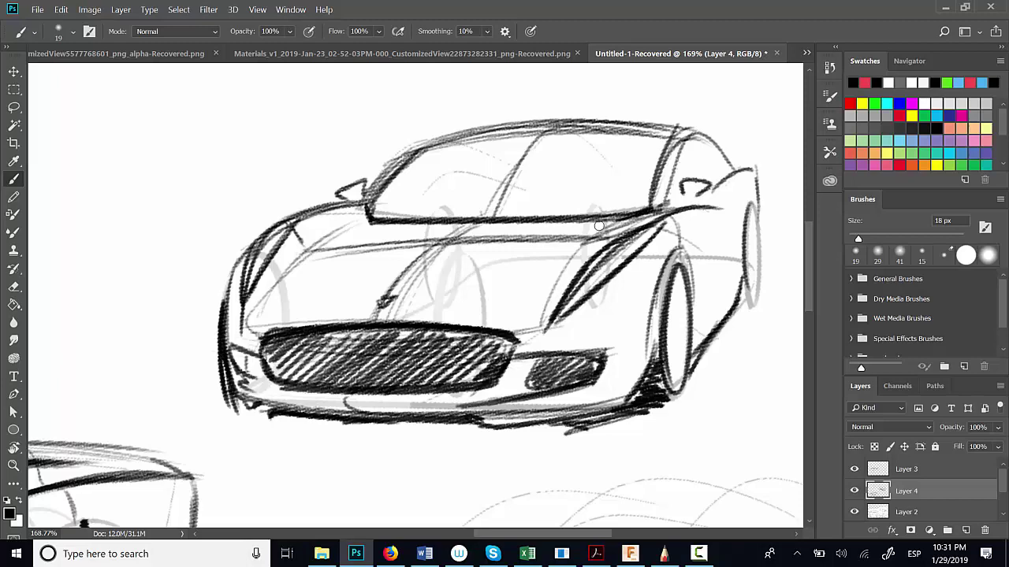
key(z)
drag(576, 410, 540, 424)
drag(640, 465, 608, 428)
key(r)
mouse_move(671, 461)
mouse_down()
mouse_move(655, 480)
mouse_move(666, 463)
mouse_up()
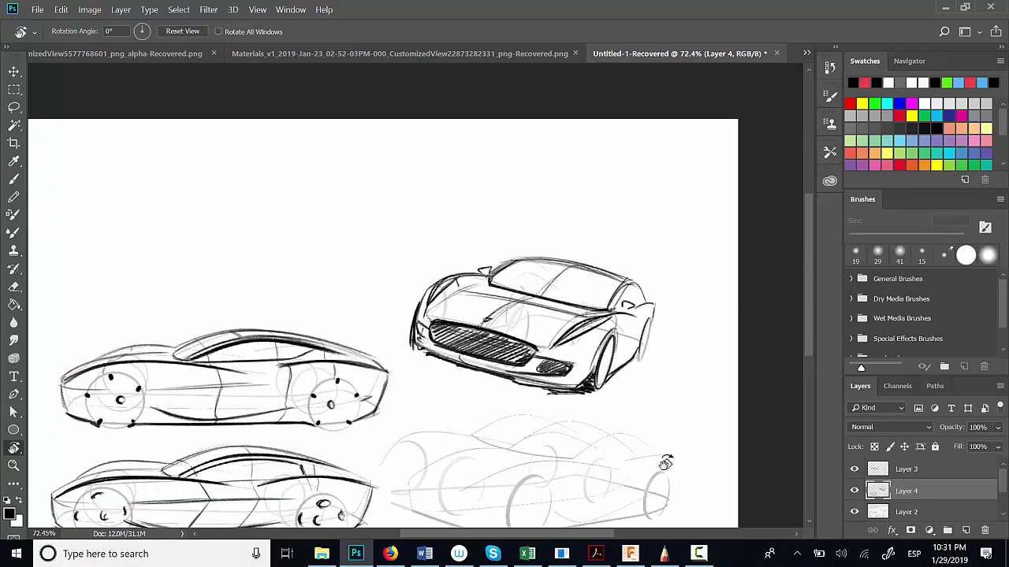
click(697, 552)
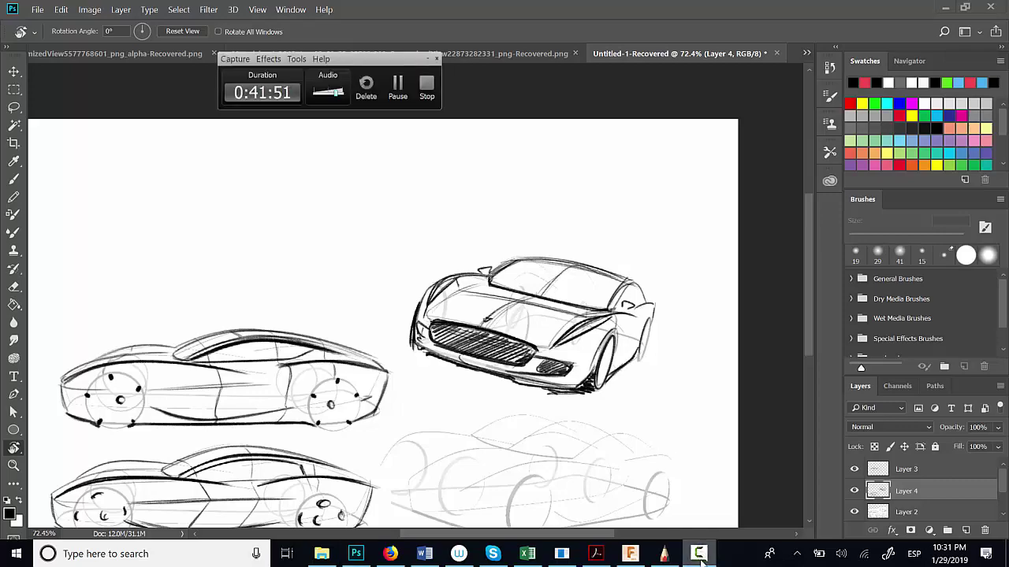